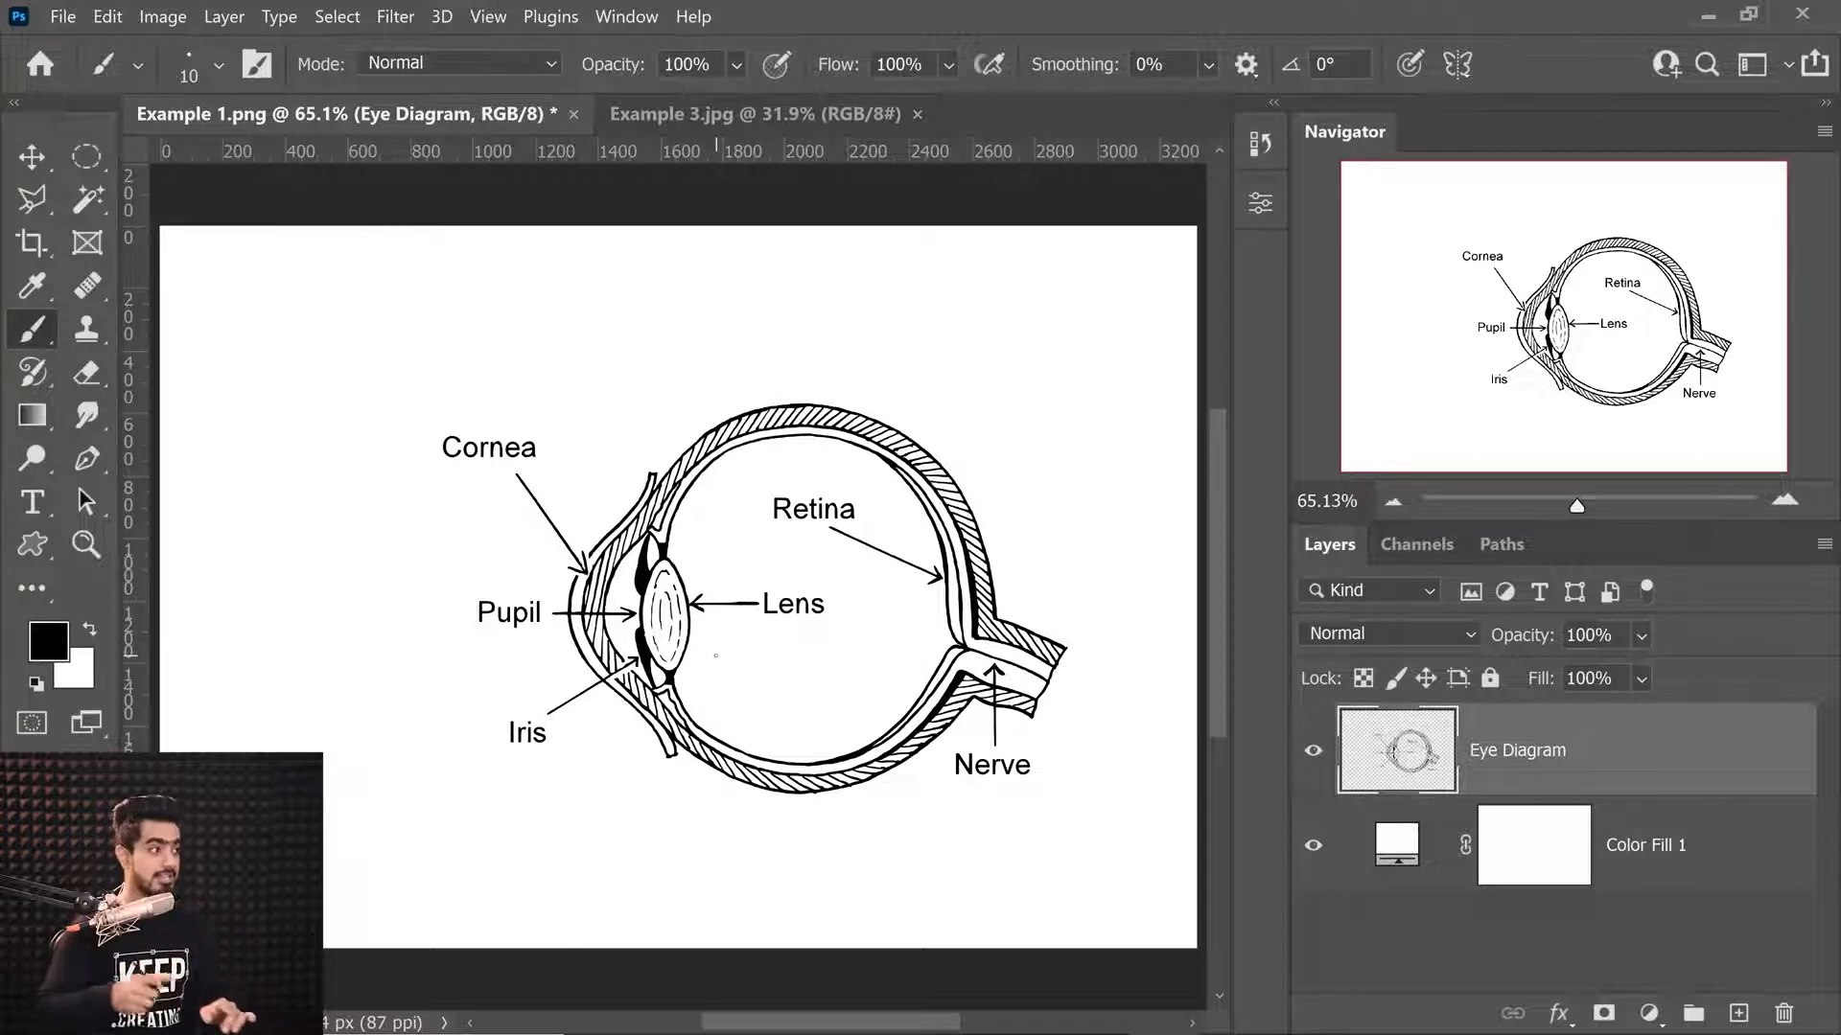
Switch to Example 3.jpg and try a black brush stroke across the iris of the eye, undoing it.
click(738, 114)
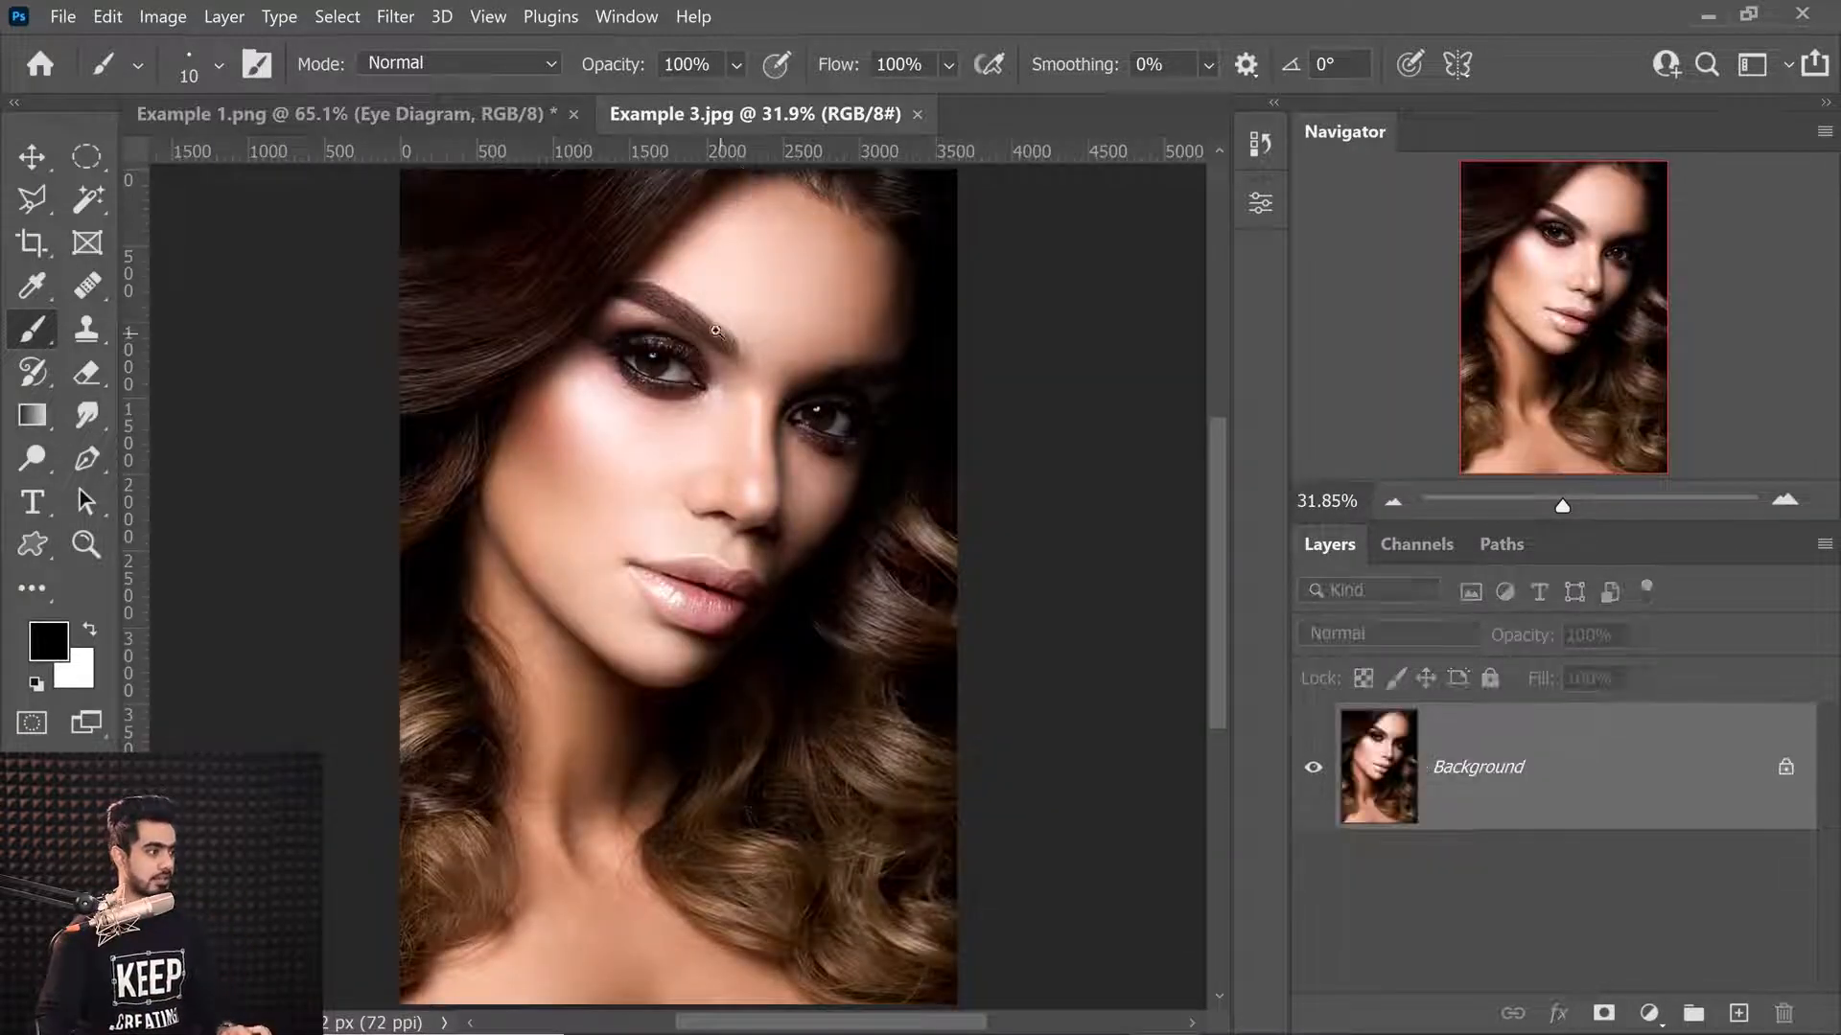
scroll(654, 350, up, 10)
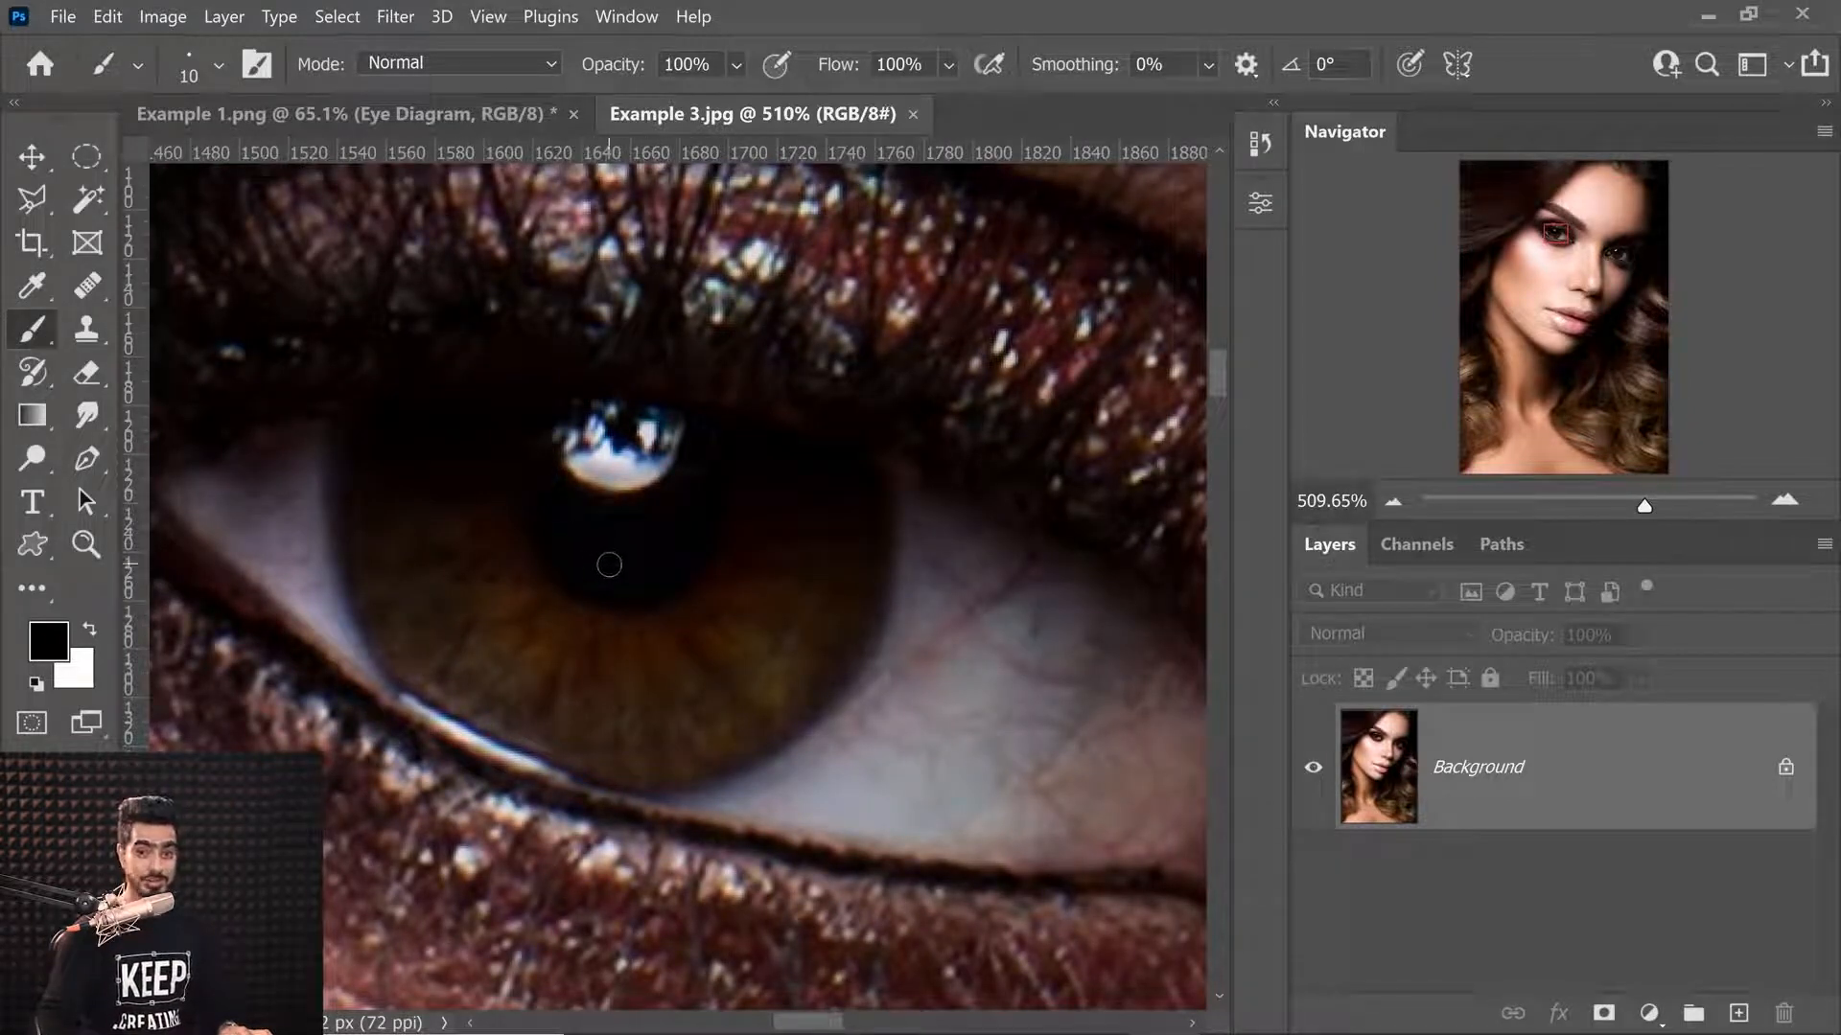
mouse_move(772, 586)
mouse_down()
mouse_move(718, 658)
mouse_move(637, 692)
mouse_up()
key(ctrl+z)
Set the foreground color to a bright green with a hue of 124°.
click(48, 641)
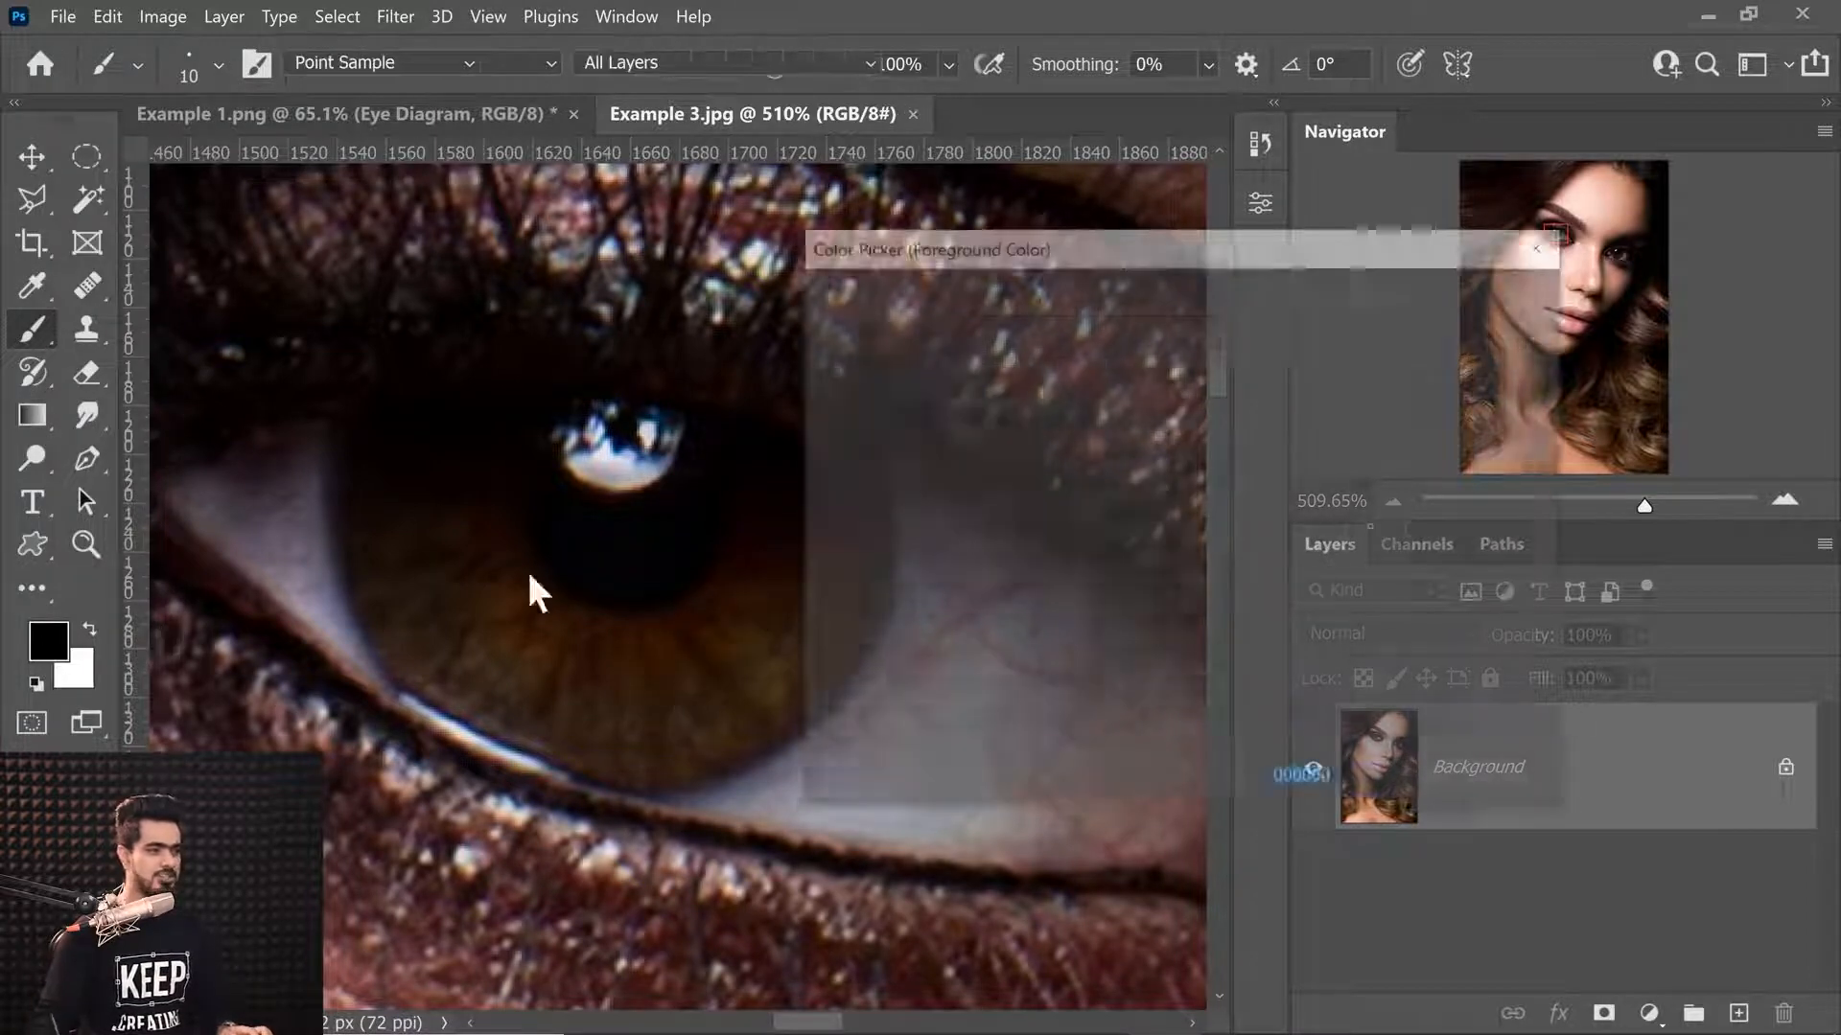
drag(1209, 486, 1205, 549)
click(1130, 310)
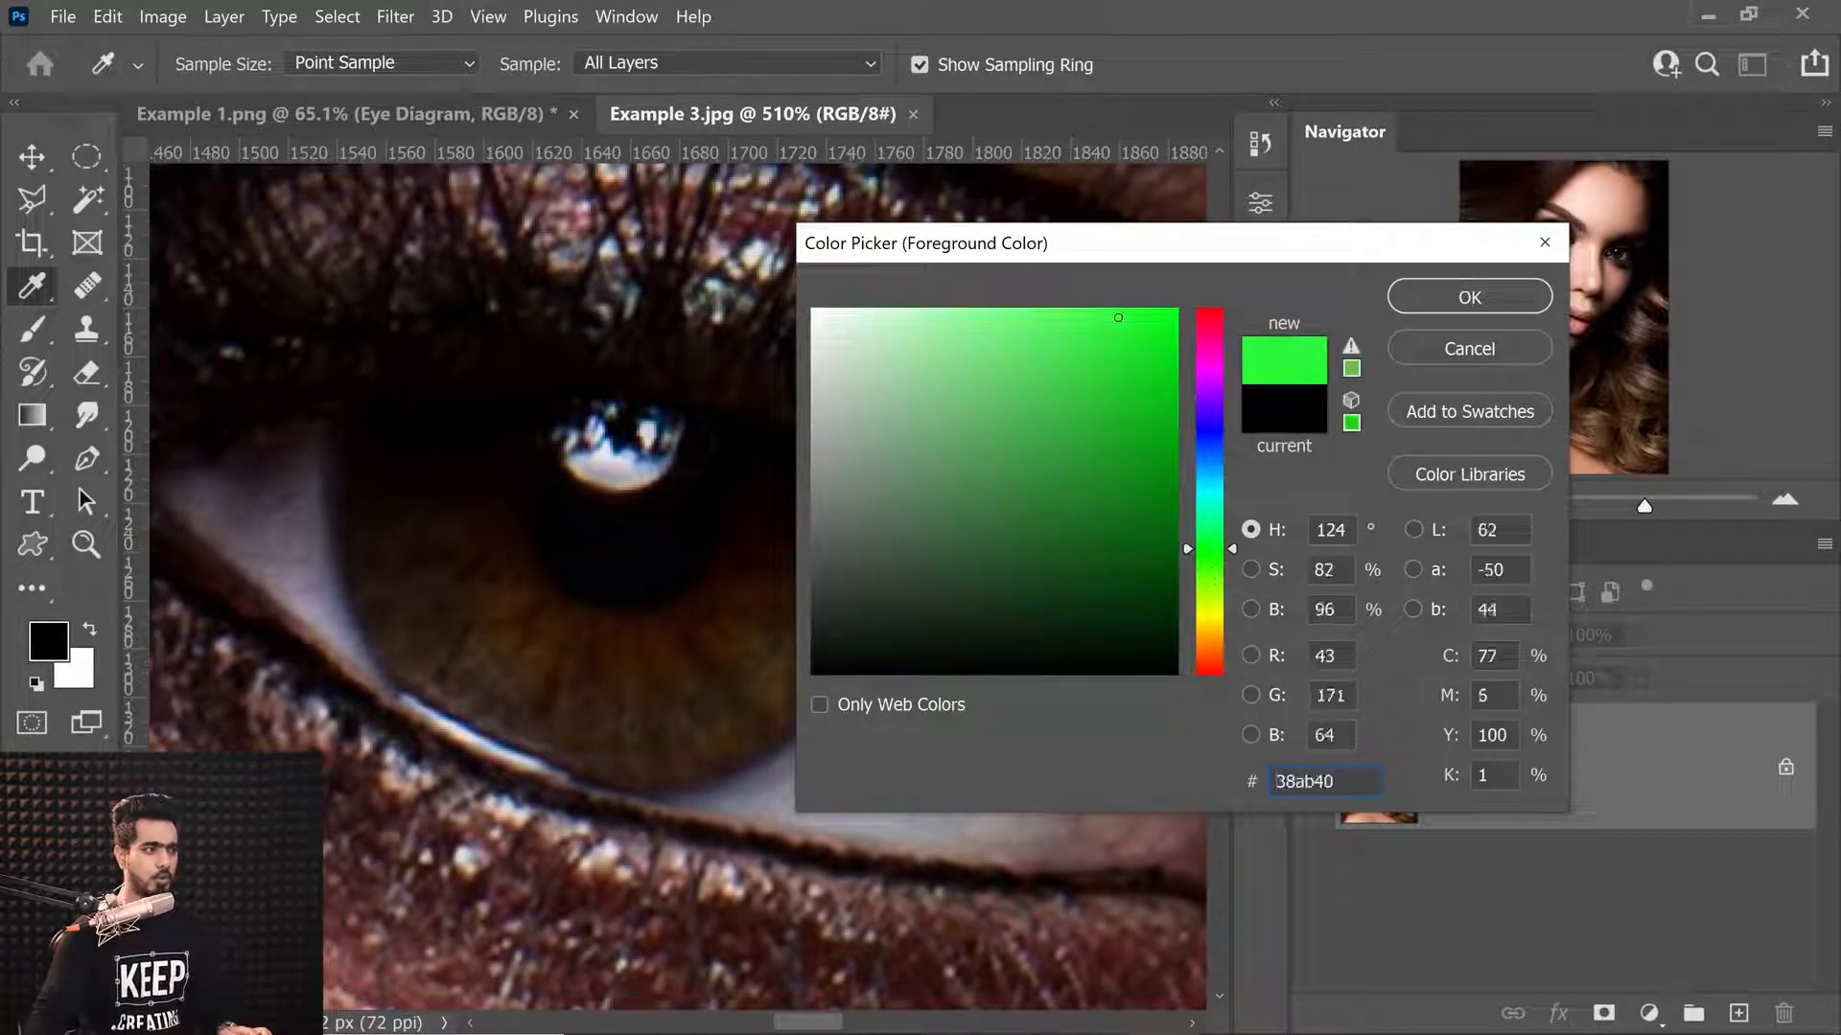
click(1434, 296)
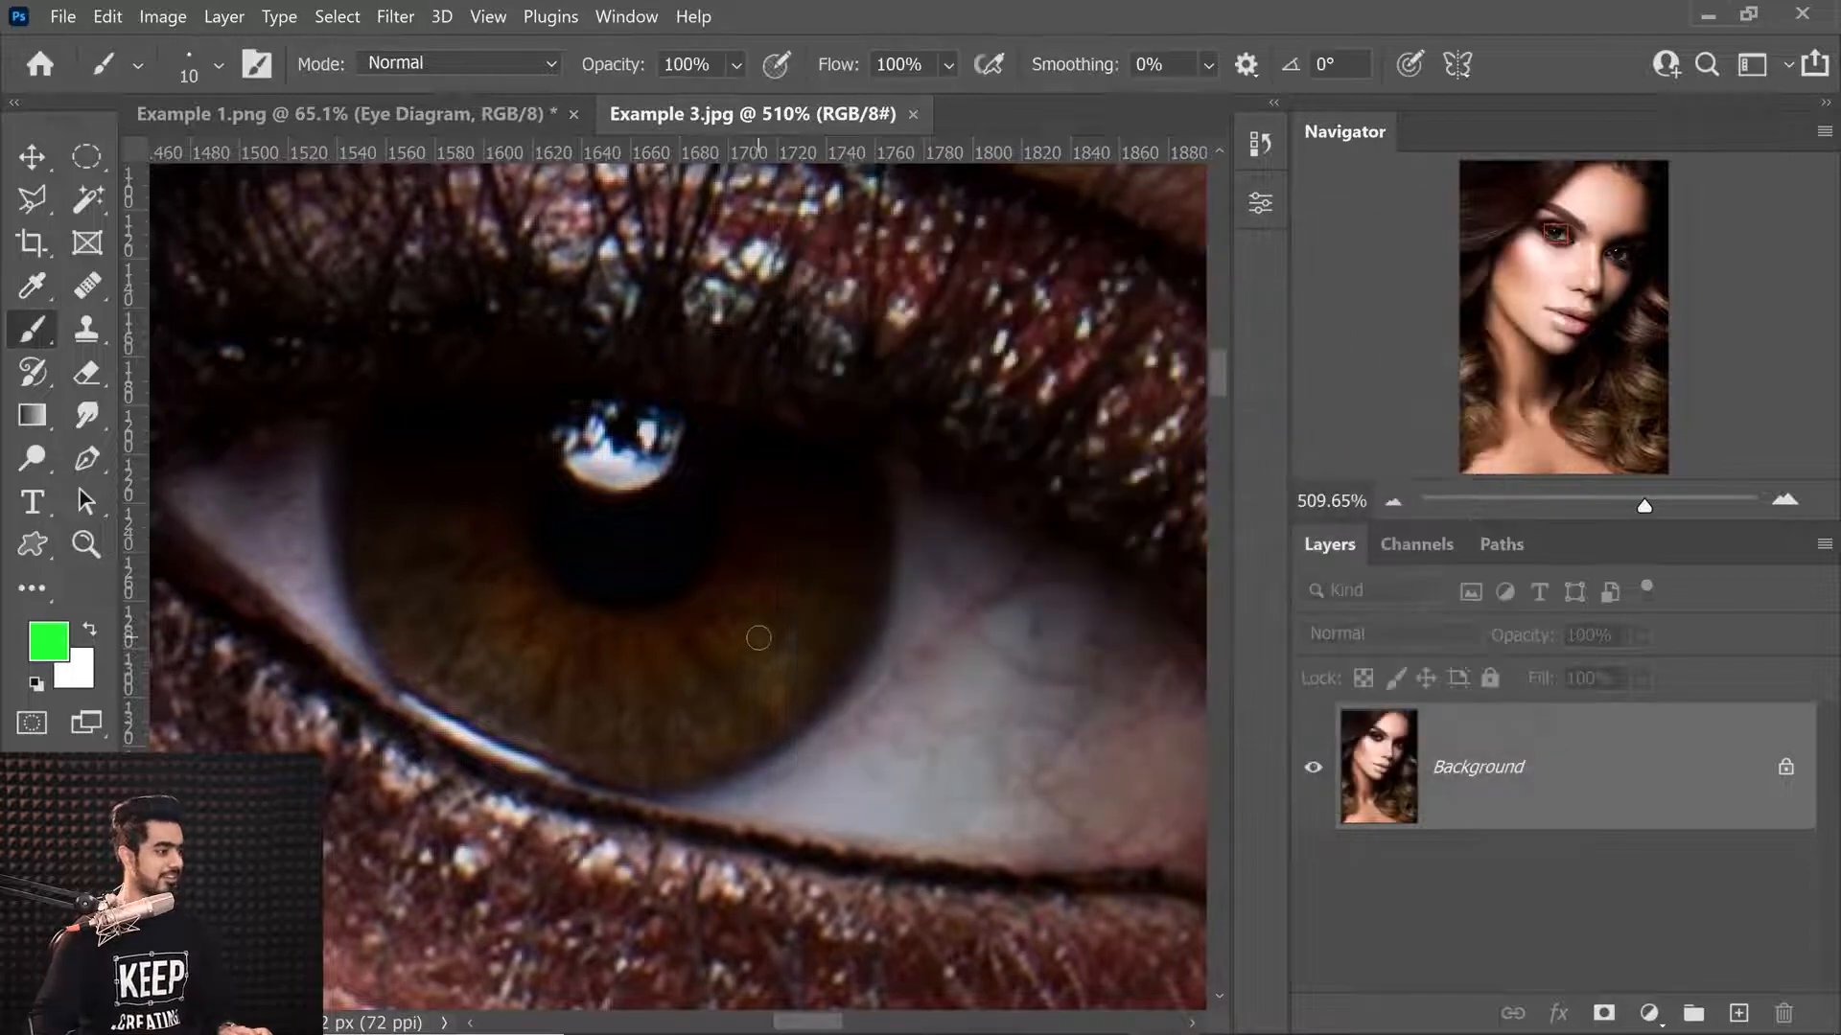
Mark the iris and the white of the eye with temporary green brush strokes, undoing each one.
drag(773, 601, 686, 688)
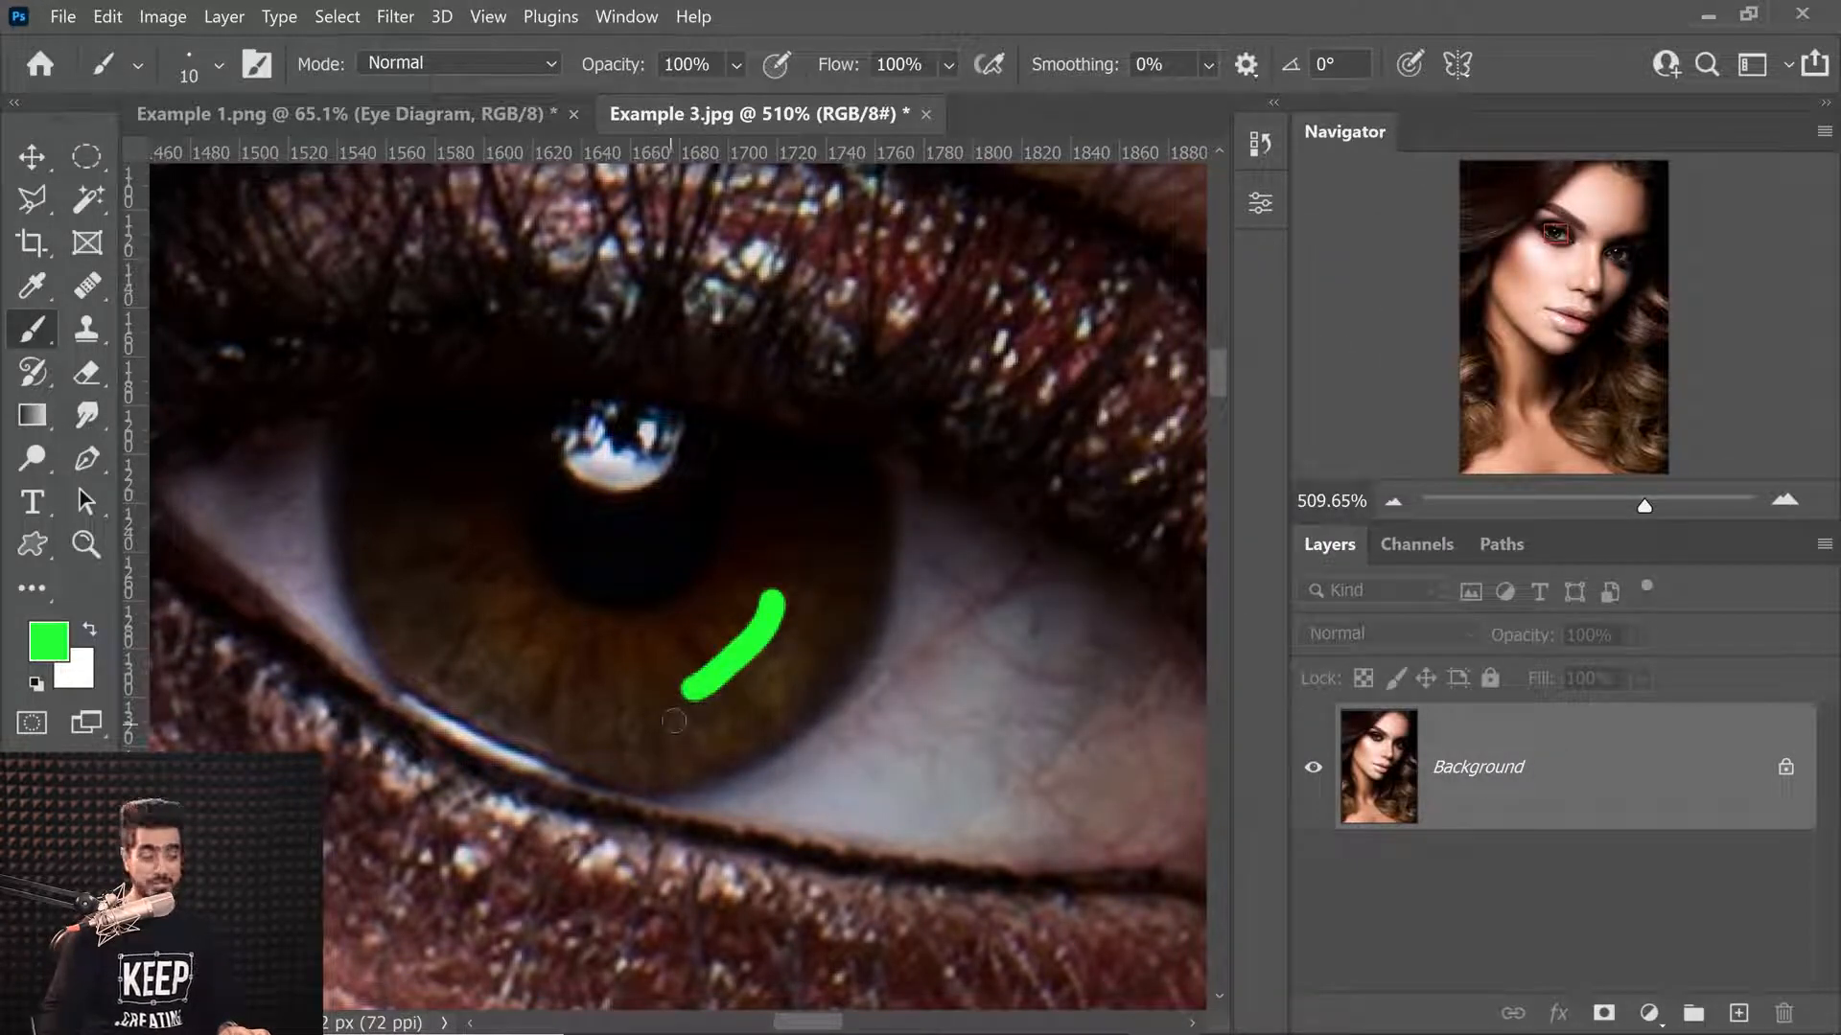
key(ctrl+z)
scroll(682, 579, down, 2)
scroll(682, 579, right, 3)
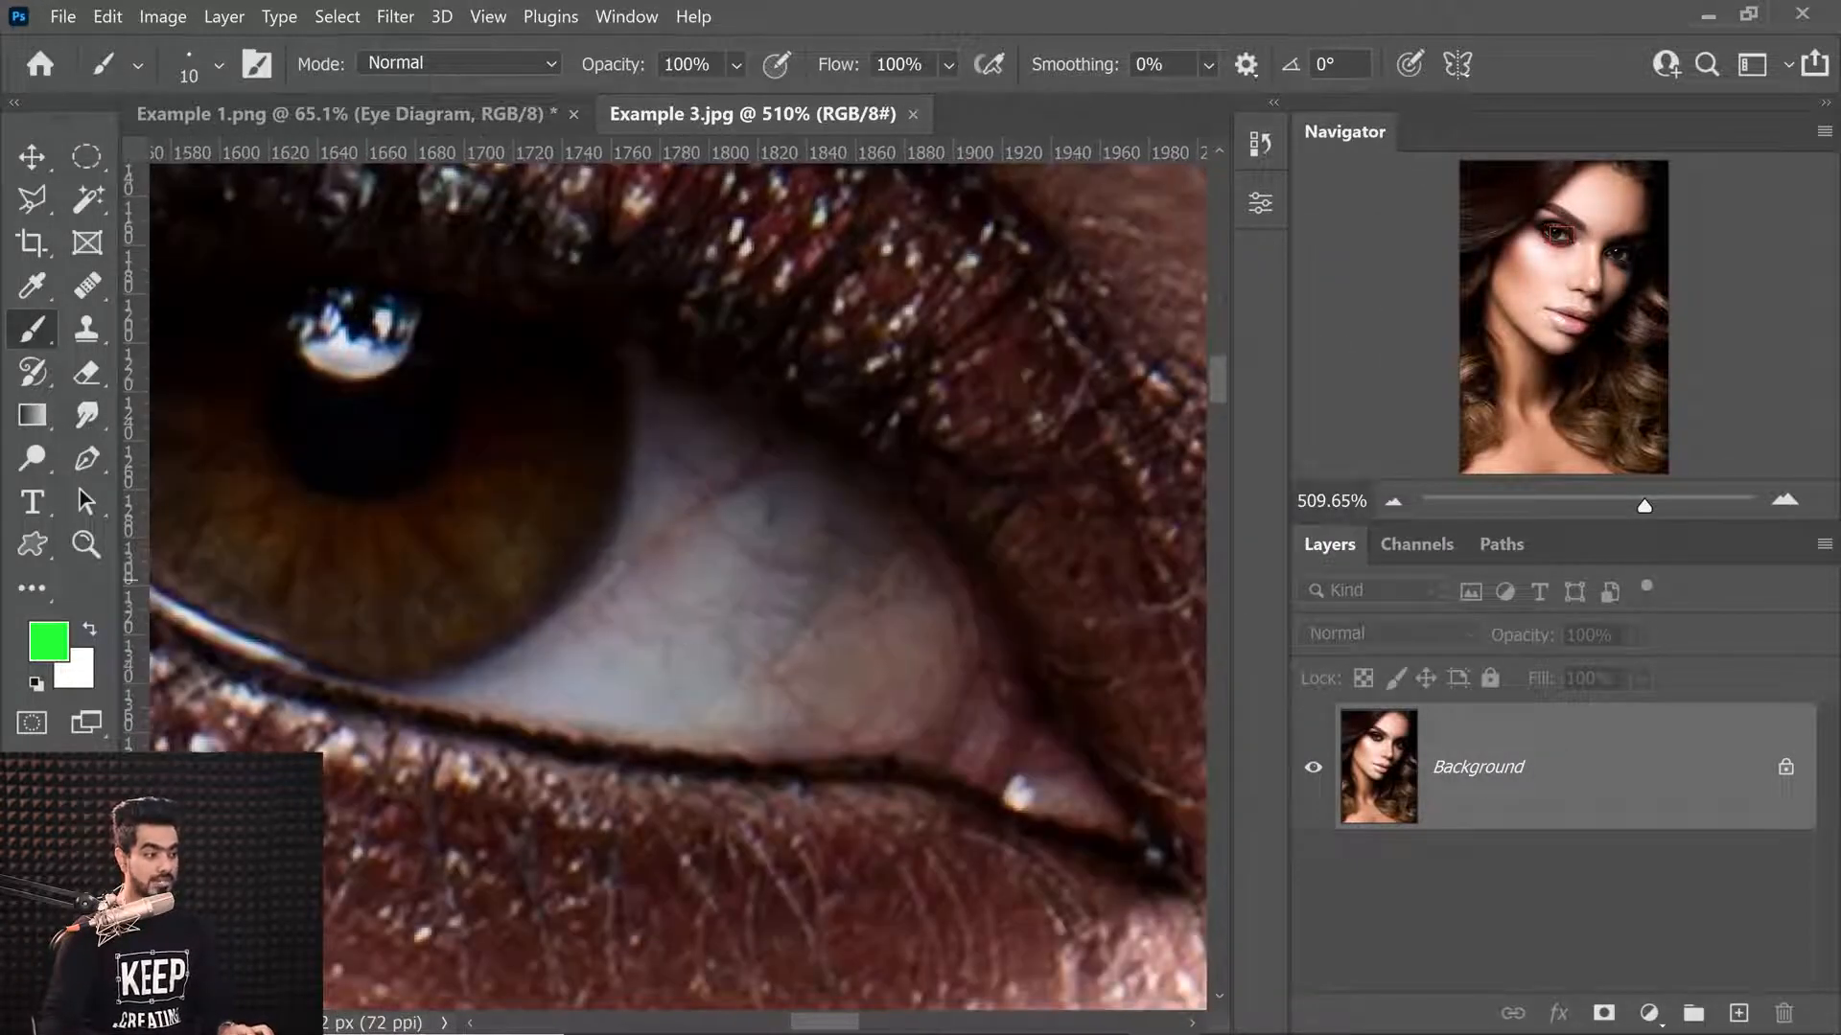
drag(689, 637, 818, 609)
scroll(751, 637, up, 2)
scroll(751, 637, left, 3)
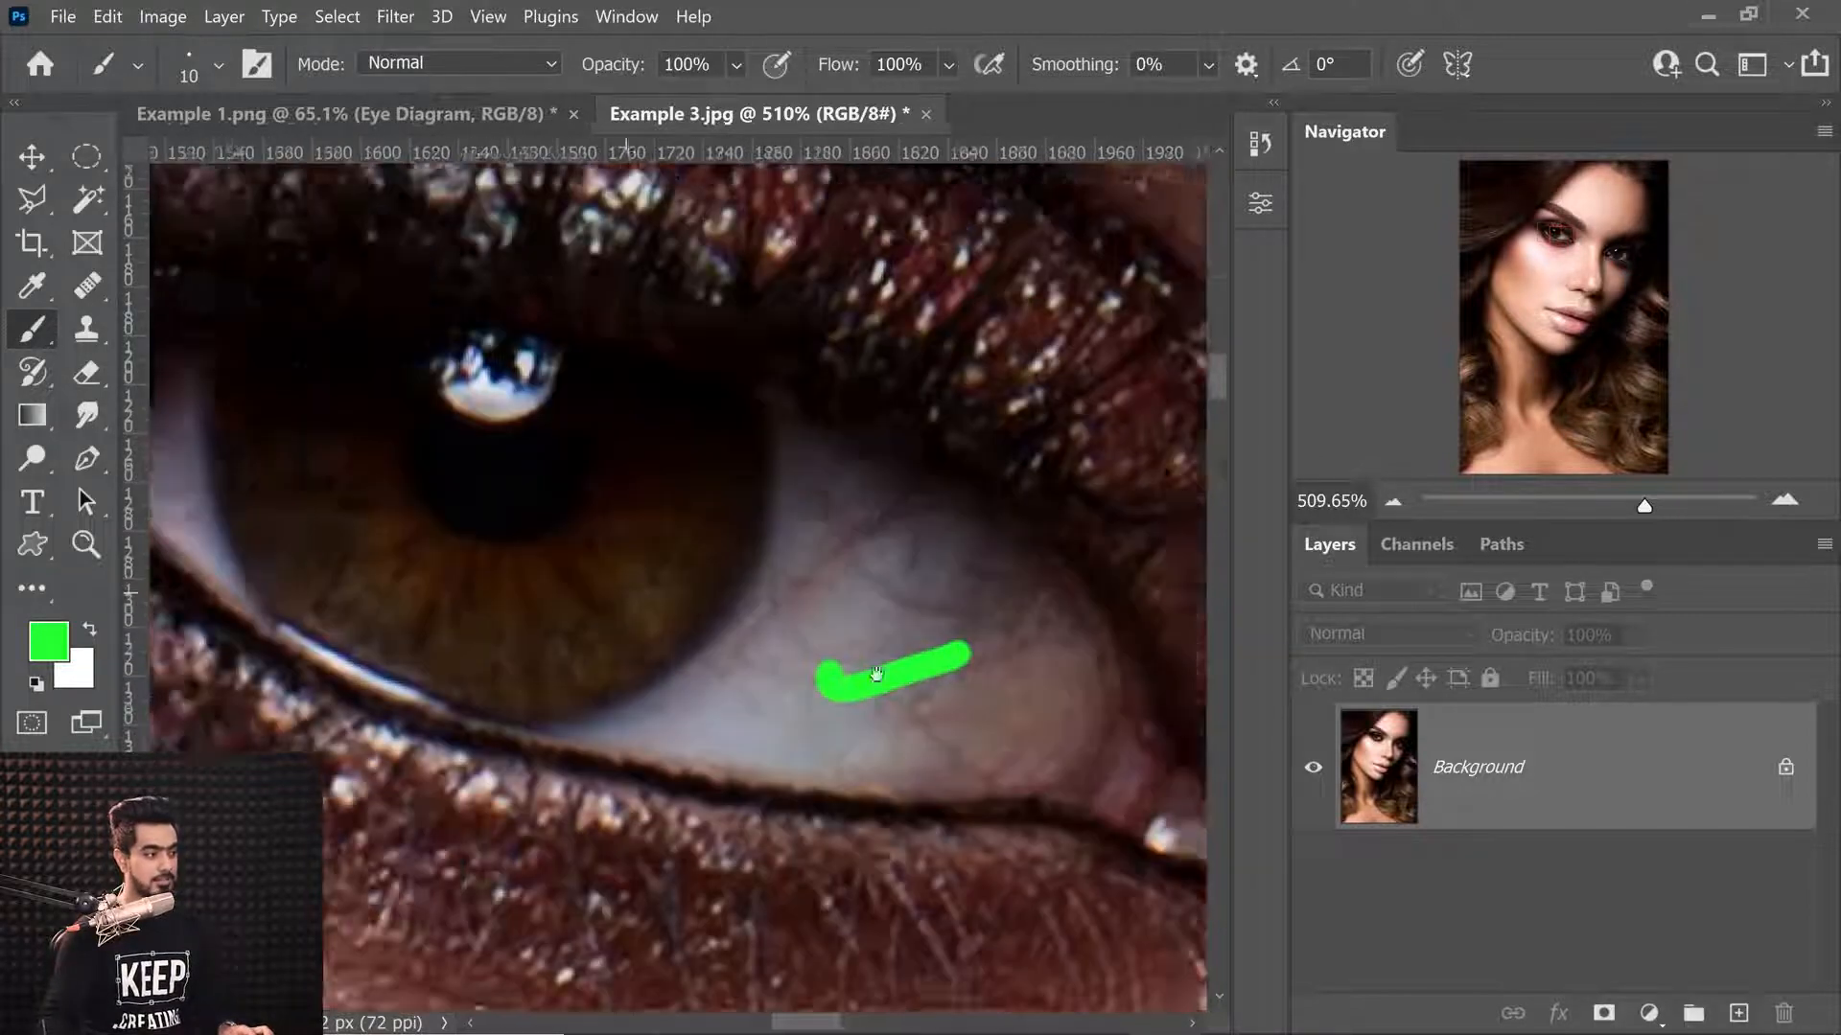
drag(517, 568, 613, 561)
key(ctrl+z)
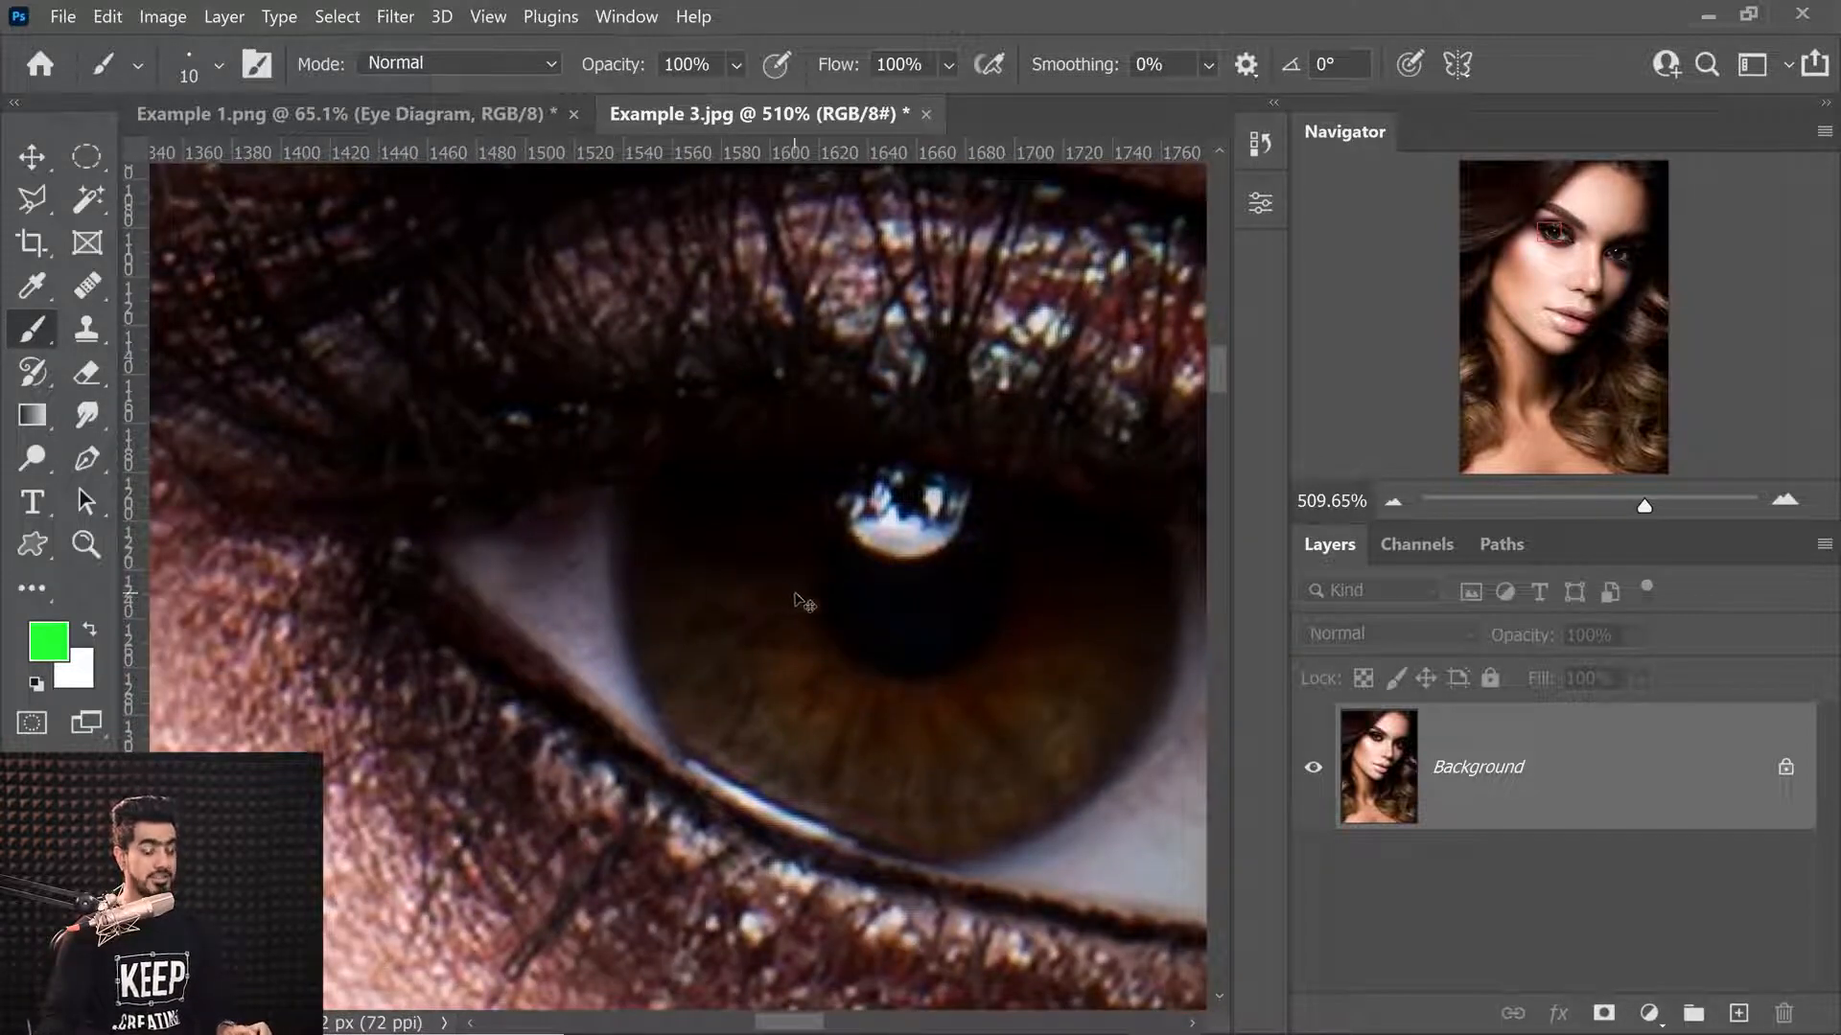
Switch to the Example 1.png eye diagram and set the foreground color to blue 0202ff.
click(446, 113)
drag(632, 596, 743, 625)
click(48, 641)
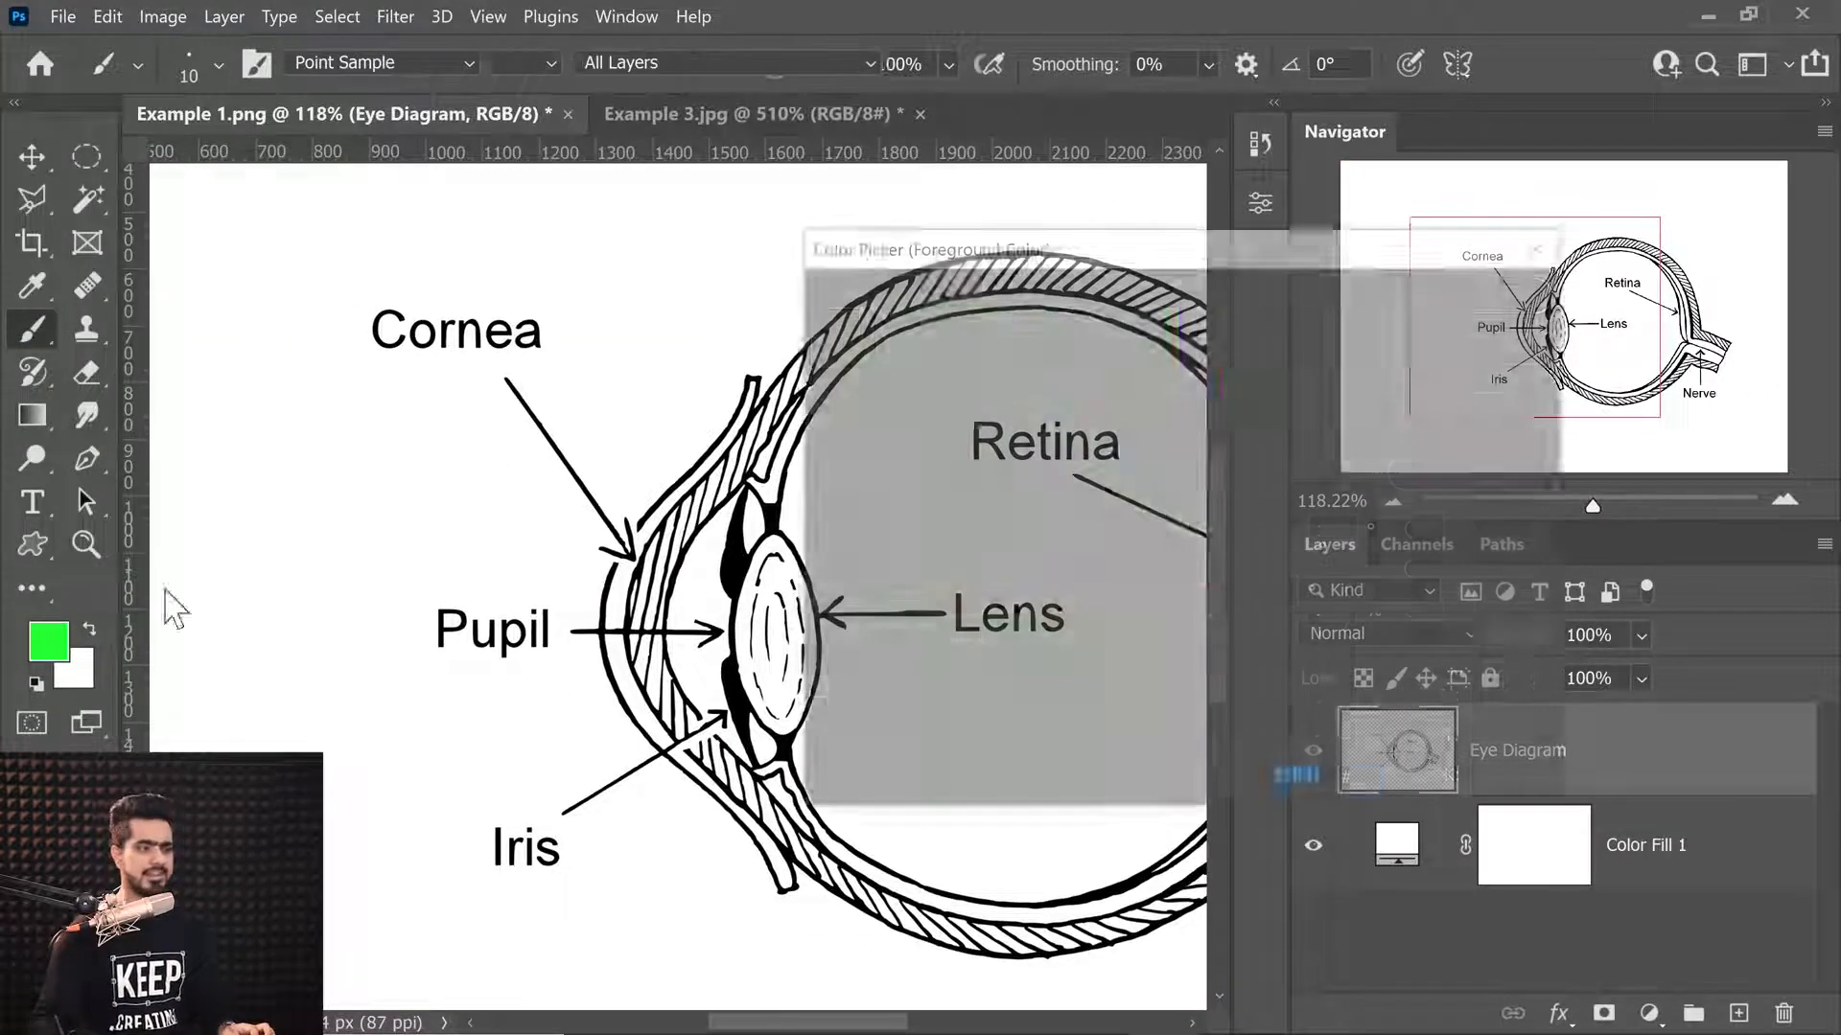
click(1209, 430)
click(1175, 310)
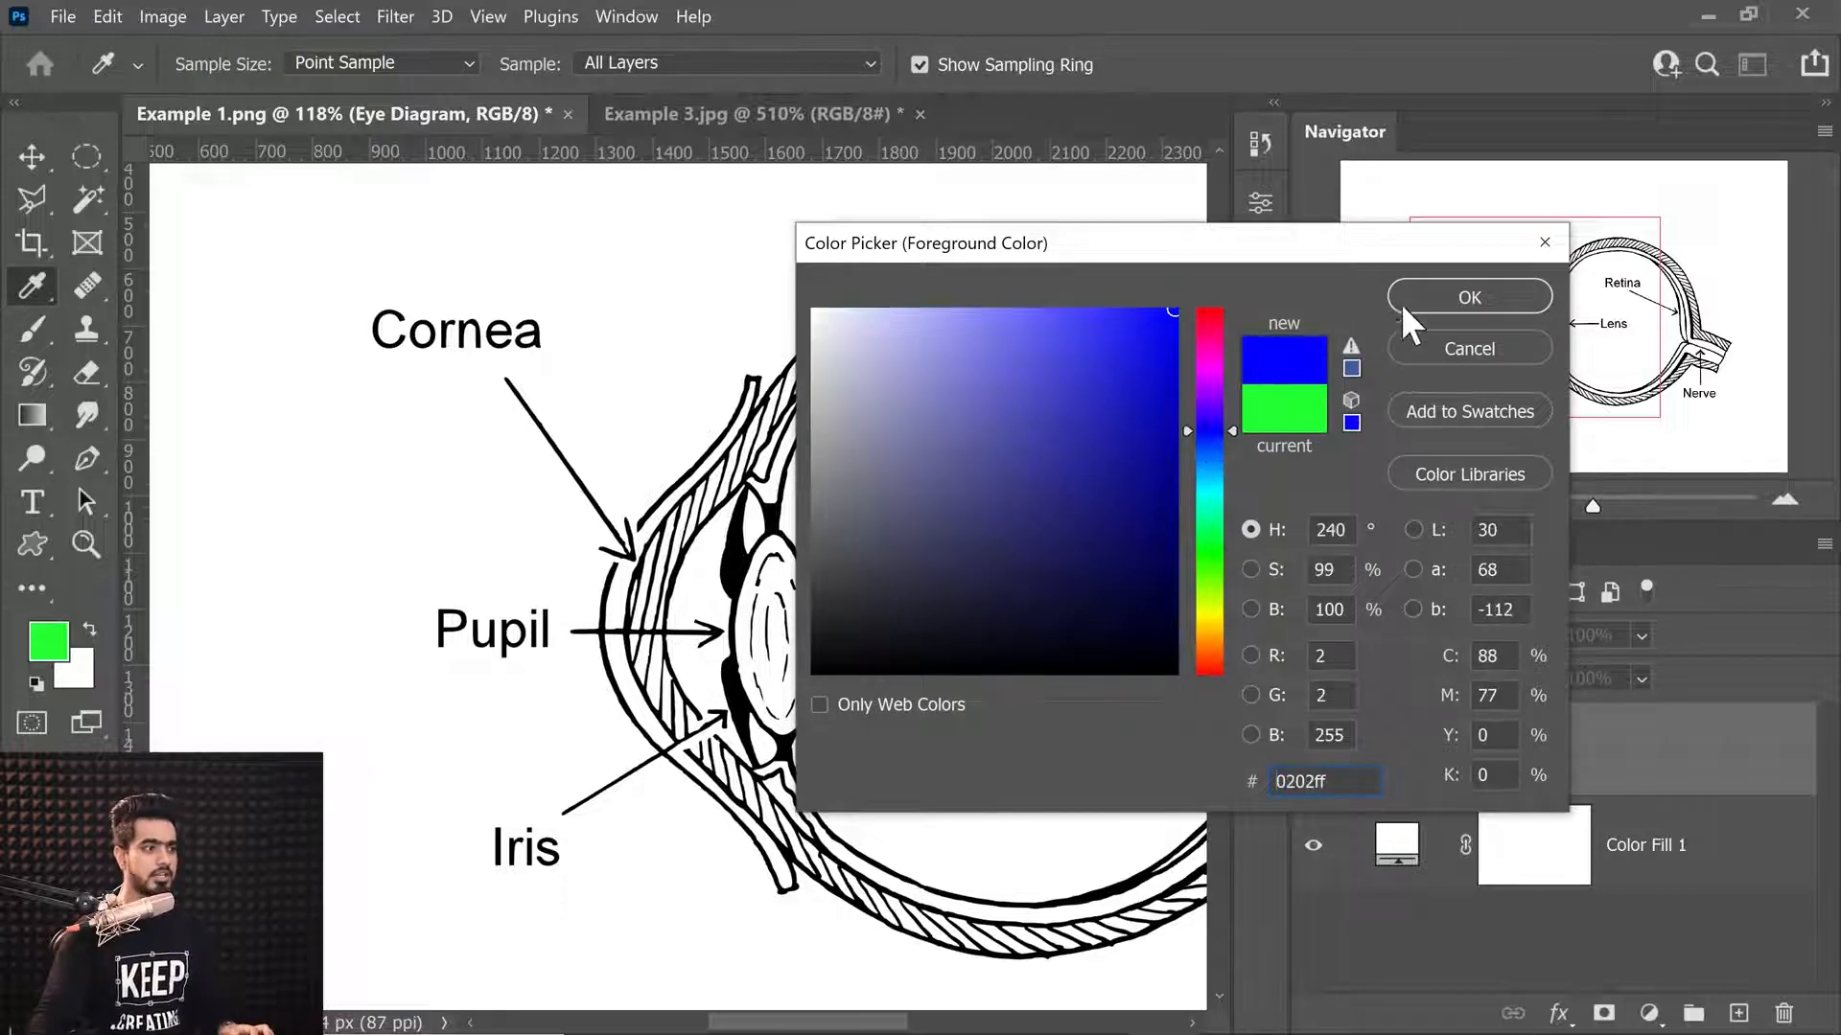
click(1429, 302)
Draw a straight blue light ray from above down to the cornea and mark its contact point with a circle and reflection ticks.
drag(586, 491, 567, 493)
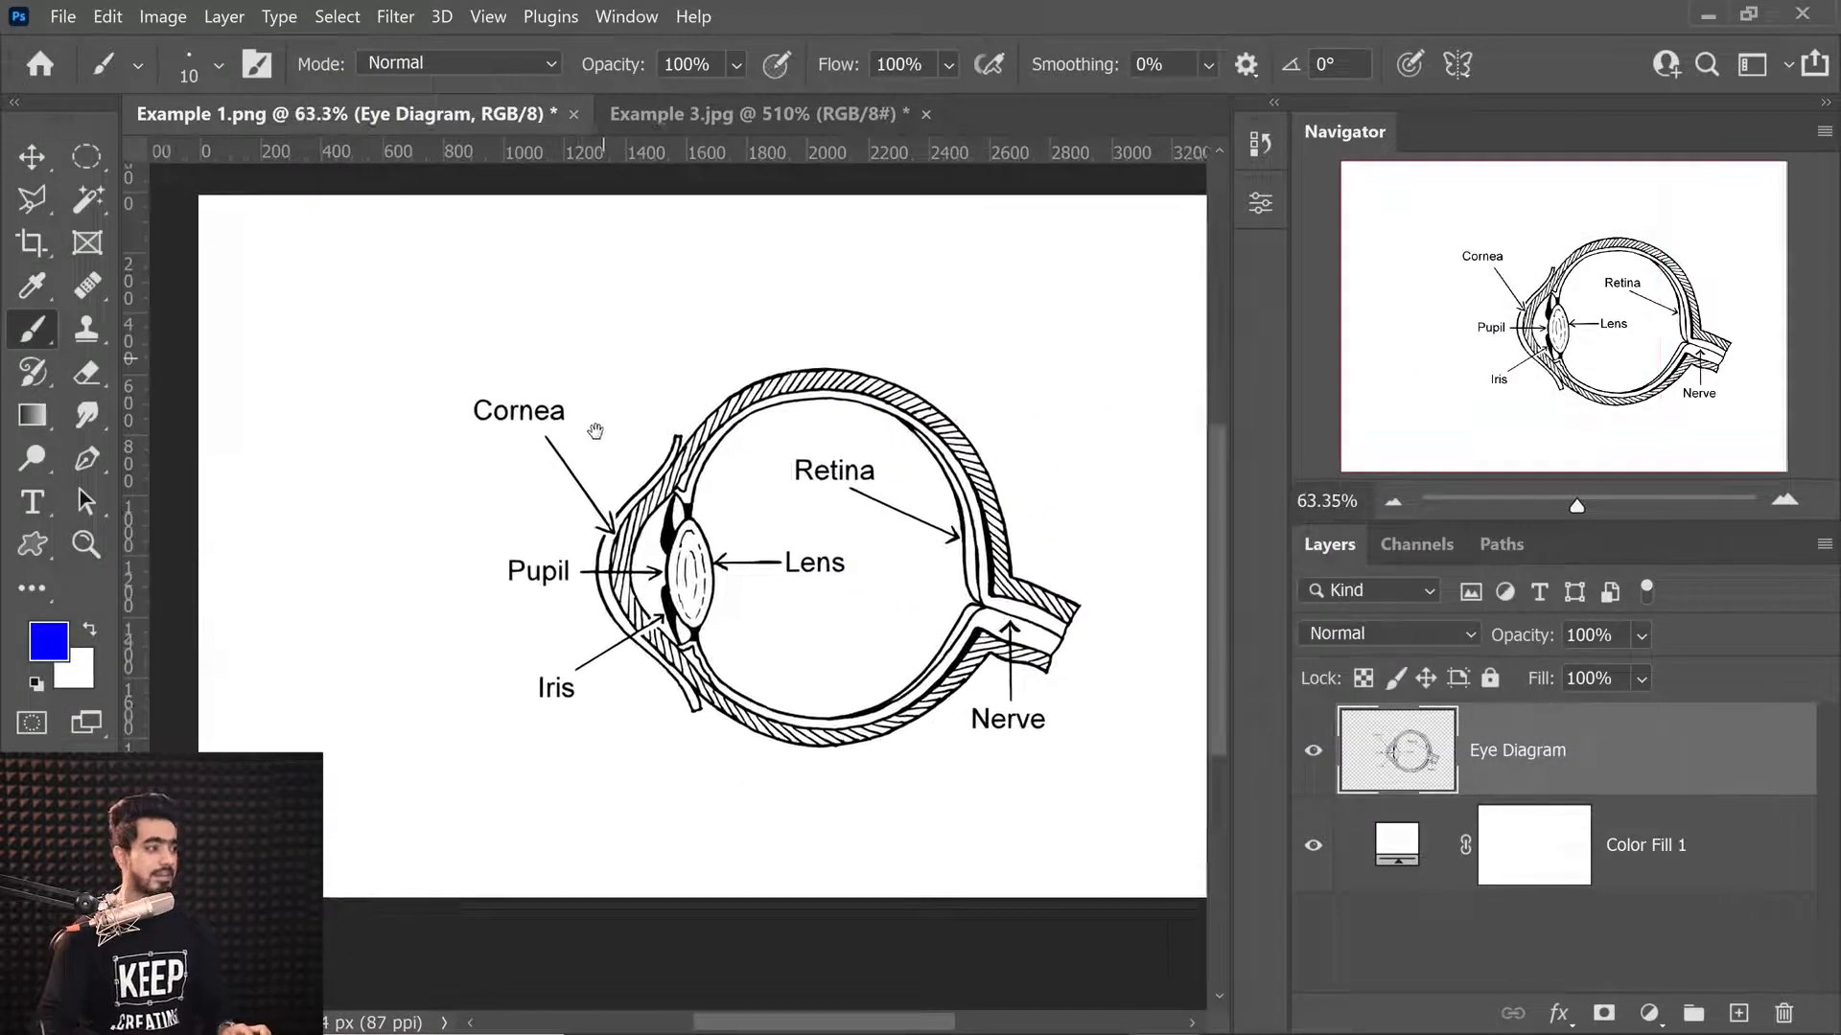
drag(601, 390, 595, 491)
drag(580, 375, 609, 369)
drag(575, 305, 561, 206)
click(506, 244)
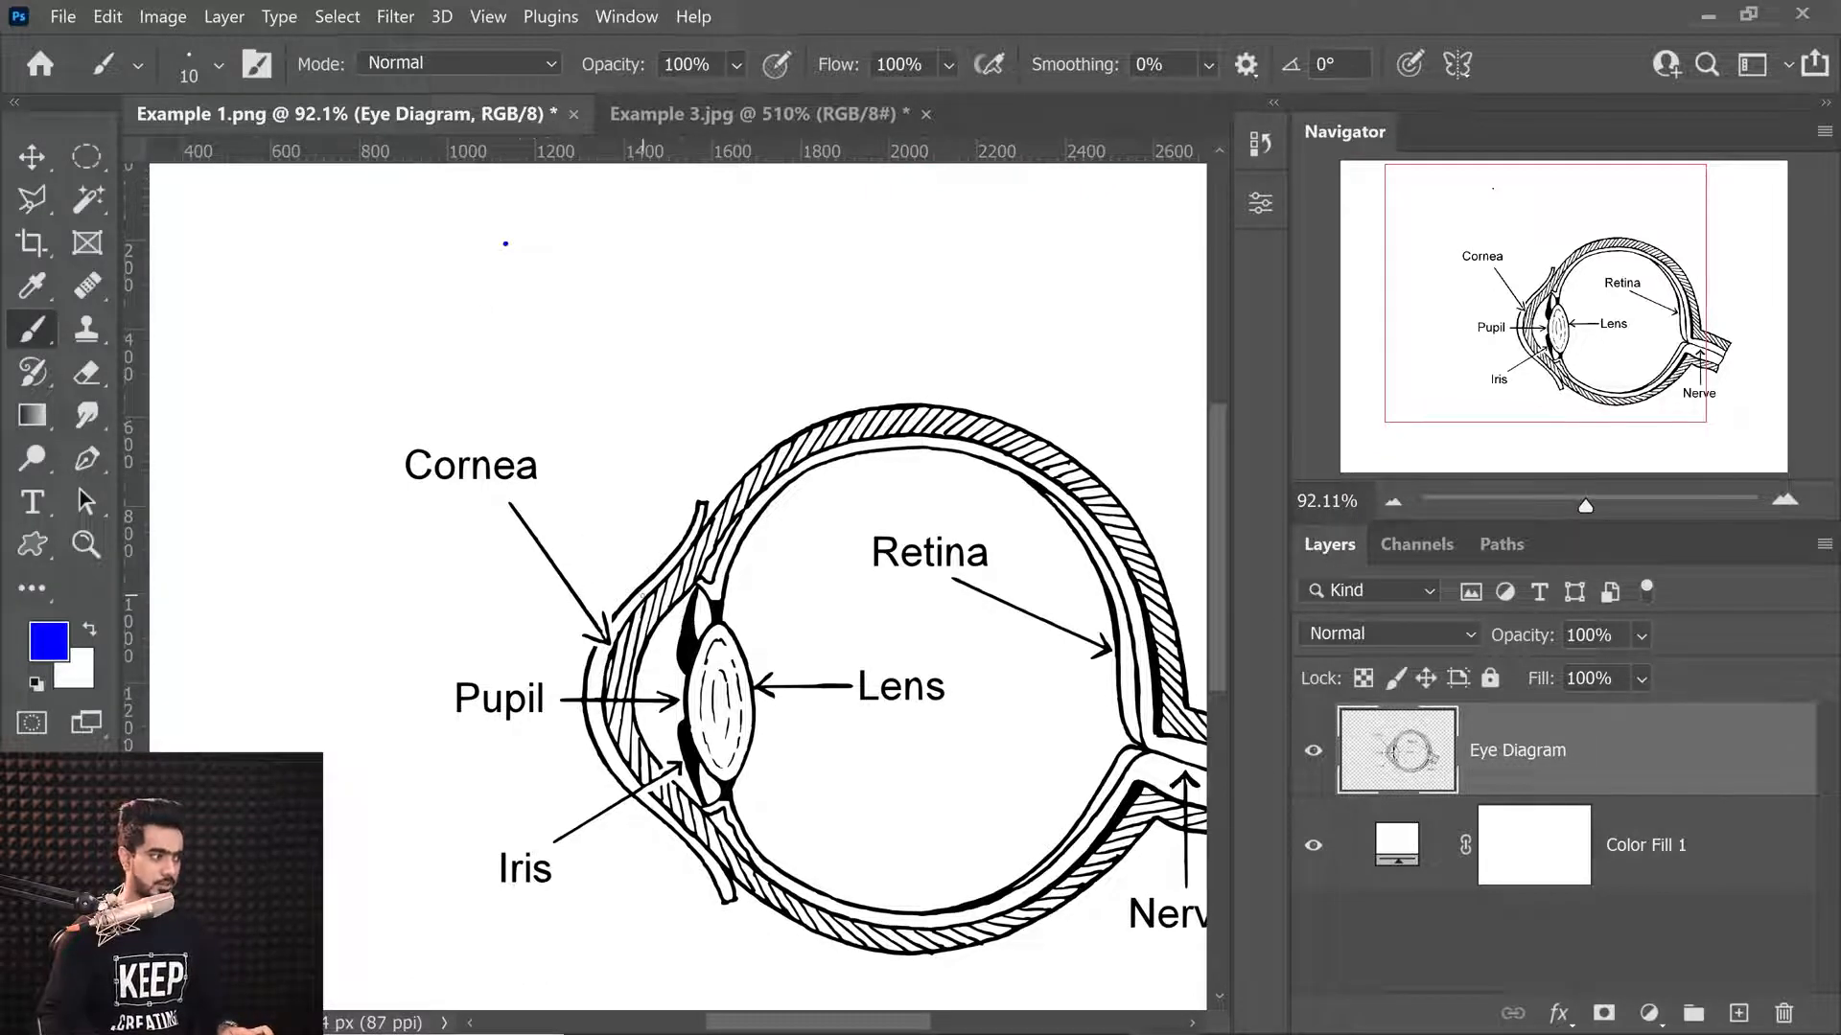
shift+click(642, 595)
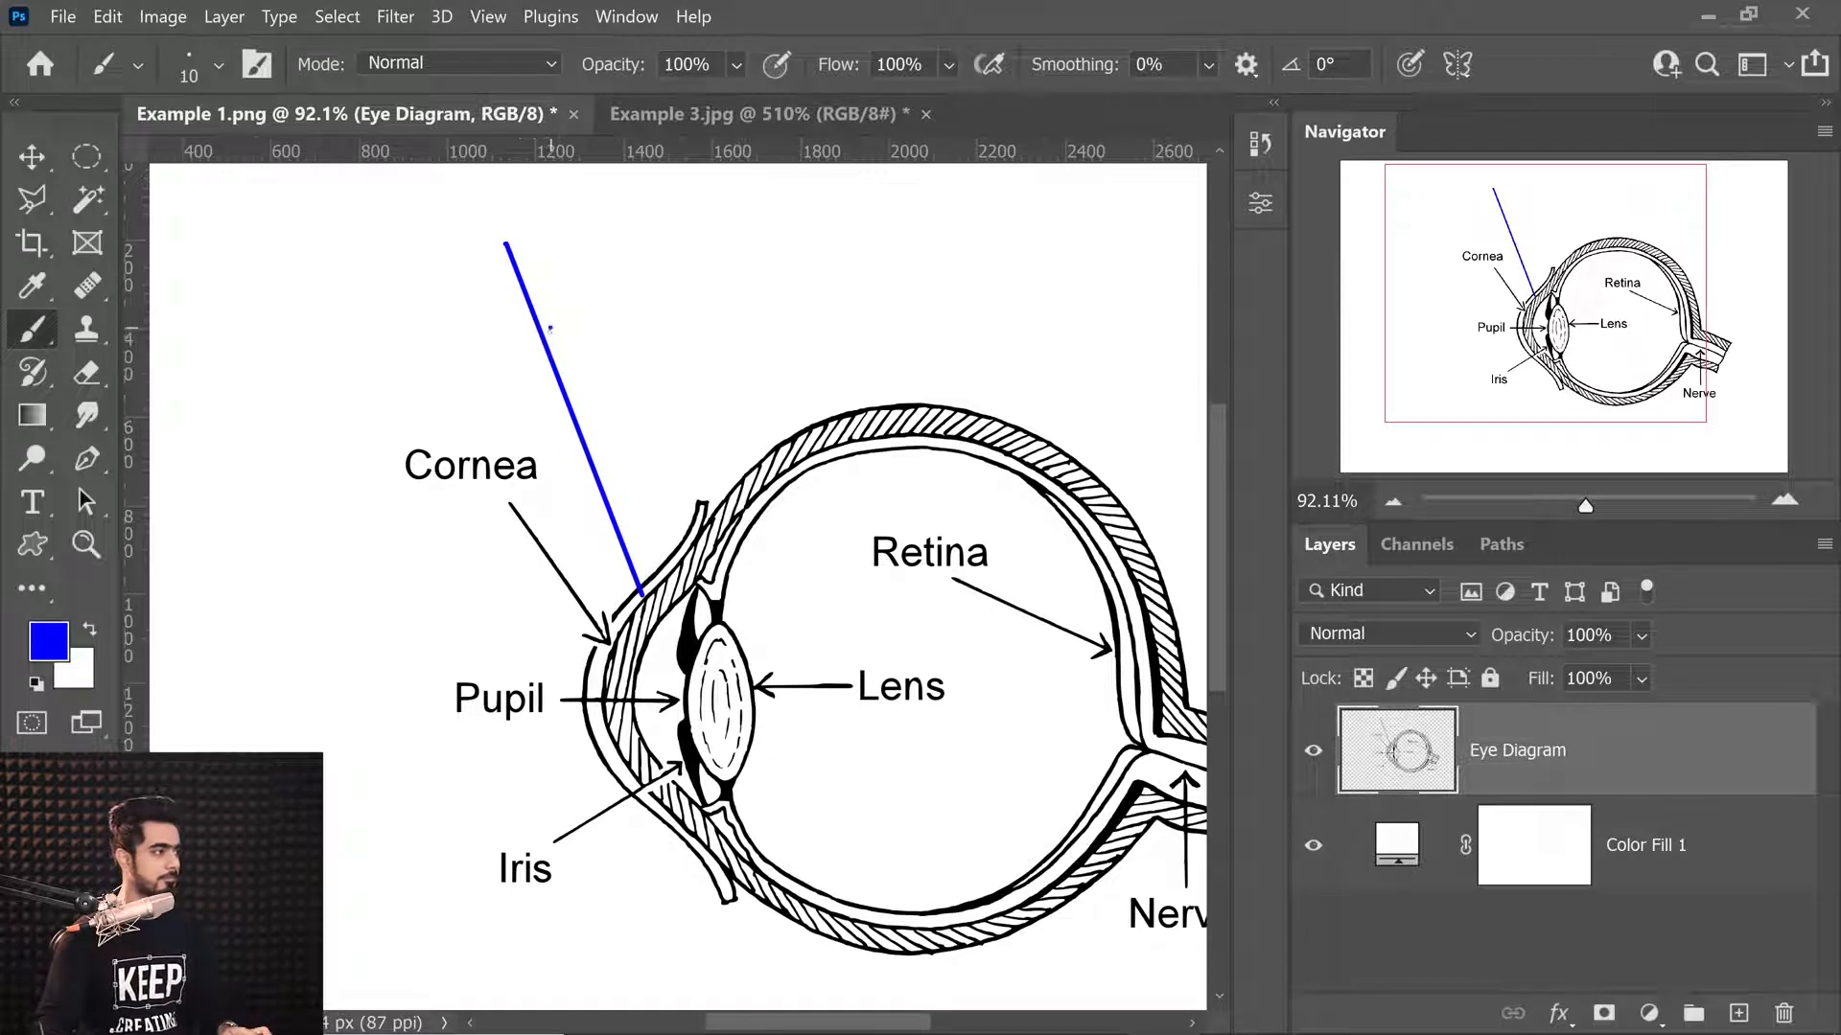
mouse_move(647, 592)
mouse_down()
mouse_move(735, 591)
mouse_move(619, 559)
mouse_up()
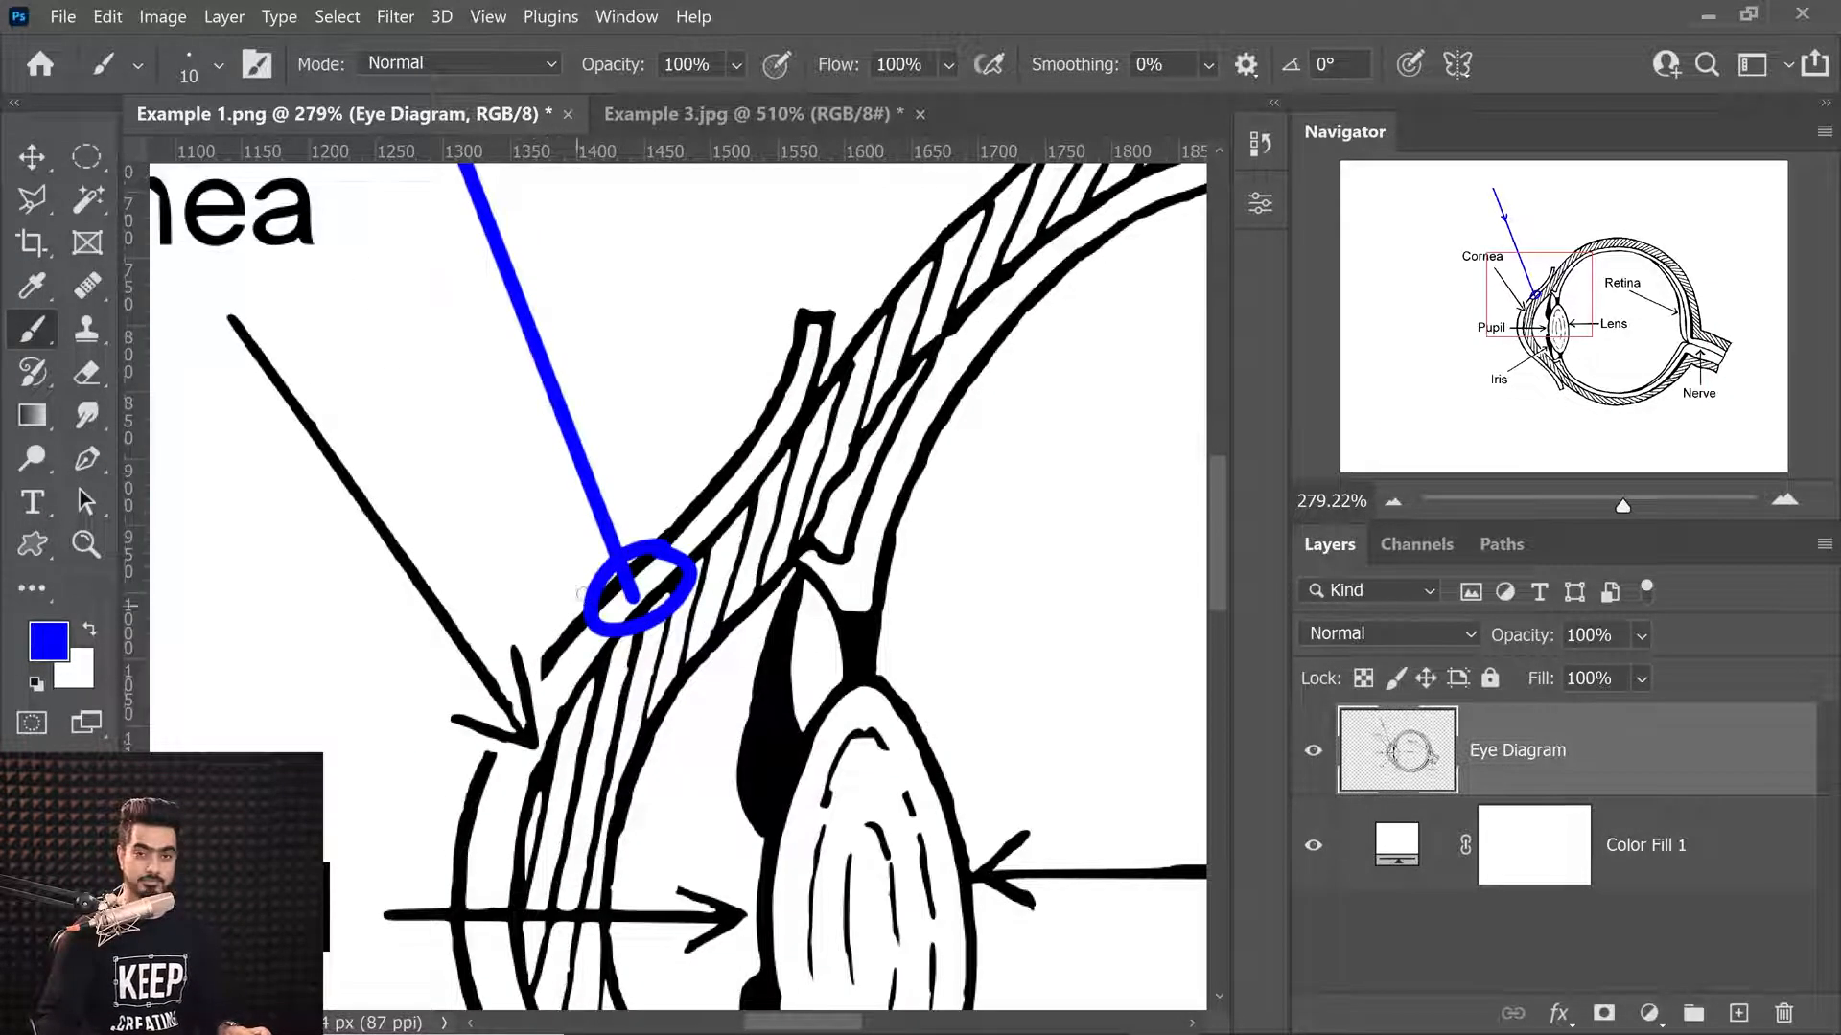
mouse_move(685, 428)
mouse_down()
mouse_move(674, 472)
mouse_move(638, 462)
mouse_up()
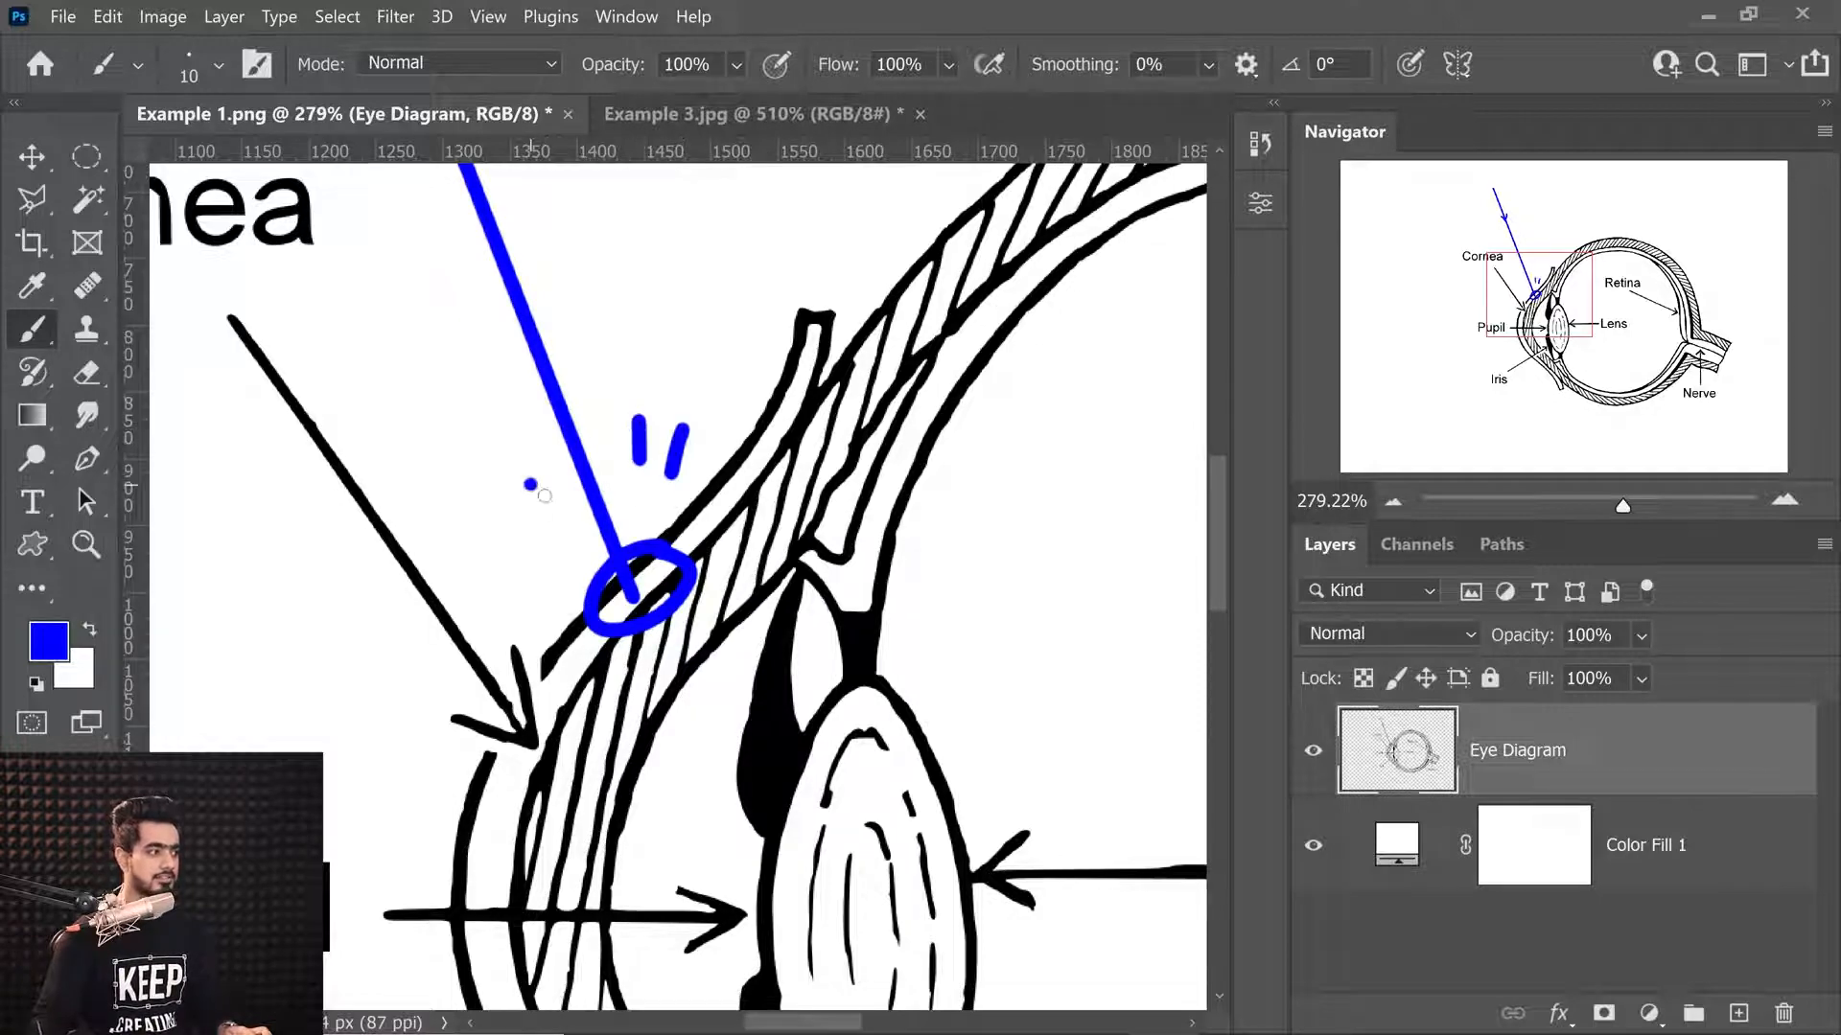
Try marking the catchlight area of the eye in Example 3.jpg with blue strokes, and undo them.
click(711, 113)
mouse_move(930, 537)
mouse_down()
mouse_move(844, 542)
mouse_move(832, 565)
mouse_move(897, 580)
mouse_move(810, 540)
mouse_move(901, 558)
mouse_up()
drag(819, 617, 819, 630)
drag(738, 556, 711, 567)
key(ctrl+z)
key(ctrl+z)
key(ctrl+z)
key(ctrl+z)
key(ctrl+z)
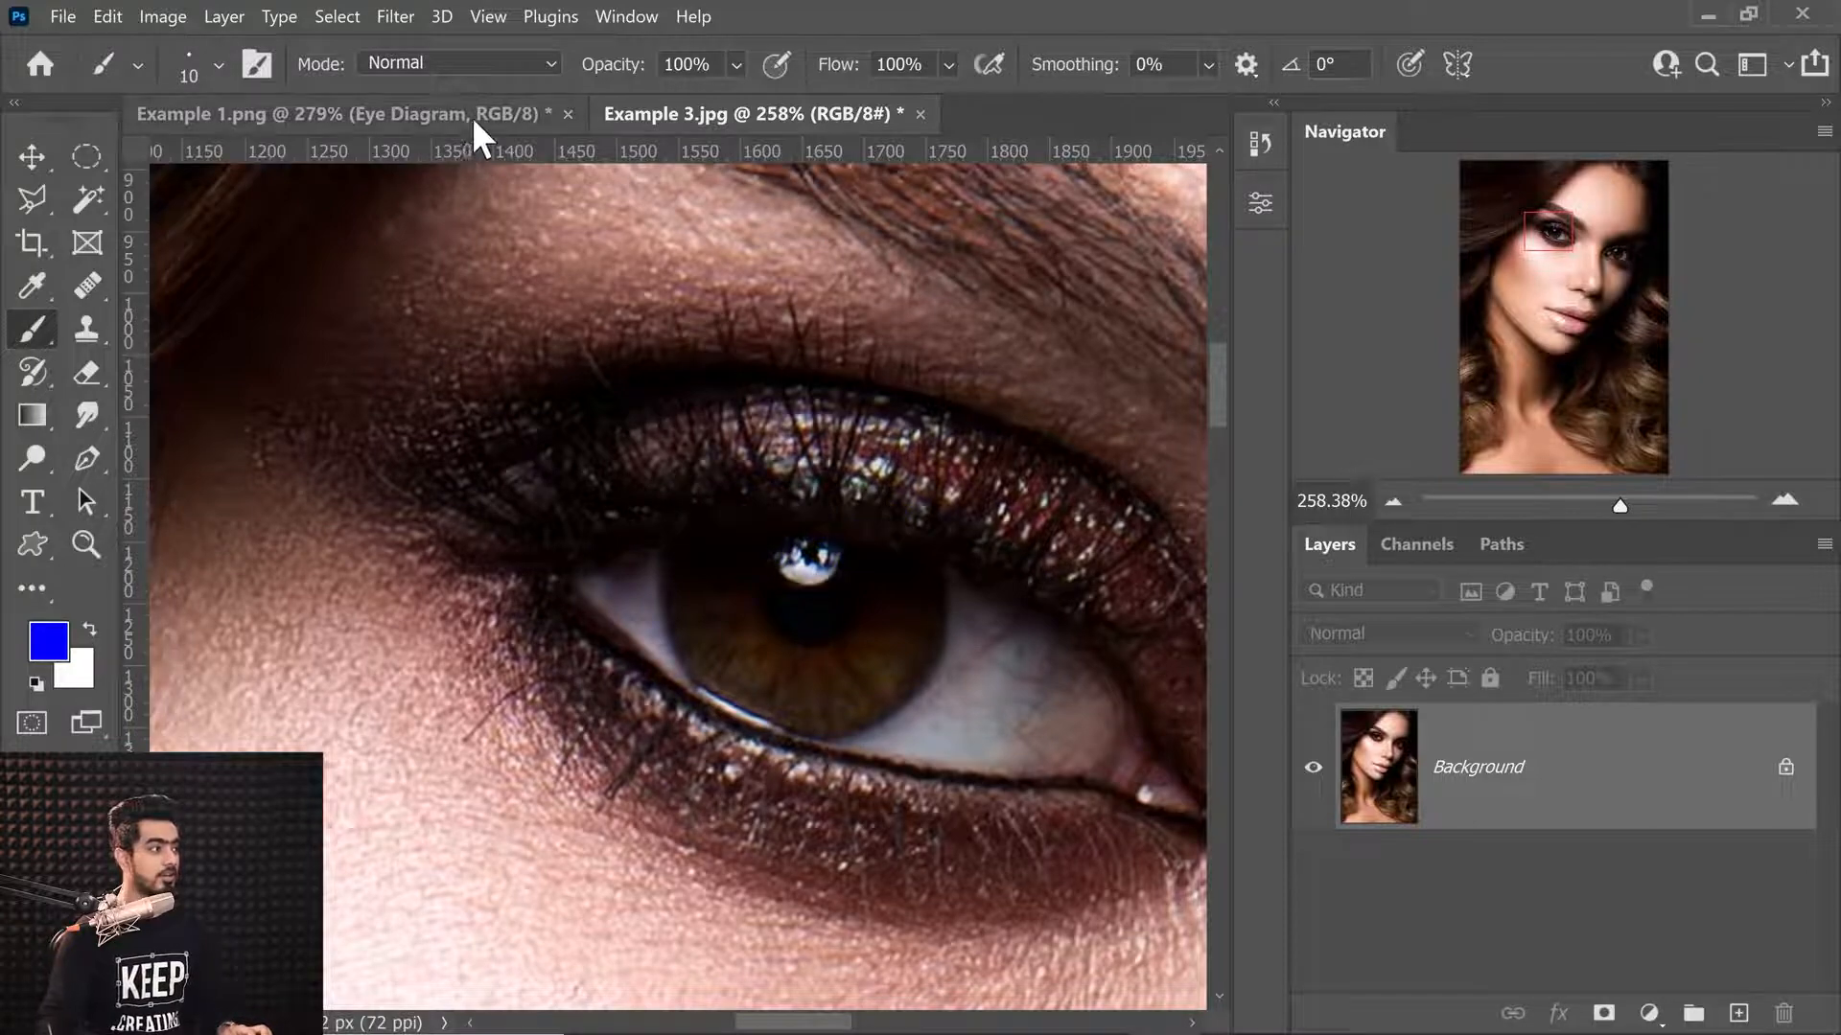
In Example 1.png, extend the blue ray straight from the cornea to the iris and circle the point where it lands.
click(472, 120)
scroll(592, 508, down, 4)
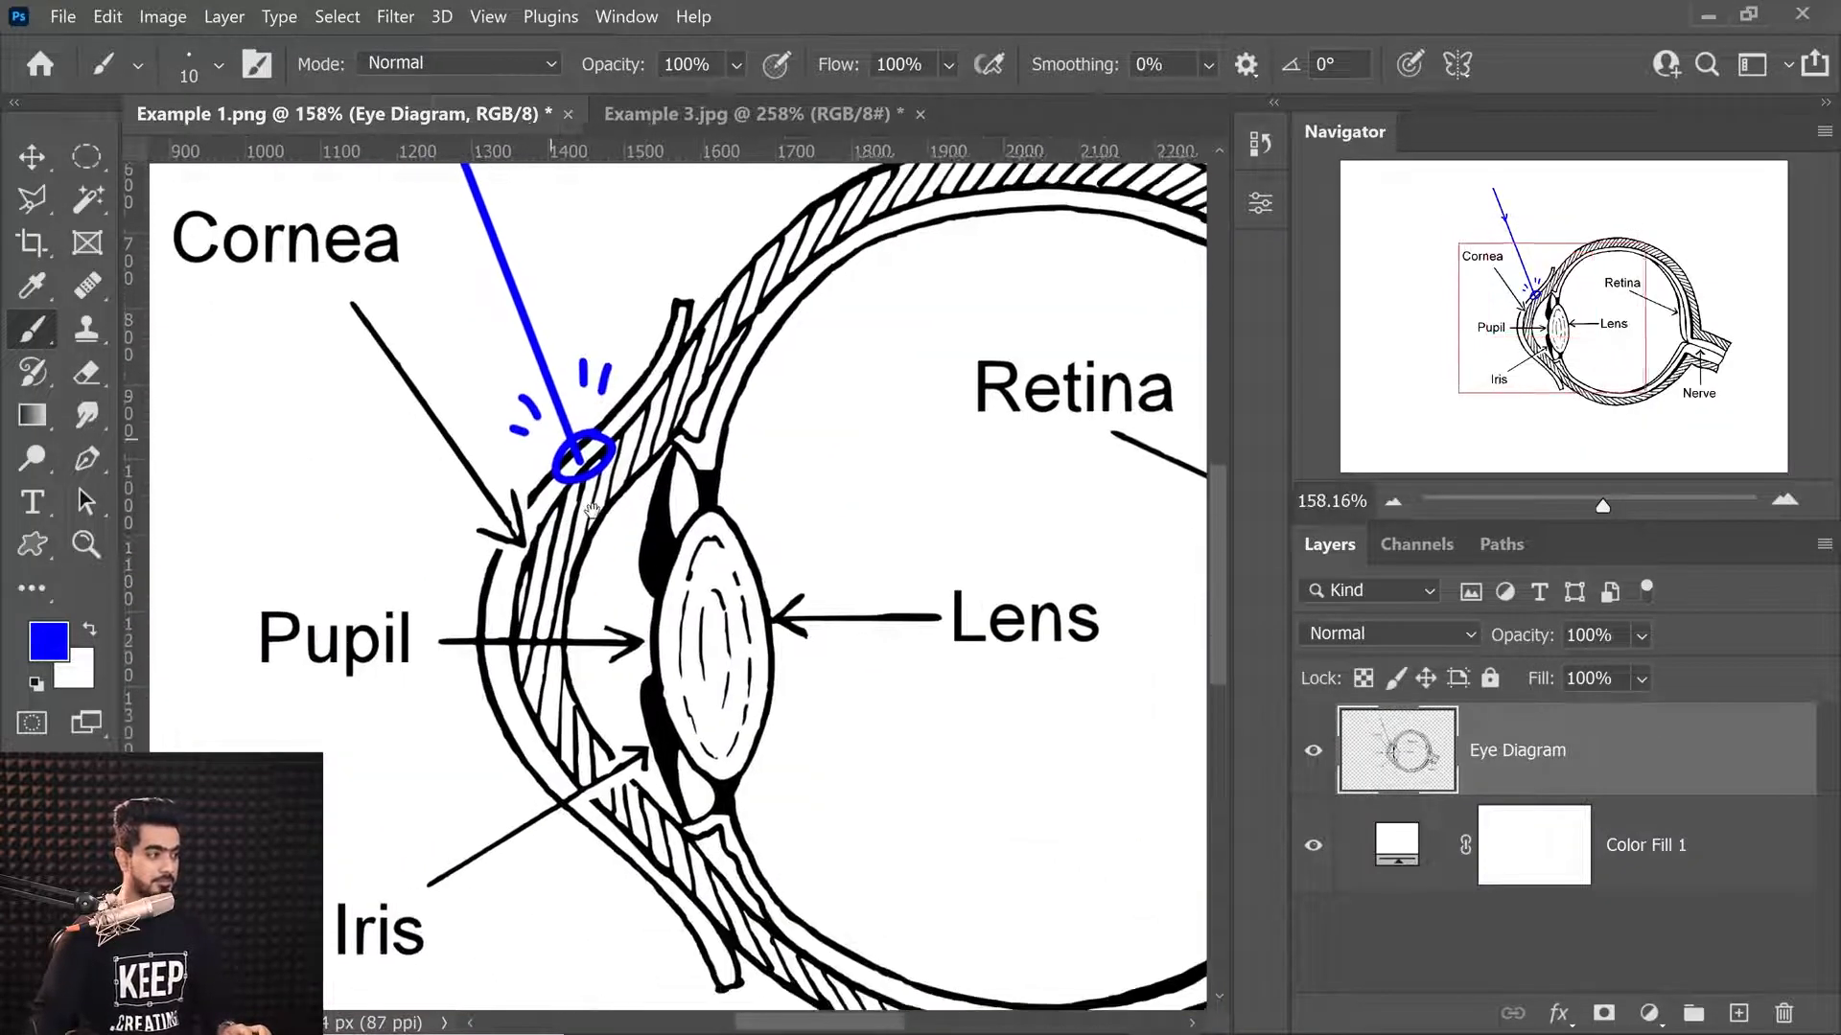
mouse_move(611, 515)
mouse_down()
mouse_move(642, 613)
mouse_move(1055, 668)
mouse_up()
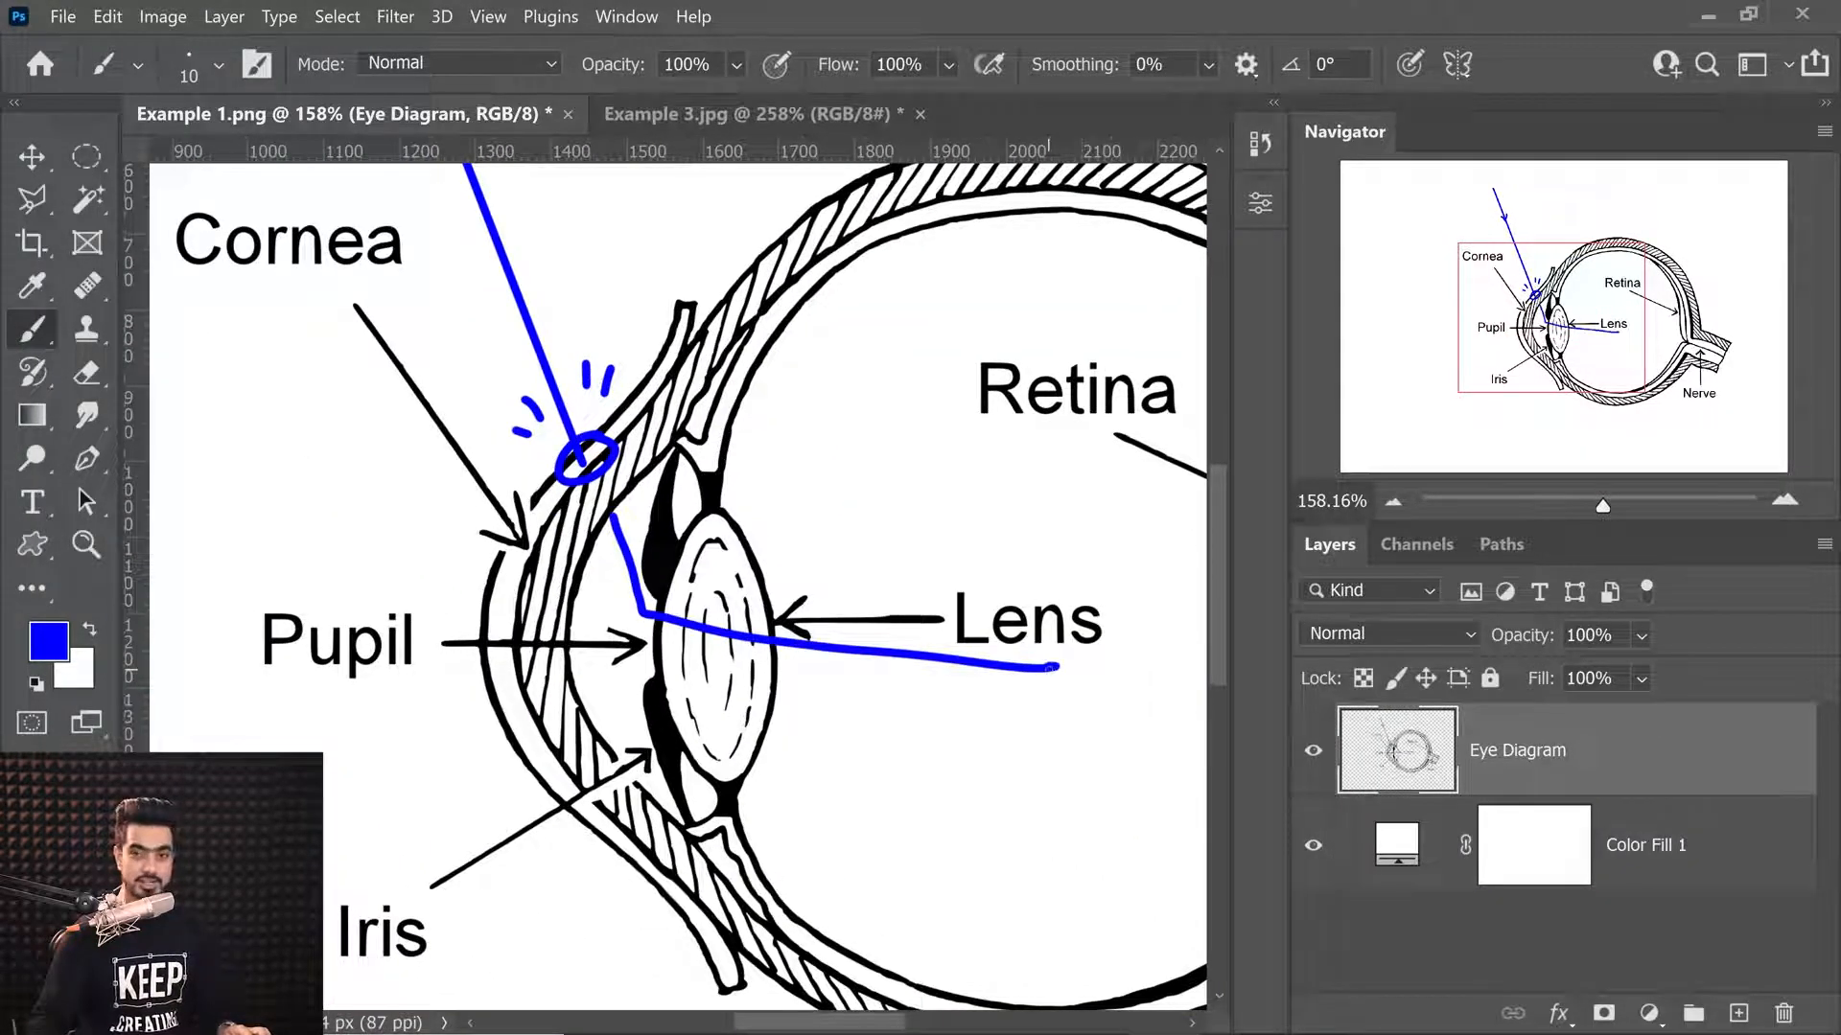
key(ctrl+z)
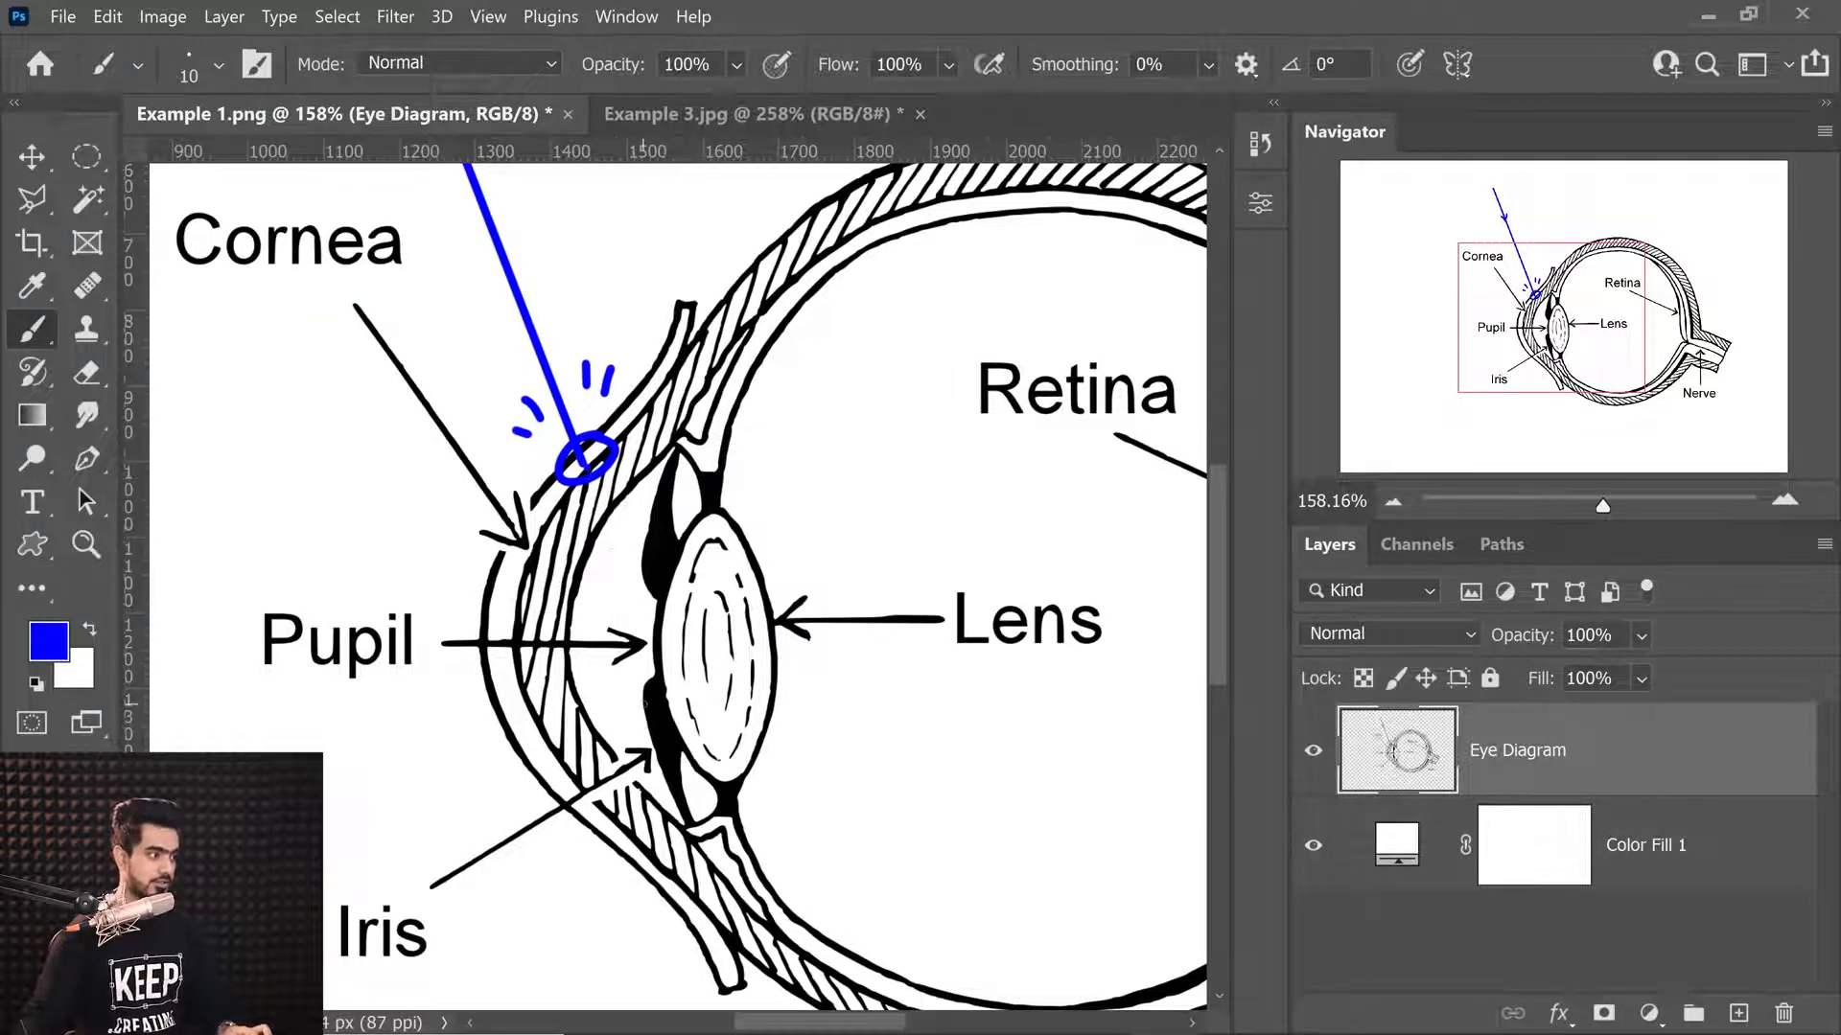
shift+click(645, 709)
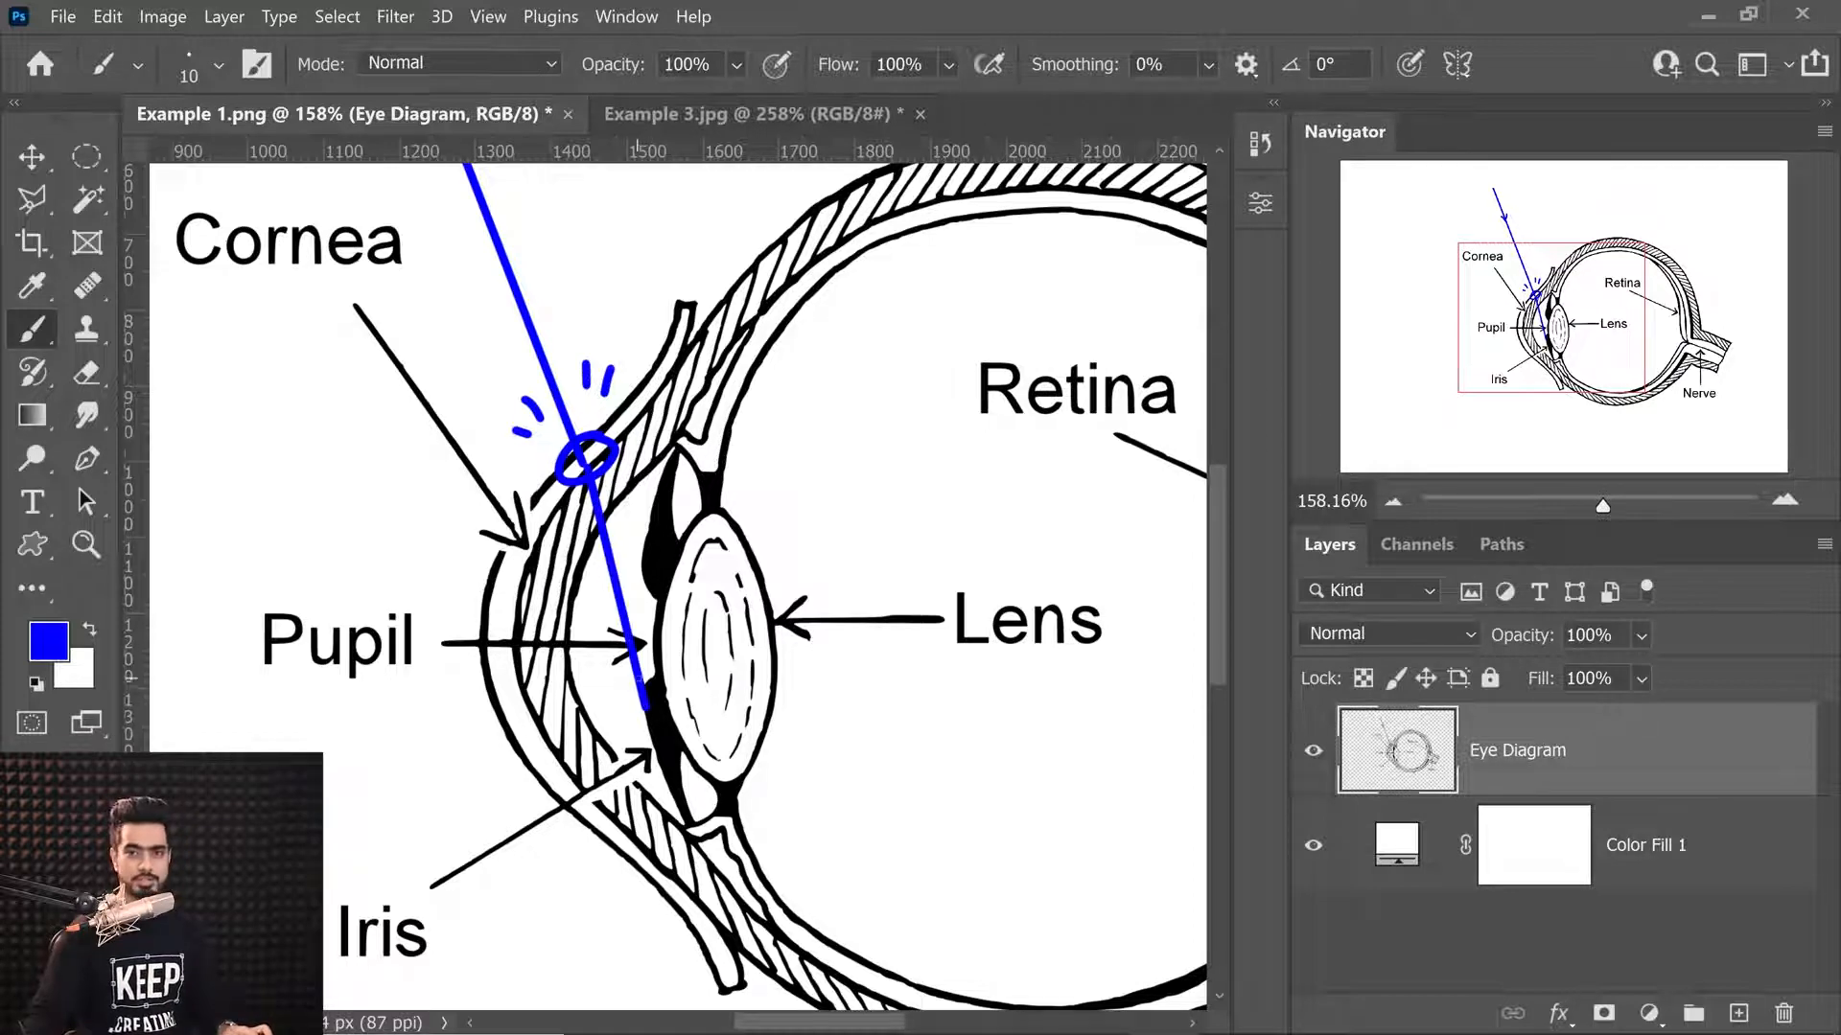
drag(697, 595, 691, 615)
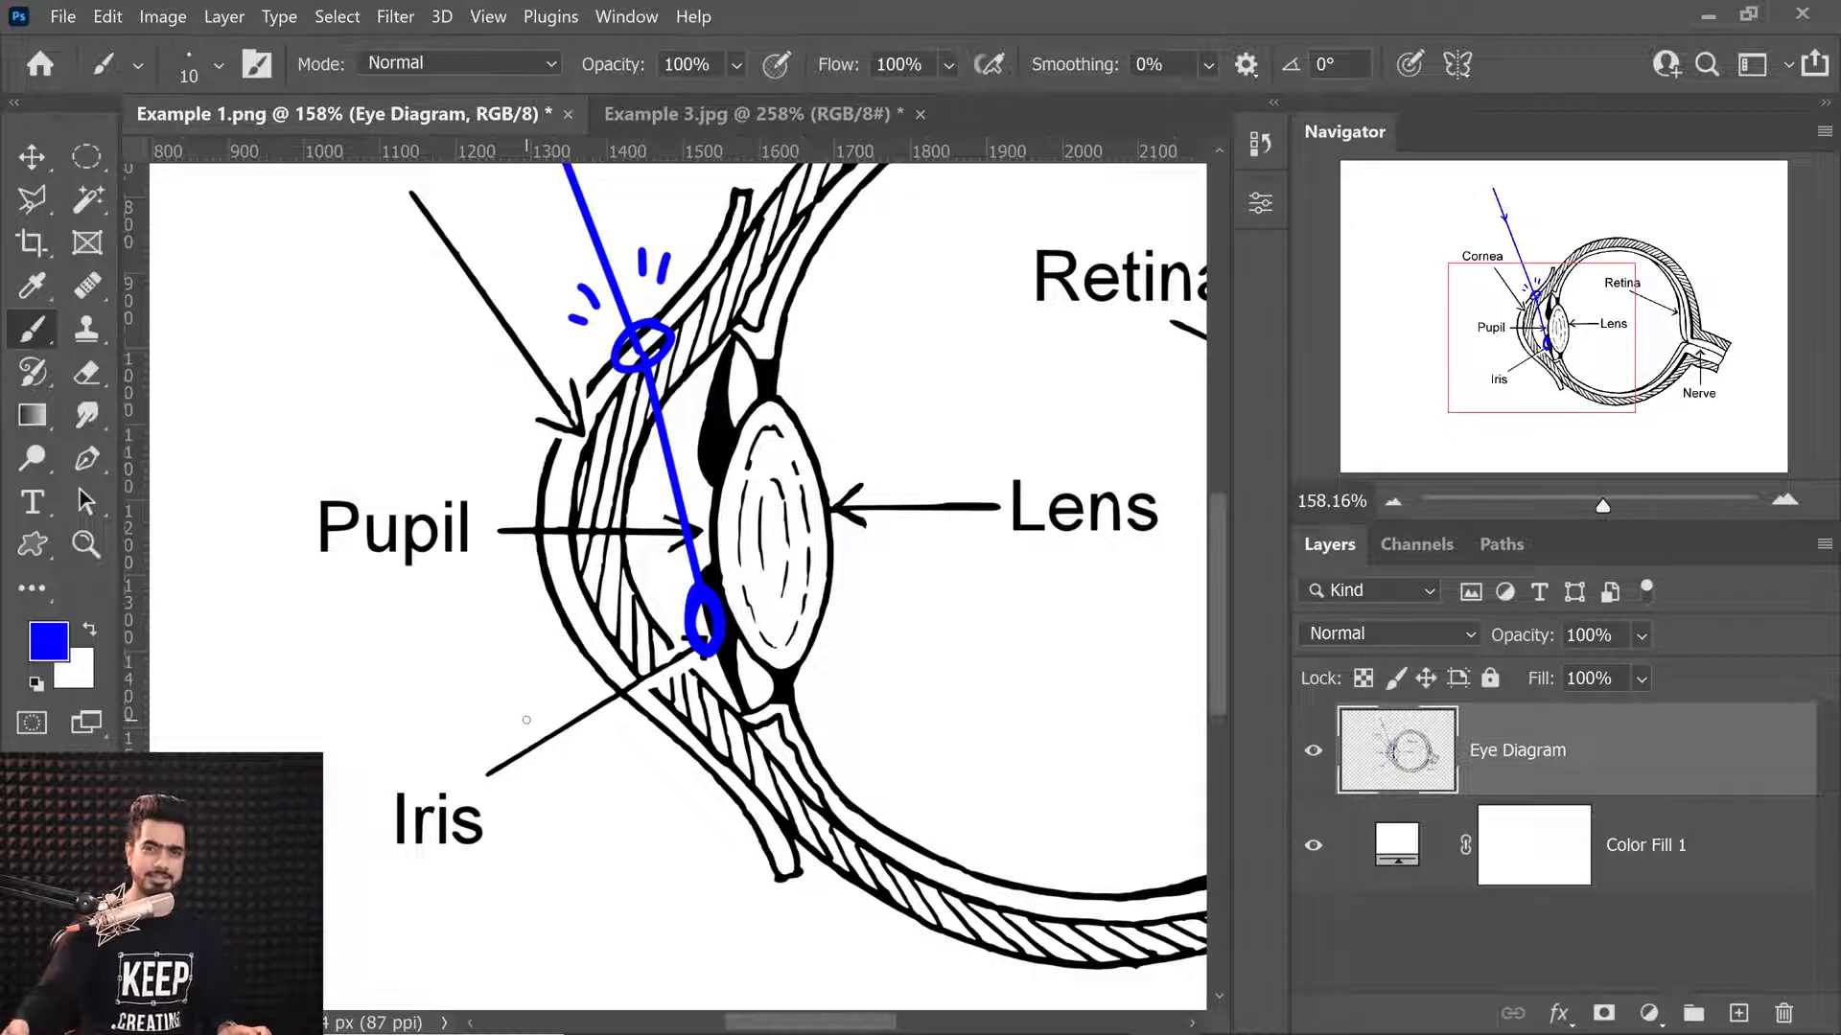
In Example 3.jpg, circle the catchlight with tick marks beside it and paint a blue arc on the lower iris.
click(752, 113)
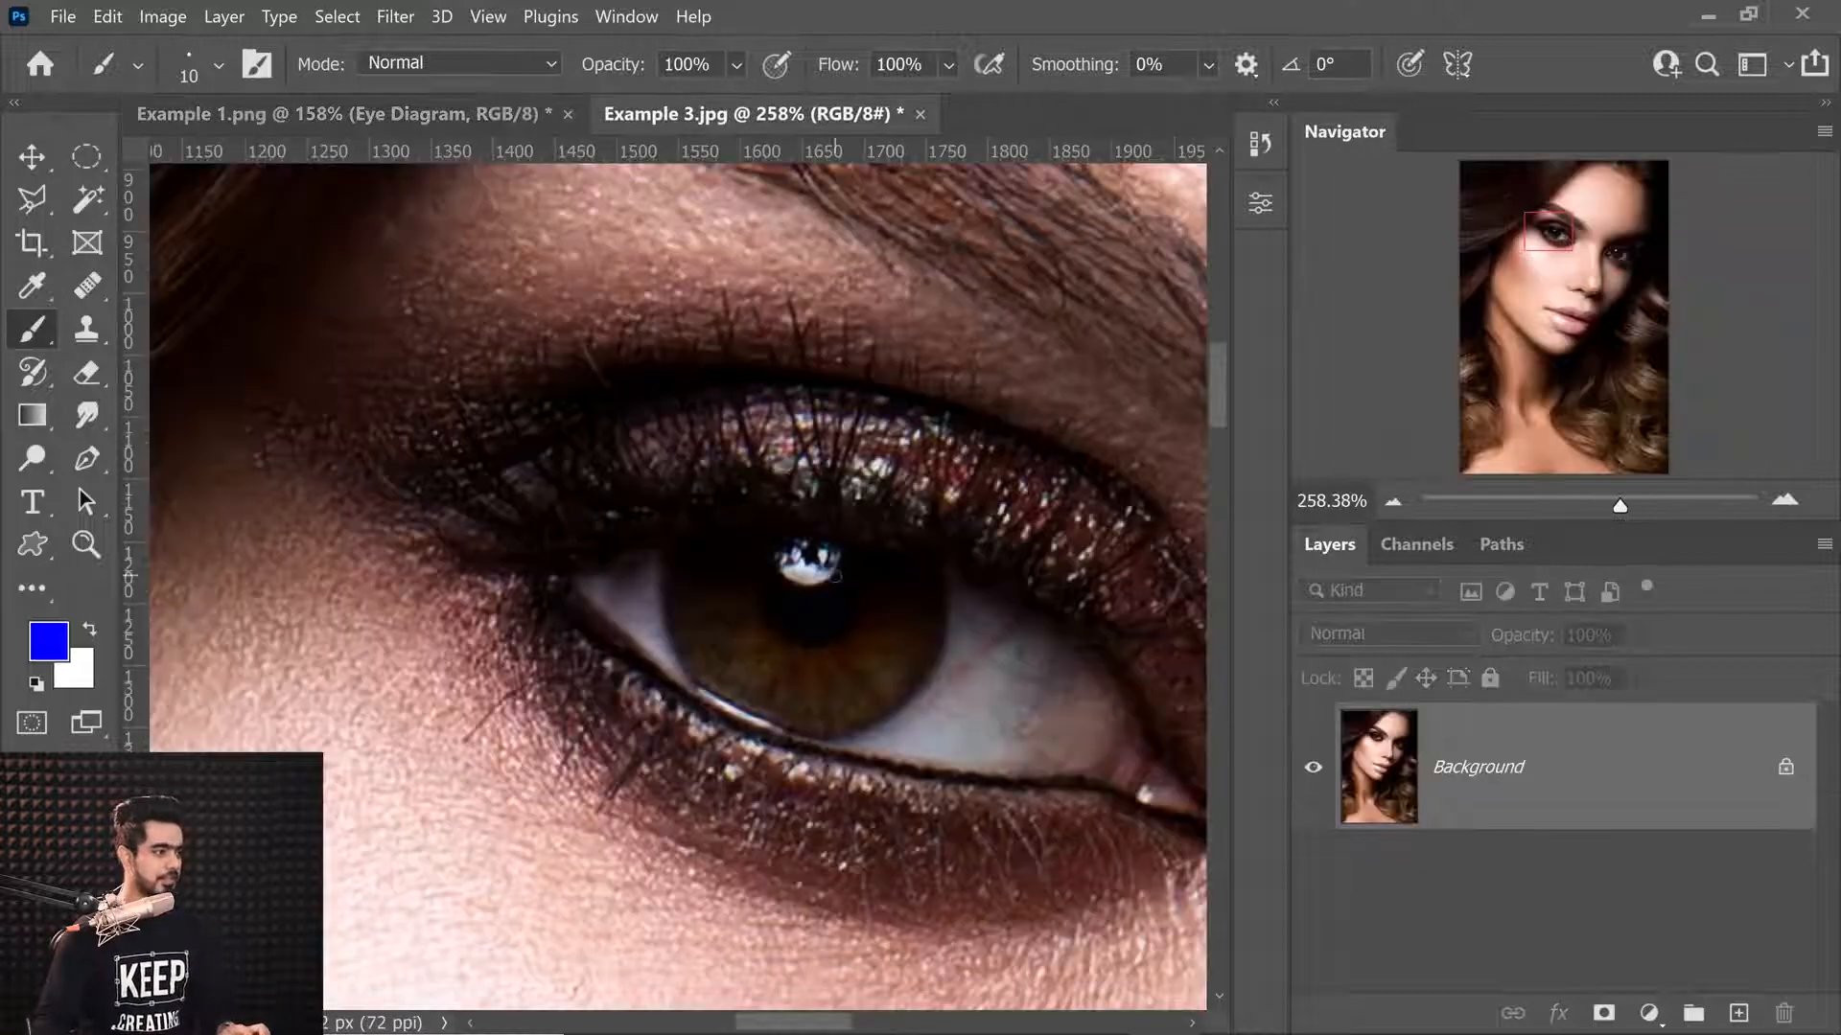
drag(824, 549, 803, 529)
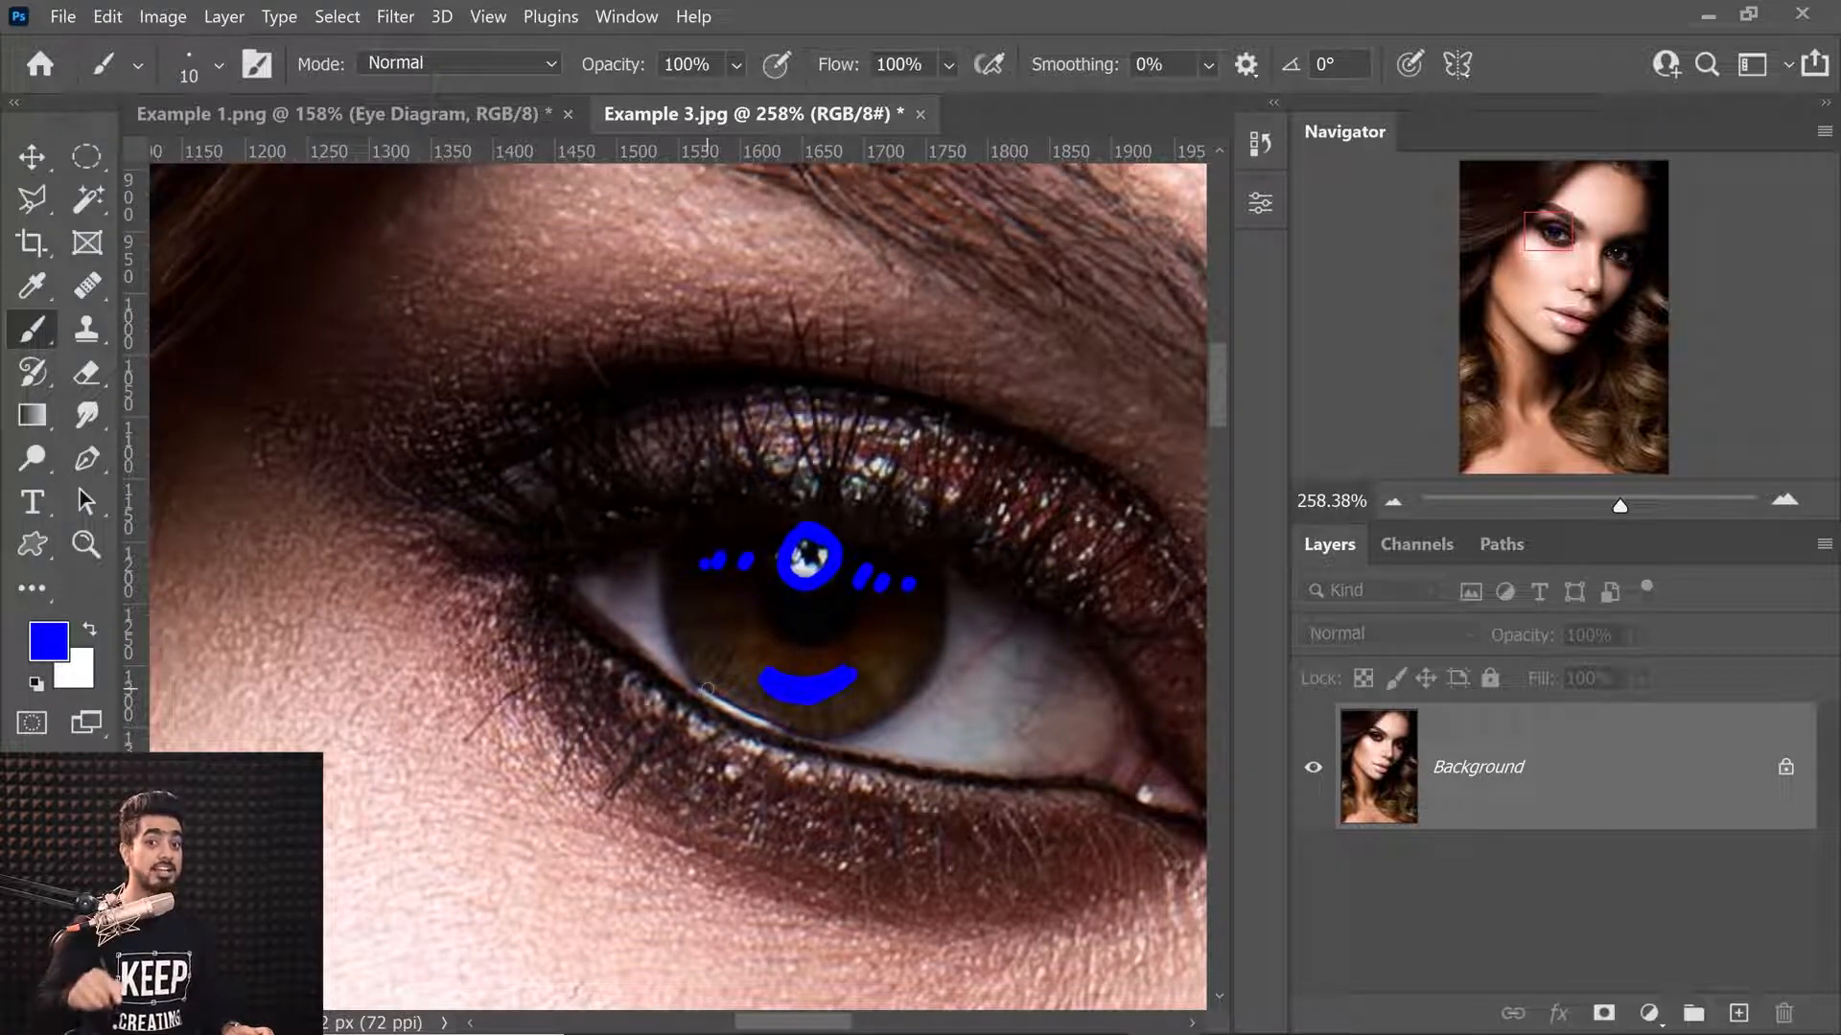
In Example 1.png, label the circled cornea point HL with an arrow and draw an annotation line out from the circled iris point.
click(451, 113)
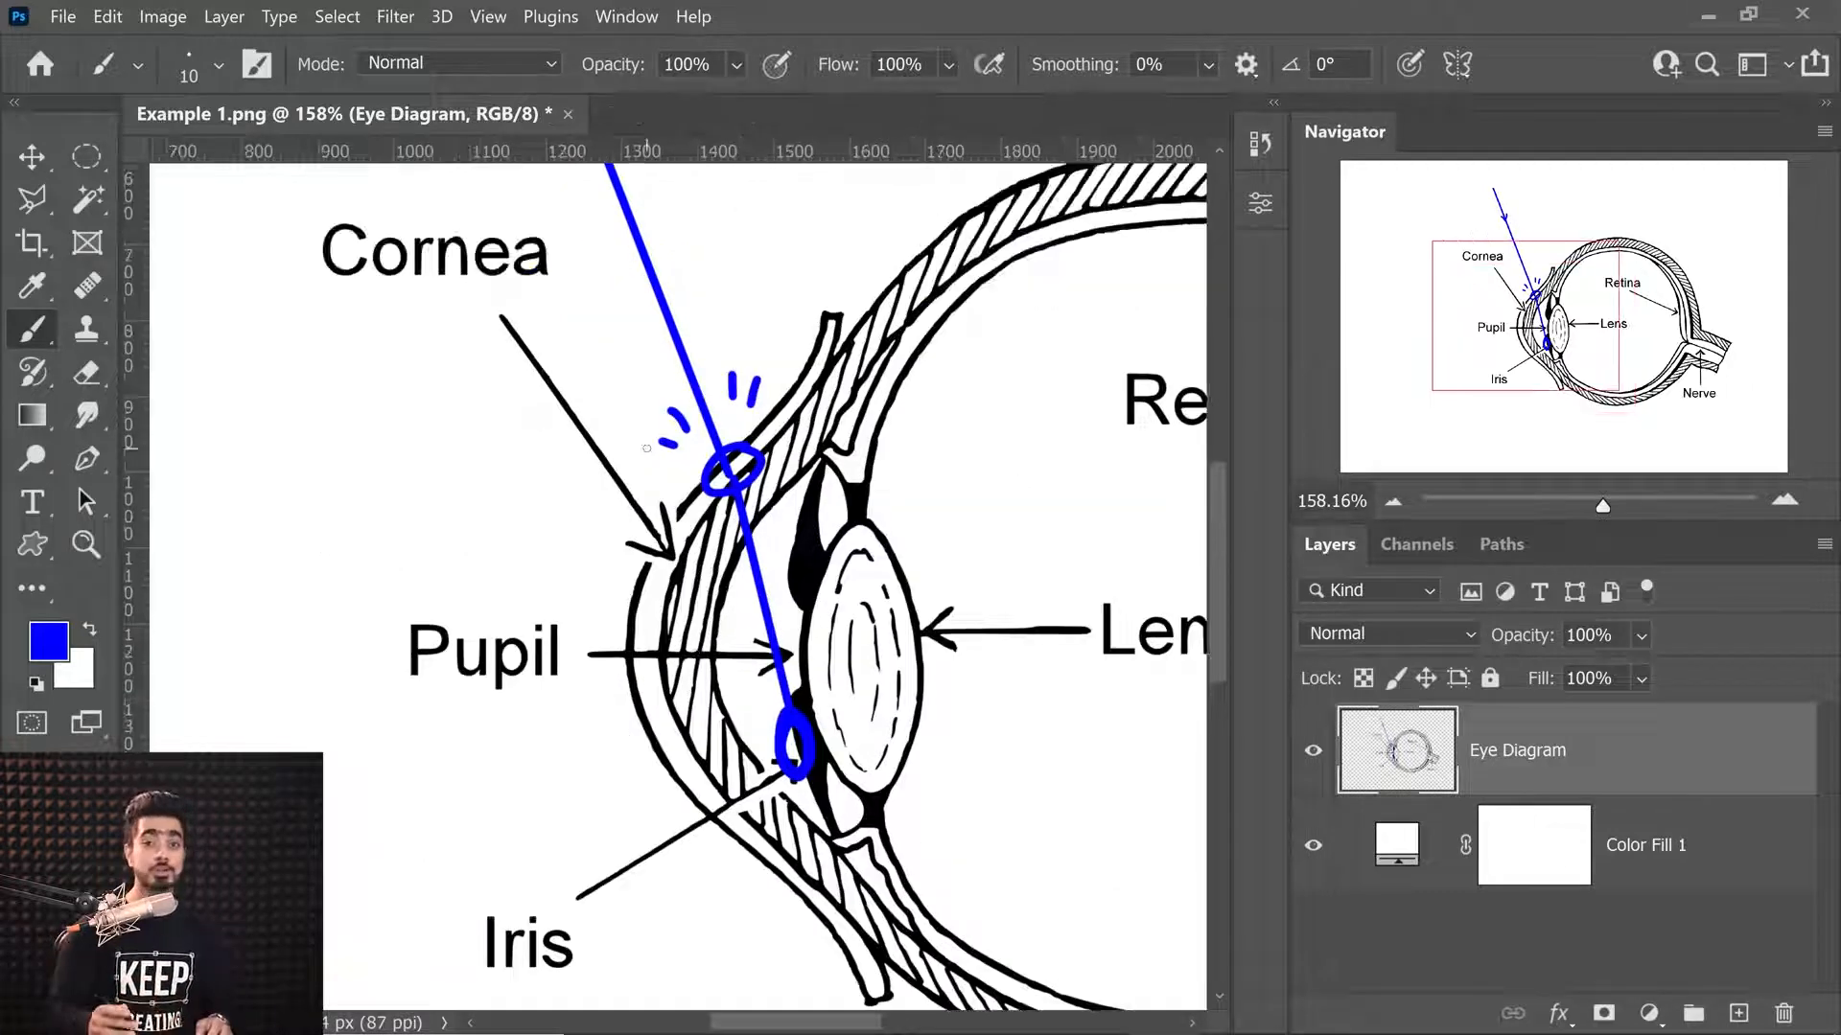
drag(688, 479, 486, 480)
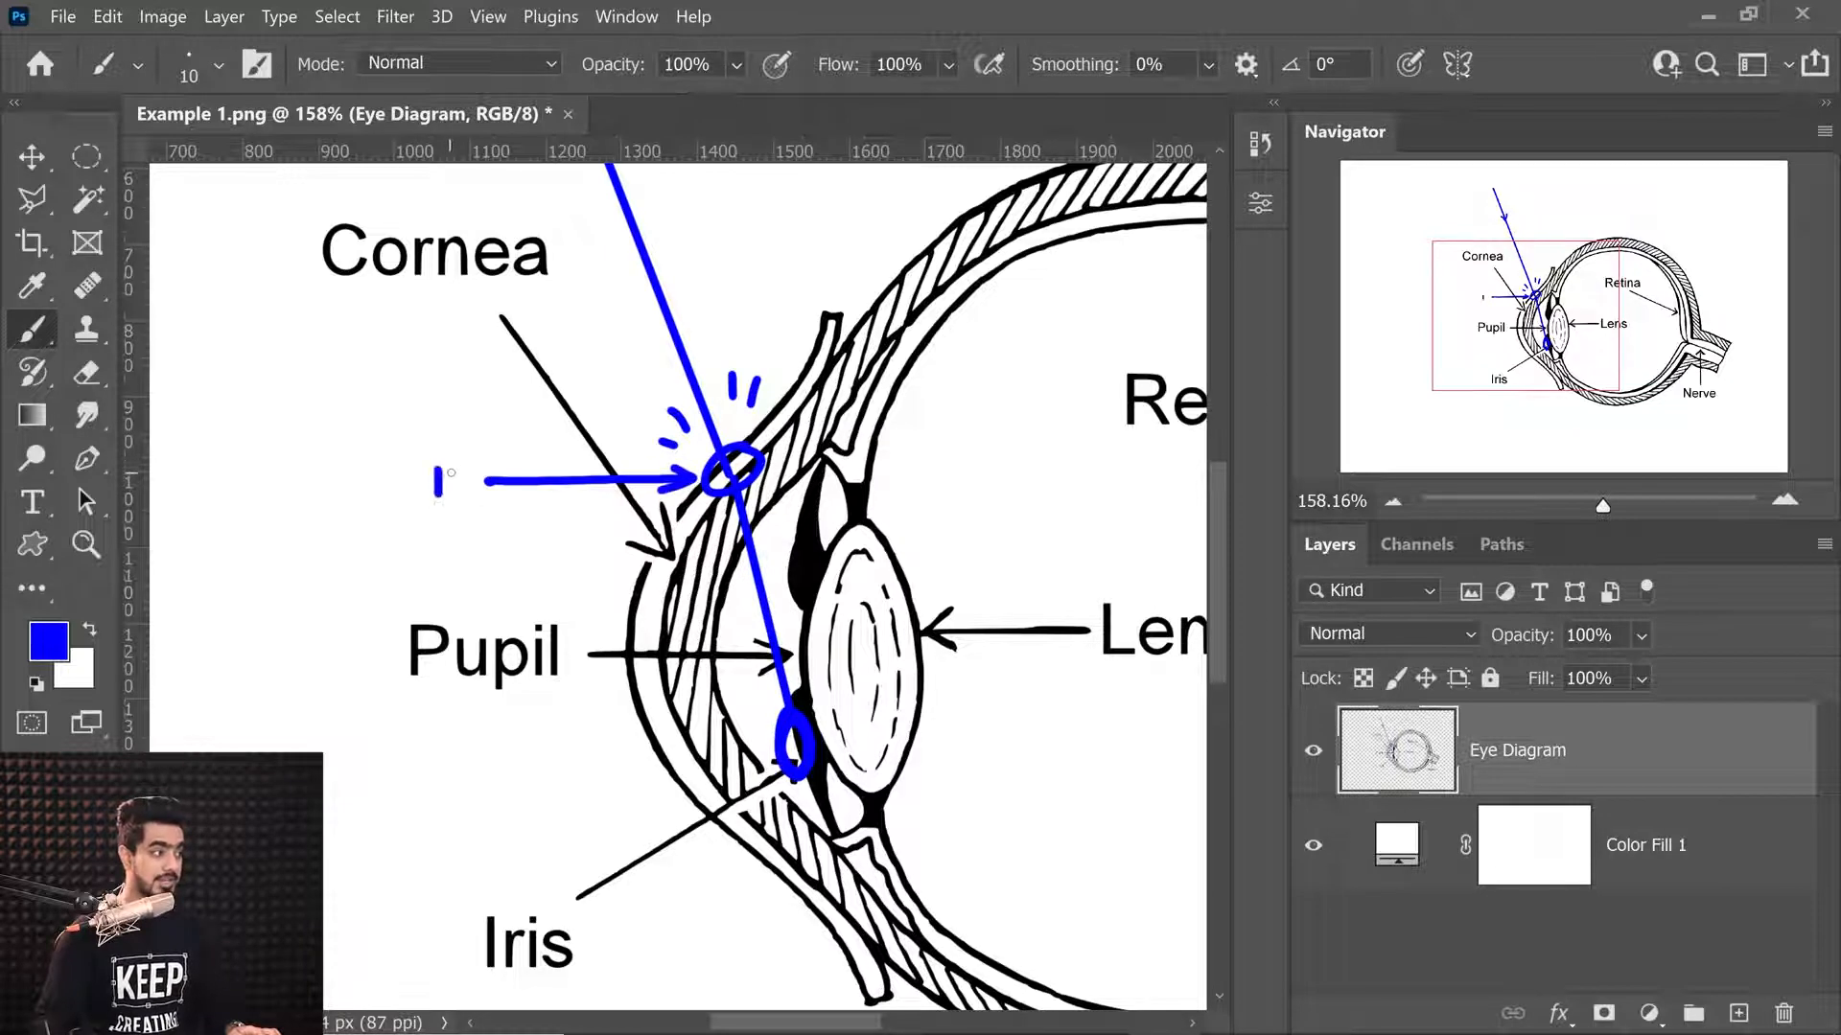
drag(779, 743, 500, 832)
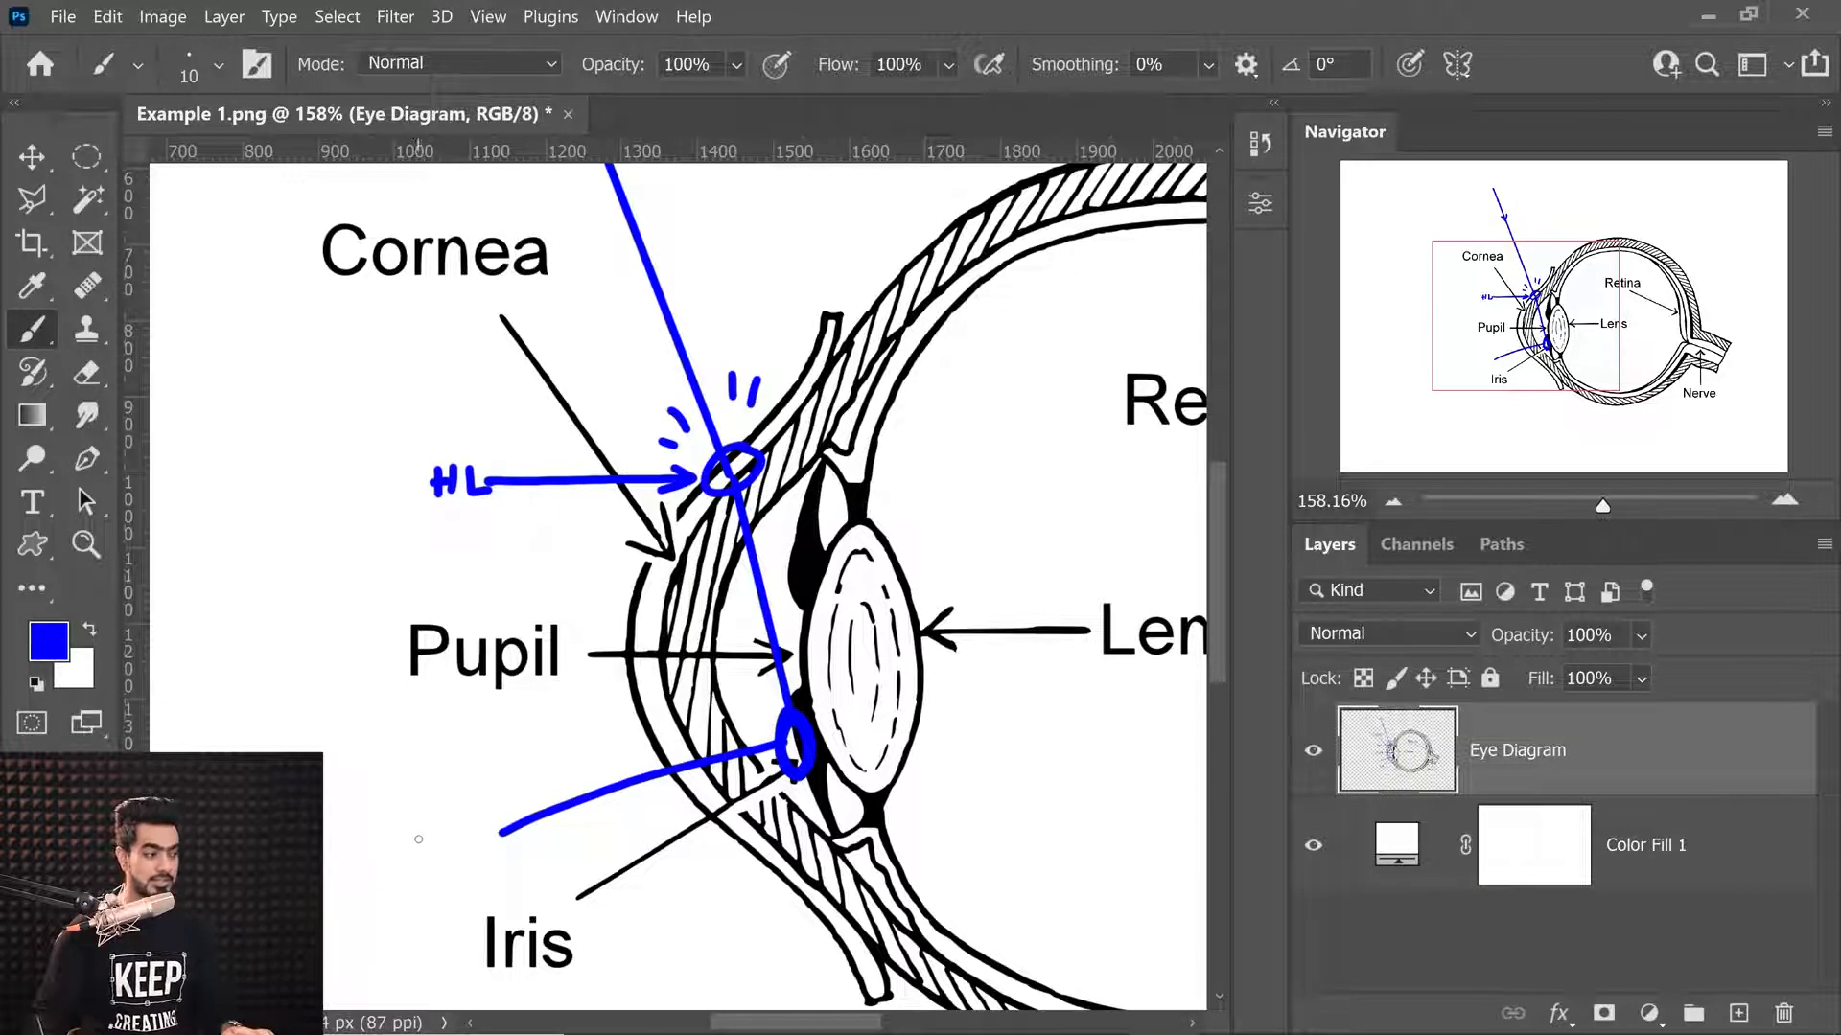
drag(457, 830, 508, 861)
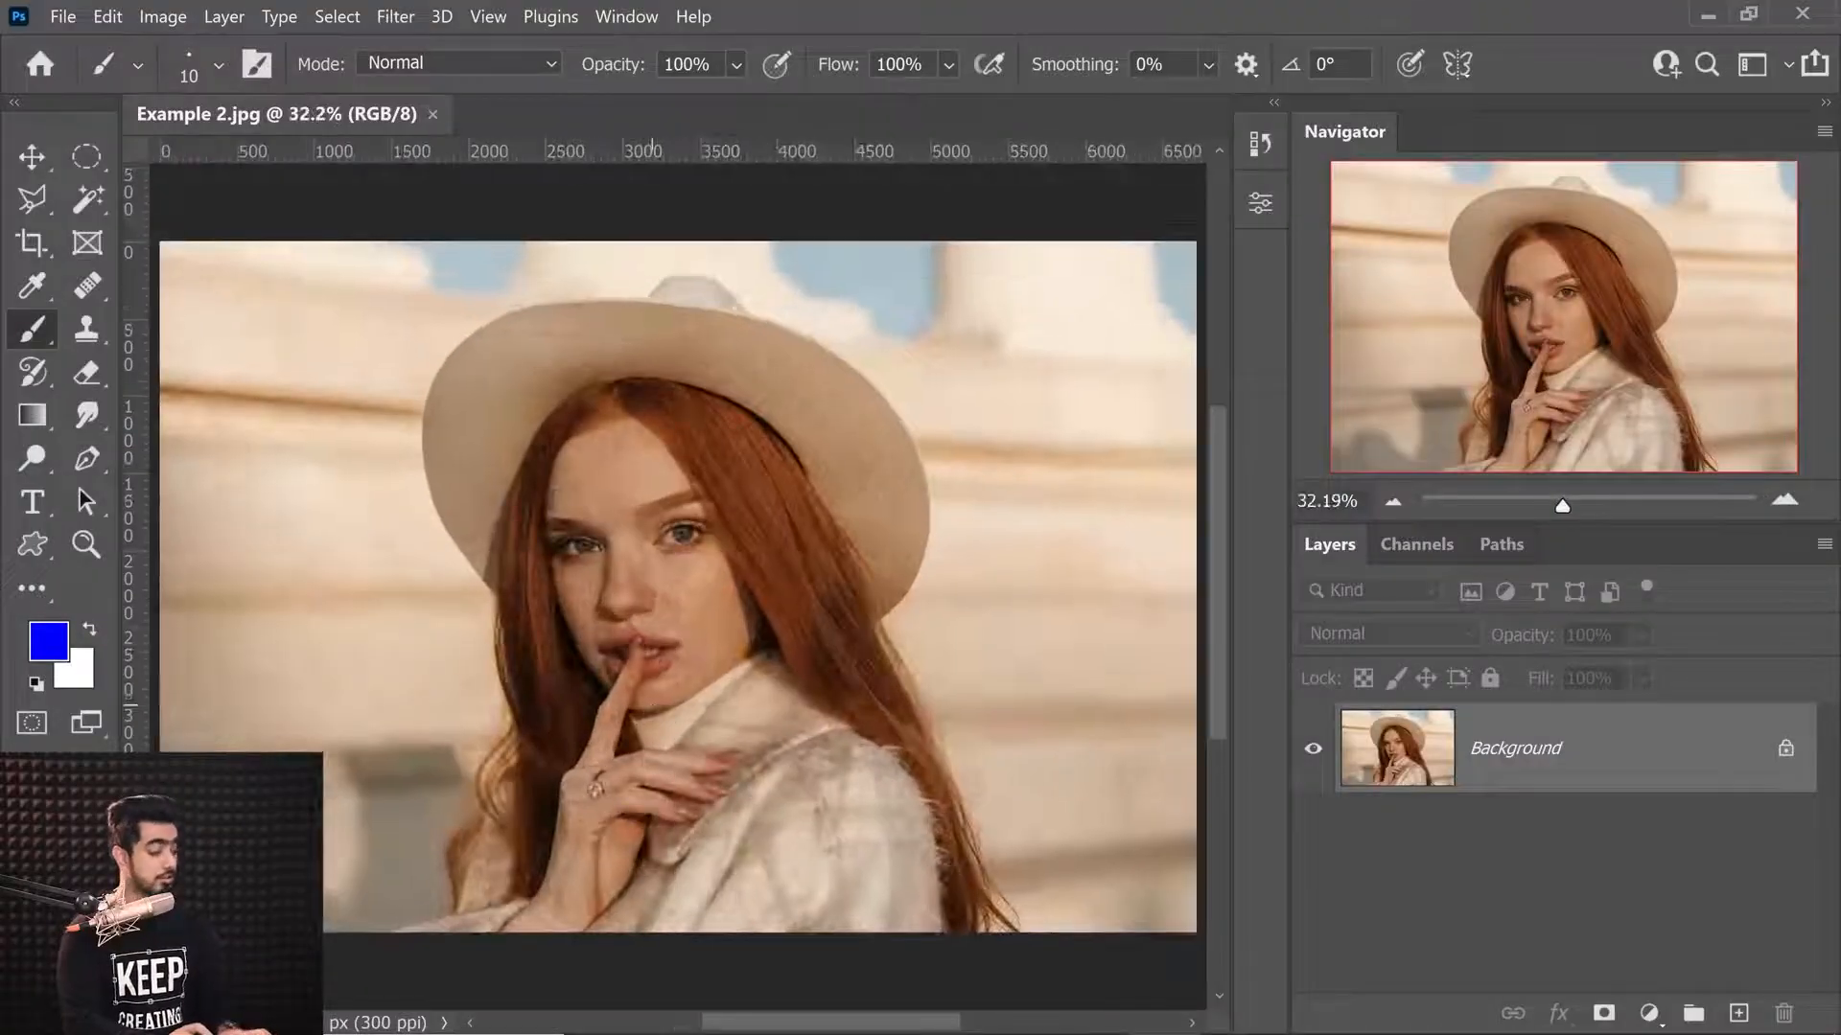
In Example 2.jpg, reset the foreground and background colors to default and add a new empty layer above the Background.
key(d)
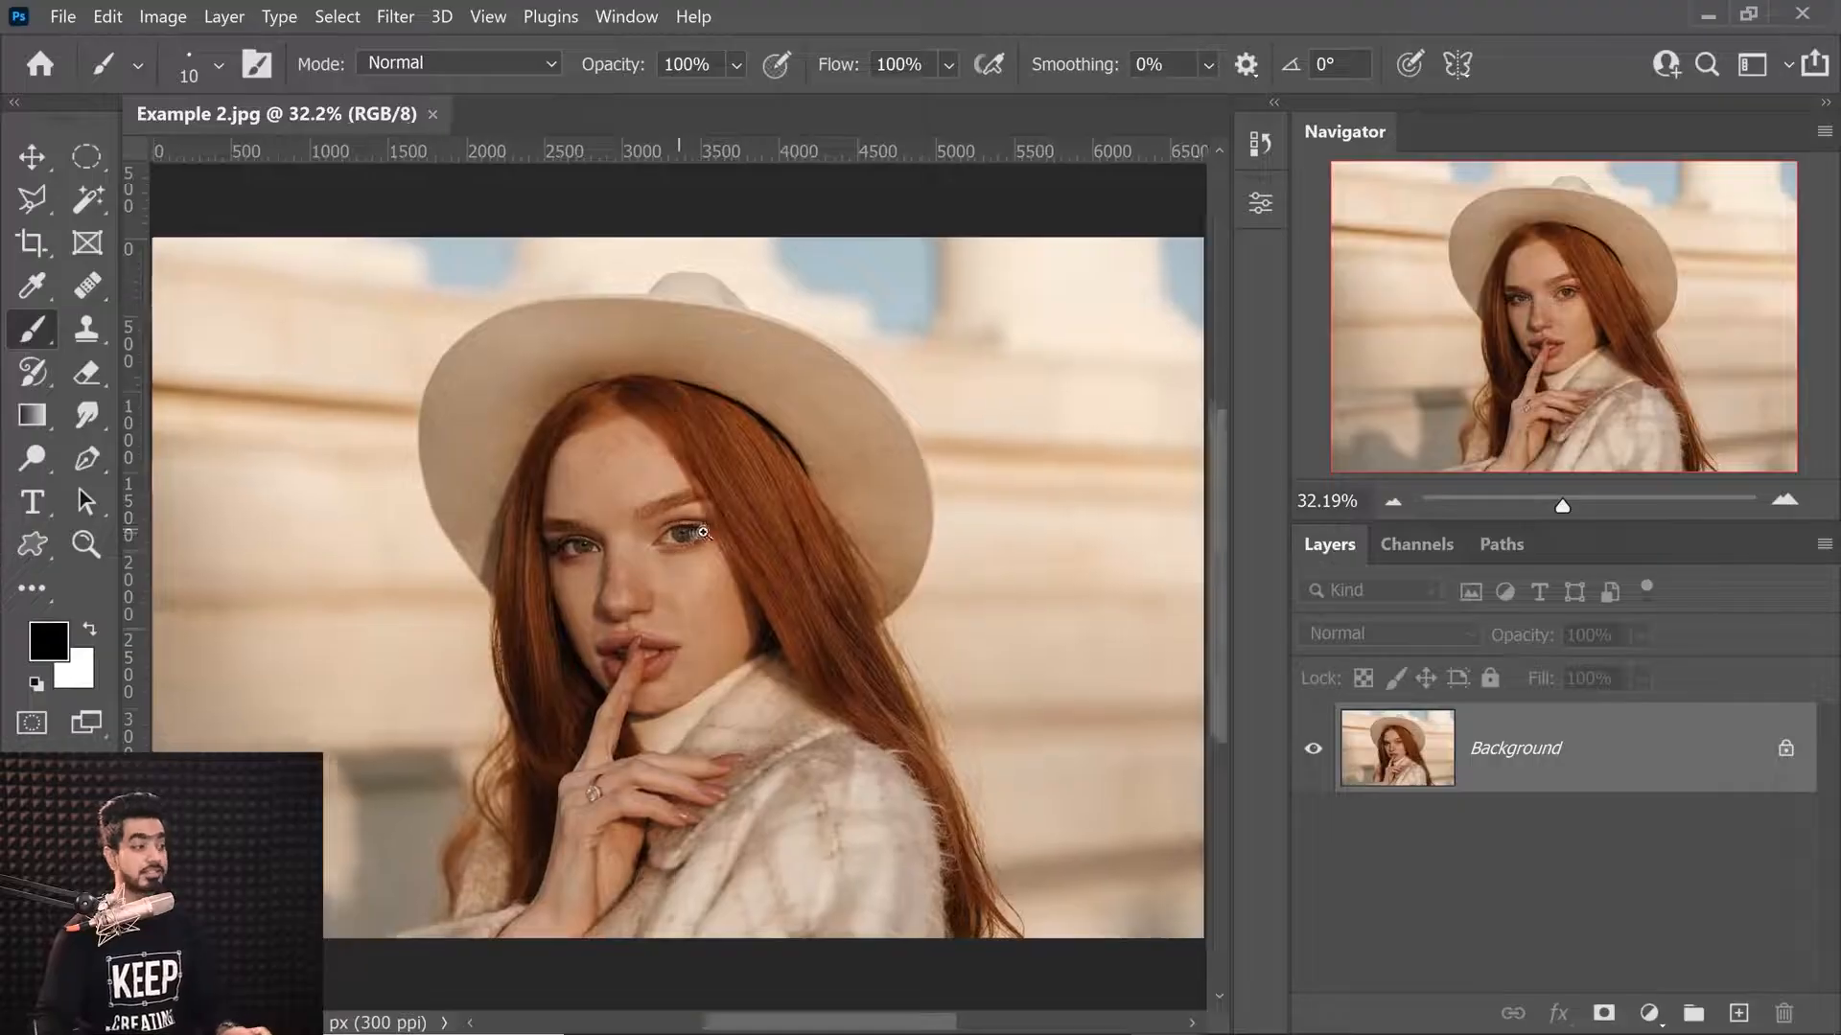
drag(709, 529, 822, 537)
drag(606, 543, 646, 657)
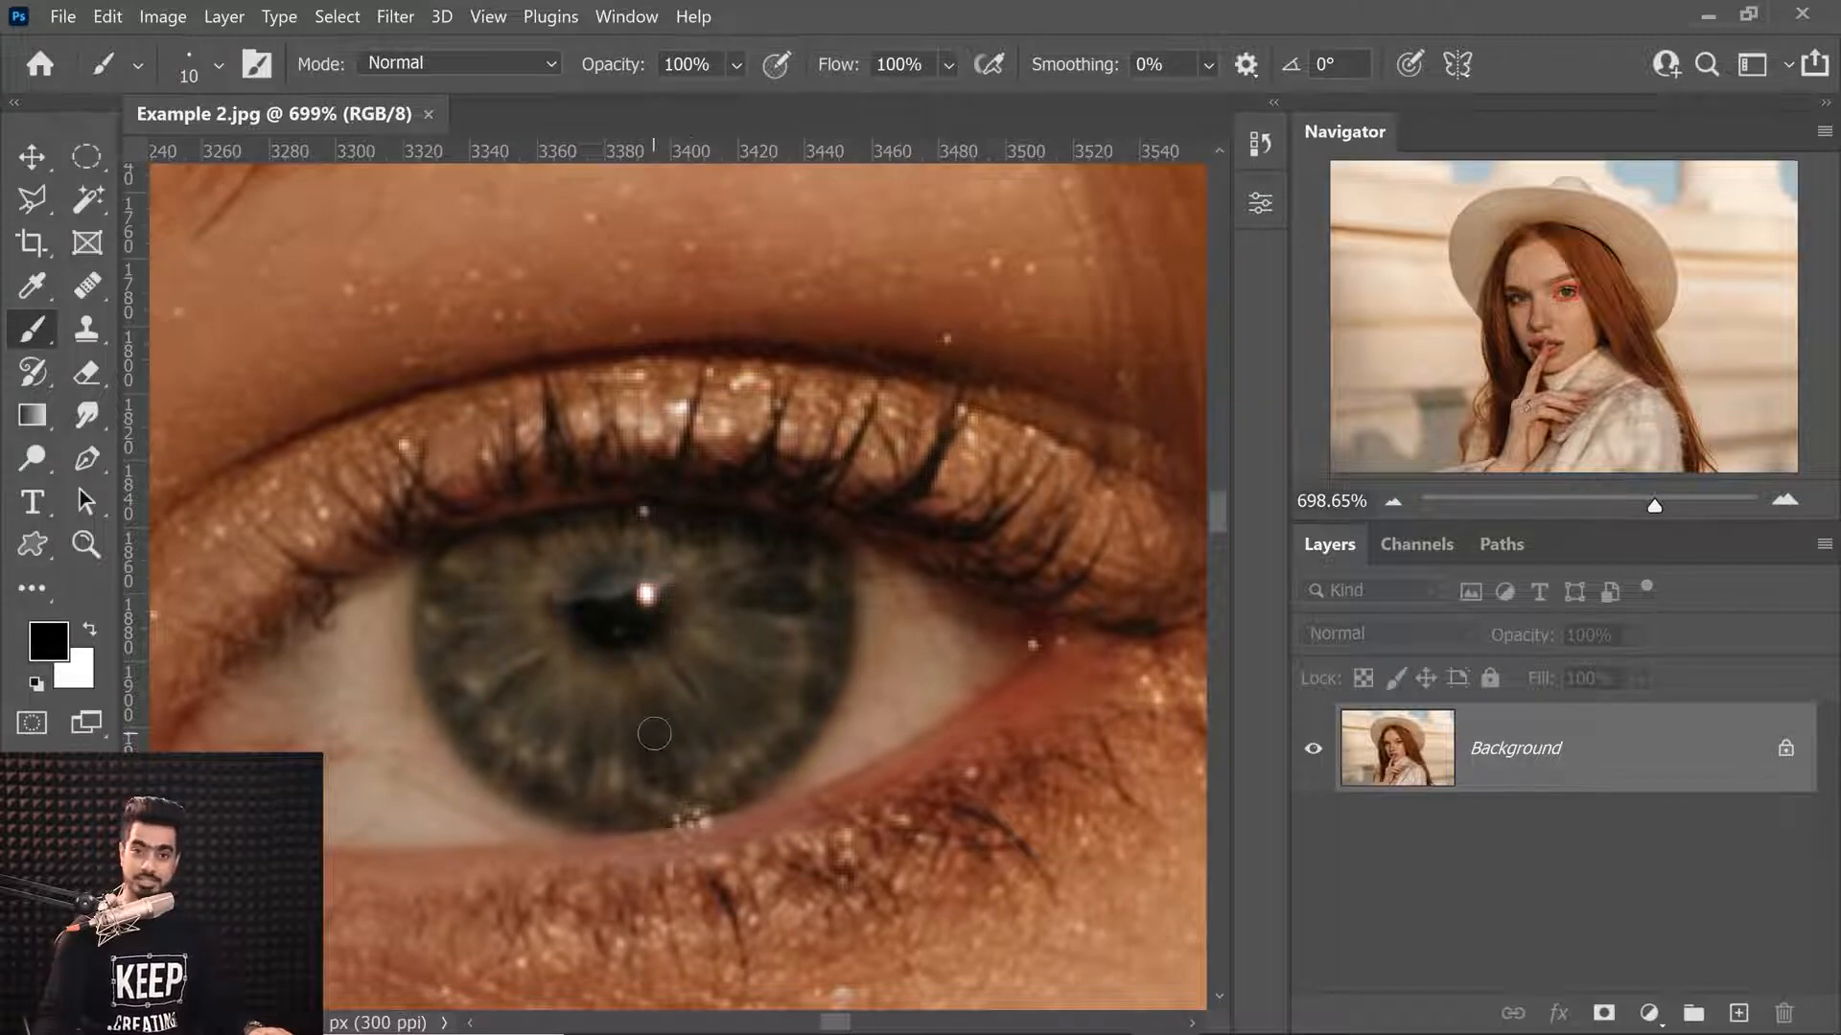
click(1738, 1014)
Draw a circular selection around the iris of the eye with the Elliptical Marquee tool.
mouse_move(92, 143)
mouse_down()
mouse_move(188, 146)
mouse_move(228, 185)
mouse_up()
drag(463, 431, 826, 811)
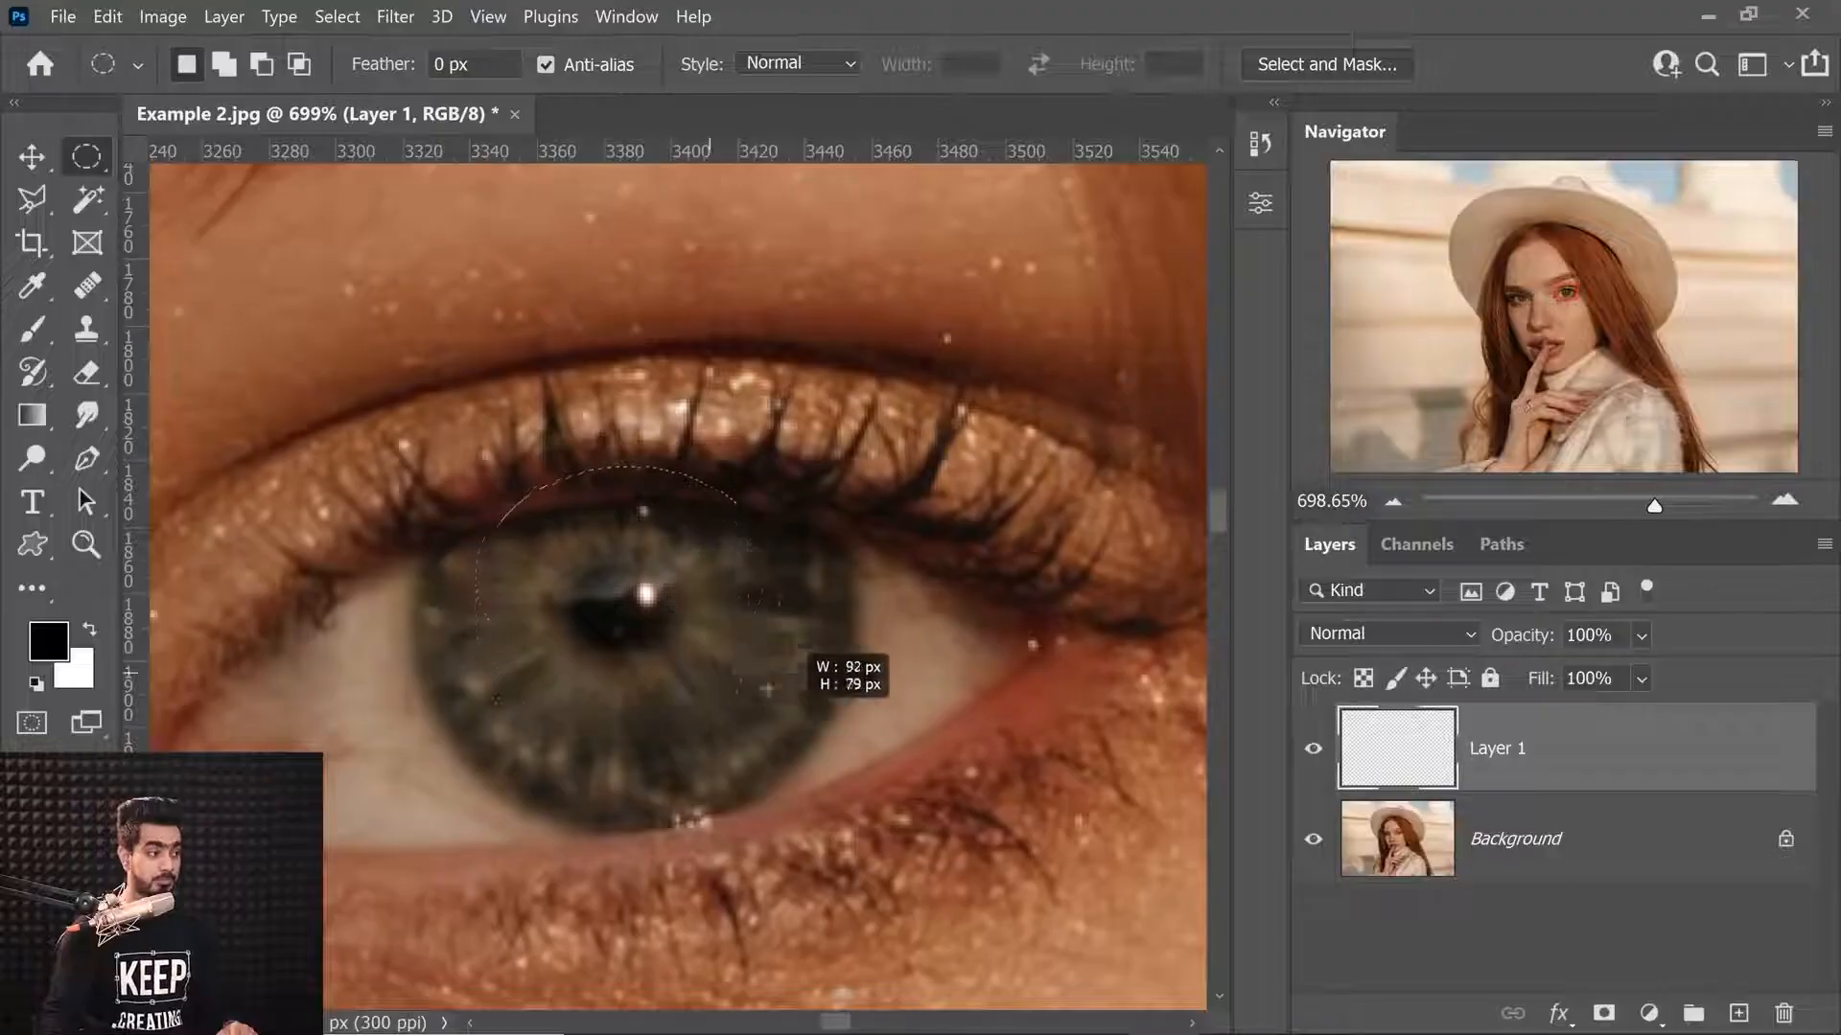
drag(796, 704, 835, 810)
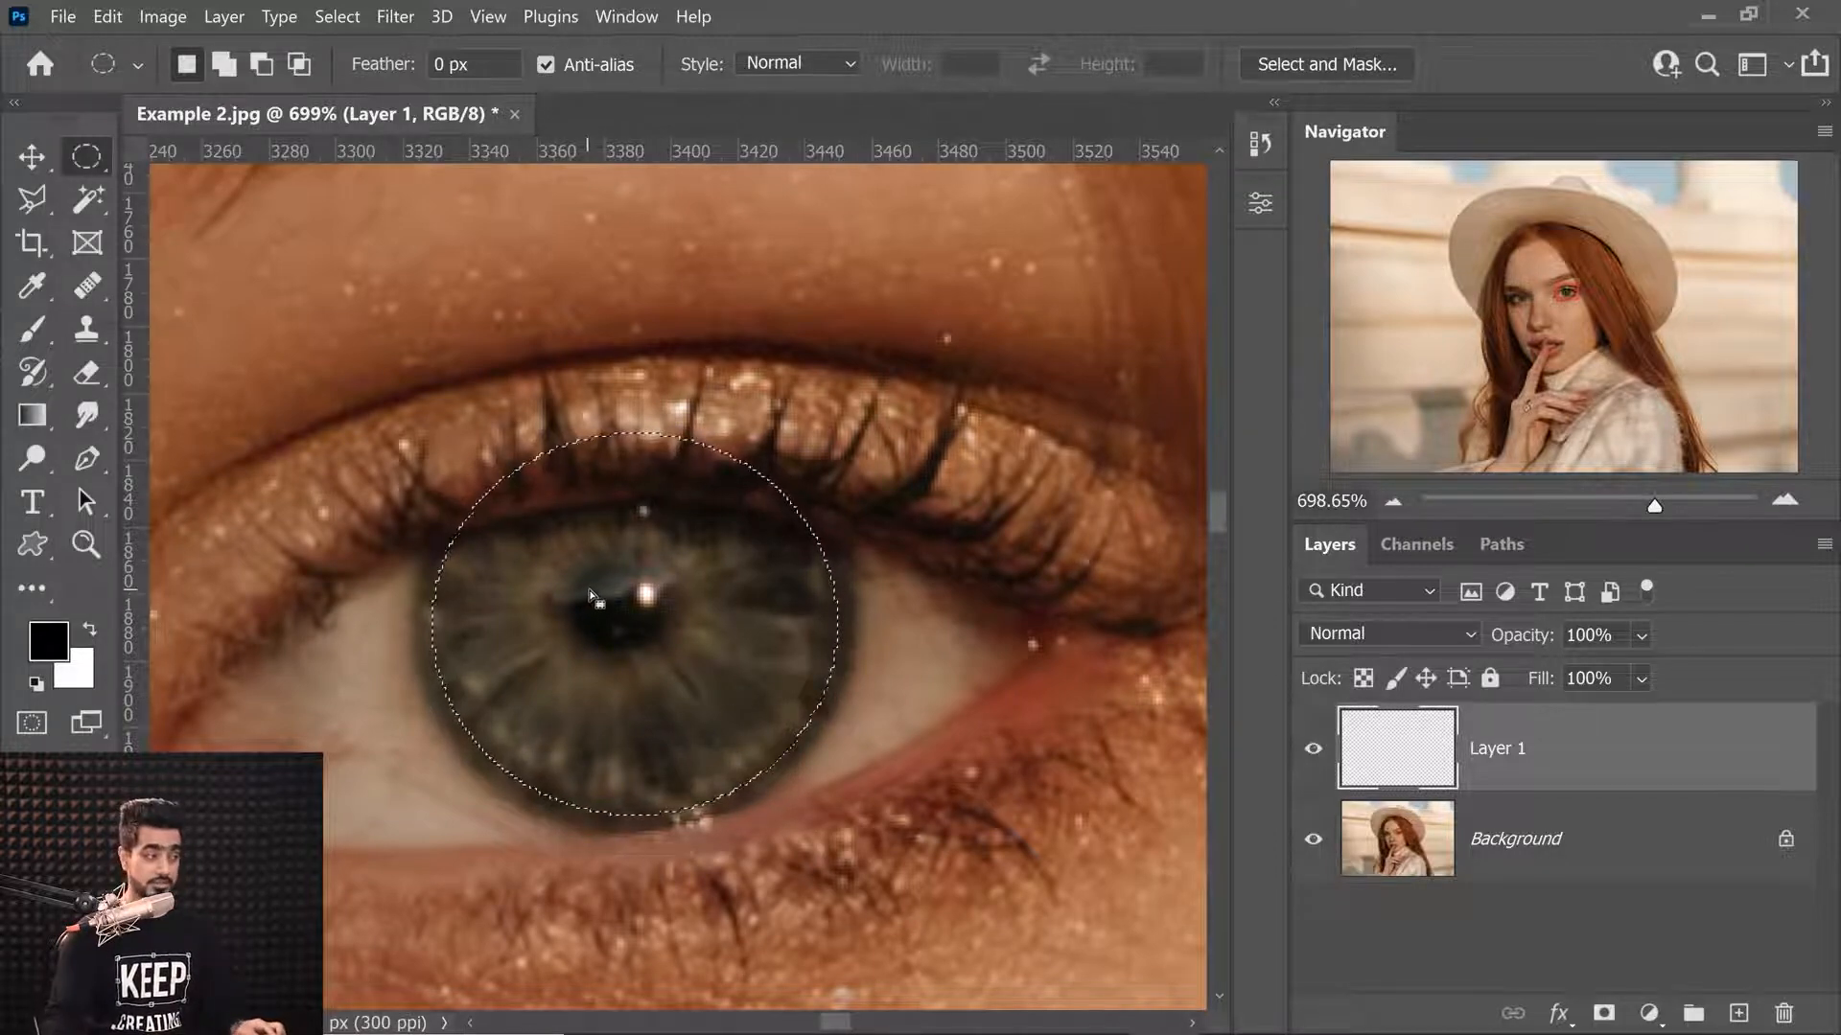
Subtract an inner circle about 57 px wide around the pupil from the iris selection with the Elliptical Marquee tool, leaving a ring.
right_click(88, 159)
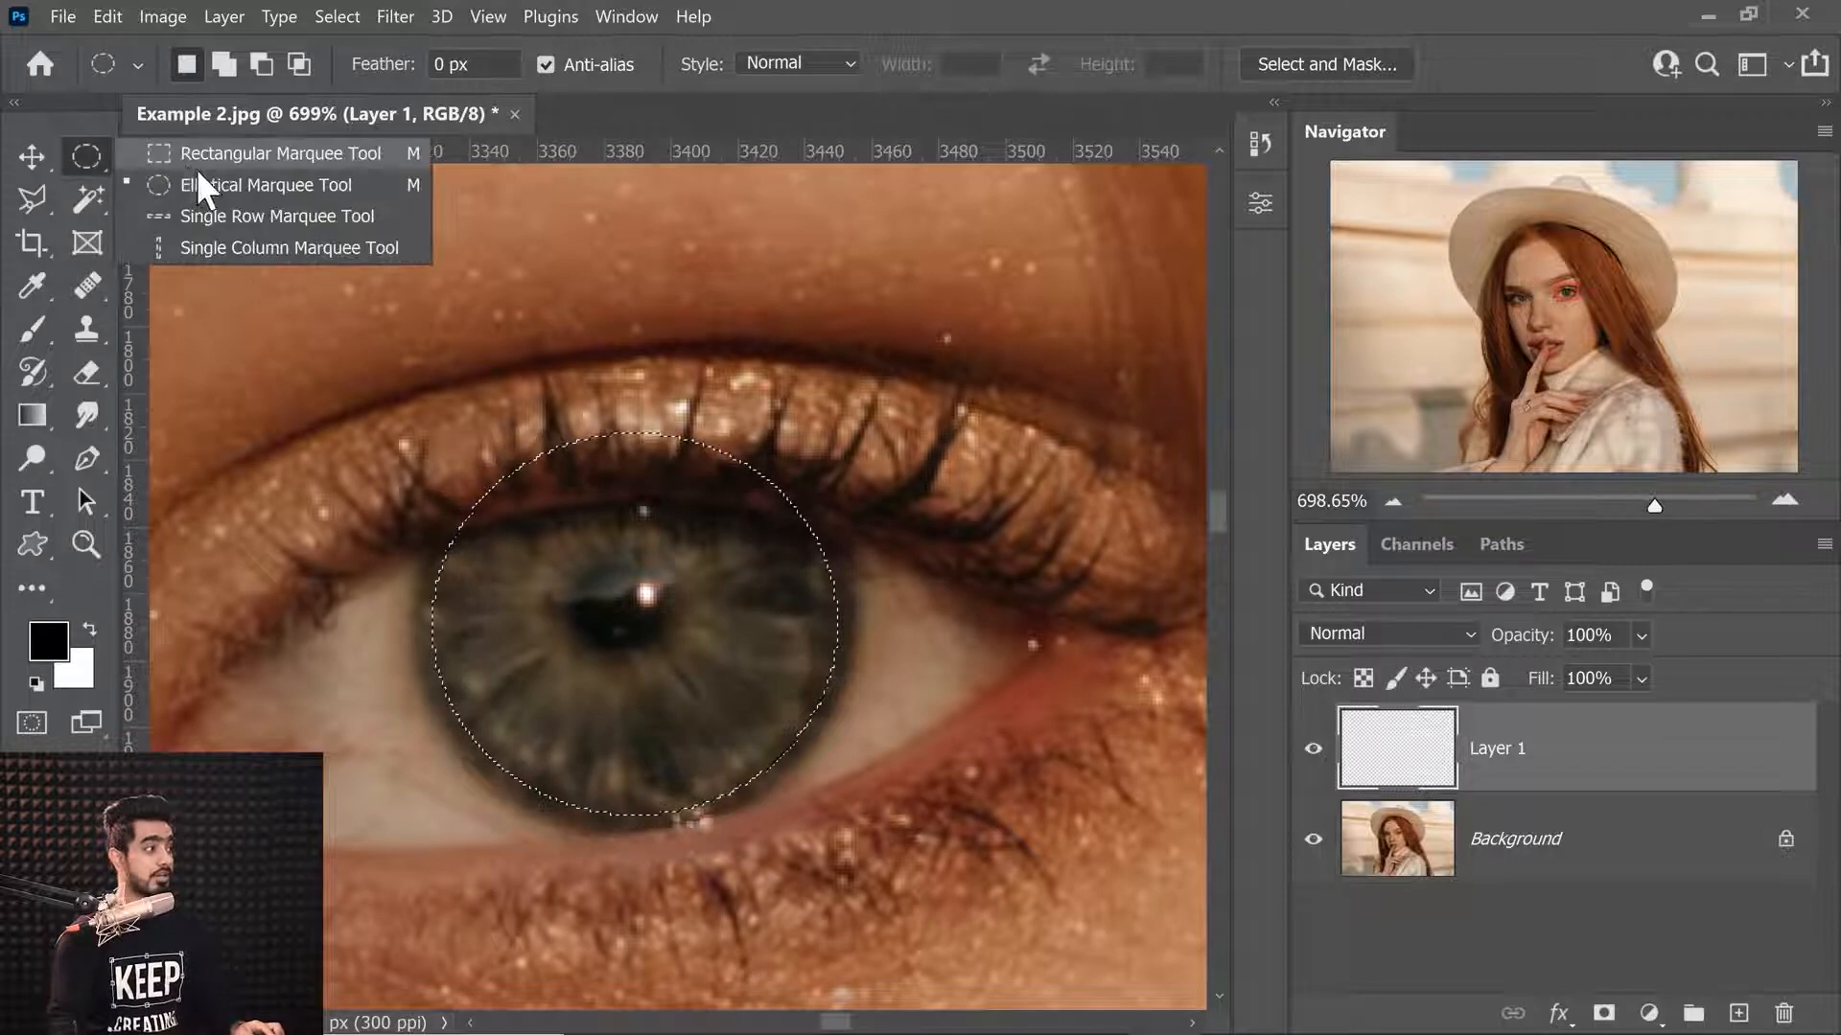
click(209, 186)
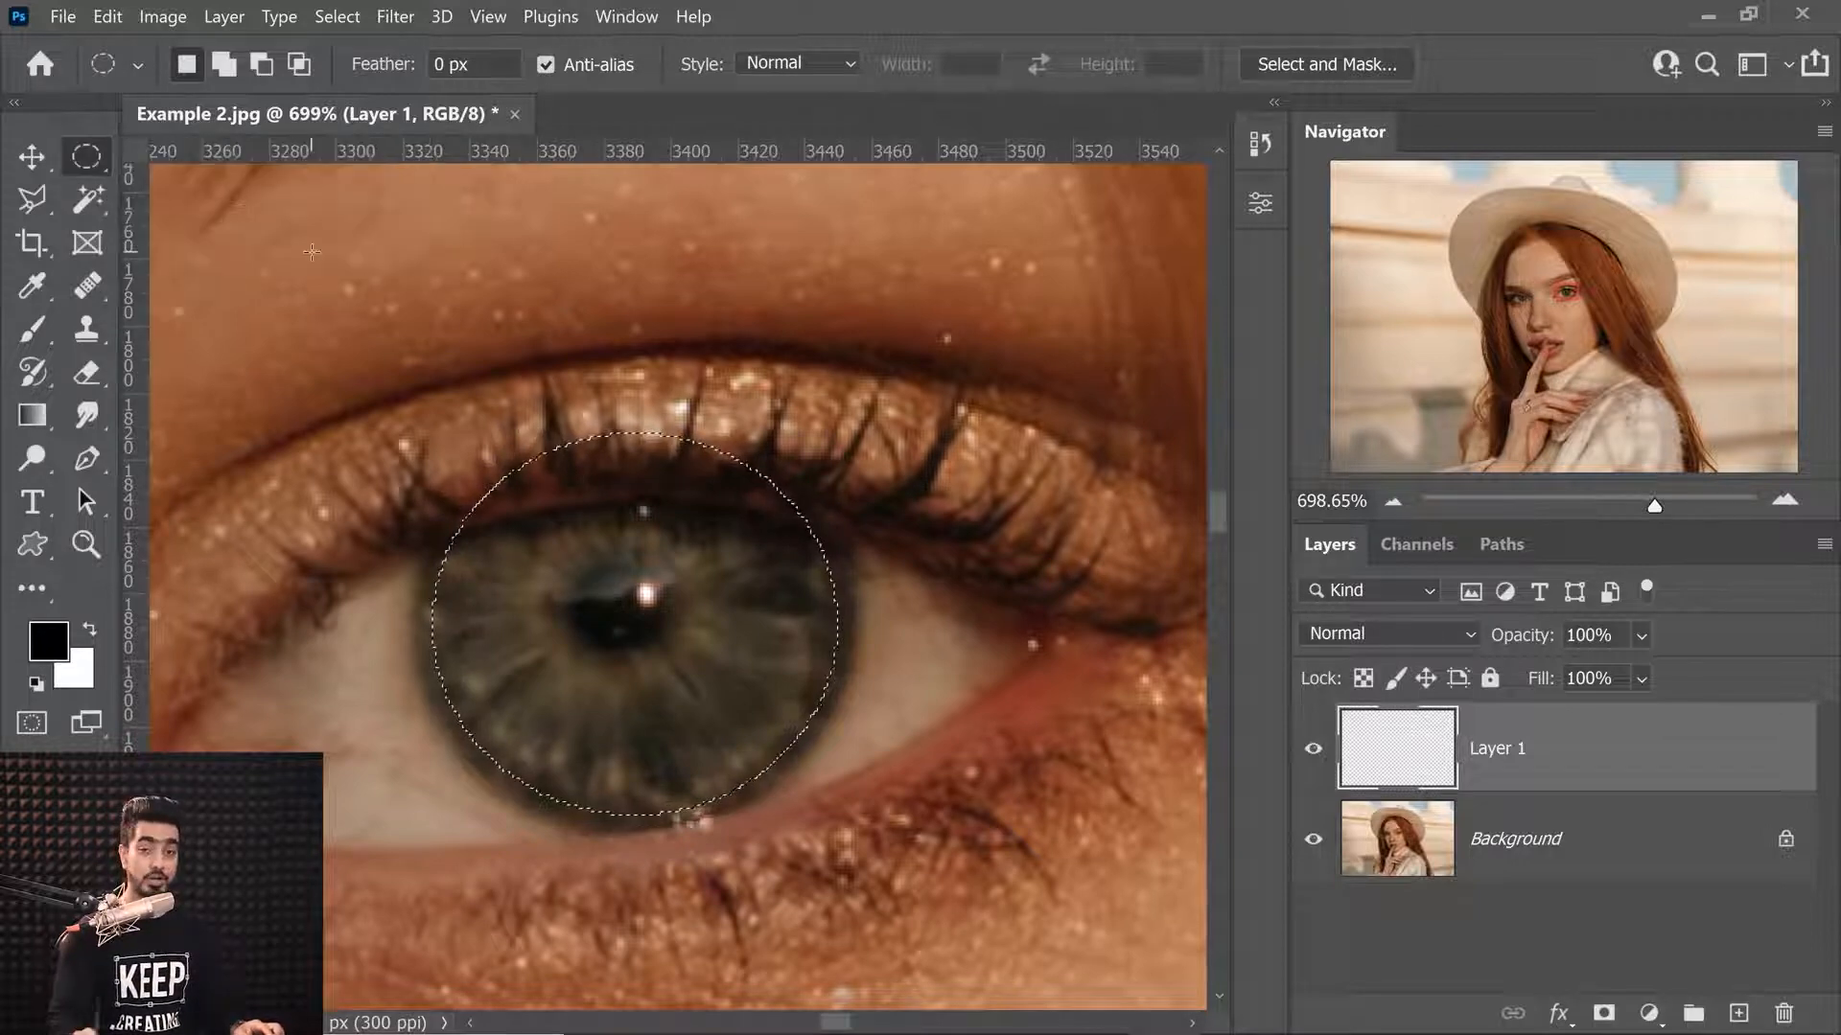
key(alt)
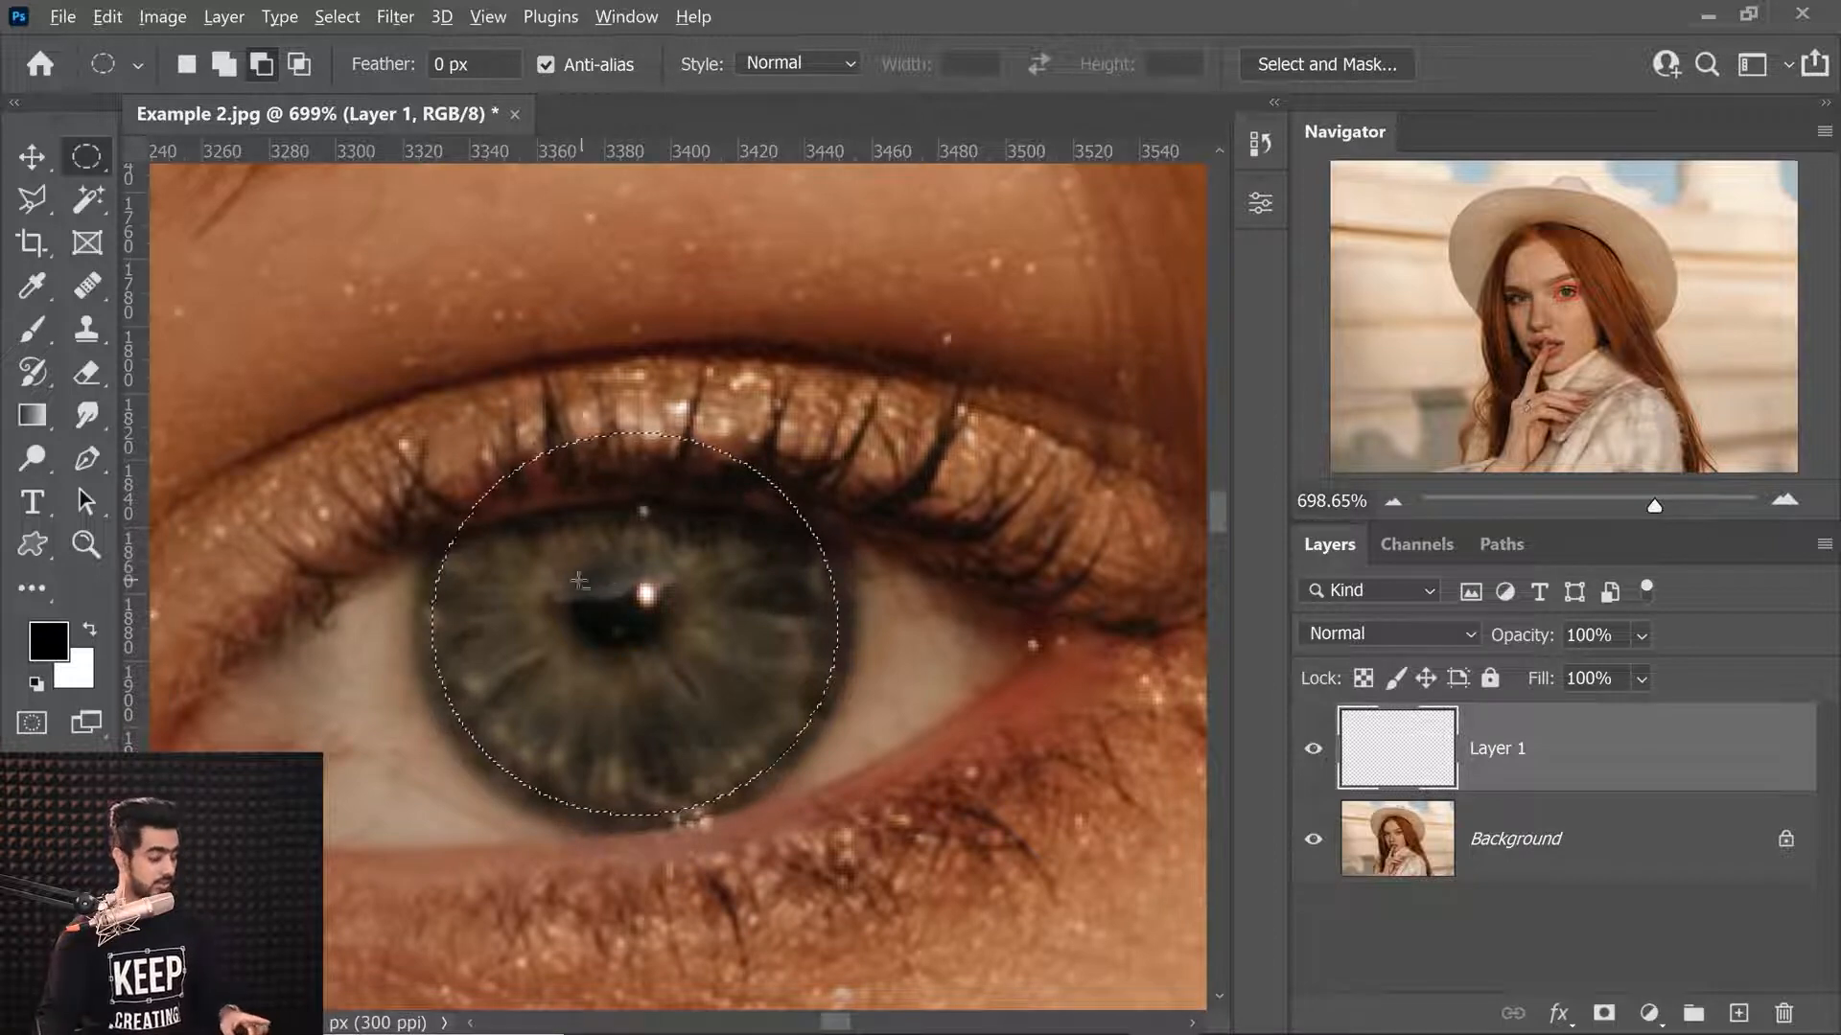
drag(569, 543, 633, 609)
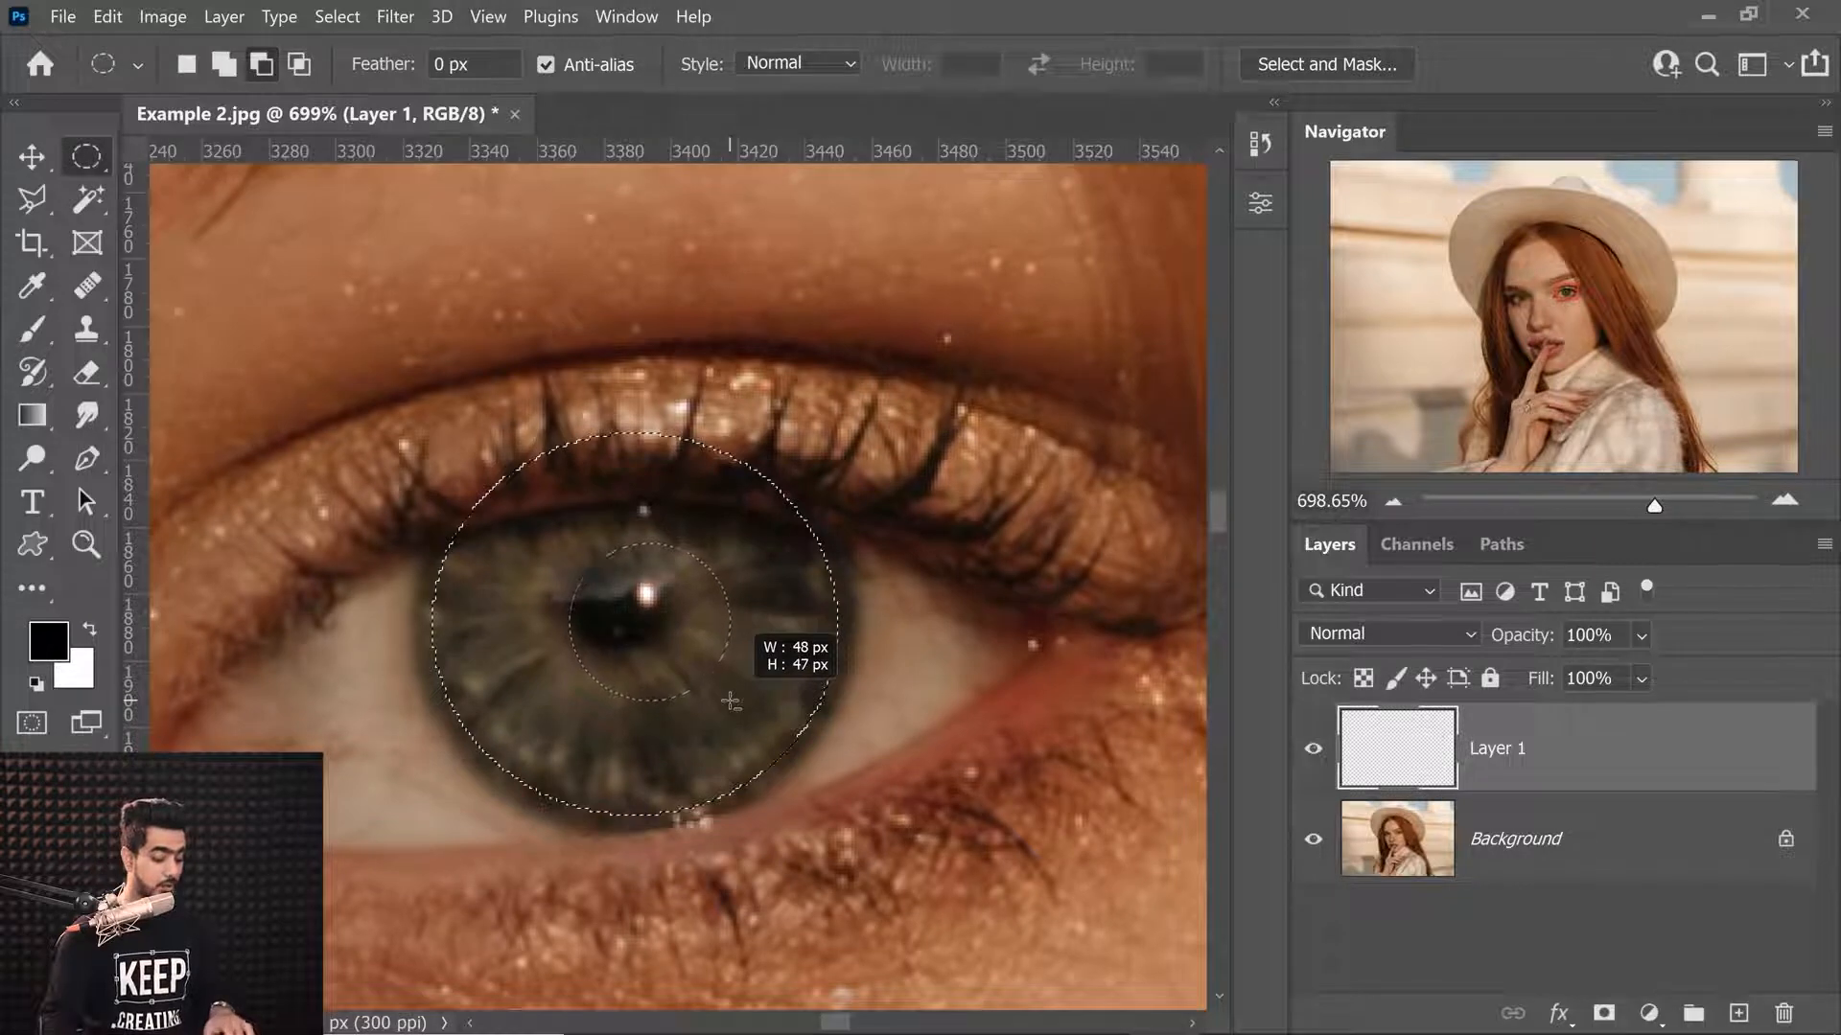
mouse_move(731, 703)
mouse_down()
mouse_move(689, 674)
mouse_move(714, 663)
mouse_move(734, 705)
mouse_move(712, 693)
mouse_up()
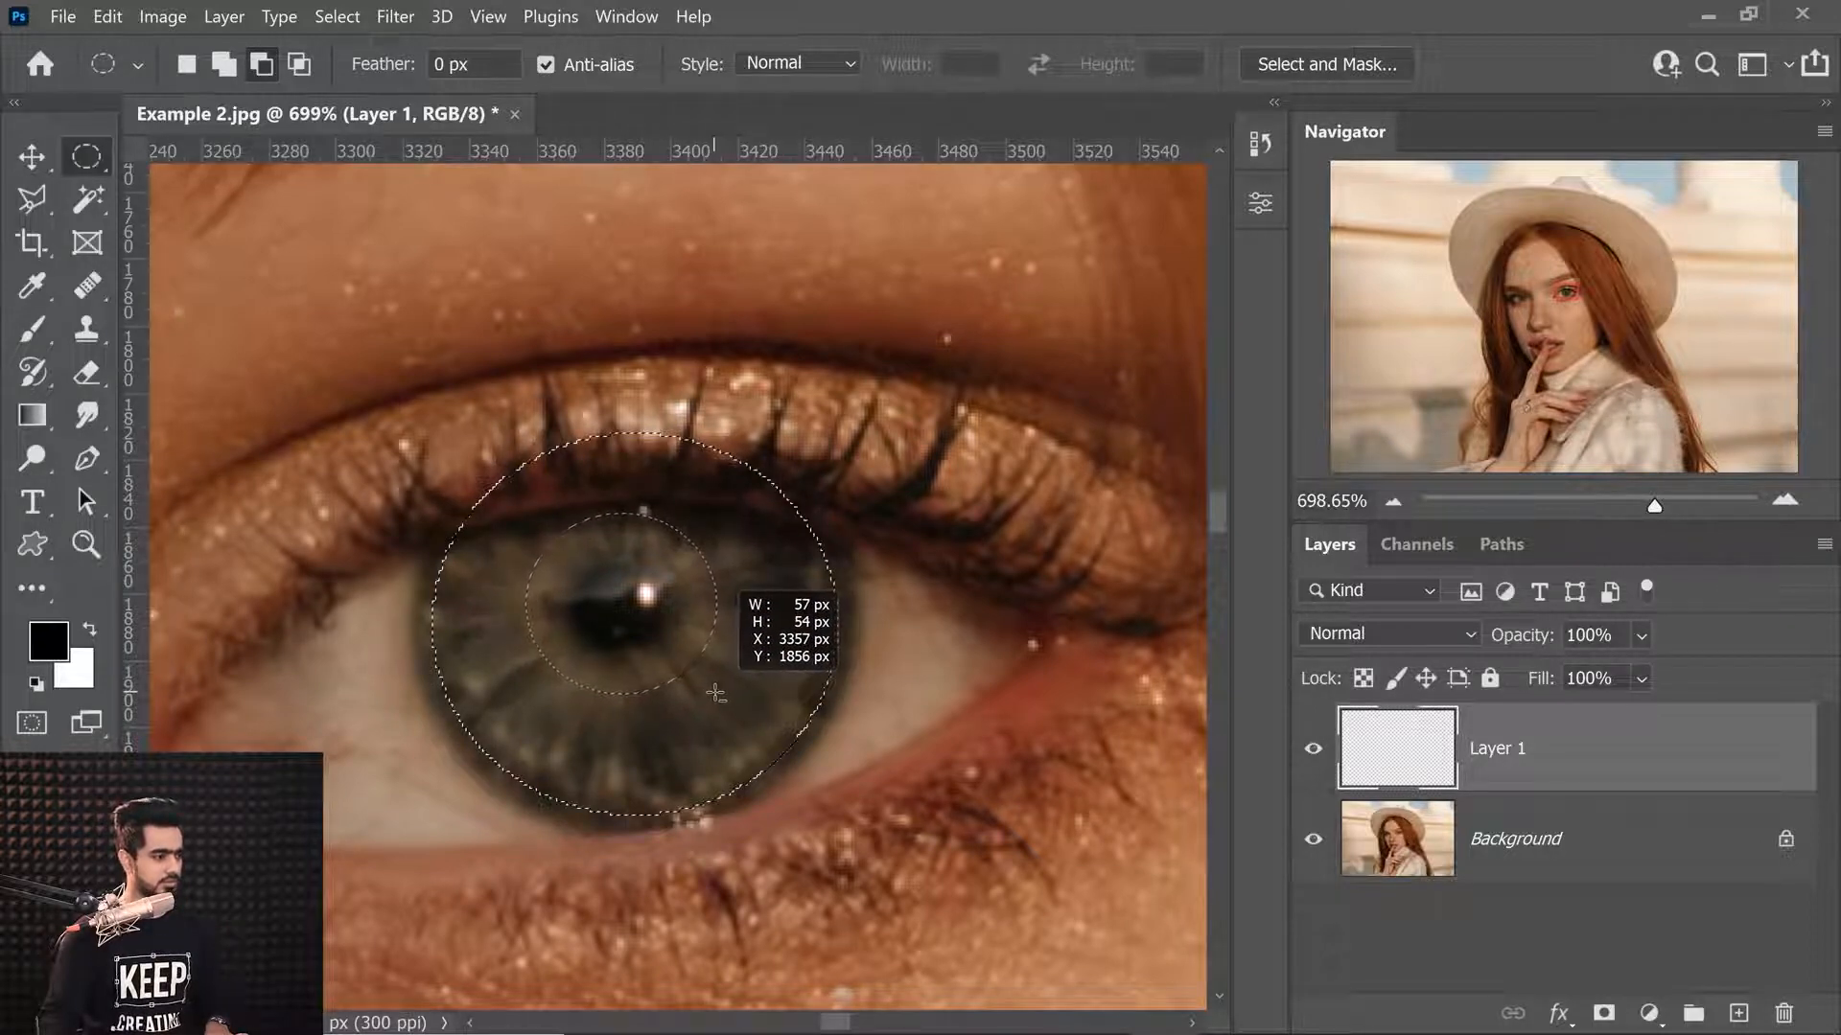
drag(716, 692, 717, 694)
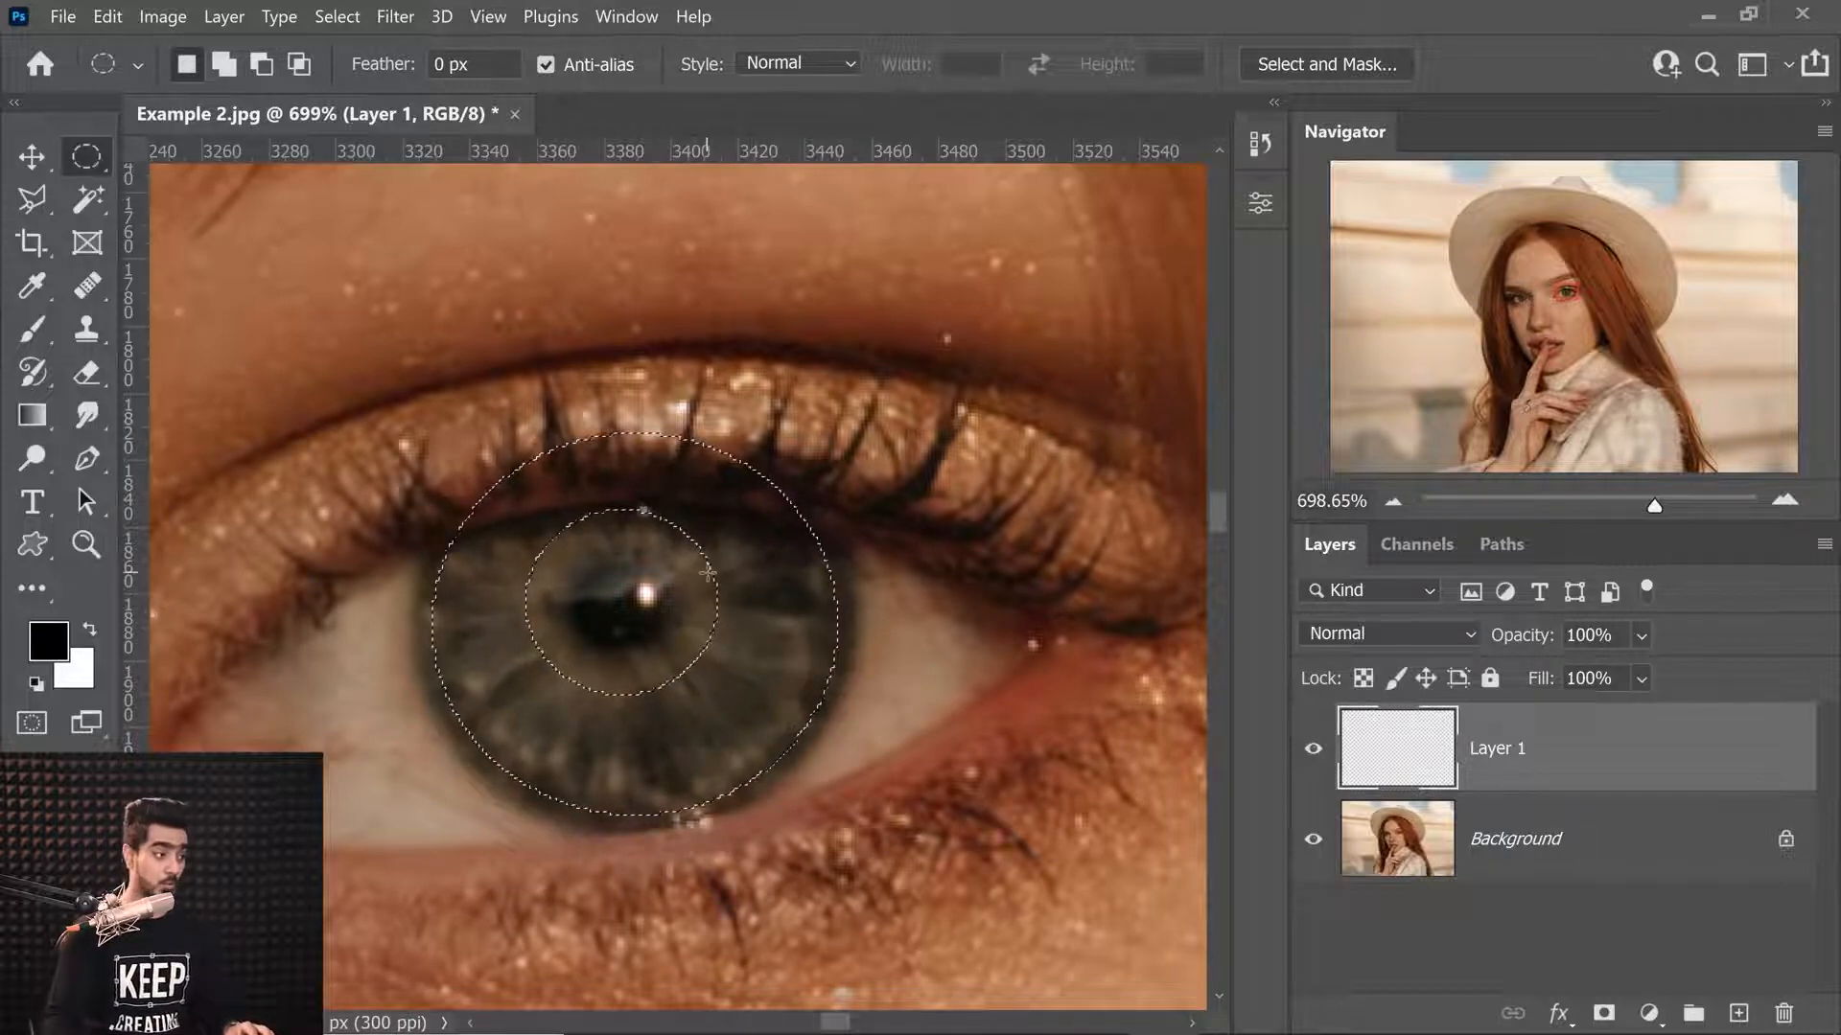
Fill the ring-shaped selection on Layer 1 with white and deselect it.
key(x)
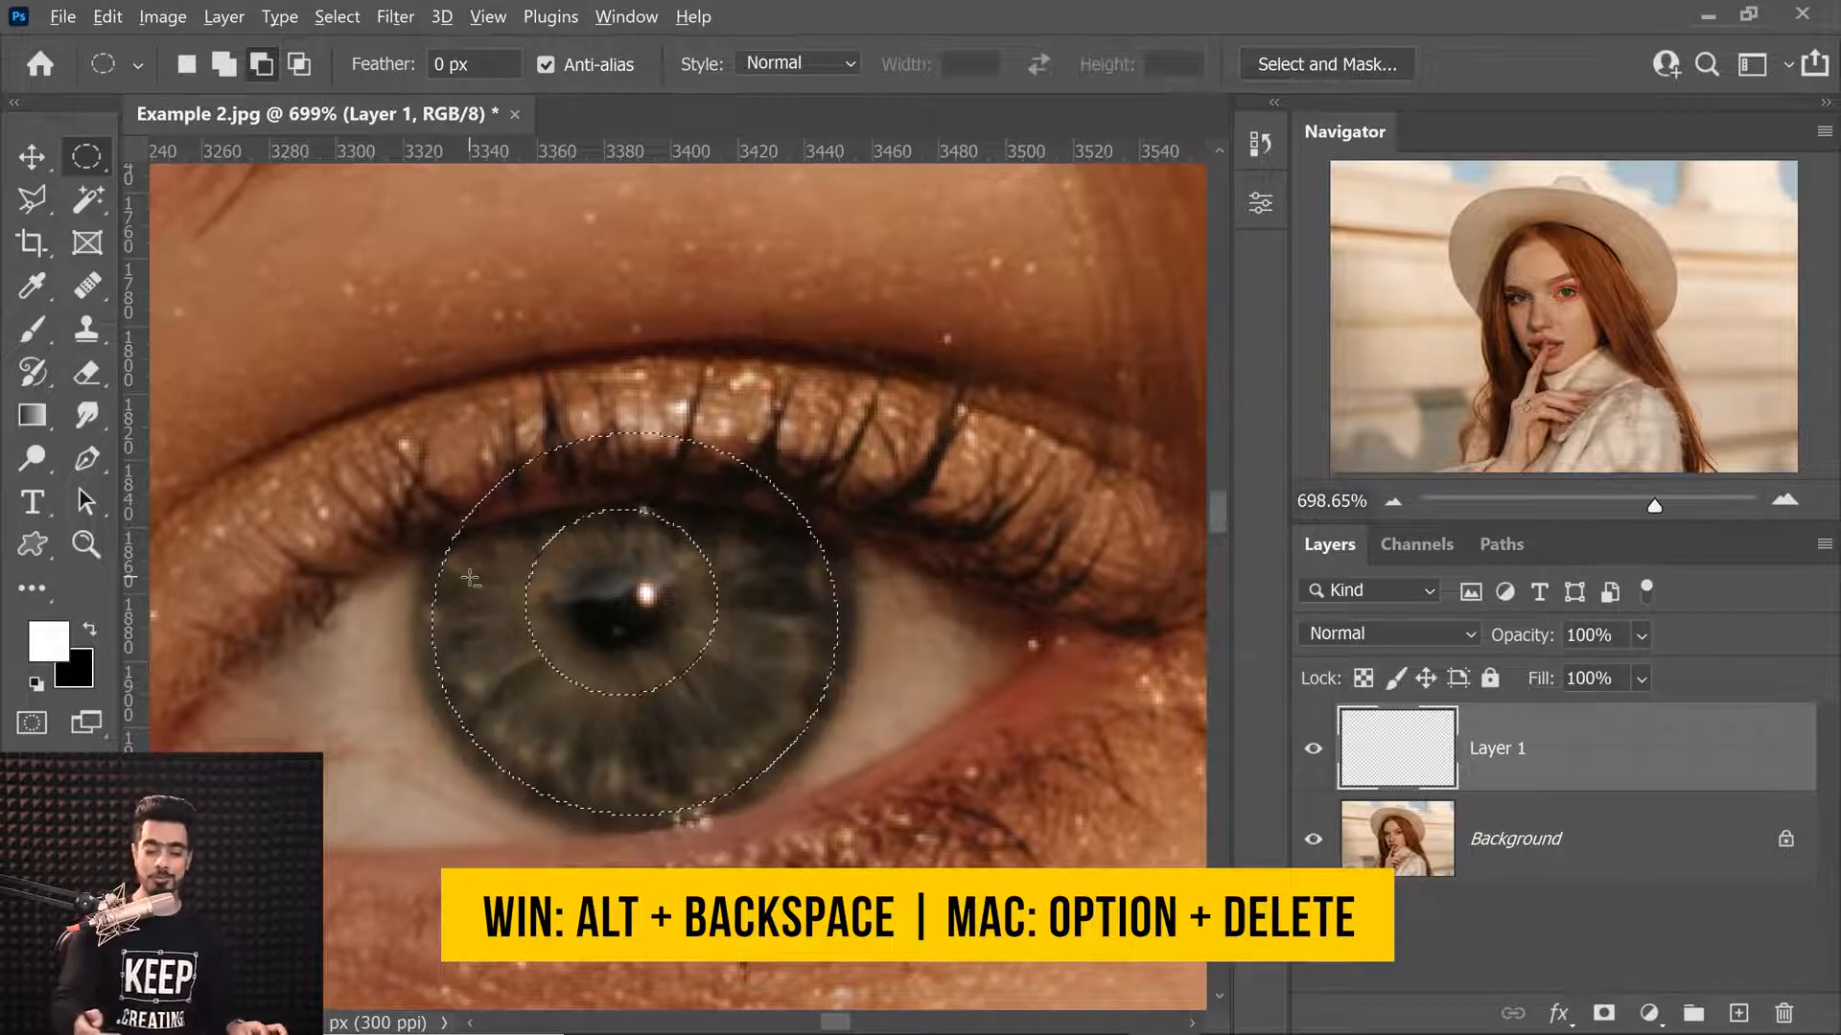
key(alt+BackSpace)
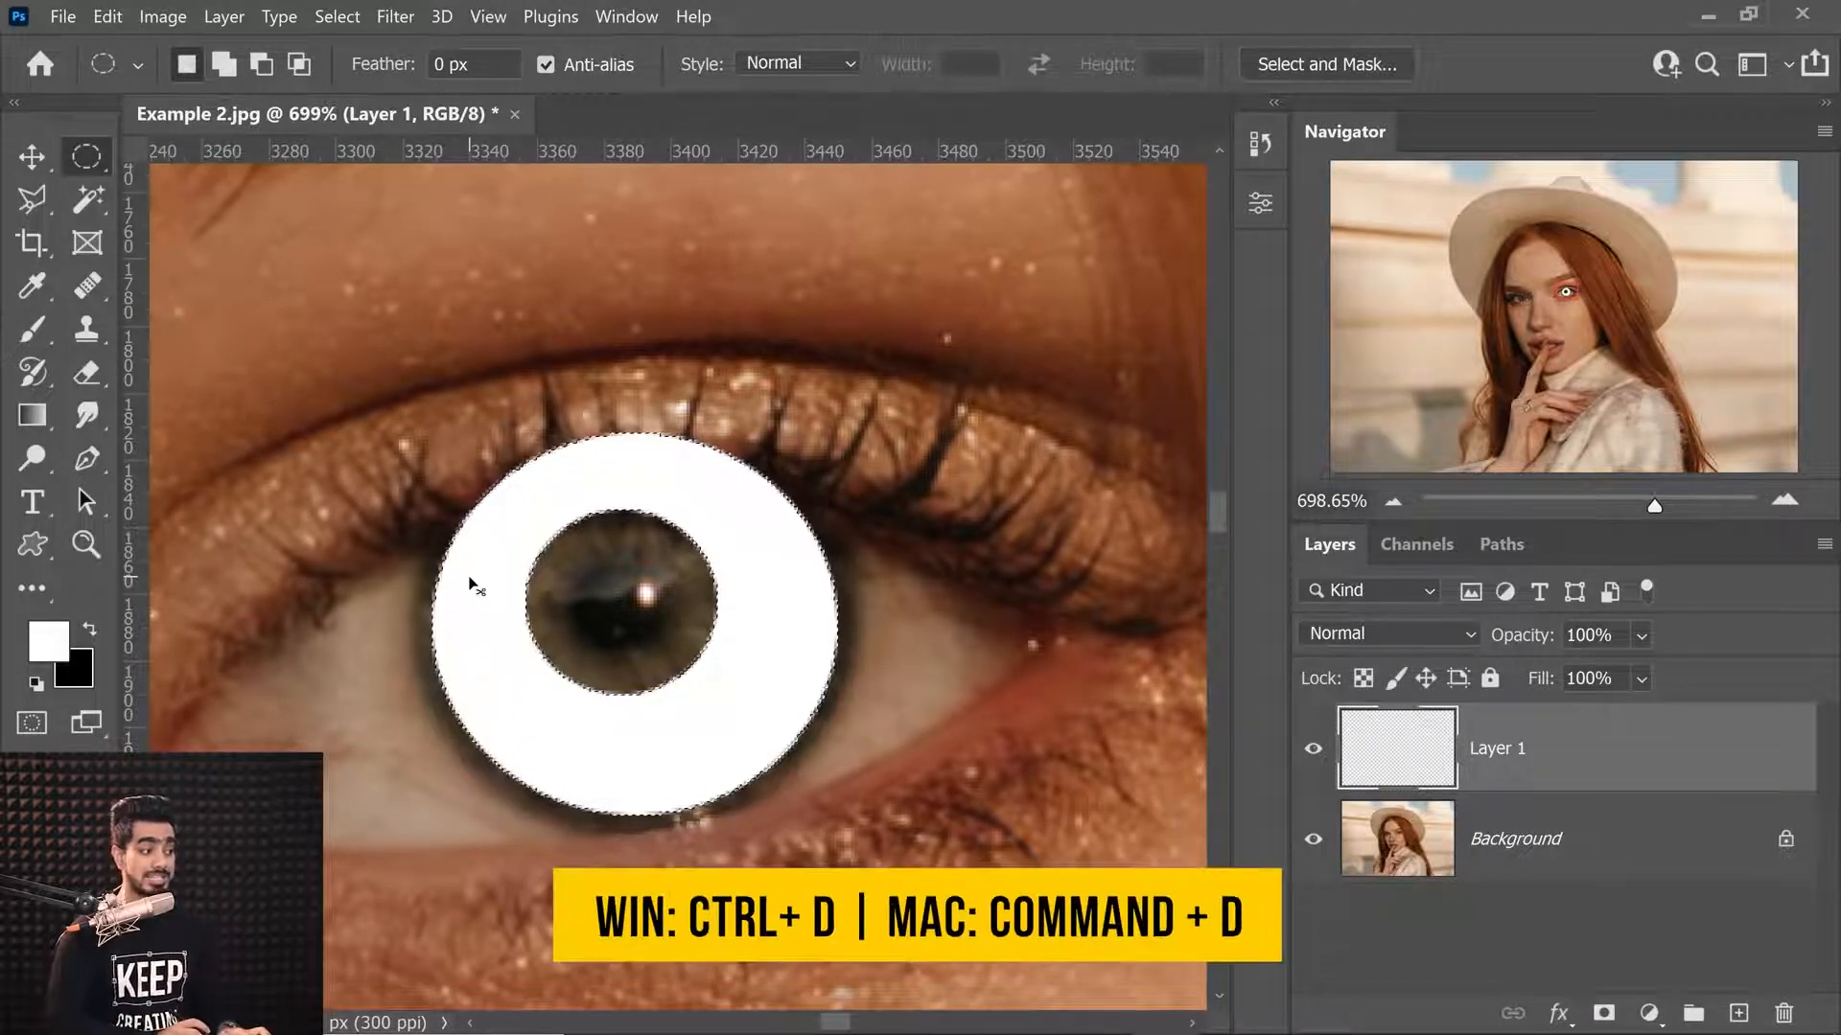
key(ctrl+d)
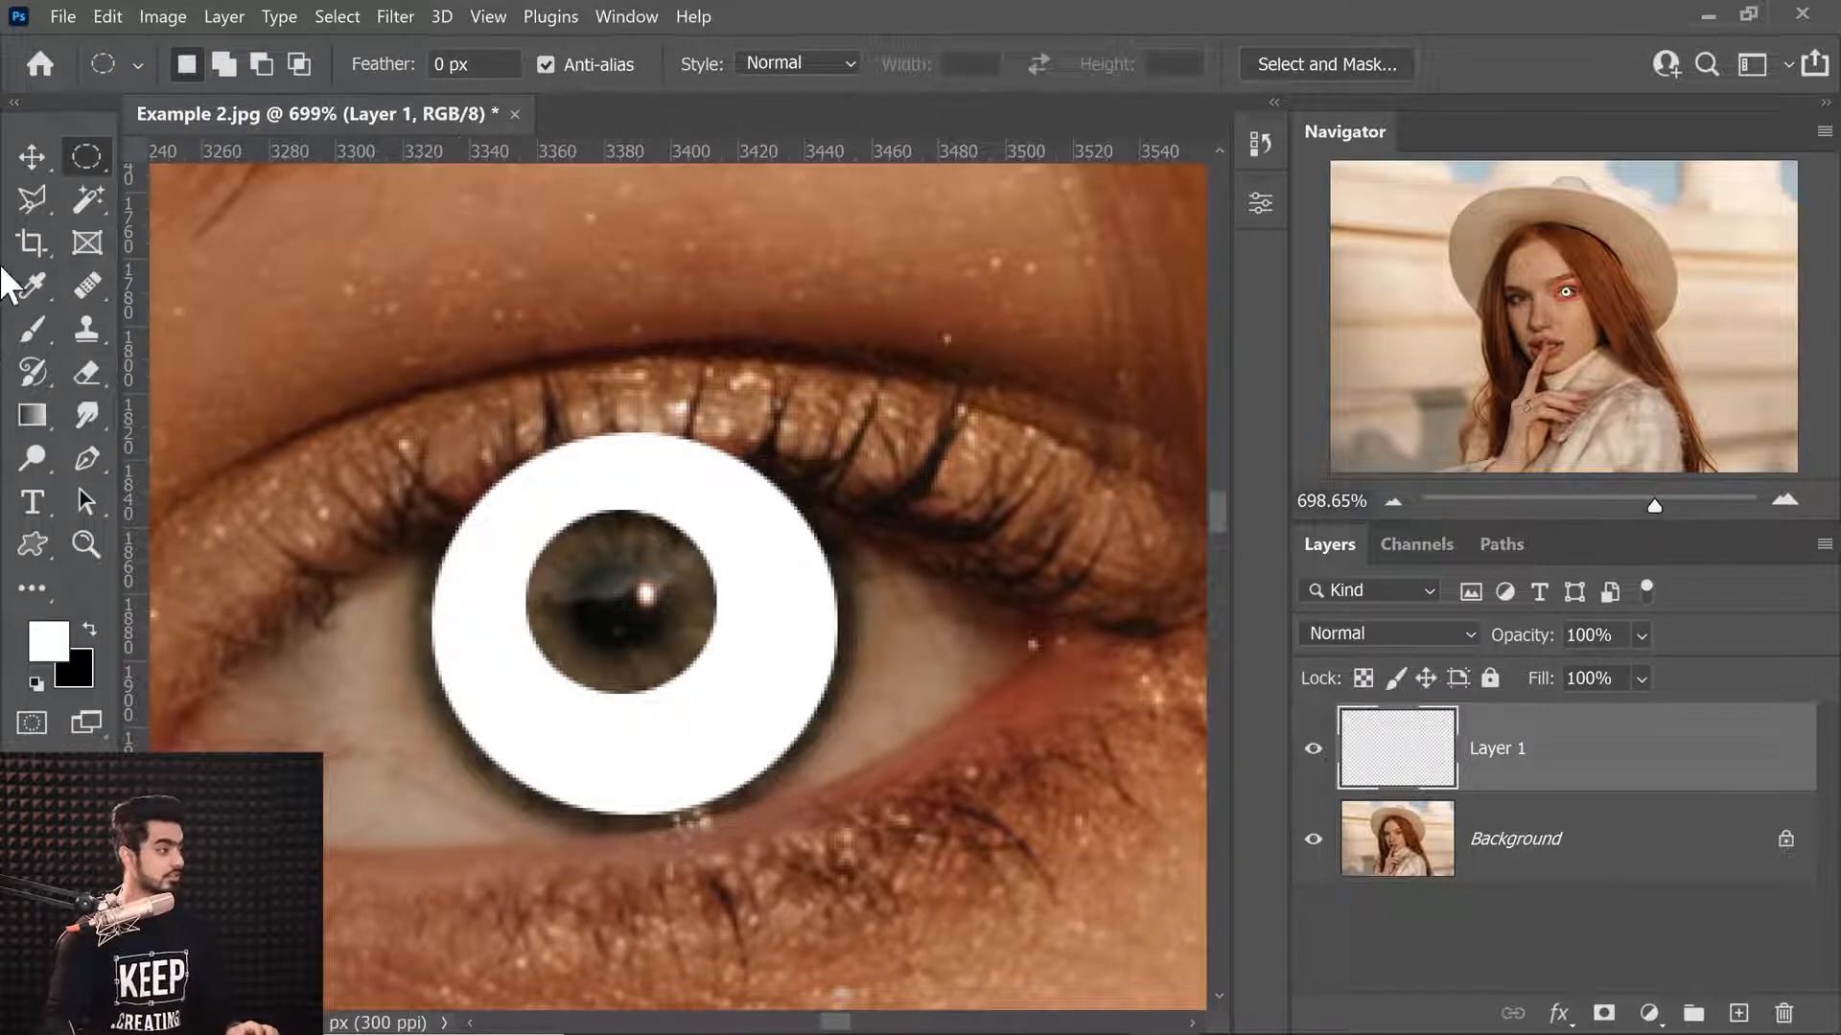
Erase the upper part of the white ring with a soft 149 px Eraser, keeping a crescent on the lower iris.
click(86, 372)
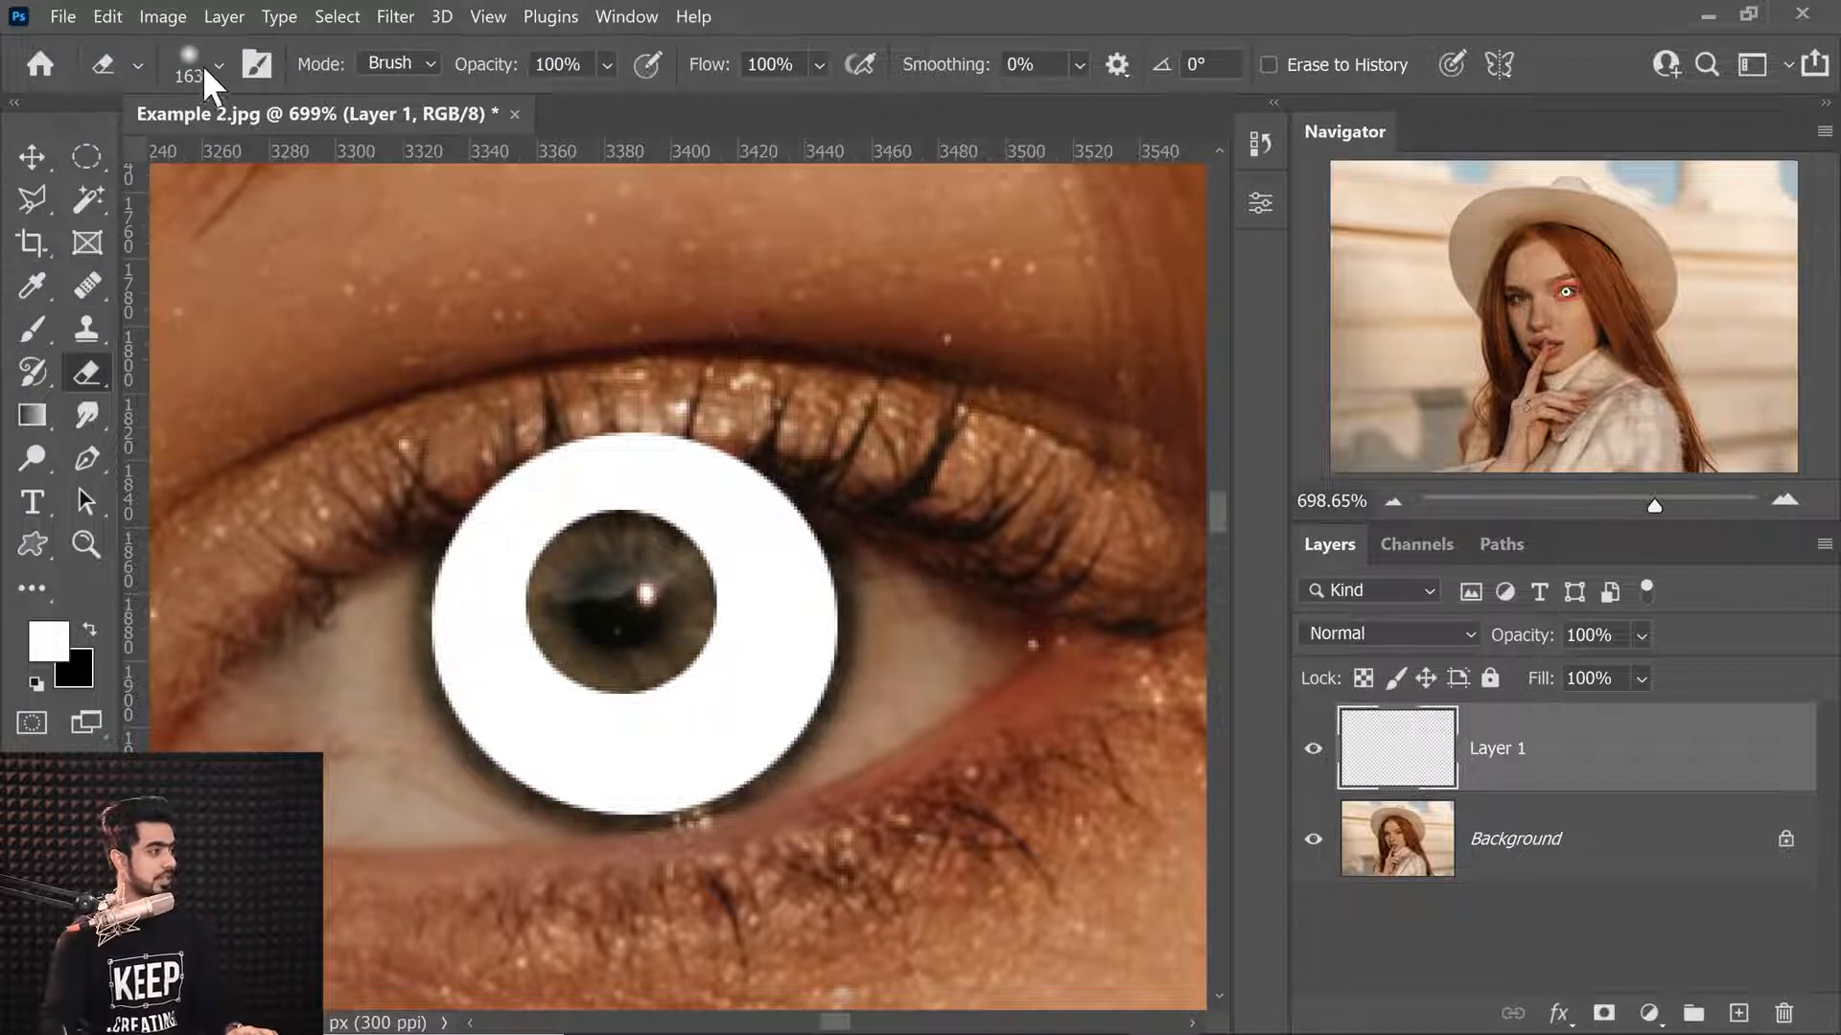
click(200, 66)
drag(978, 439, 762, 378)
mouse_move(578, 355)
mouse_down()
mouse_move(393, 352)
mouse_move(658, 362)
mouse_up()
mouse_move(578, 374)
mouse_down()
mouse_move(499, 397)
mouse_move(695, 400)
mouse_move(543, 300)
mouse_move(517, 307)
mouse_up()
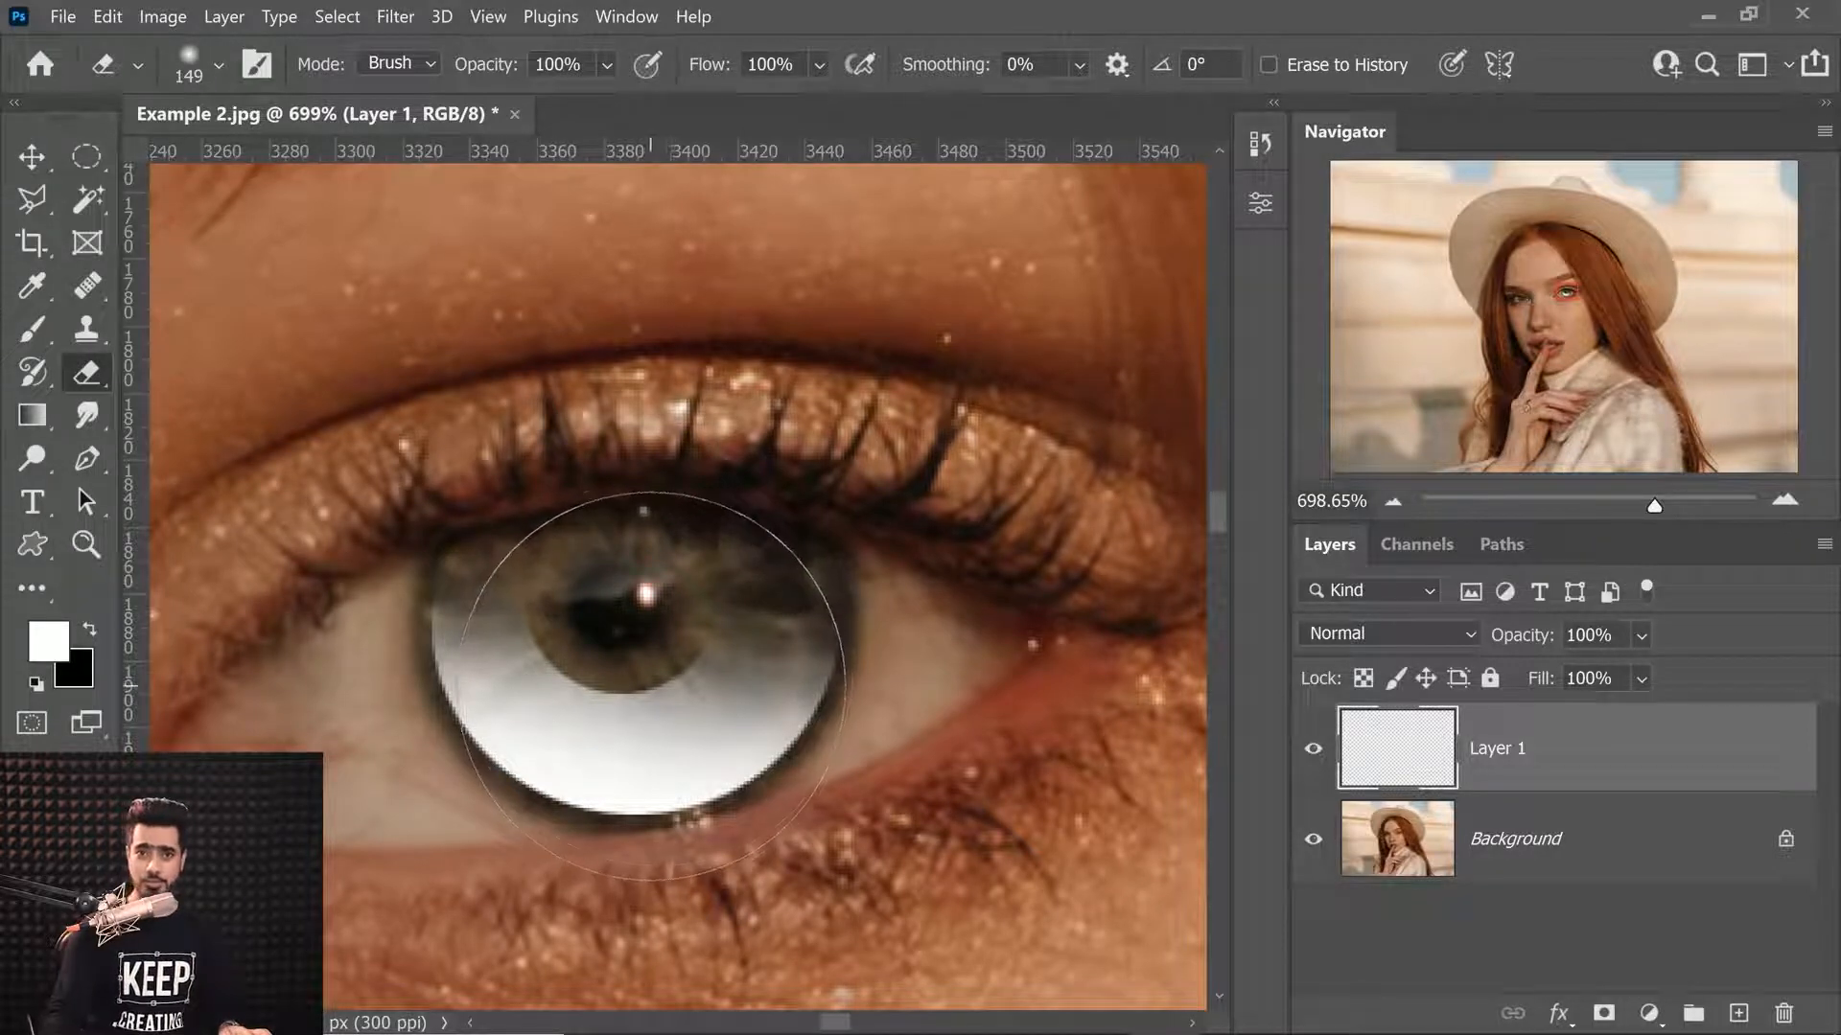
Apply a Gaussian Blur with a 4.0 pixel radius to the white crescent and set Layer 1's blend mode to Overlay.
click(393, 15)
mouse_move(662, 342)
click(820, 448)
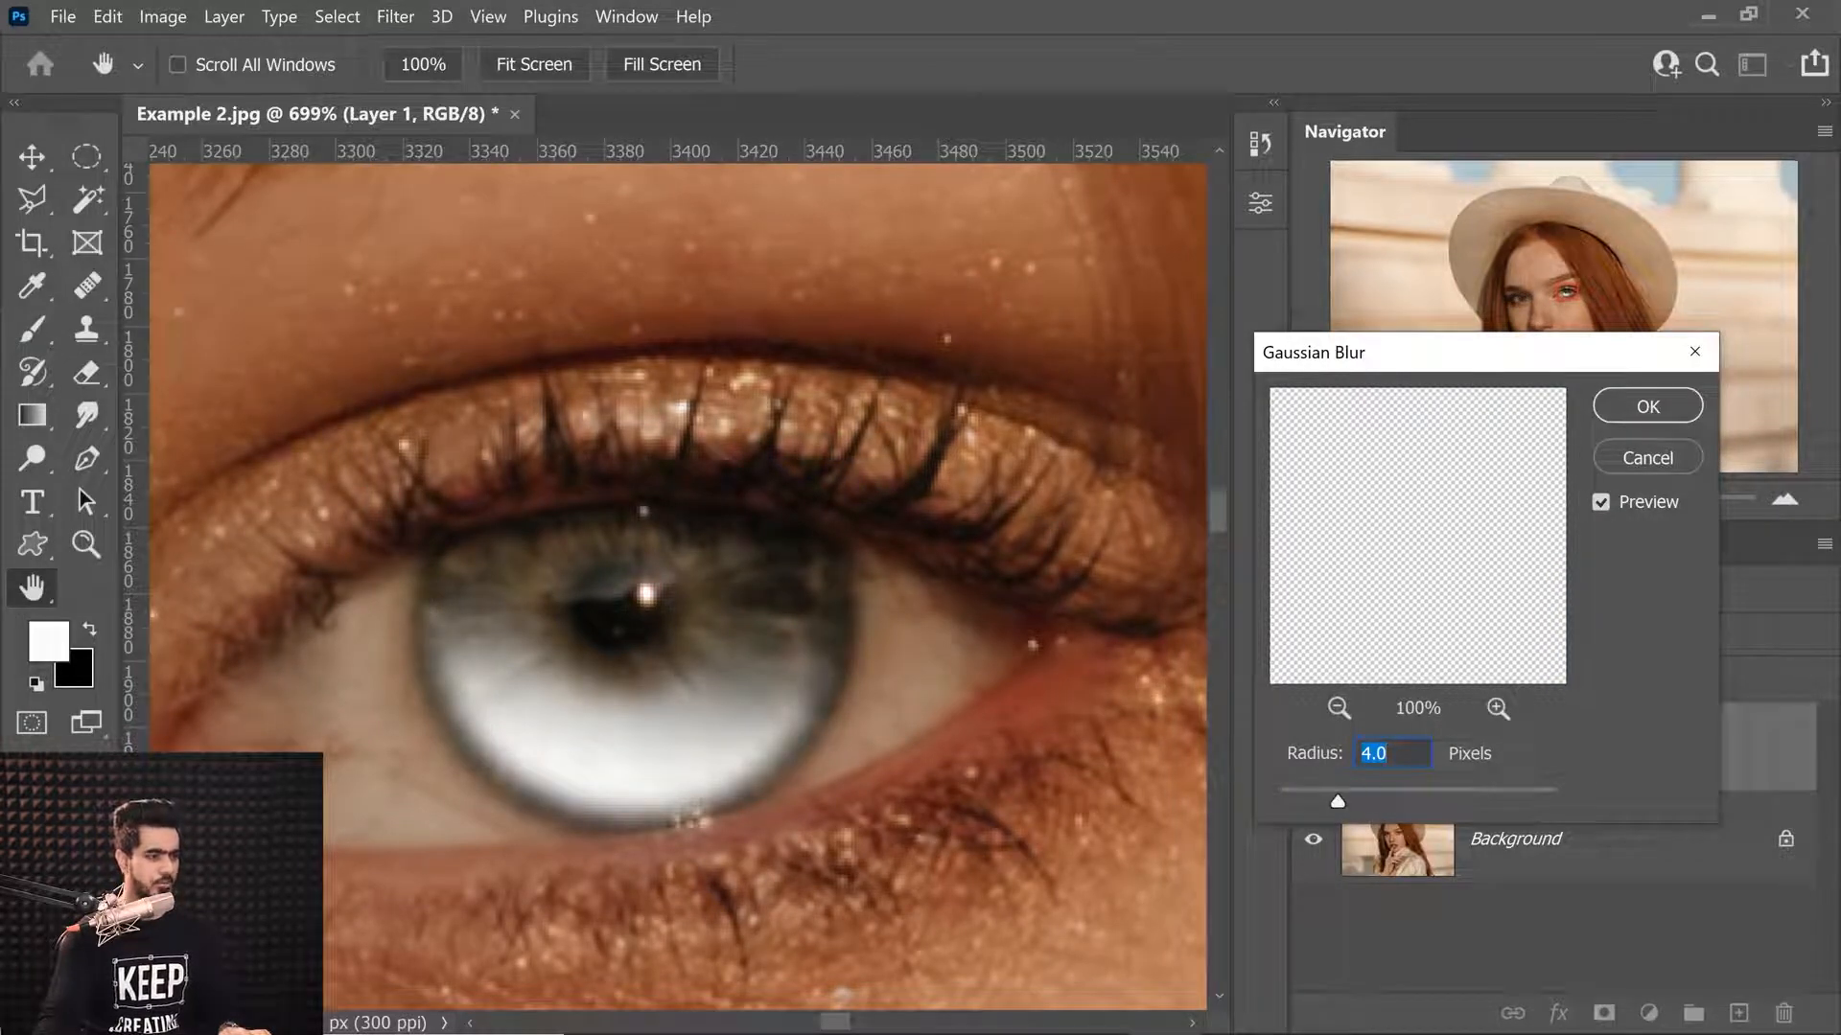
click(1645, 406)
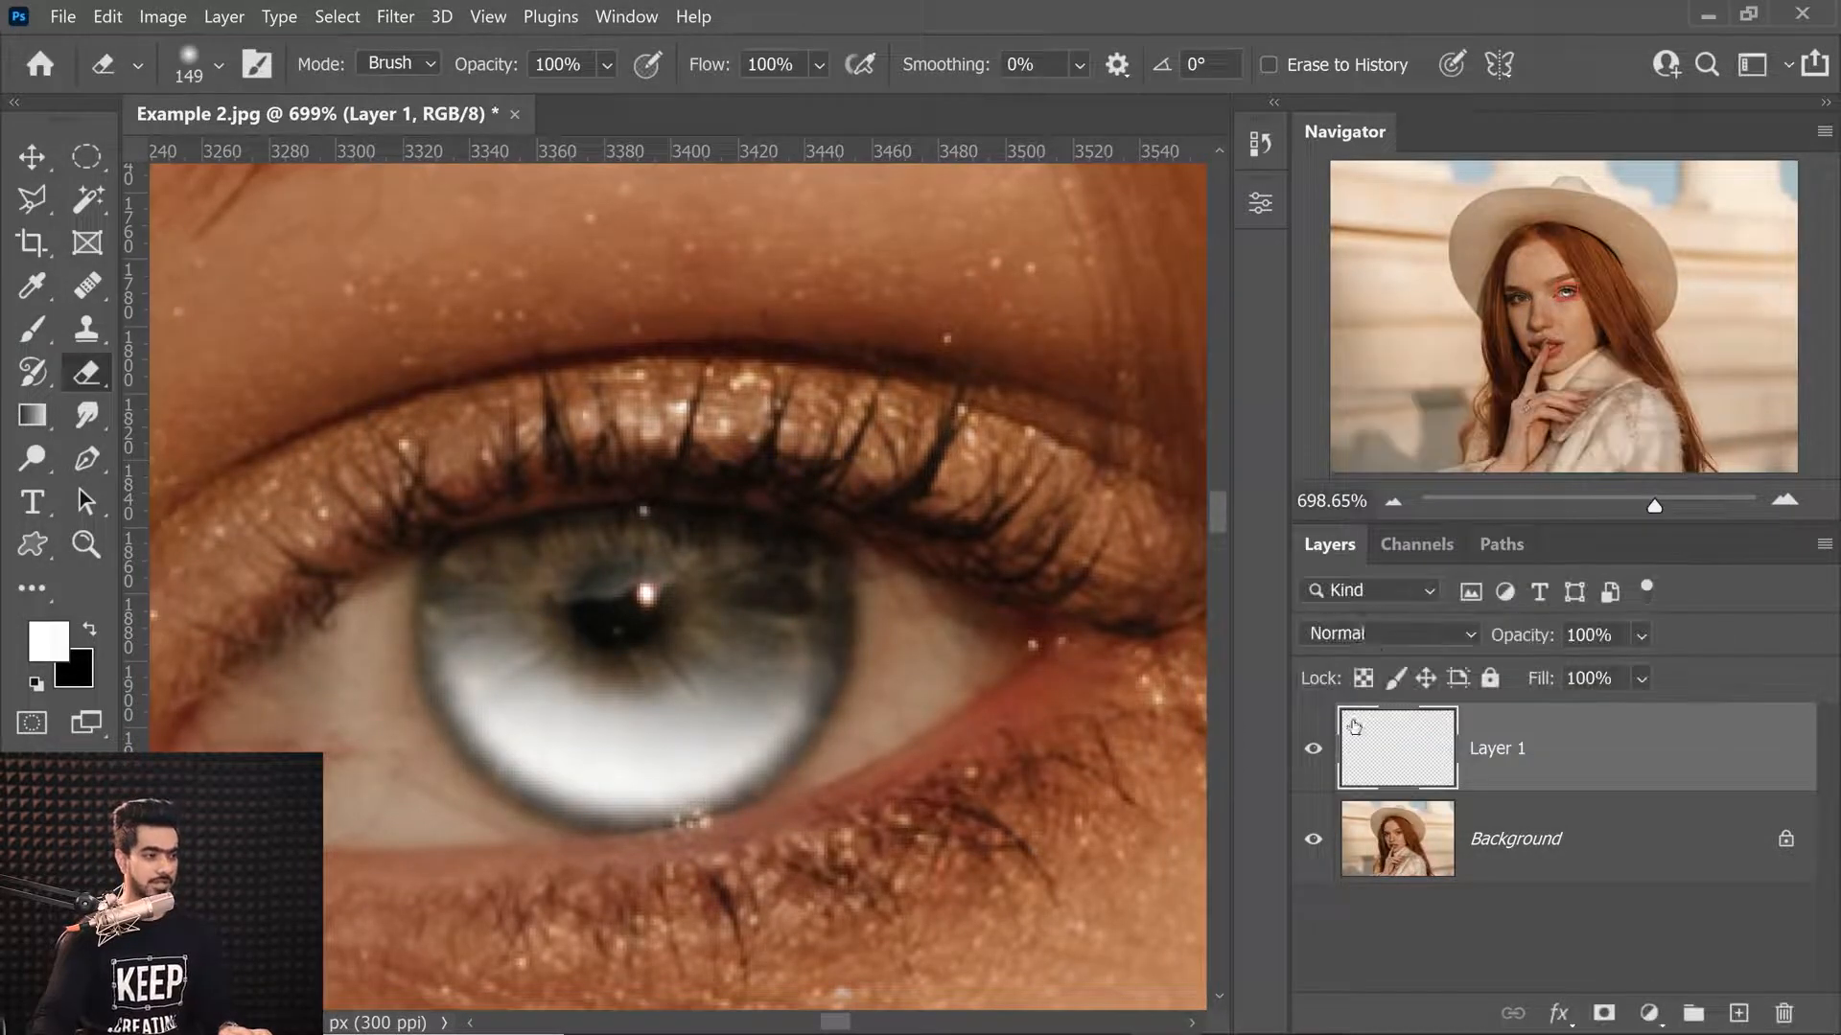
click(1349, 634)
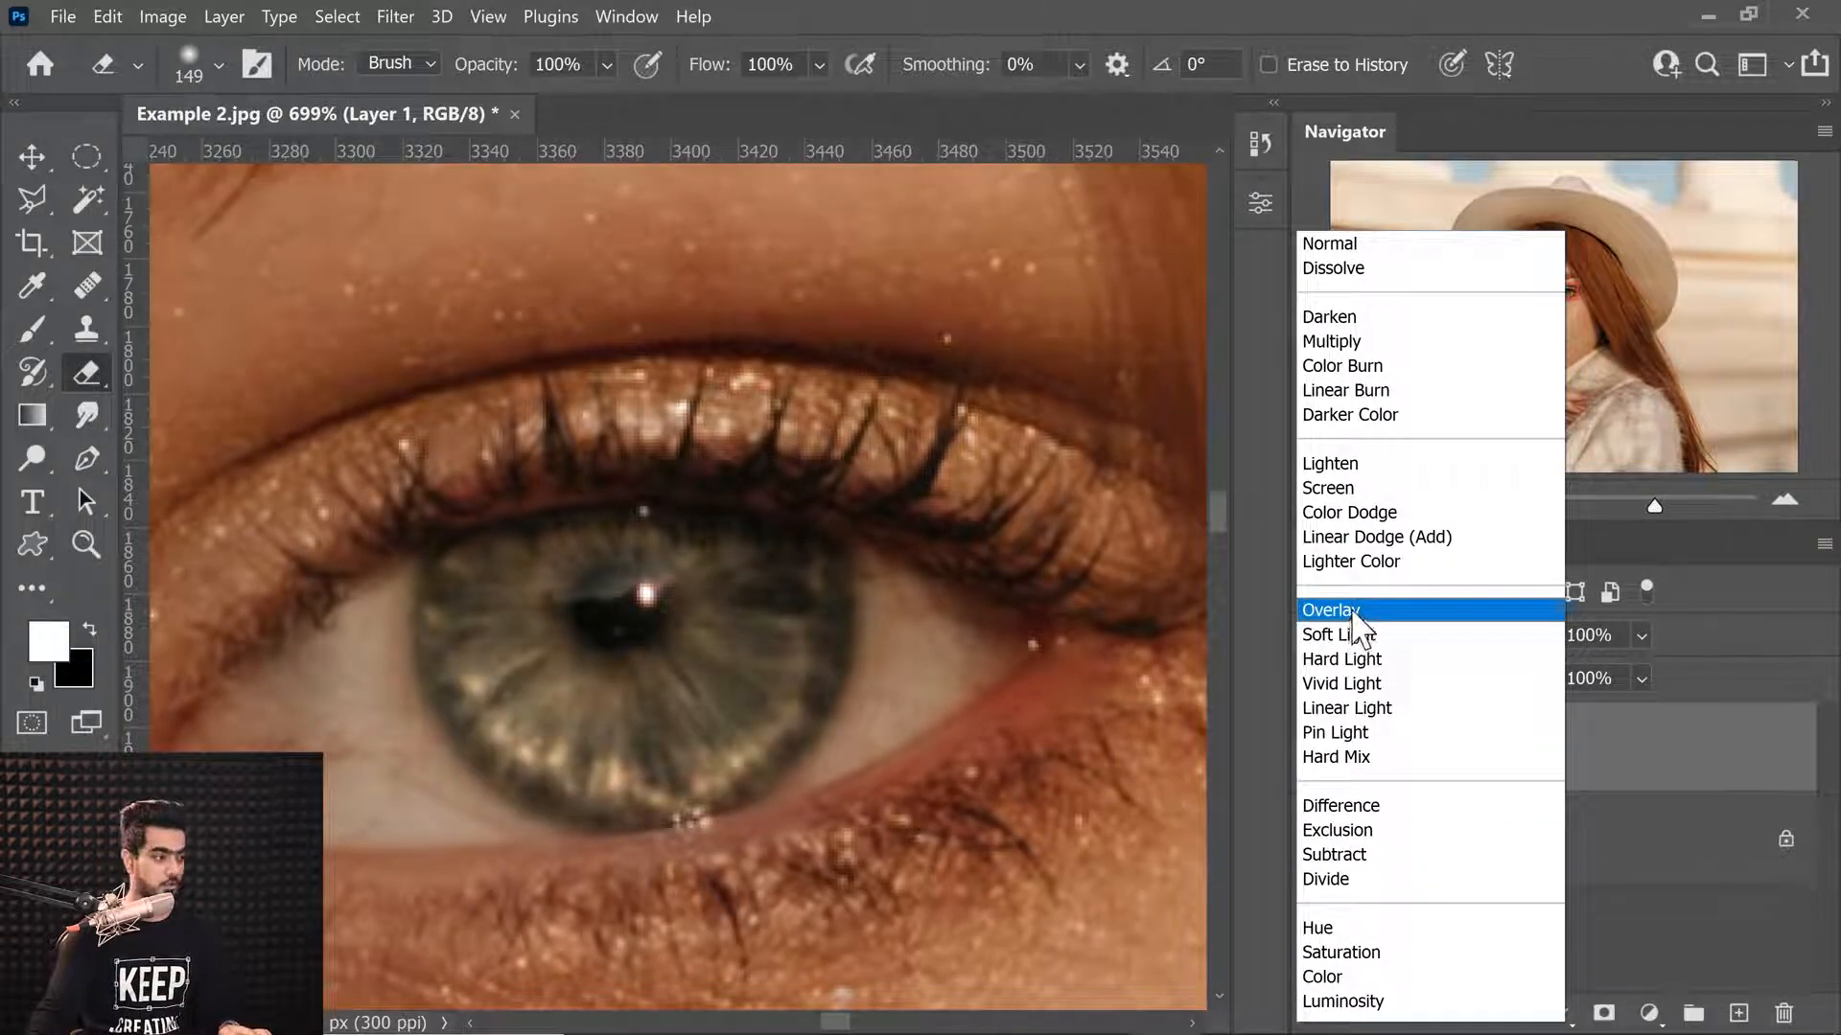
click(1360, 606)
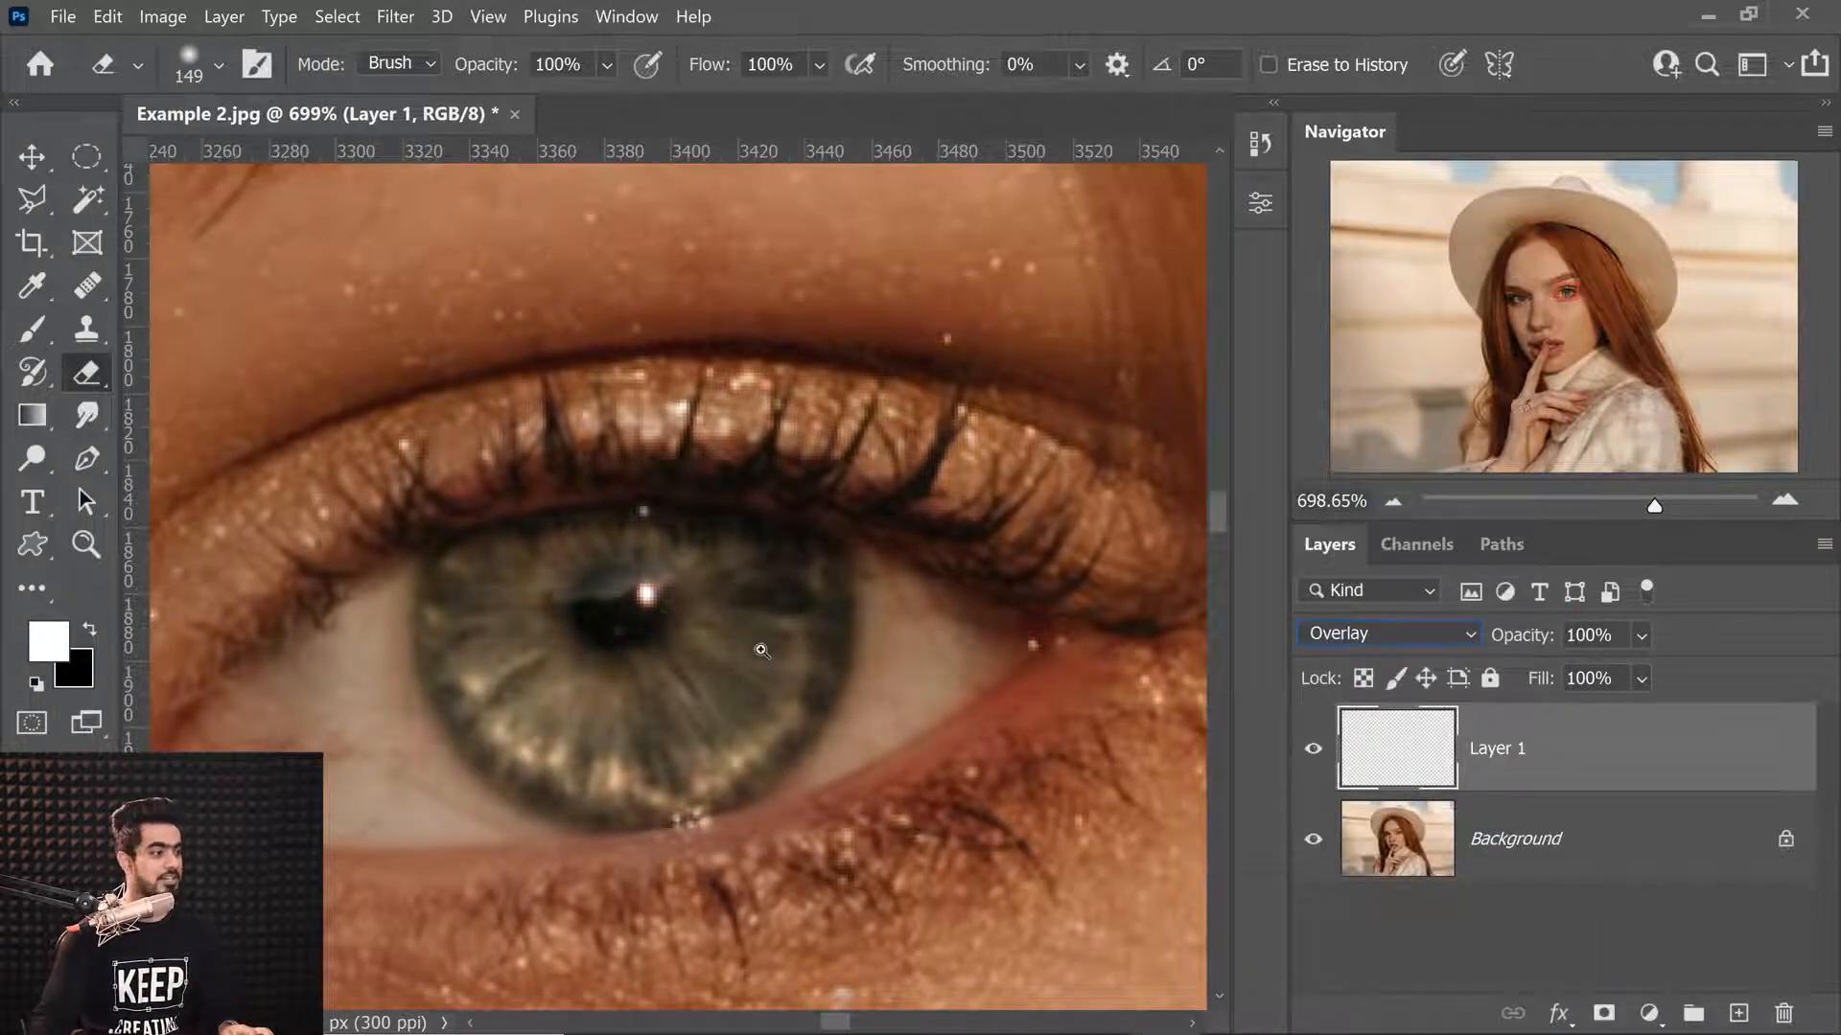
Compare the eye with and without the iris glow by hiding and showing Layer 1 at different zoom levels.
scroll(765, 650, down, 6)
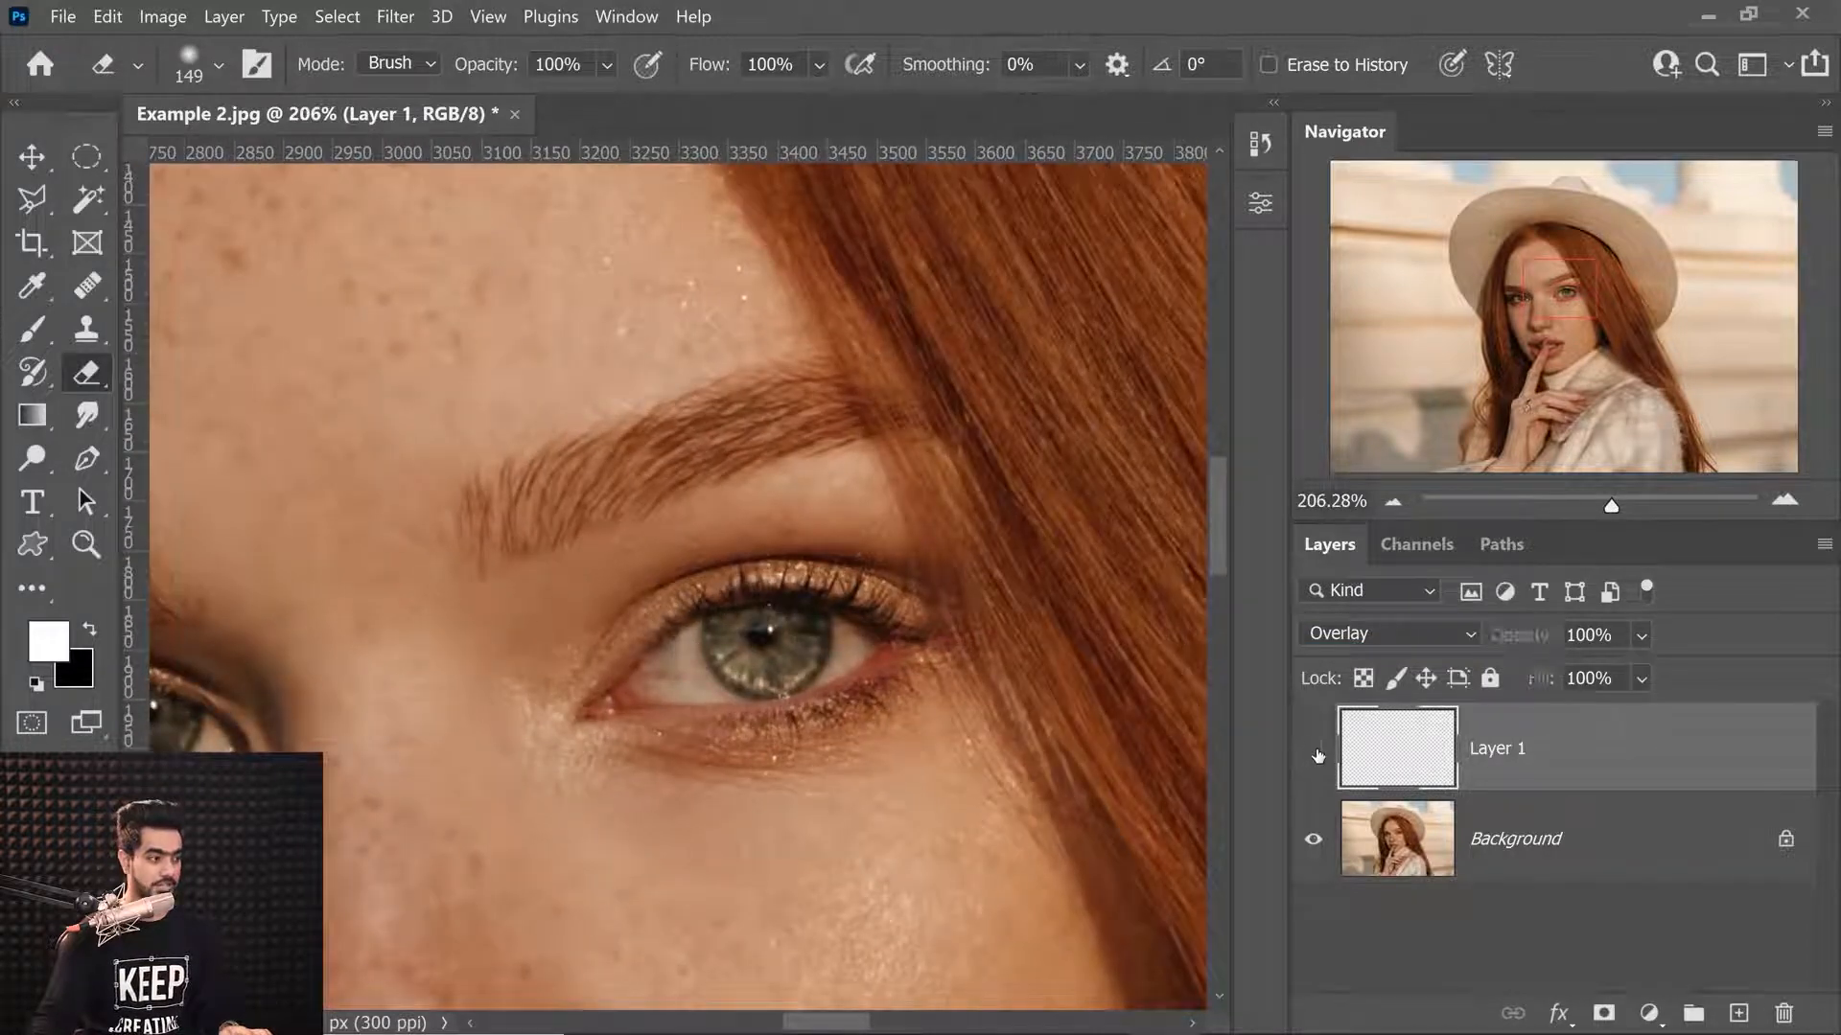
click(1313, 750)
scroll(840, 693, up, 3)
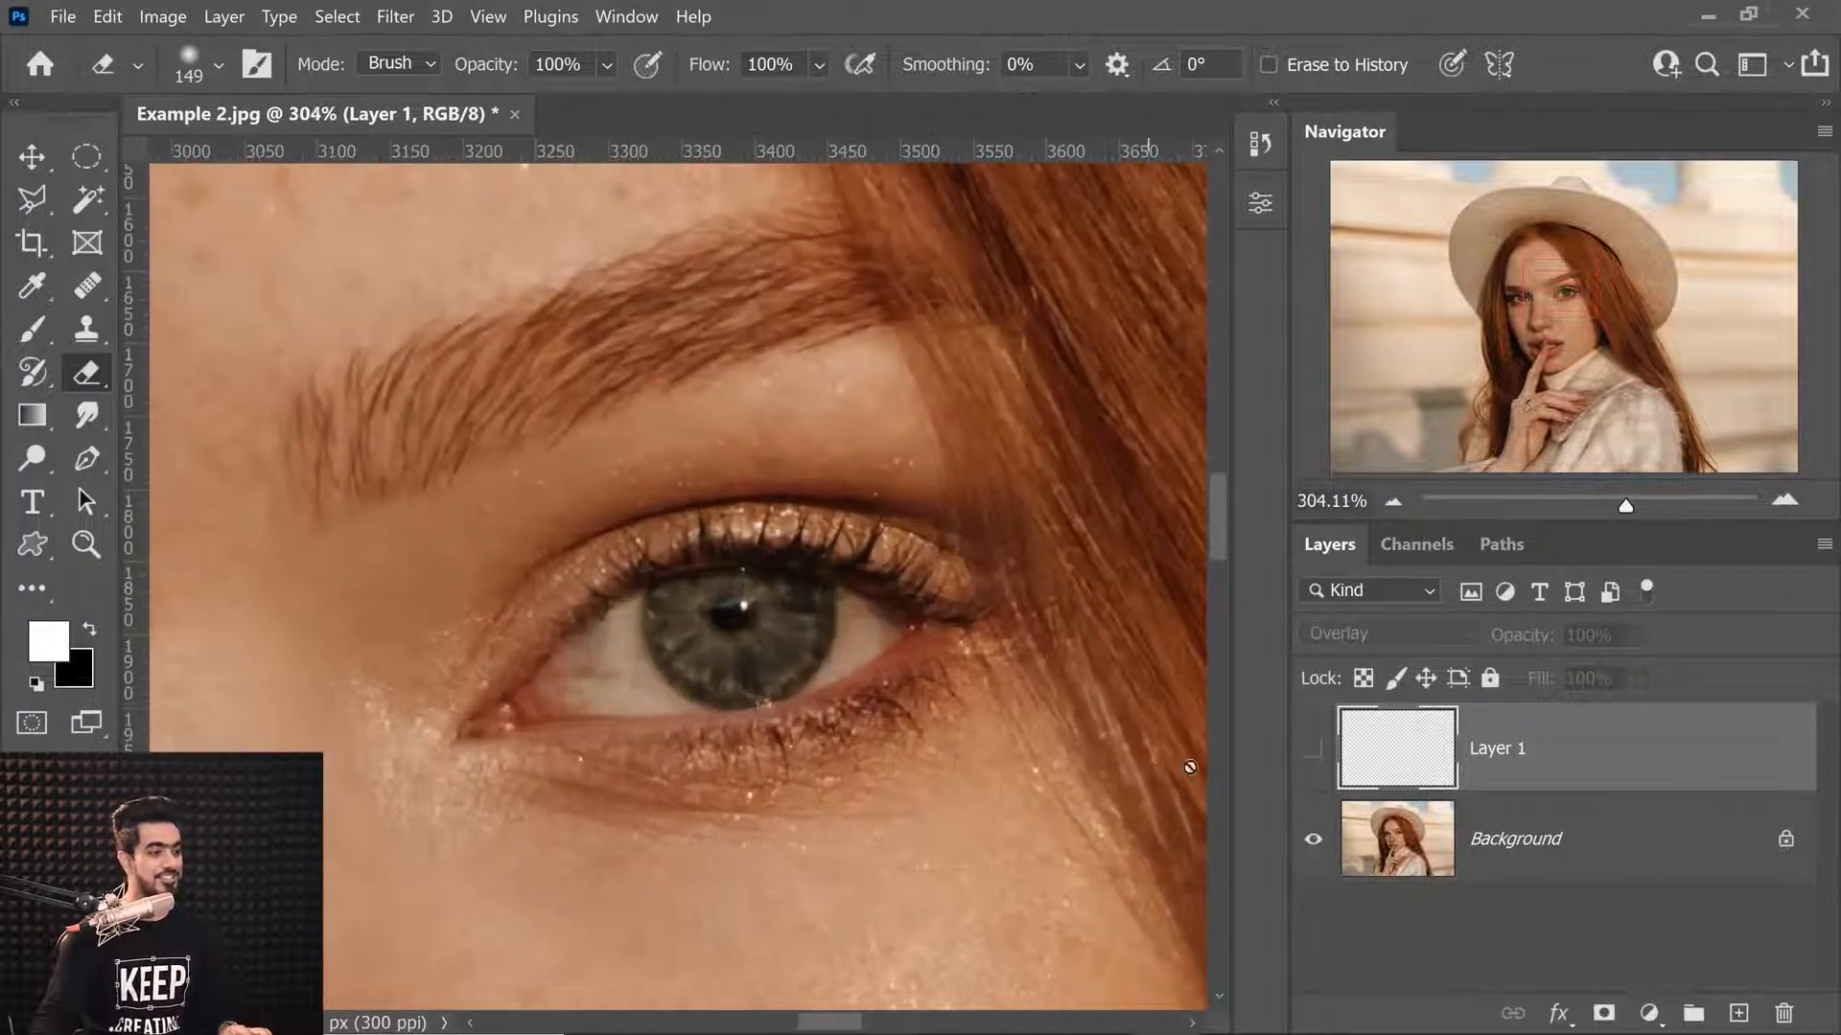
click(1313, 749)
click(1313, 749)
click(1313, 748)
scroll(803, 672, down, 5)
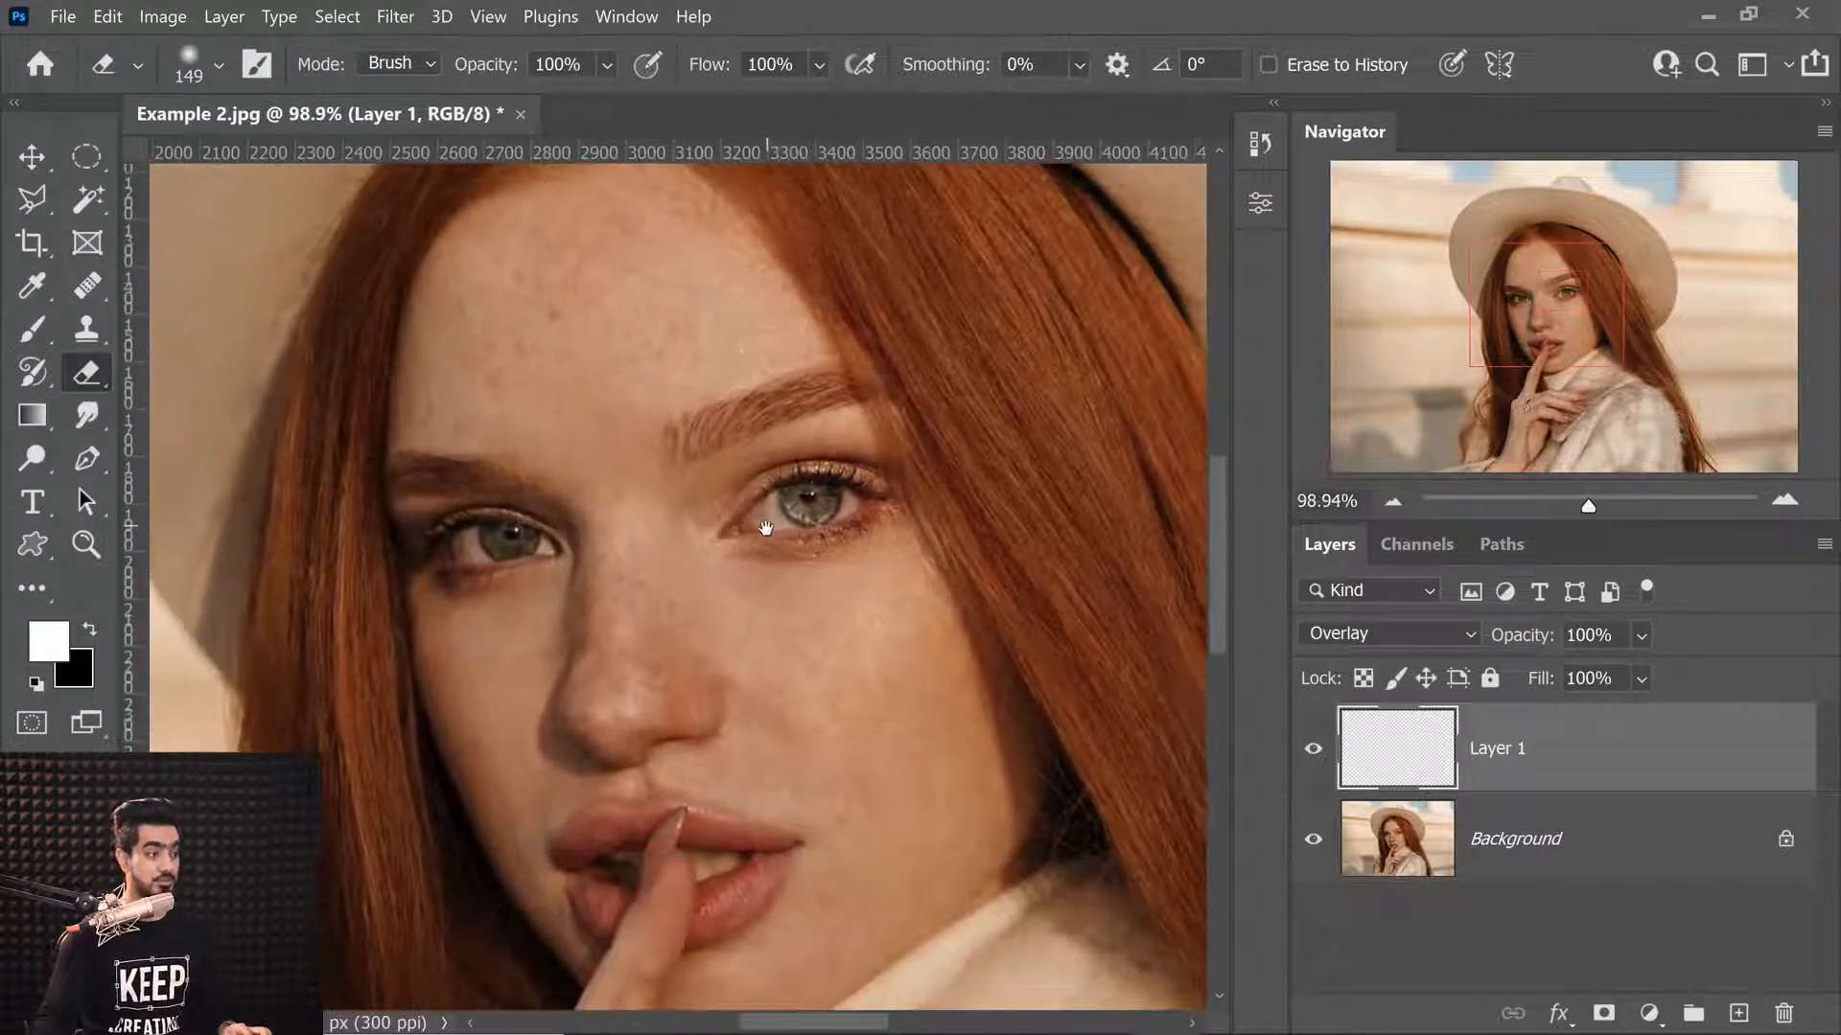
drag(766, 529, 762, 531)
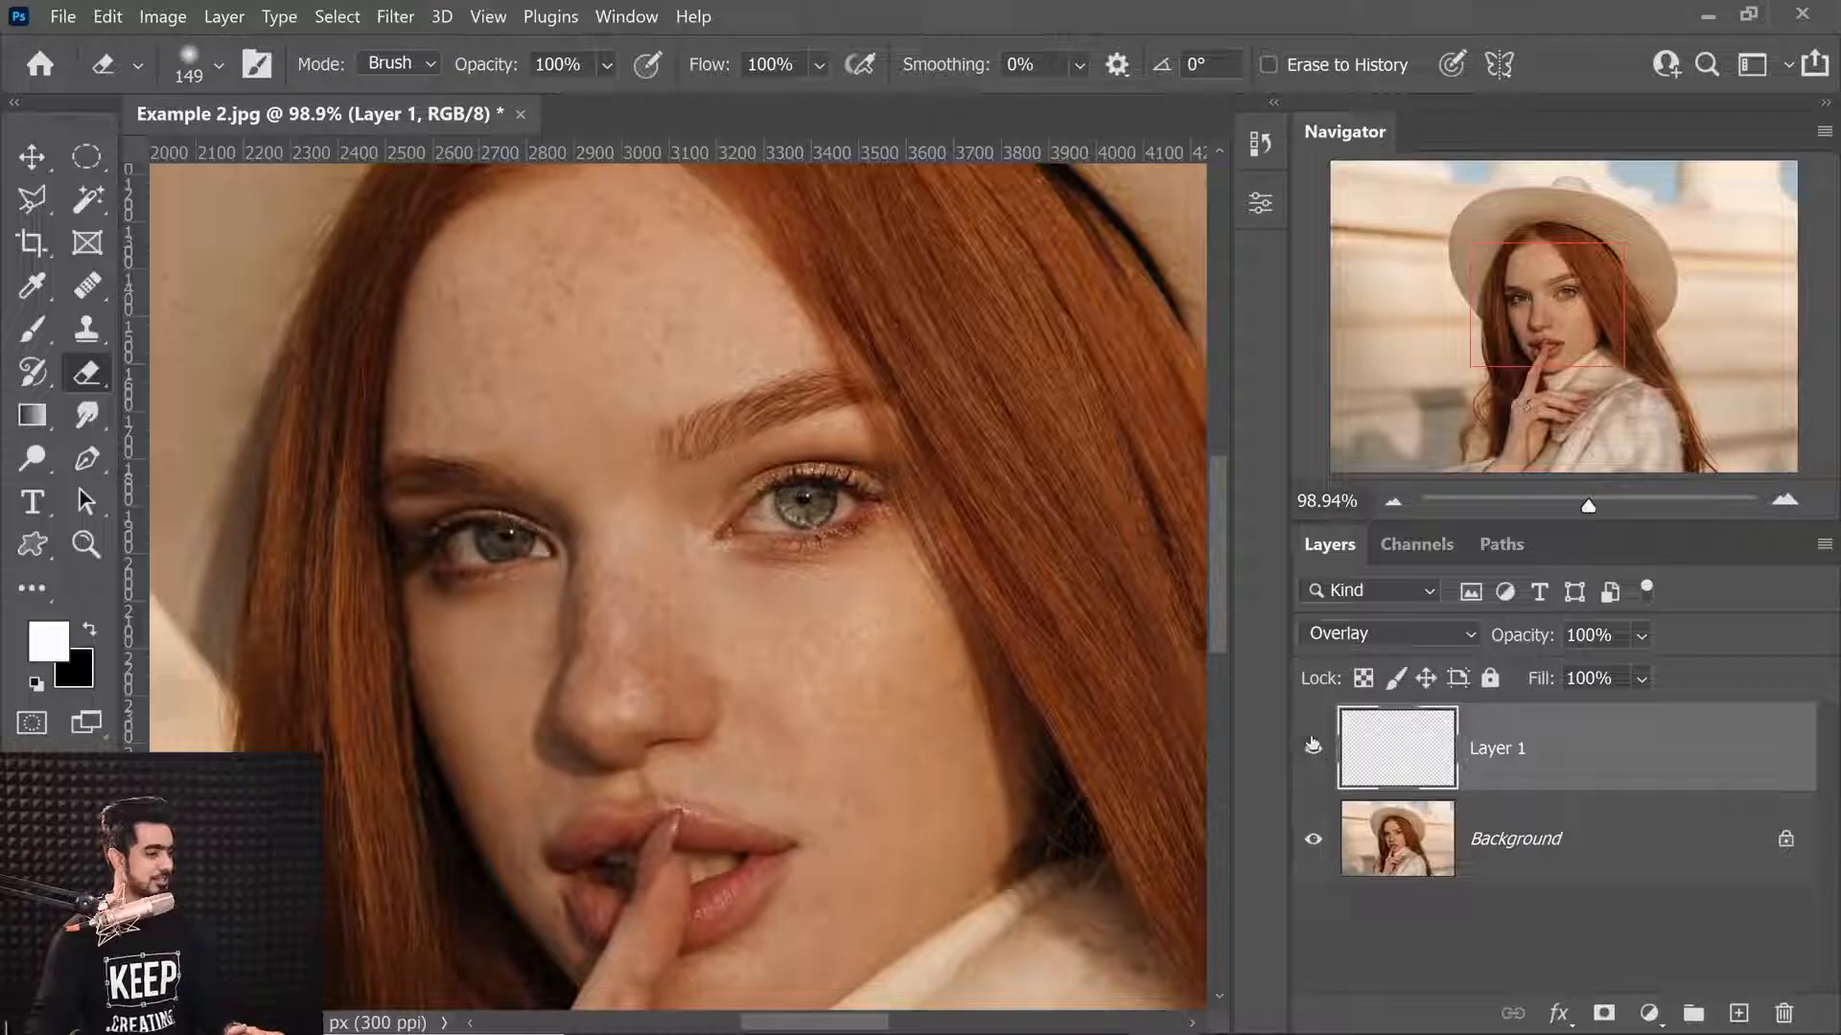
click(1314, 757)
click(1314, 757)
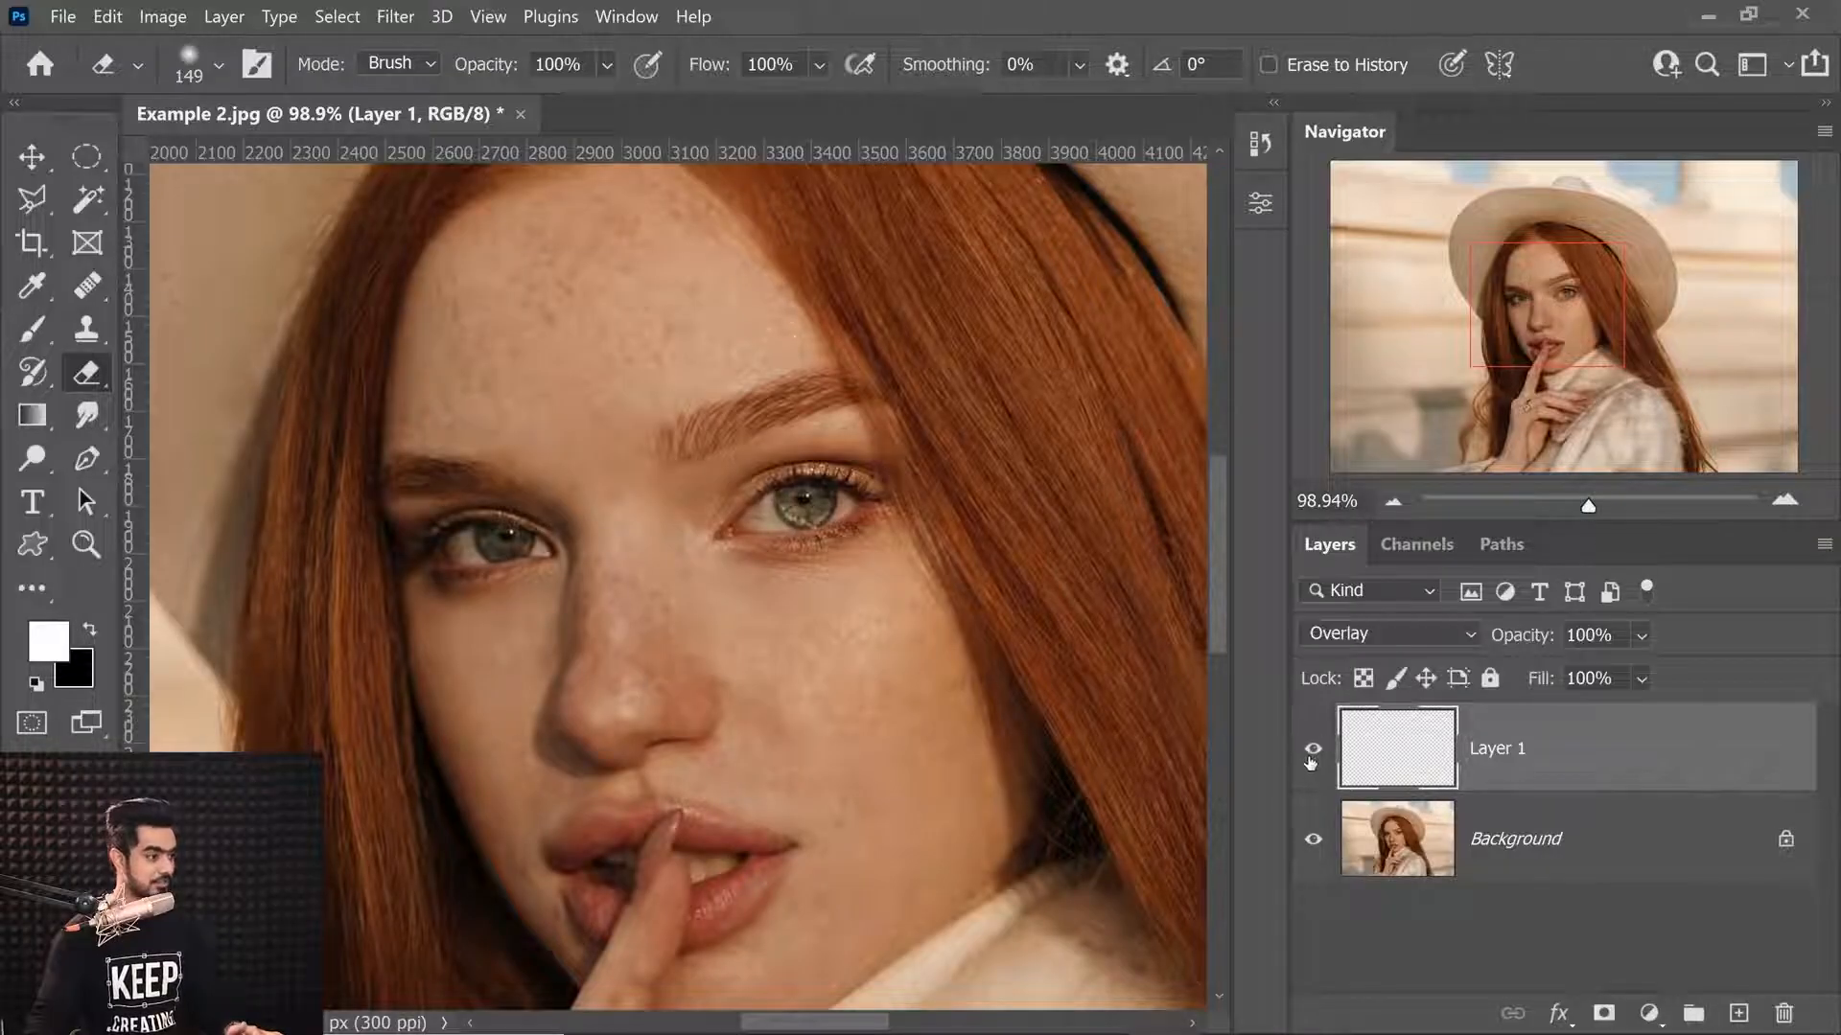
click(1314, 761)
drag(733, 458, 776, 470)
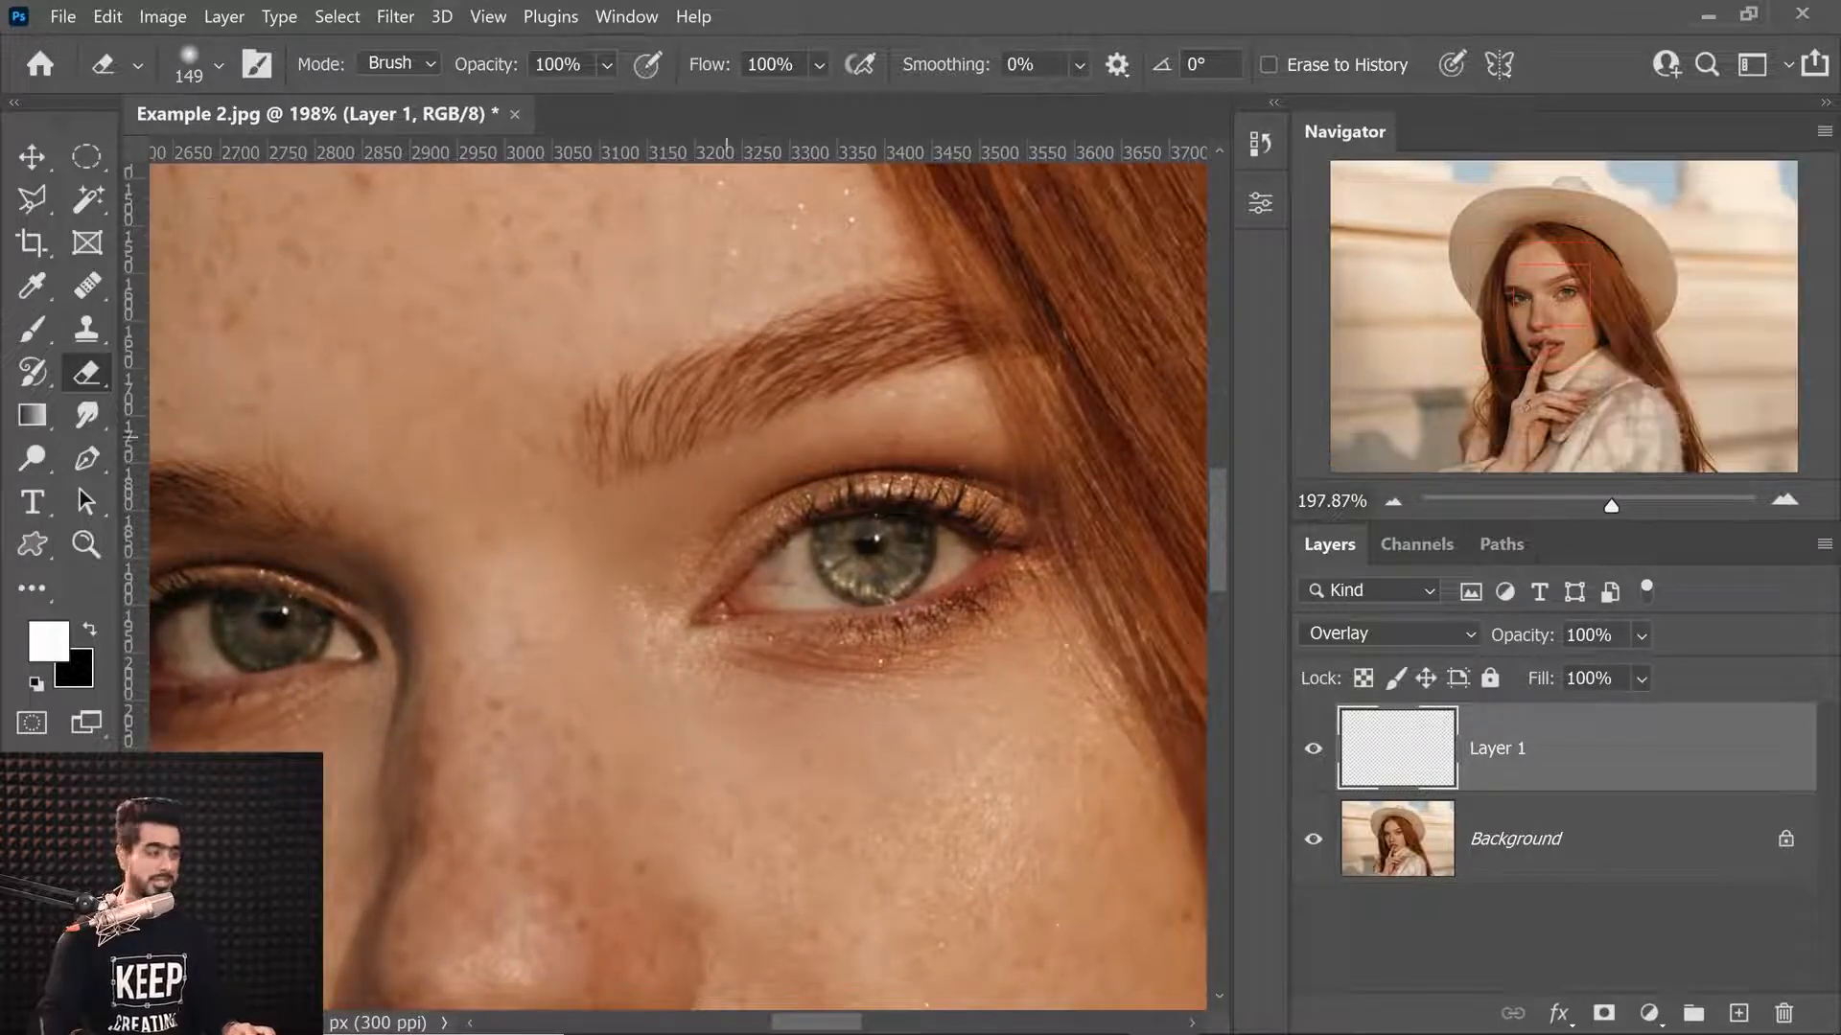
Duplicate the iris glow layer and place the copy over the iris of the other eye with the Move tool.
click(32, 156)
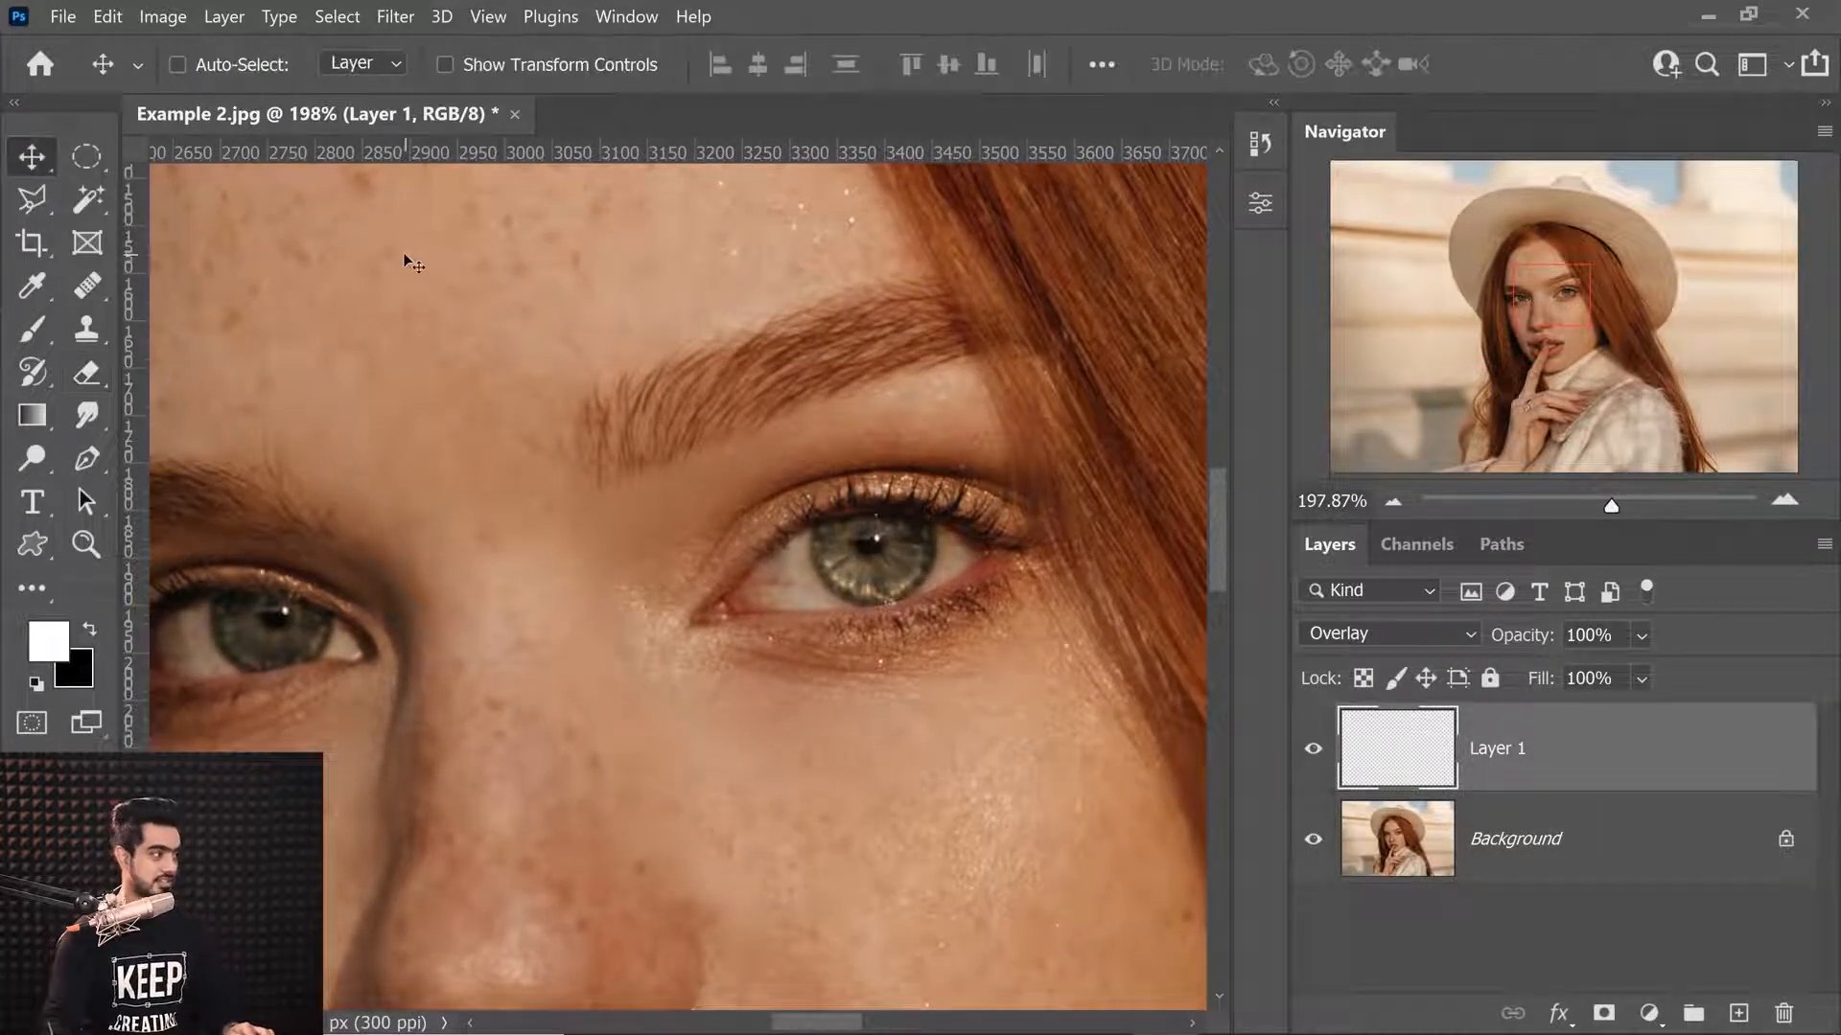
drag(861, 566, 494, 743)
key(ctrl+j)
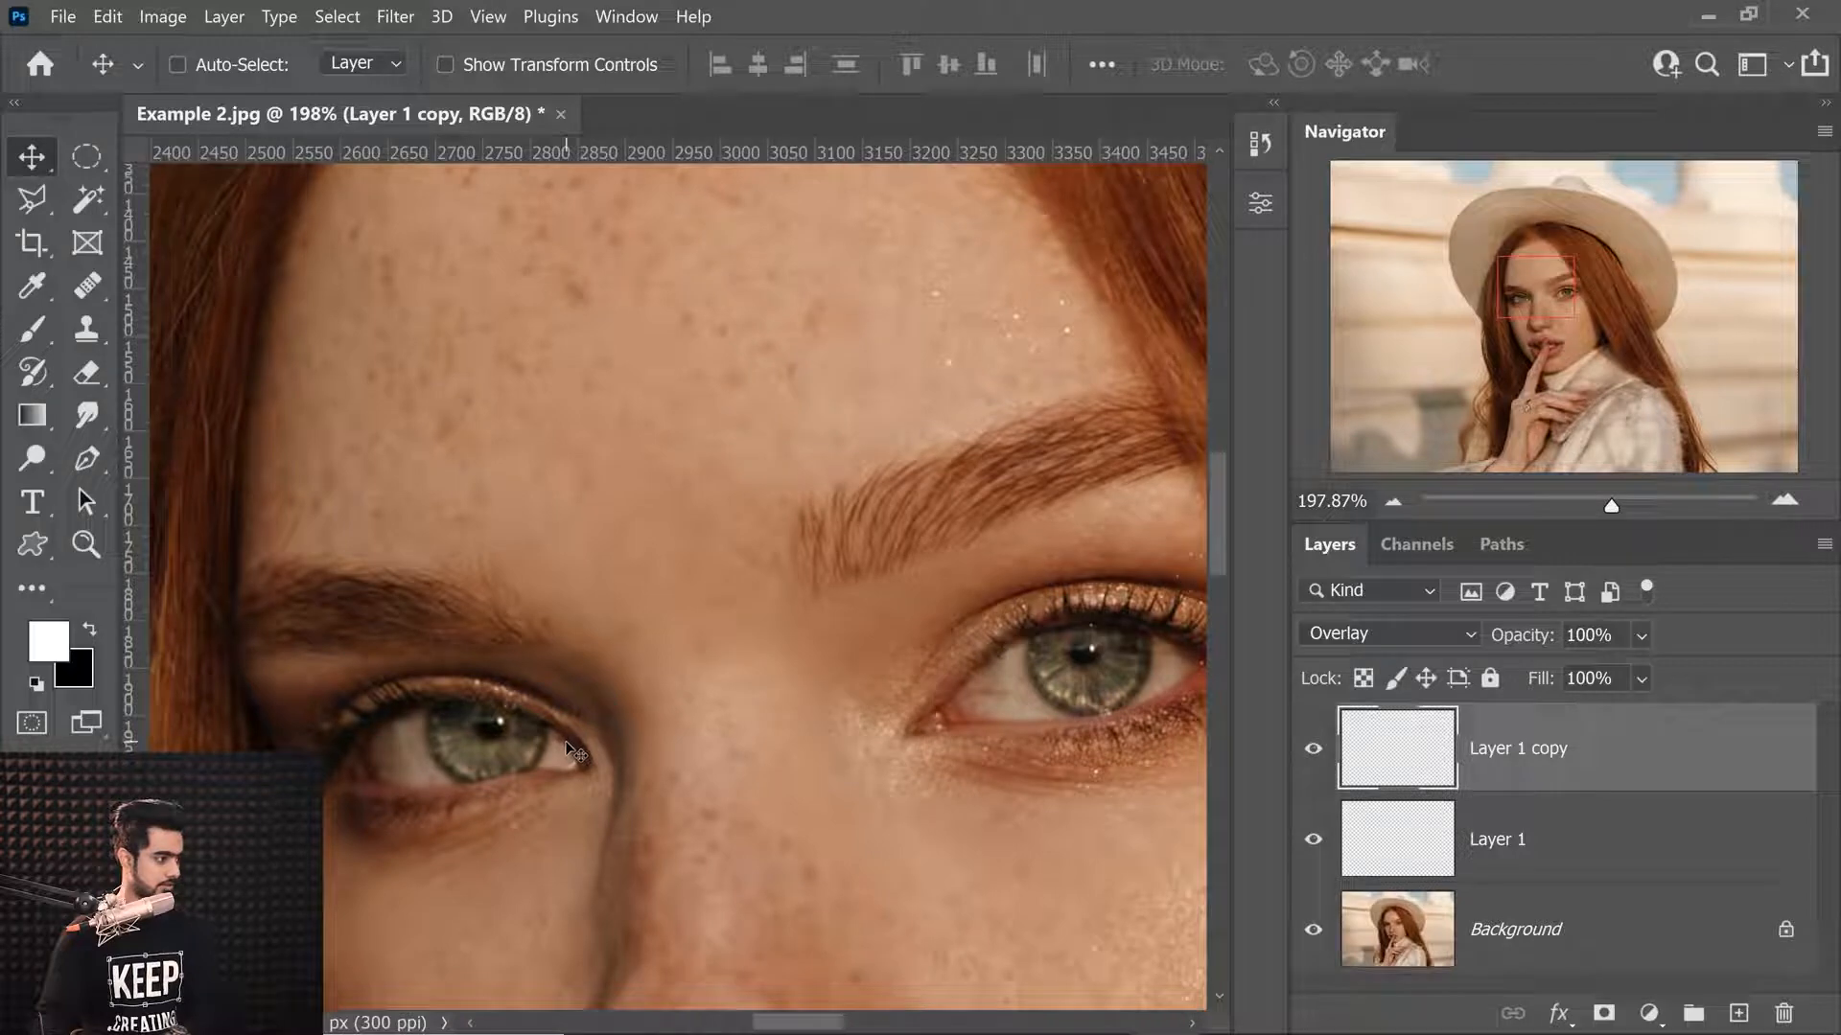
Erase the copied glow where it spills past the iris onto the eyelids and eye white, using a small soft Eraser down to 26 px.
scroll(469, 756, up, 8)
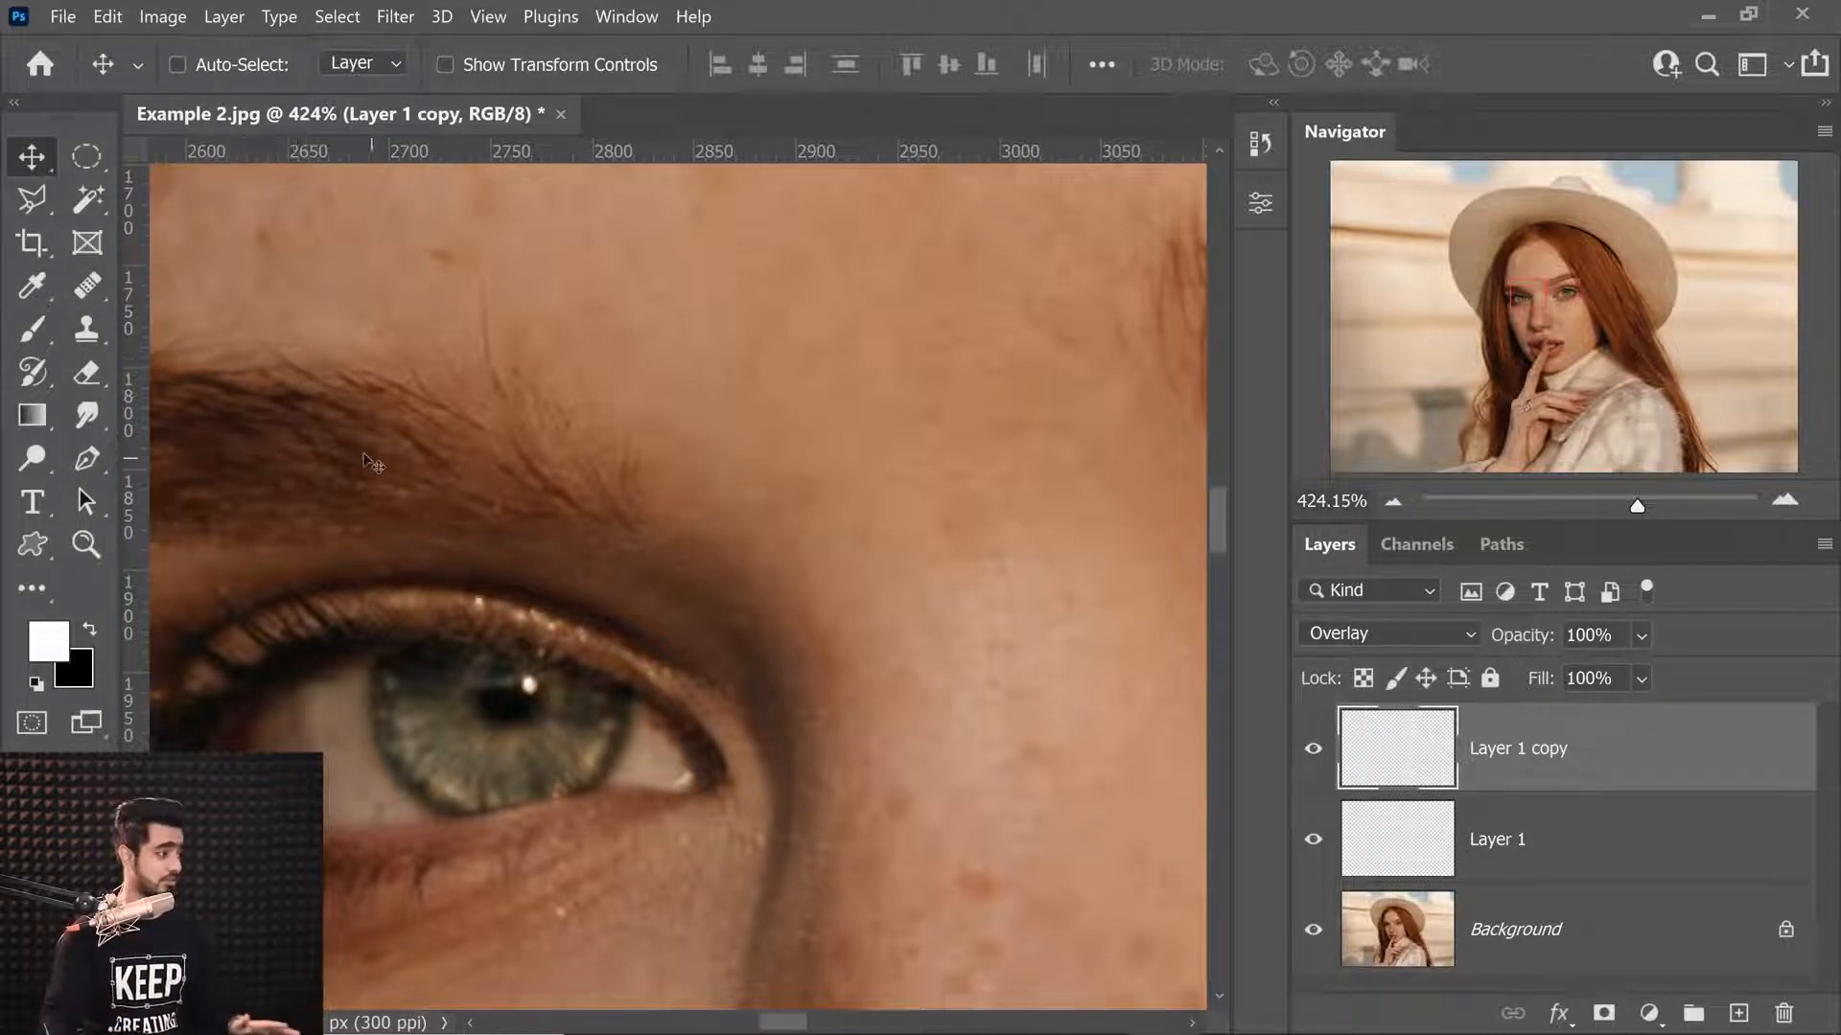
click(86, 372)
mouse_move(504, 582)
mouse_down()
mouse_move(604, 477)
mouse_move(512, 531)
mouse_move(248, 587)
mouse_up()
drag(305, 653, 299, 648)
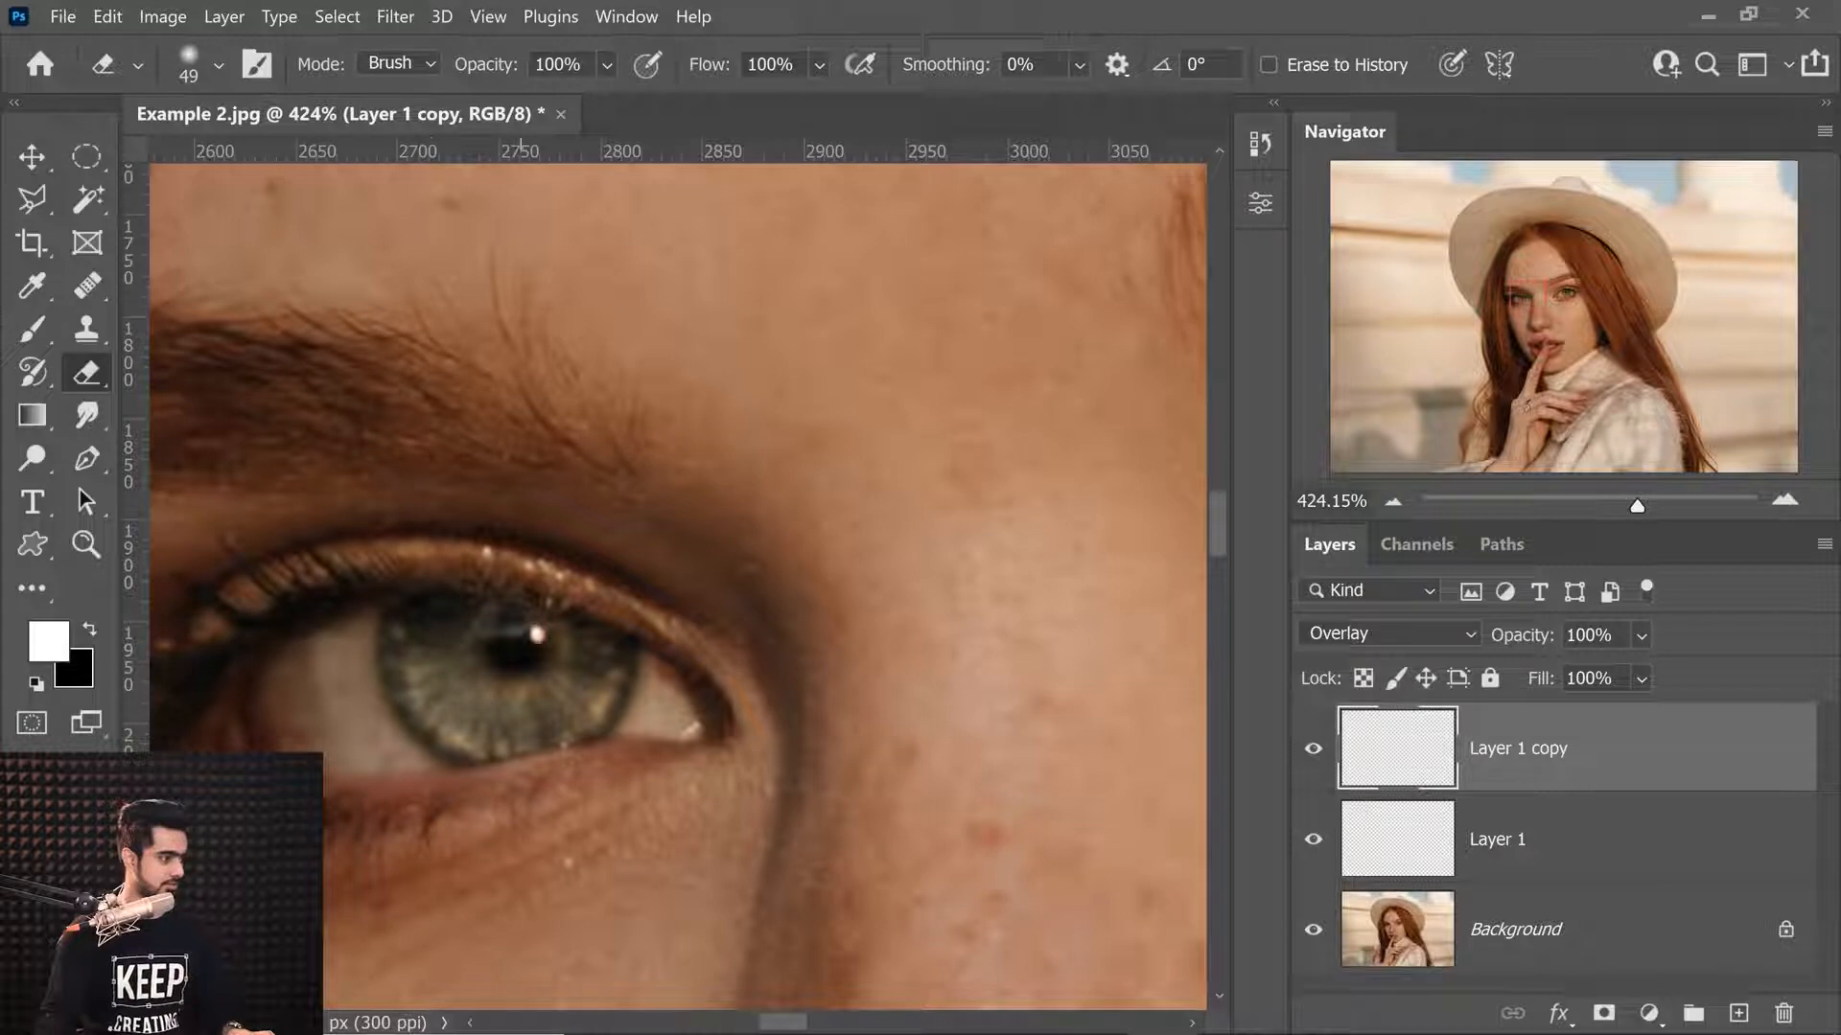
drag(575, 752, 481, 736)
drag(547, 771, 626, 760)
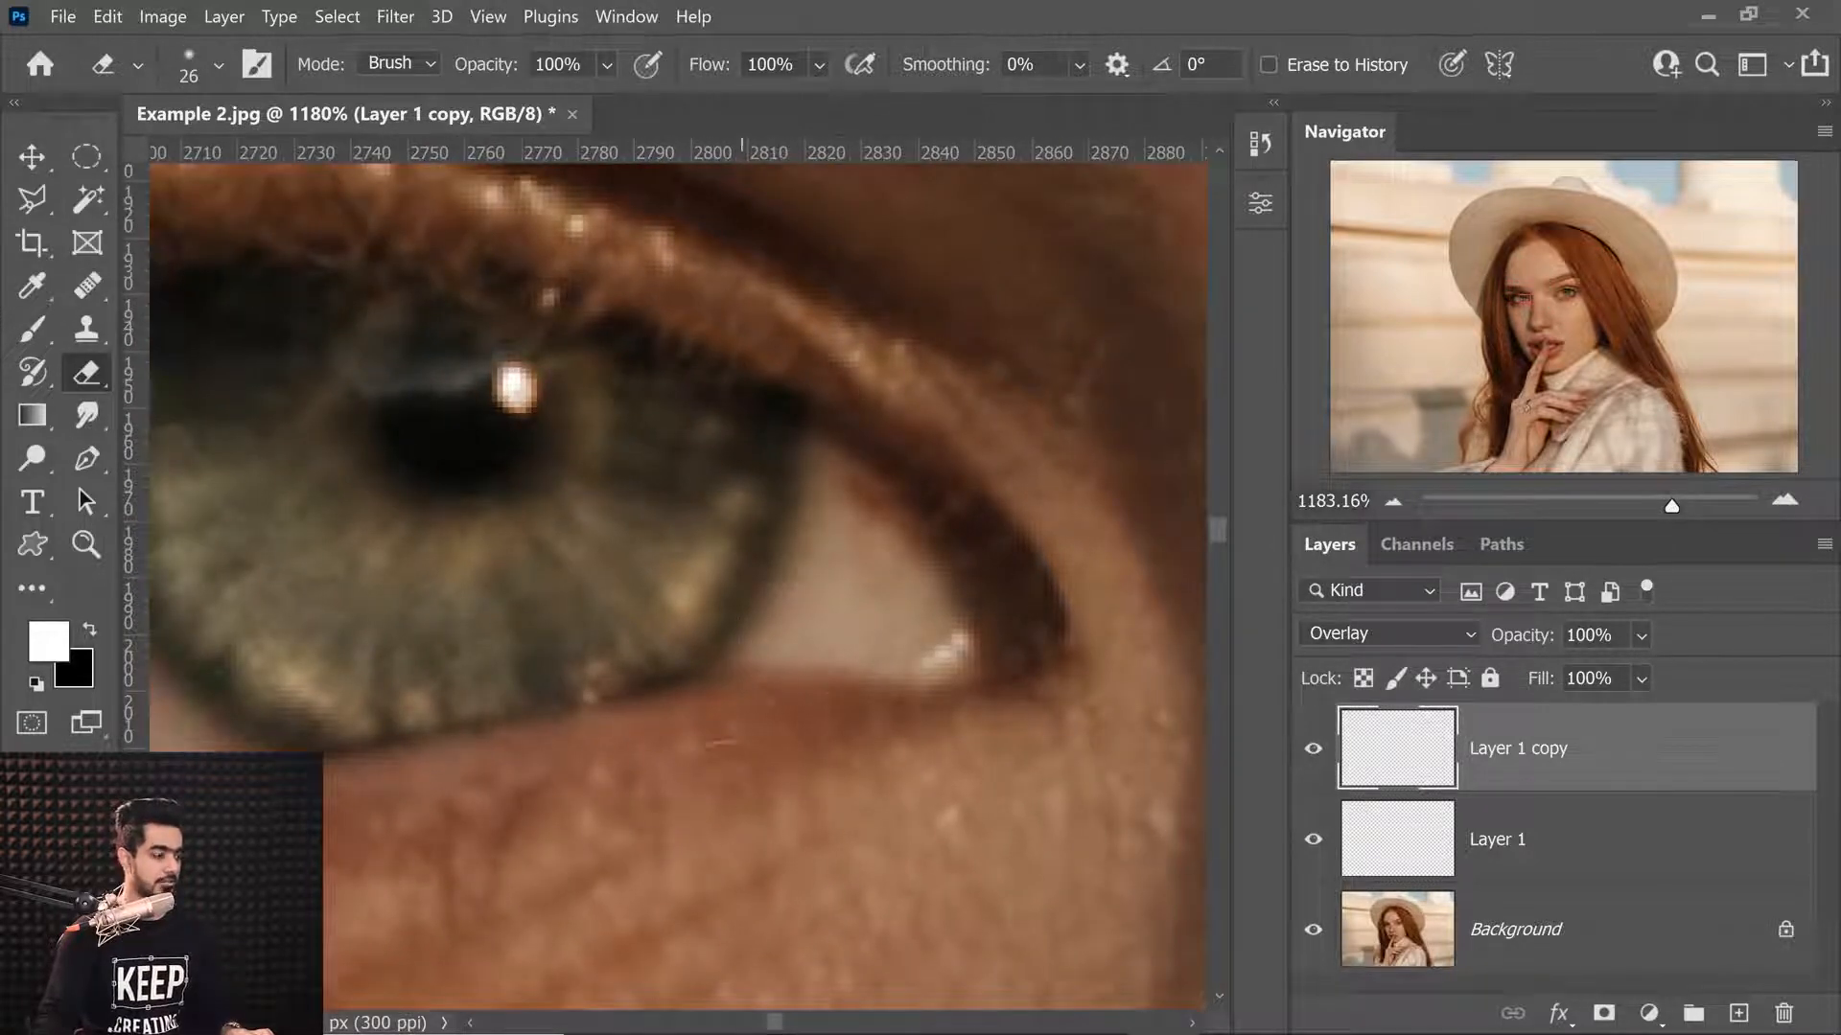
drag(945, 703, 857, 634)
Compare both eyes before and after by hiding and restoring every layer except the Background.
drag(812, 554, 548, 590)
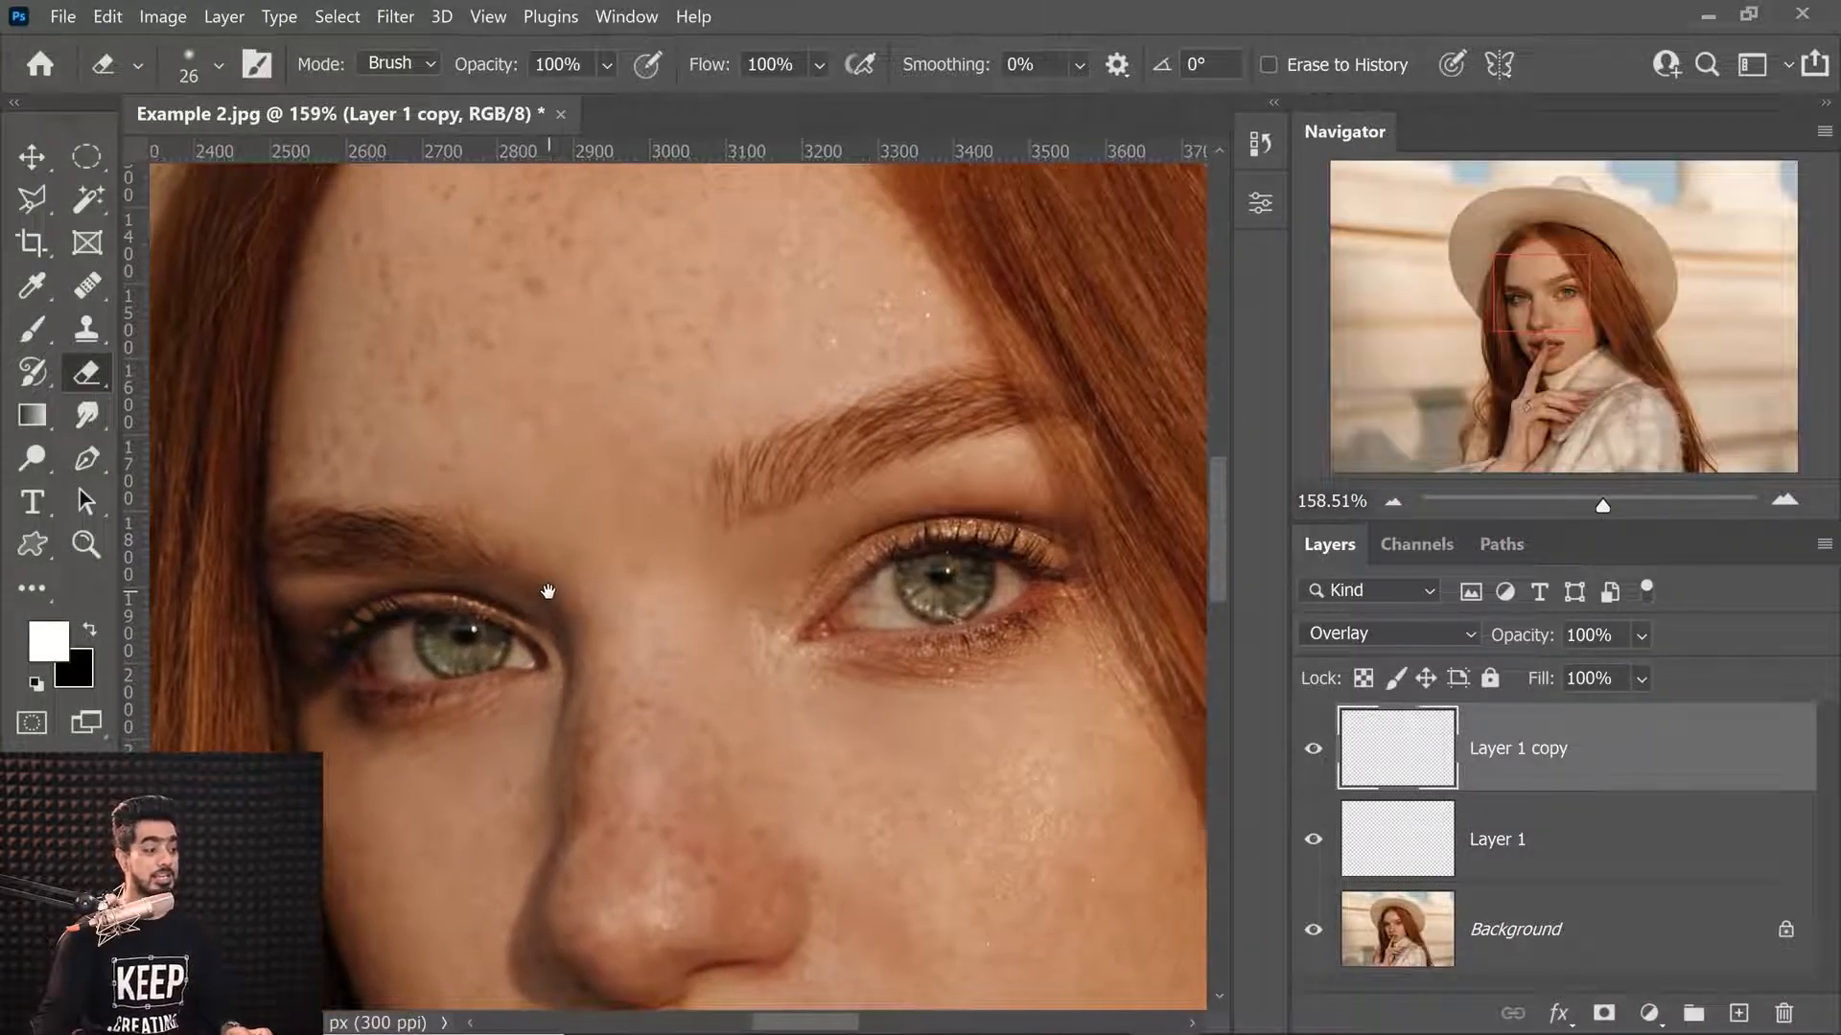
alt+click(1313, 932)
alt+click(1314, 938)
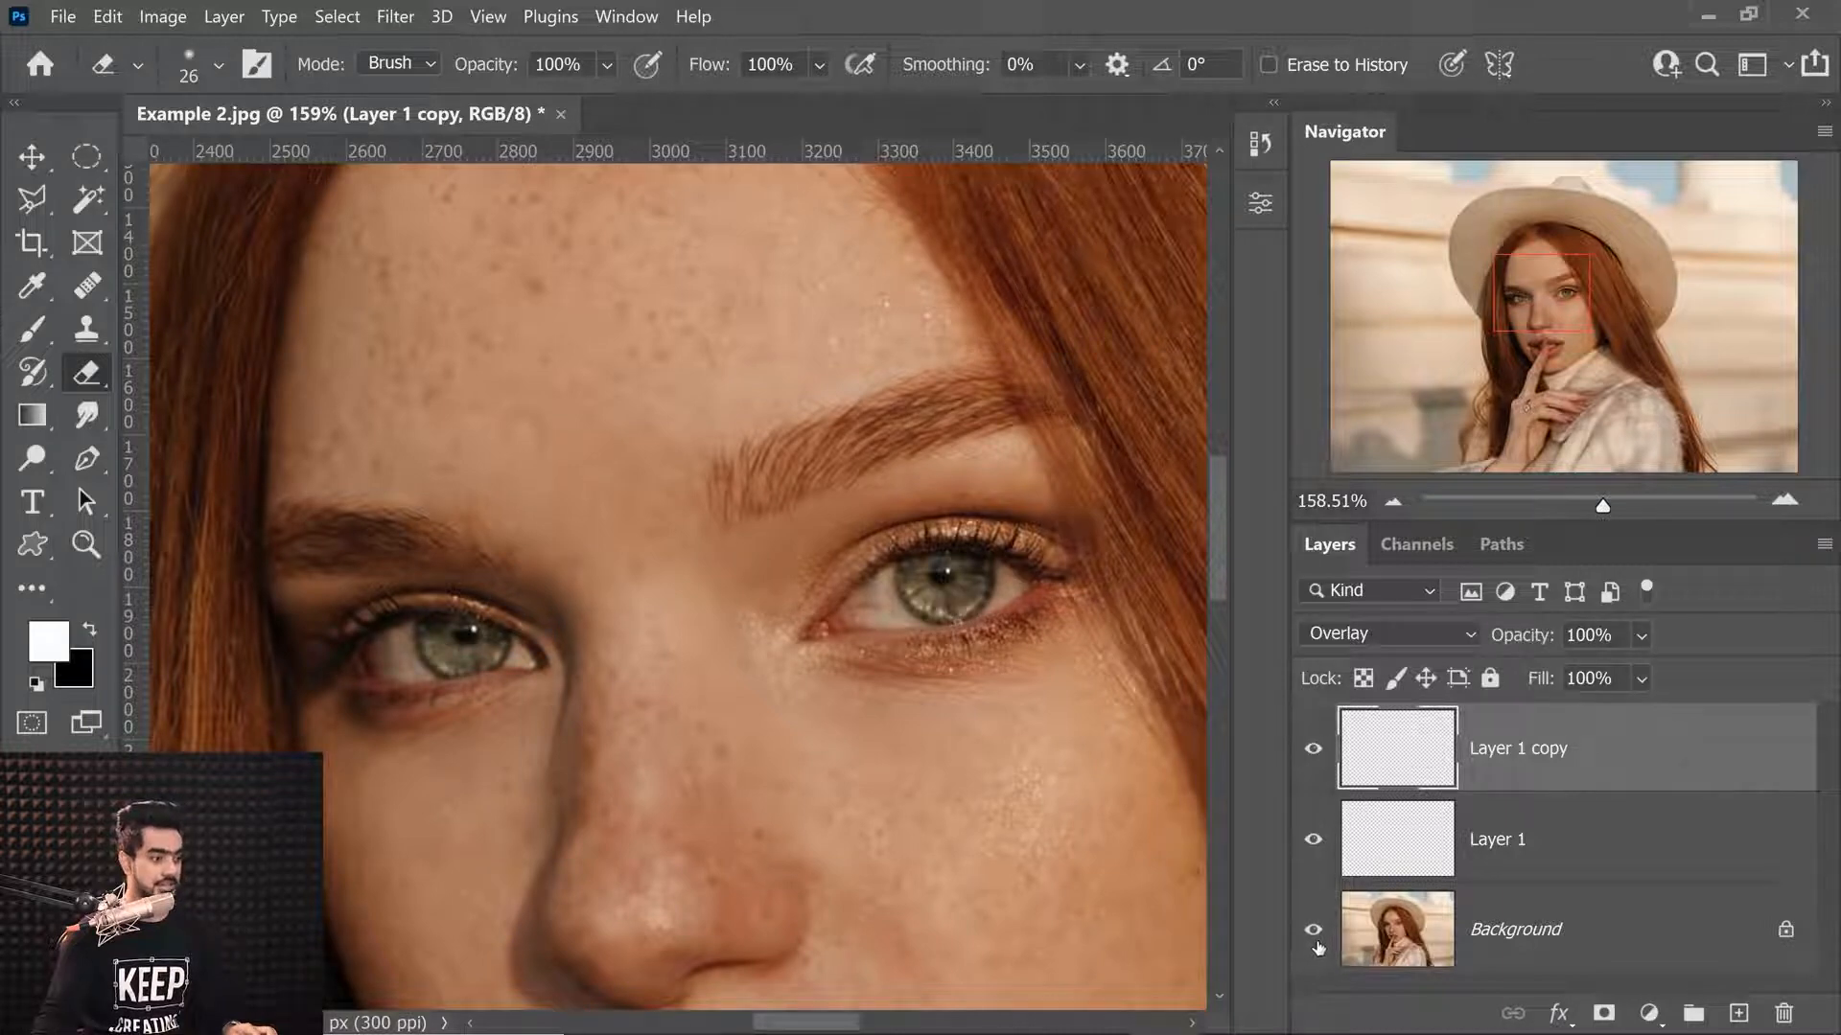
Rename Layer 1 as RE and Layer 1 copy as LE.
click(1510, 848)
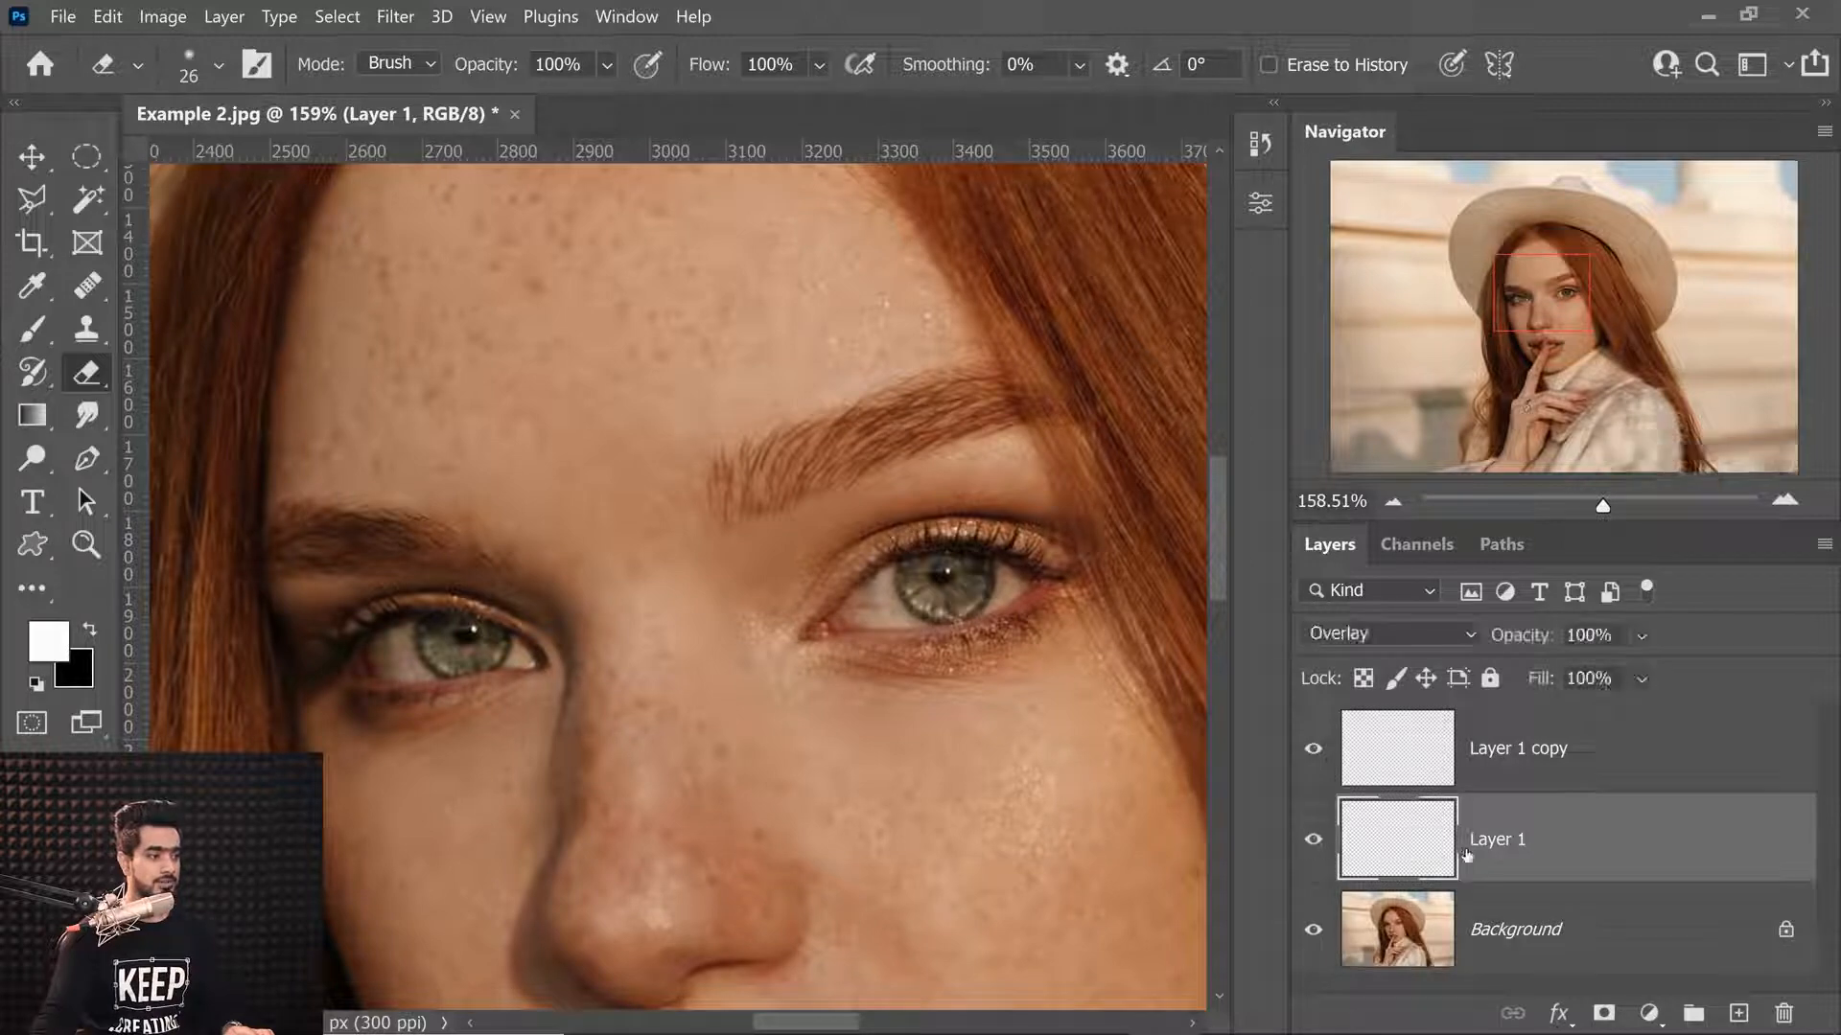
double_click(1510, 849)
text(RE)
double_click(1518, 748)
text(LE)
key(Return)
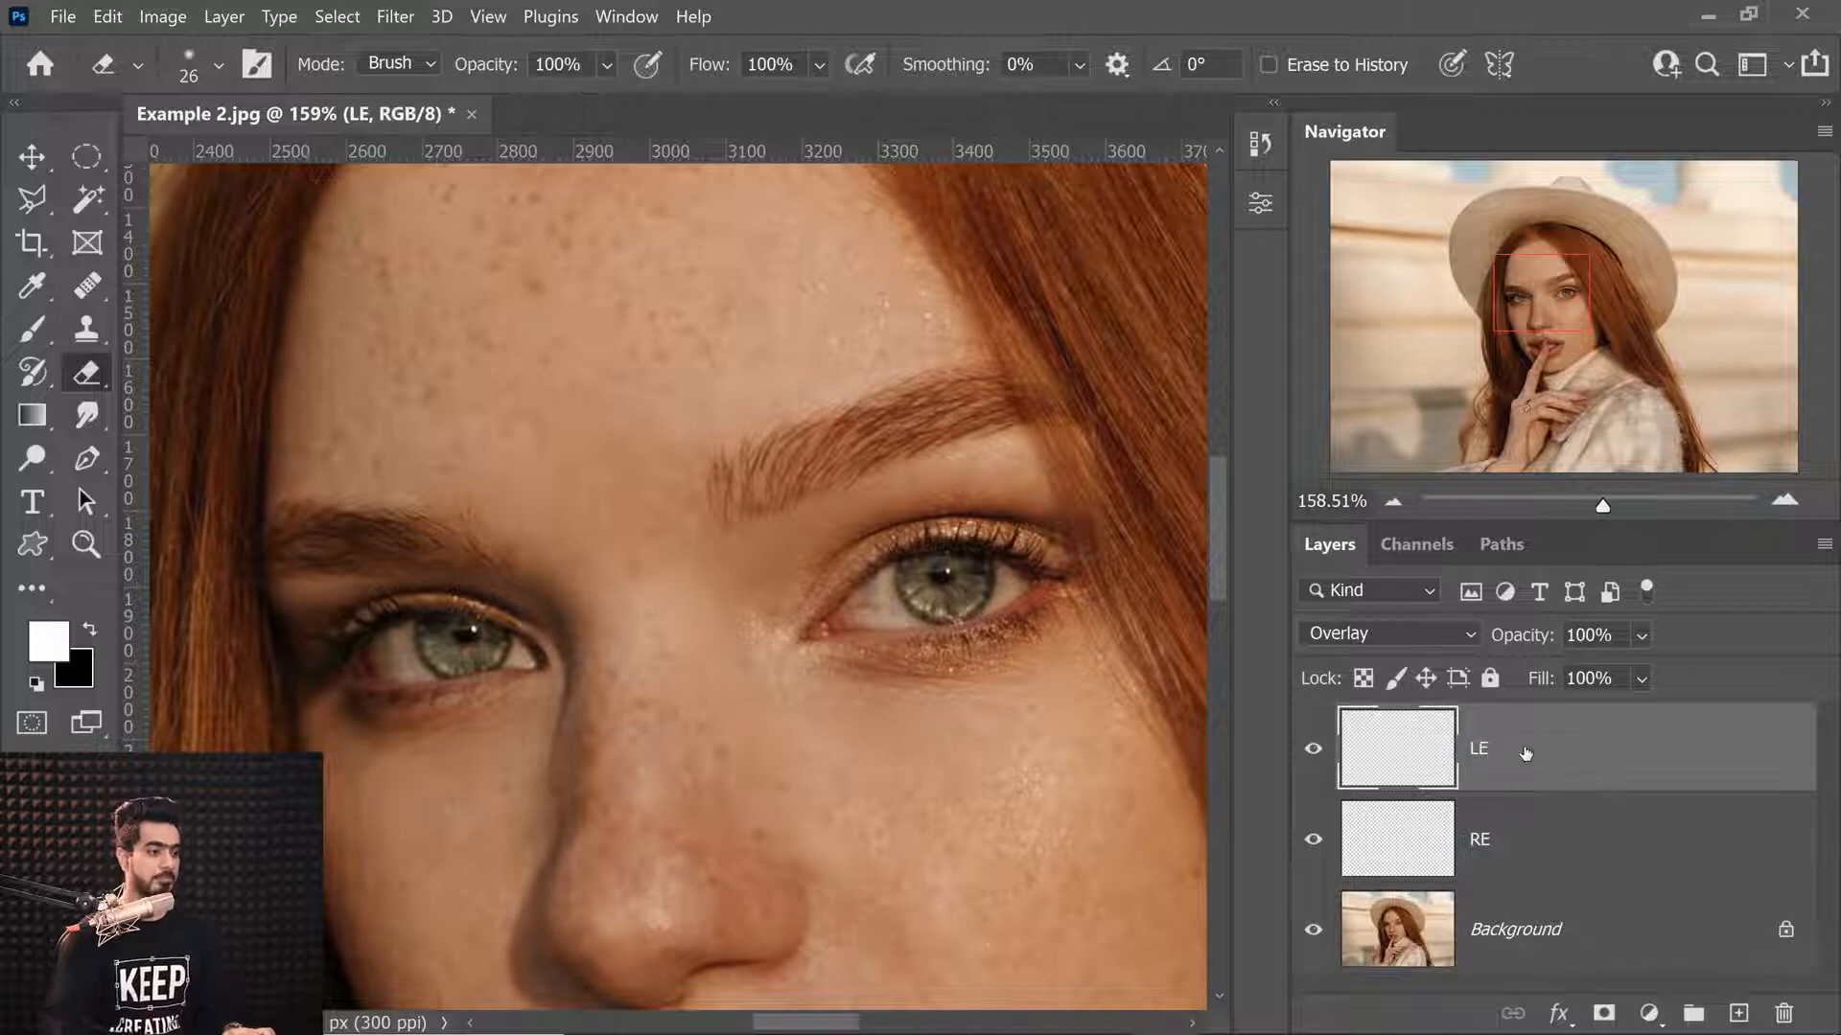
Group the LE and RE layers and name the group Kicker Light Method 1.
shift+click(1577, 844)
key(ctrl+g)
double_click(1427, 722)
text(Kicke)
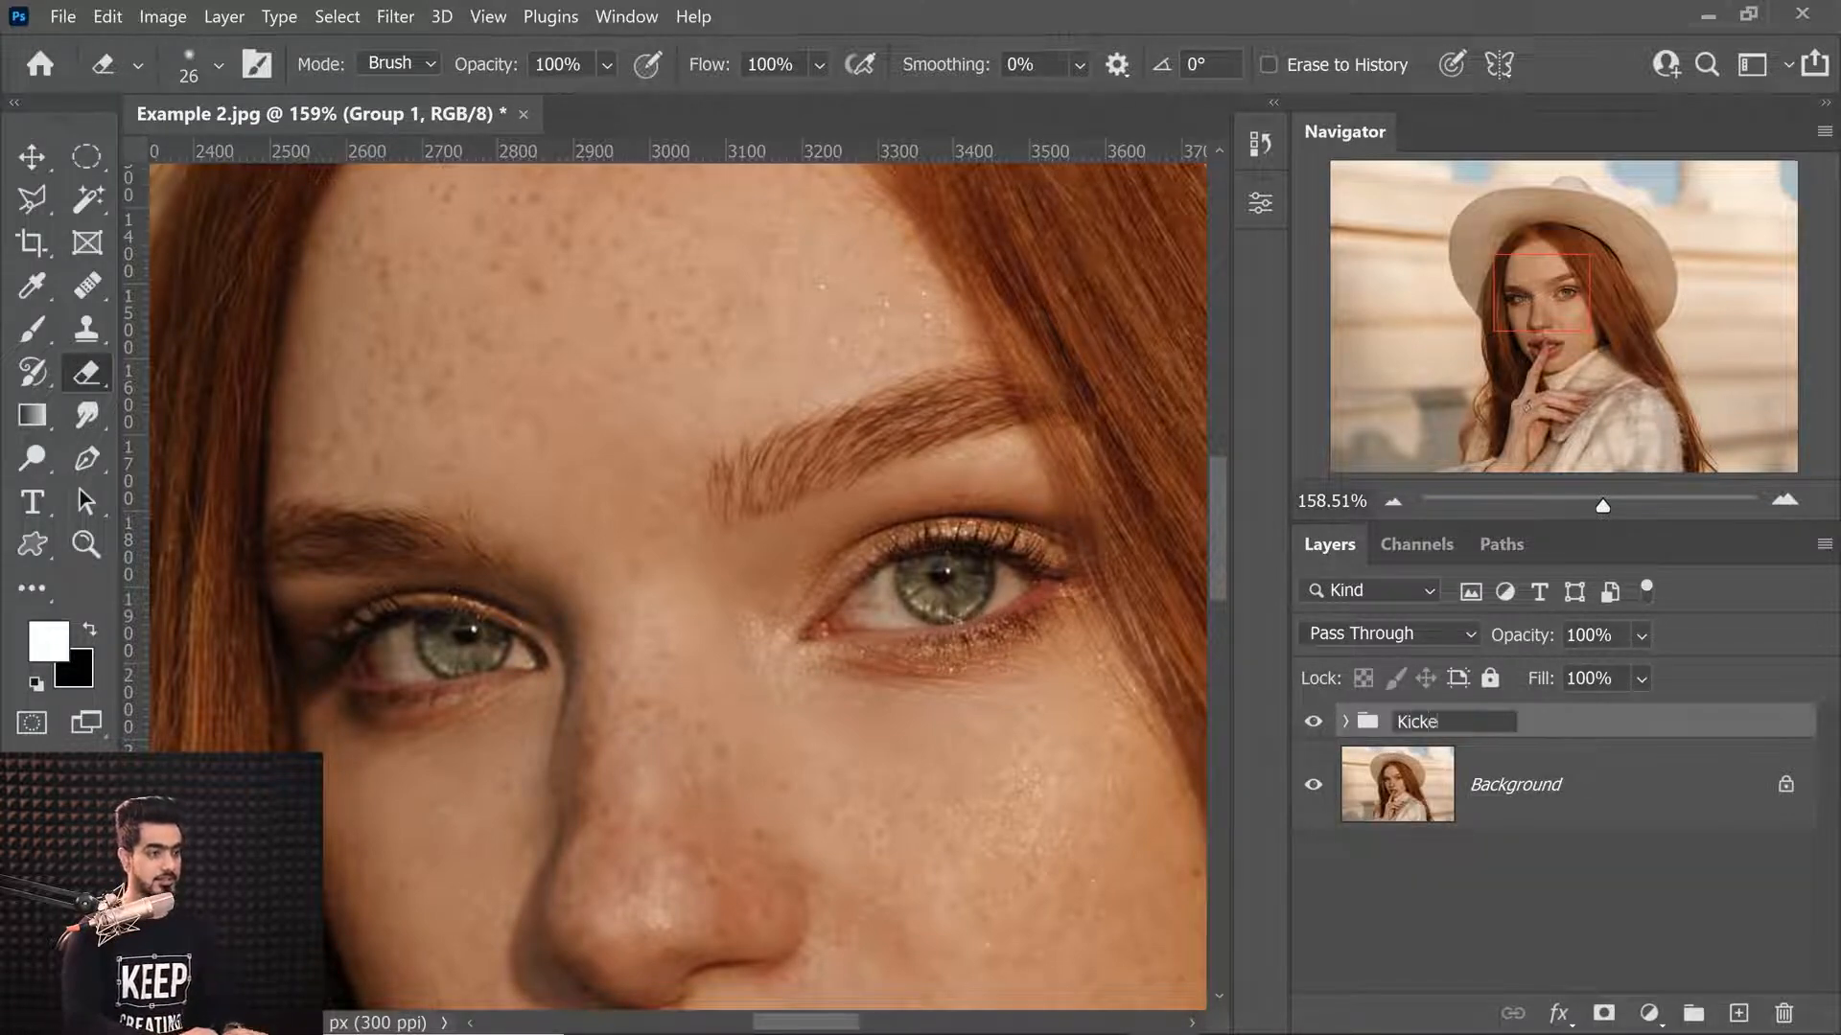
text(r Light Method 1)
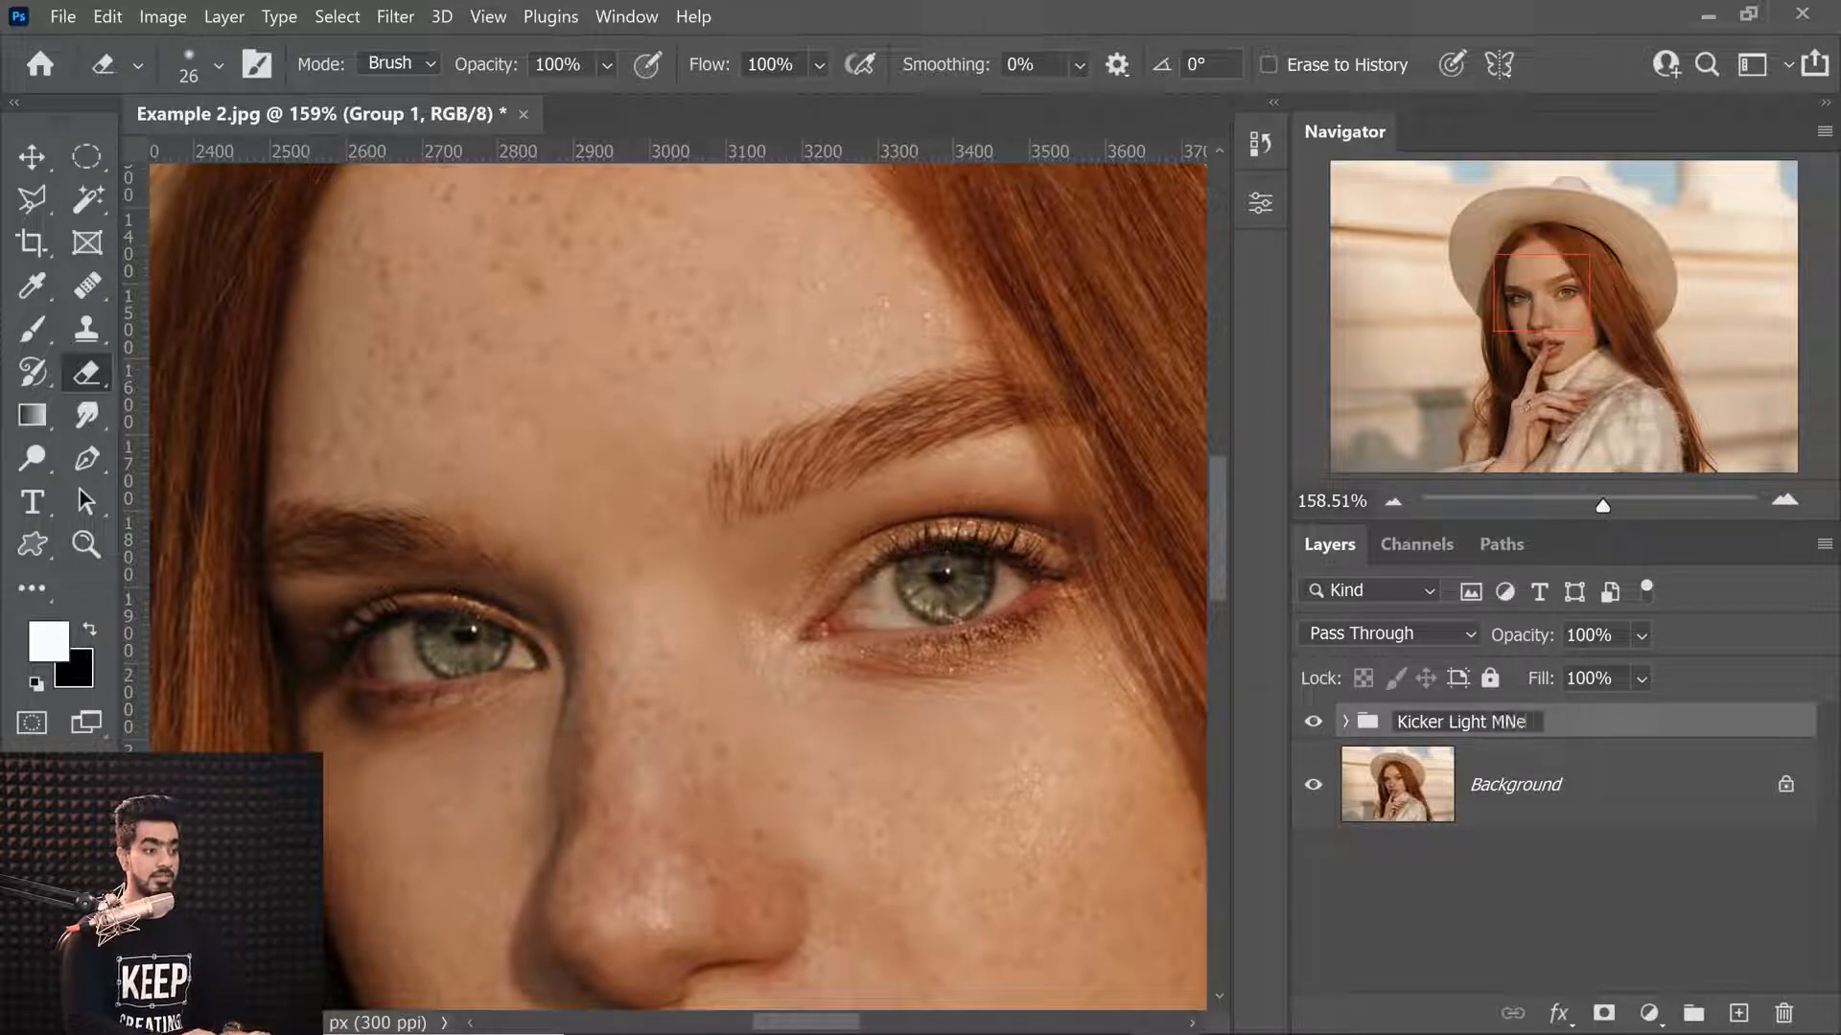
key(Return)
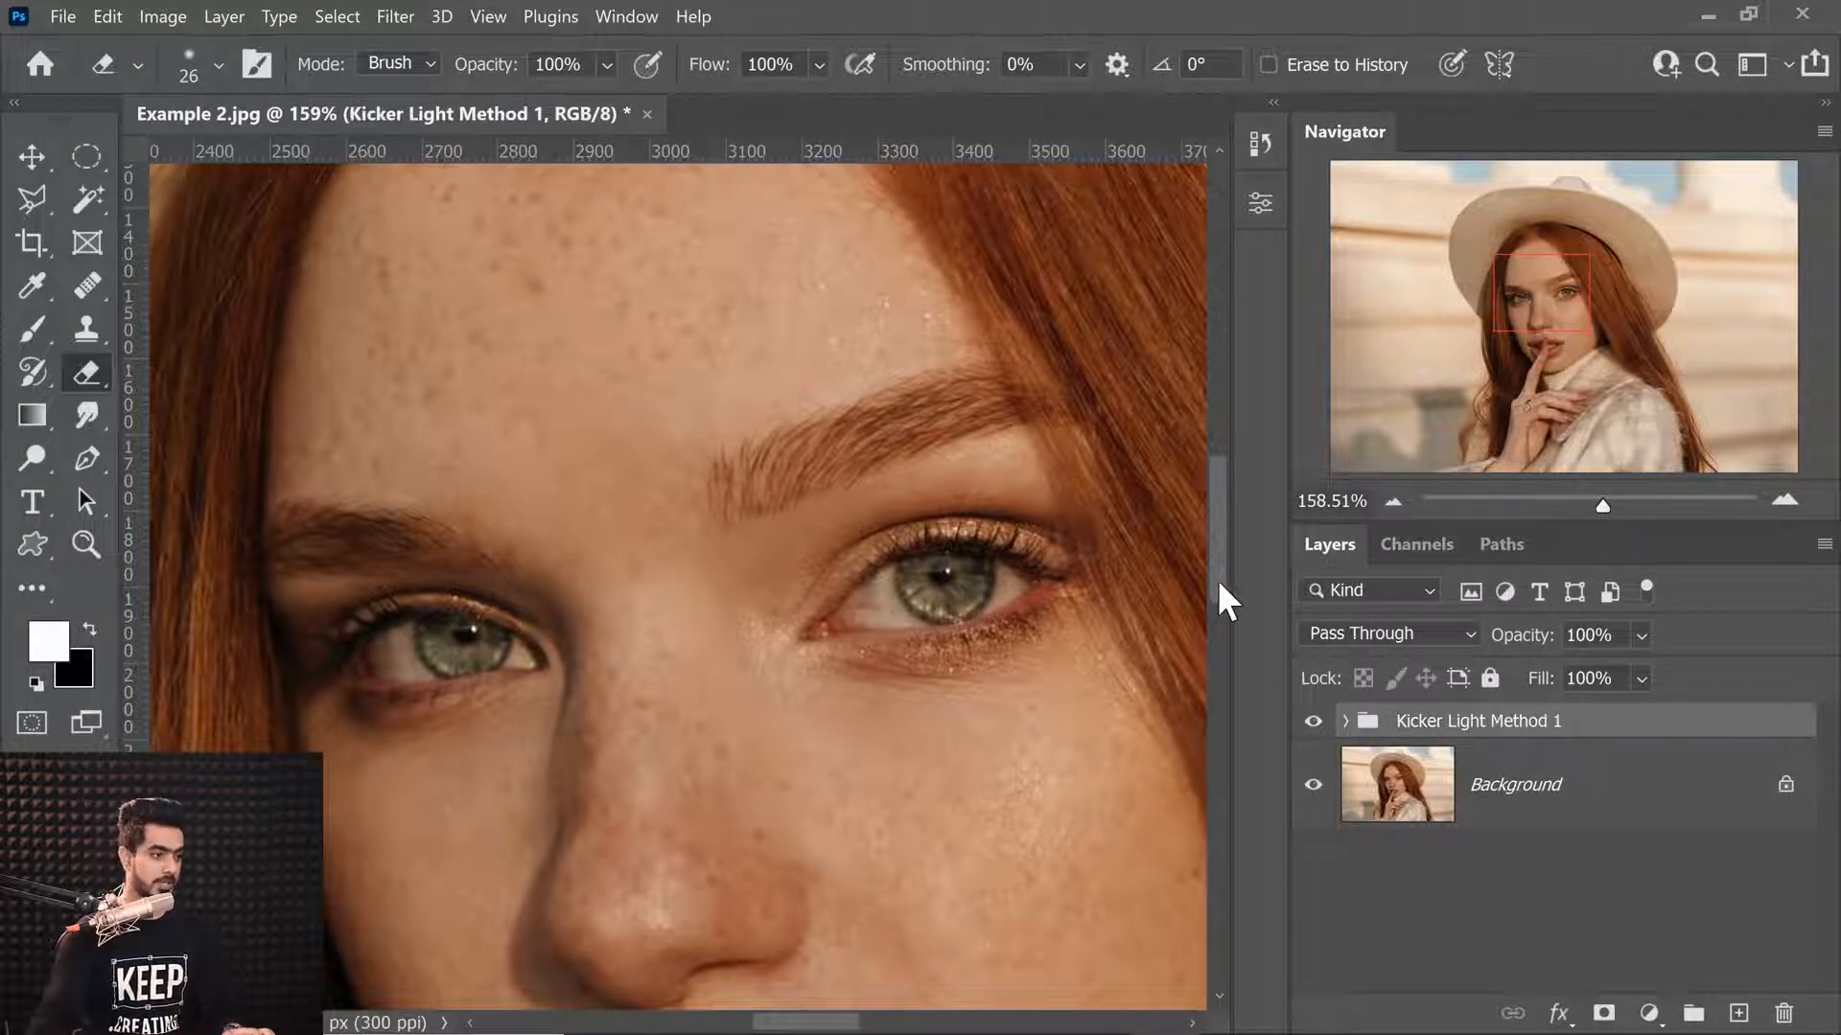
Check the eyes with the Kicker Light Method 1 group hidden and shown, and duplicate the group to strengthen the glow.
click(1312, 720)
click(1312, 722)
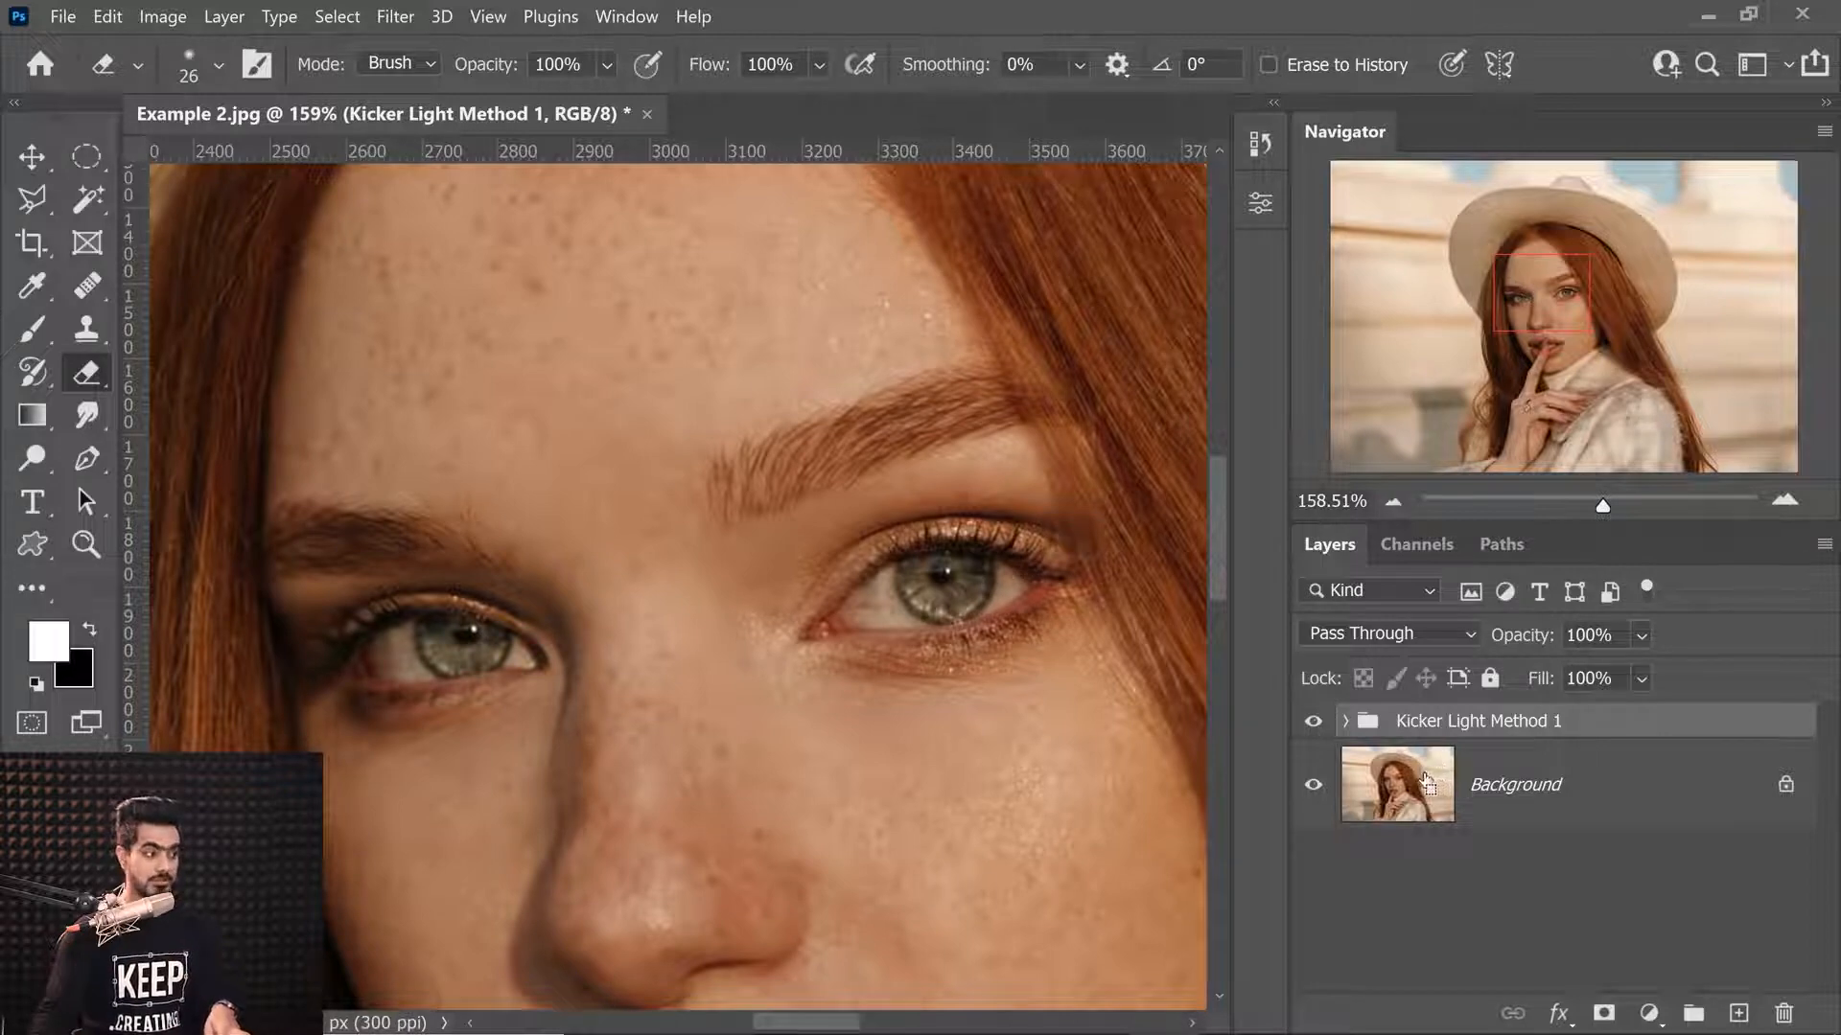
key(ctrl+j)
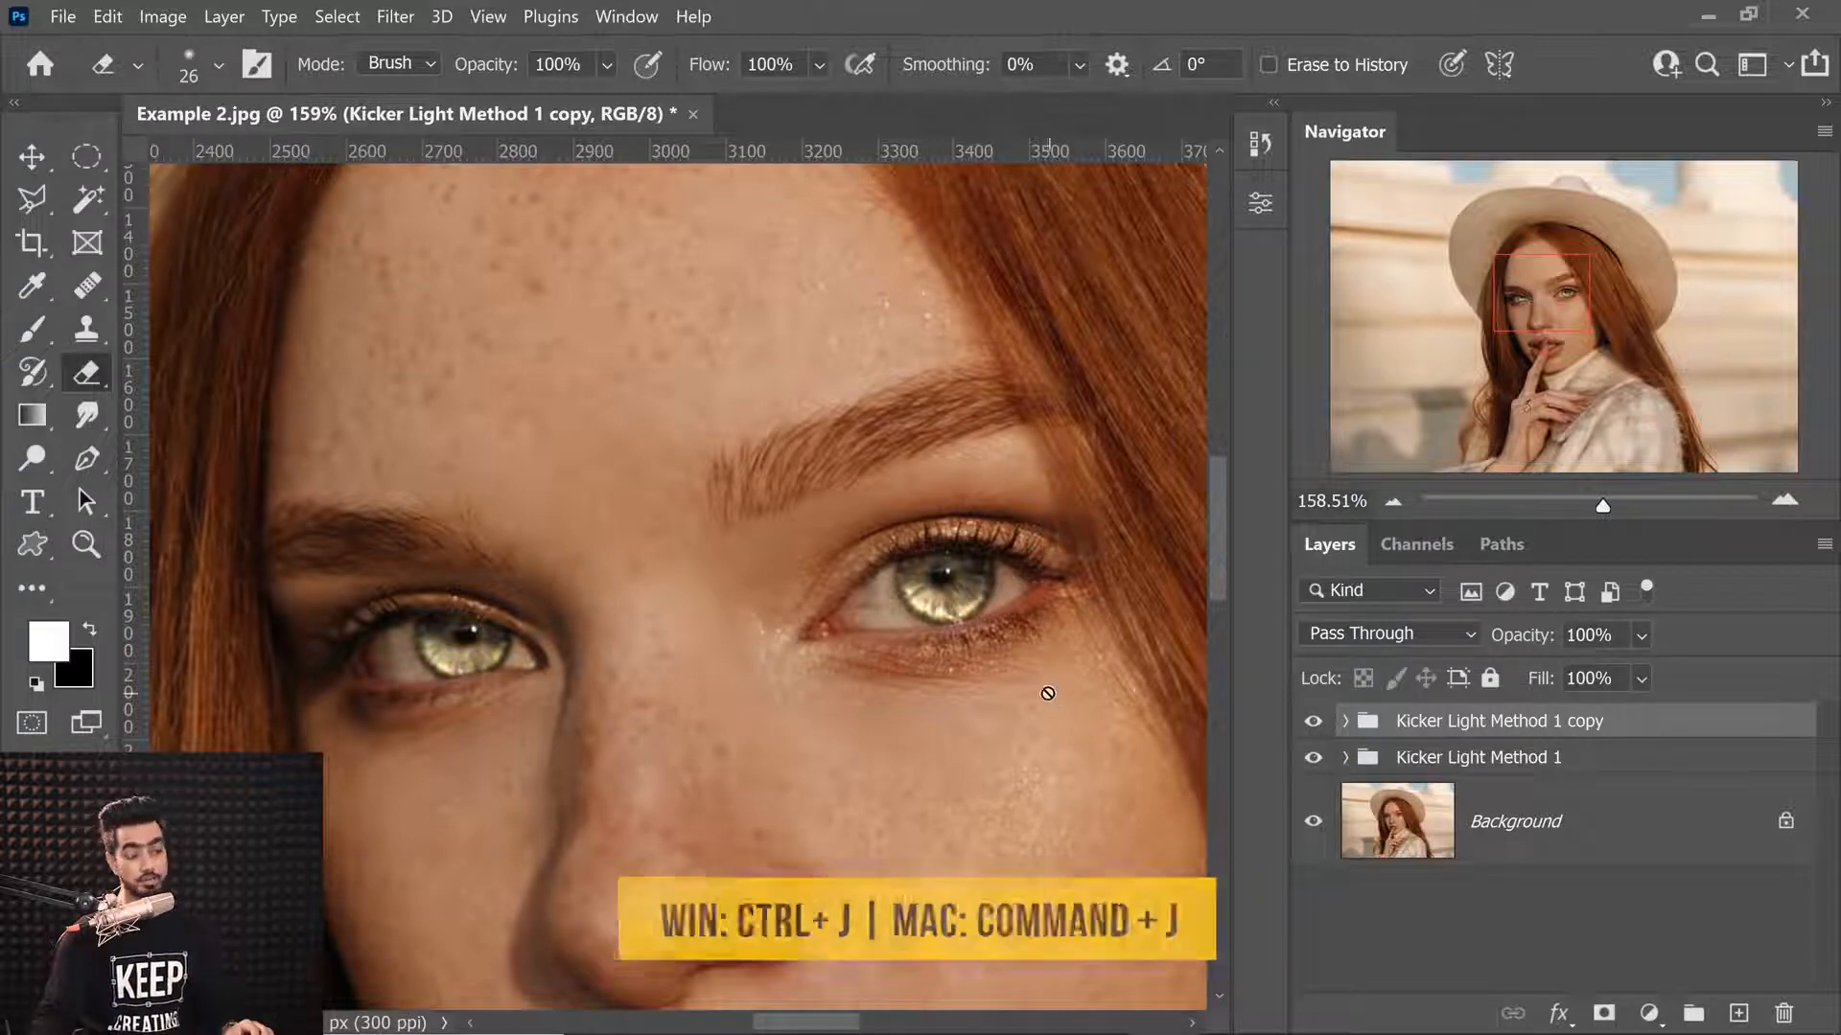
Undo the group duplication, compare the eyes with and without the Kicker Light Method 1 group, and leave the group hidden.
key(ctrl+z)
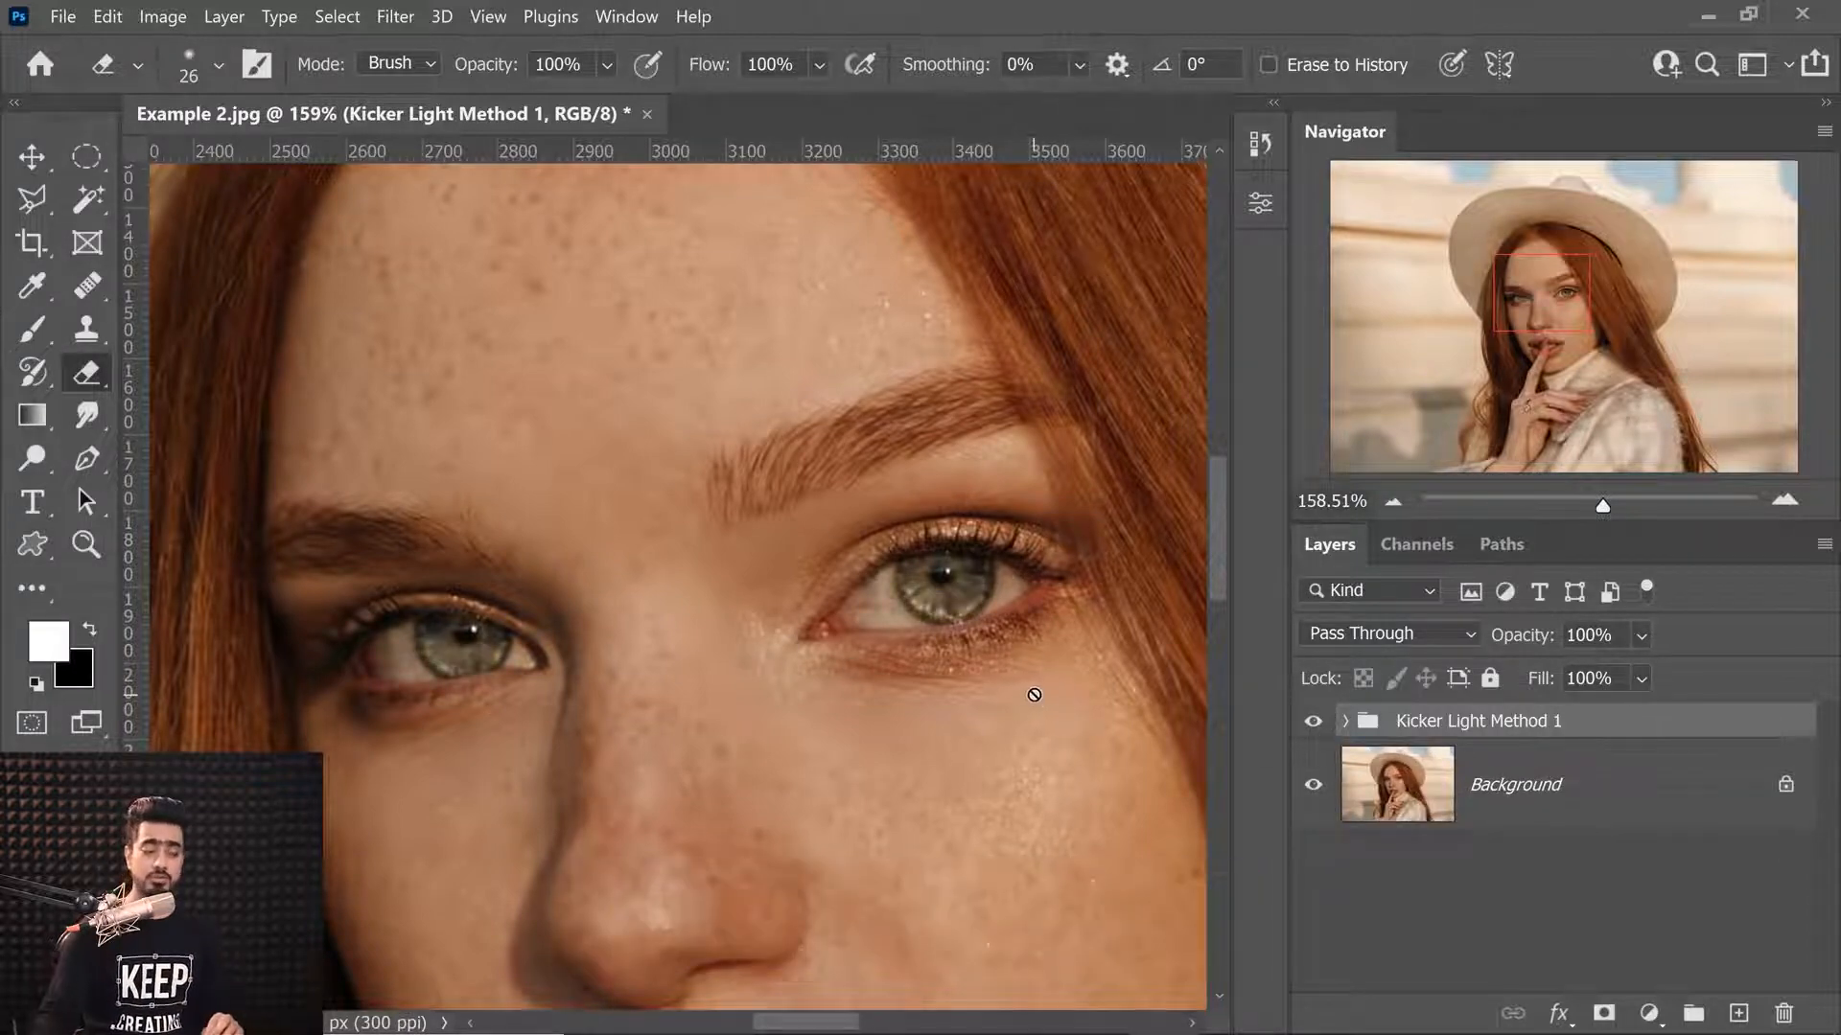
drag(1532, 645, 1581, 642)
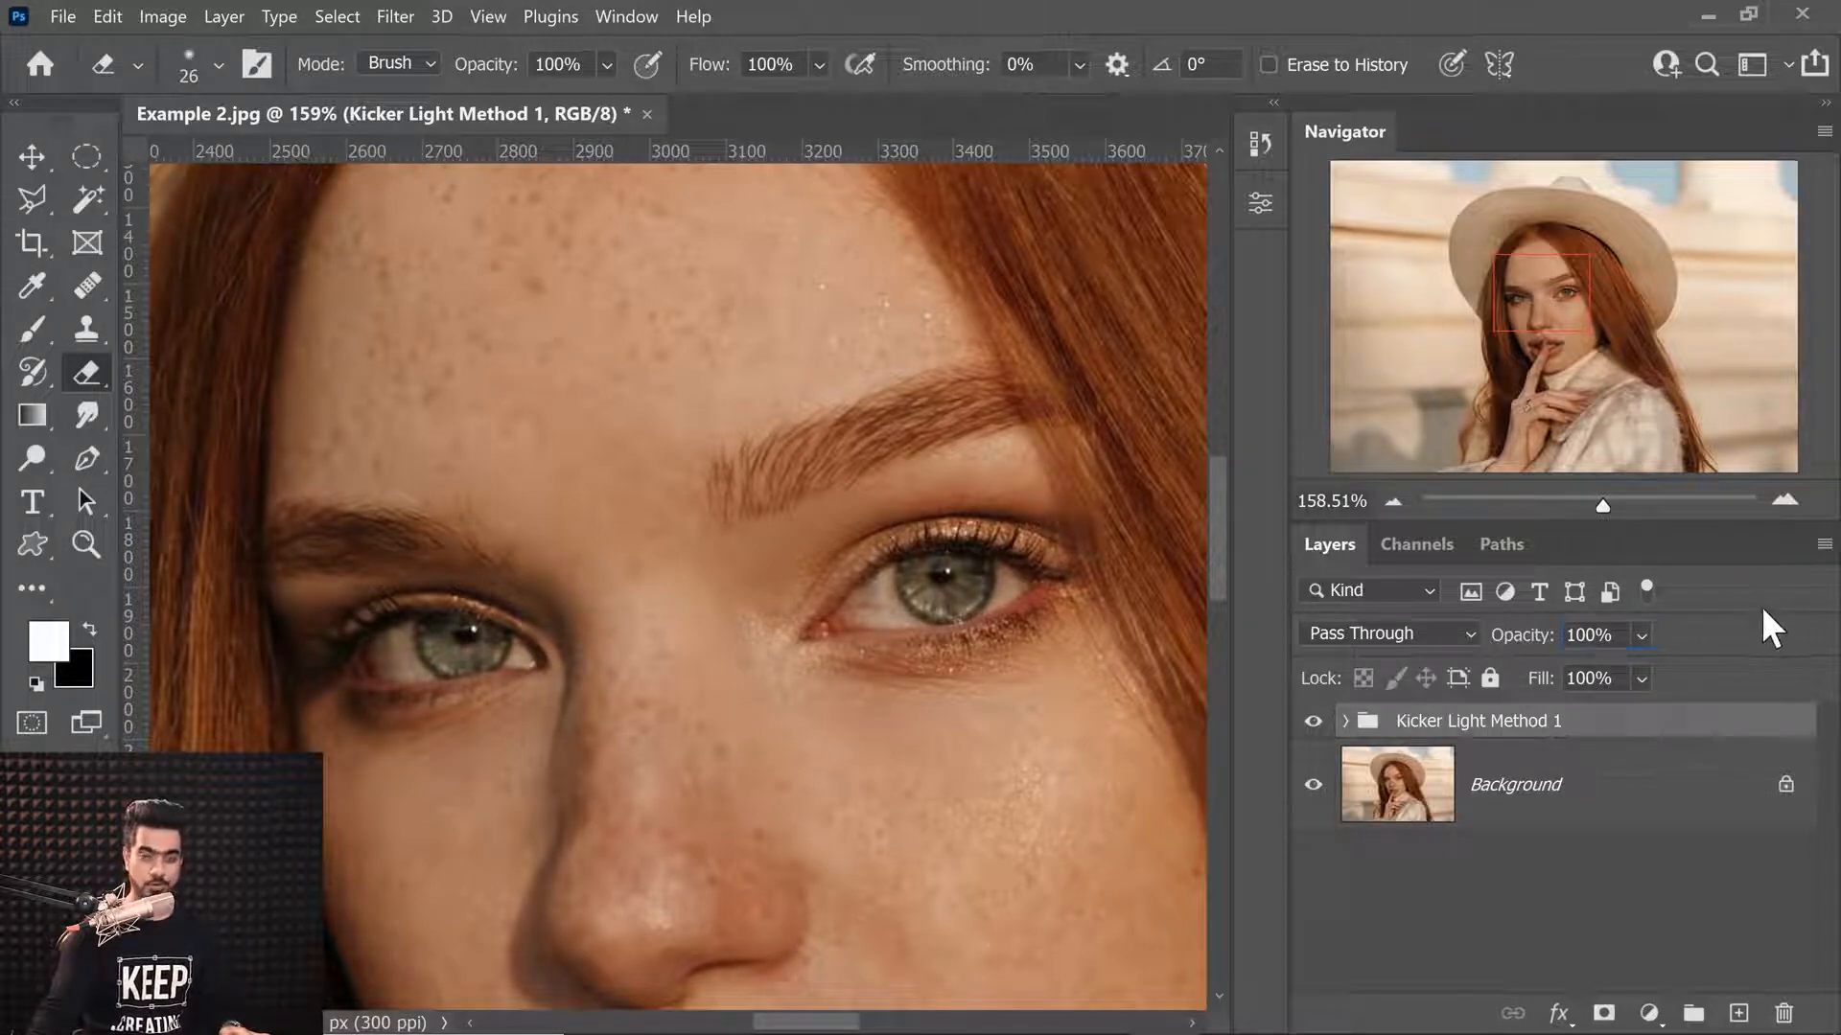
click(1313, 723)
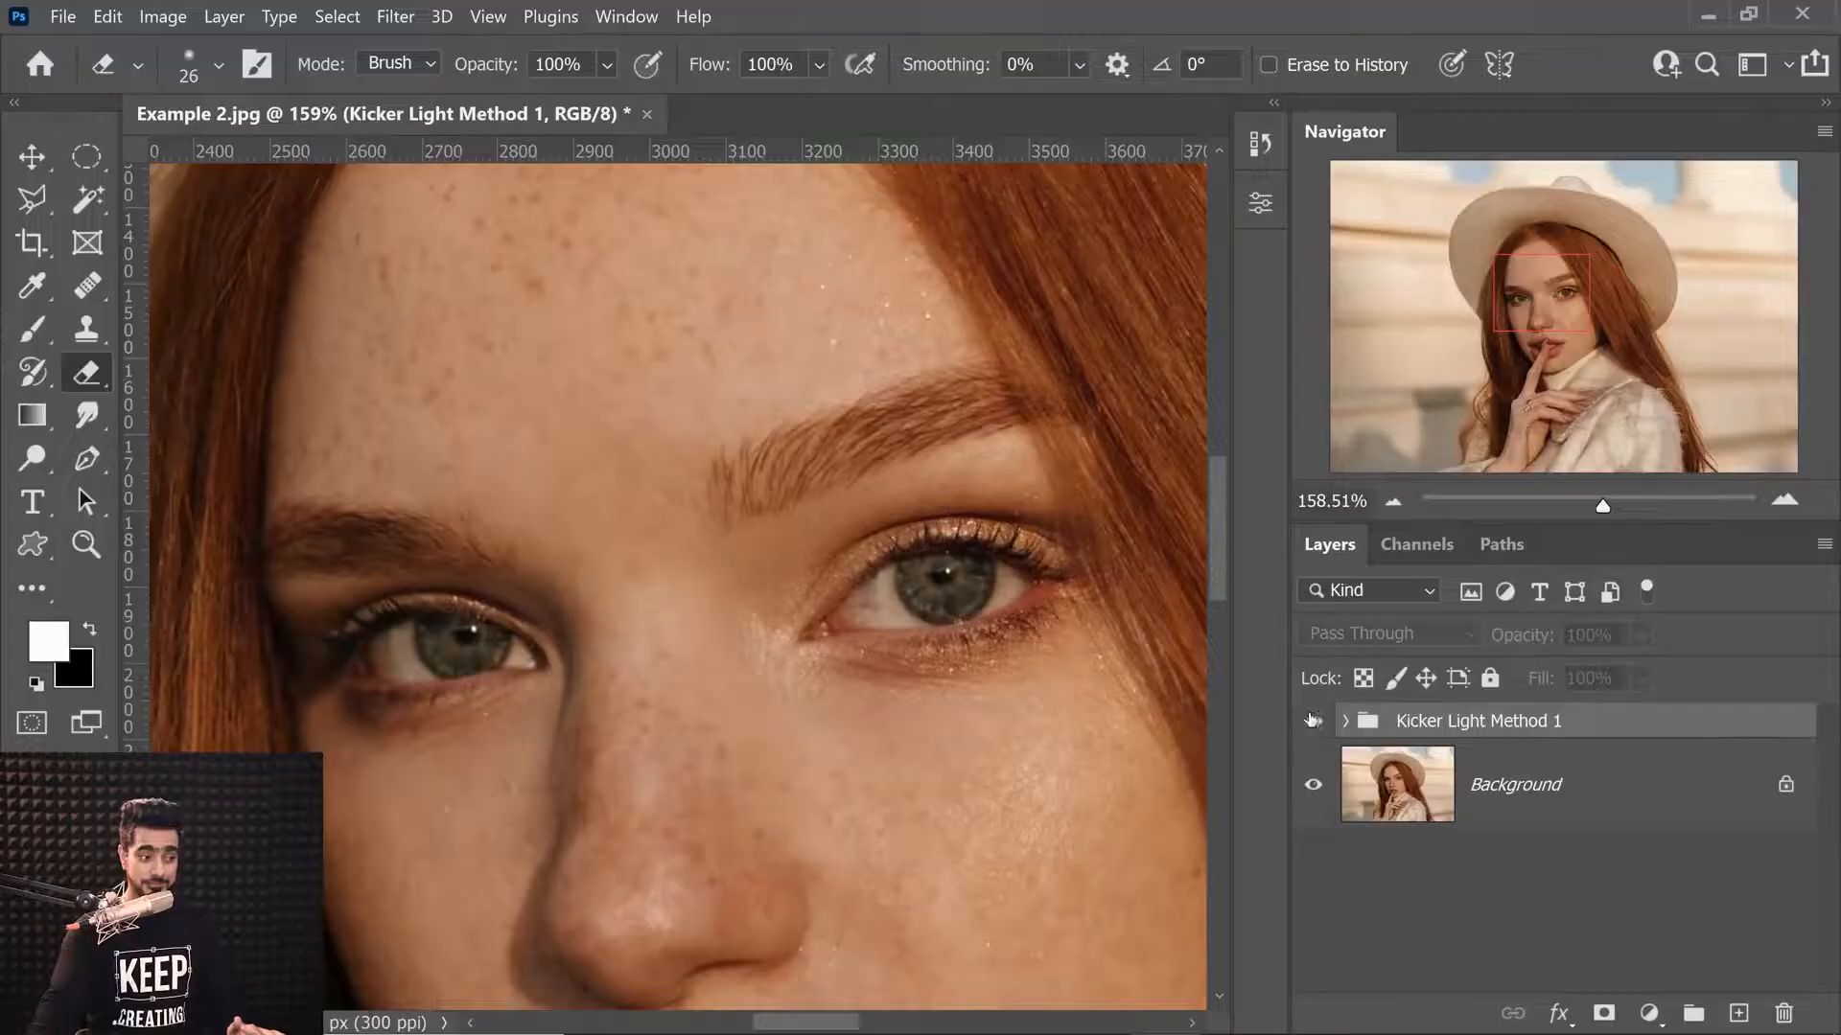
click(1314, 721)
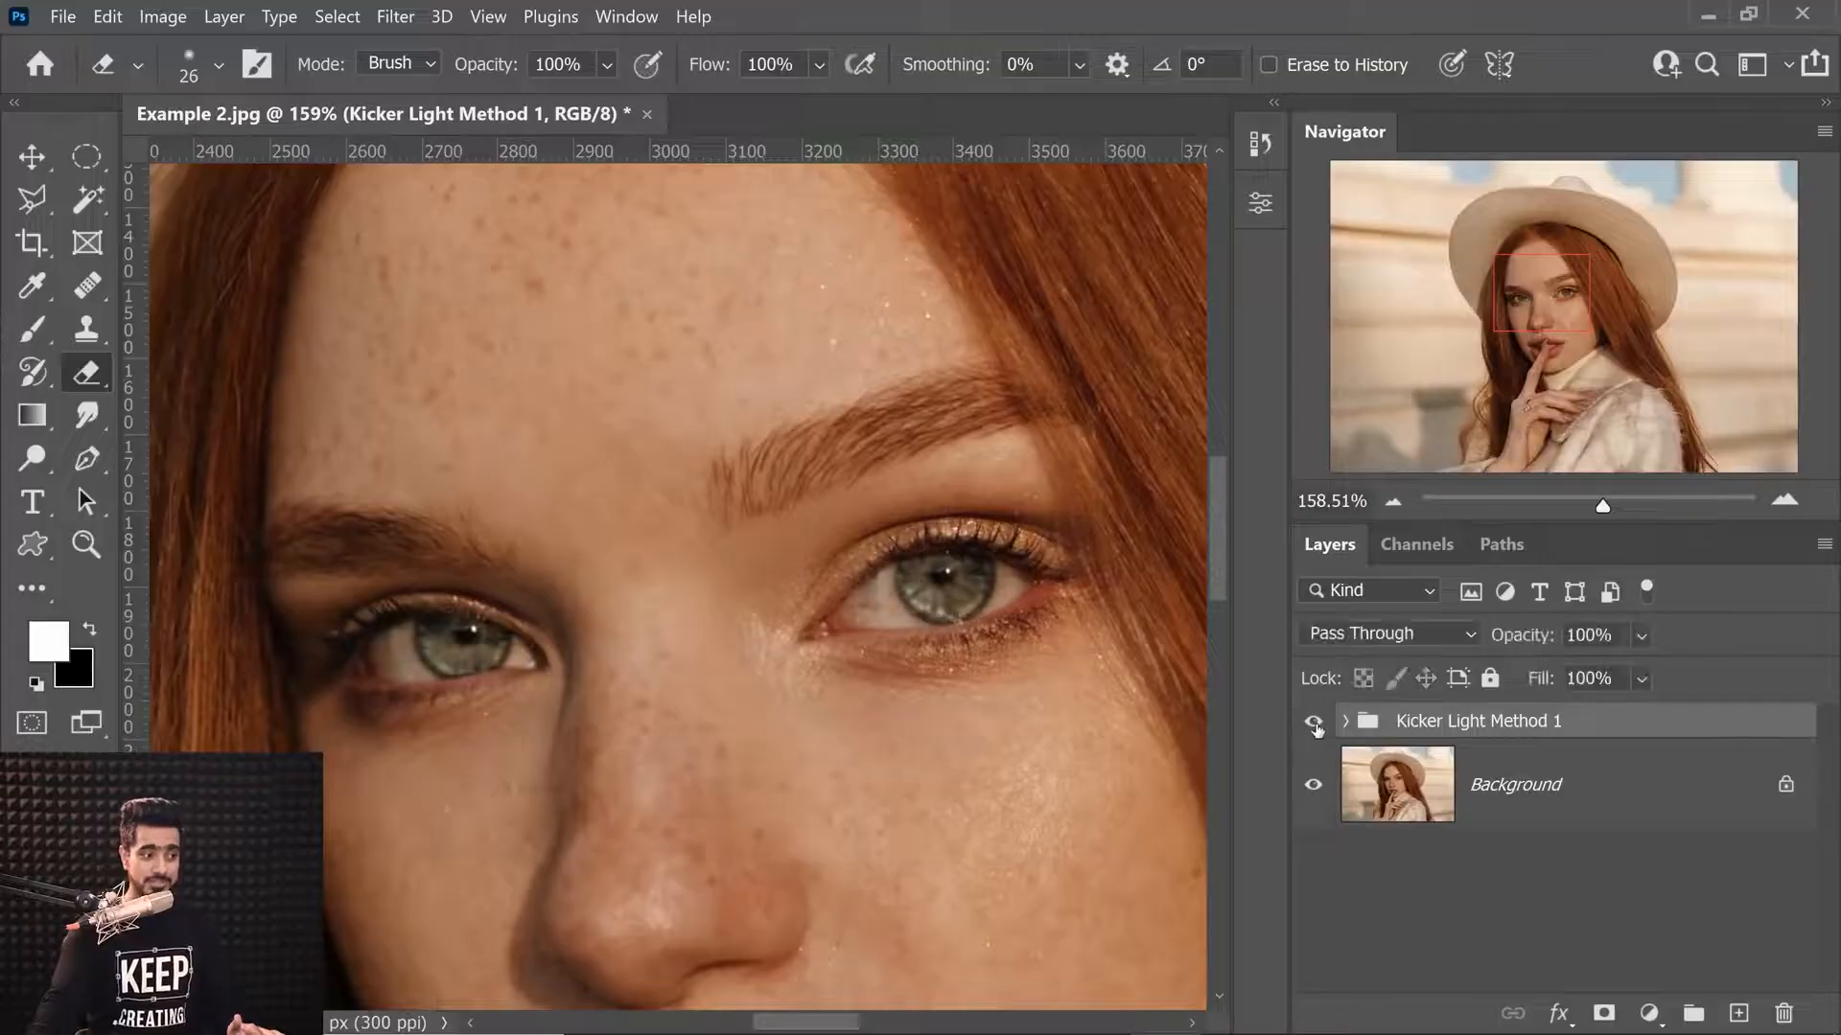
click(1314, 729)
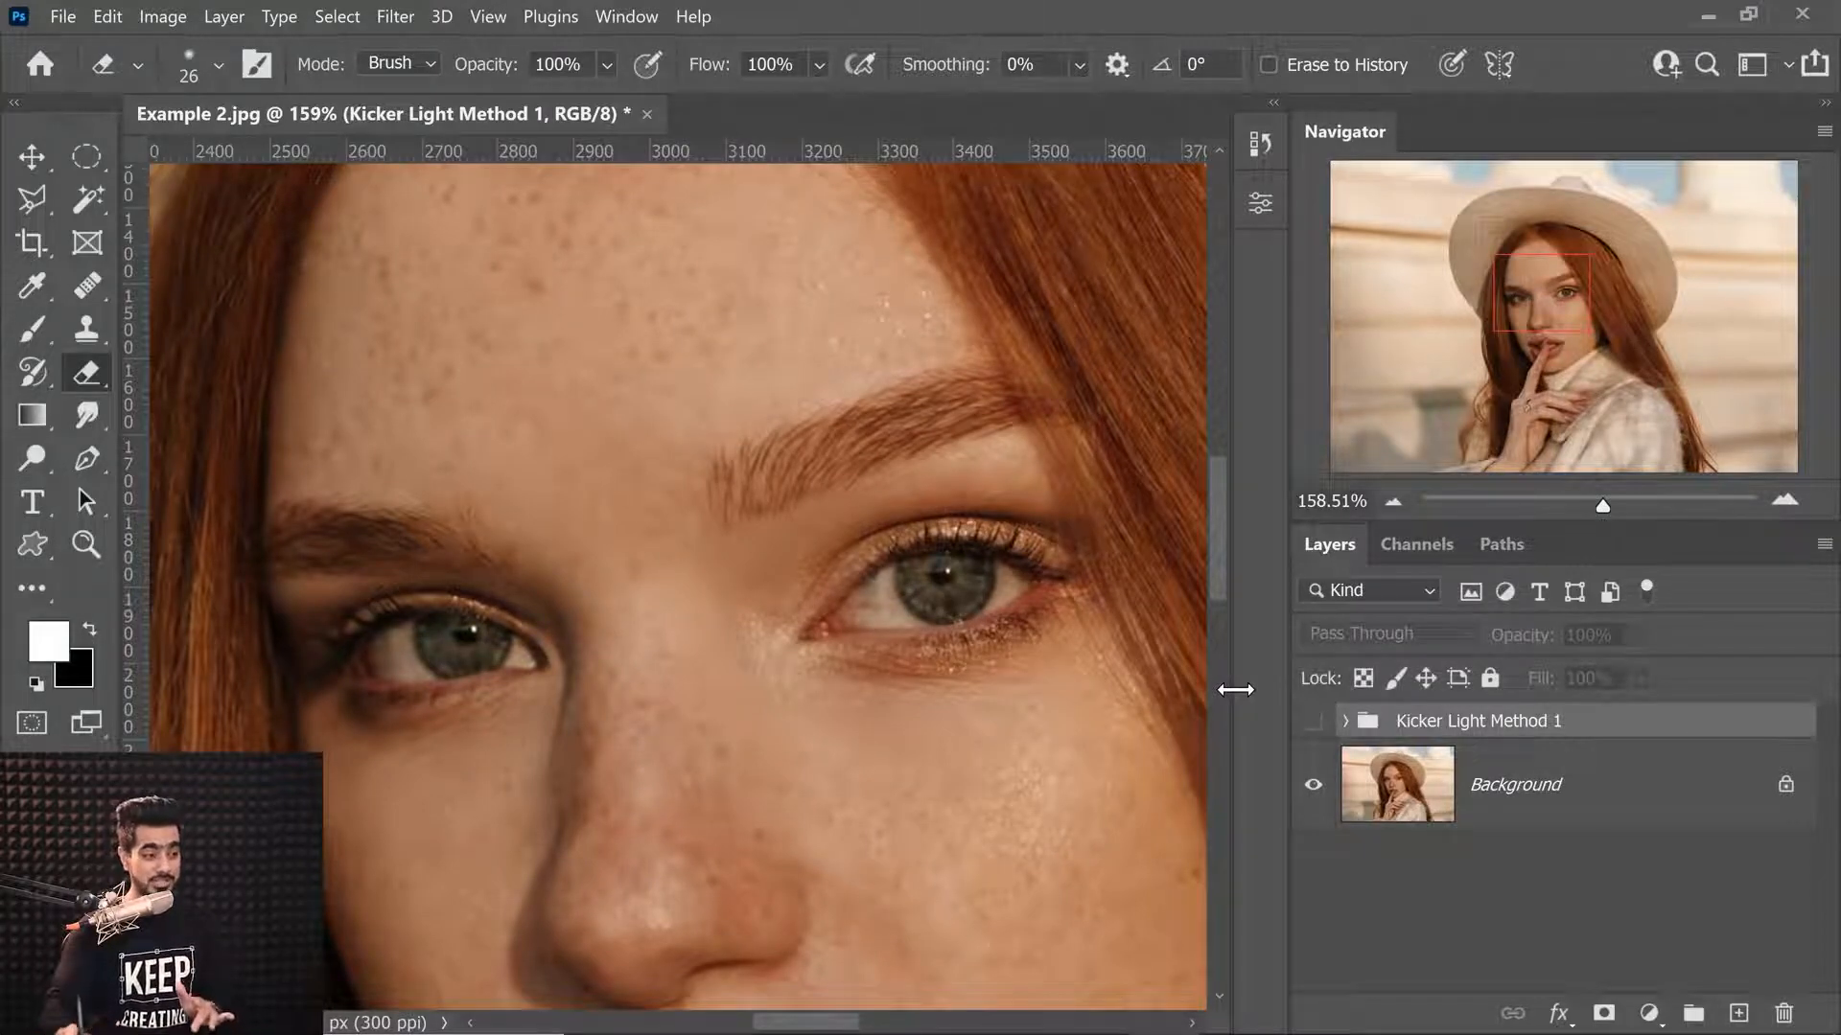
click(1317, 730)
click(1320, 736)
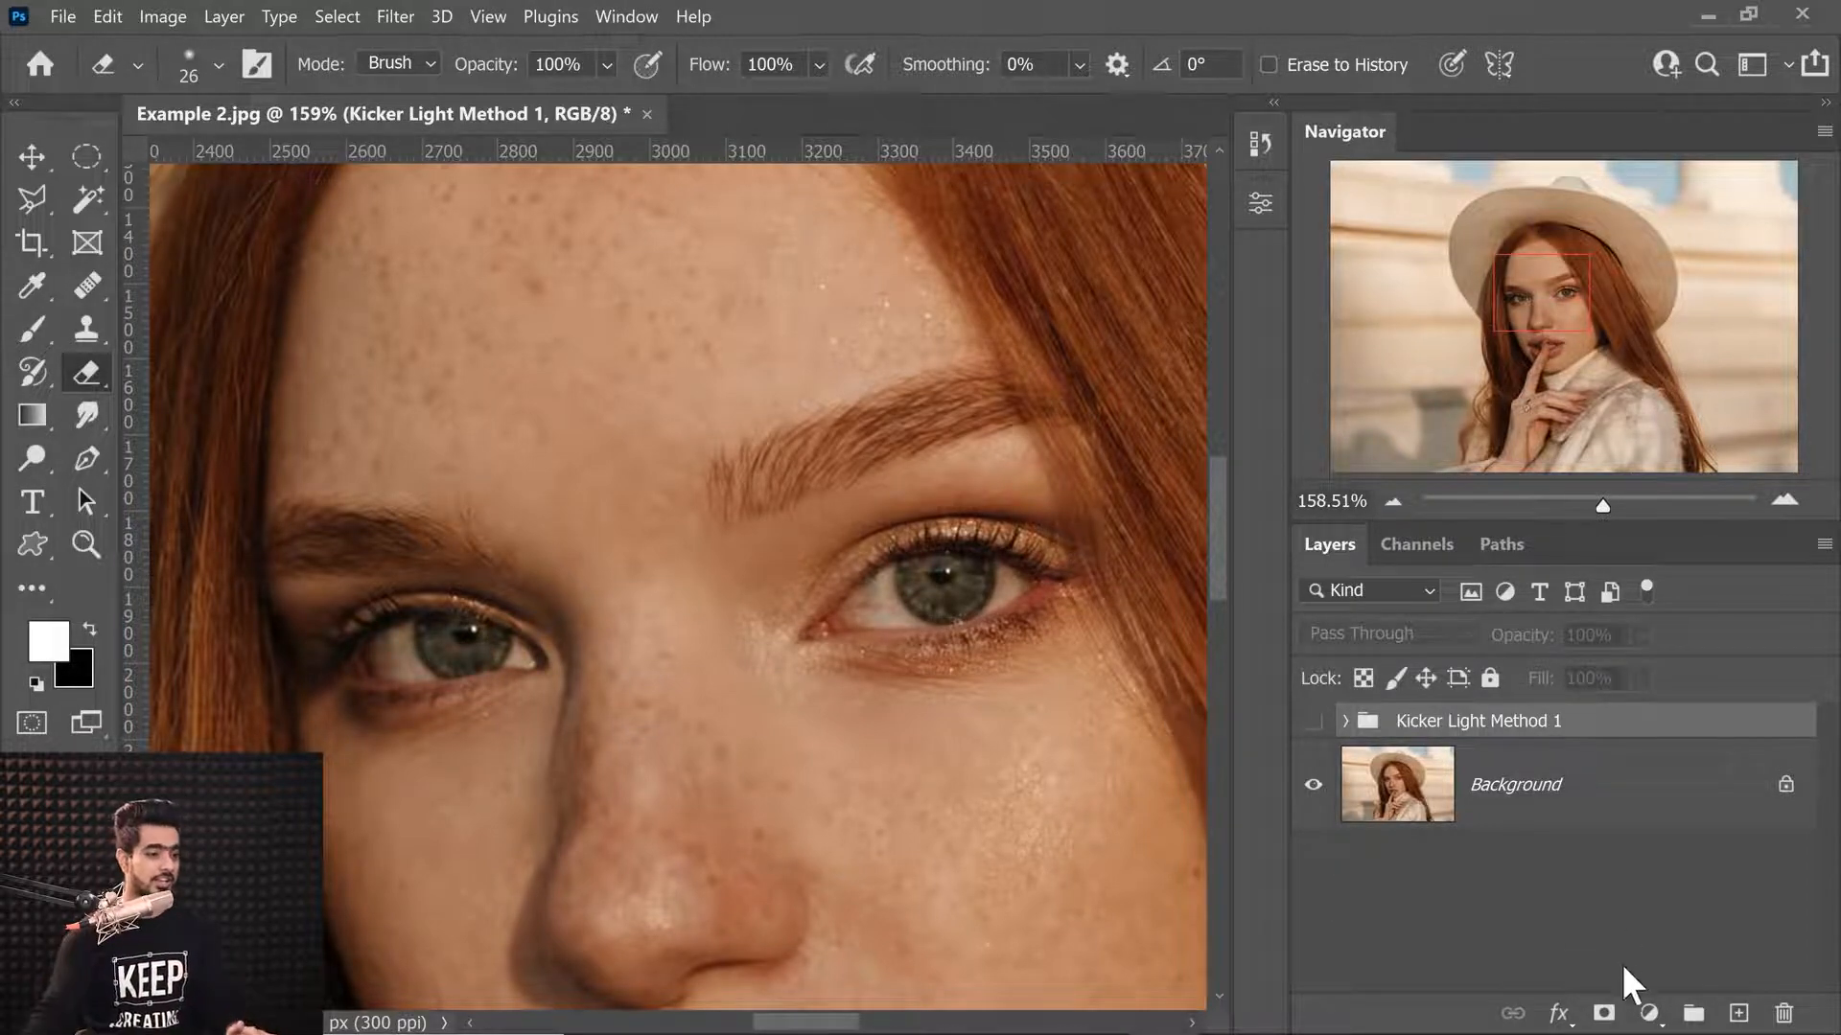
Add a Curves adjustment layer and raise the middle of the RGB curve strongly to brighten the whole photo.
click(1649, 1014)
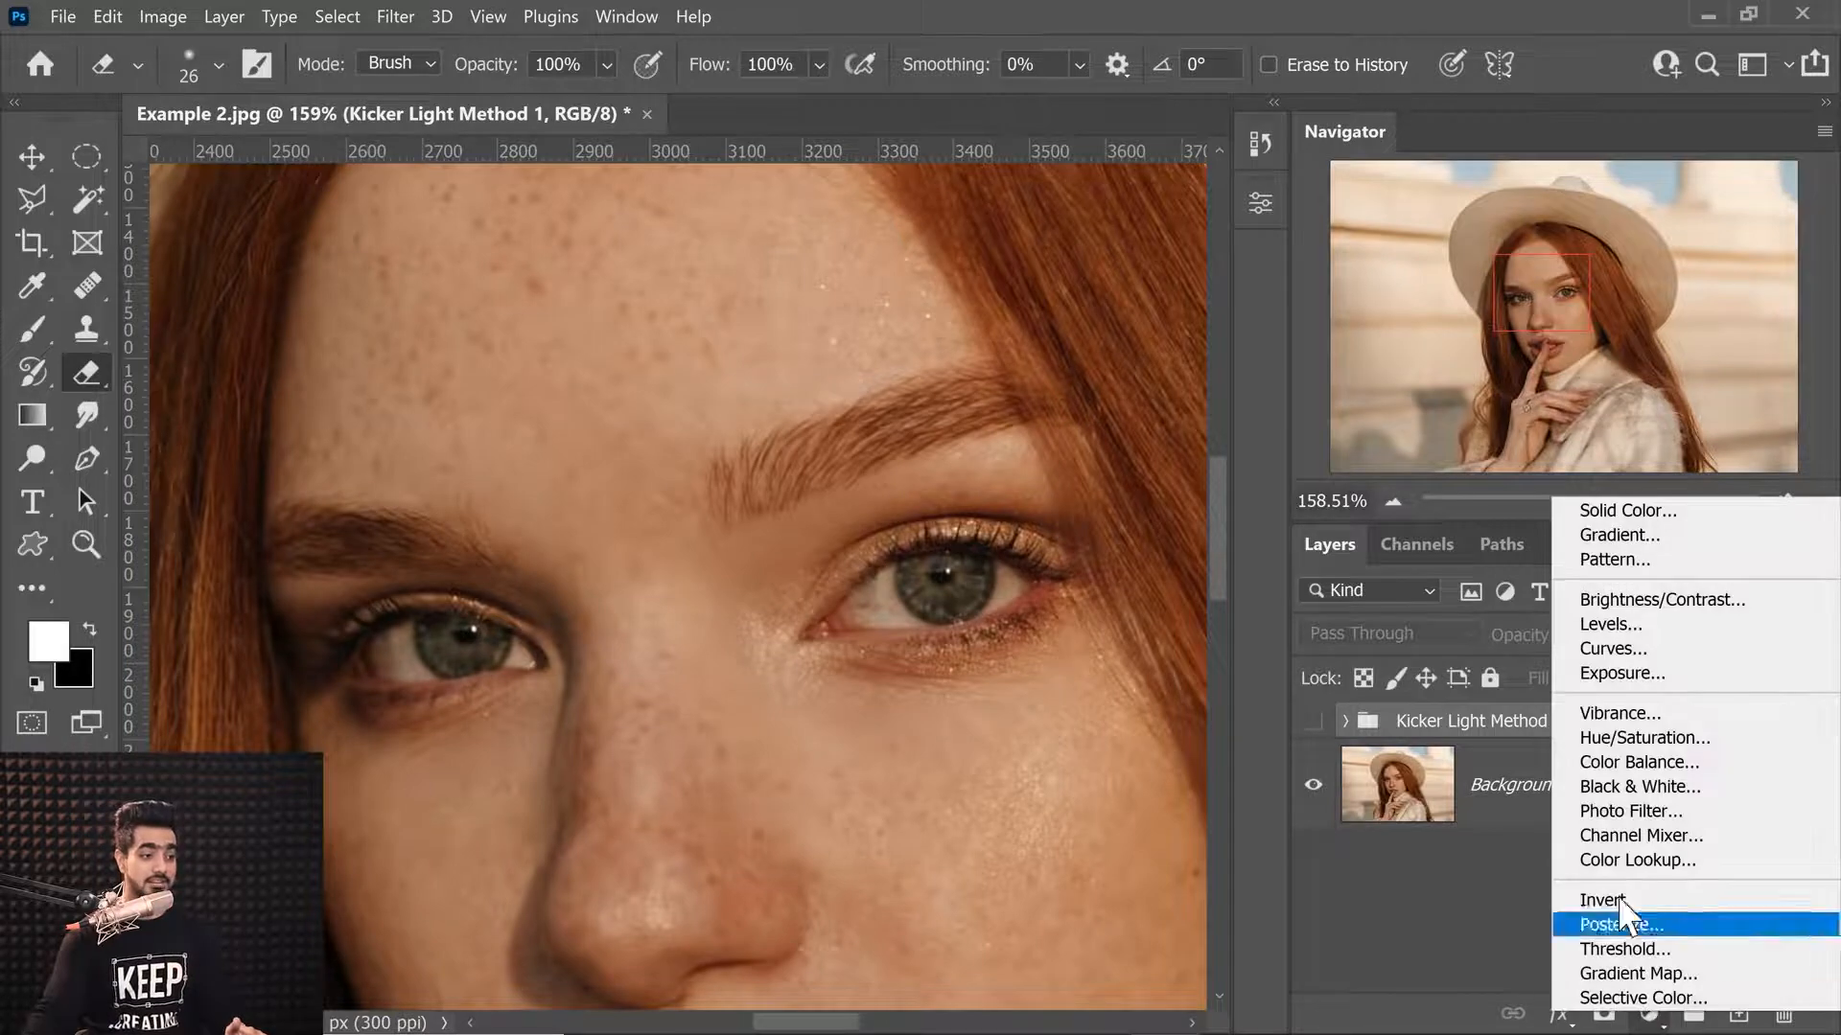
click(1620, 656)
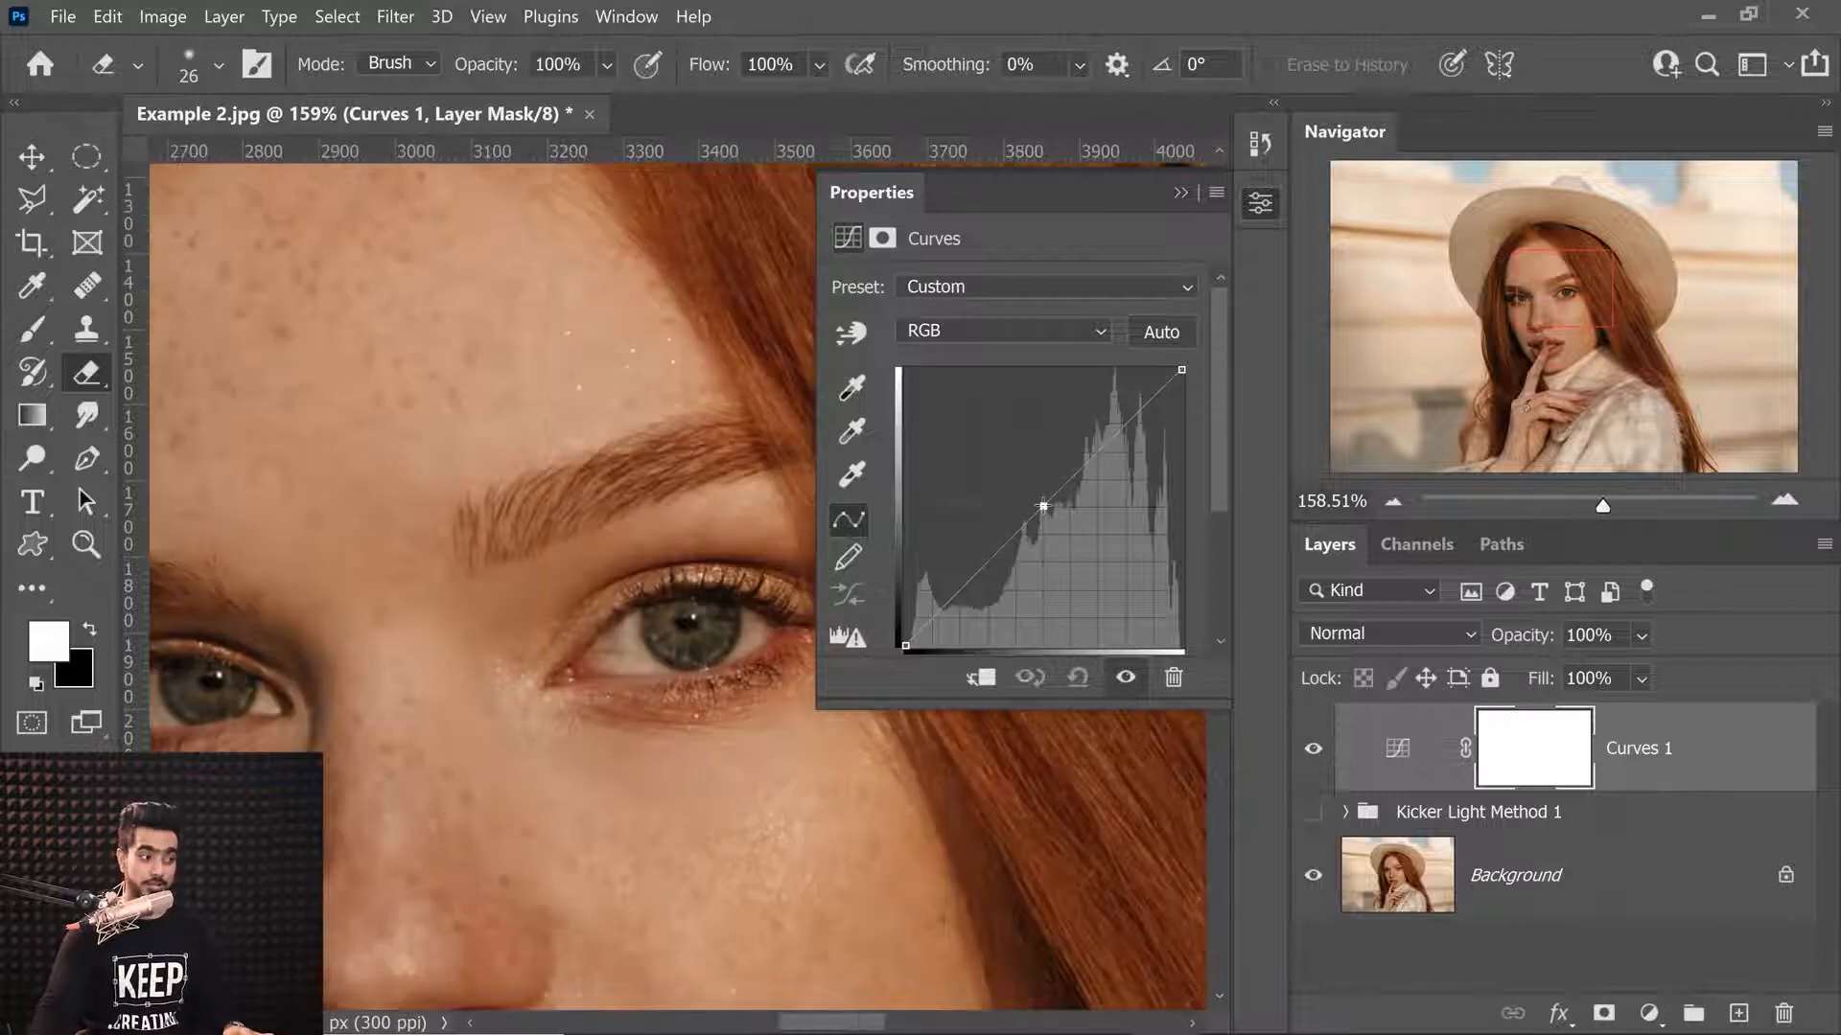
drag(1039, 501, 1000, 472)
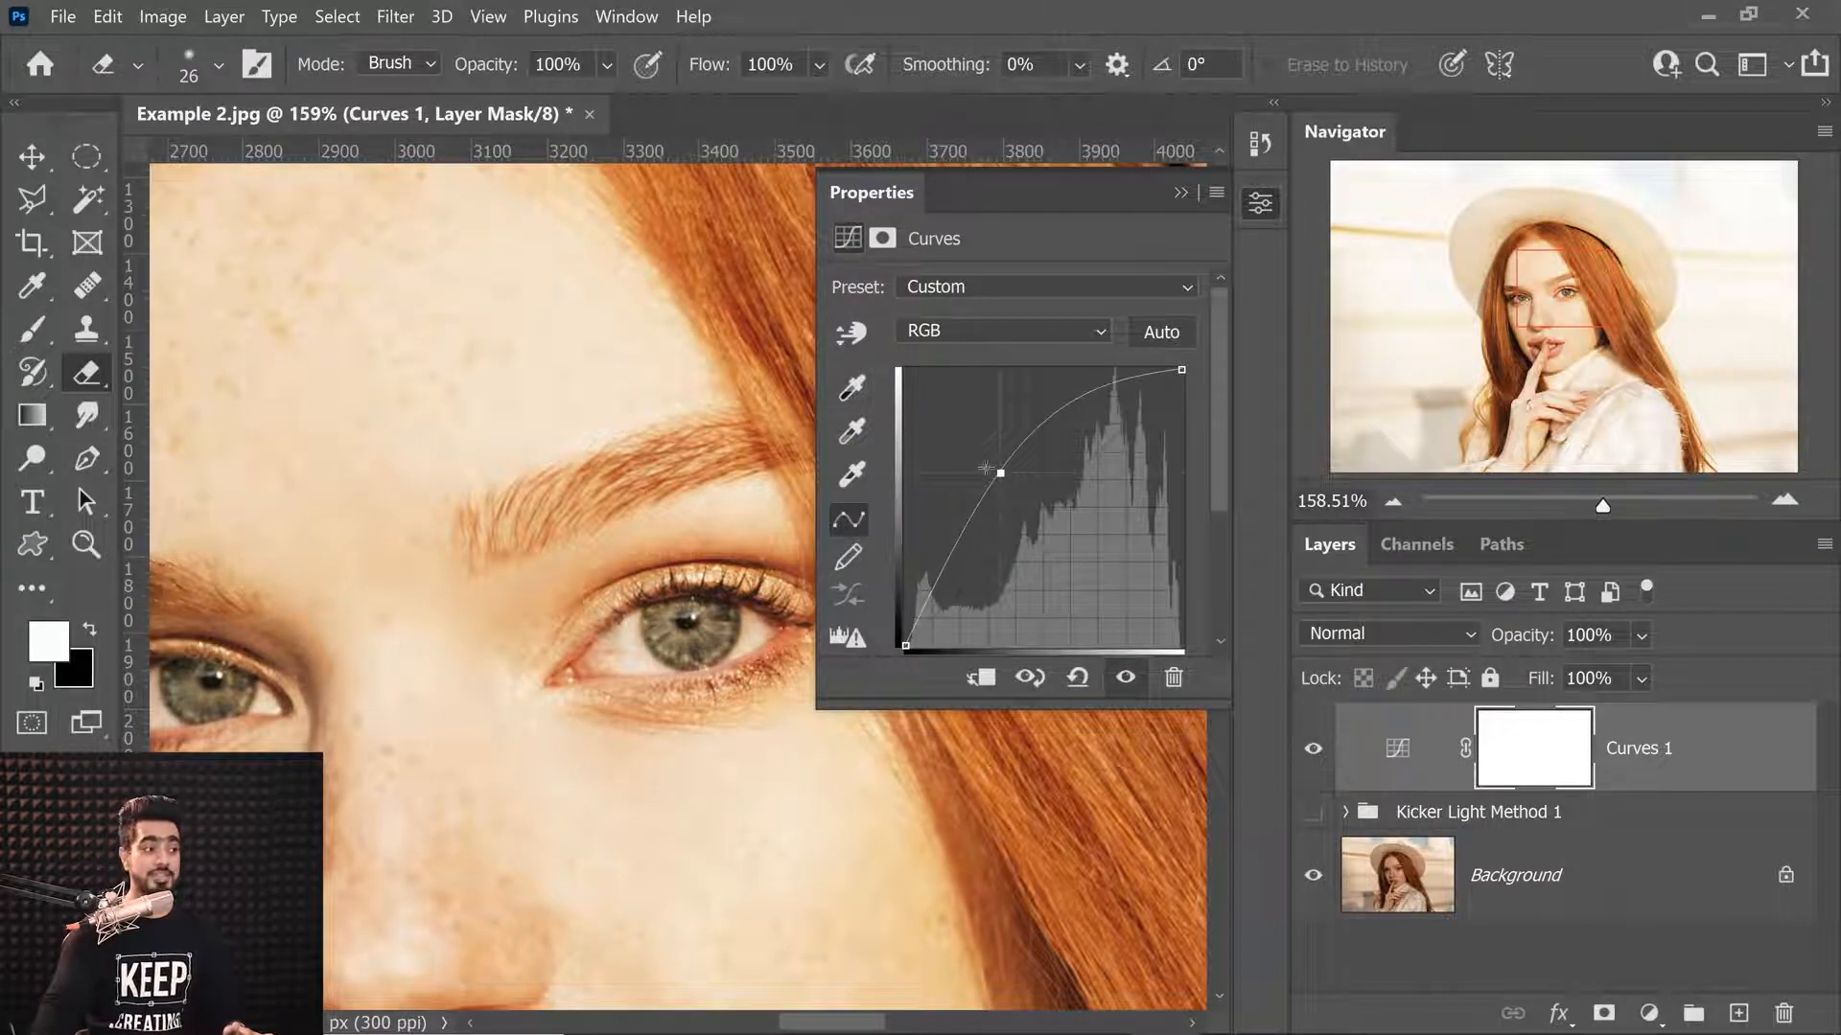
mouse_move(1000, 473)
mouse_down()
mouse_move(941, 422)
mouse_move(943, 471)
mouse_move(951, 434)
mouse_move(962, 459)
mouse_move(1000, 459)
mouse_up()
mouse_move(999, 458)
mouse_down()
mouse_move(979, 442)
mouse_move(996, 456)
mouse_up()
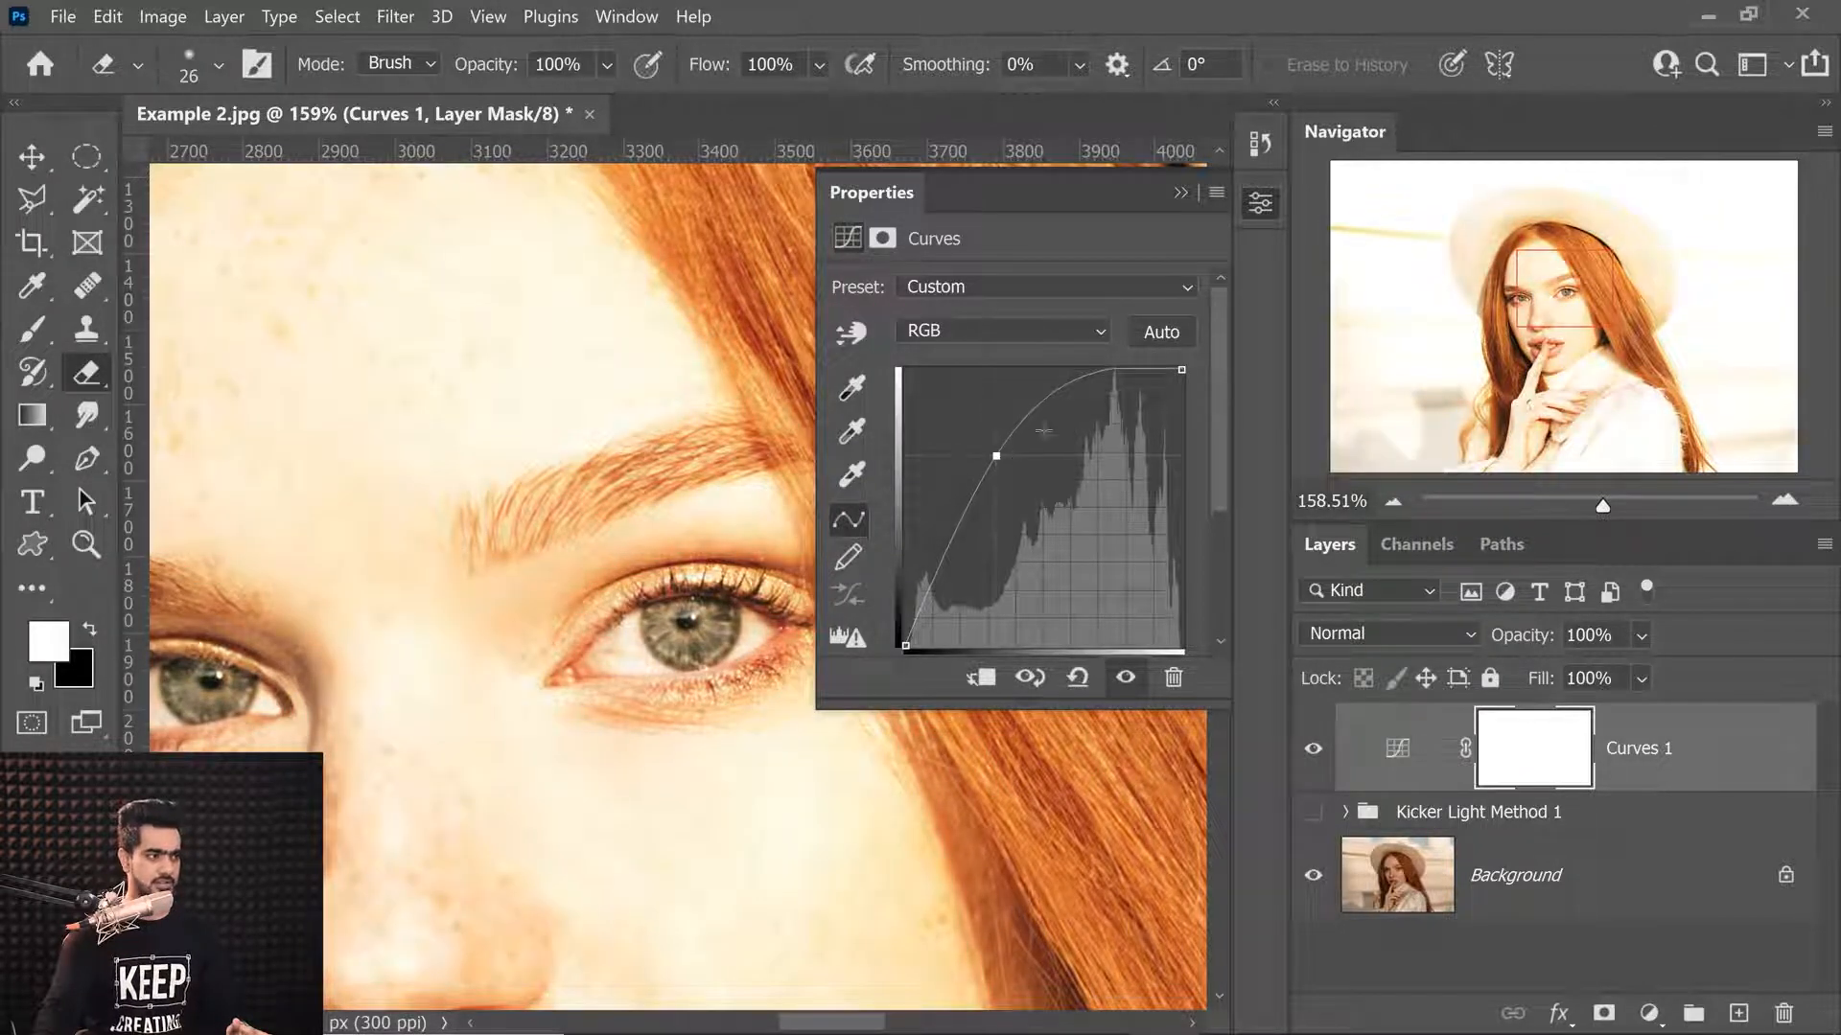
click(1260, 203)
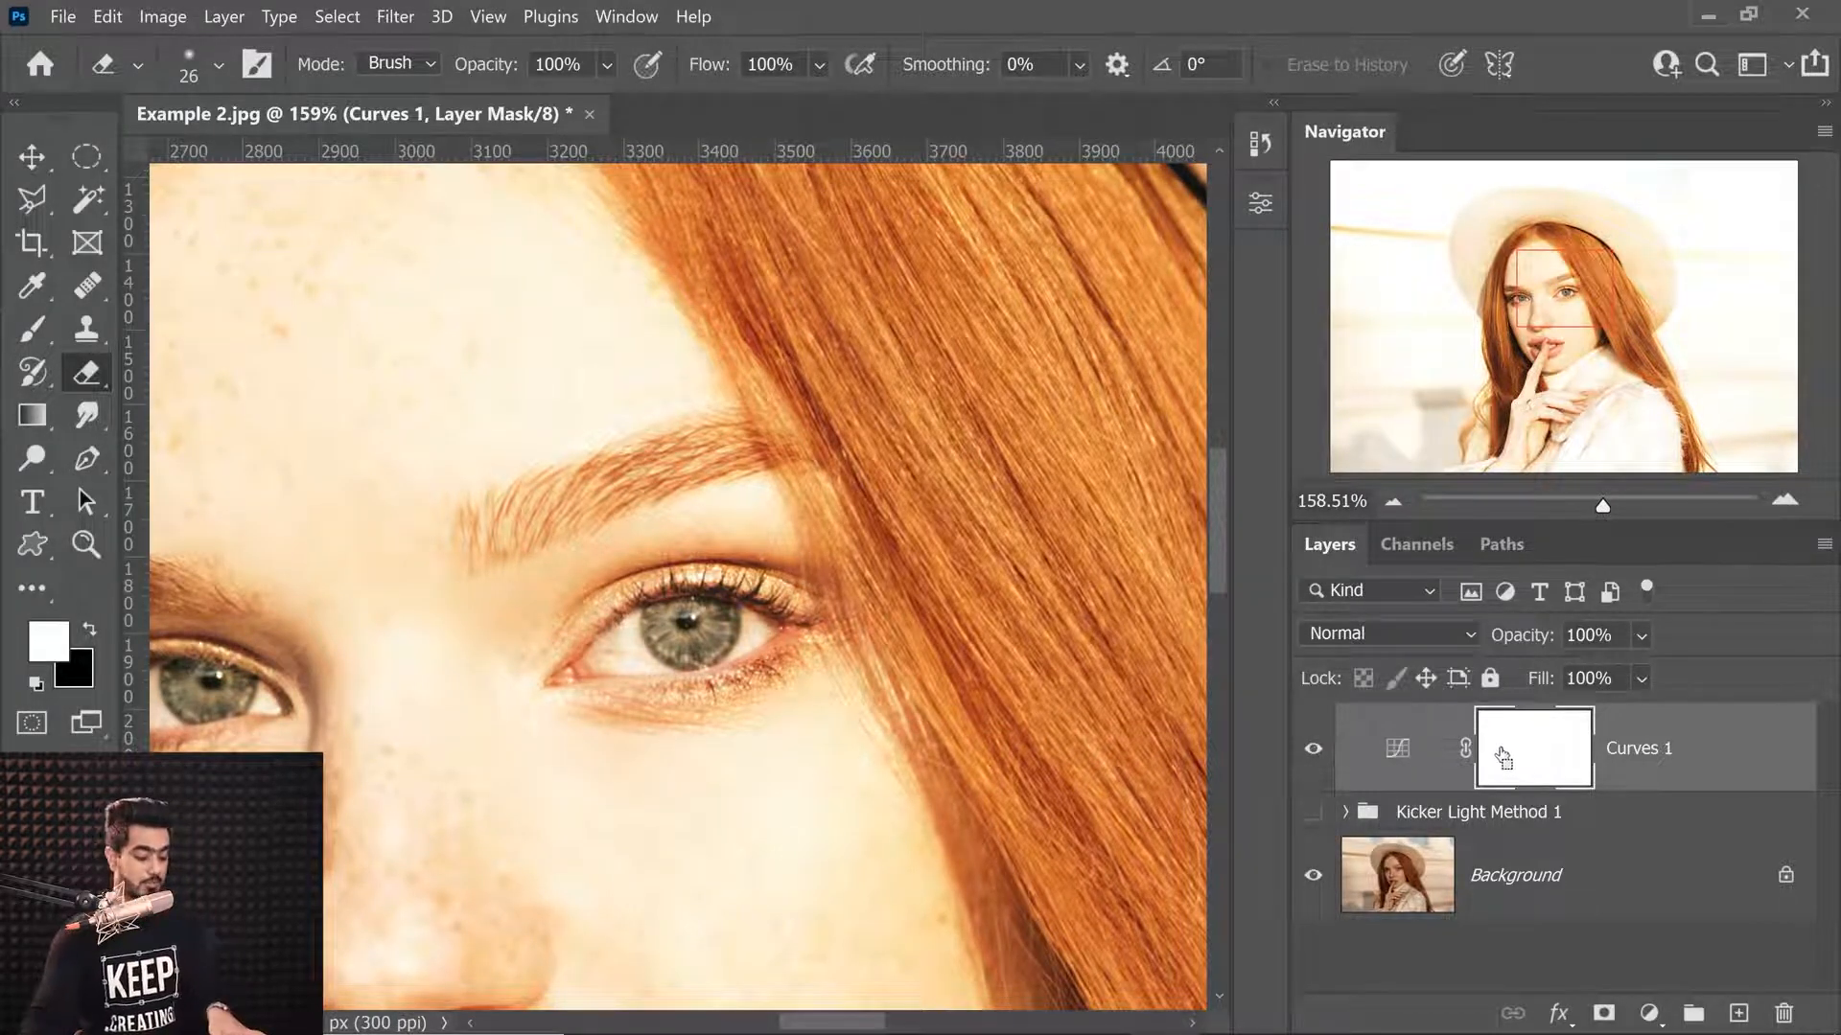
Invert the Curves 1 mask to black and choose the Soft Round brush with 0% hardness.
key(ctrl+i)
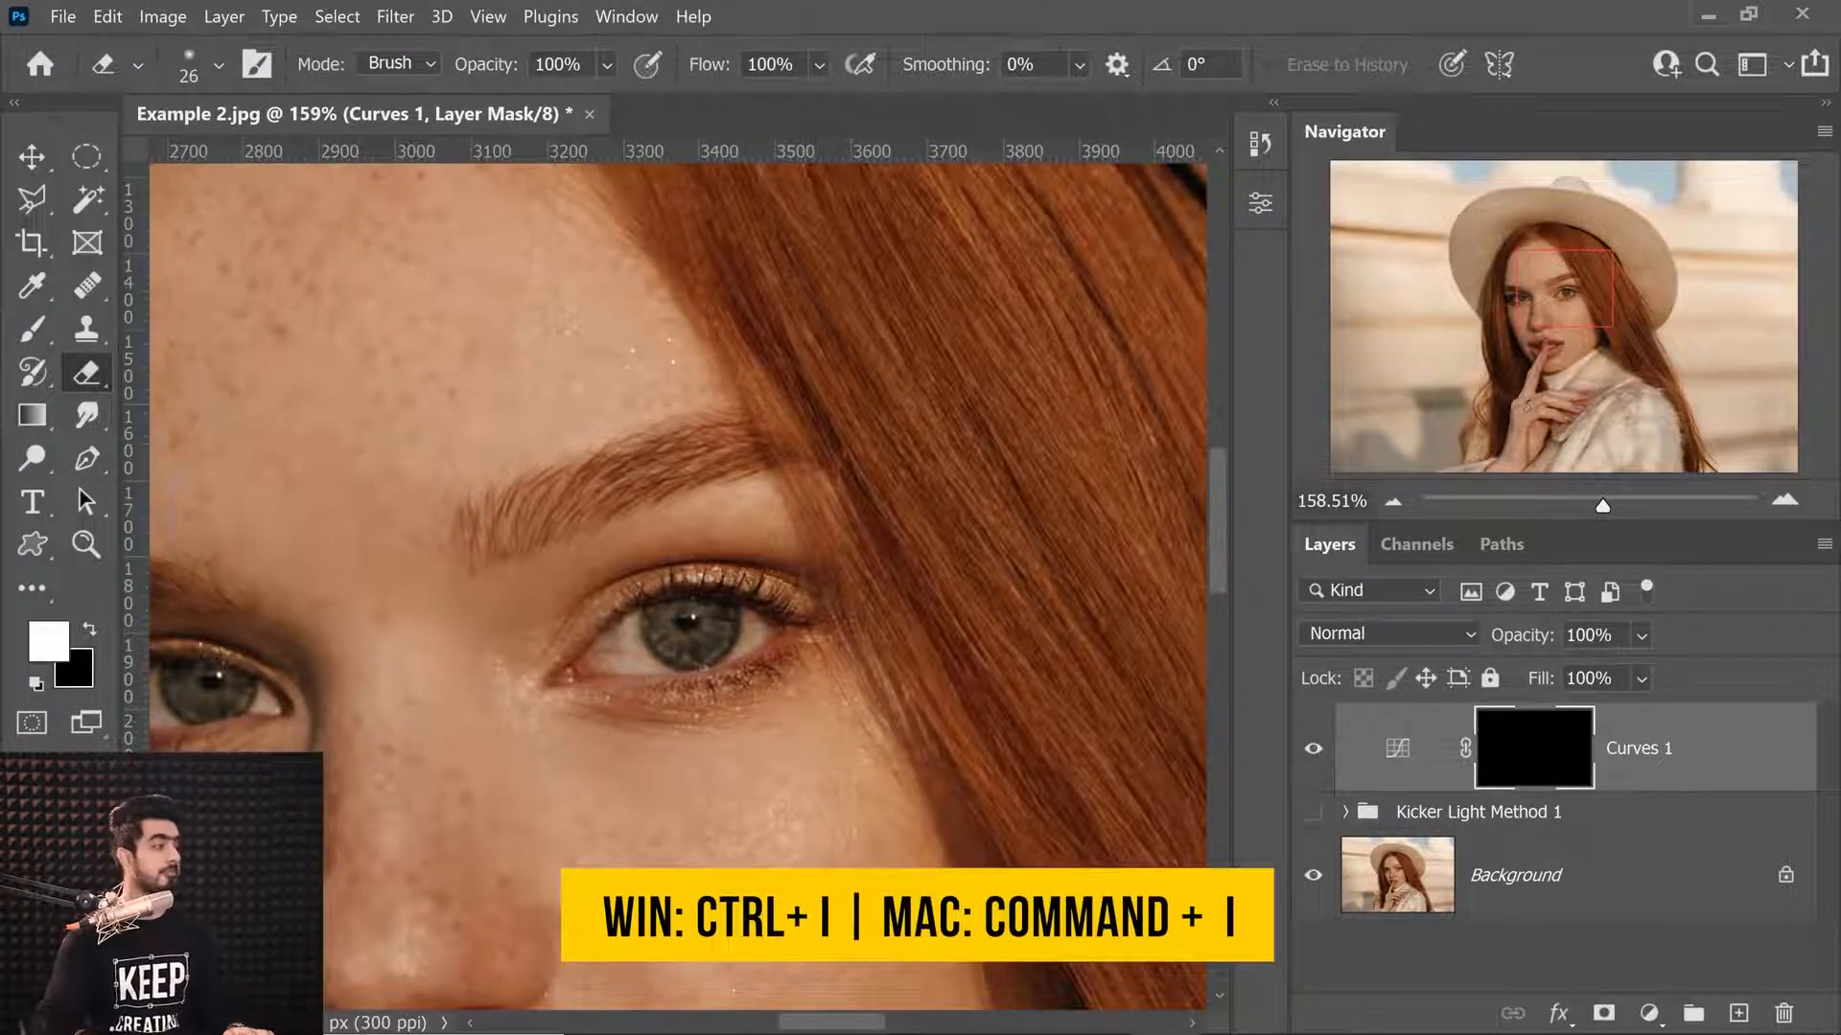
click(32, 329)
click(219, 64)
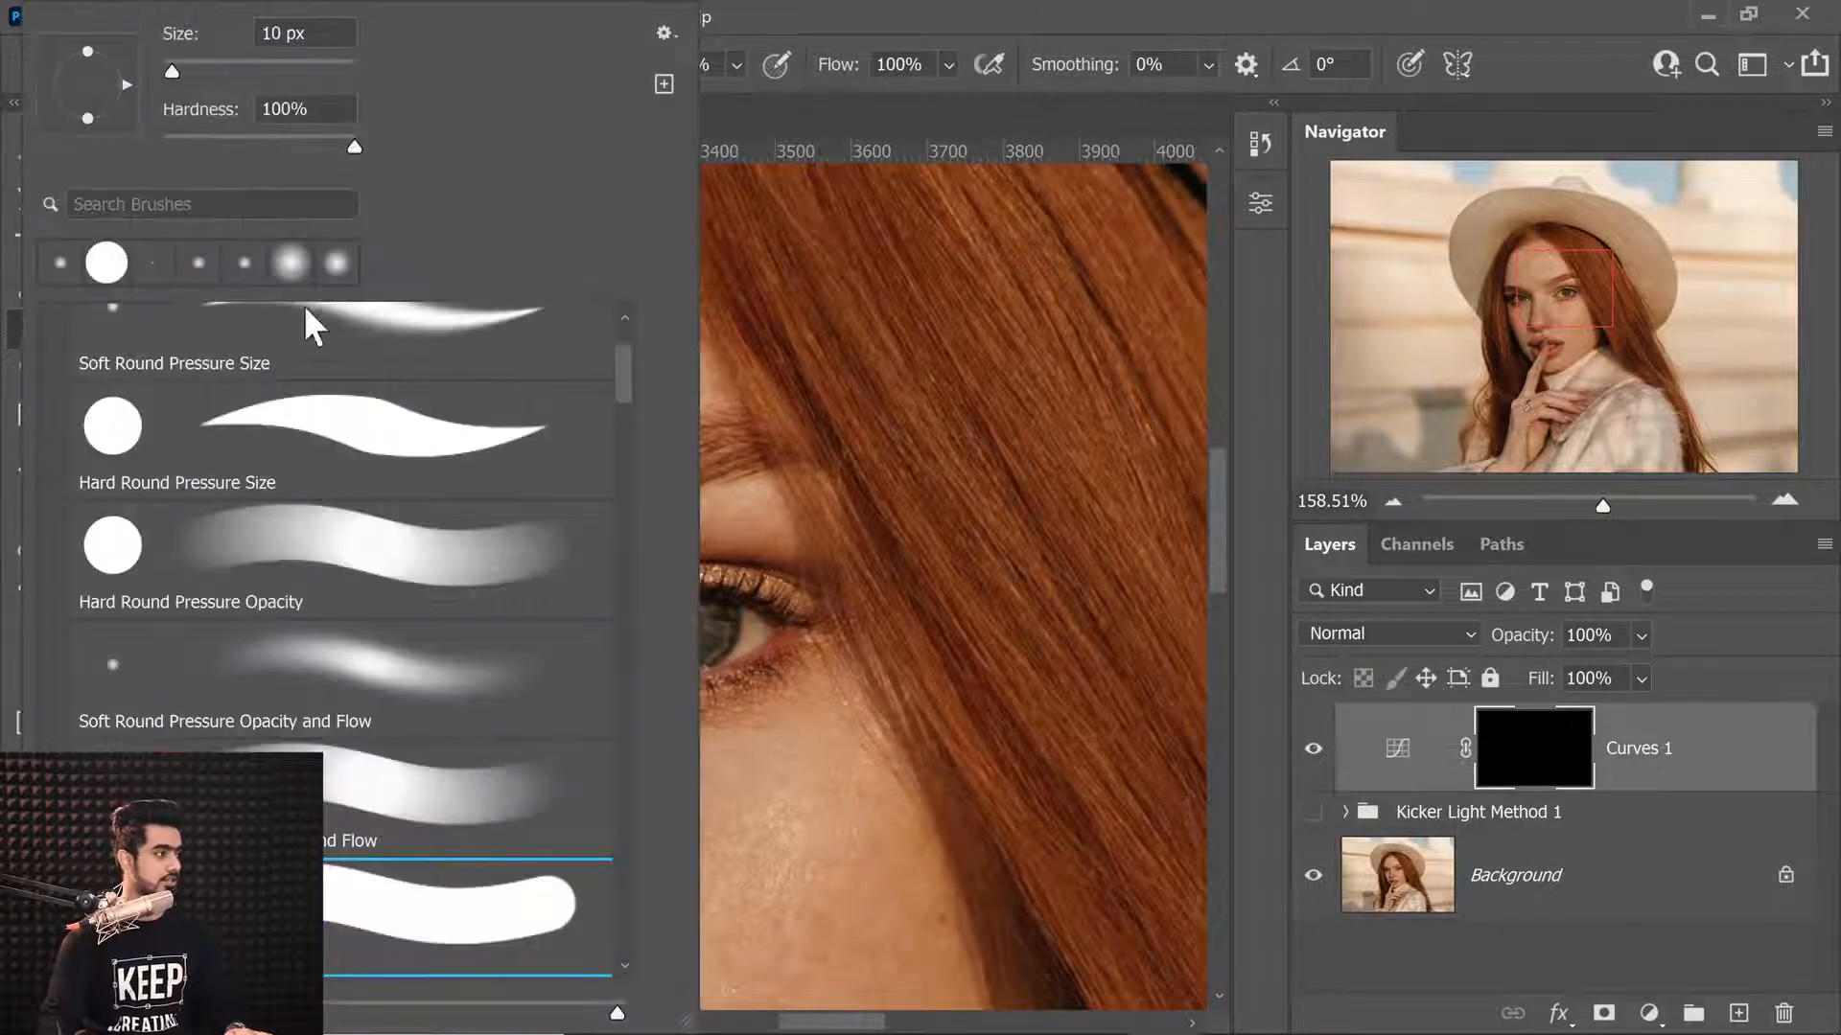
drag(624, 391, 616, 329)
click(511, 386)
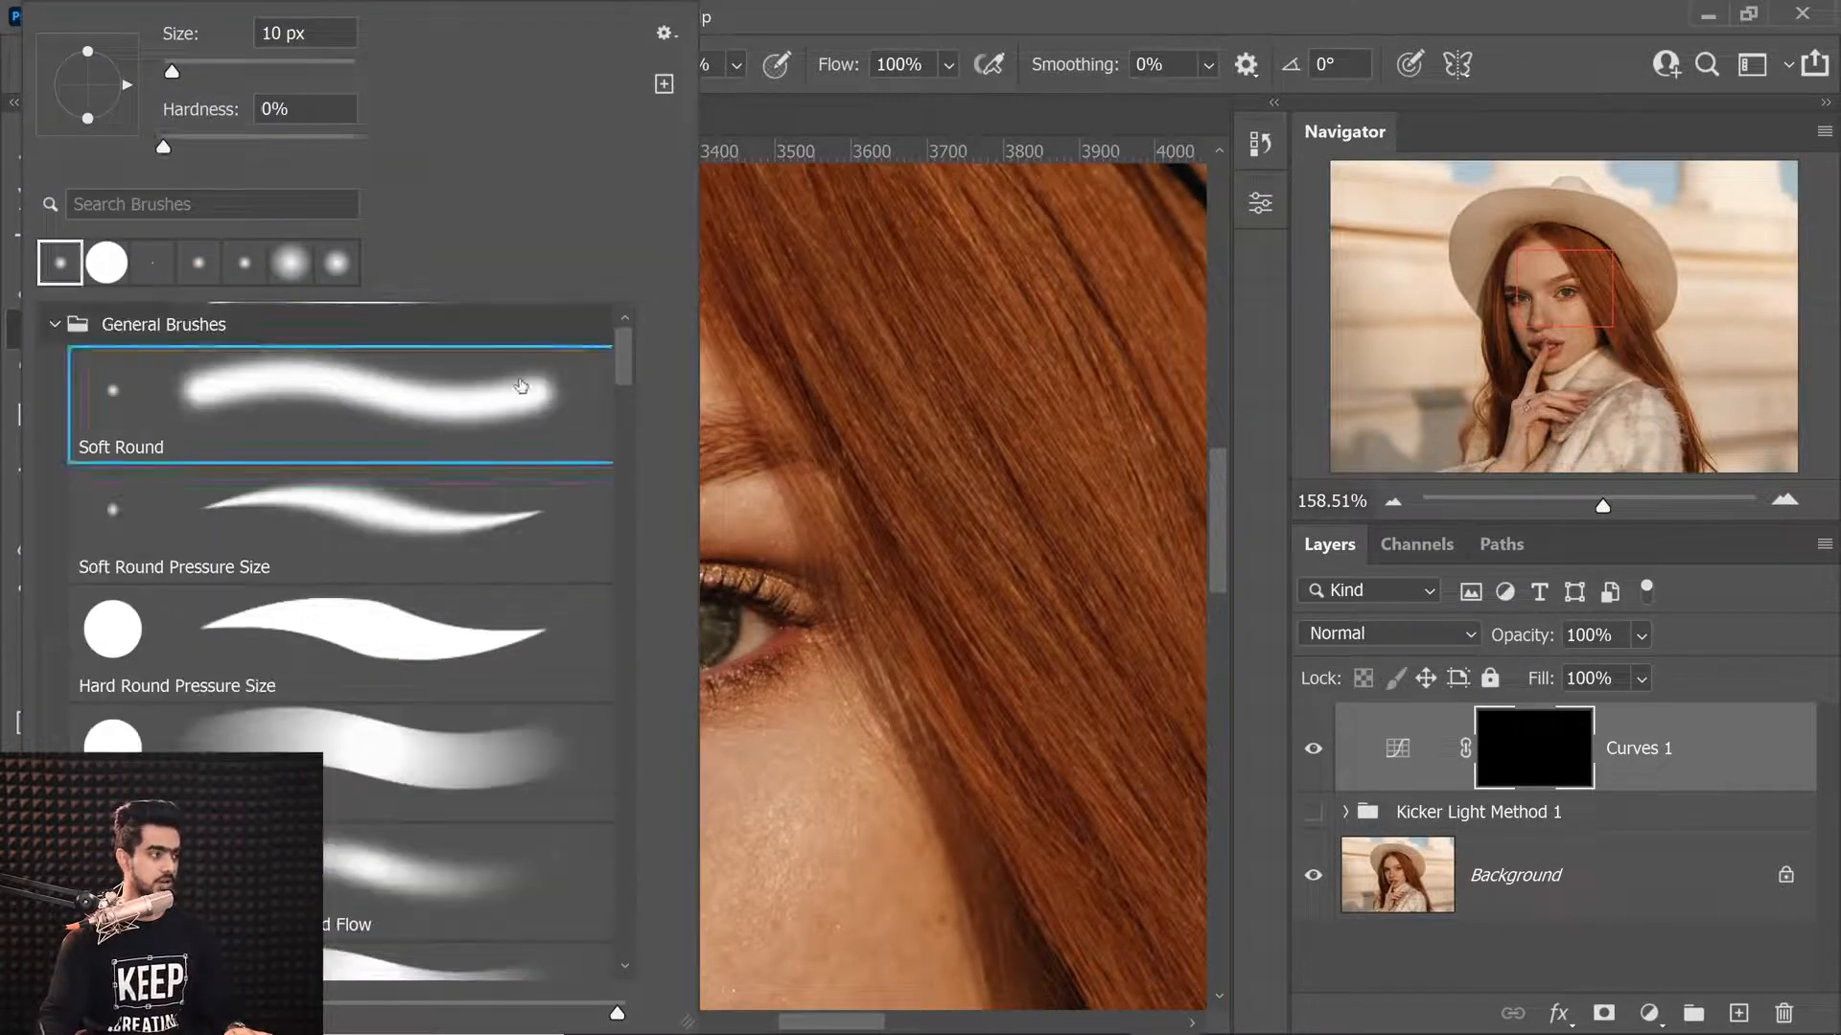
click(1271, 395)
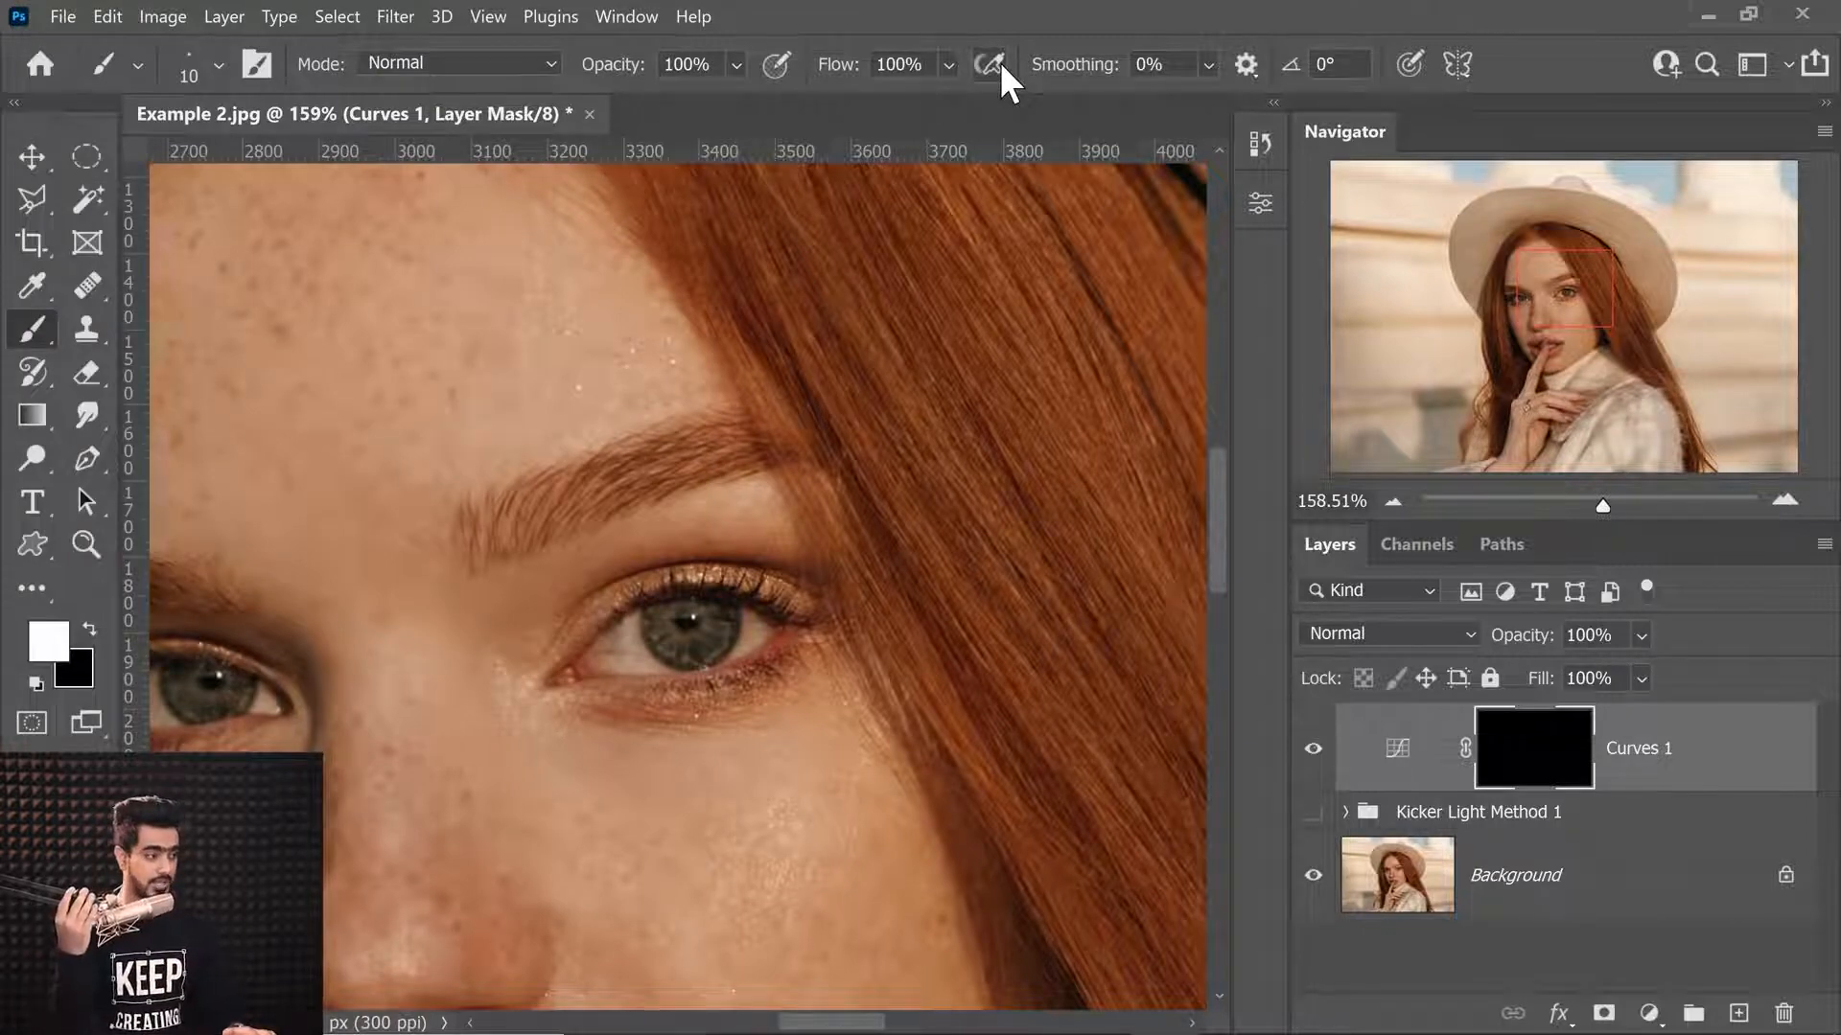
Paint white on the Curves 1 mask over the lower part of both irises with a soft brush of about 139 px.
drag(705, 647, 823, 633)
drag(645, 622, 911, 655)
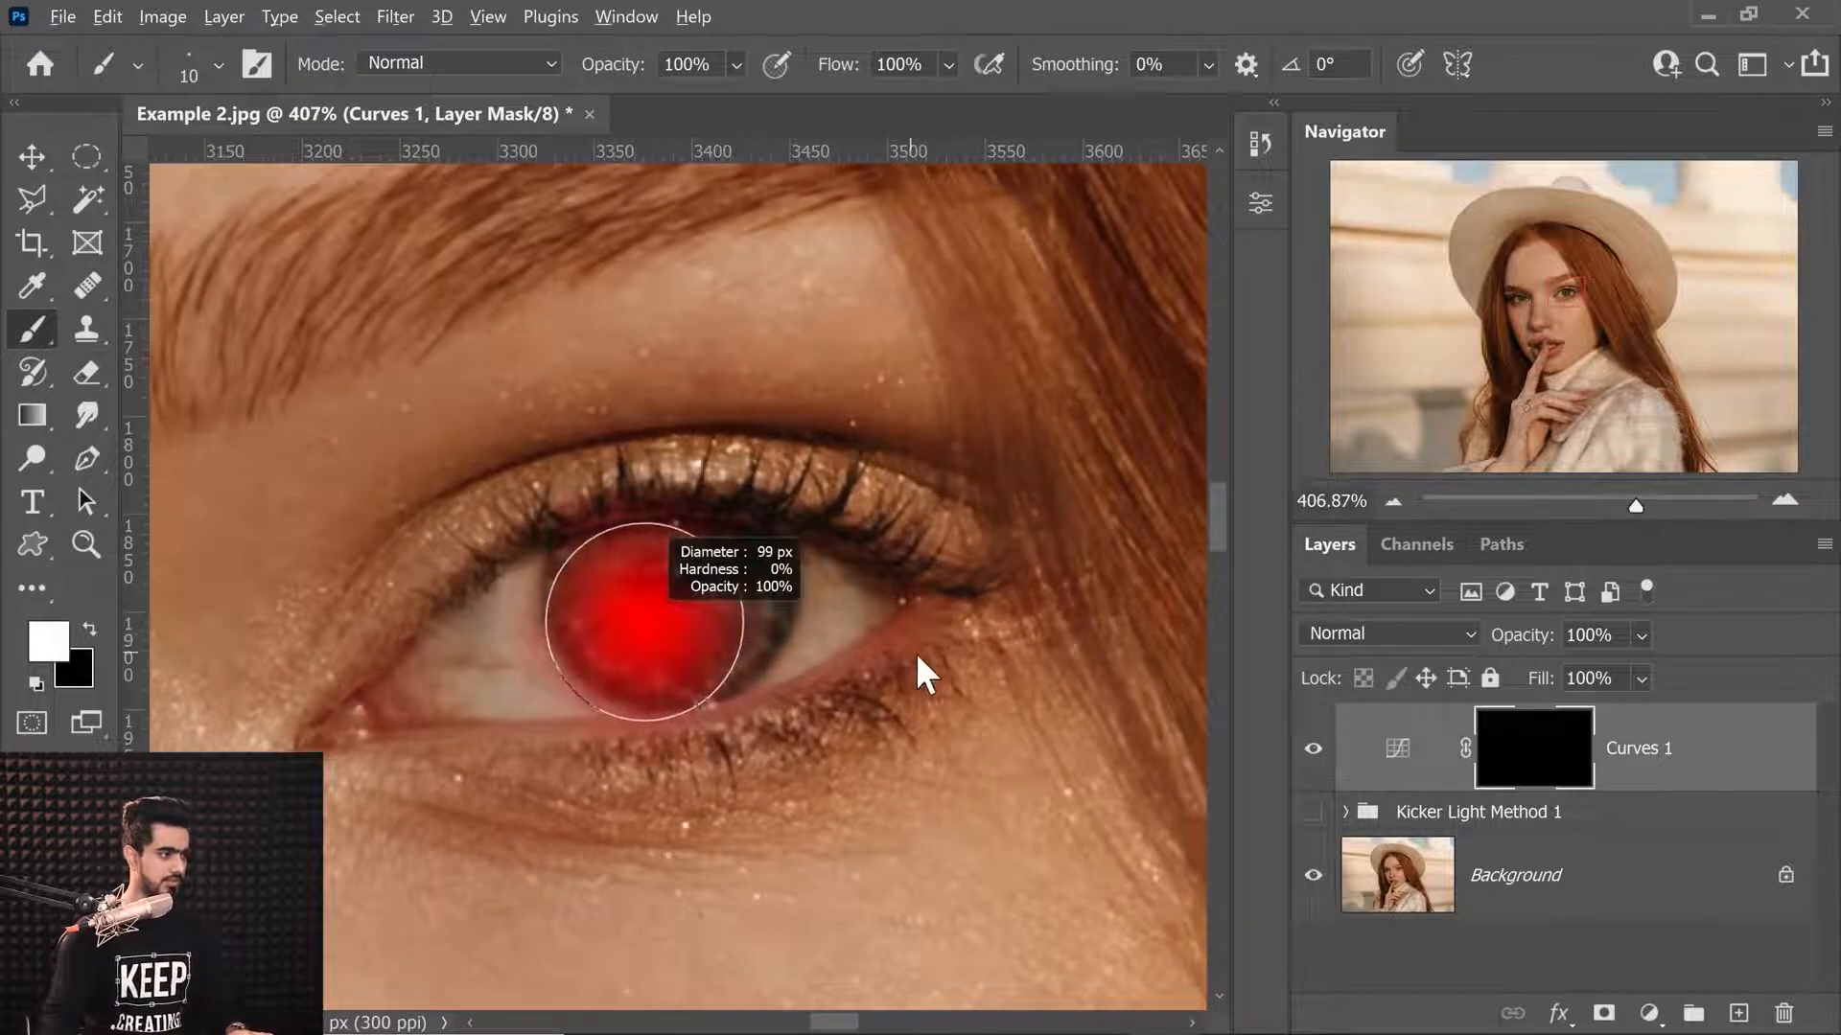
drag(658, 598, 767, 623)
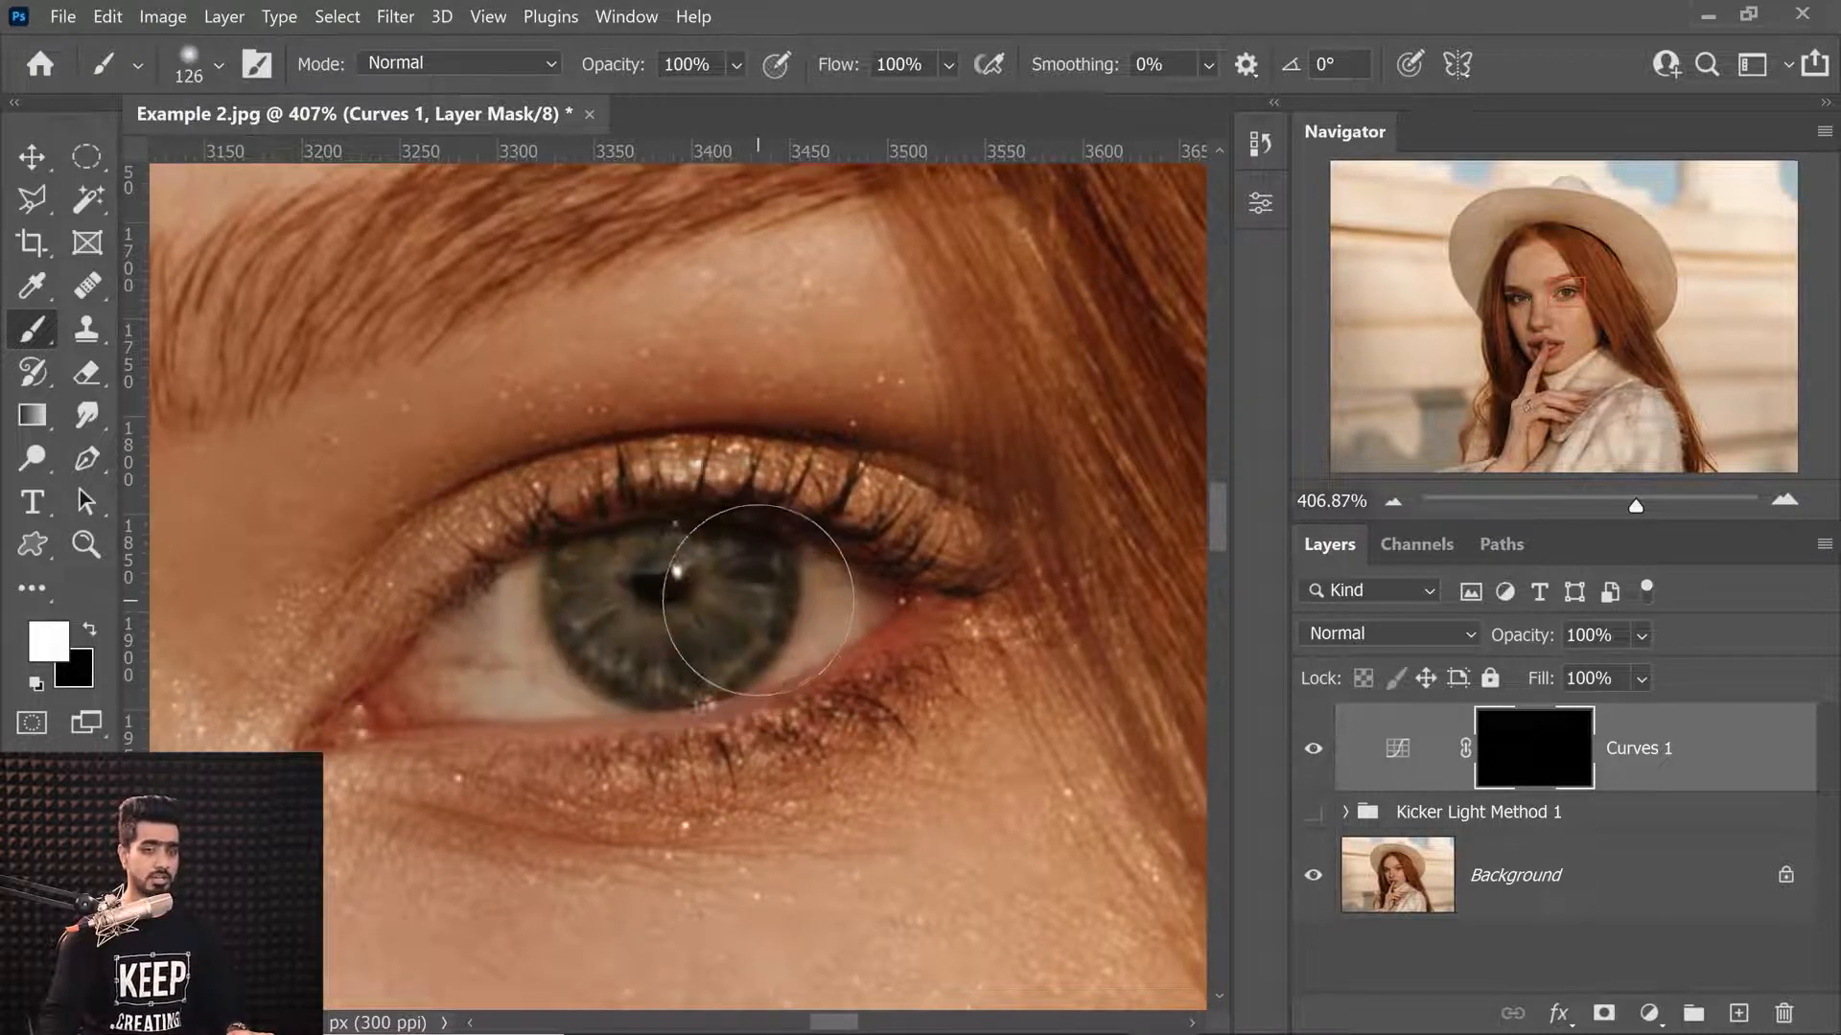
mouse_move(661, 594)
mouse_down()
mouse_move(696, 594)
mouse_move(696, 577)
mouse_move(671, 581)
mouse_move(698, 583)
mouse_move(681, 586)
mouse_move(671, 665)
mouse_move(627, 636)
mouse_up()
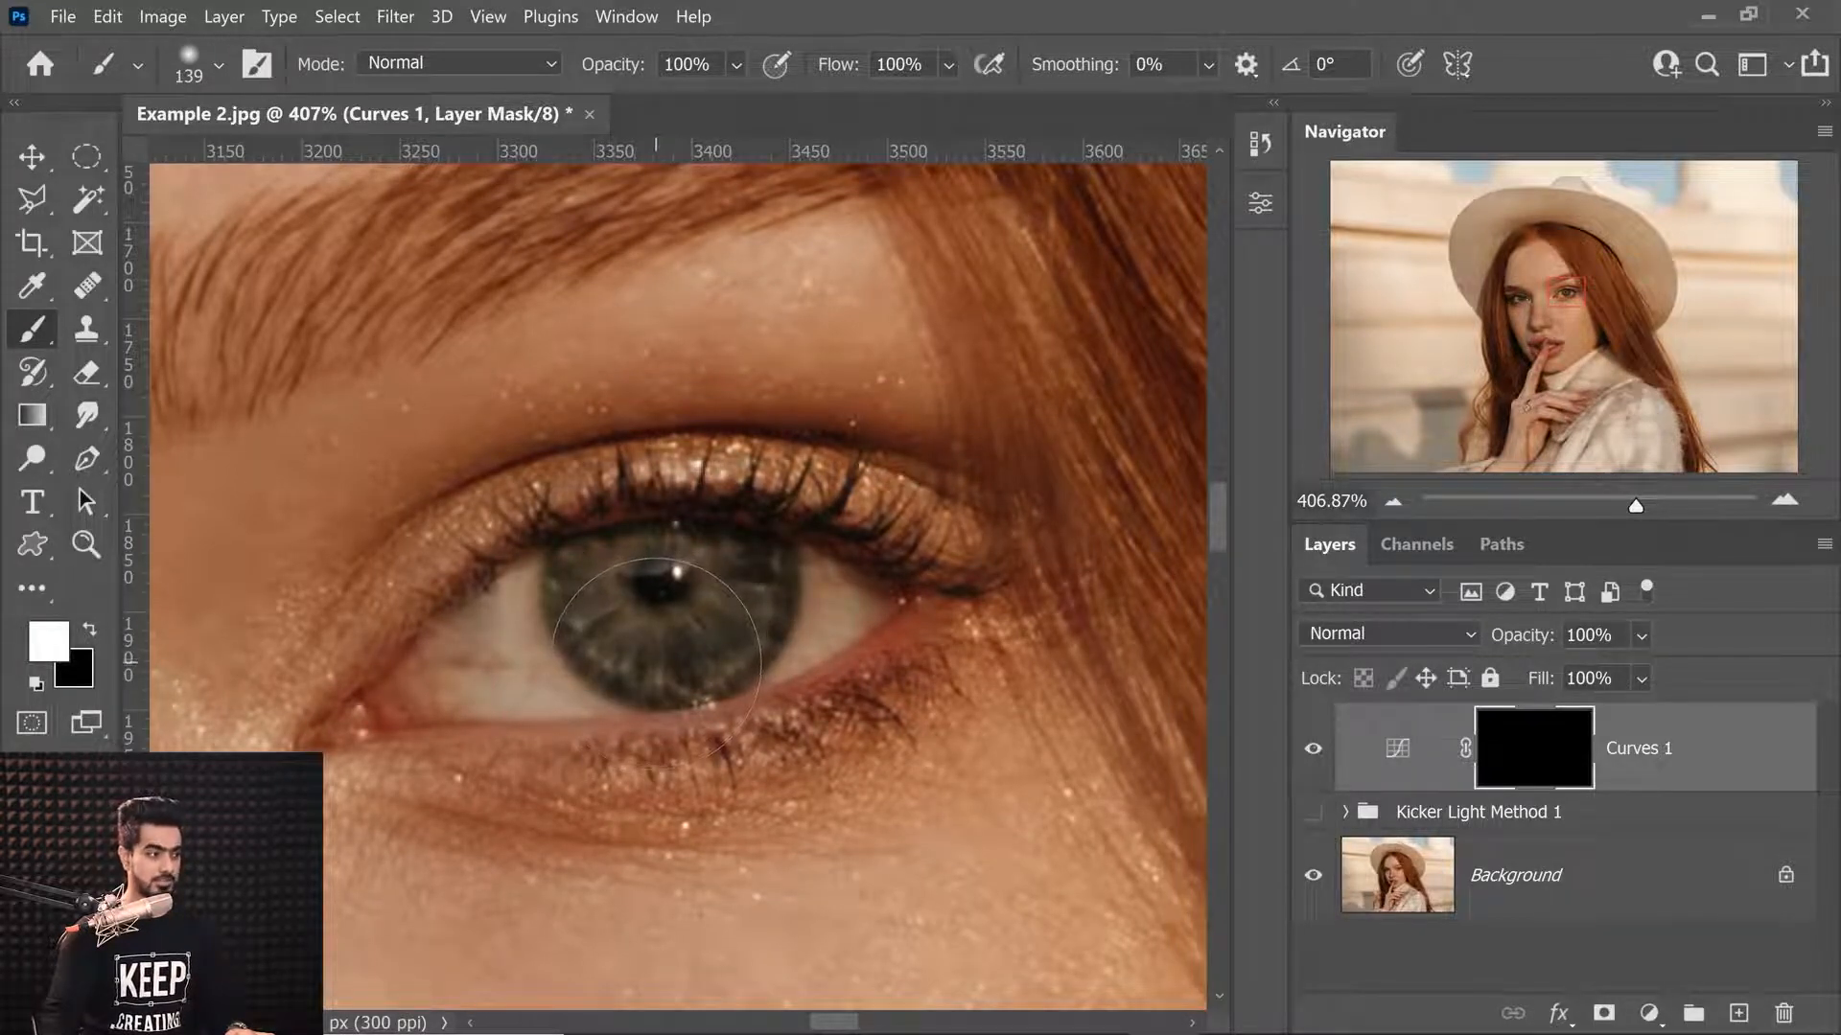
click(658, 658)
drag(587, 717, 681, 649)
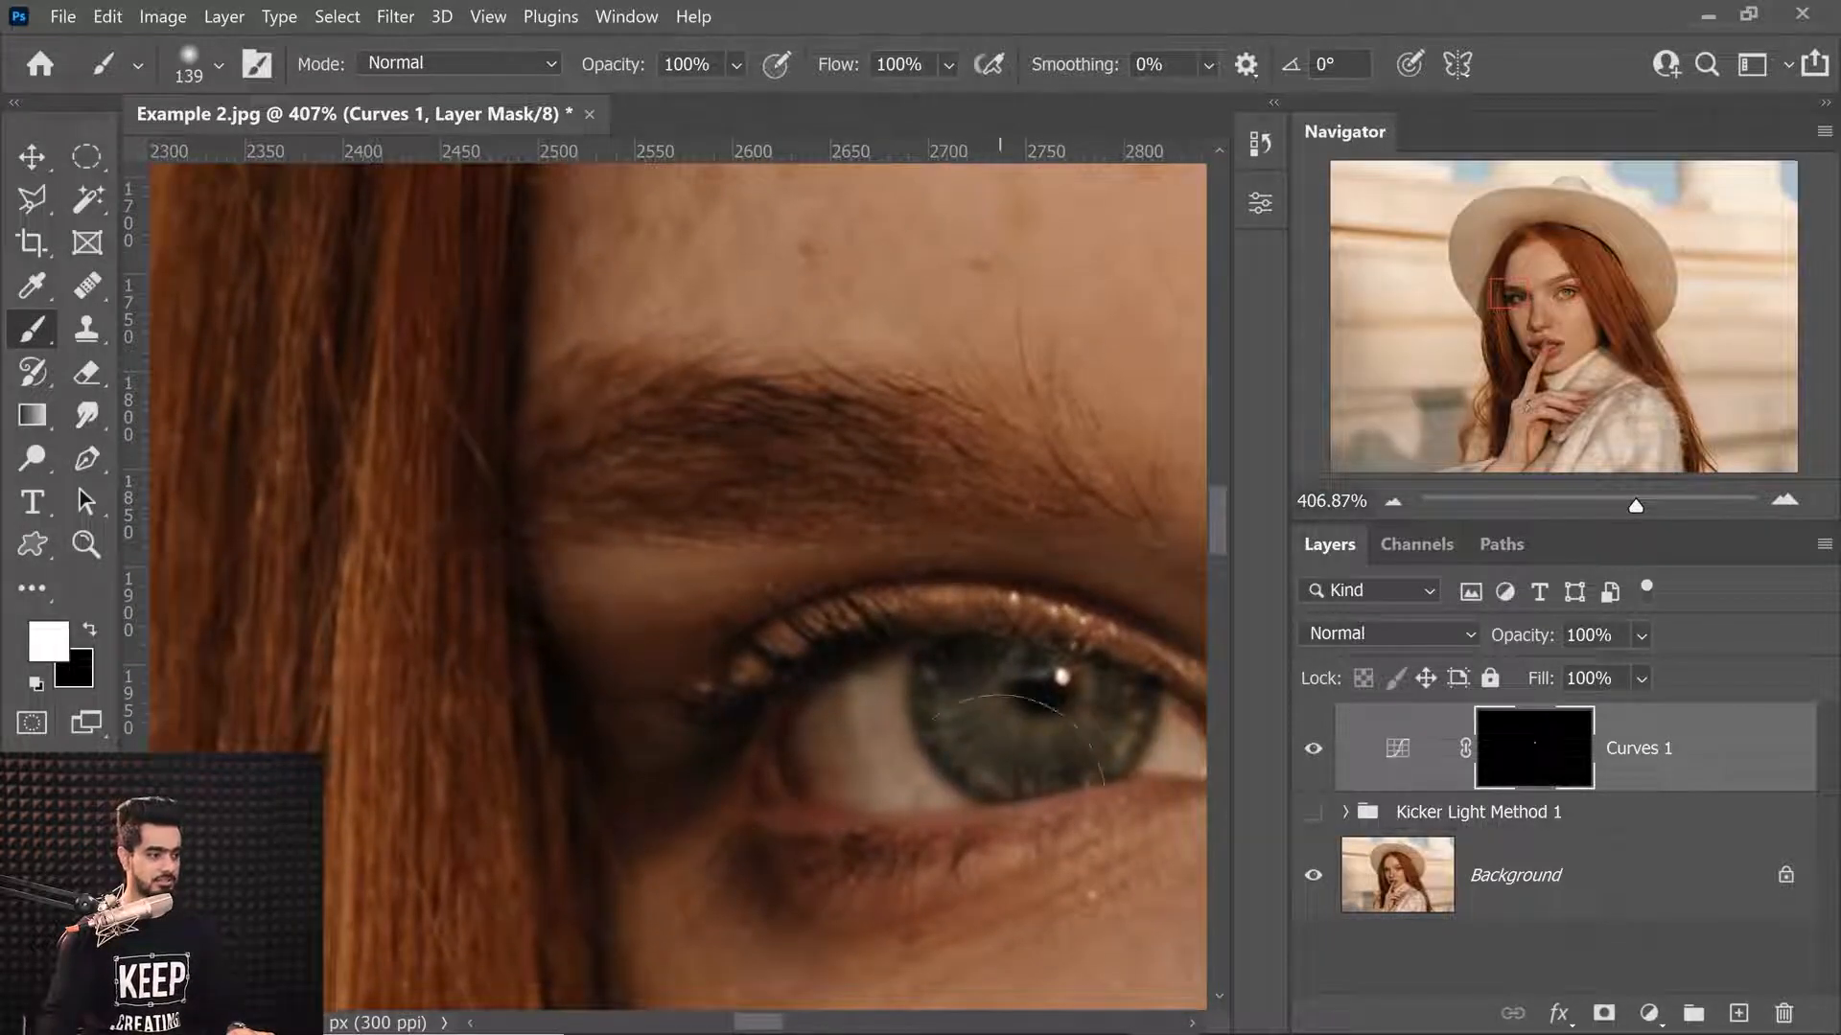
click(1017, 781)
key(ctrl+z)
key(ctrl+shift+z)
Paint black with a smaller brush on the mask around the woman's left iris to remove brightening that spills beyond its edge.
drag(1106, 692, 518, 600)
mouse_move(1012, 624)
mouse_down()
mouse_move(412, 661)
mouse_move(732, 694)
mouse_move(706, 710)
mouse_up()
mouse_move(835, 637)
mouse_down()
mouse_move(687, 592)
mouse_move(575, 587)
mouse_up()
drag(944, 646, 890, 643)
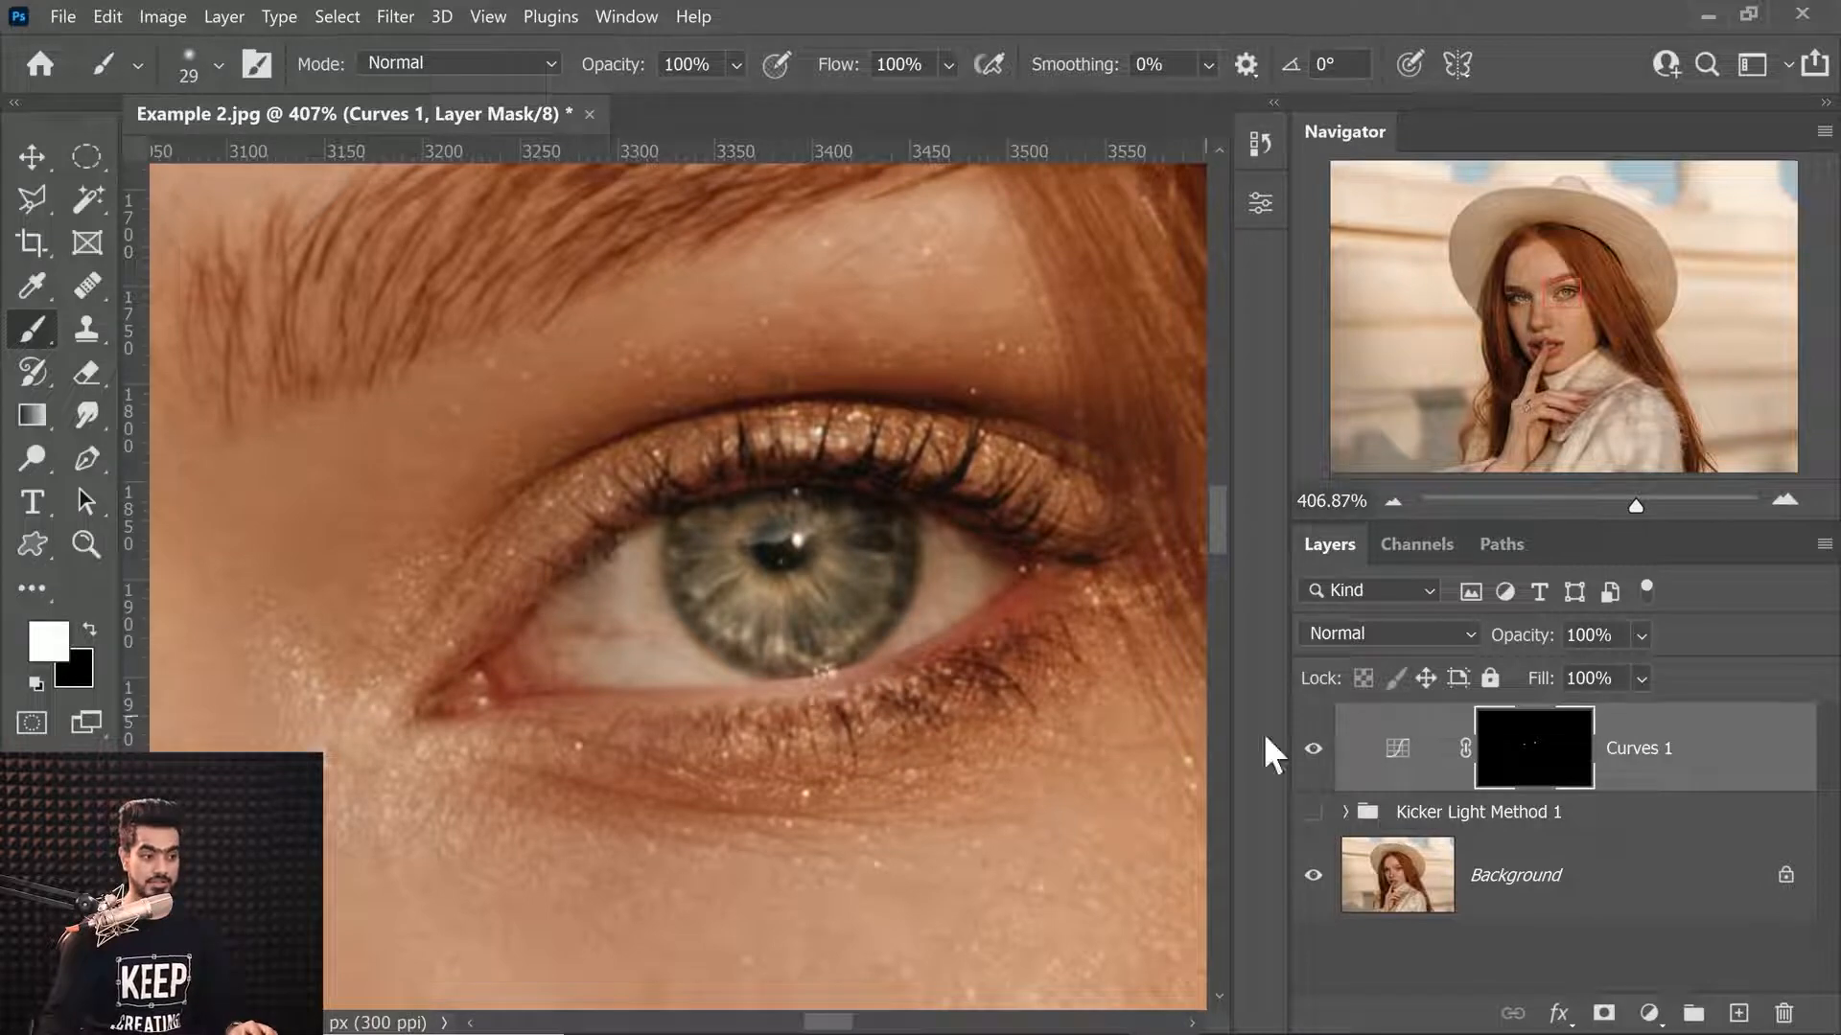
key(x)
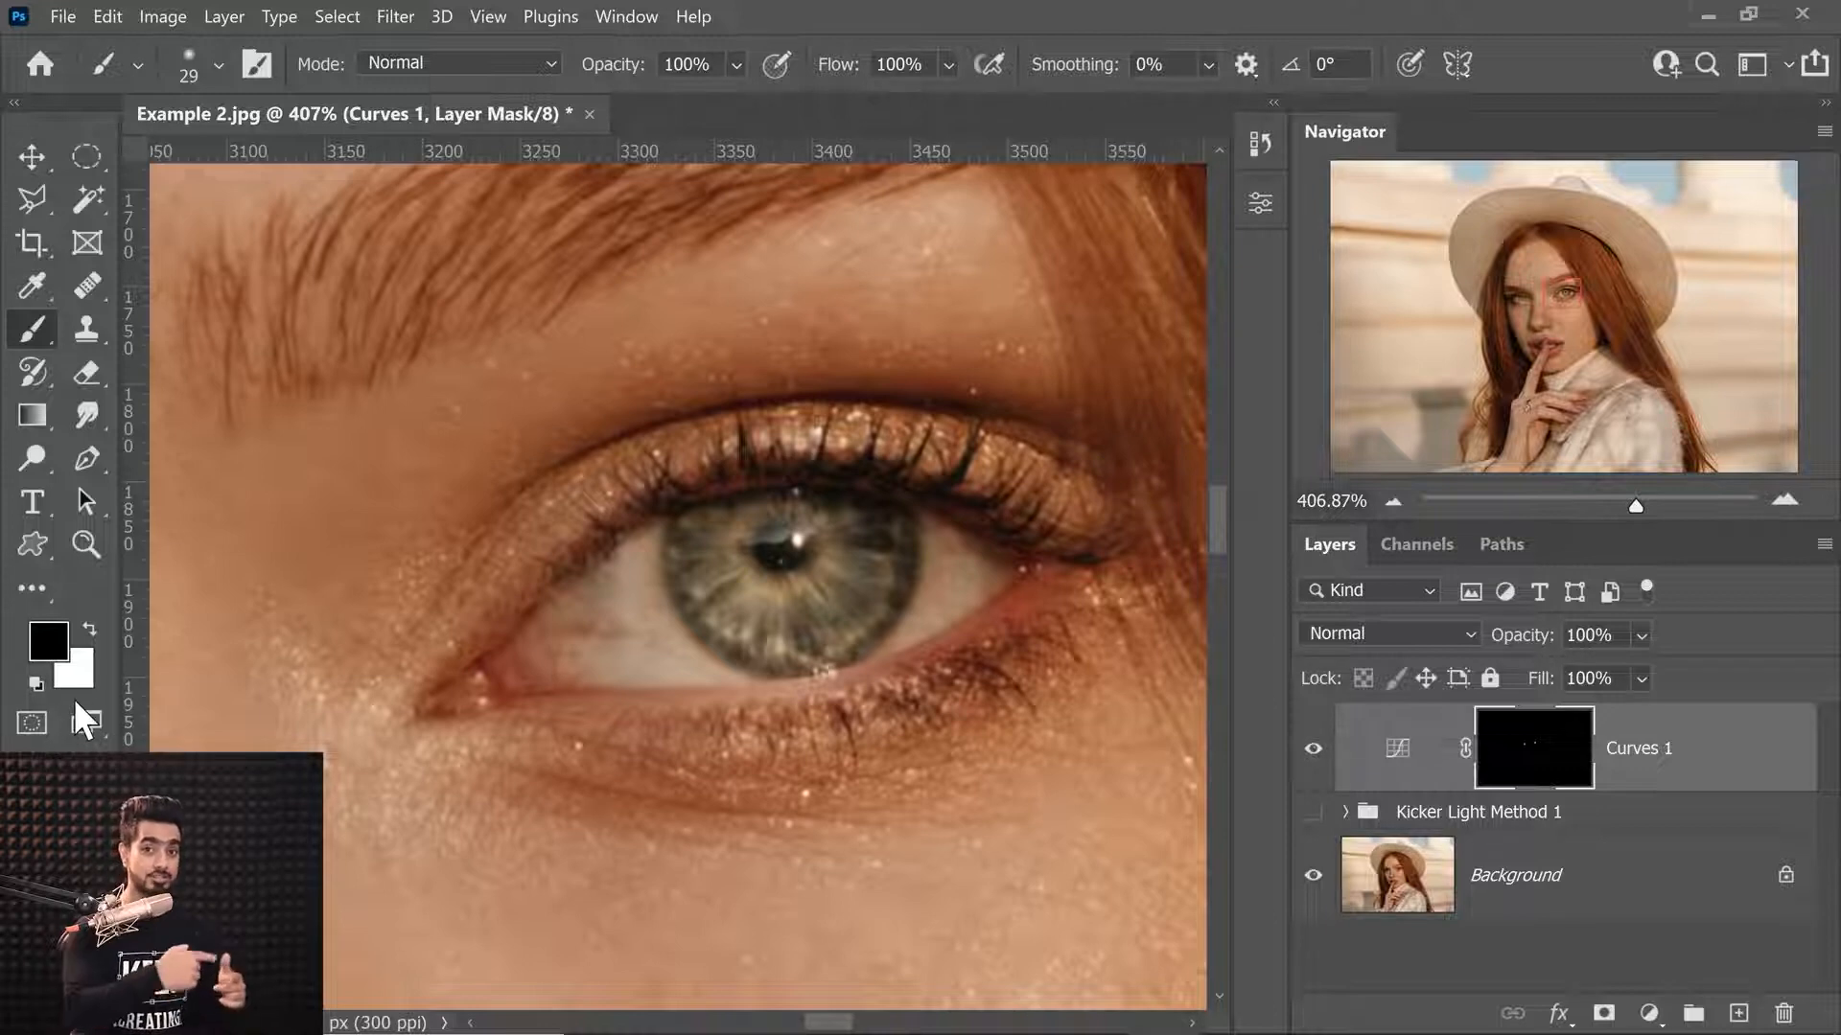
drag(911, 557, 841, 577)
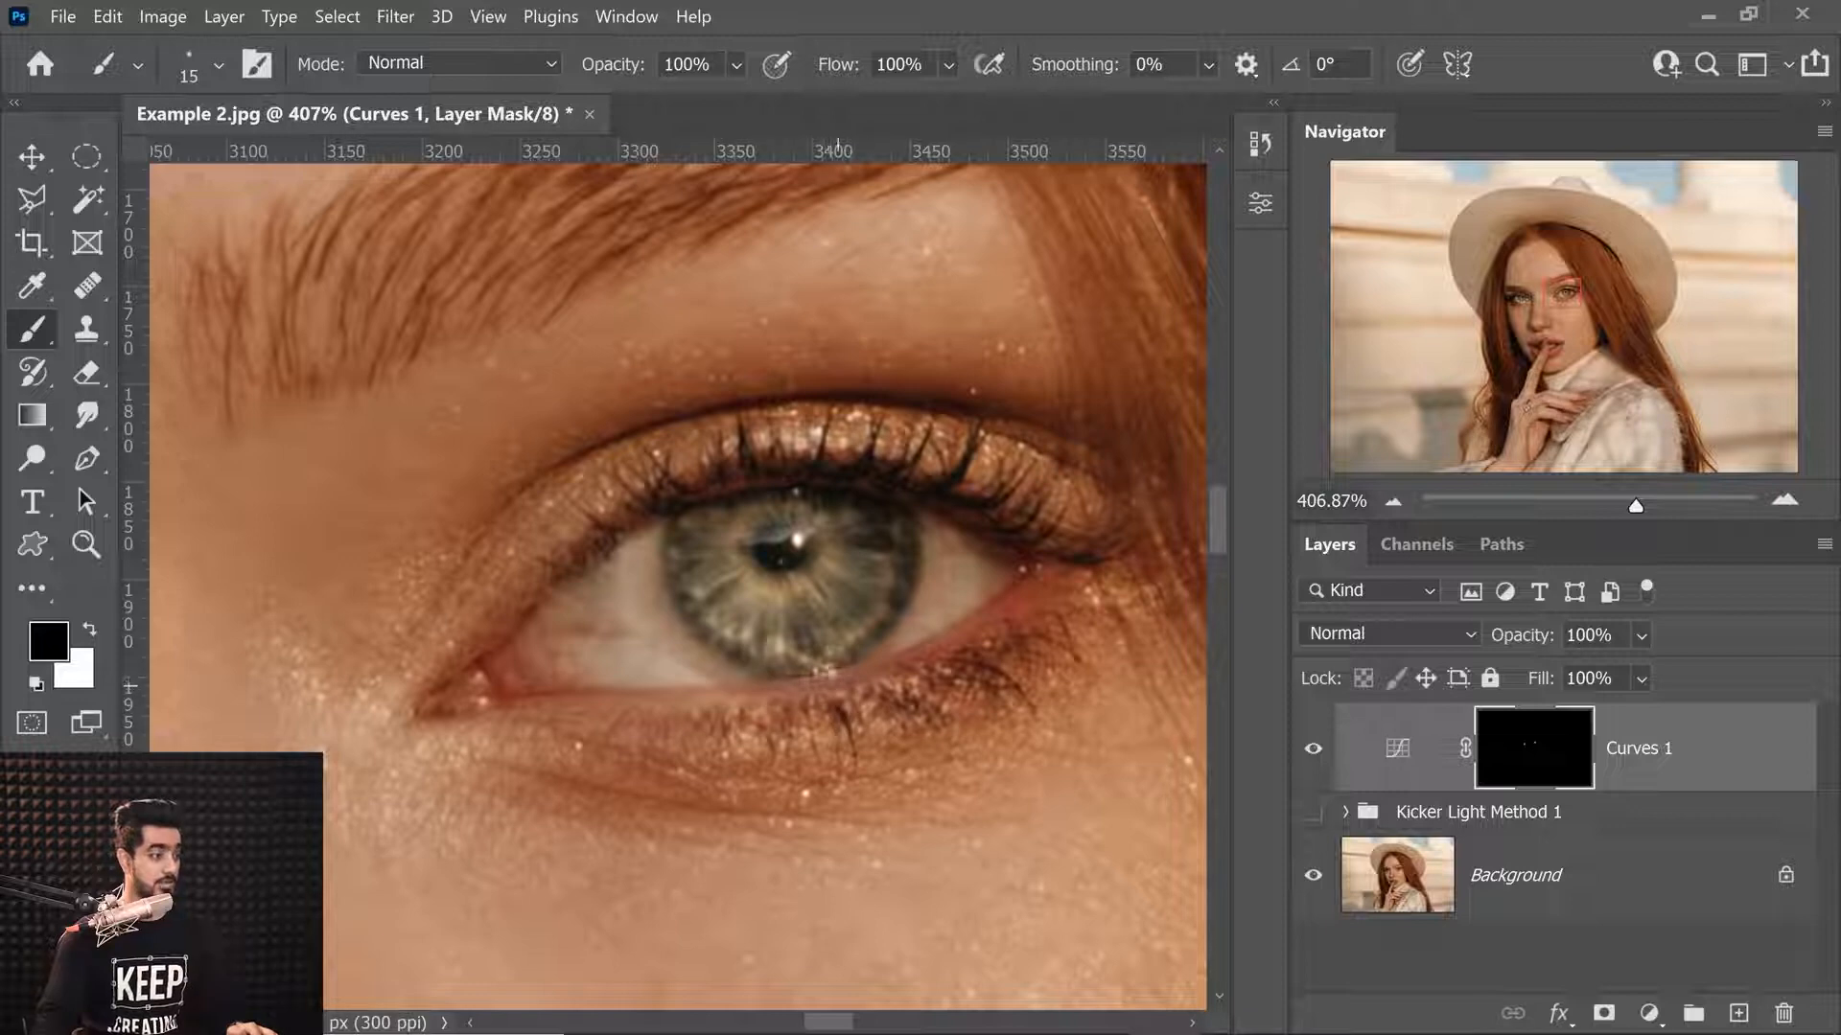
key(bracketright)
key(bracketright)
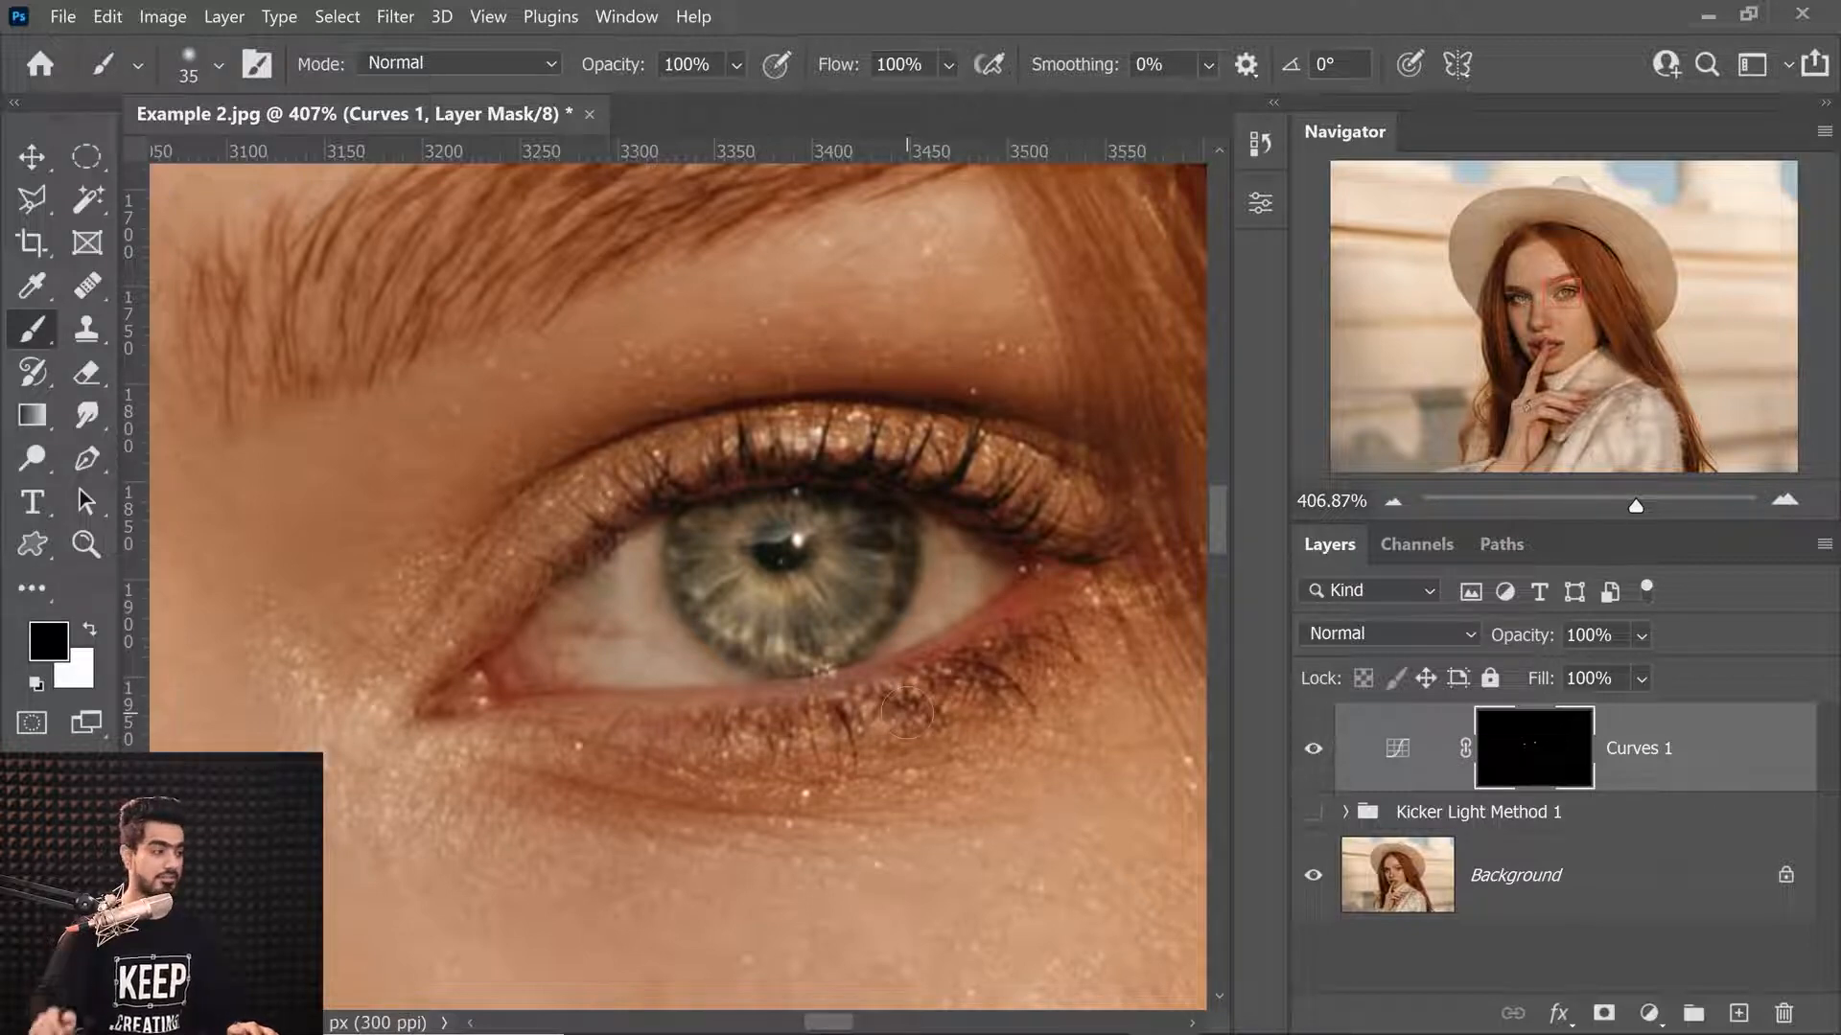
Inspect the Curves 1 mask on its own, return to the photo, and paint black over the woman's left pupil.
alt+click(1539, 767)
alt+click(1536, 767)
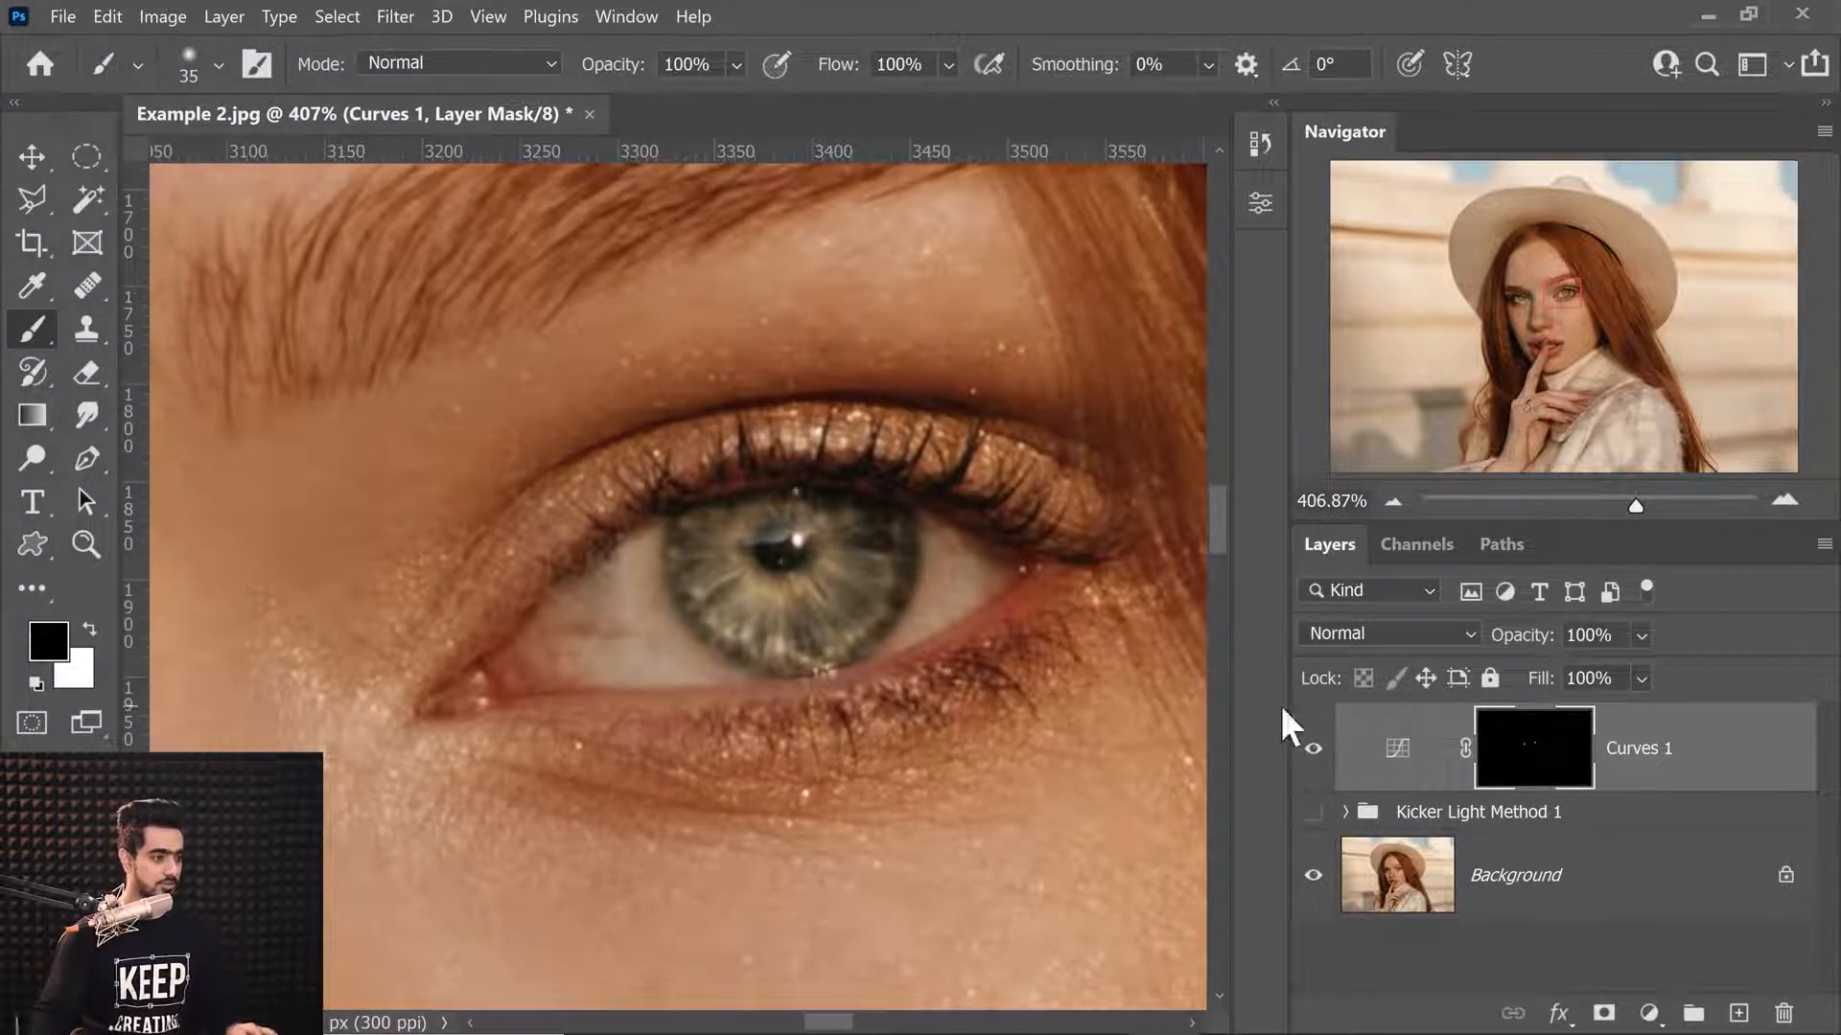
alt+click(1526, 767)
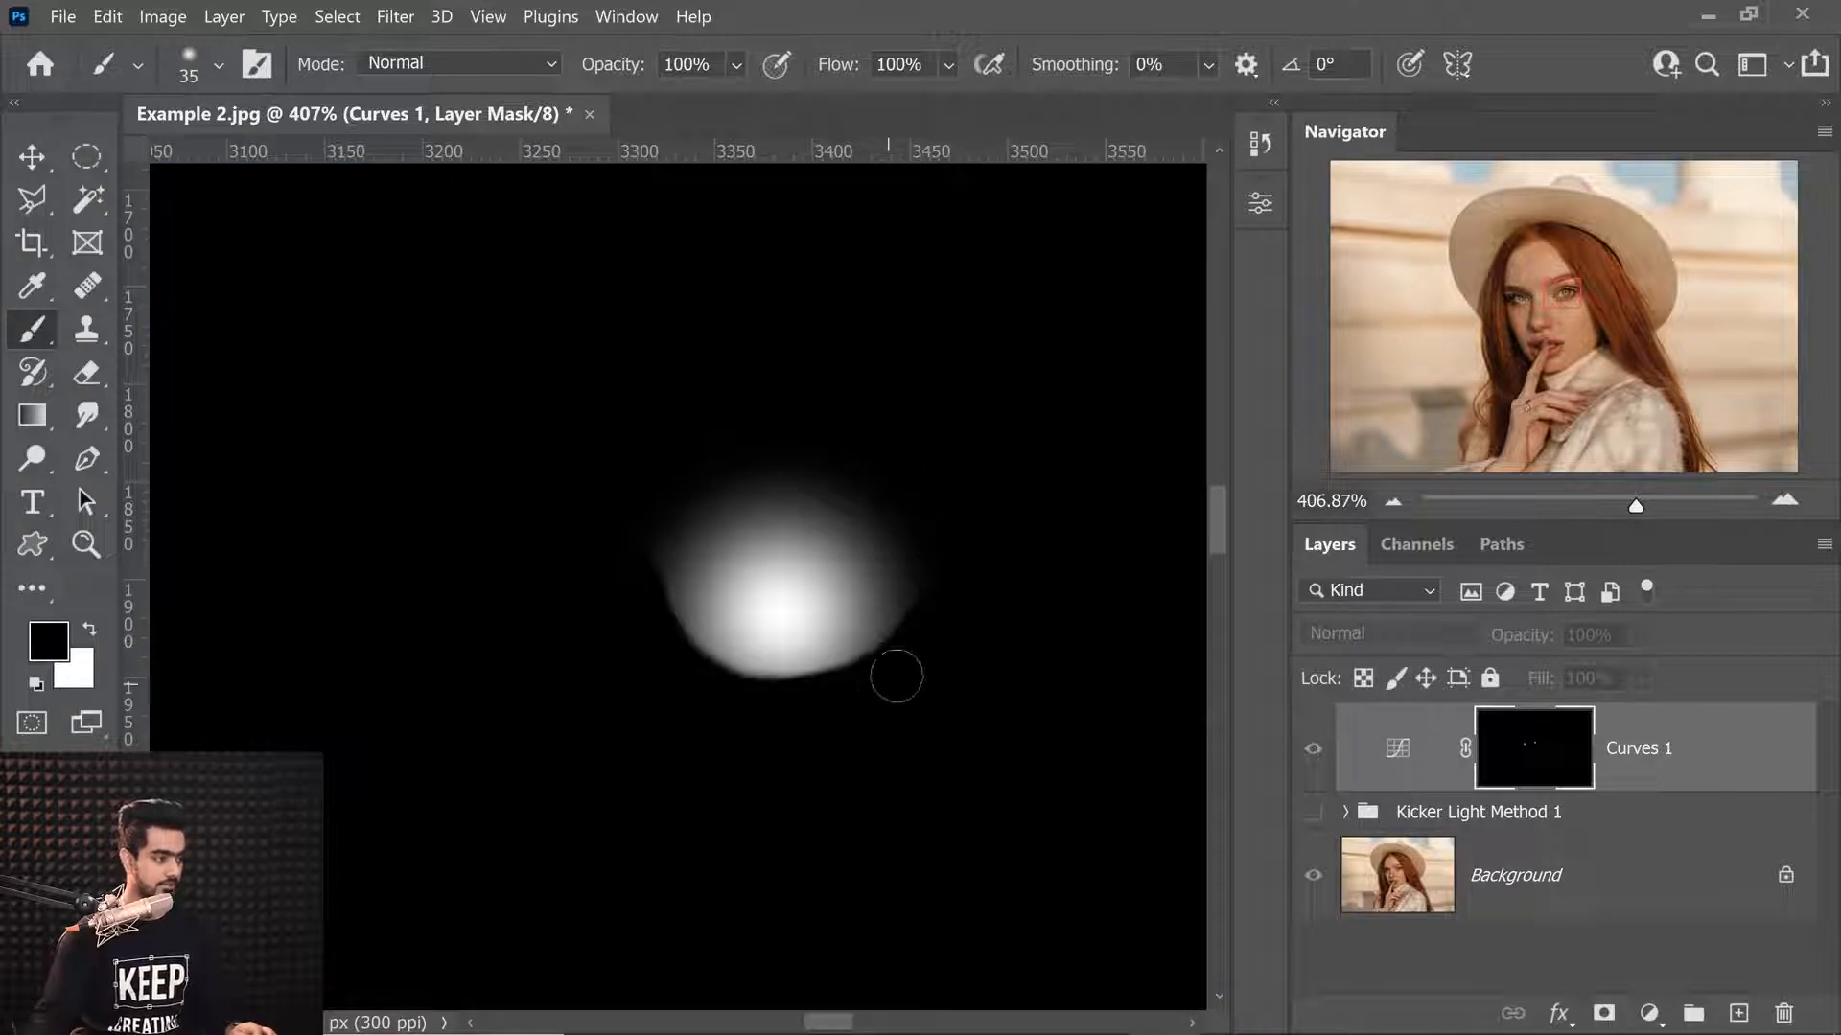
alt+click(1534, 757)
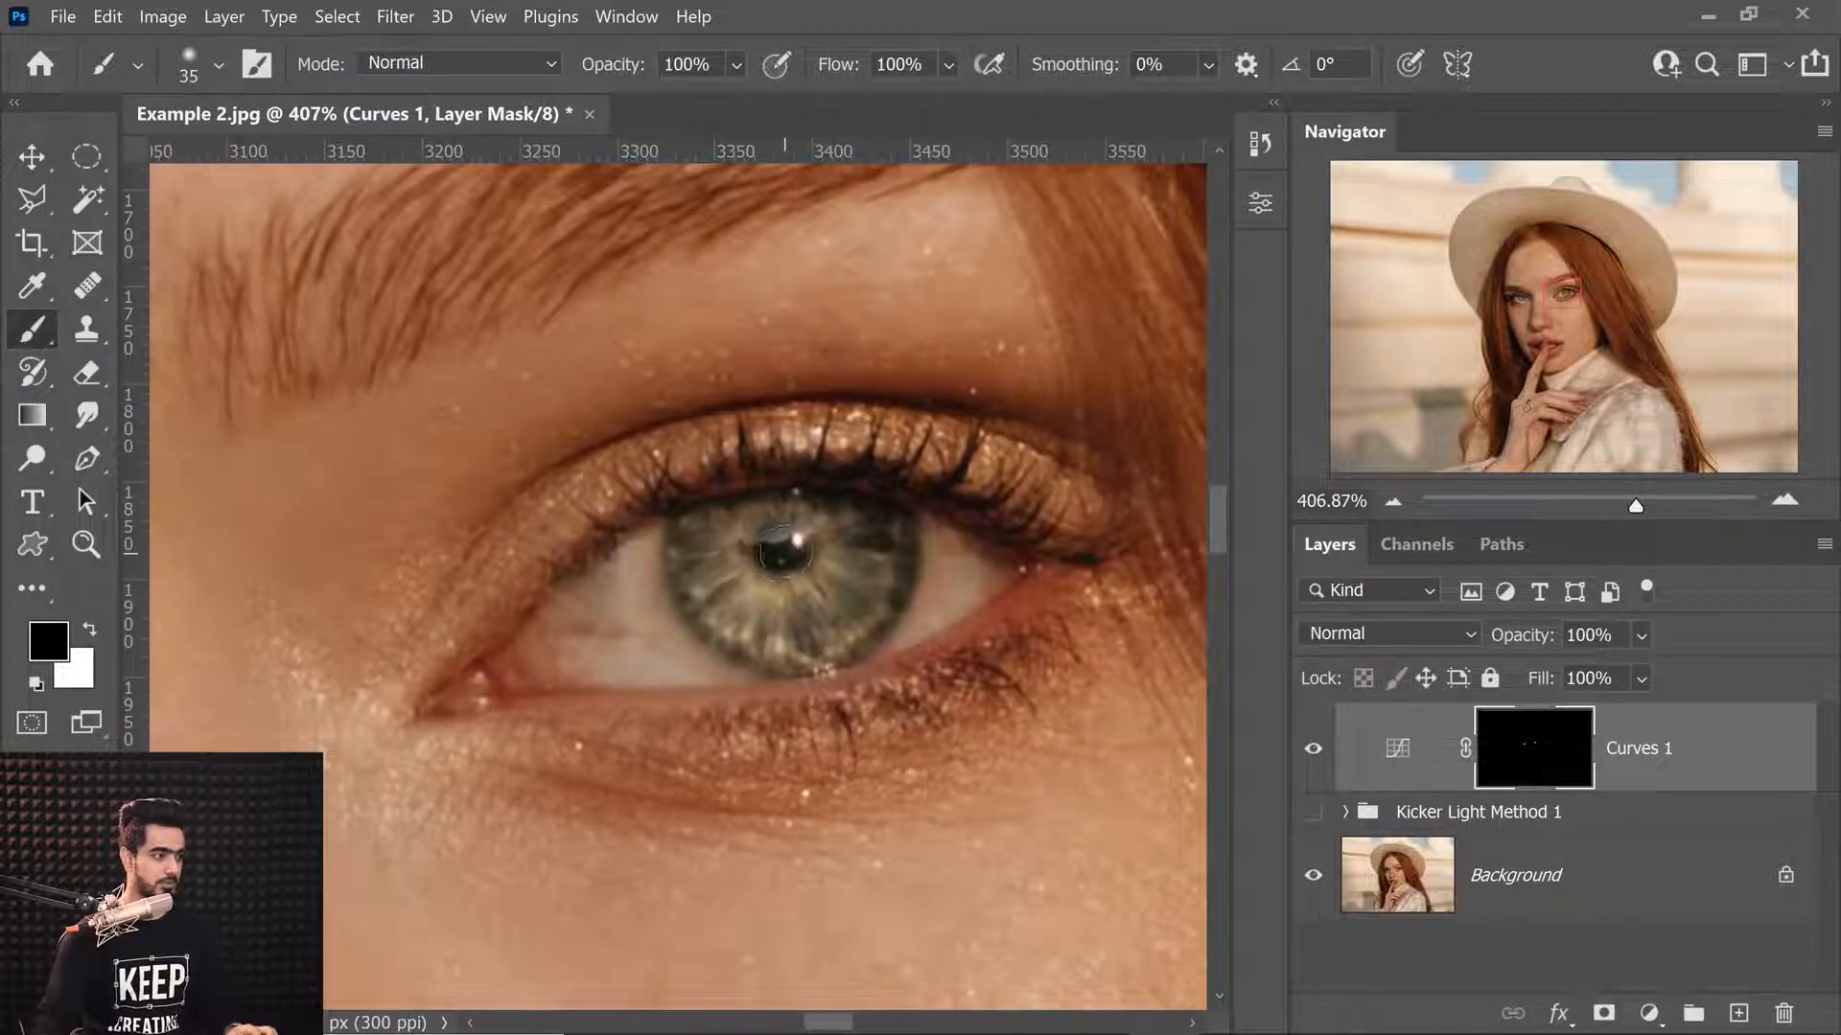
drag(783, 555, 797, 545)
click(783, 554)
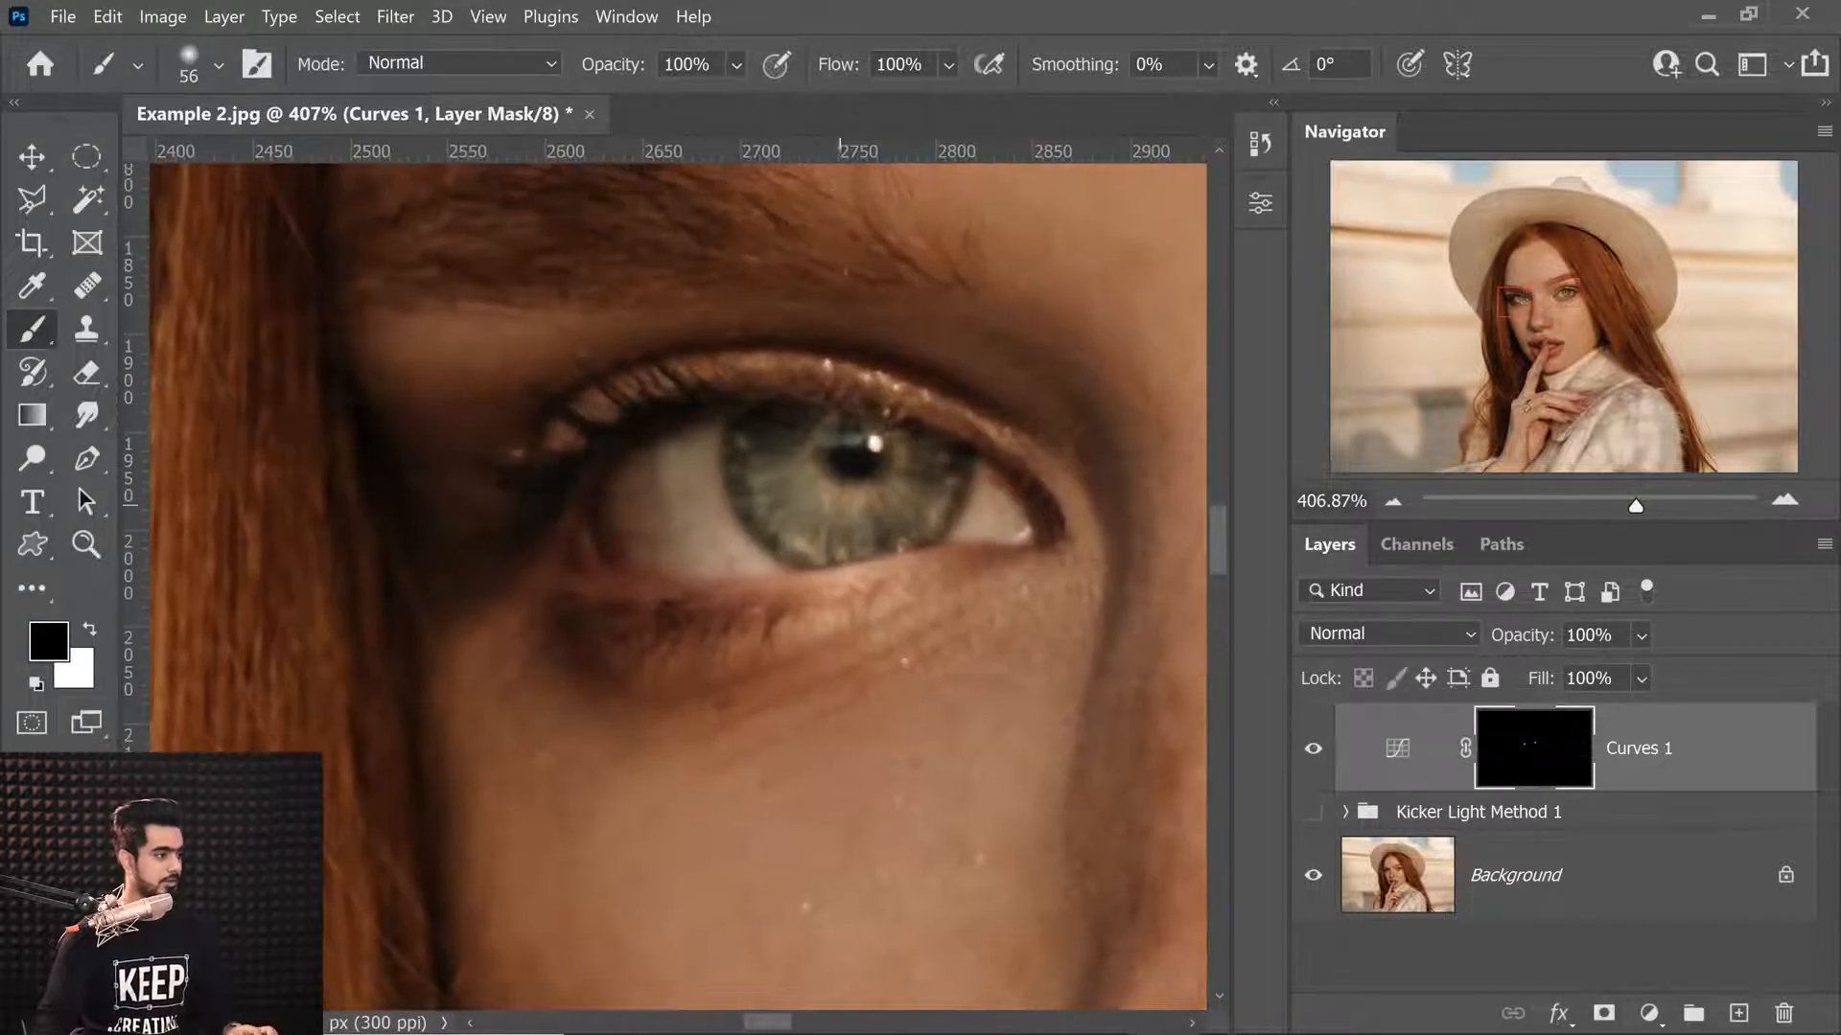
Mask out the spill around the woman's right iris with a black brush of about 22 px, cleaning up leftovers in the mask-only view.
mouse_move(700, 423)
mouse_down()
mouse_move(670, 422)
mouse_move(718, 462)
mouse_move(748, 542)
mouse_move(796, 575)
mouse_move(869, 587)
mouse_move(937, 546)
mouse_up()
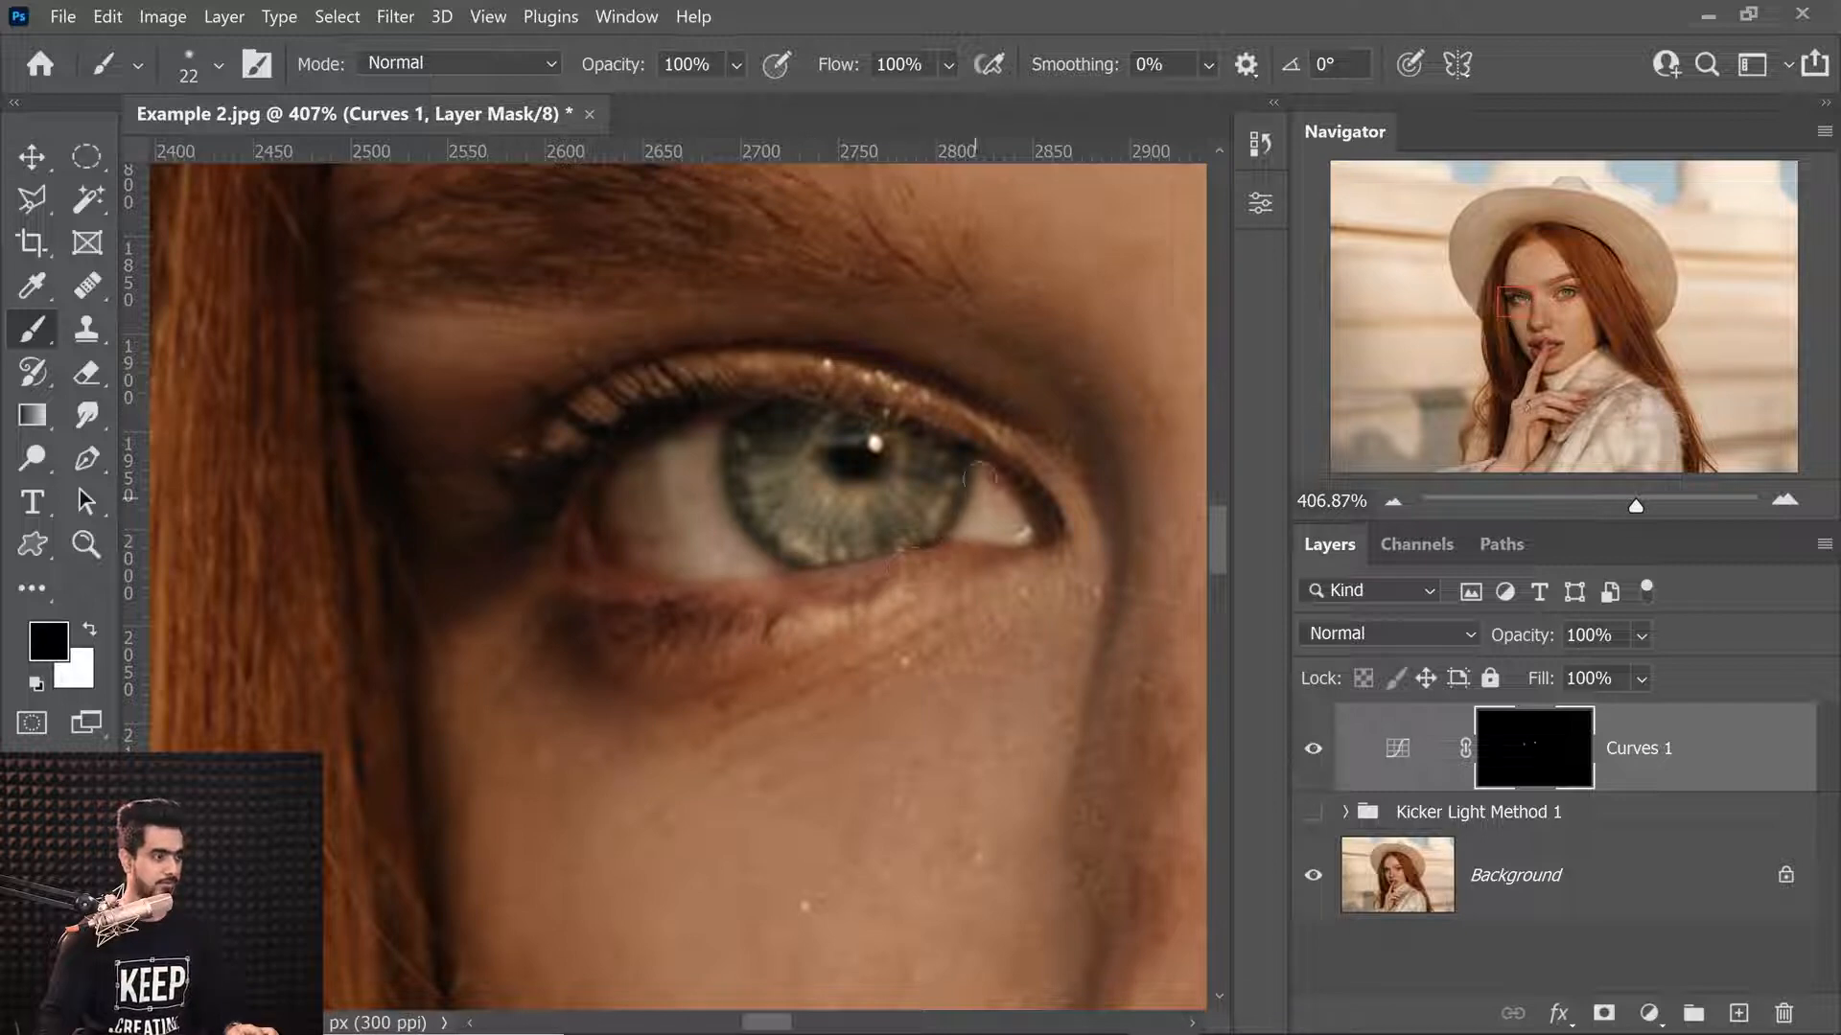
alt+click(1534, 746)
mouse_move(699, 497)
mouse_down()
mouse_move(767, 604)
mouse_move(879, 614)
mouse_move(976, 580)
mouse_move(900, 674)
mouse_move(933, 638)
mouse_move(862, 630)
mouse_move(838, 665)
mouse_move(751, 636)
mouse_move(683, 481)
mouse_move(717, 464)
mouse_move(711, 551)
mouse_up()
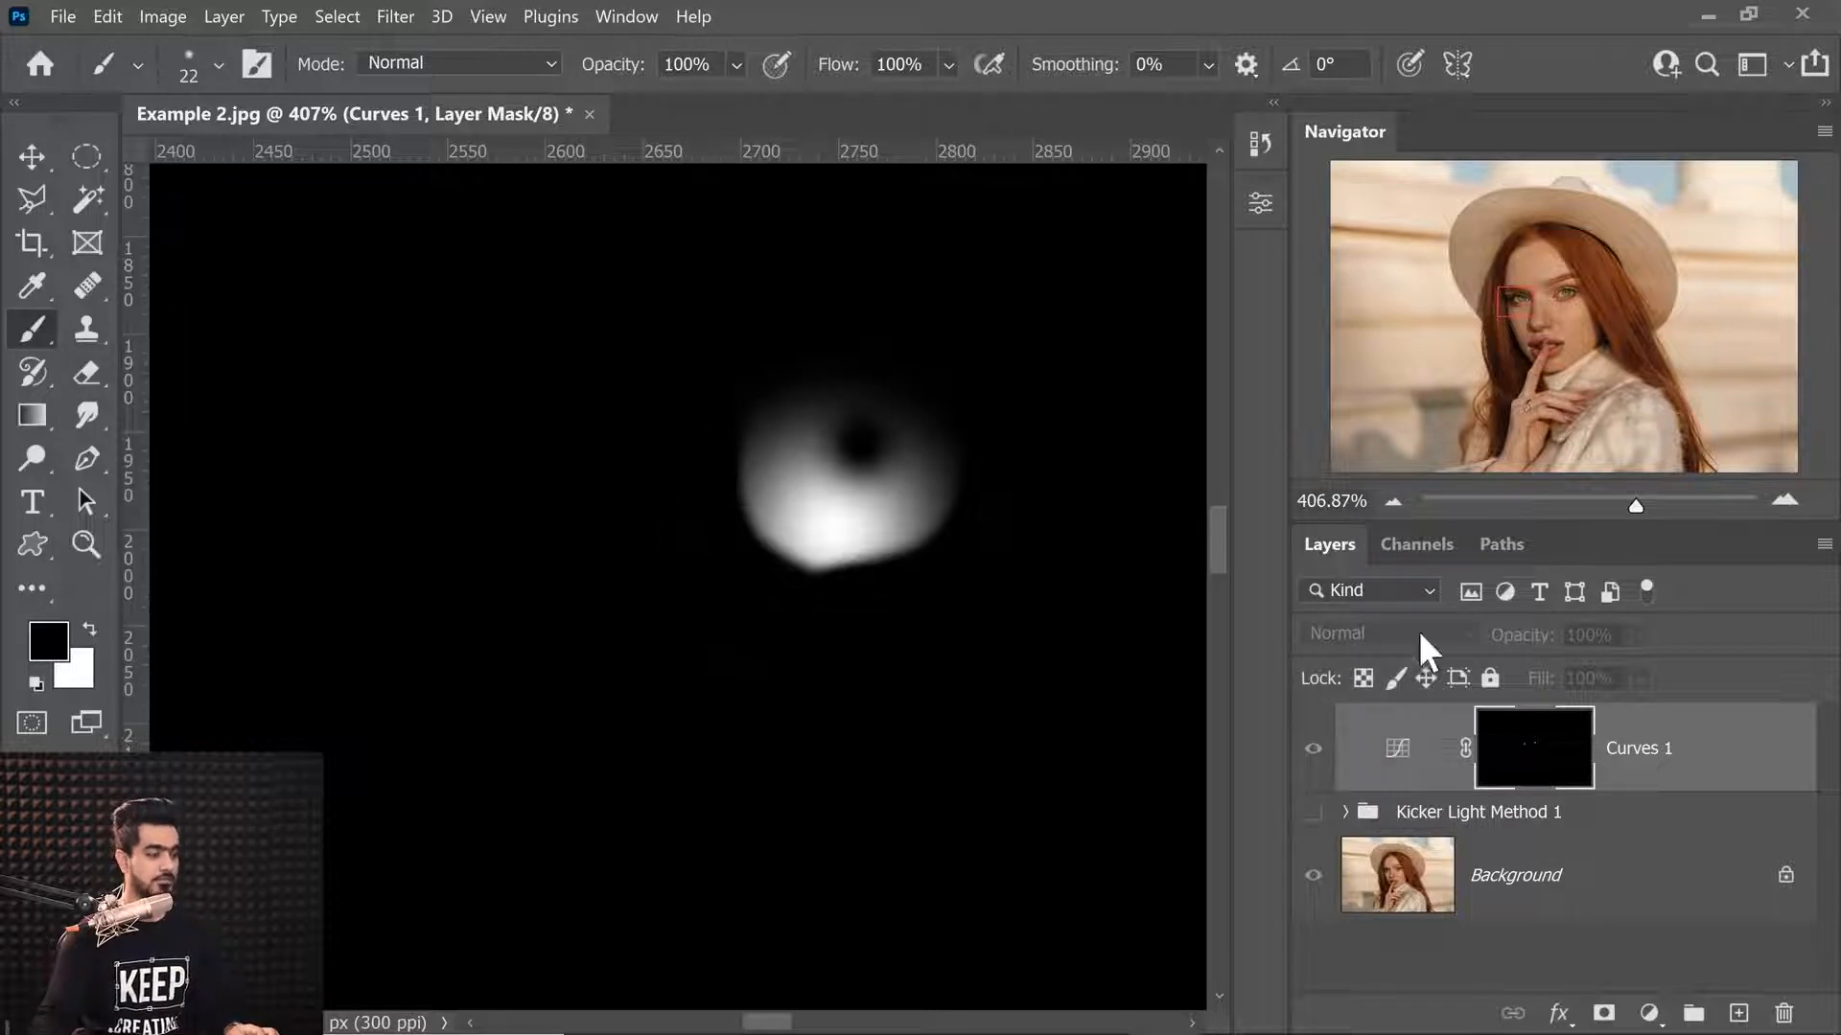
alt+click(1534, 748)
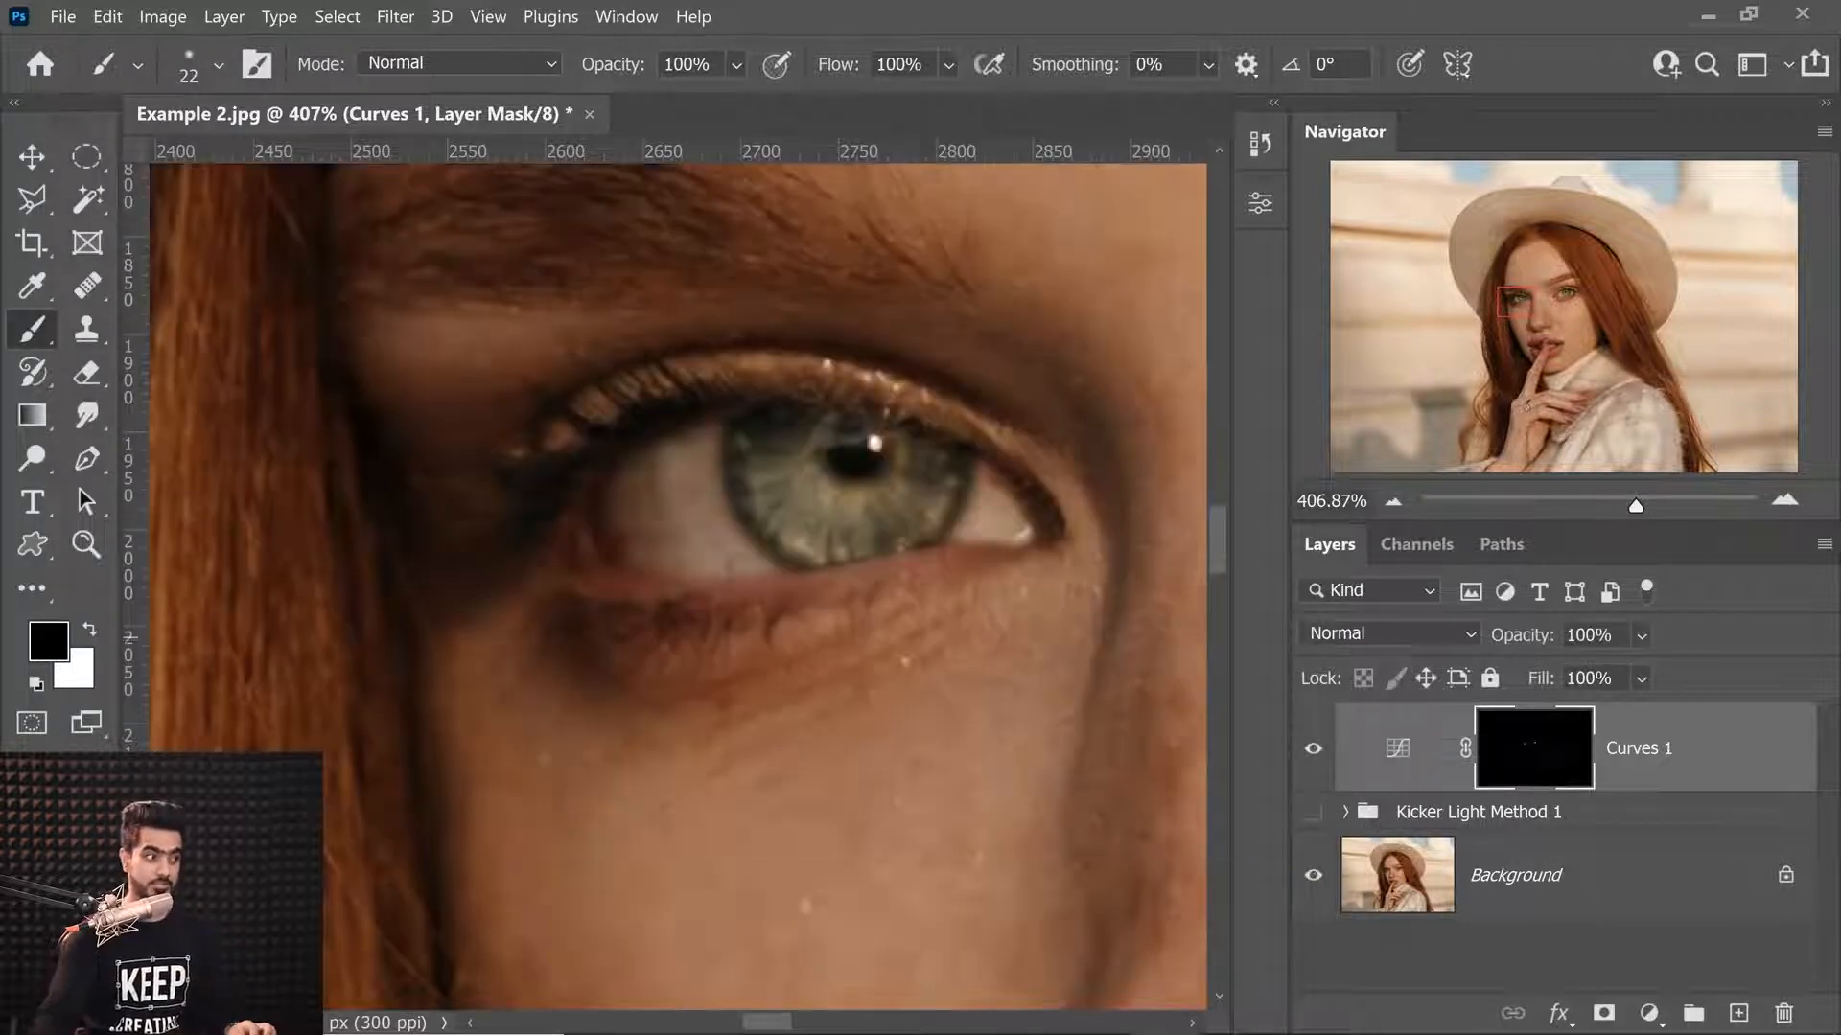
Compare the eye effect of the Curves 1 layer with the Kicker Light Method 1 group by toggling their visibility.
drag(843, 507, 435, 579)
drag(787, 515, 848, 513)
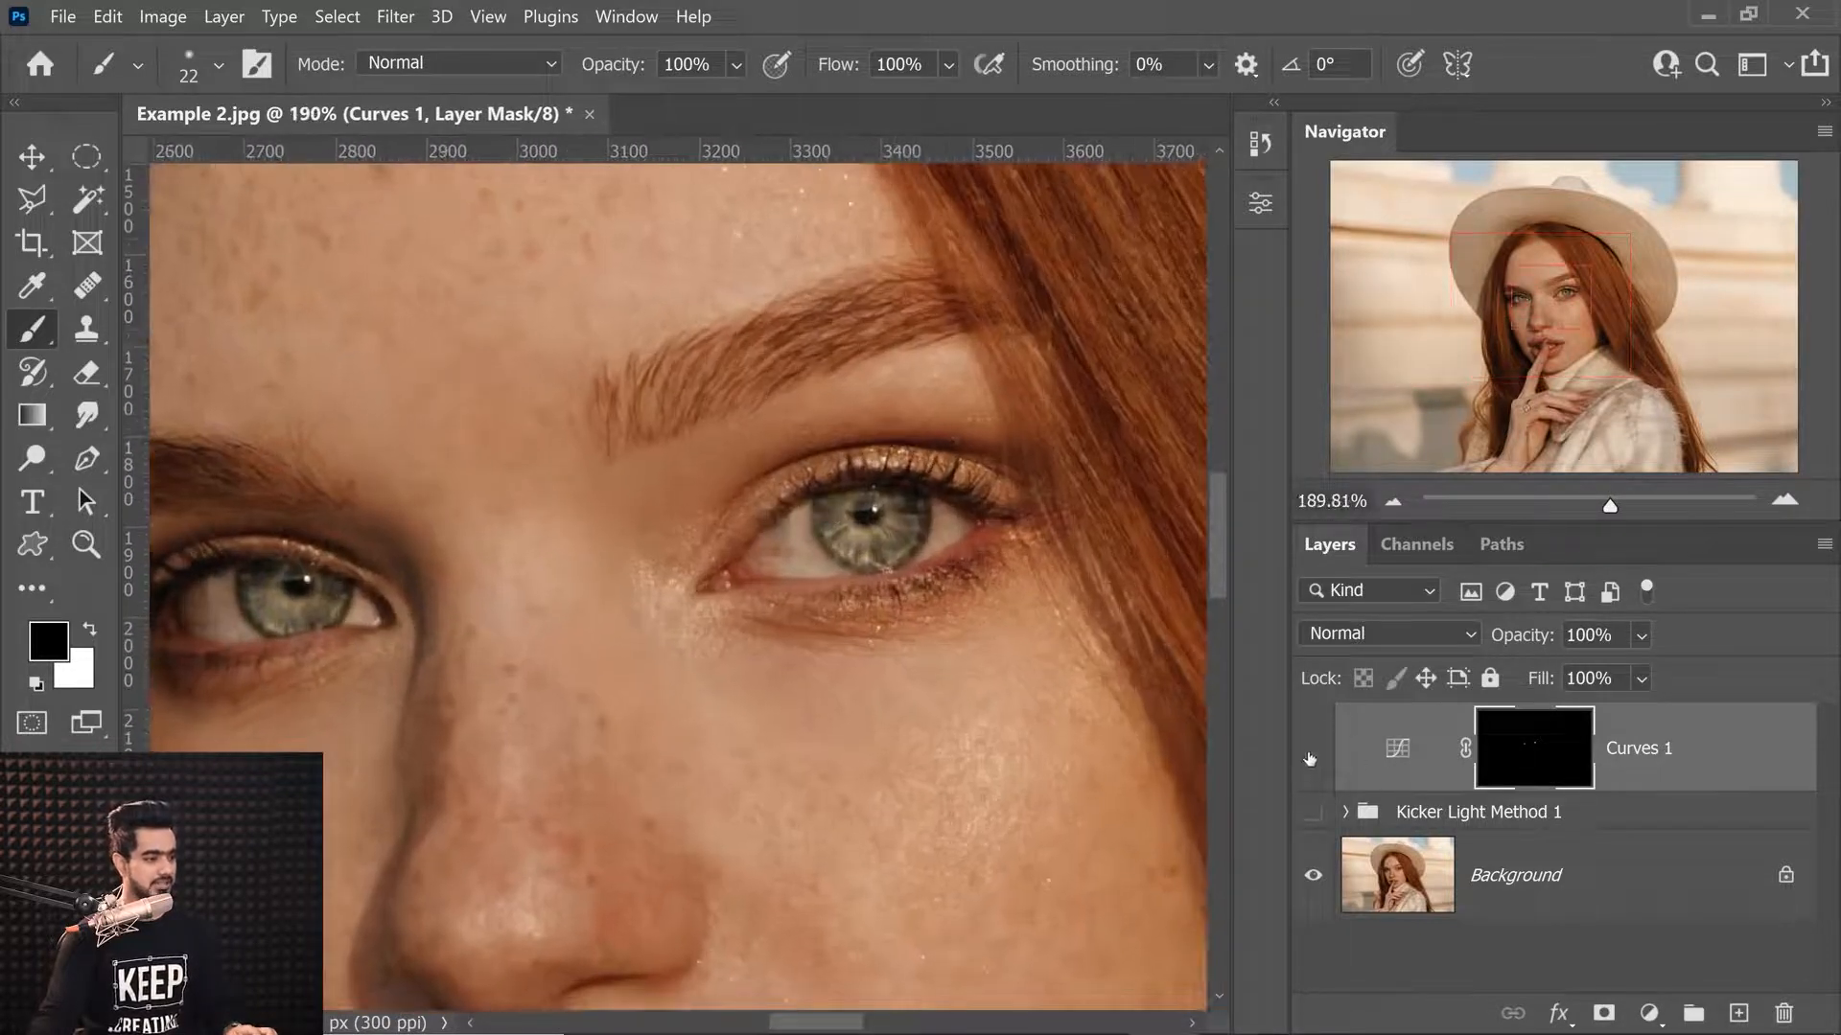
click(1311, 751)
click(1313, 813)
click(1314, 813)
click(1313, 813)
click(1314, 813)
click(1312, 750)
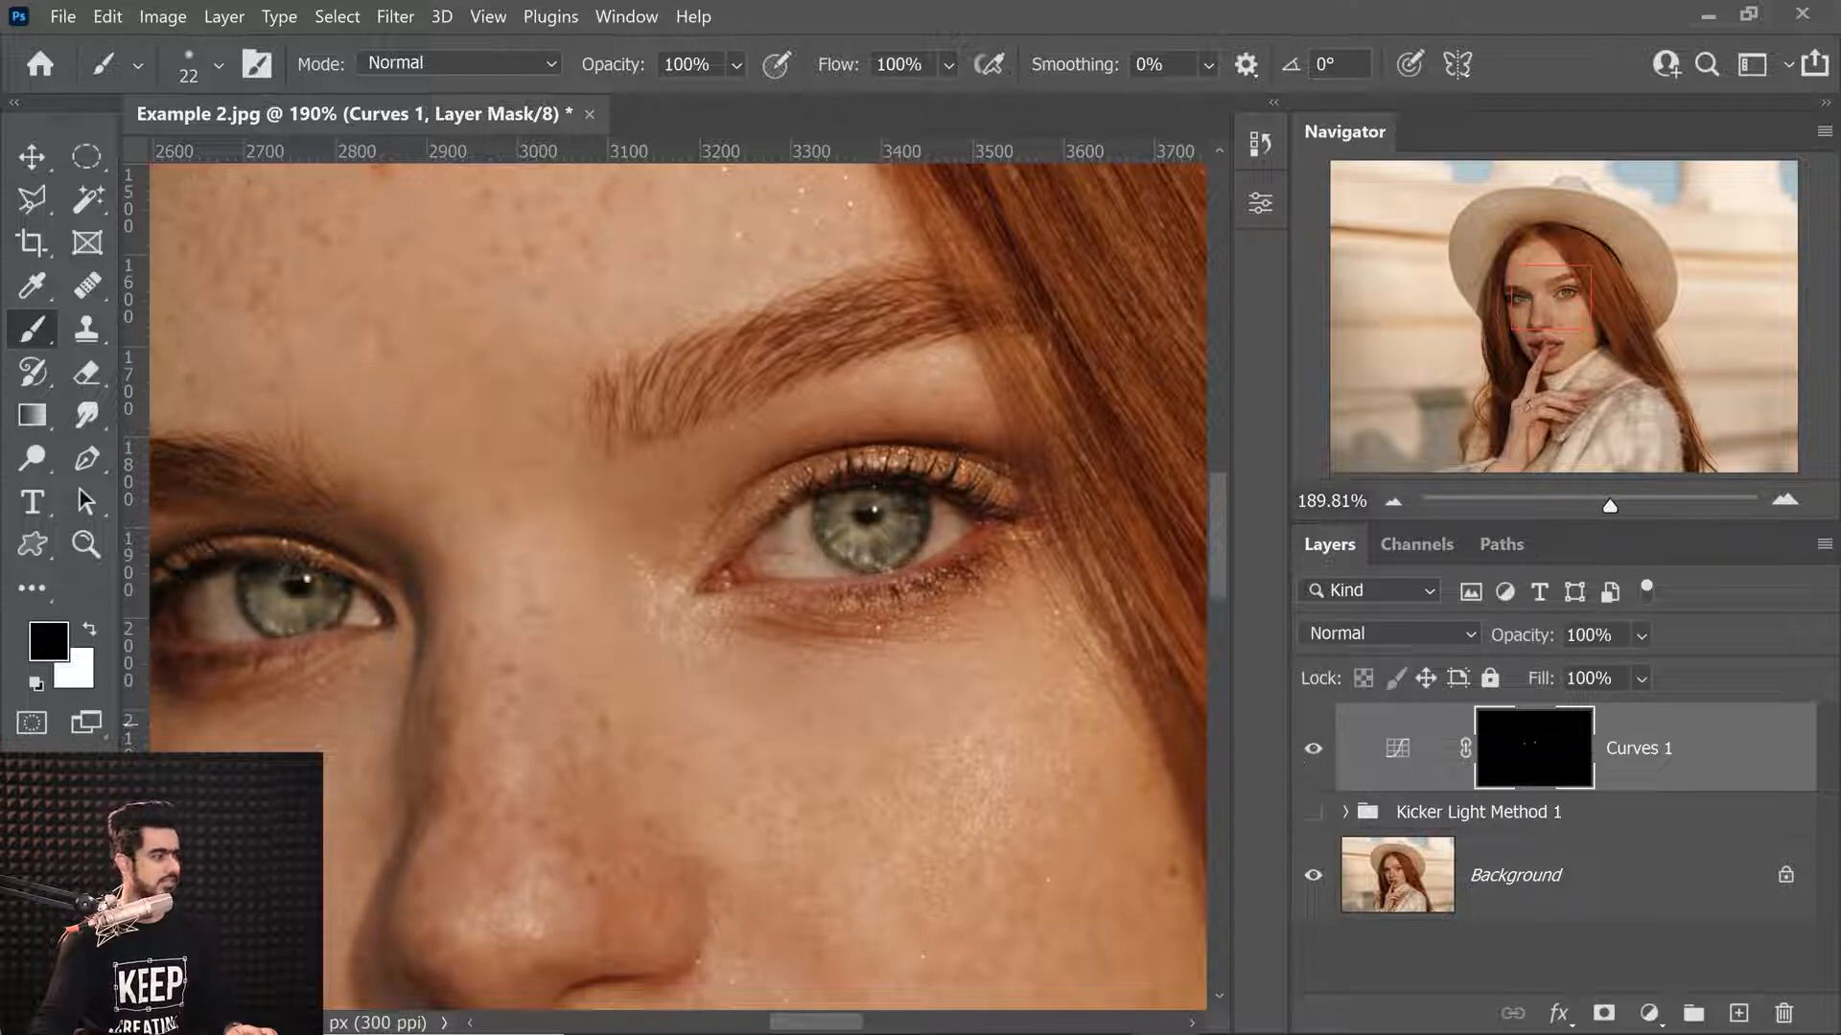
Reopen the Curves 1 adjustment and raise its existing RGB curve point slightly to brighten the irises further.
double_click(1391, 764)
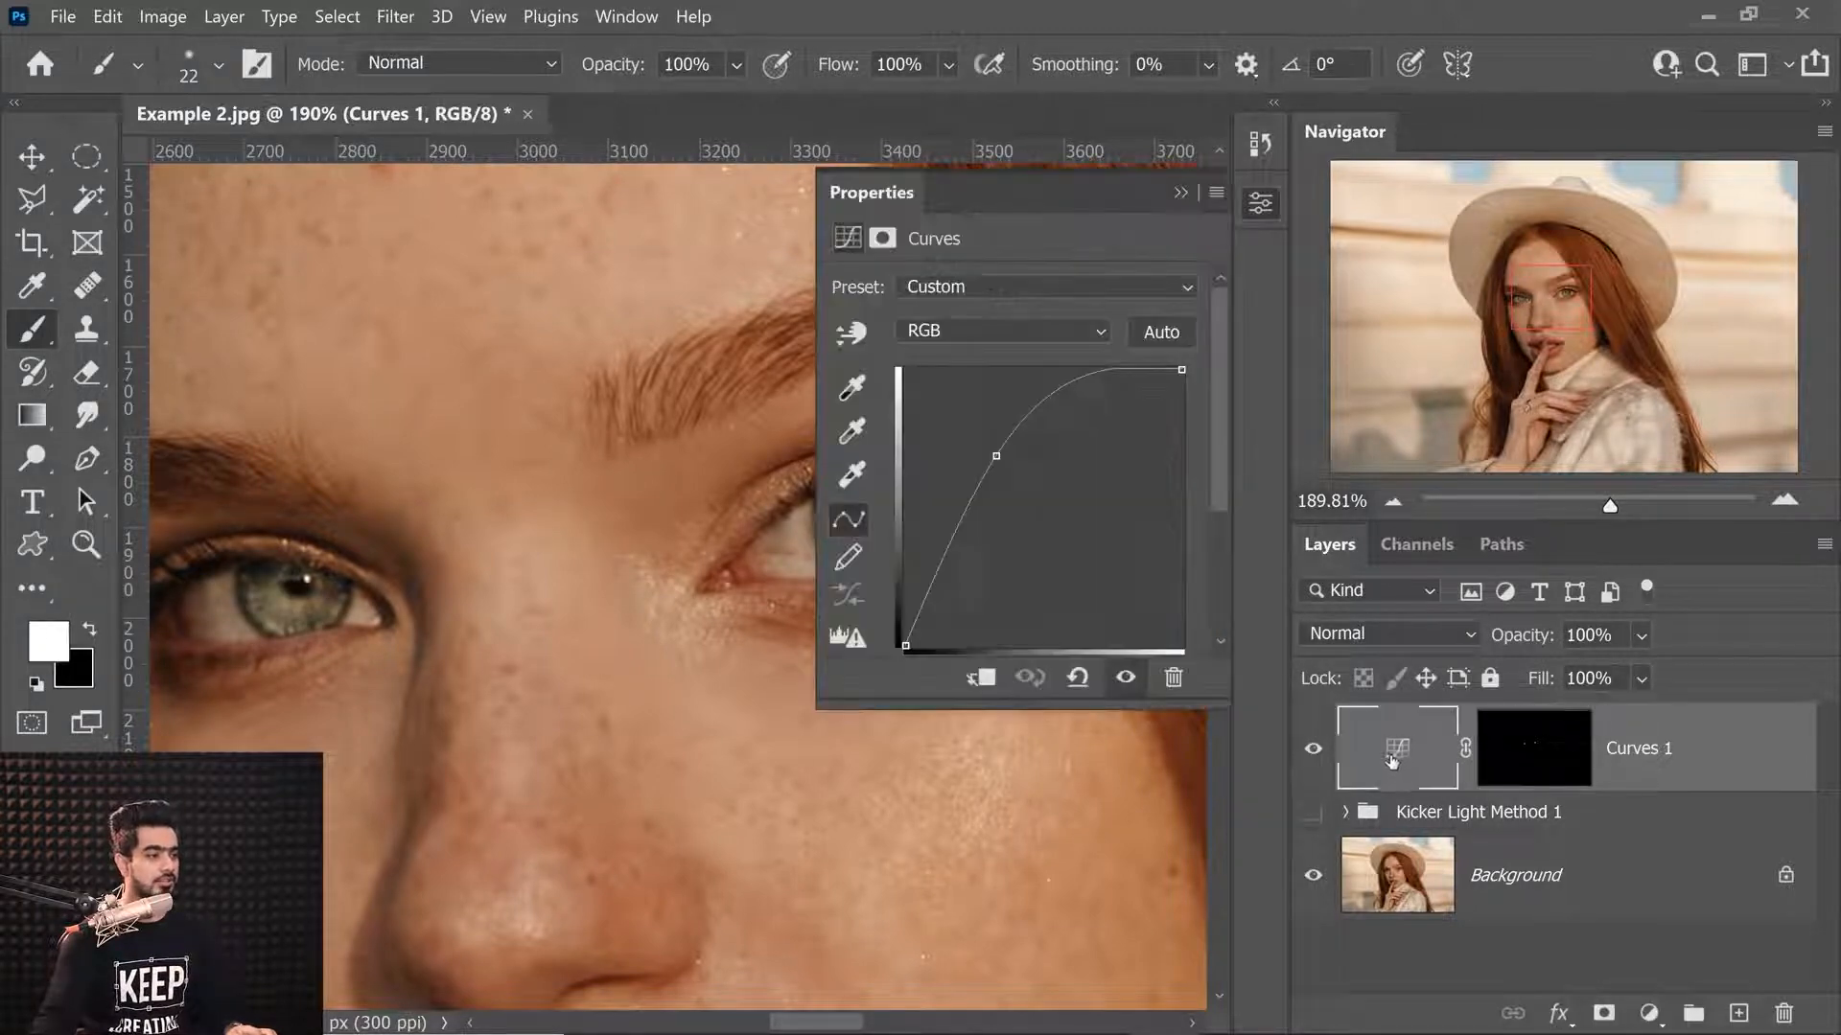
drag(728, 505, 534, 422)
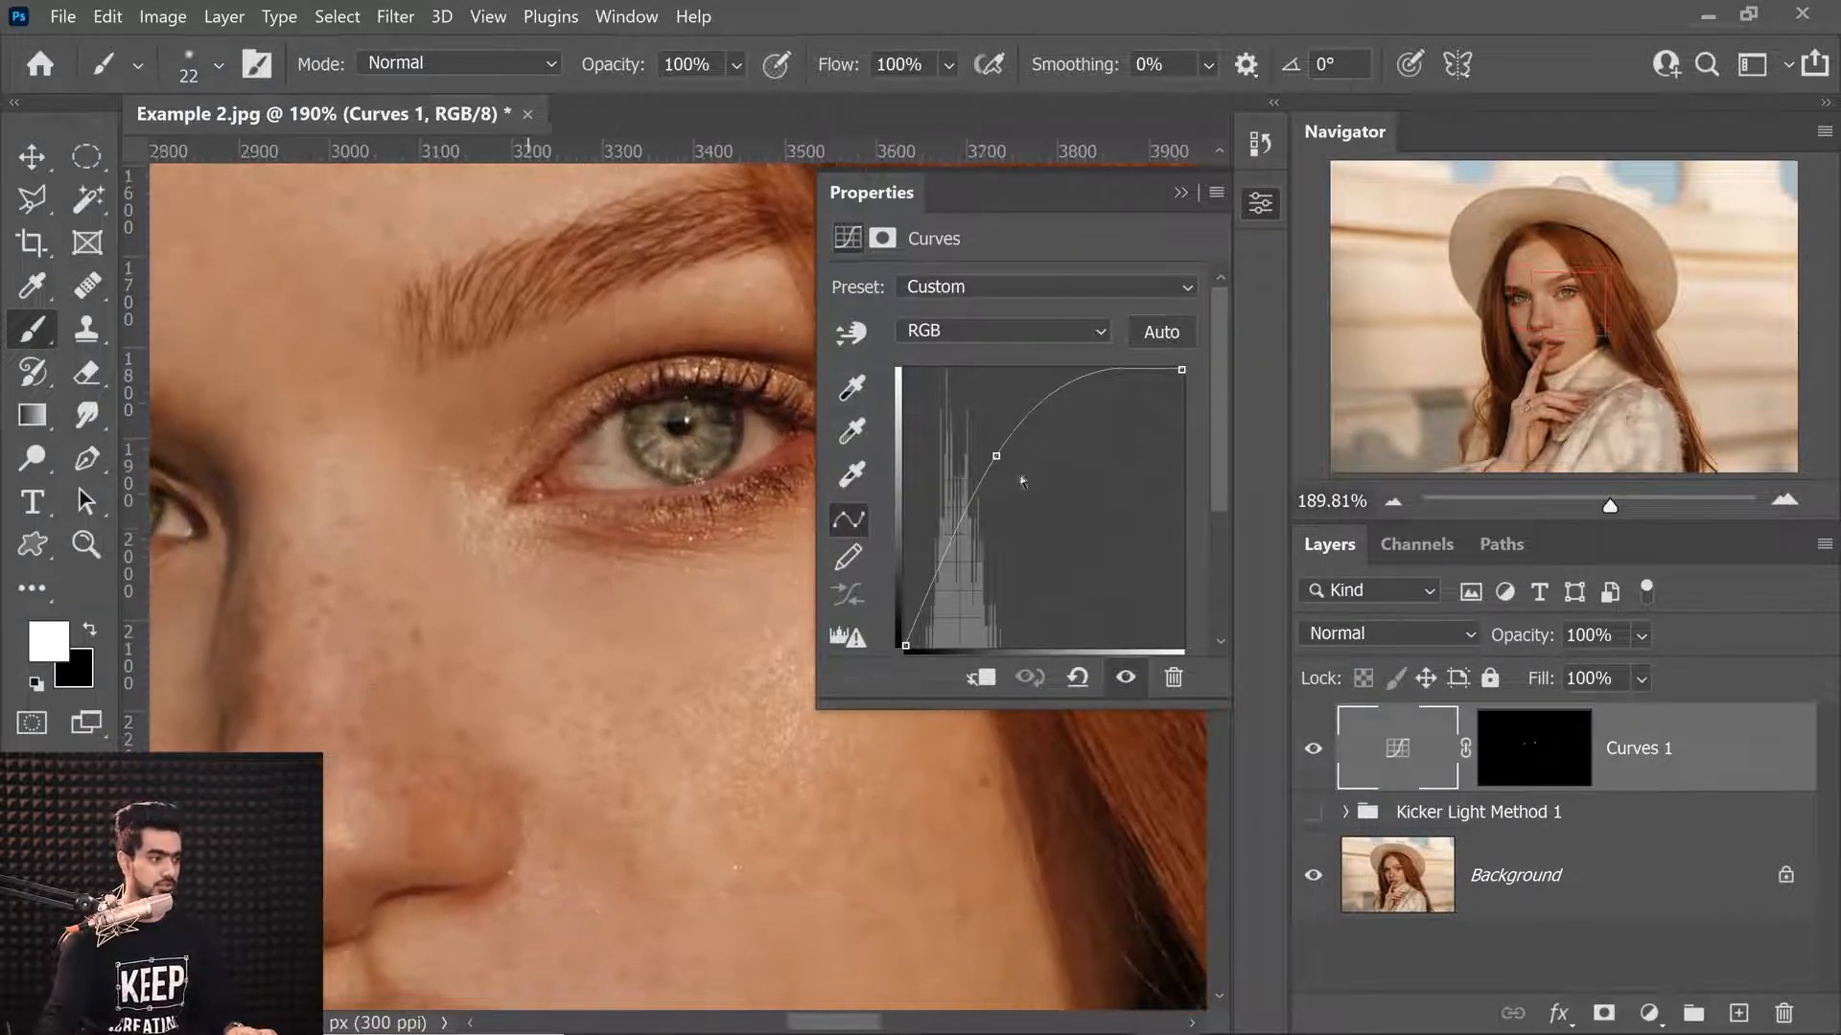
drag(996, 457, 996, 443)
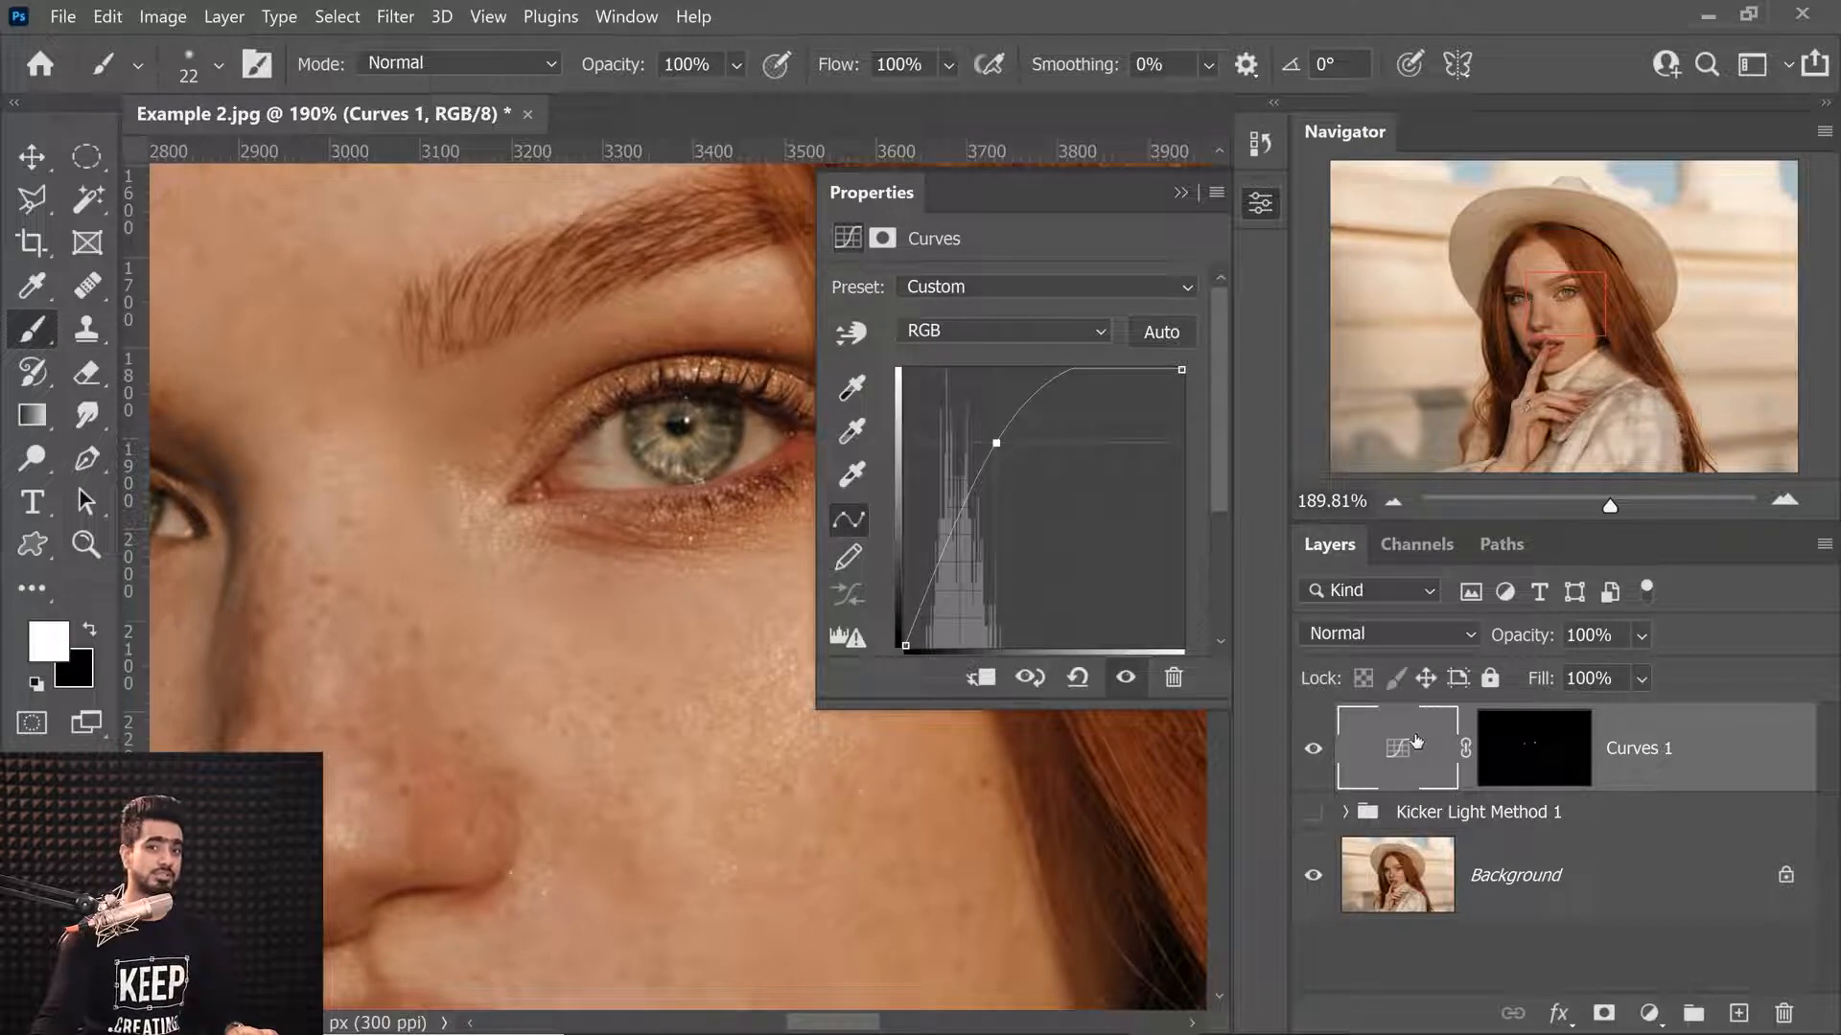
Fine-tune the RGB curve point of Curves 1 once more and close the adjustment settings.
drag(996, 443, 998, 443)
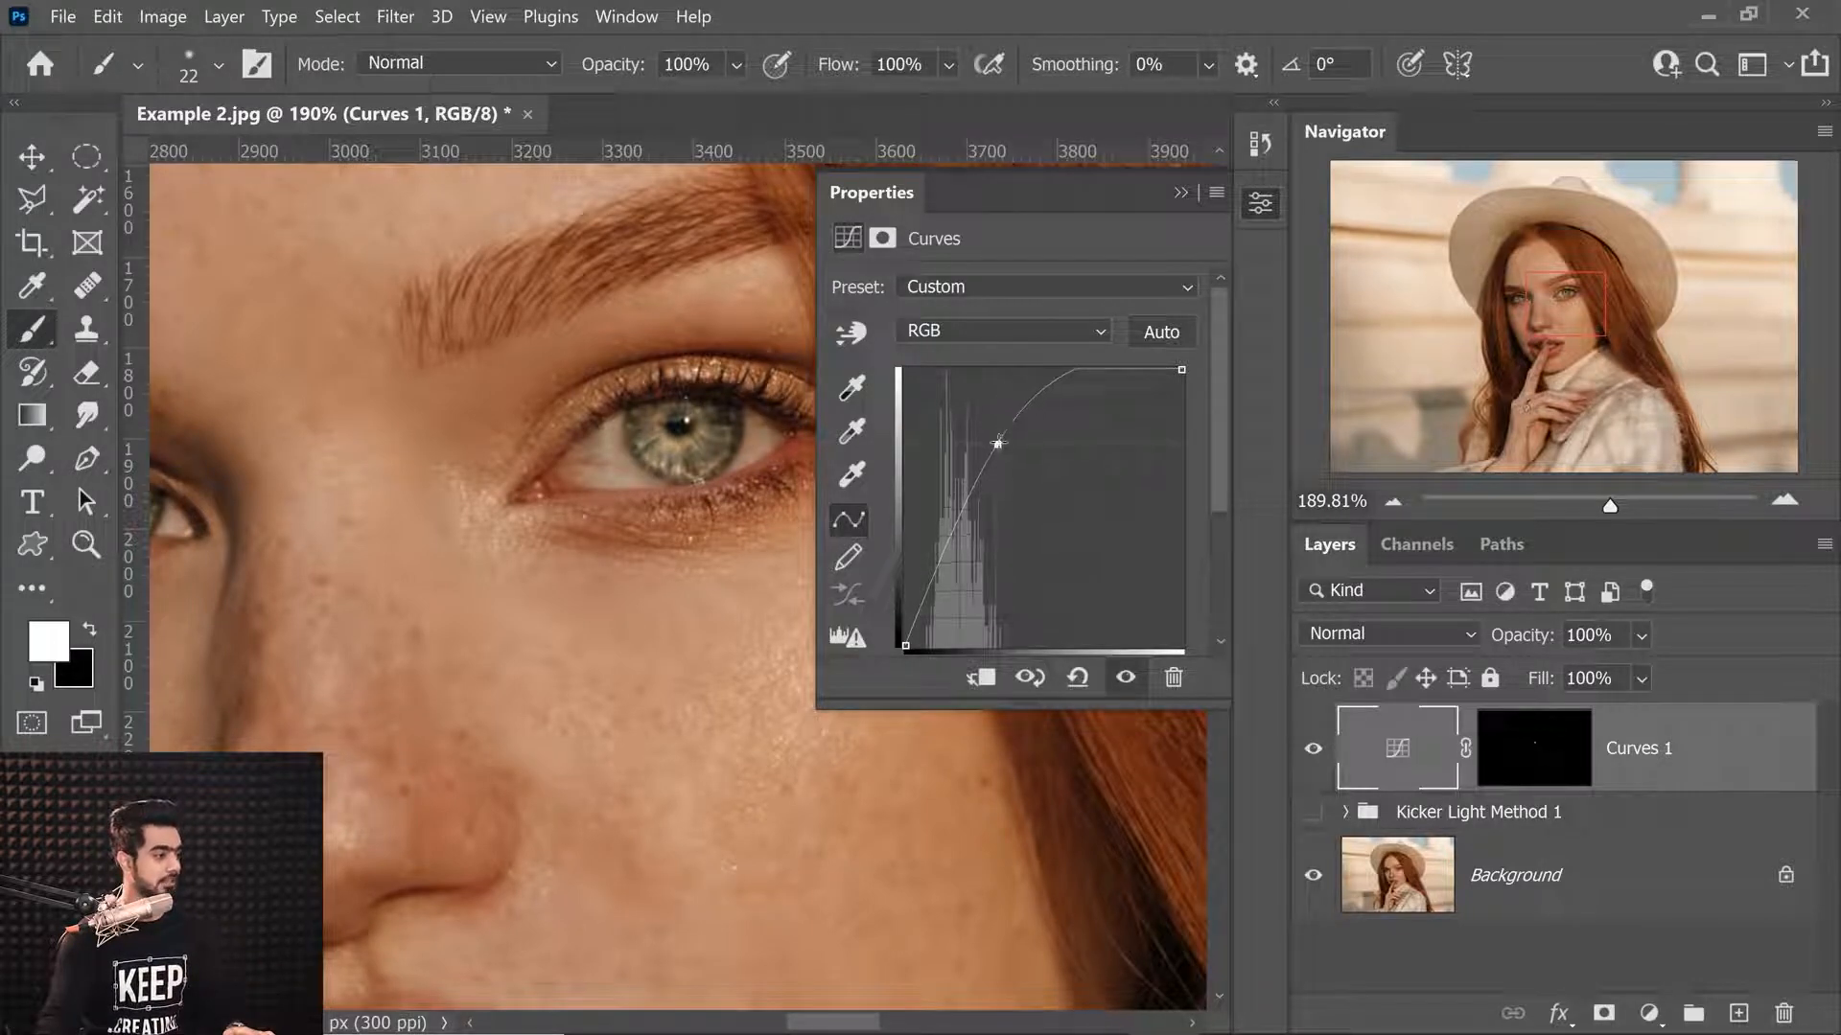
click(1180, 193)
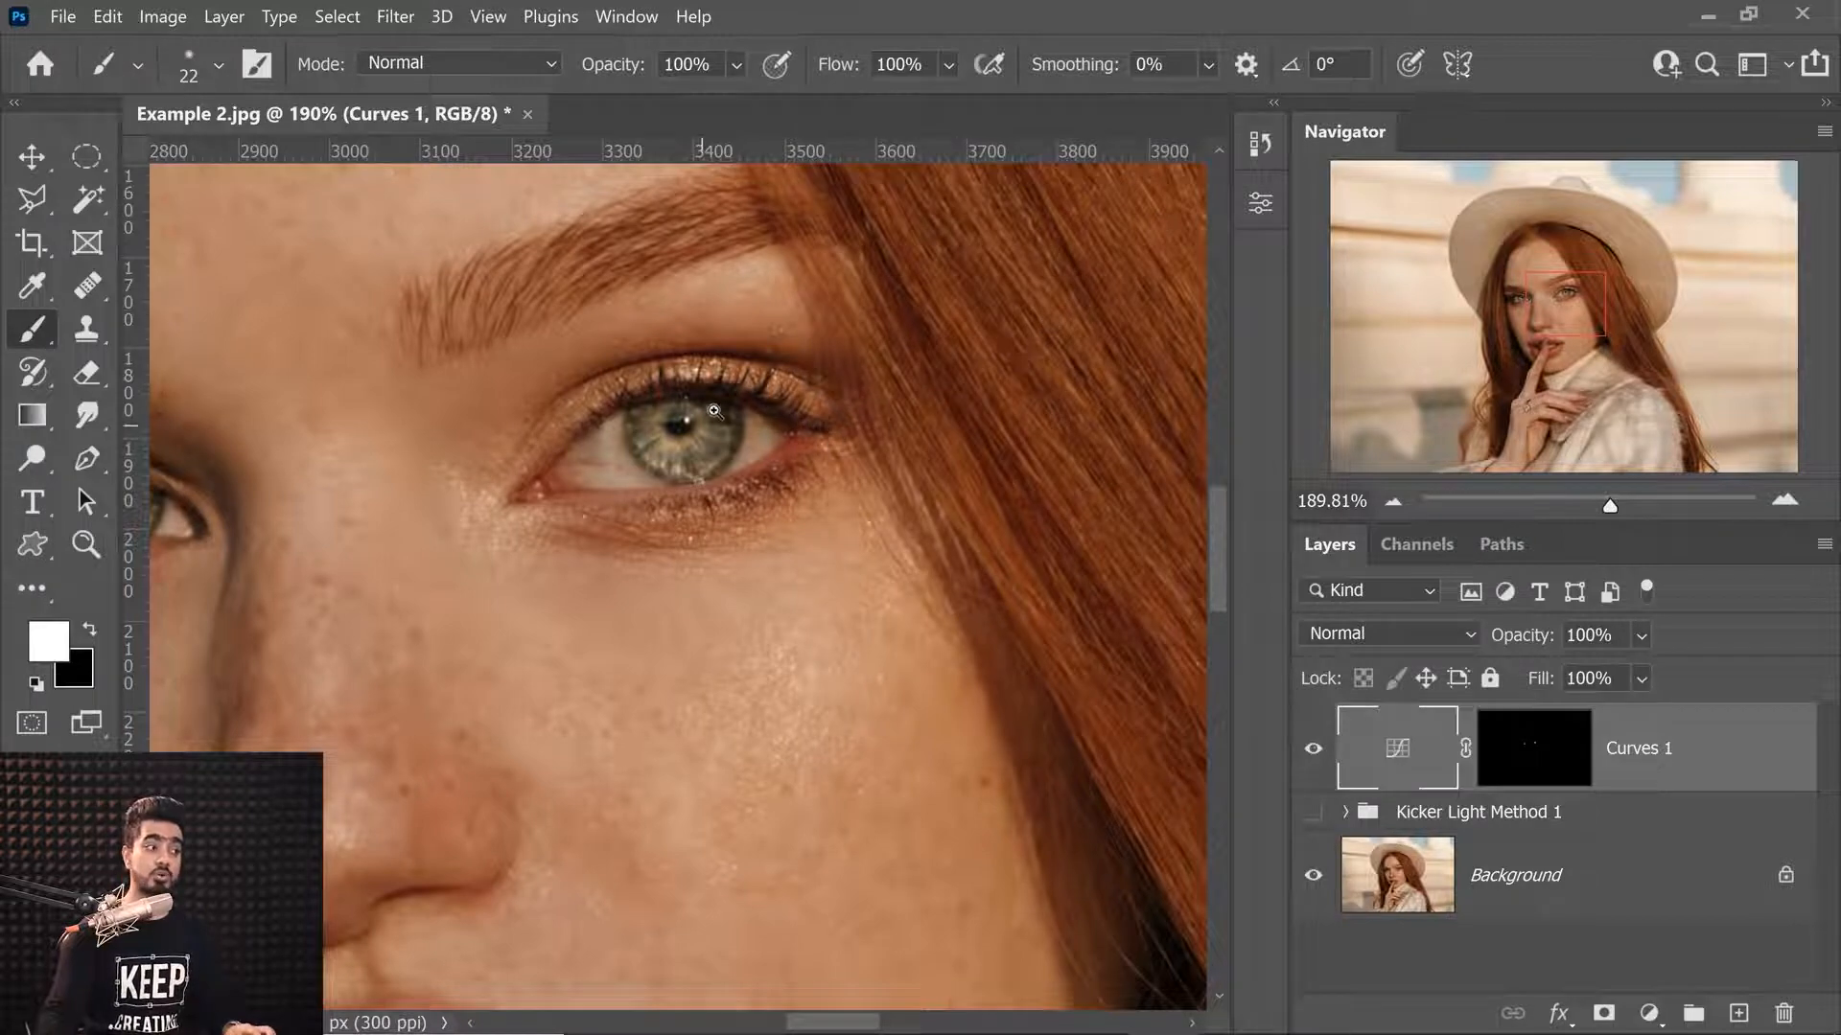
drag(717, 410, 784, 446)
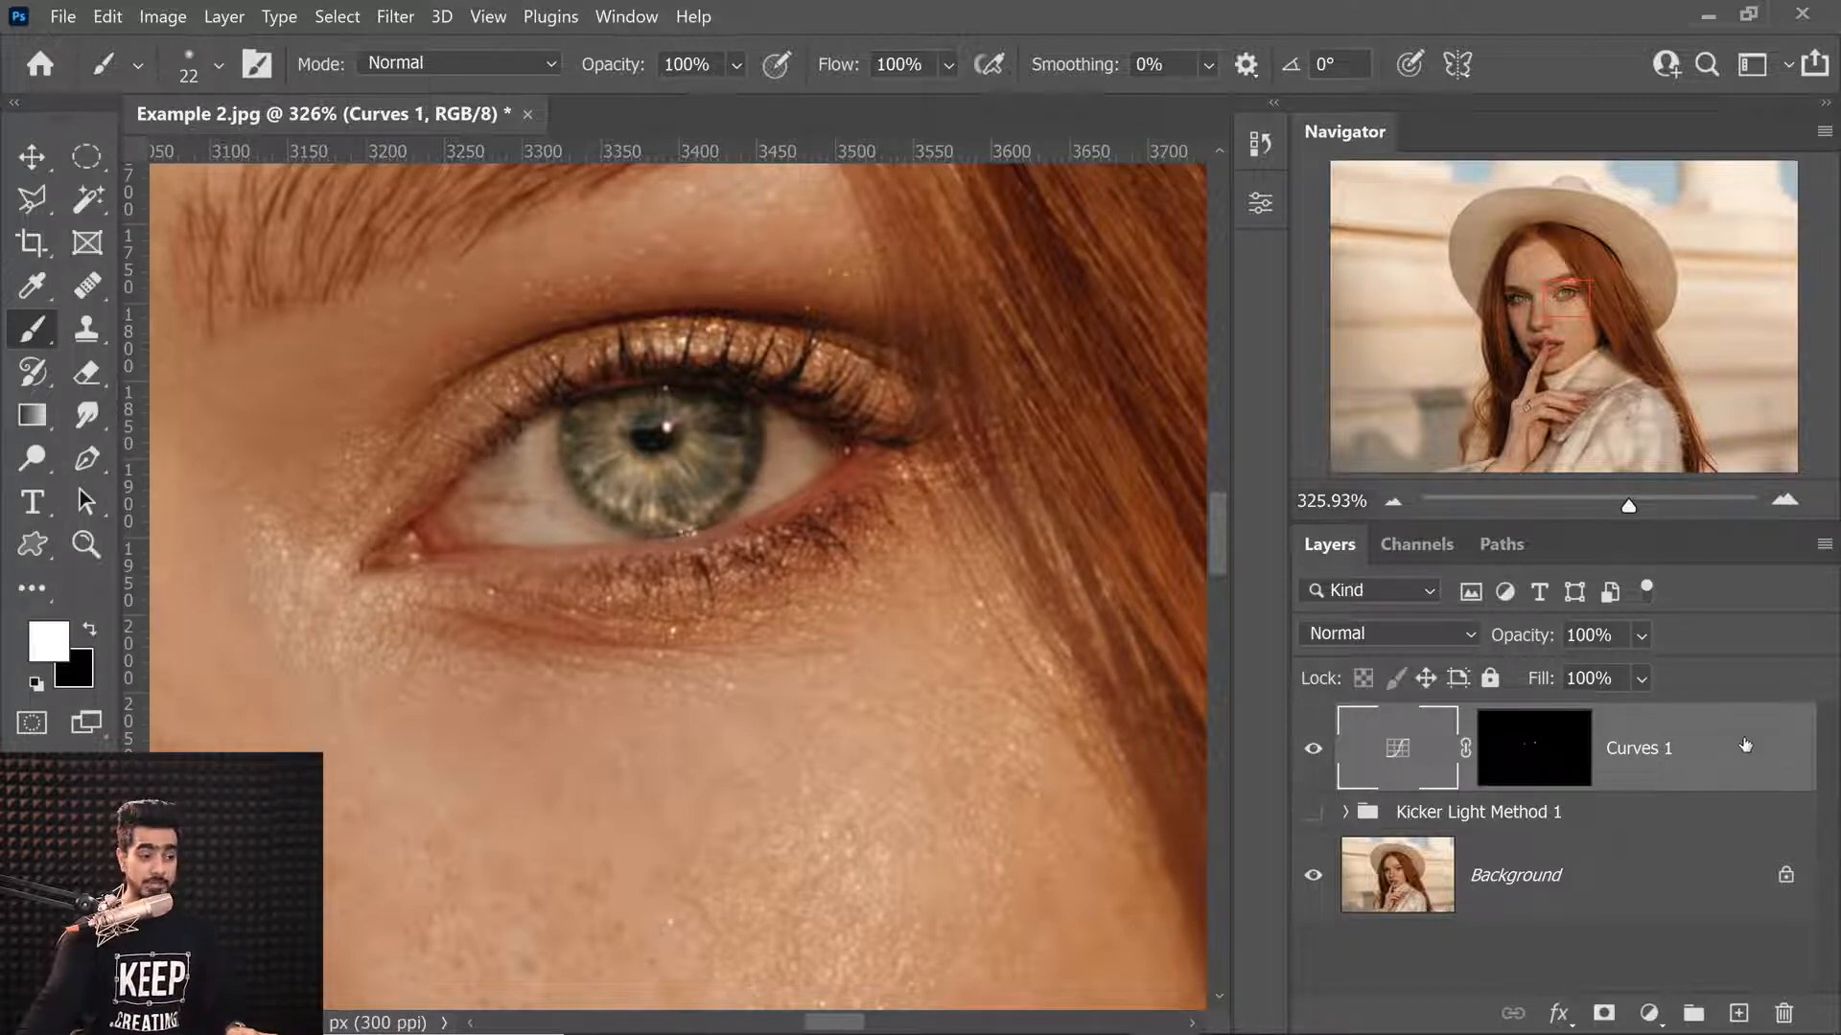
In the Curves 1 blending options, split the Underlying Layer black Blend If slider to 0 / 75 and accept.
double_click(1689, 717)
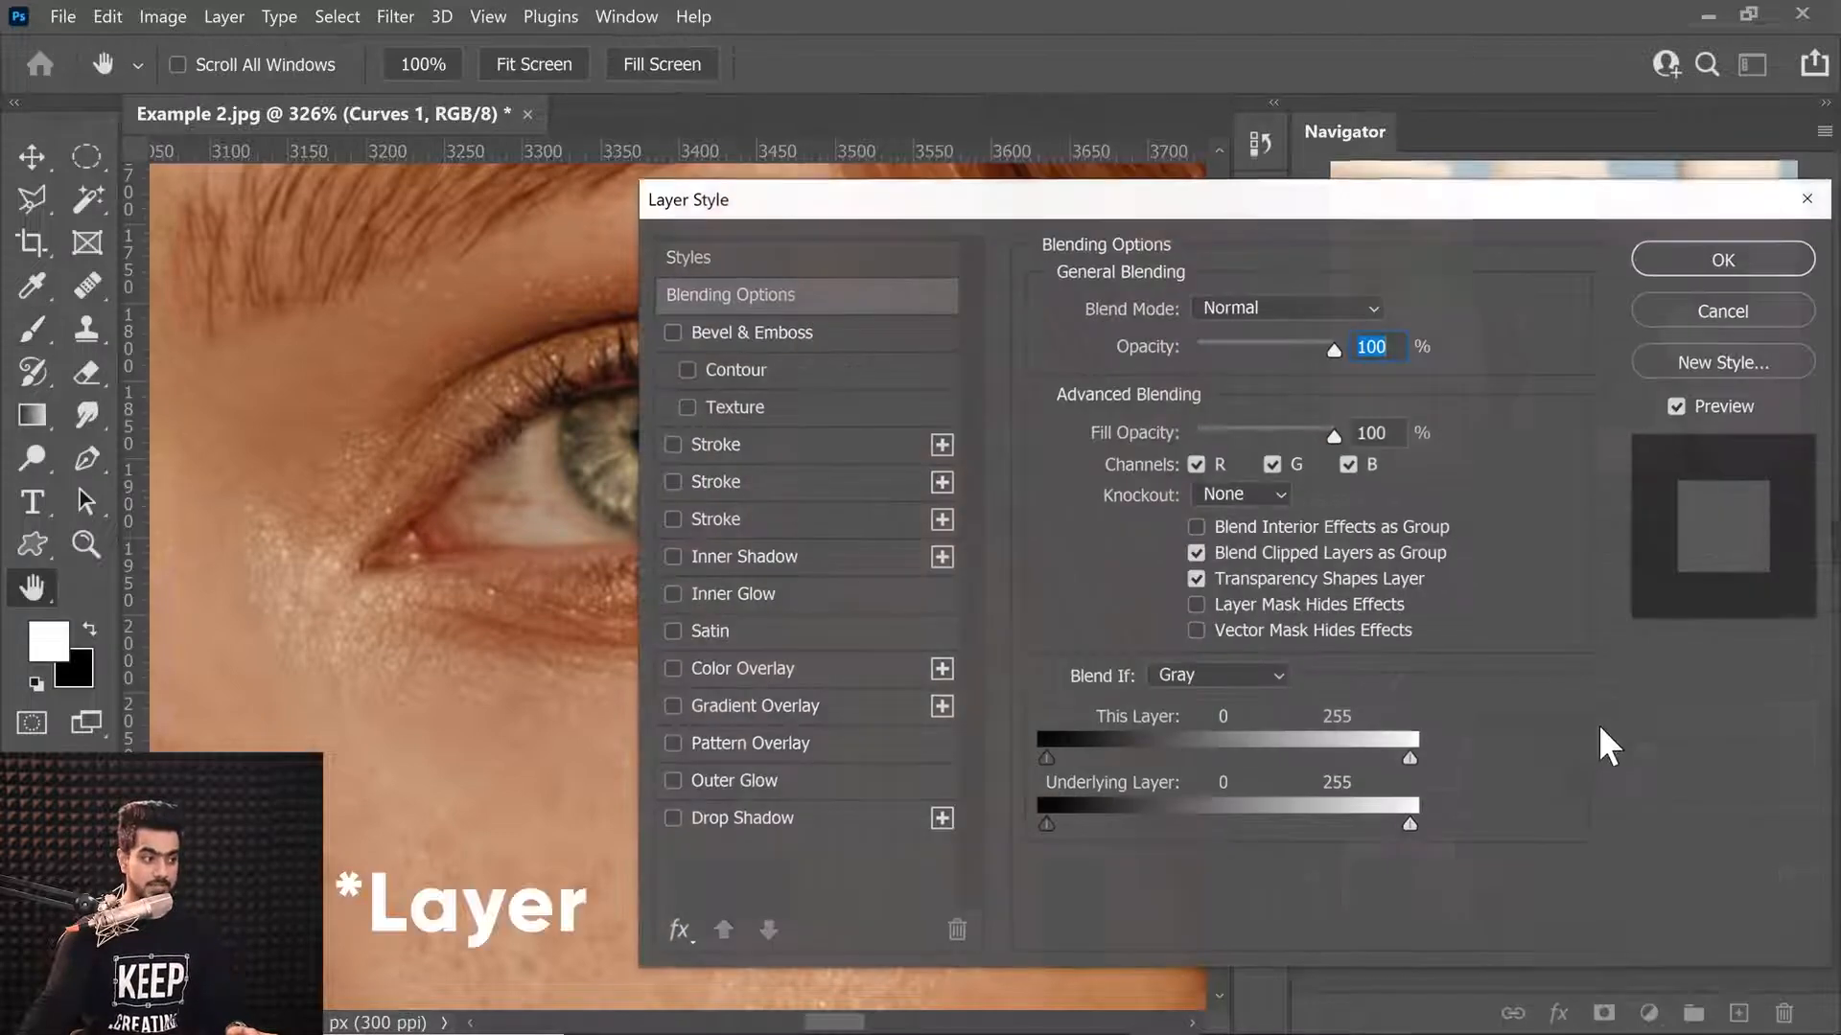
drag(768, 197, 1086, 211)
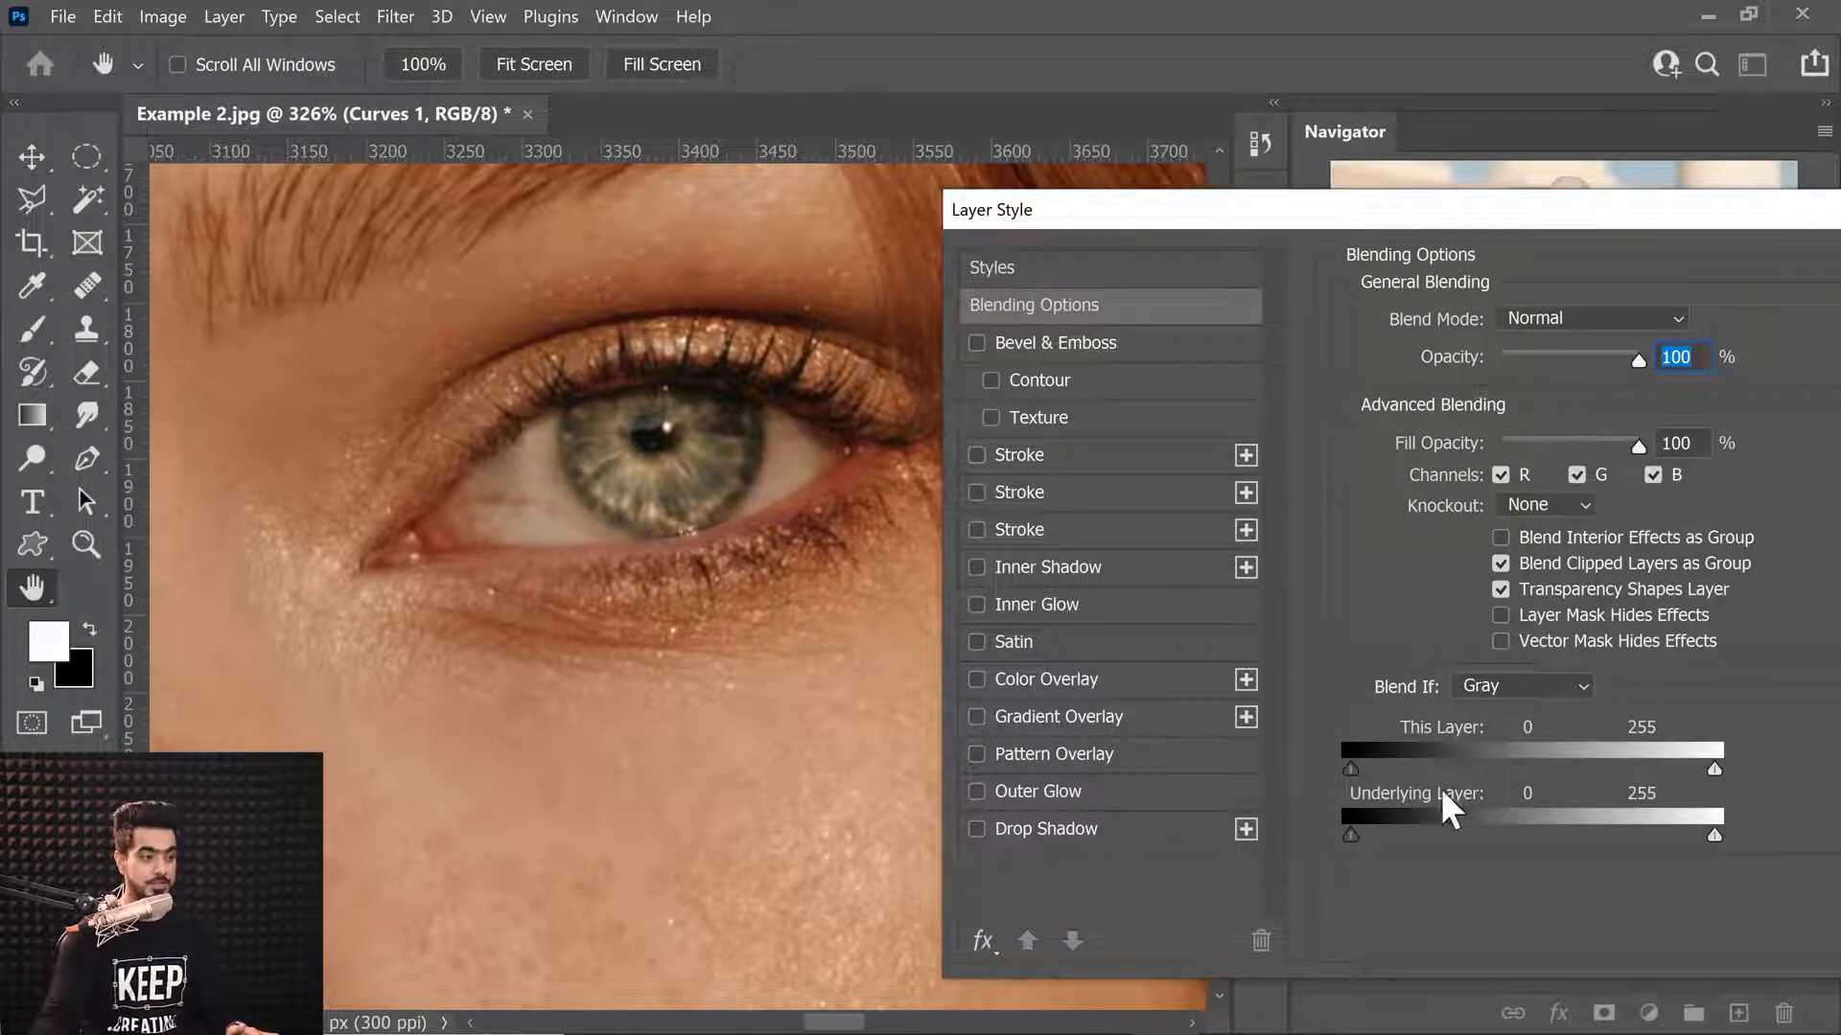
drag(1352, 834, 1274, 842)
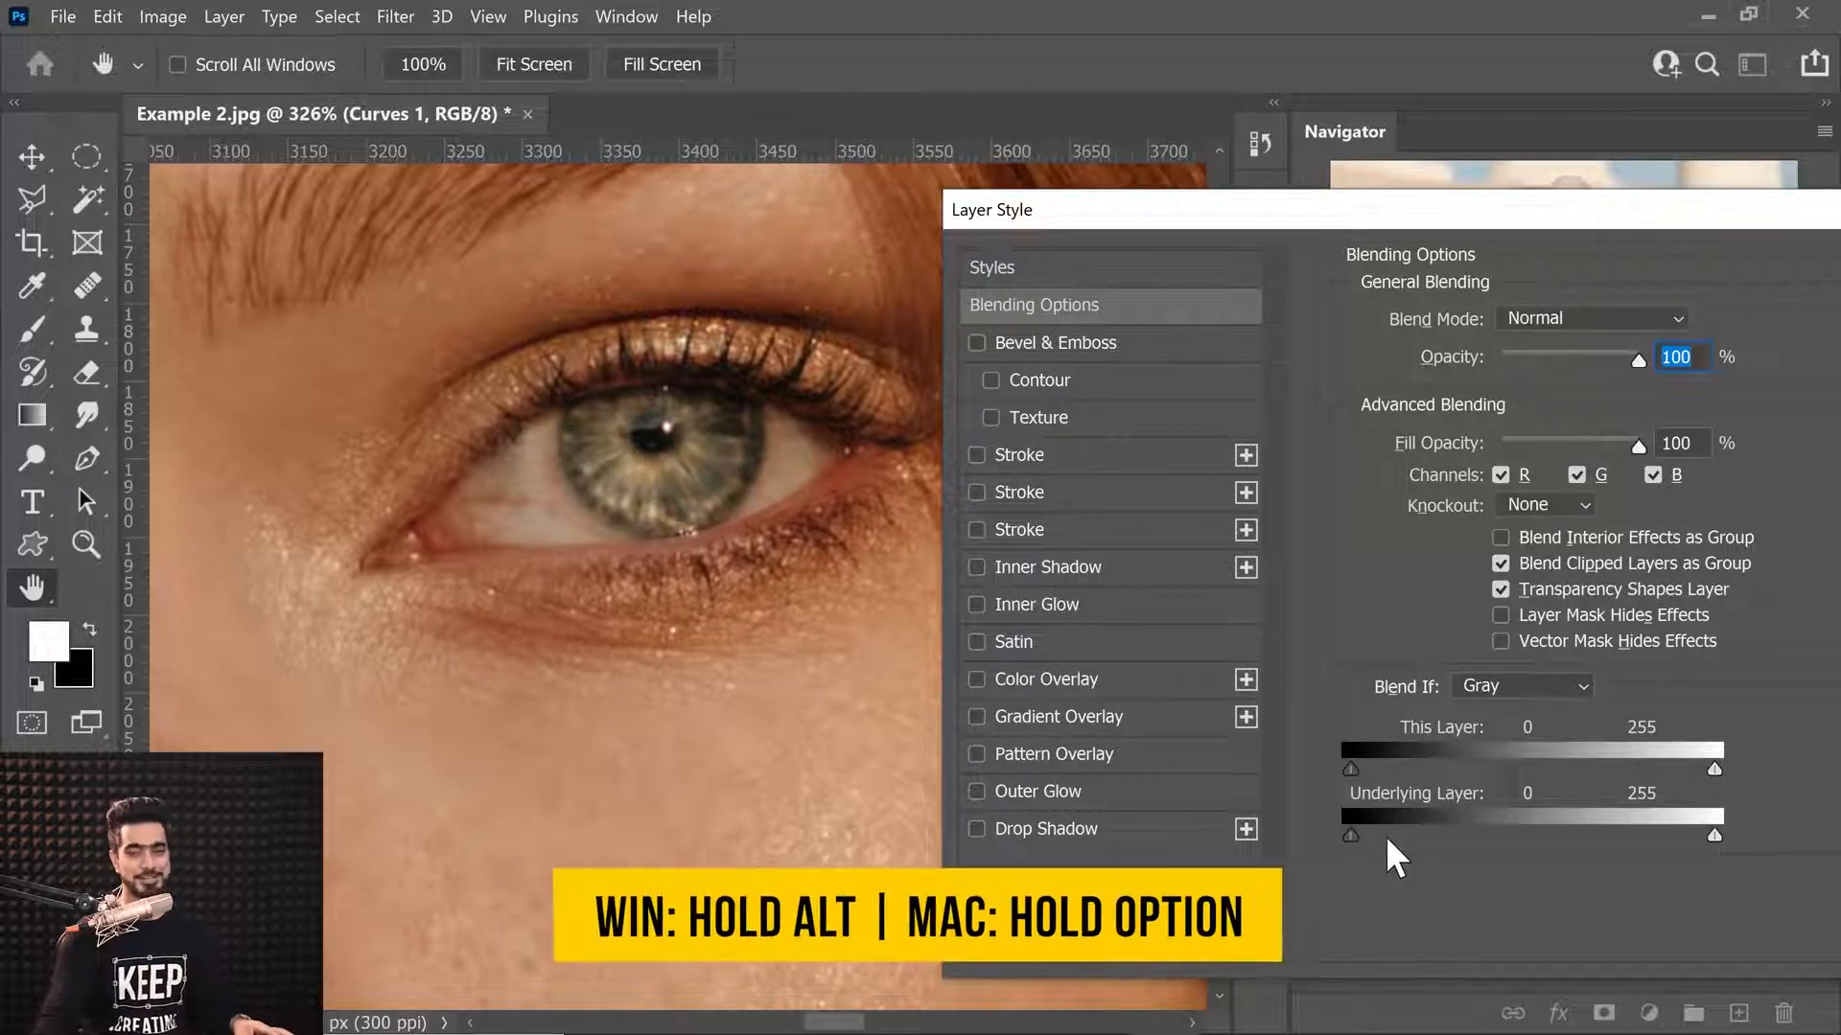
key(alt)
drag(1353, 836, 1454, 832)
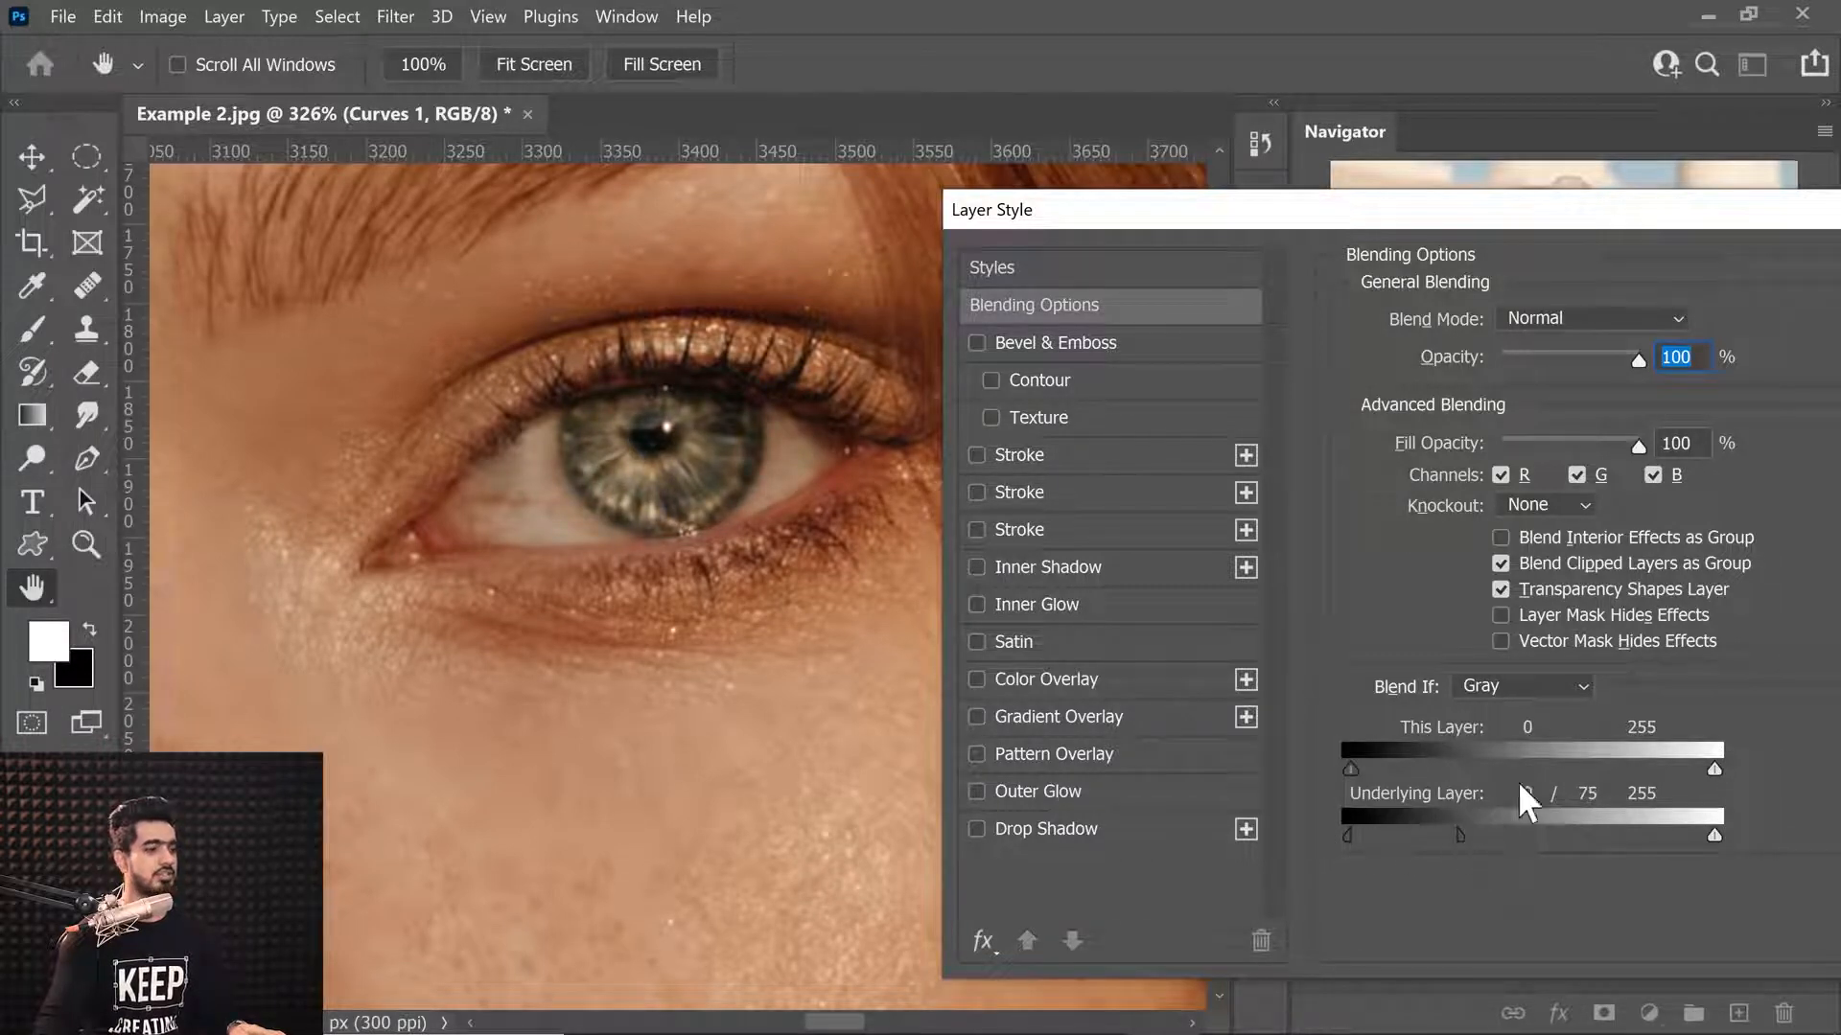
drag(1565, 228, 995, 181)
click(1438, 235)
key(b)
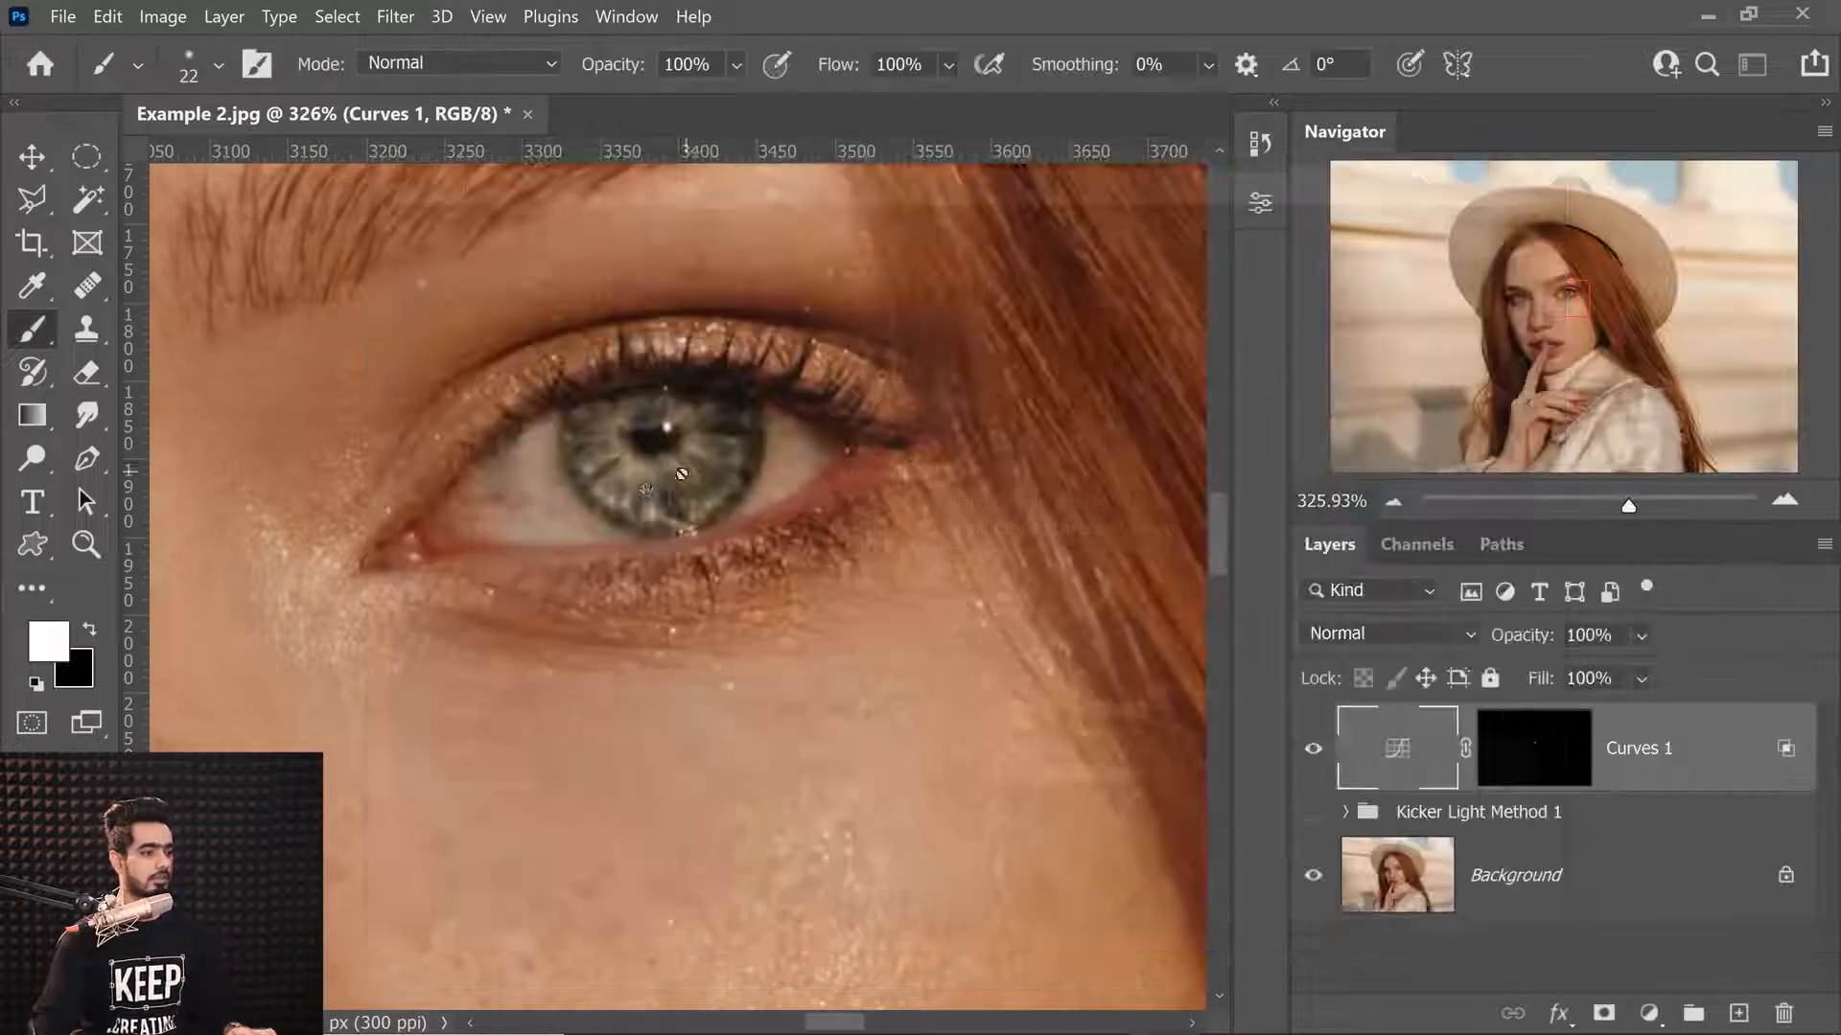
Examine both irises up close and from farther out, comparing them without and with the Curves 1 Blend If change.
drag(794, 546, 1072, 575)
scroll(796, 581, down, 1)
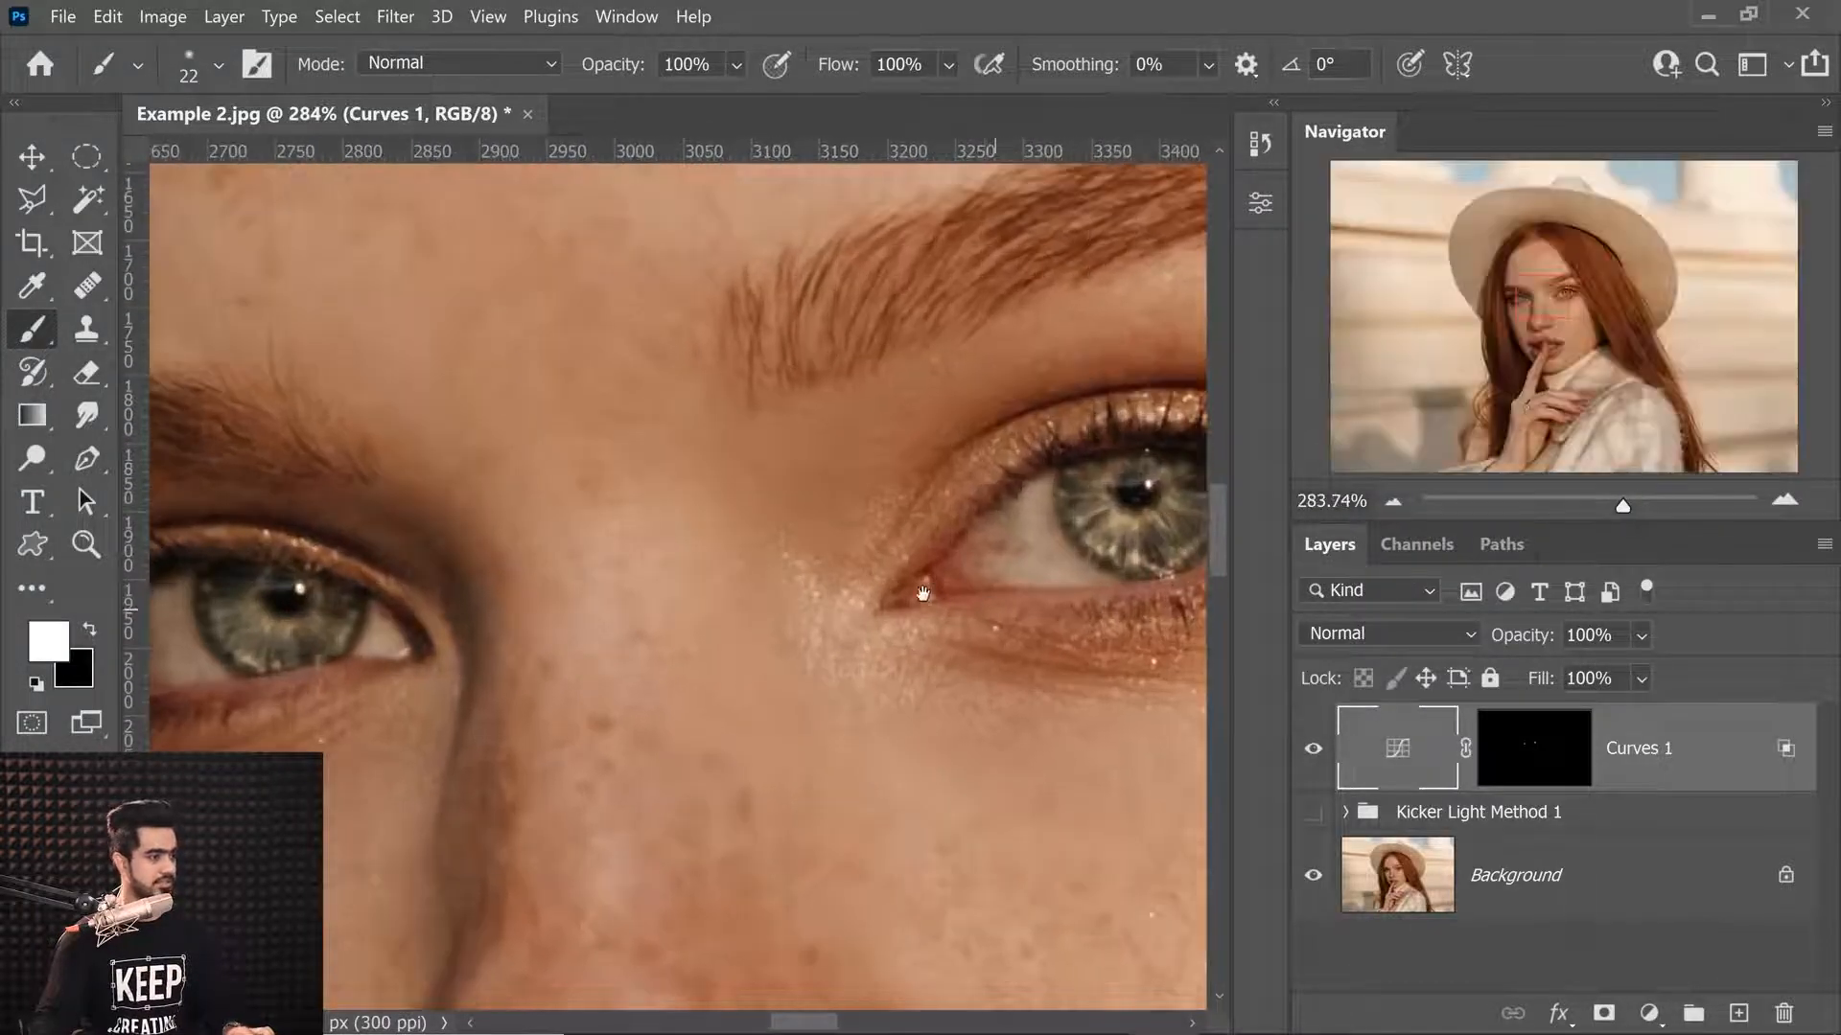
drag(969, 604, 783, 609)
scroll(925, 511, up, 3)
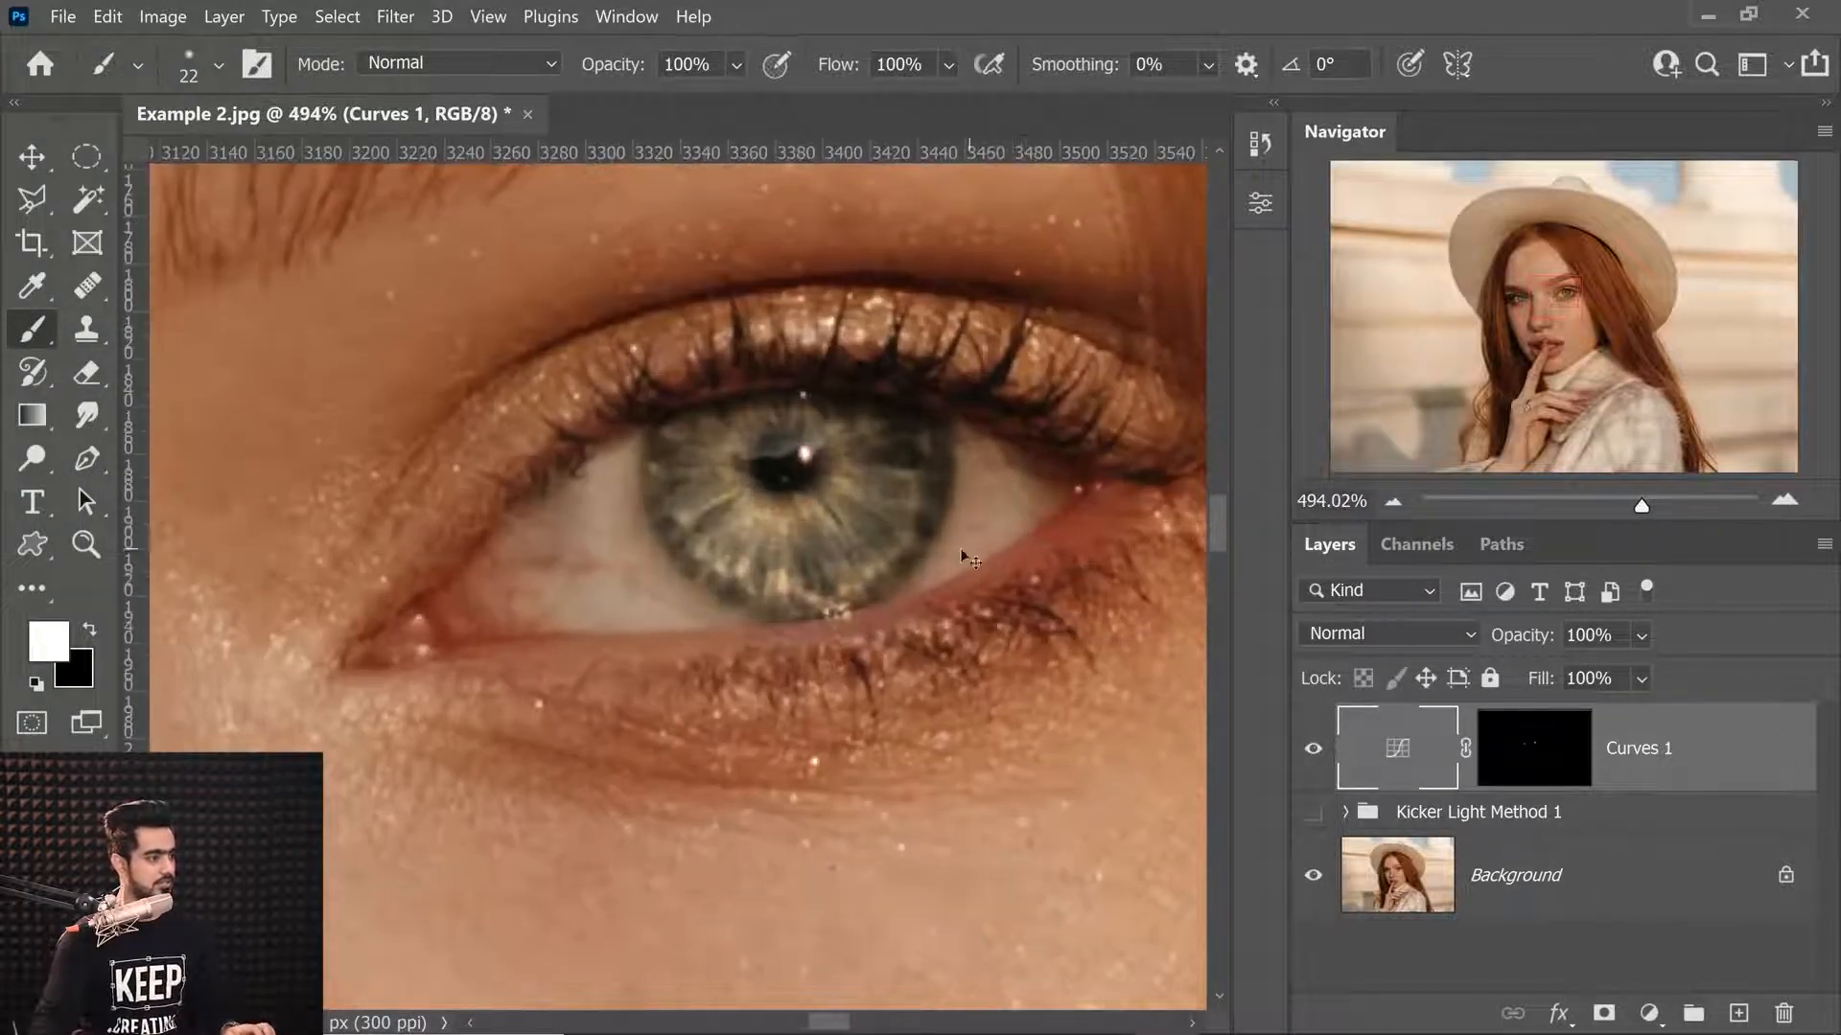
scroll(908, 500, down, 4)
scroll(904, 493, up, 5)
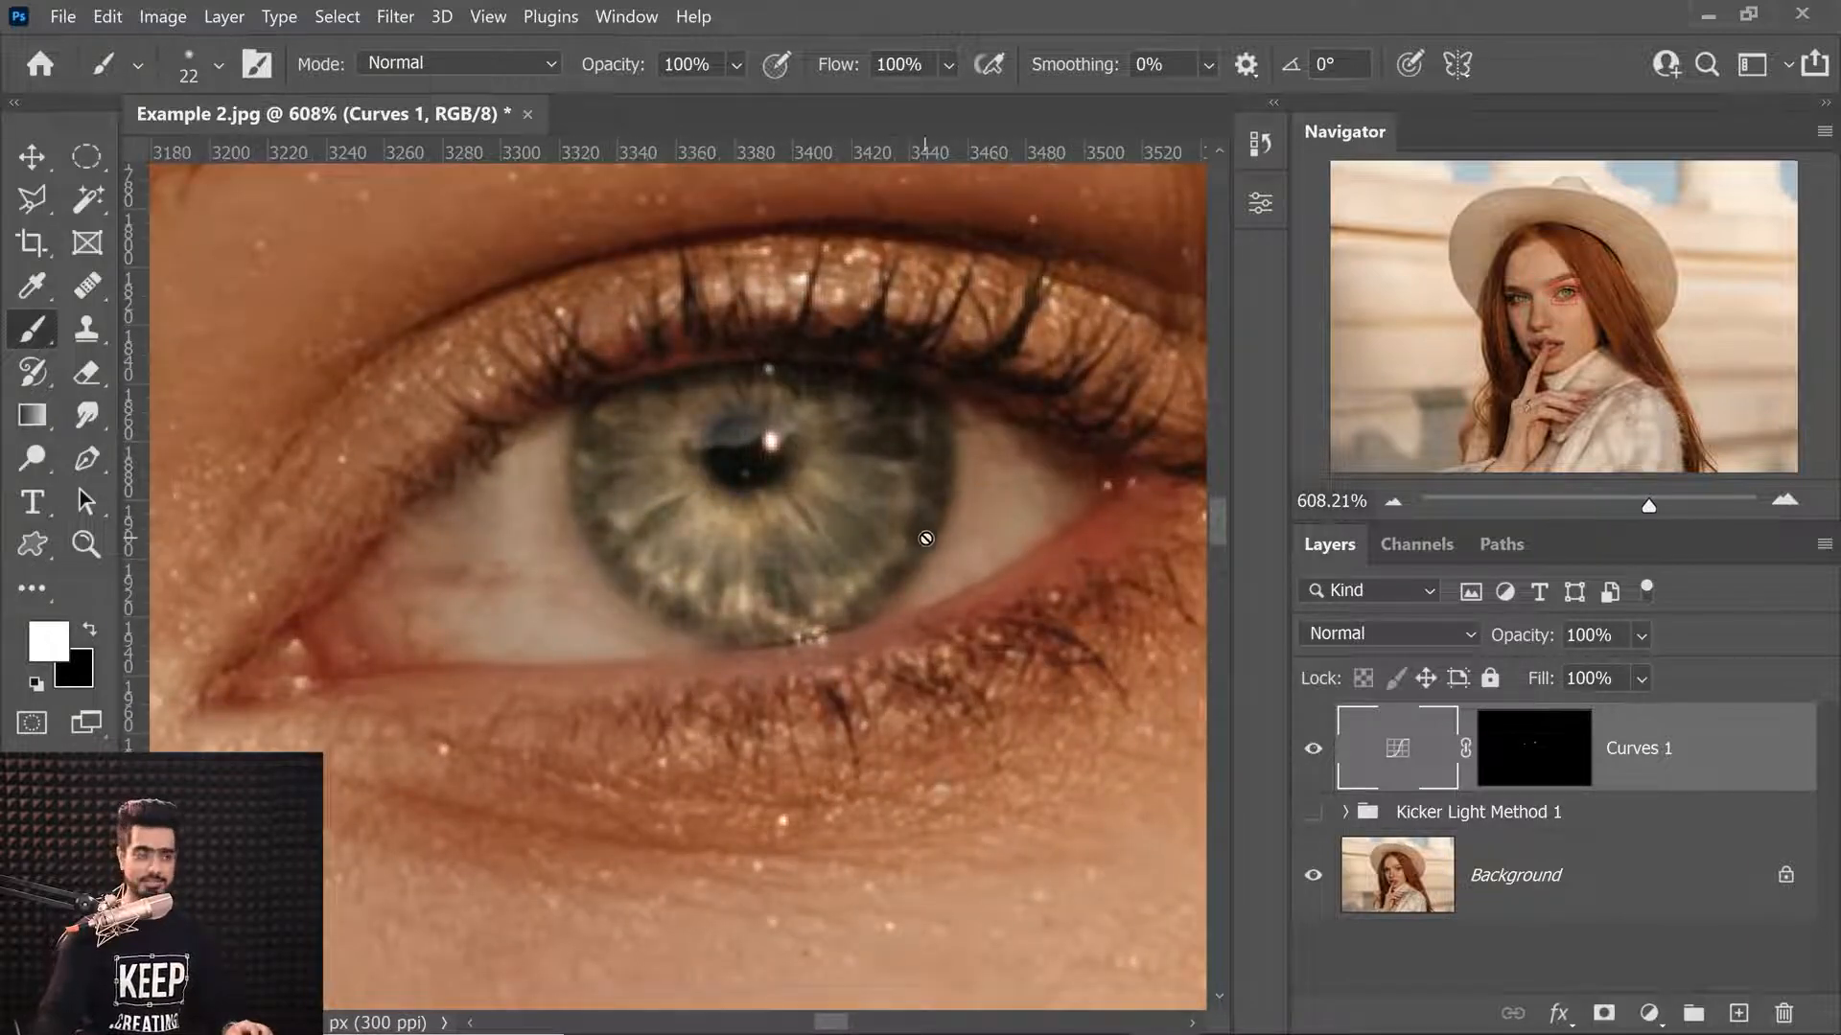
scroll(925, 538, down, 5)
scroll(864, 529, down, 5)
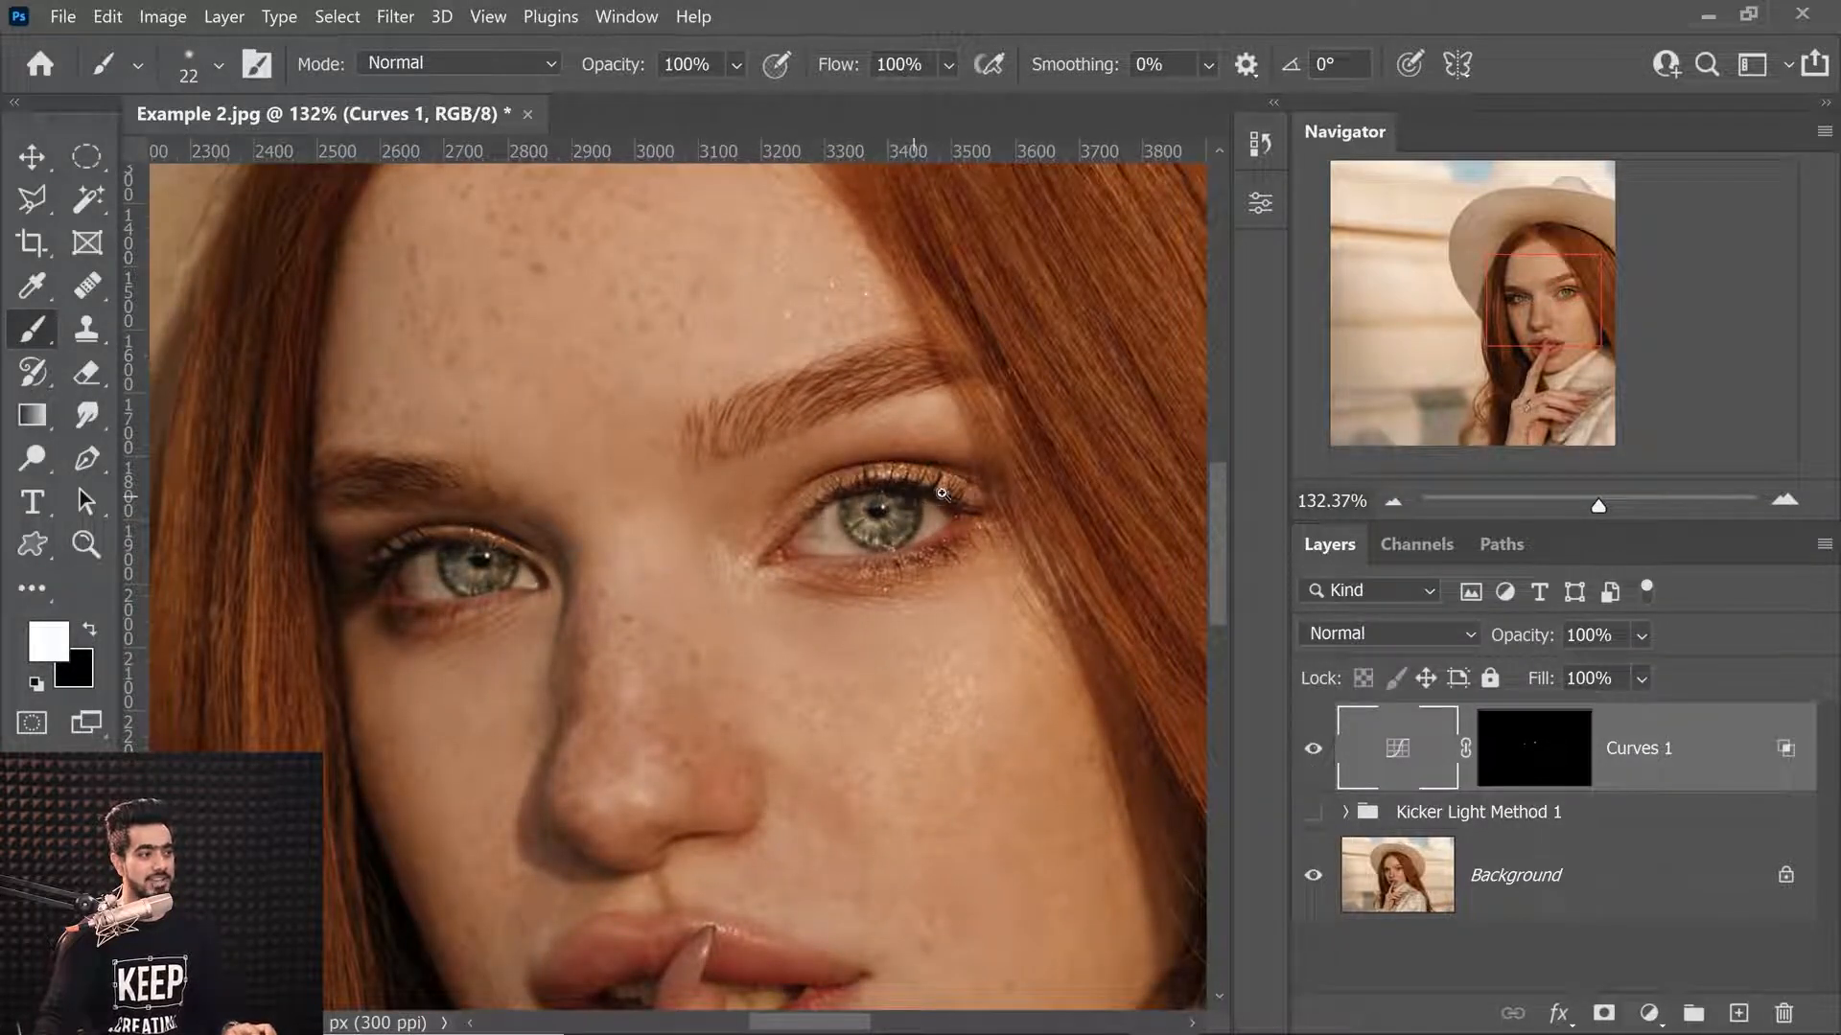
scroll(911, 488, up, 3)
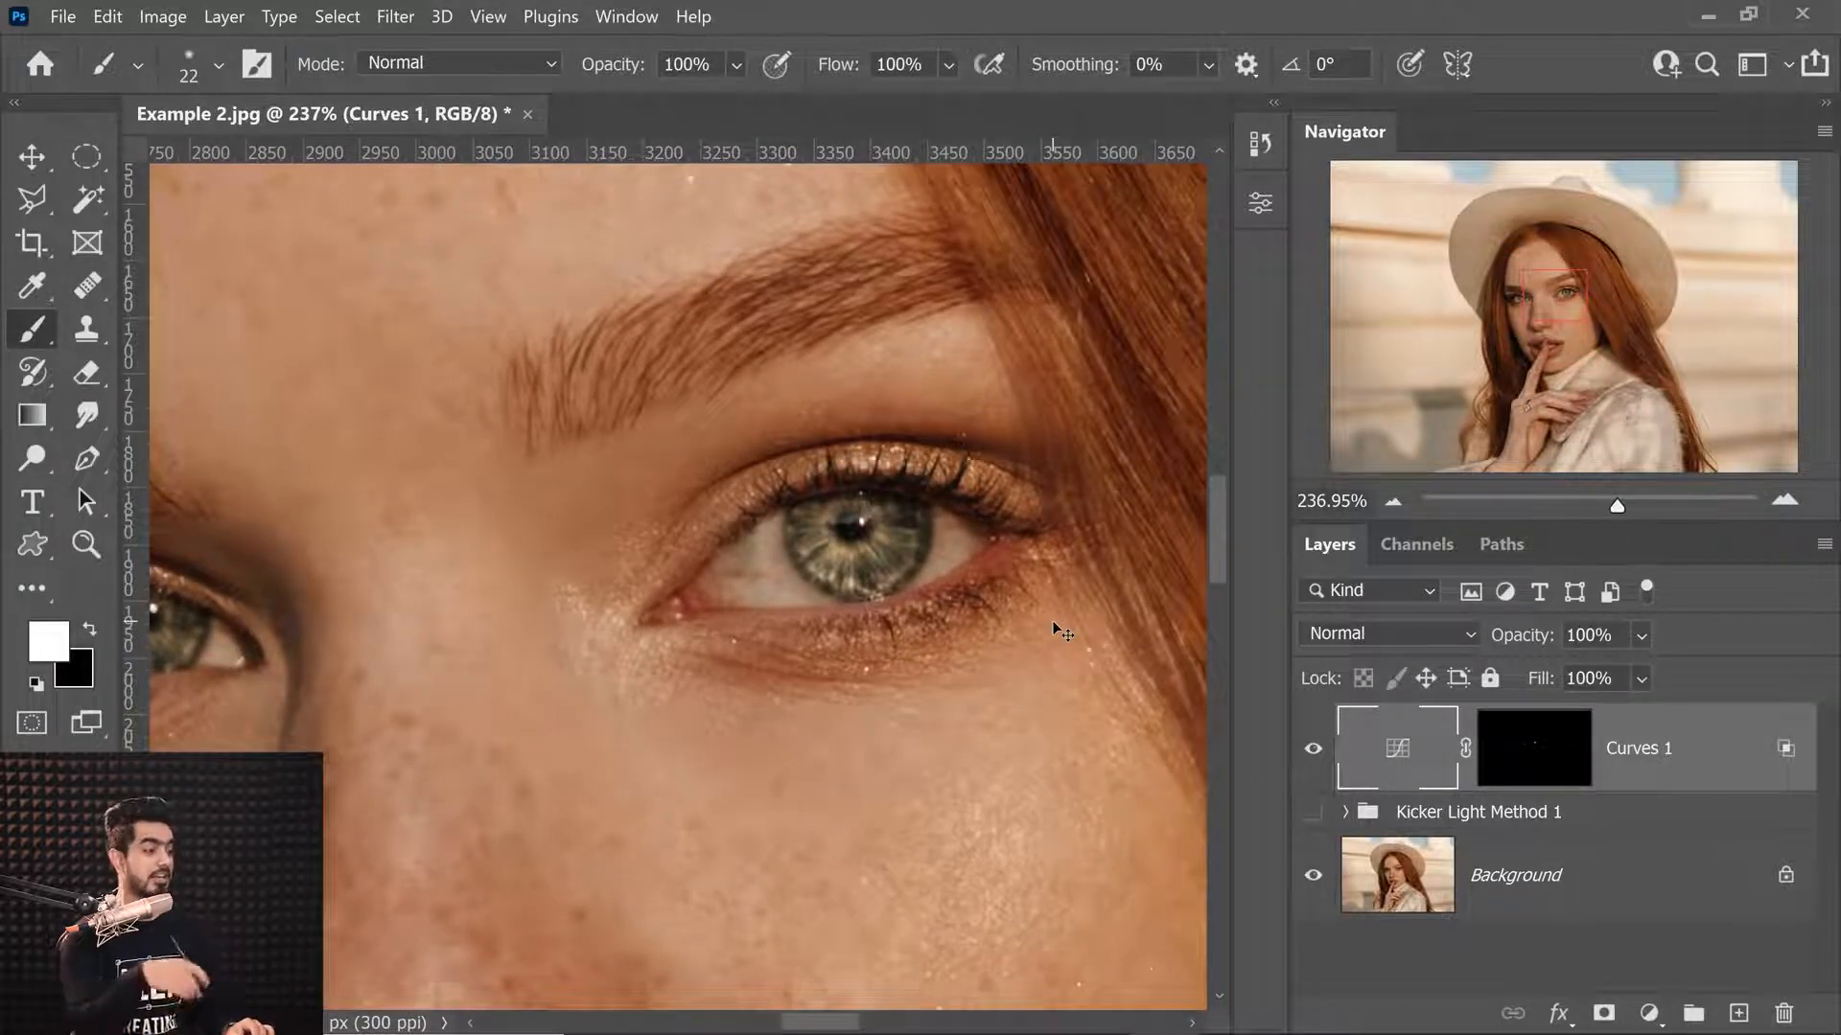
Compare the irises with Curves 1 hidden and shown, and with its Blend If change undone and restored.
key(ctrl+comma)
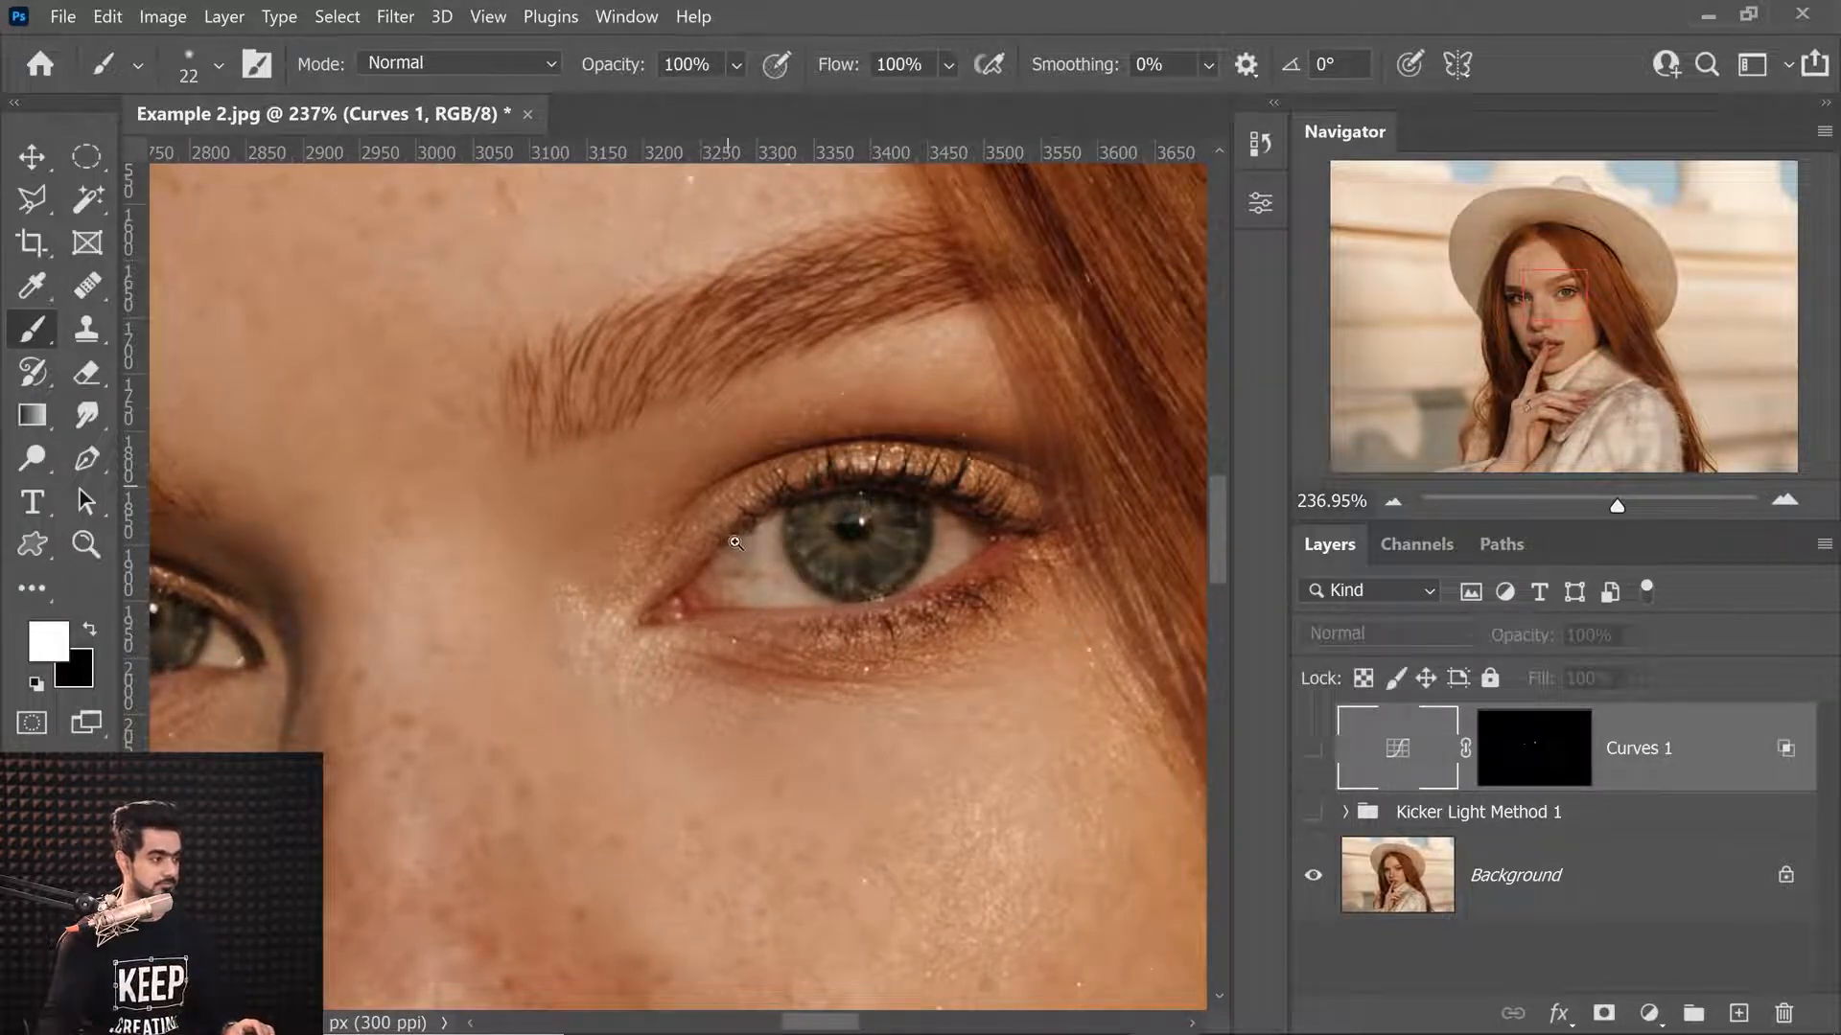
scroll(740, 541, down, 2)
key(ctrl+comma)
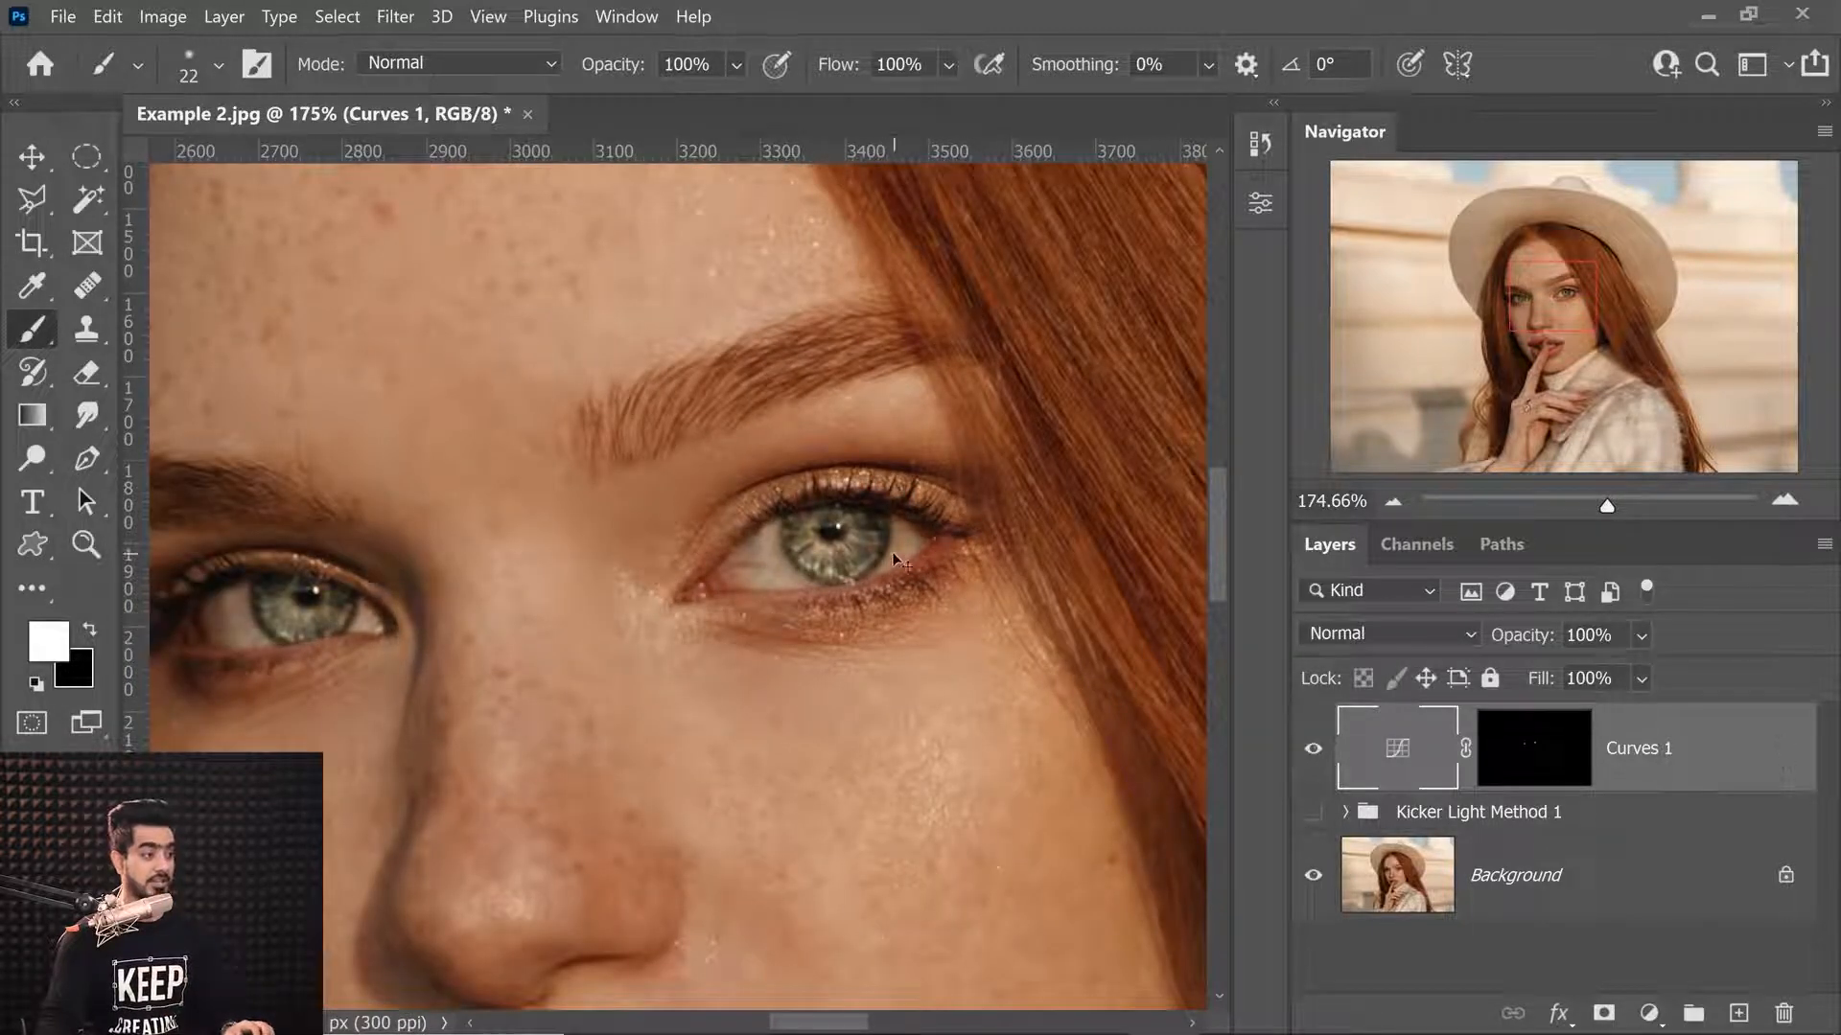
key(ctrl+shift+z)
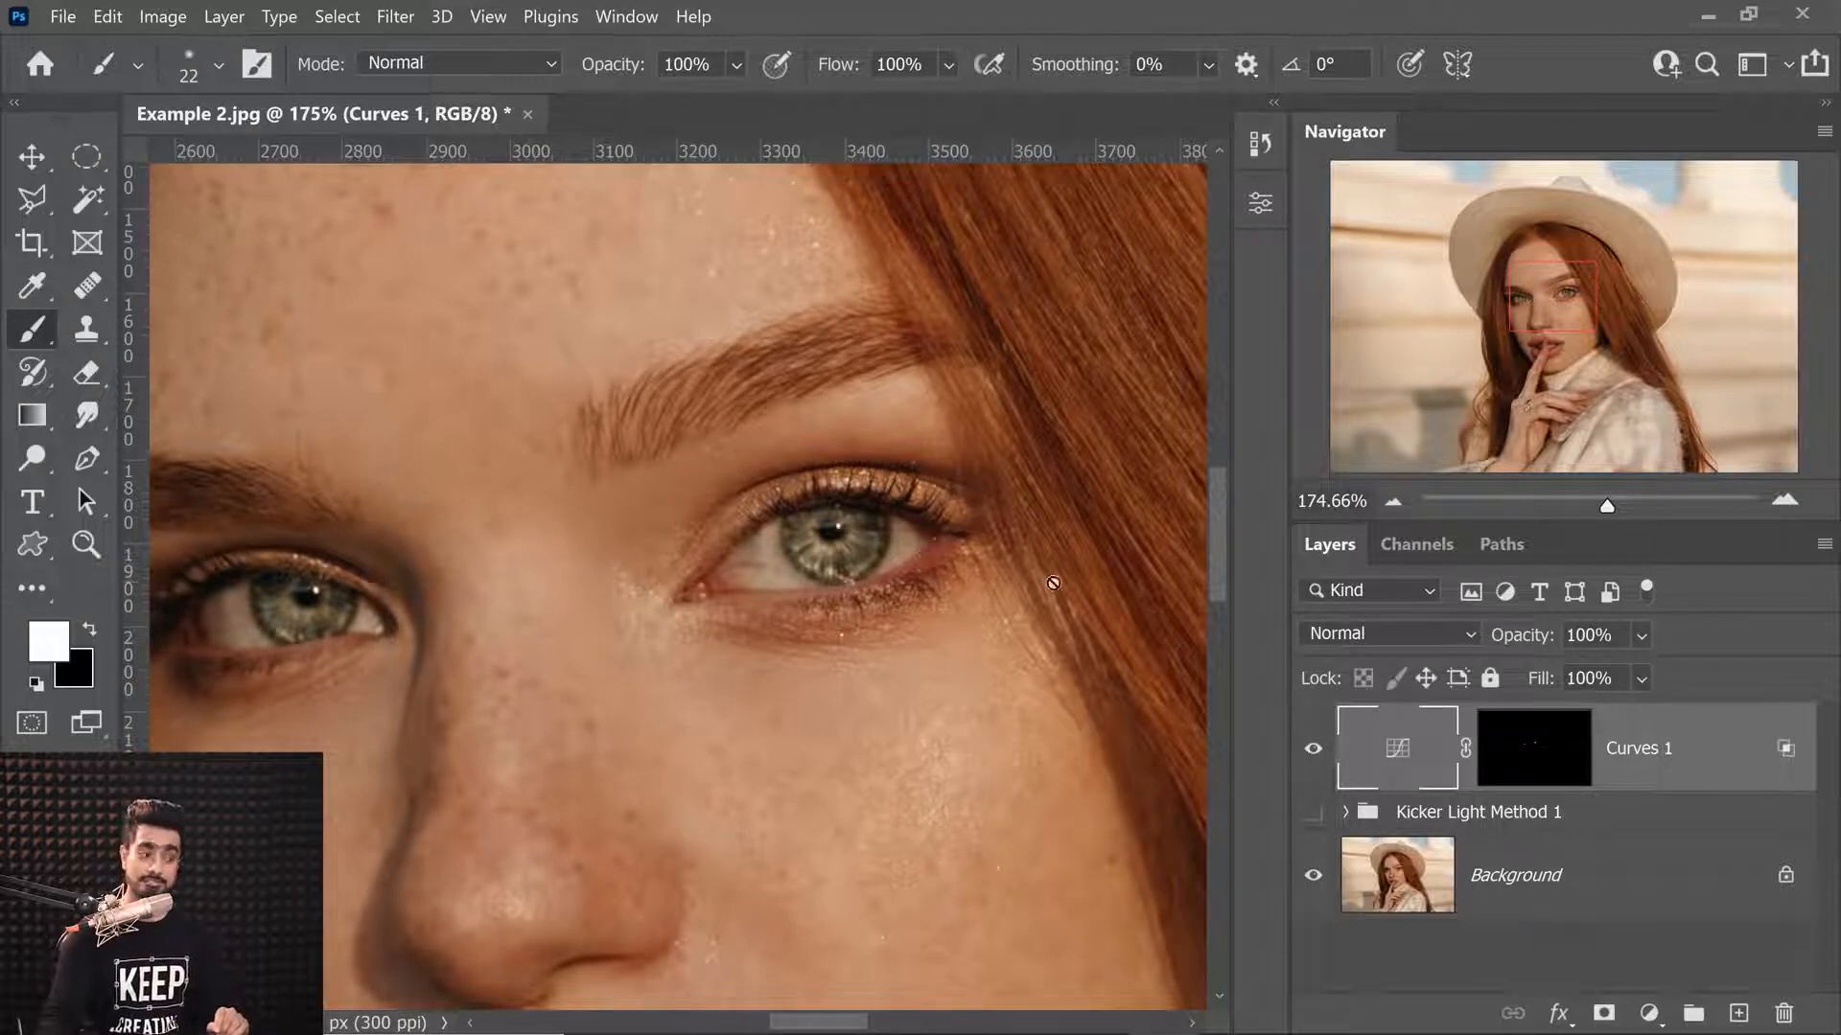
Hide Curves 1, then show the Kicker Light Method 1 group and expand it to reach its layers.
click(1308, 783)
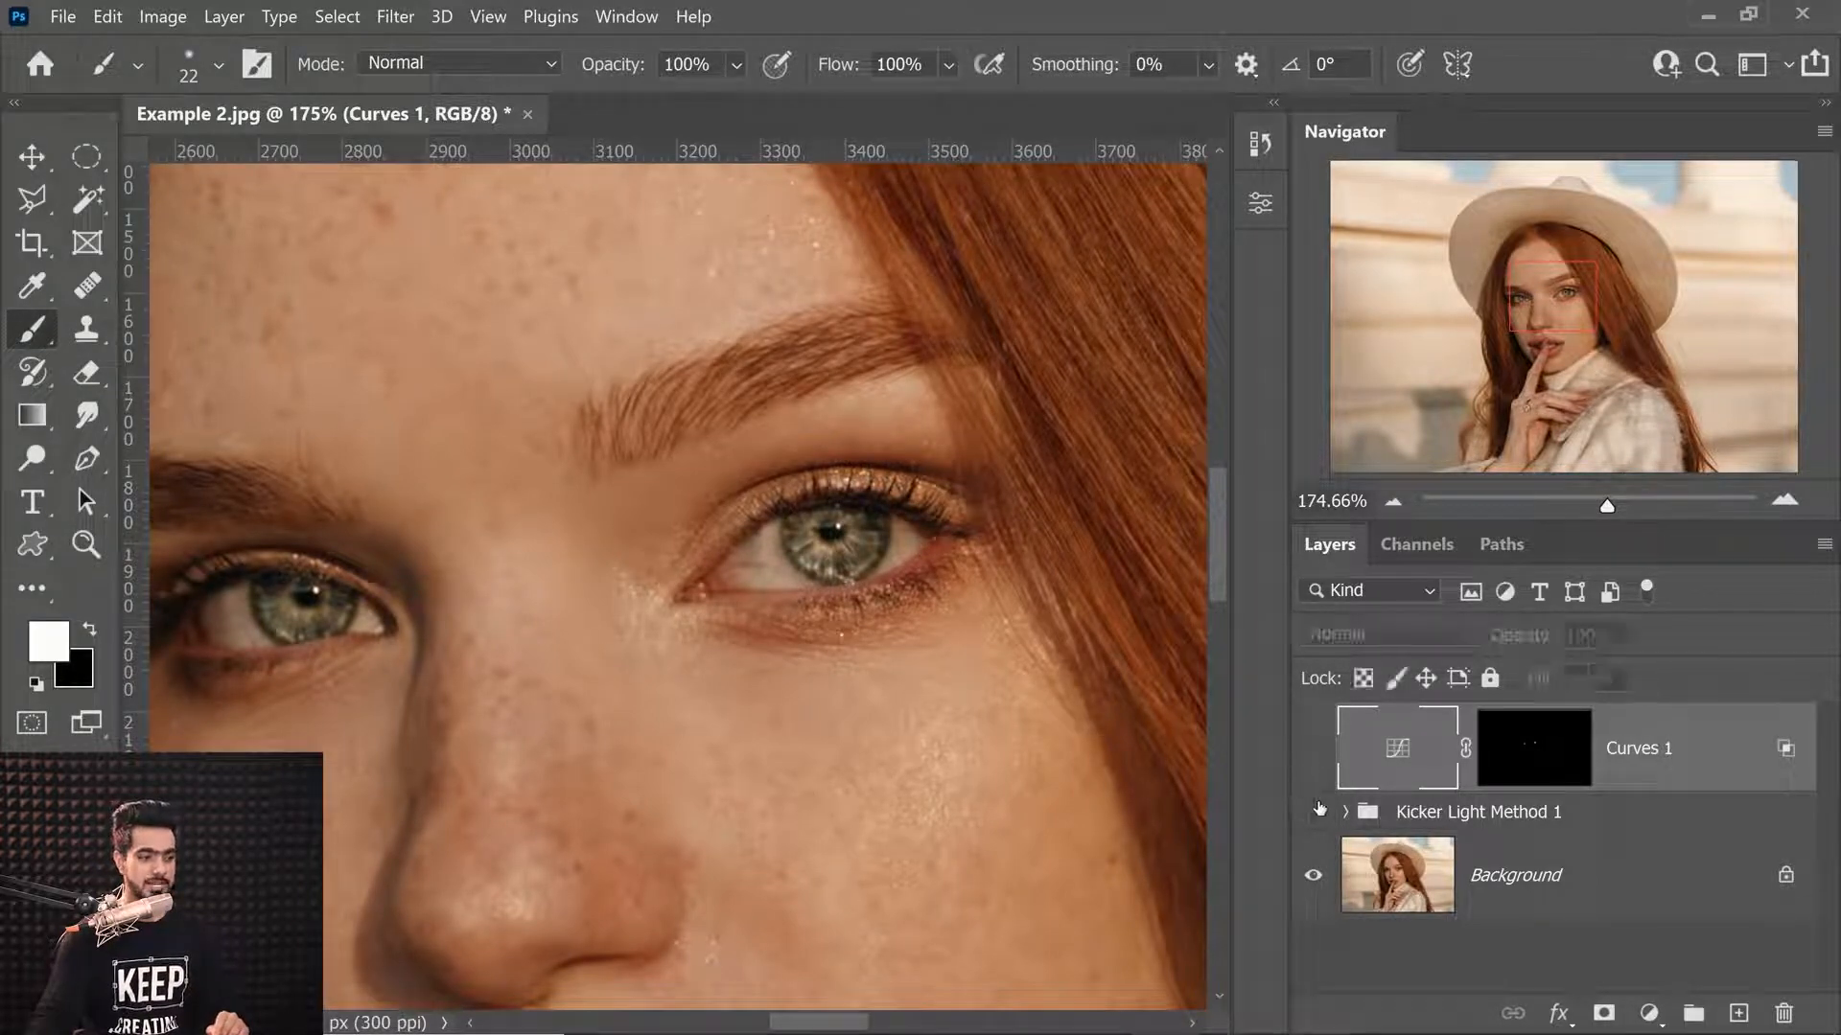
click(1313, 812)
click(1346, 813)
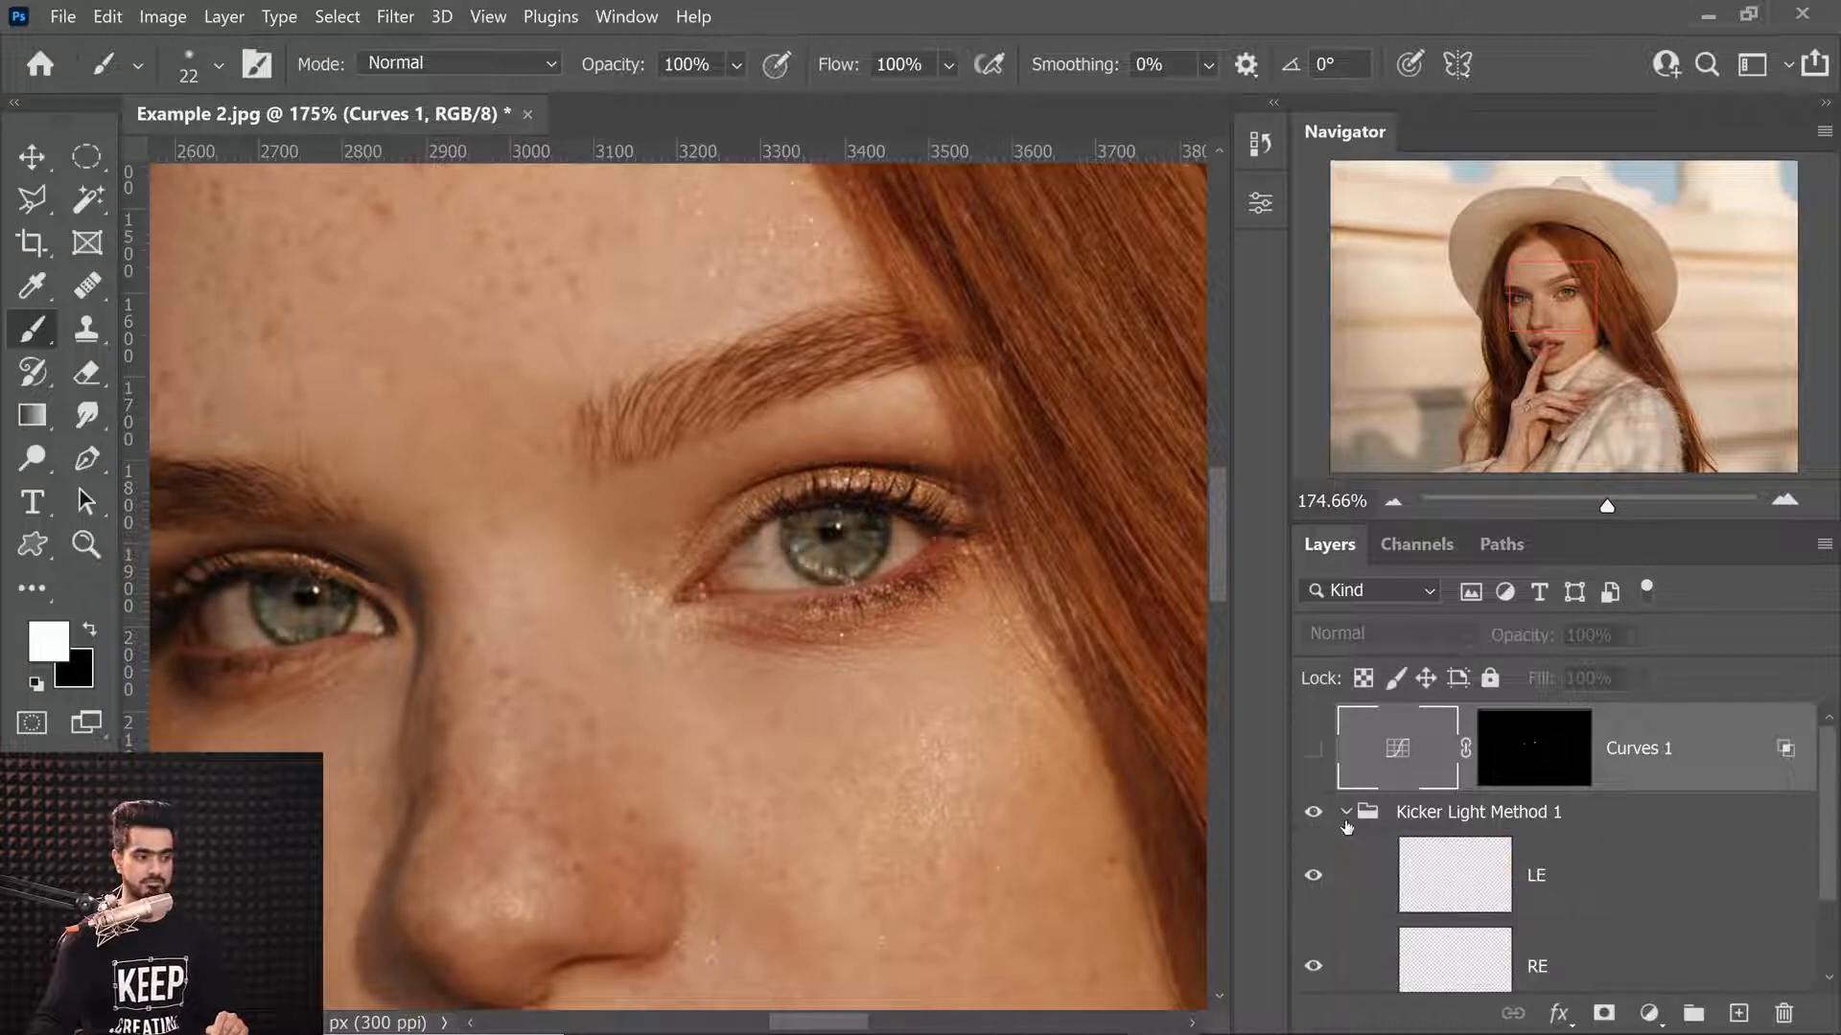
scroll(1777, 920, down, 1)
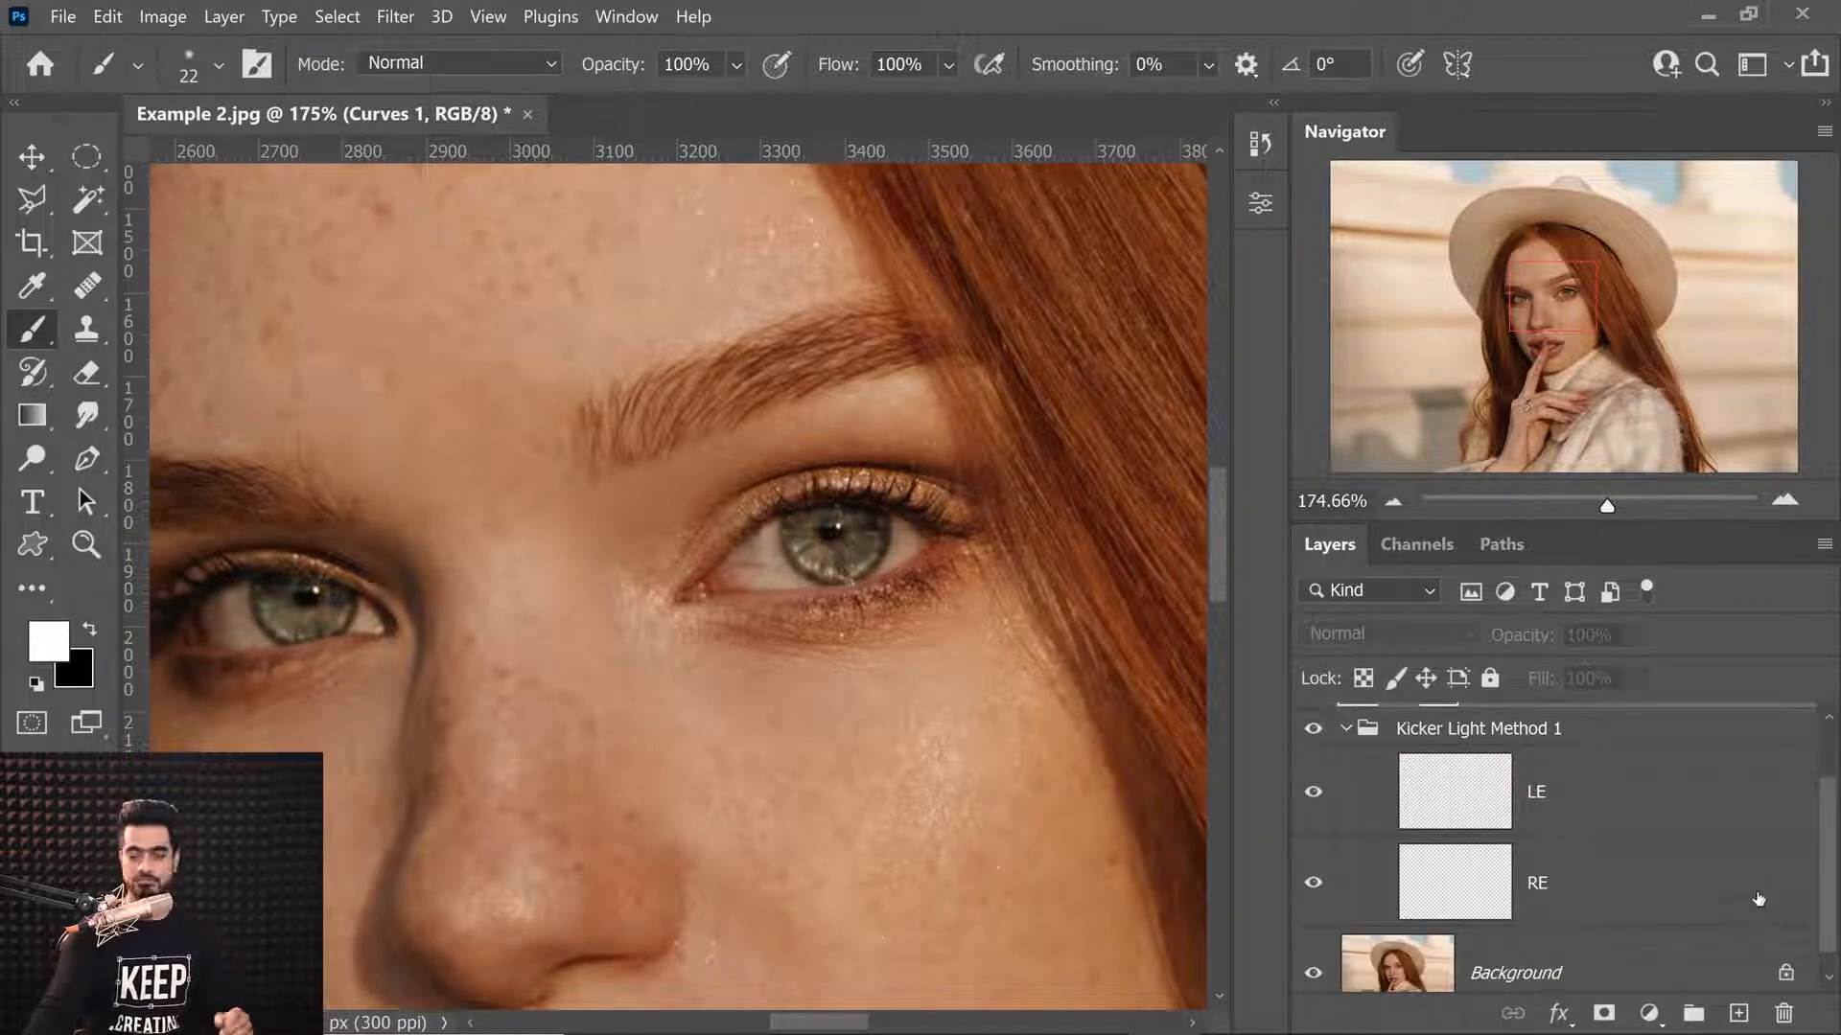
Split the RE layer's Underlying Layer black Blend If slider to 0 / 83 to protect the dark iris areas.
click(1673, 895)
drag(890, 529, 1102, 561)
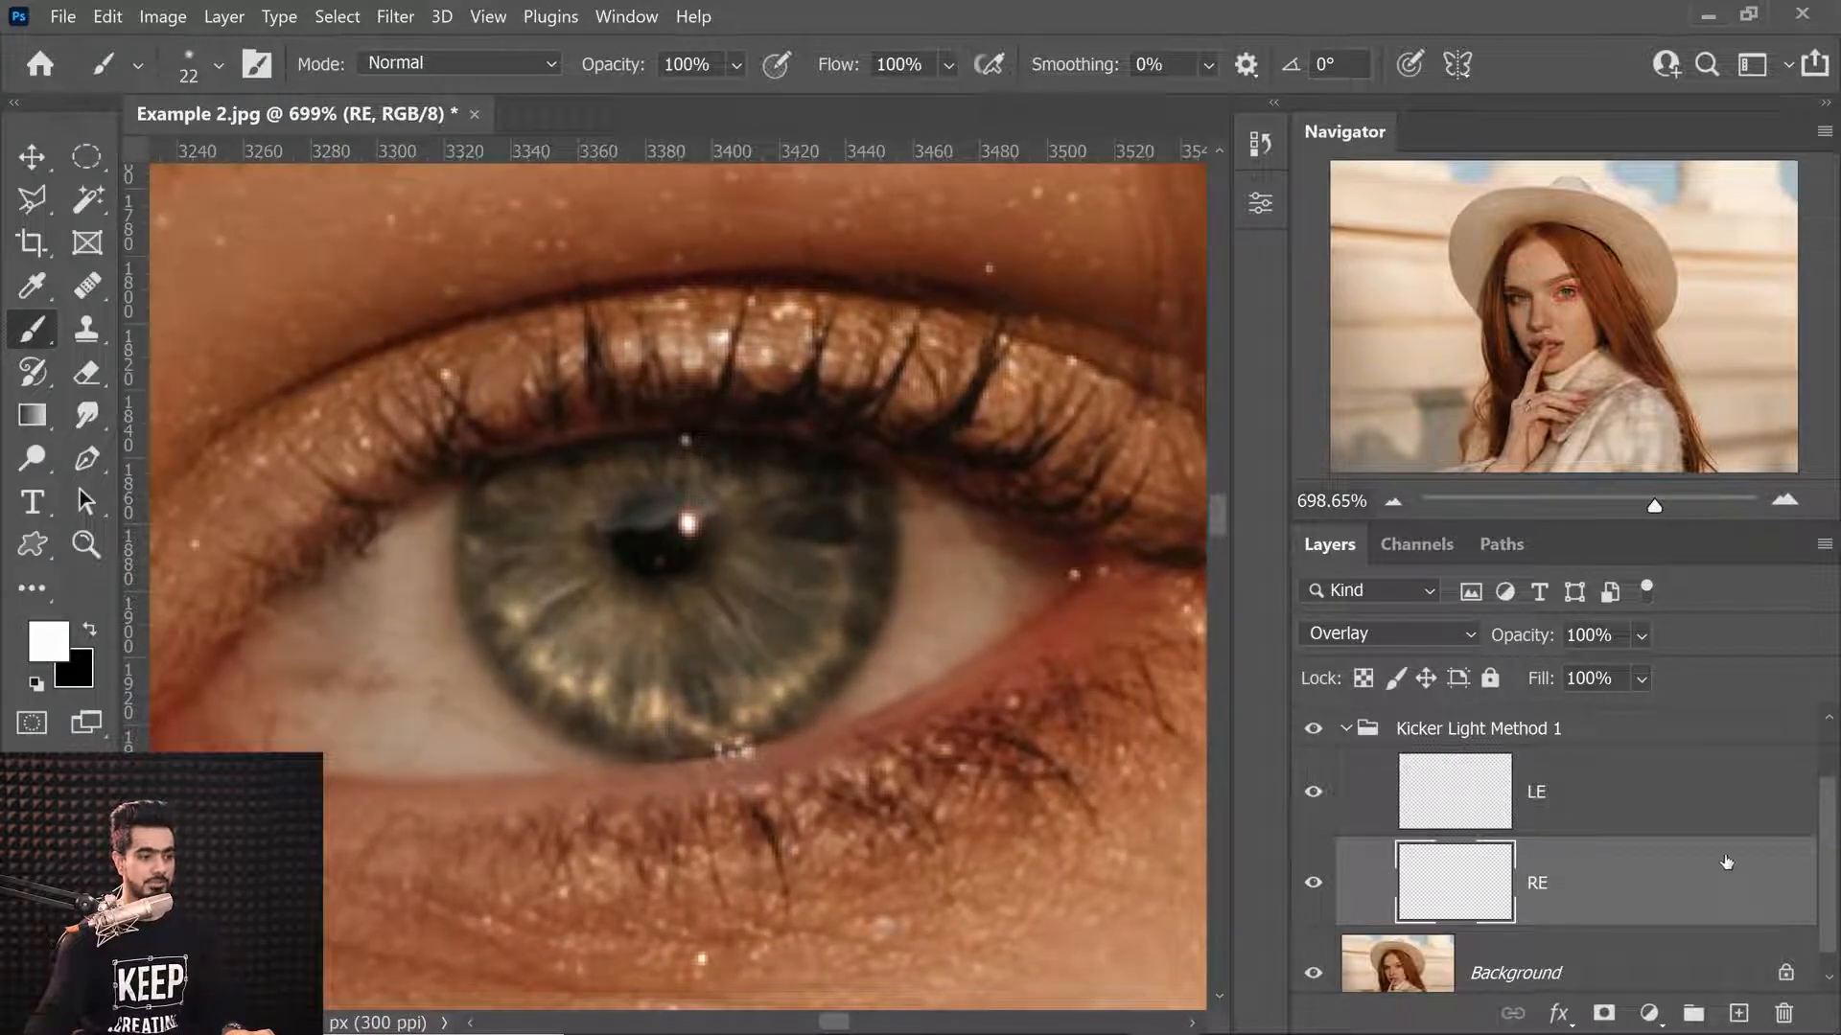
double_click(1727, 882)
drag(781, 172, 1334, 153)
drag(1324, 770, 1428, 765)
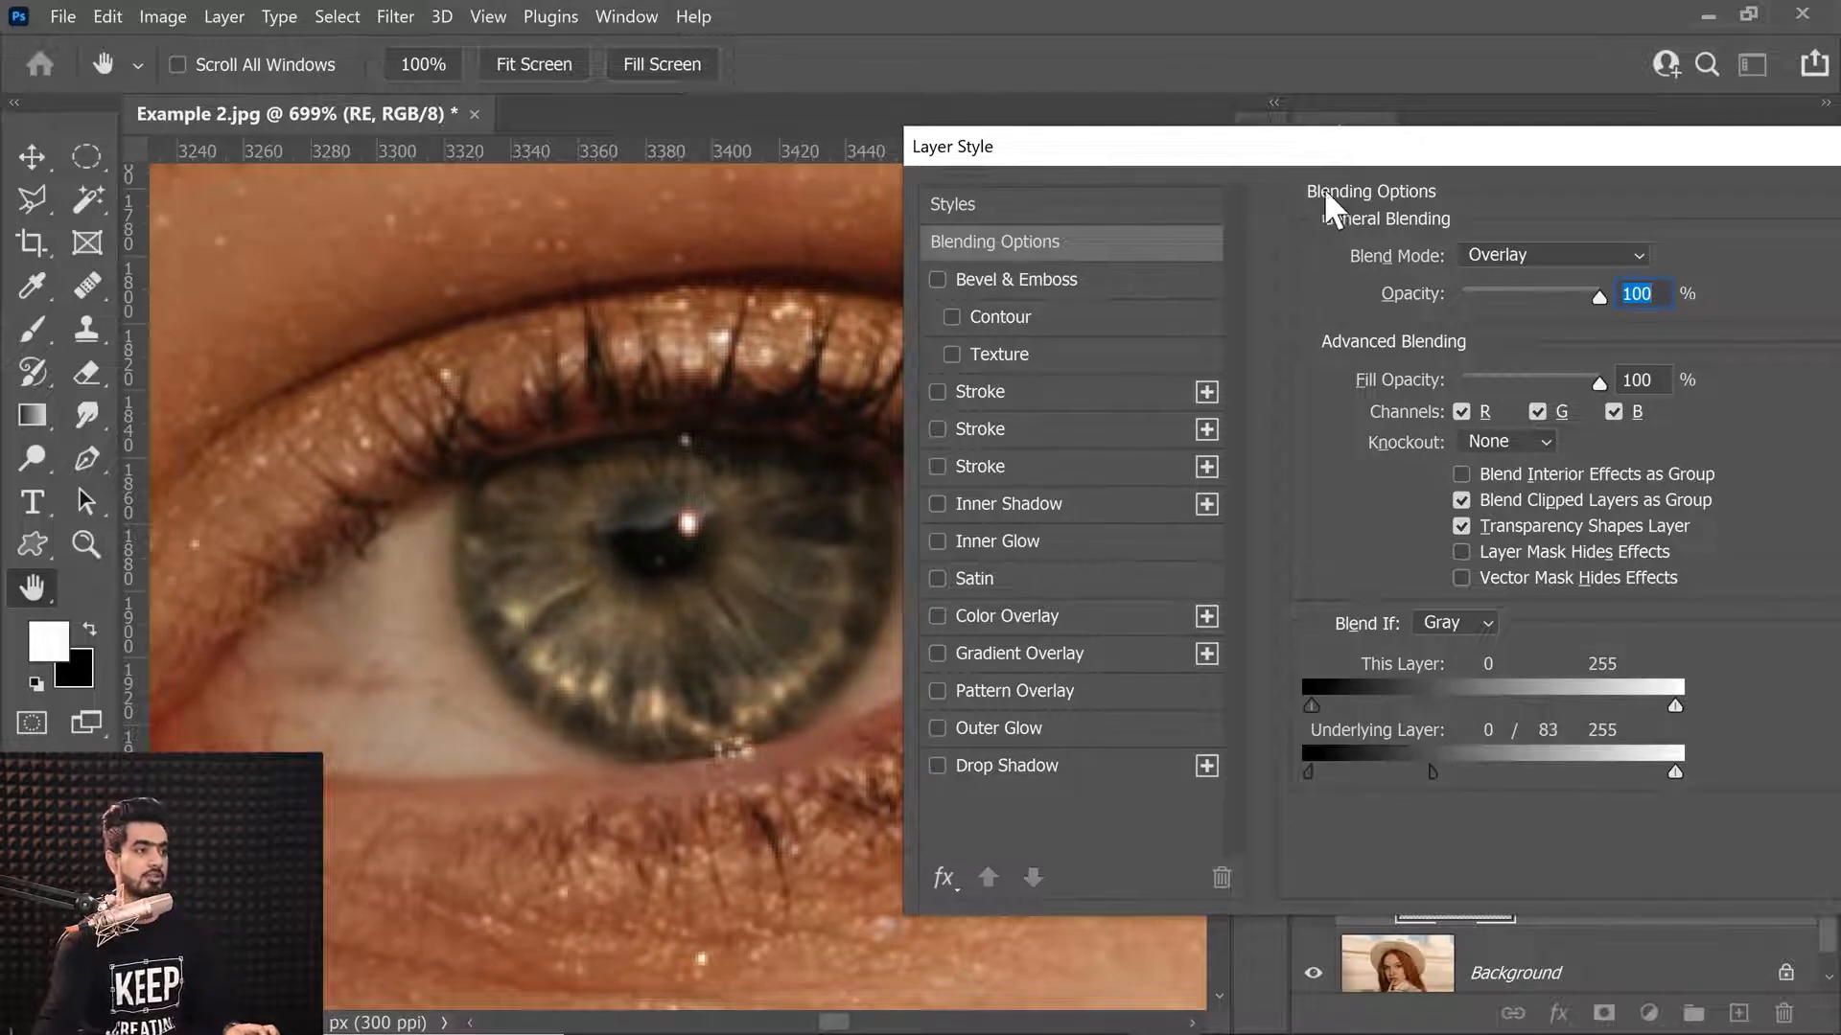
drag(1308, 148, 1012, 164)
click(1678, 222)
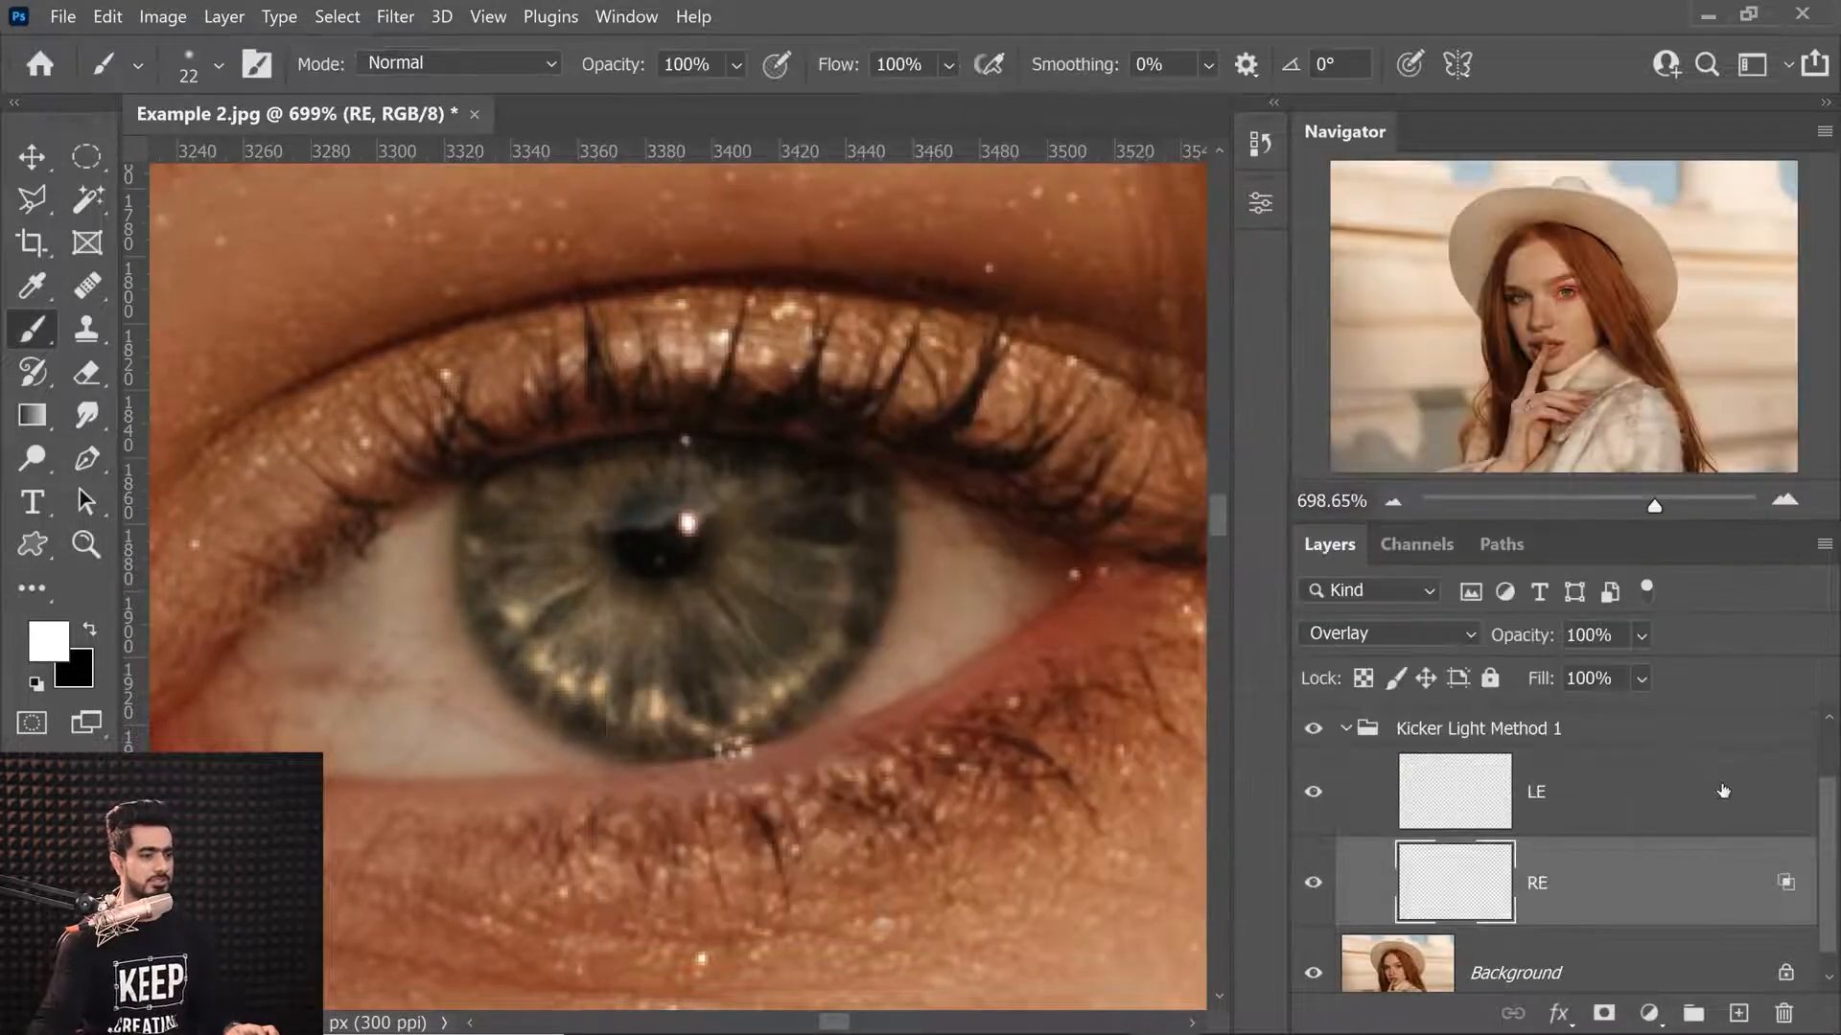
Split the LE layer's Underlying Layer black Blend If slider to 0 / 68 and accept.
click(1726, 792)
double_click(1740, 795)
drag(1014, 787, 1110, 781)
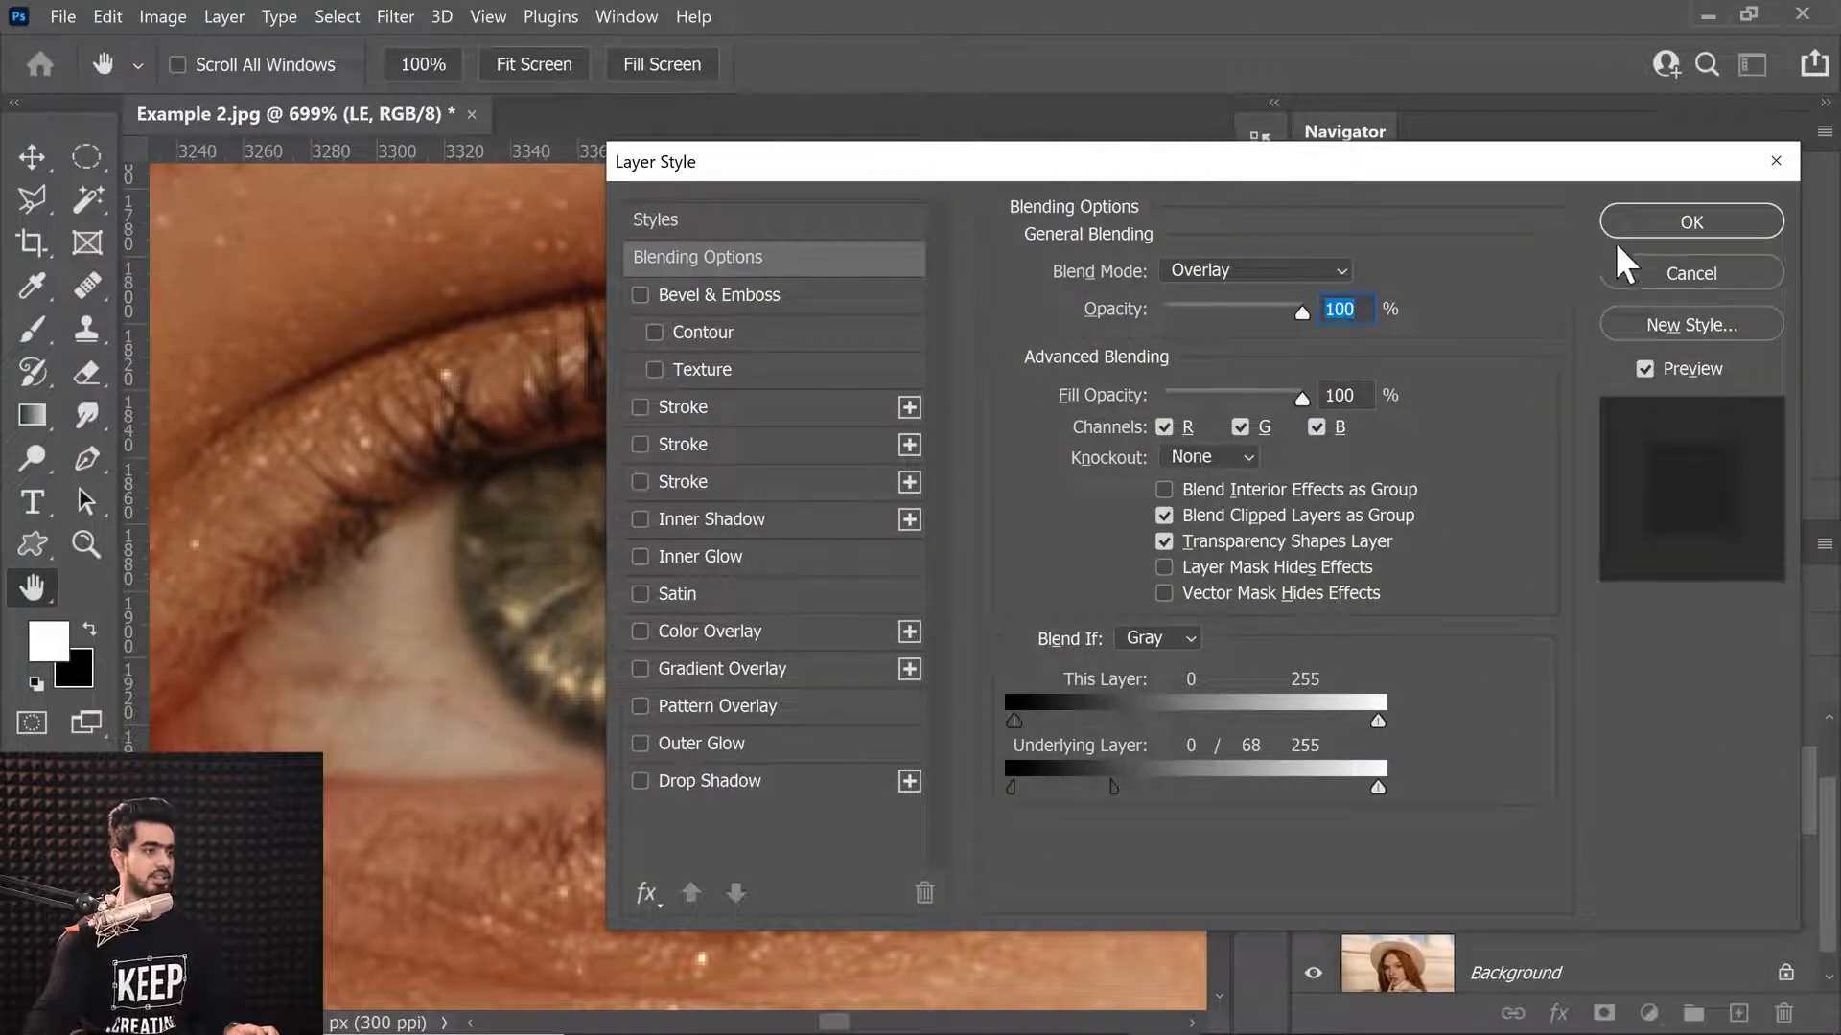
click(1620, 229)
Collapse and duplicate the Kicker Light Method 1 group, and set the copy's opacity to 20%.
scroll(594, 590, down, 5)
scroll(594, 590, down, 5)
drag(593, 589, 958, 573)
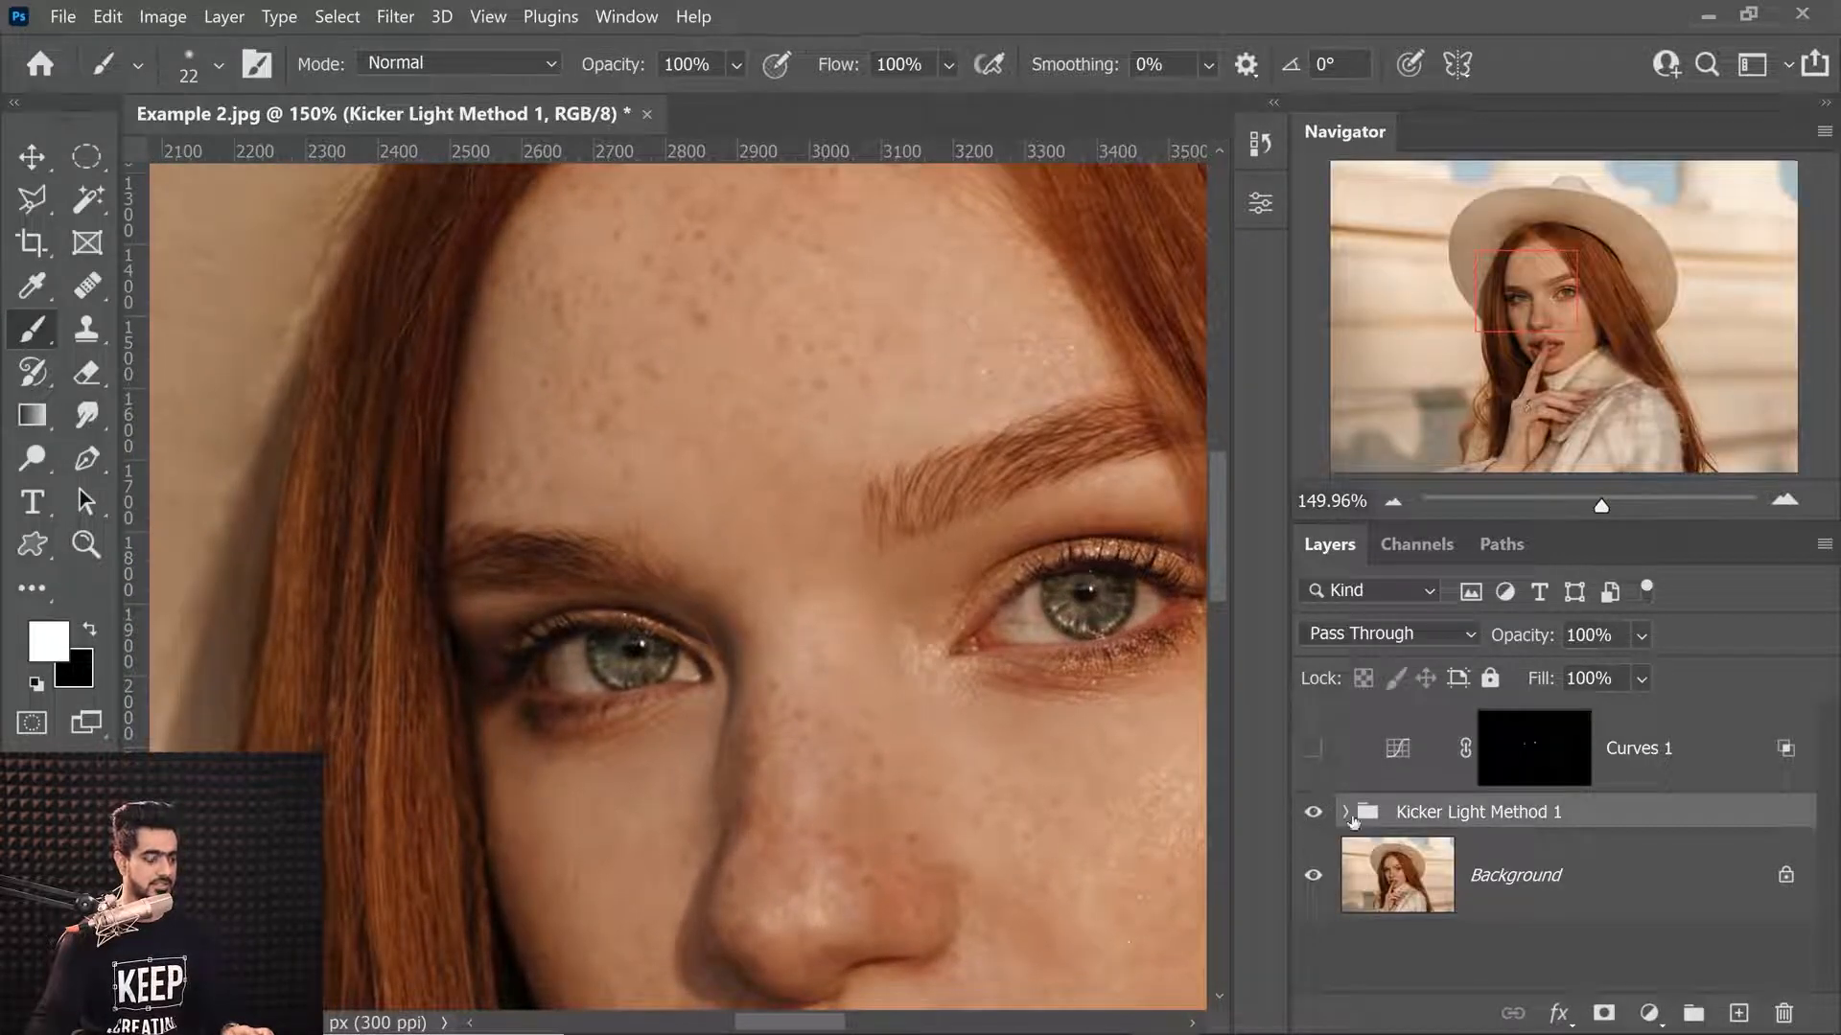
key(ctrl+j)
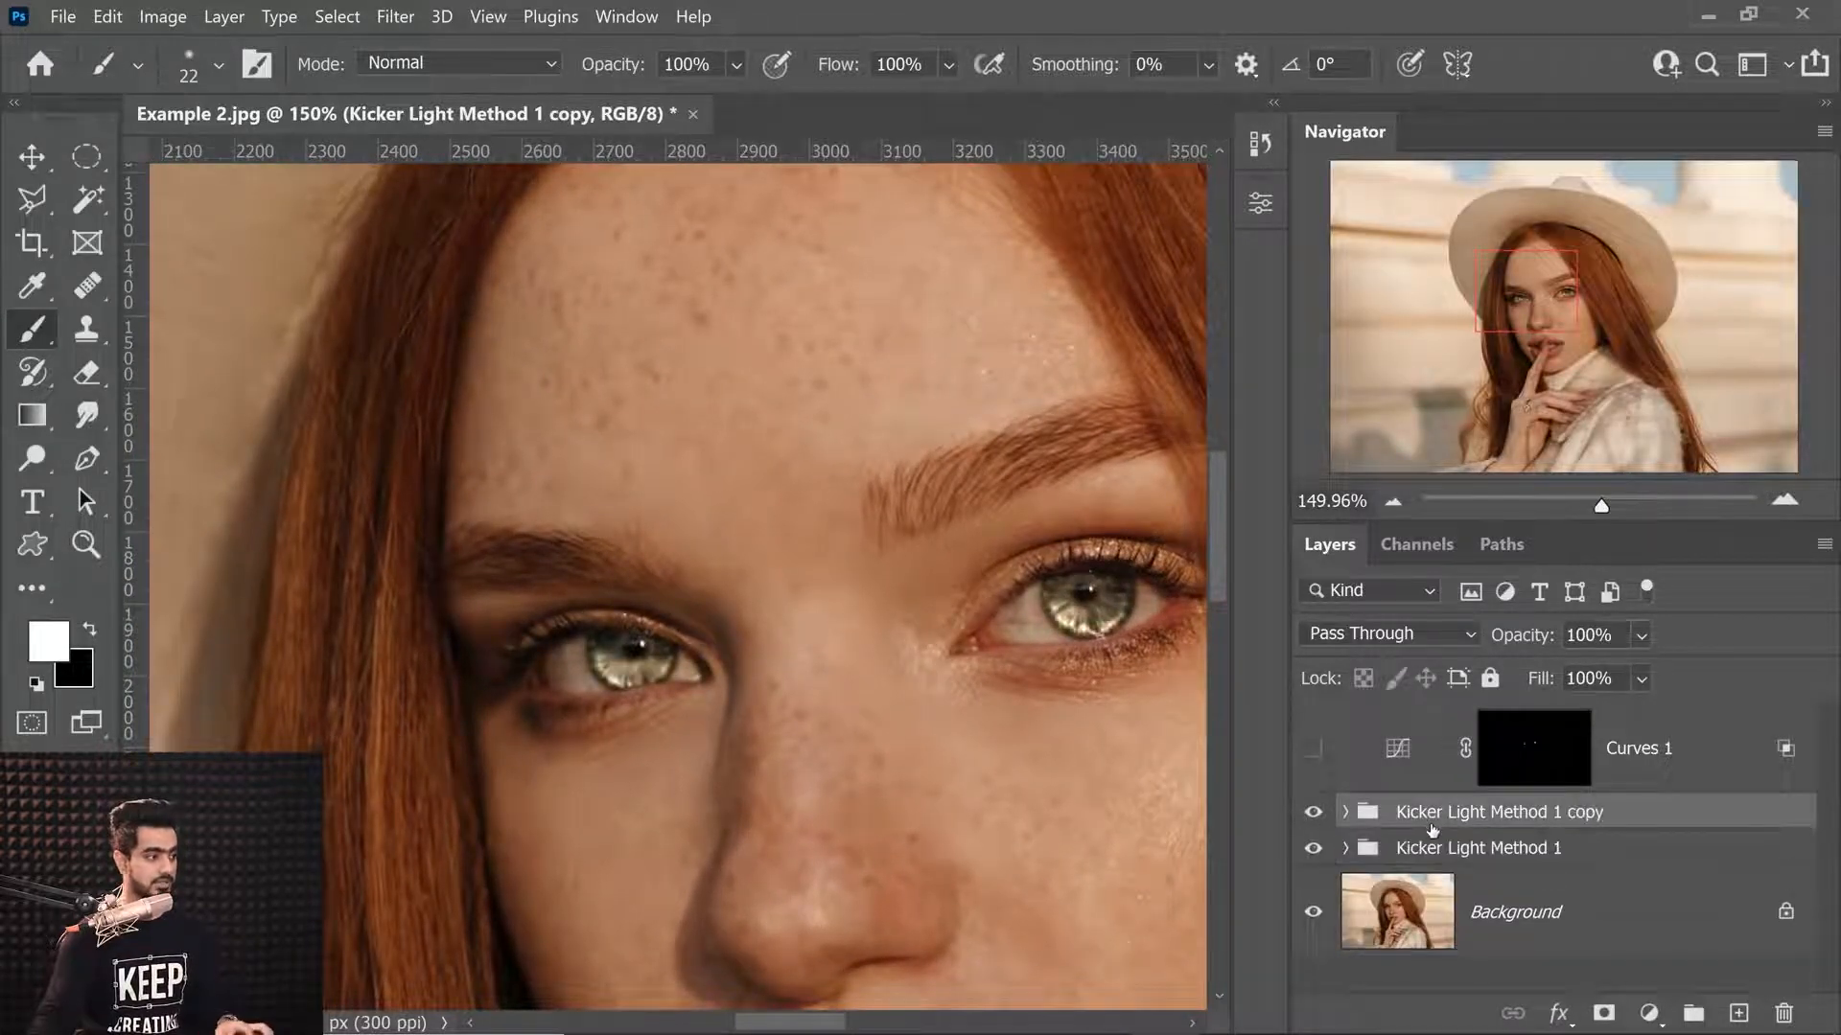
drag(1512, 640, 1228, 671)
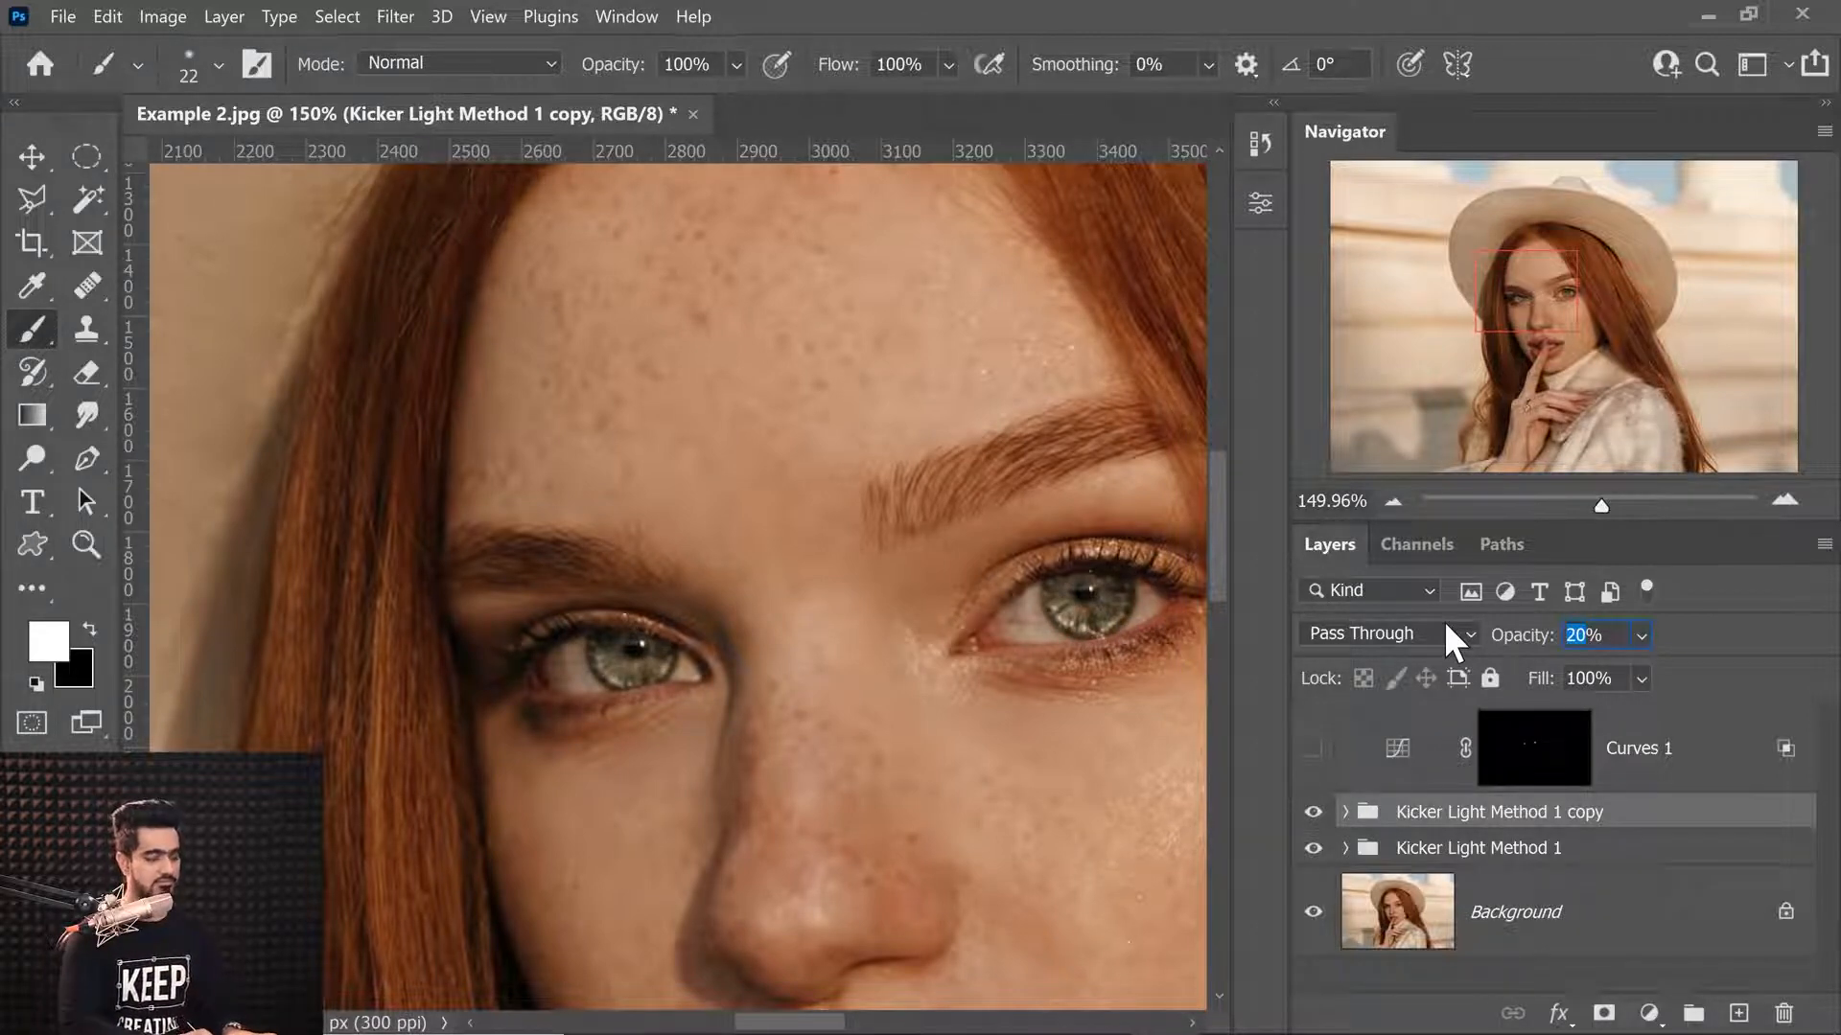
key(Return)
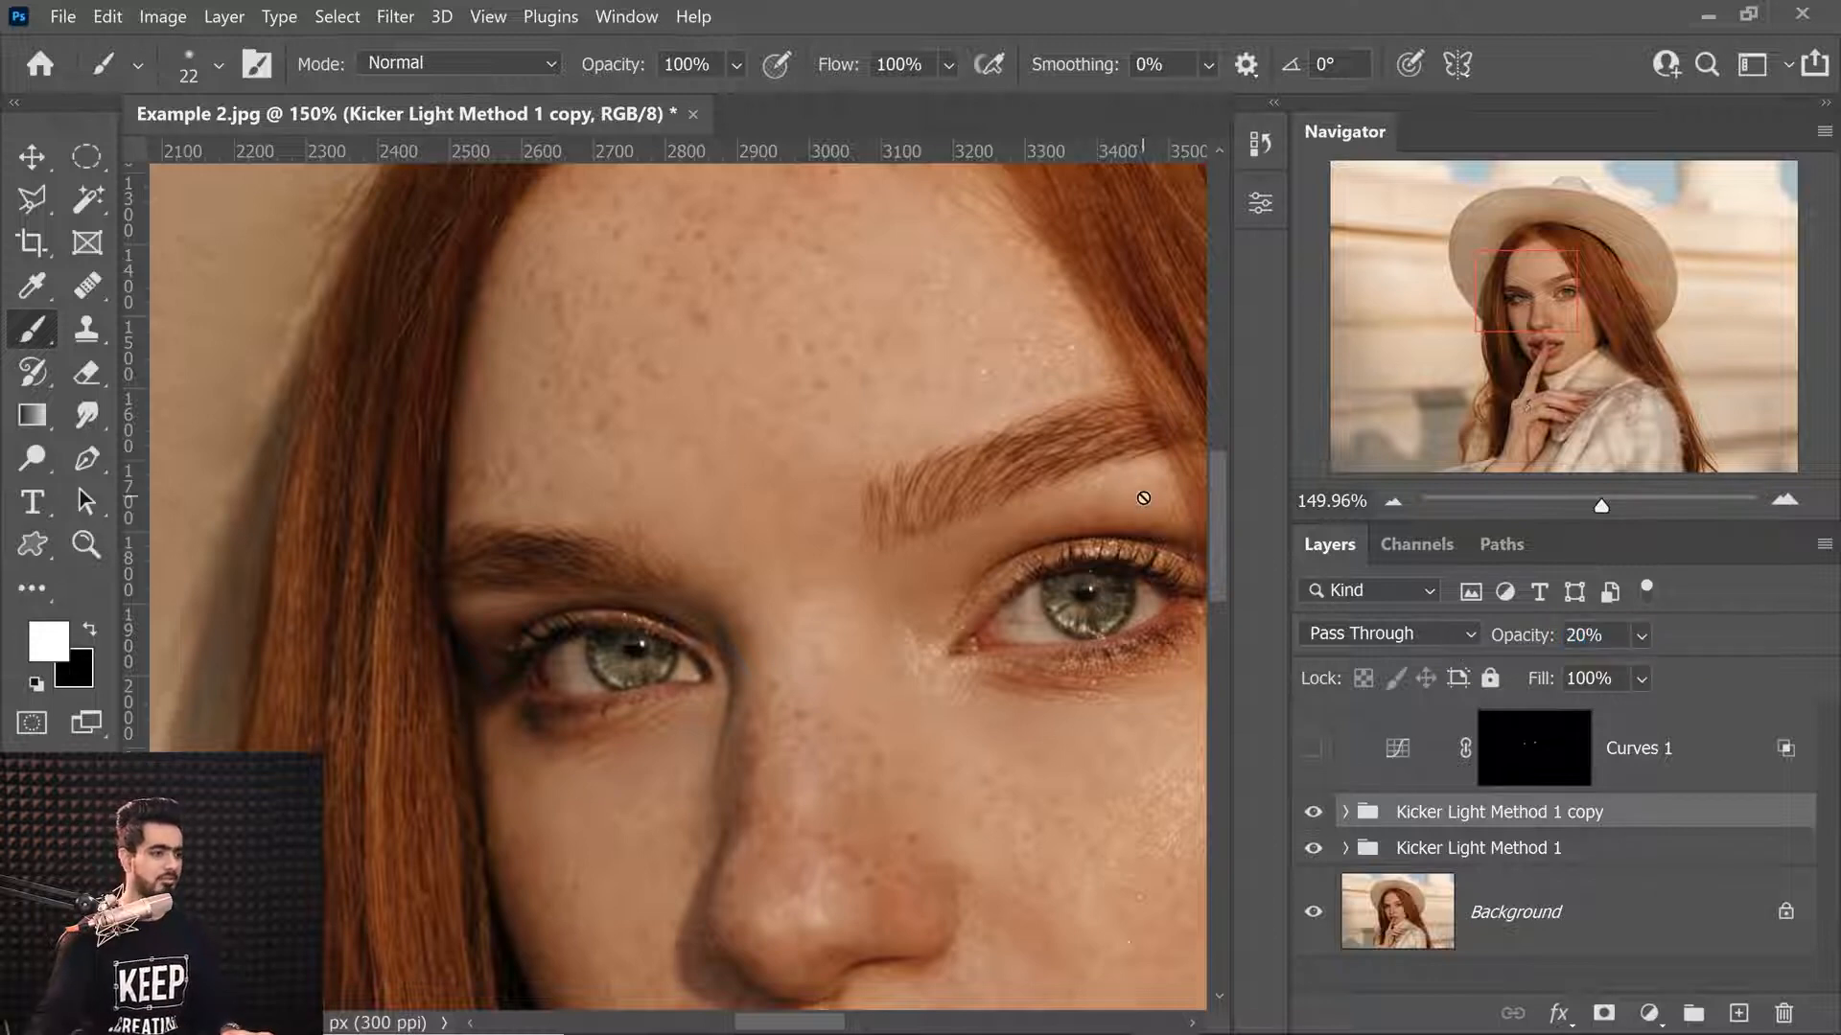
Hide both Kicker Light Method 1 groups and show the Curves 1 layer instead.
mouse_move(1312, 813)
mouse_down()
mouse_move(1325, 854)
mouse_move(1314, 812)
mouse_up()
click(1313, 748)
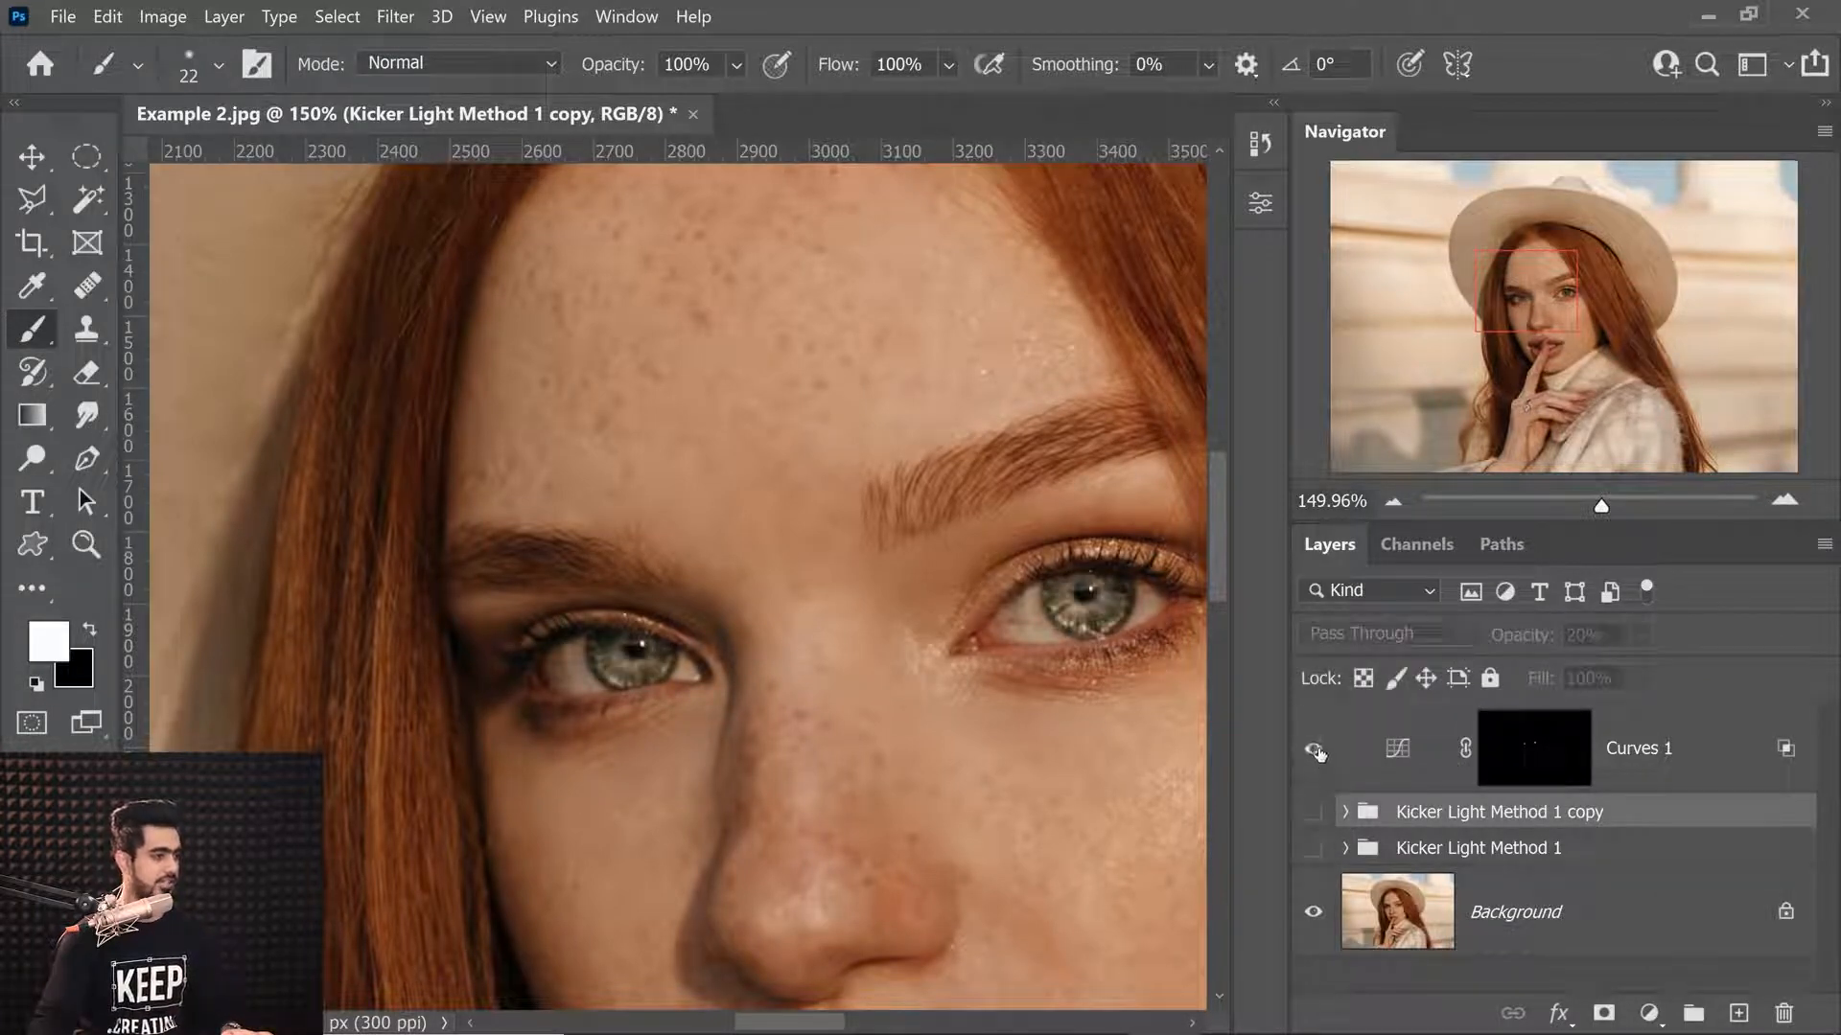
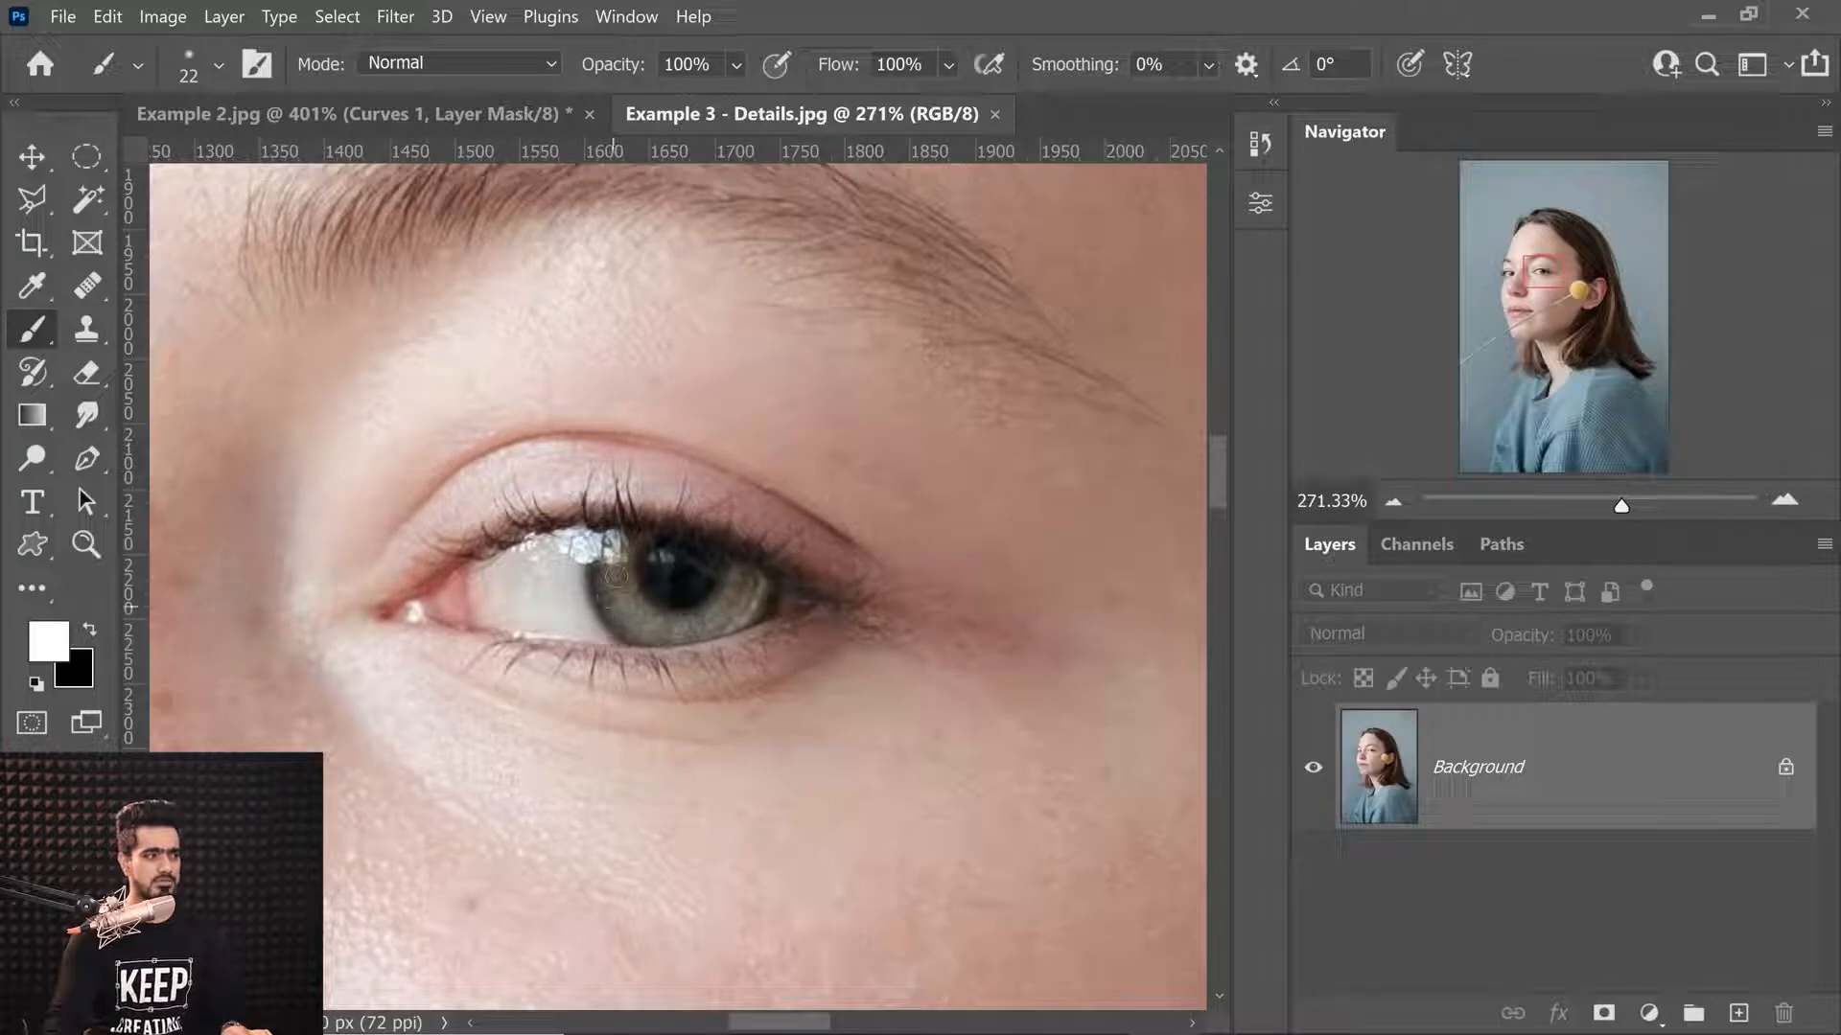
Add a Curves adjustment layer to Example 3 - Details.jpg and raise its RGB curve strongly above the middle.
scroll(671, 571, down, 5)
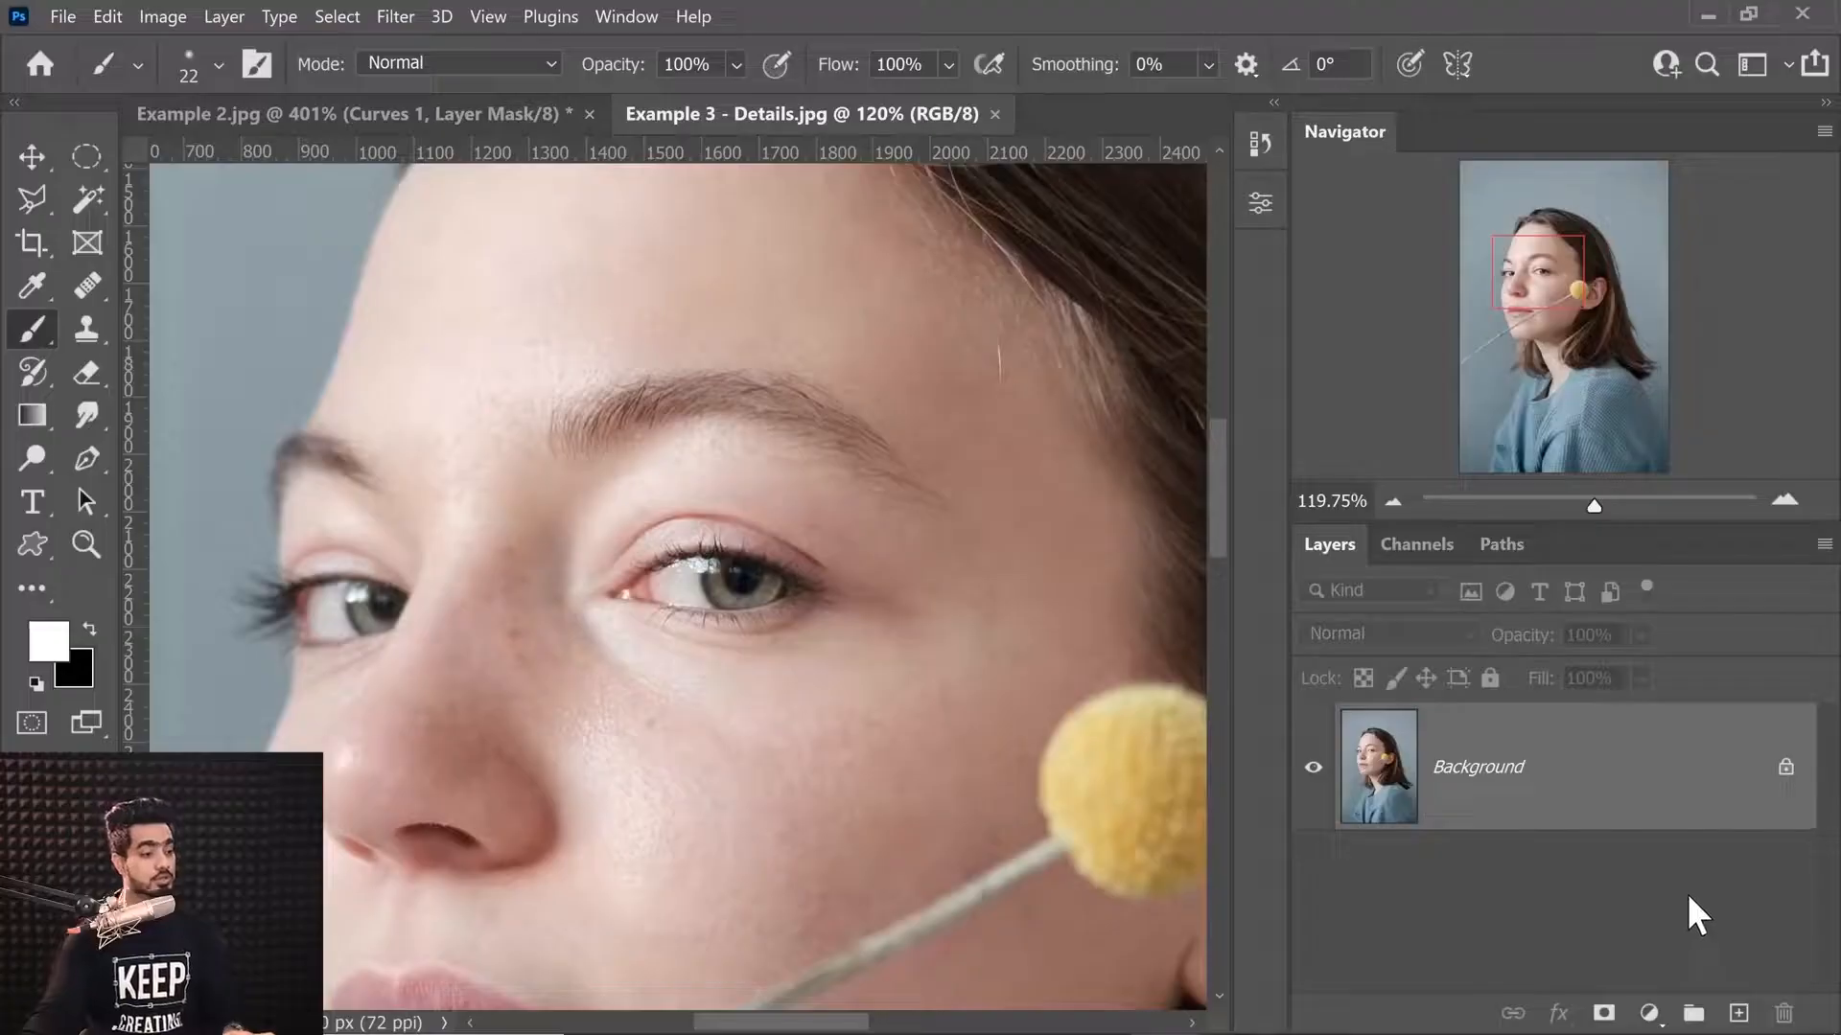
click(1650, 1013)
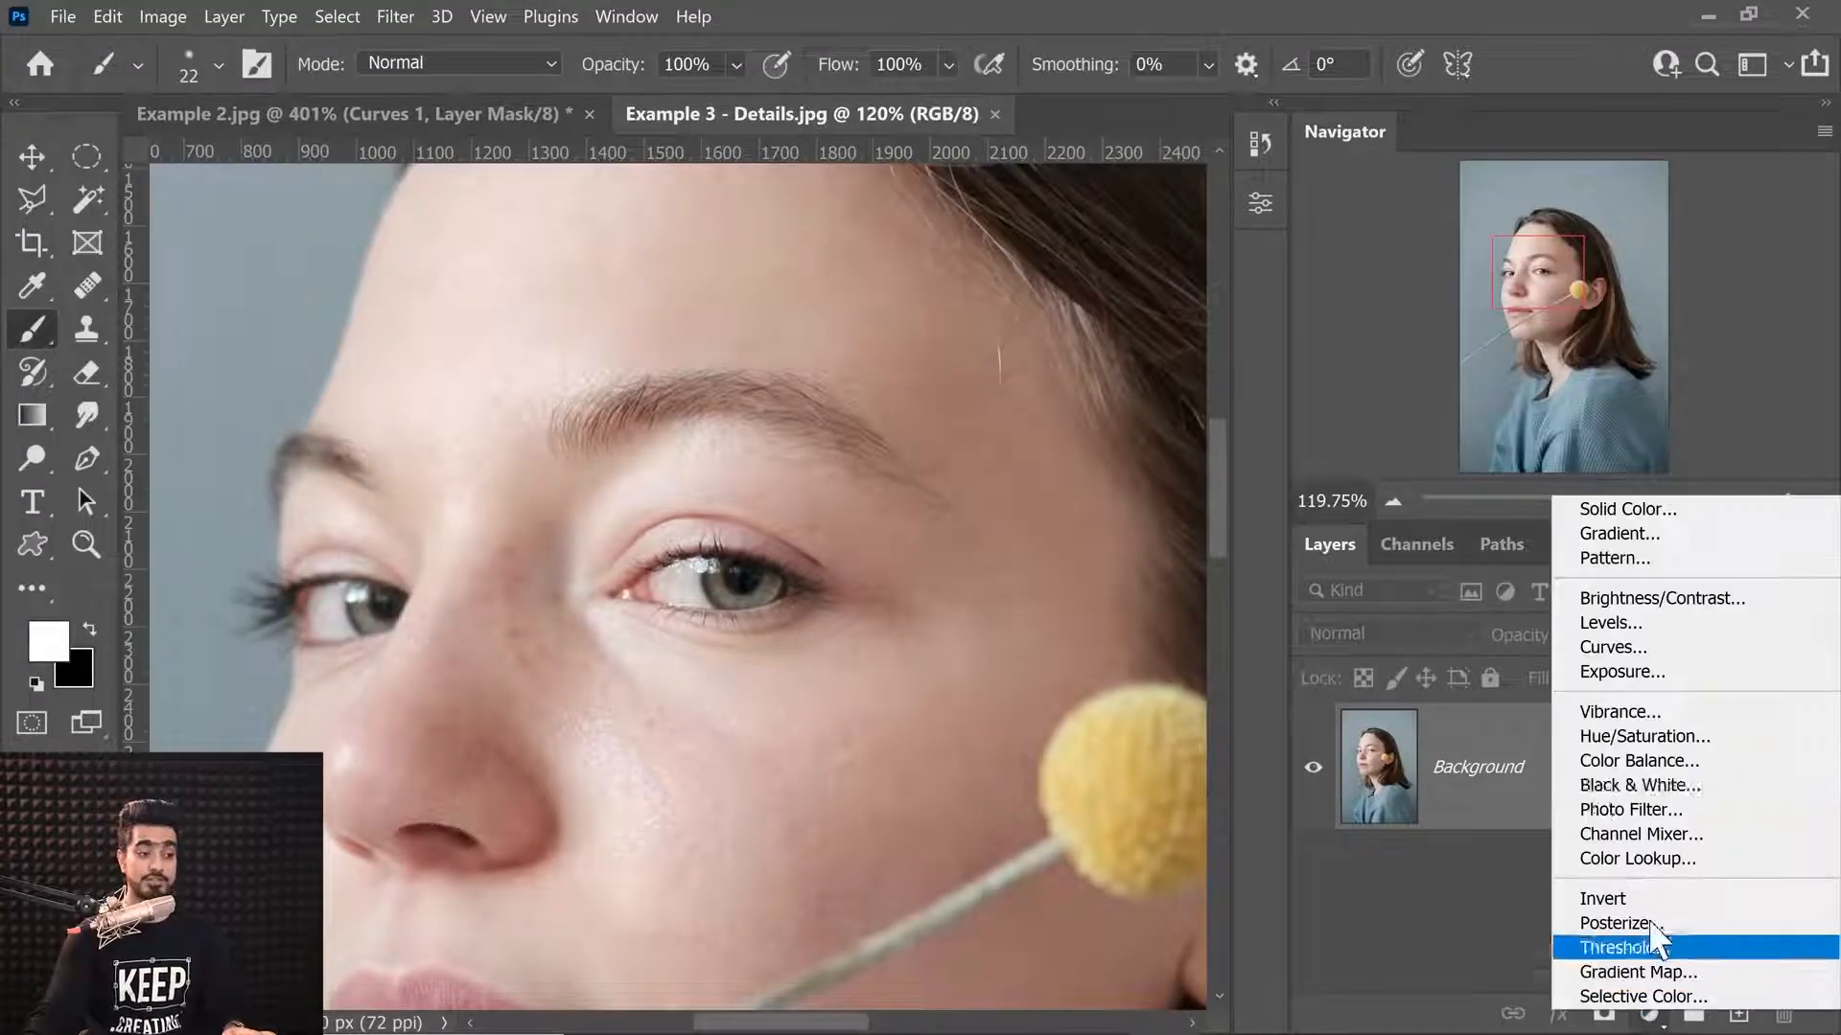
click(1610, 646)
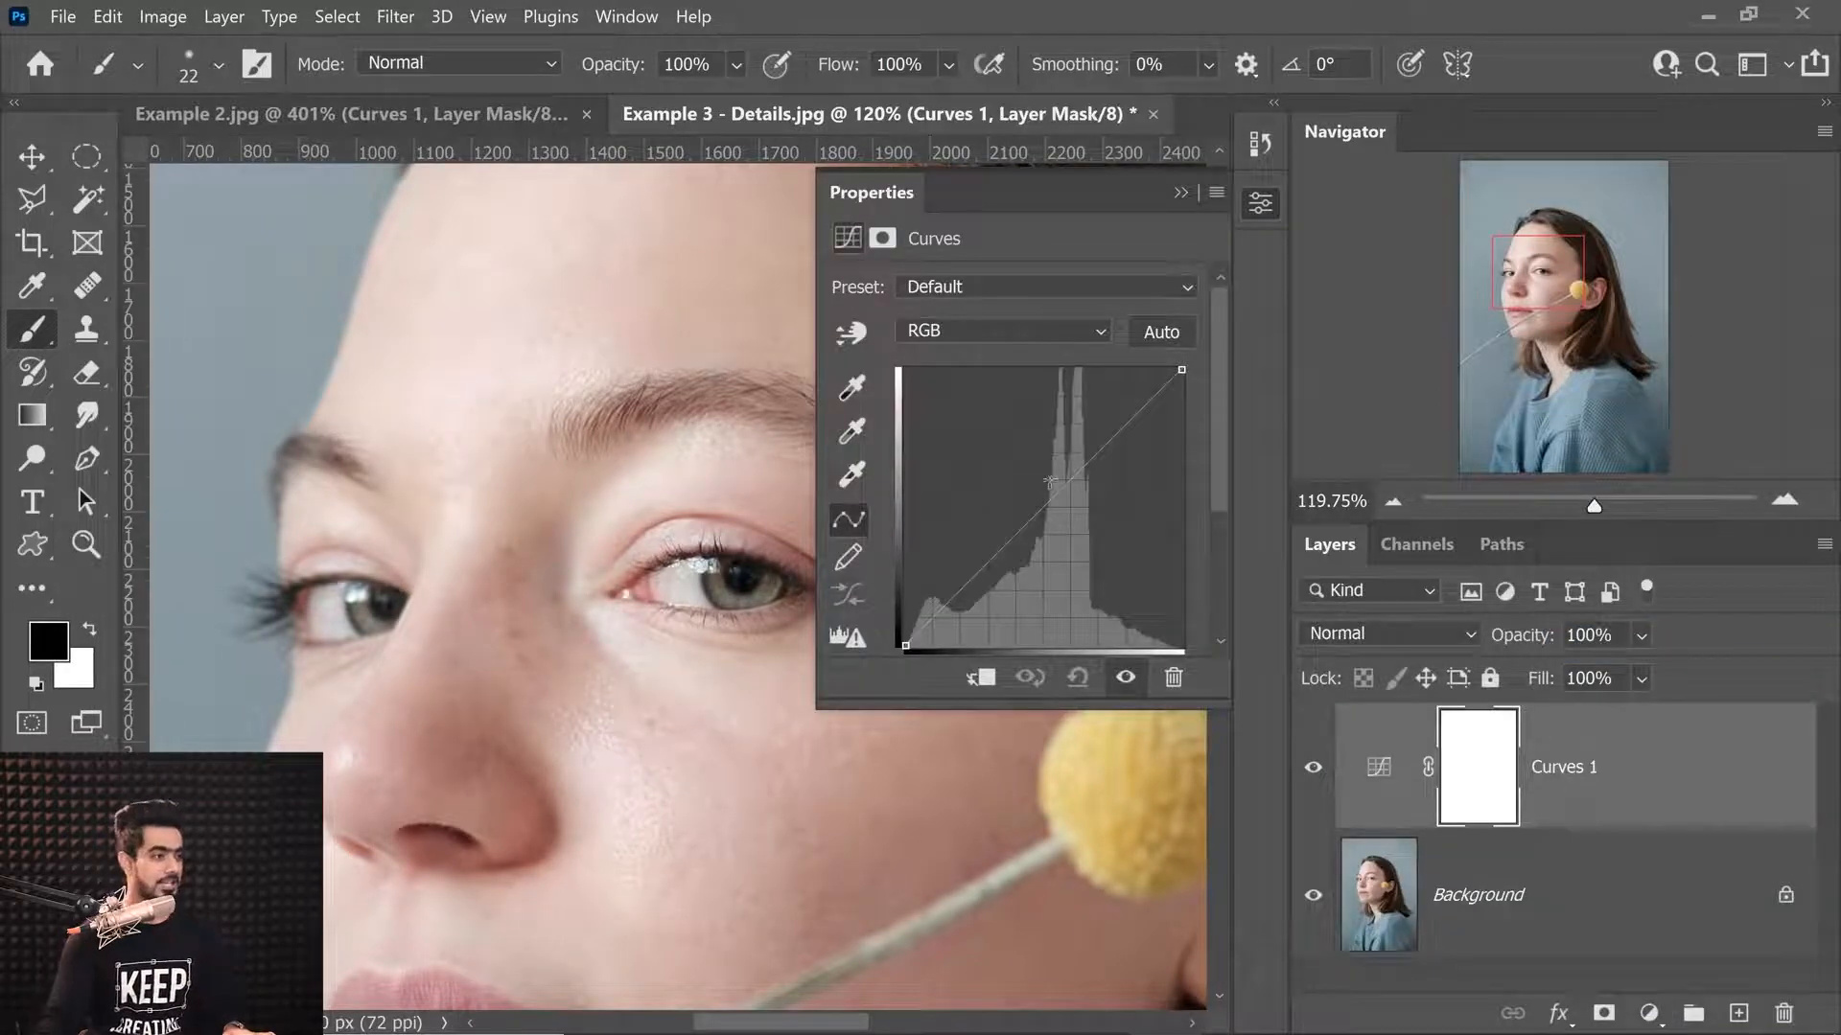
drag(1045, 505, 997, 442)
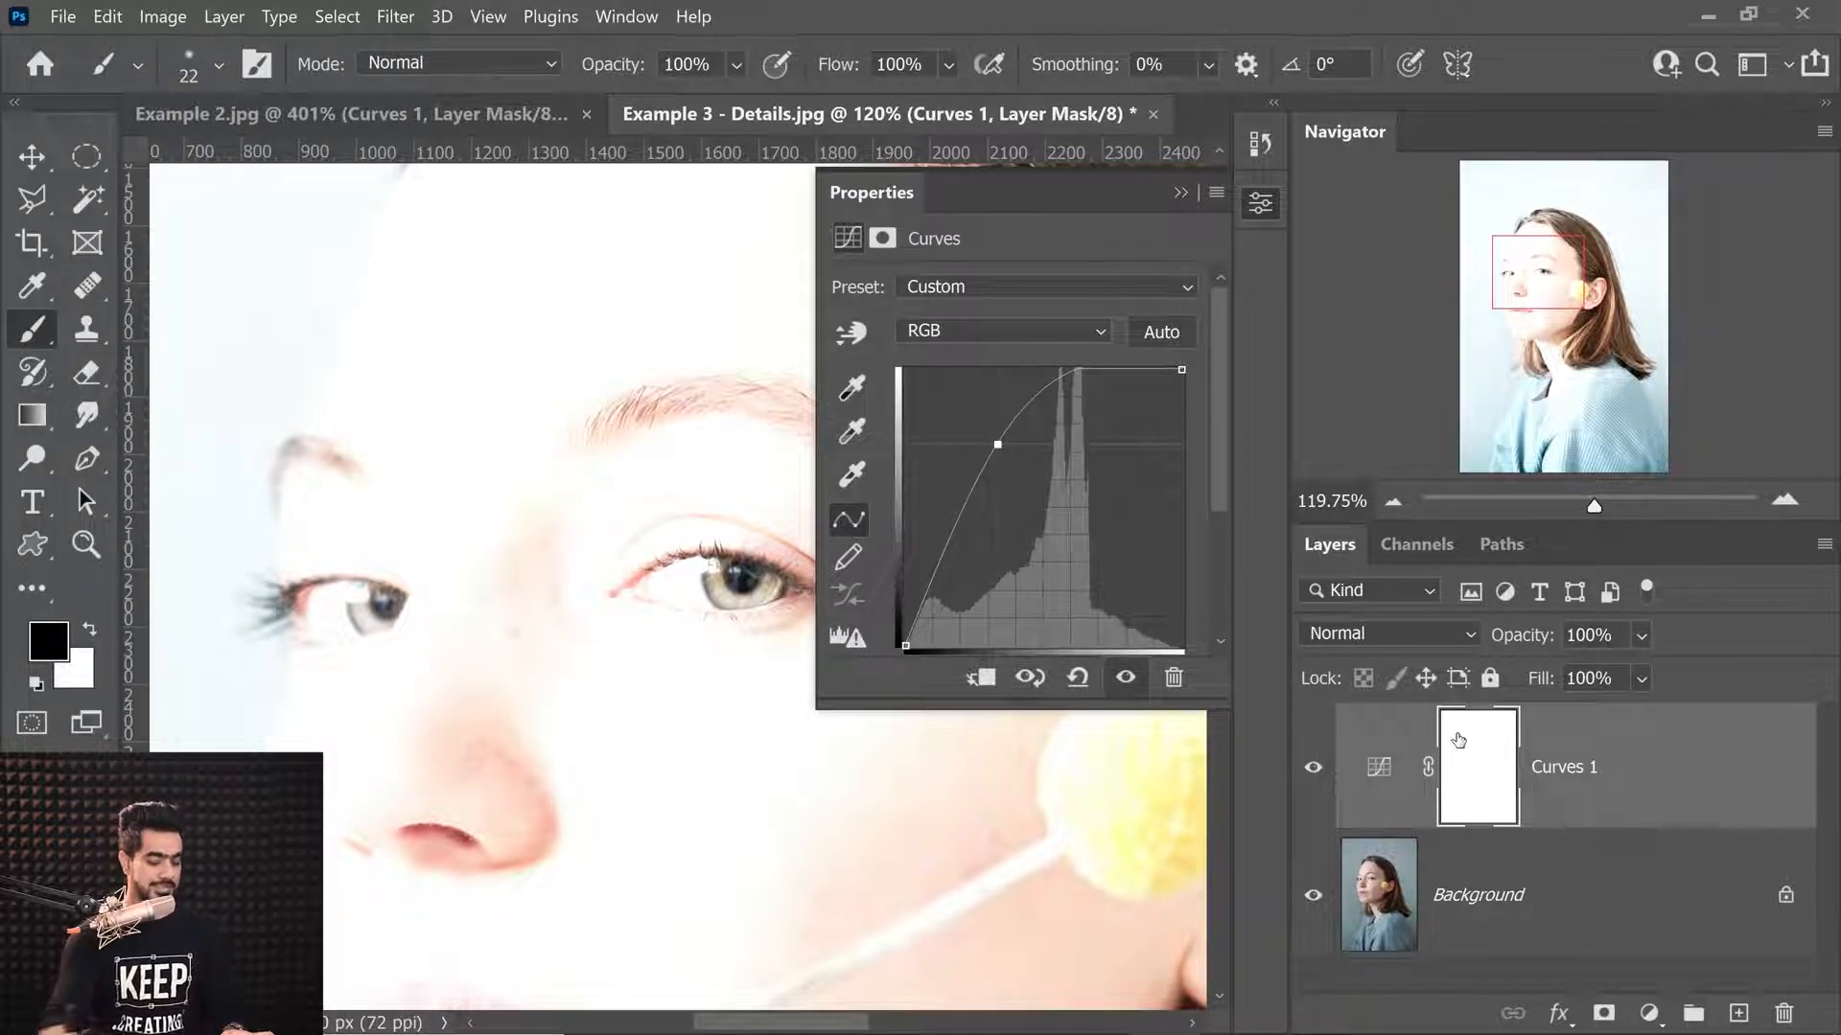
Invert the Curves 1 mask to black and close the curve settings, ready to work on the woman's nearer eye.
key(ctrl+i)
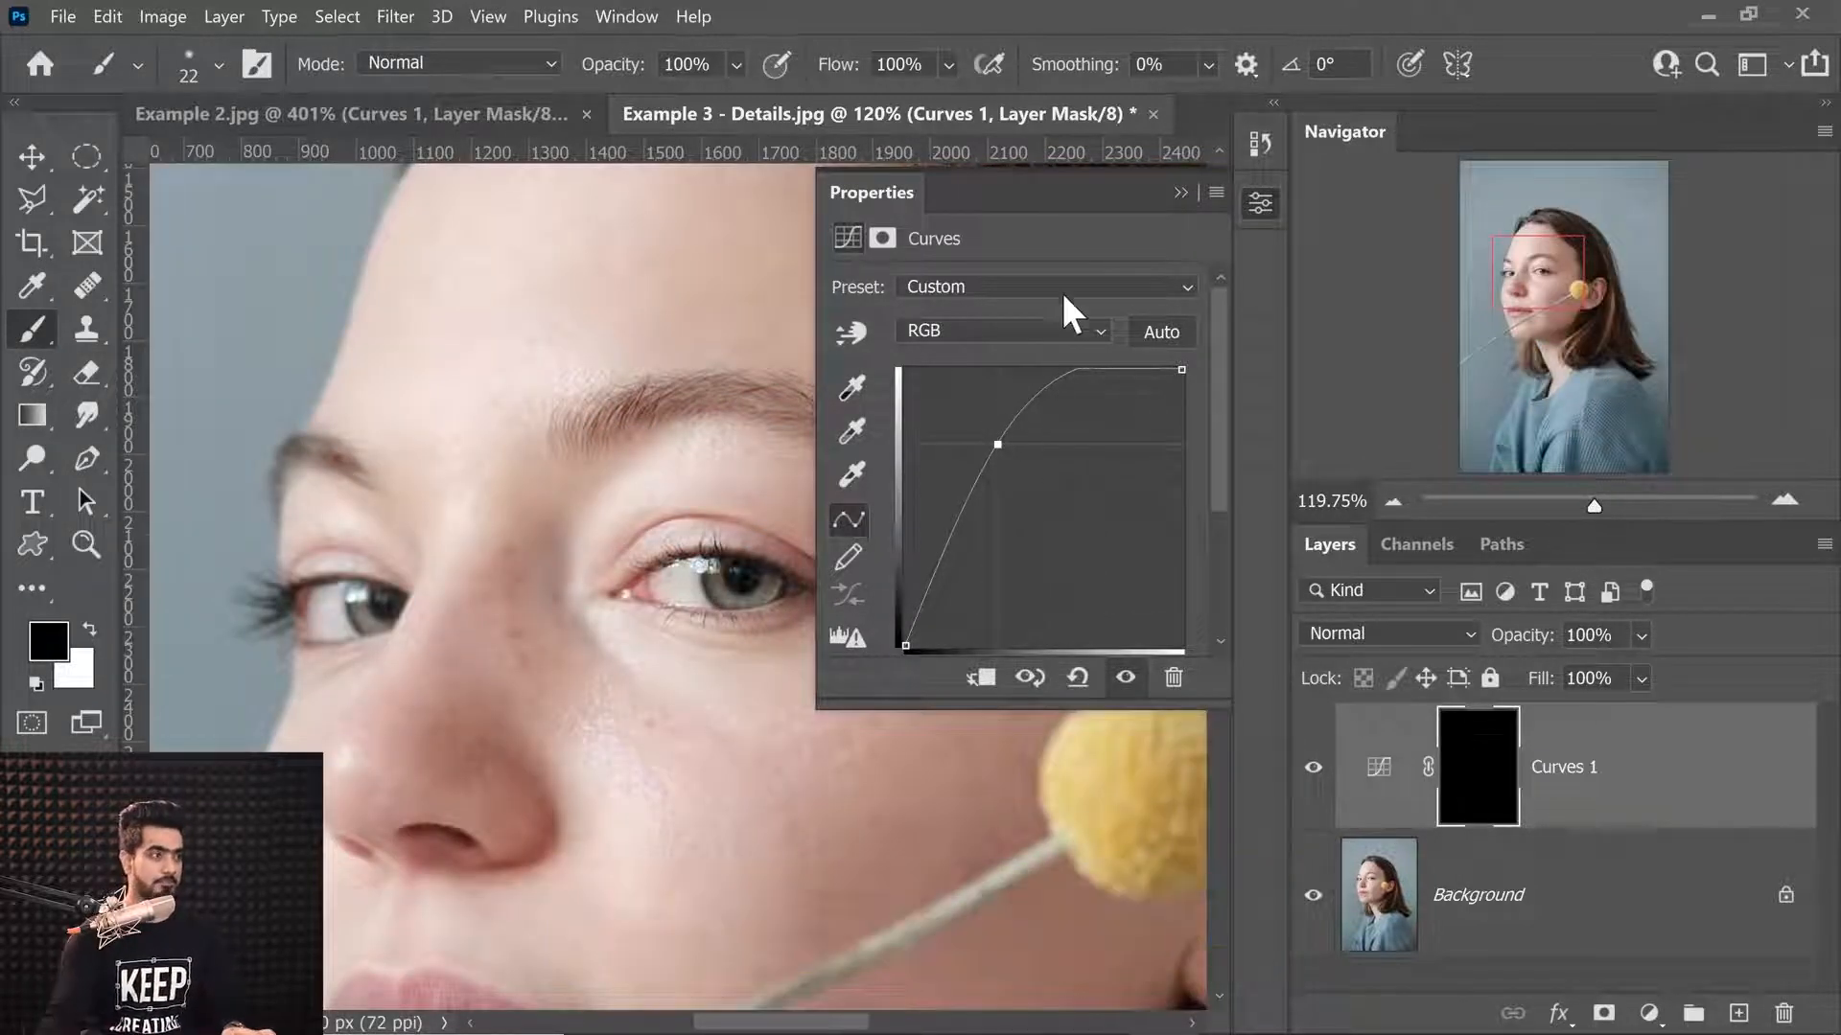
click(1180, 193)
scroll(744, 578, up, 5)
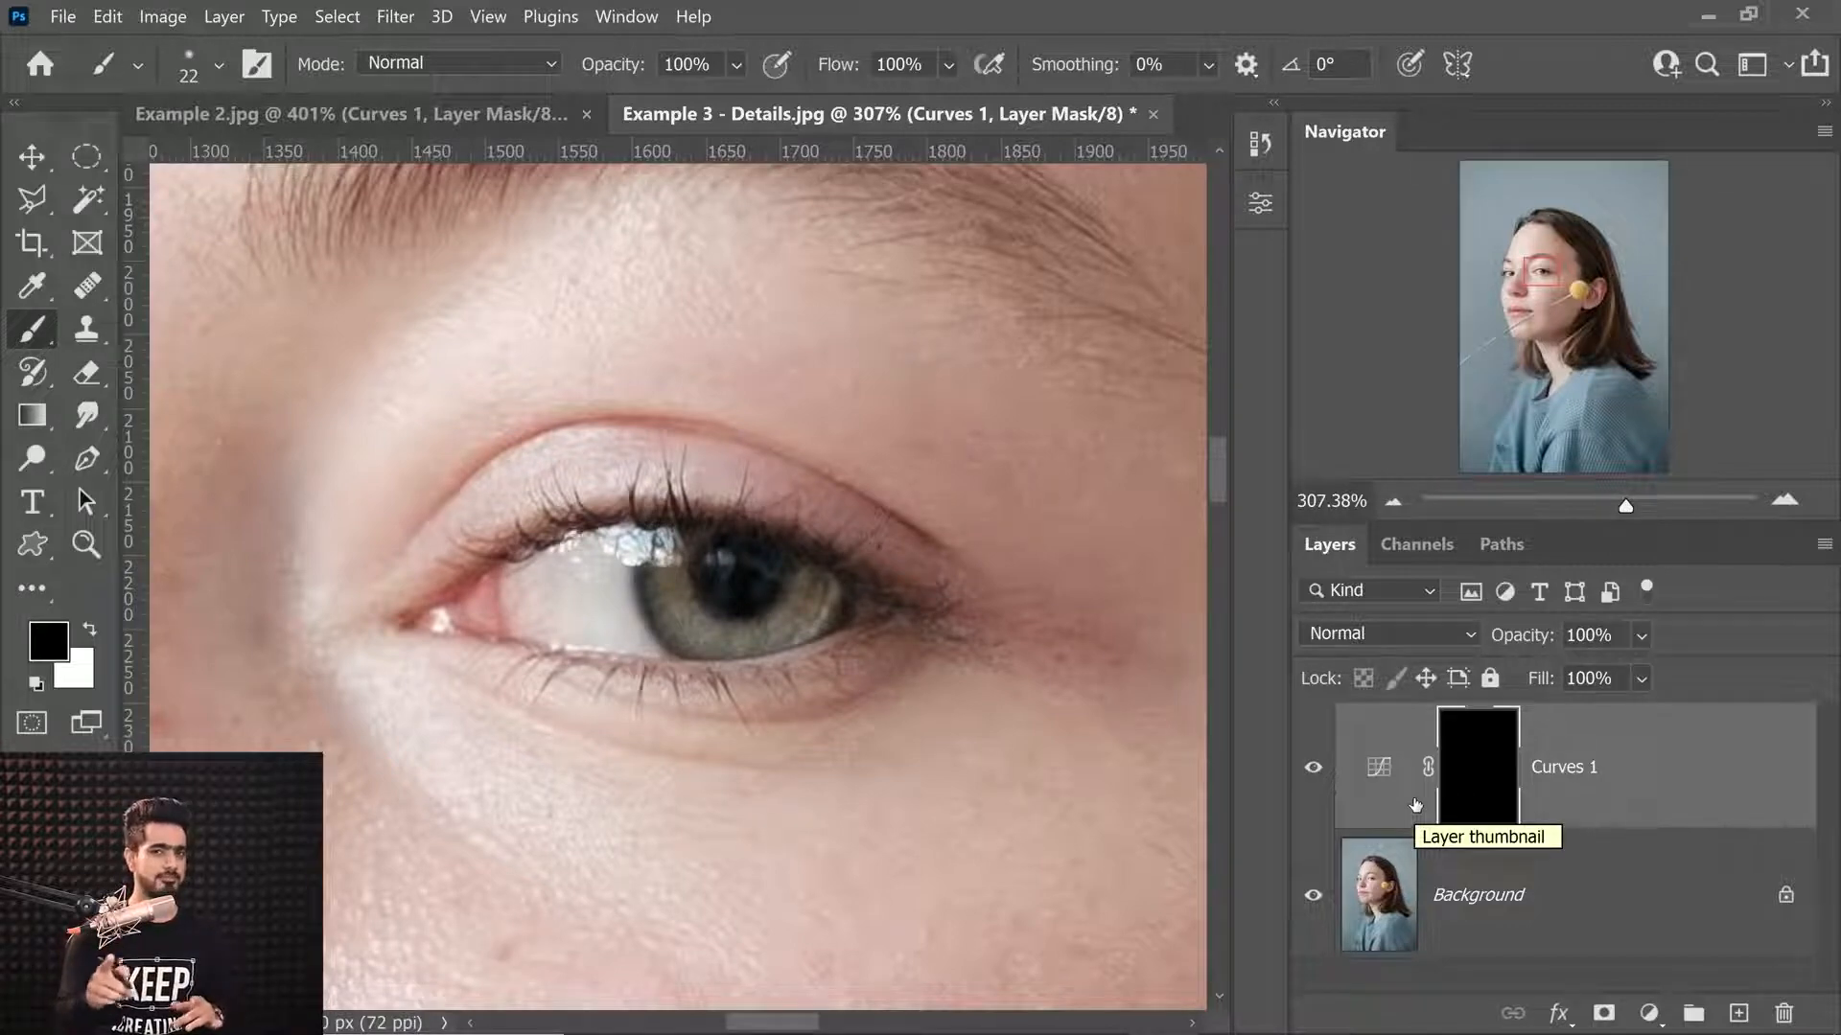
Add a blank layer above Curves 1 and set up a white Hard Round brush of about 5 px.
drag(756, 550, 779, 556)
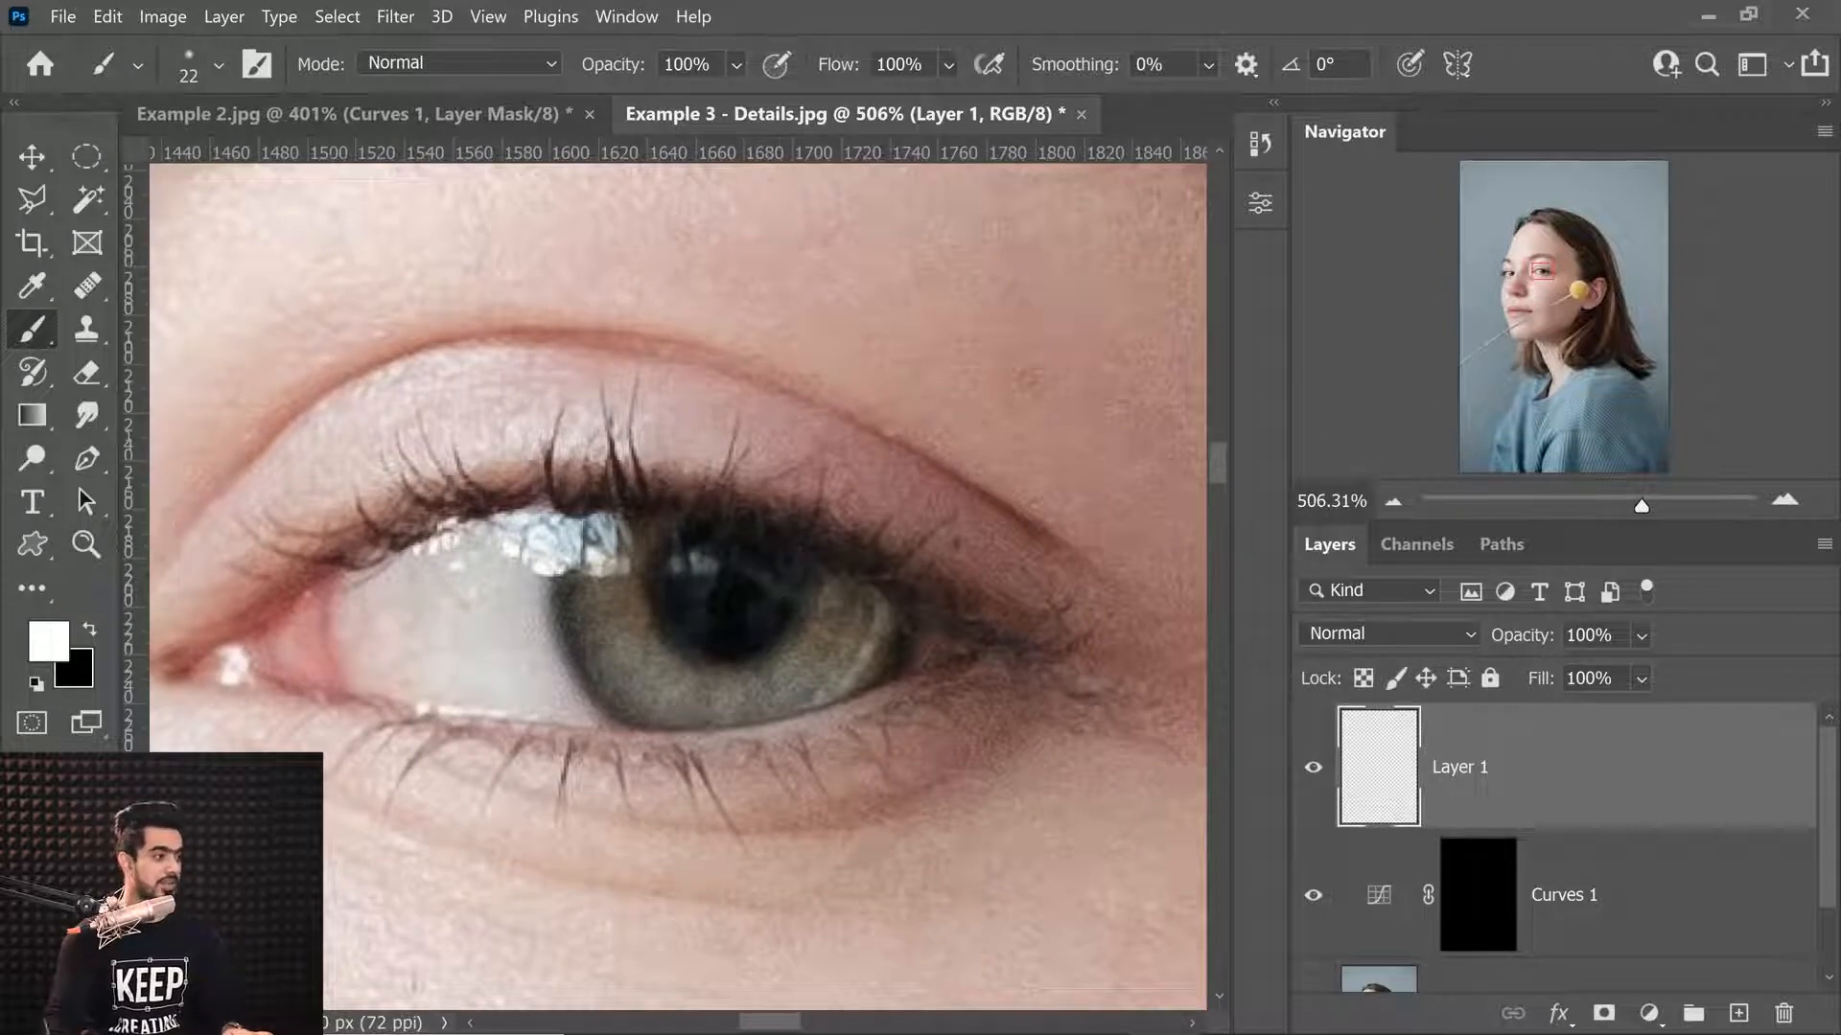
click(188, 69)
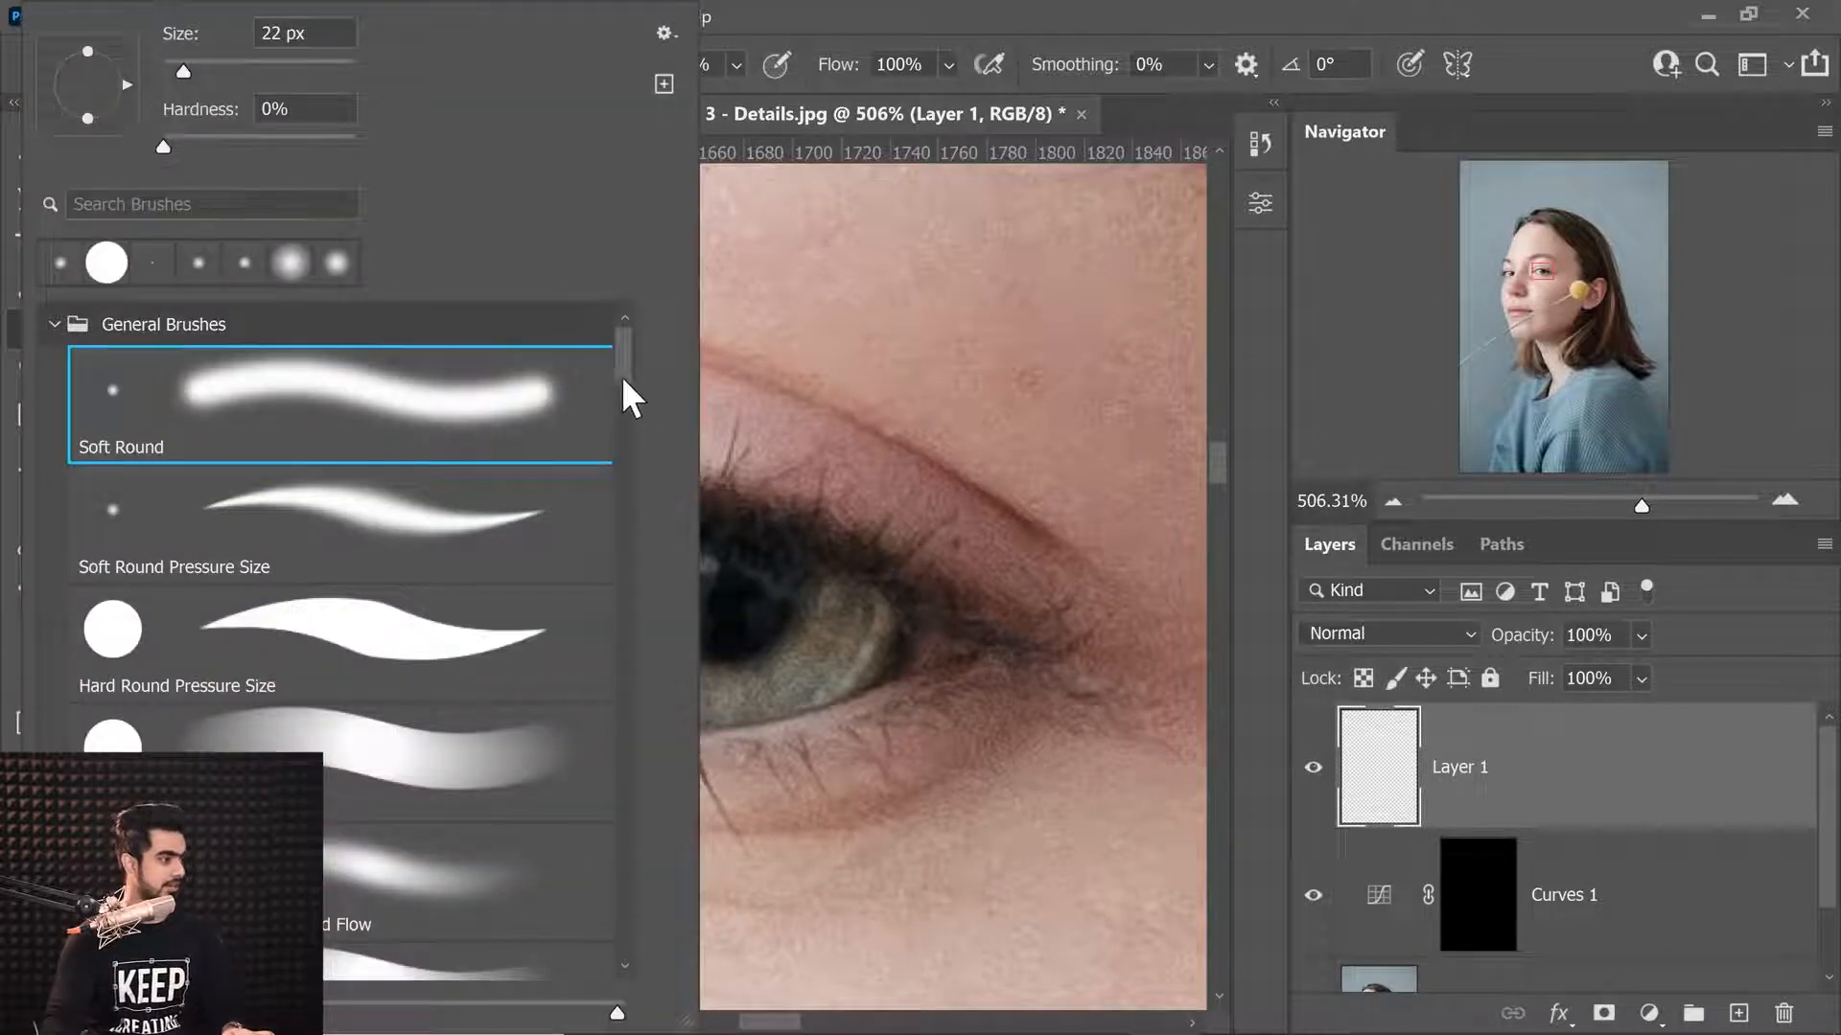
scroll(631, 441, down, 5)
scroll(631, 441, up, 2)
click(493, 473)
click(1262, 588)
key(bracketleft)
key(bracketleft)
key(bracketleft)
key(bracketleft)
key(bracketleft)
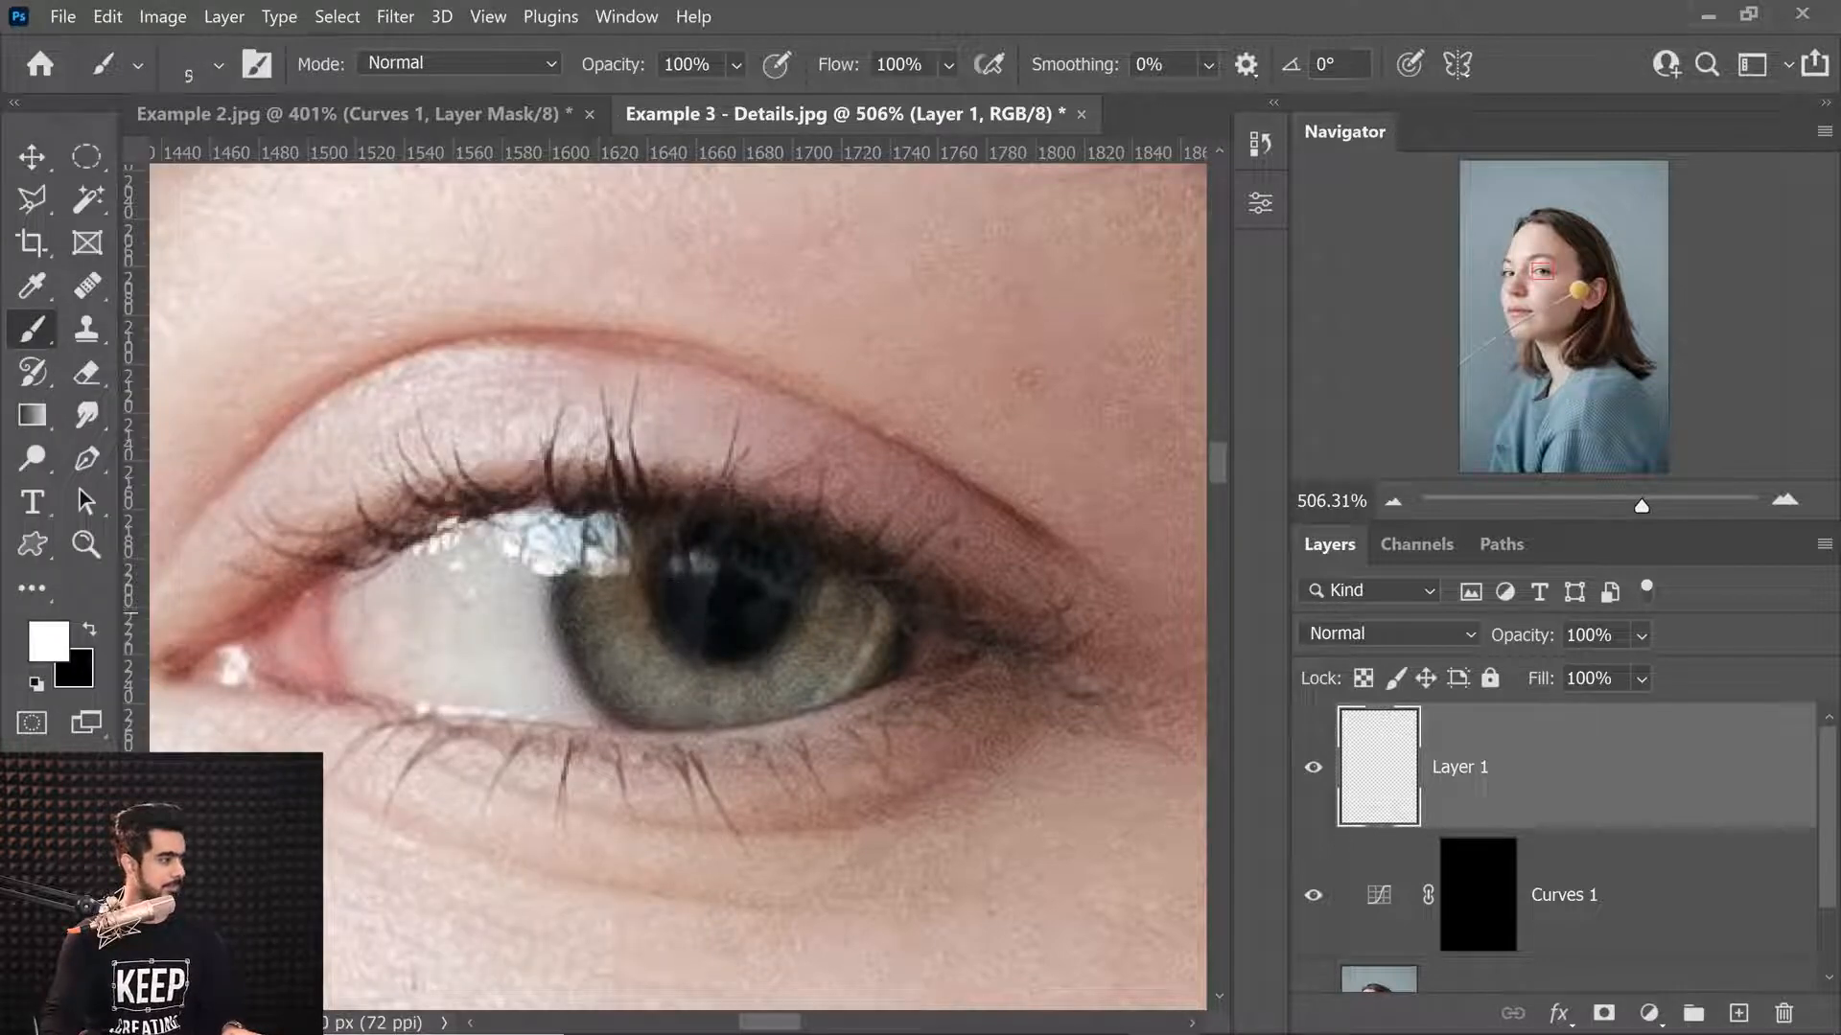
Sketch two radius lines, an R label and short radial marks over the nearer iris, and delete that sketch layer.
scroll(698, 587, up, 3)
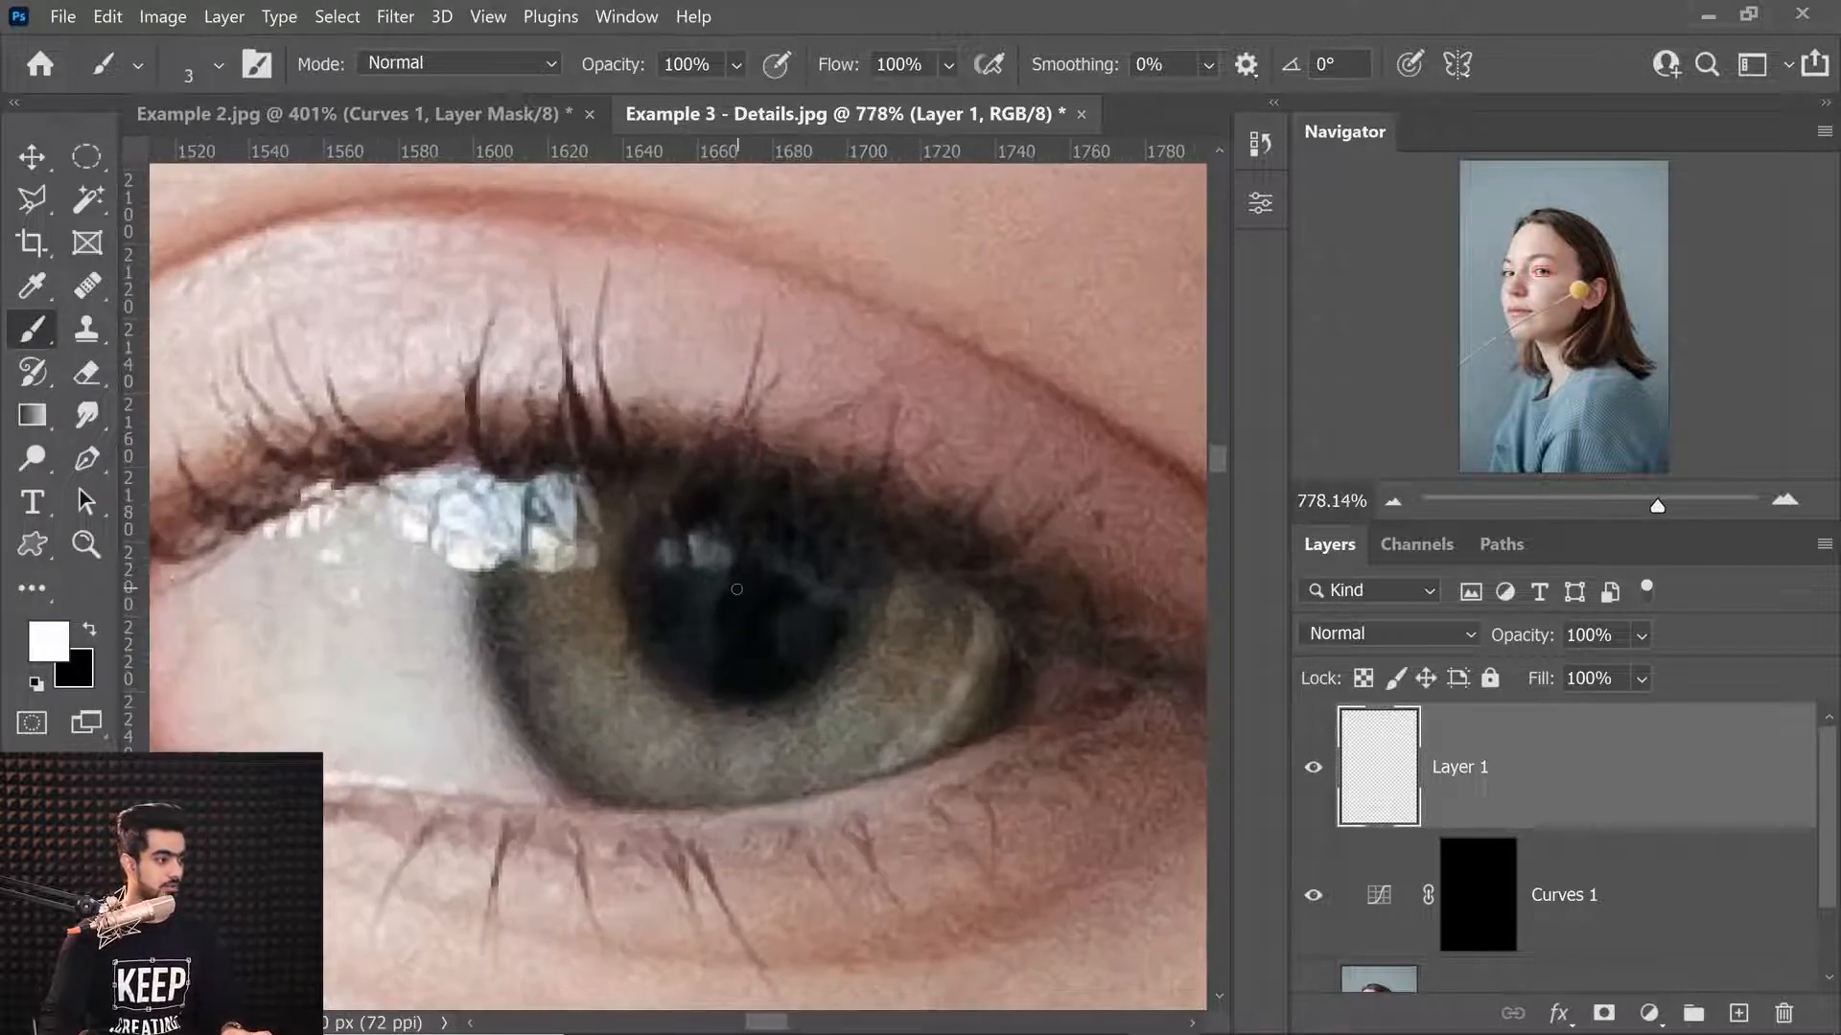
drag(746, 584, 513, 584)
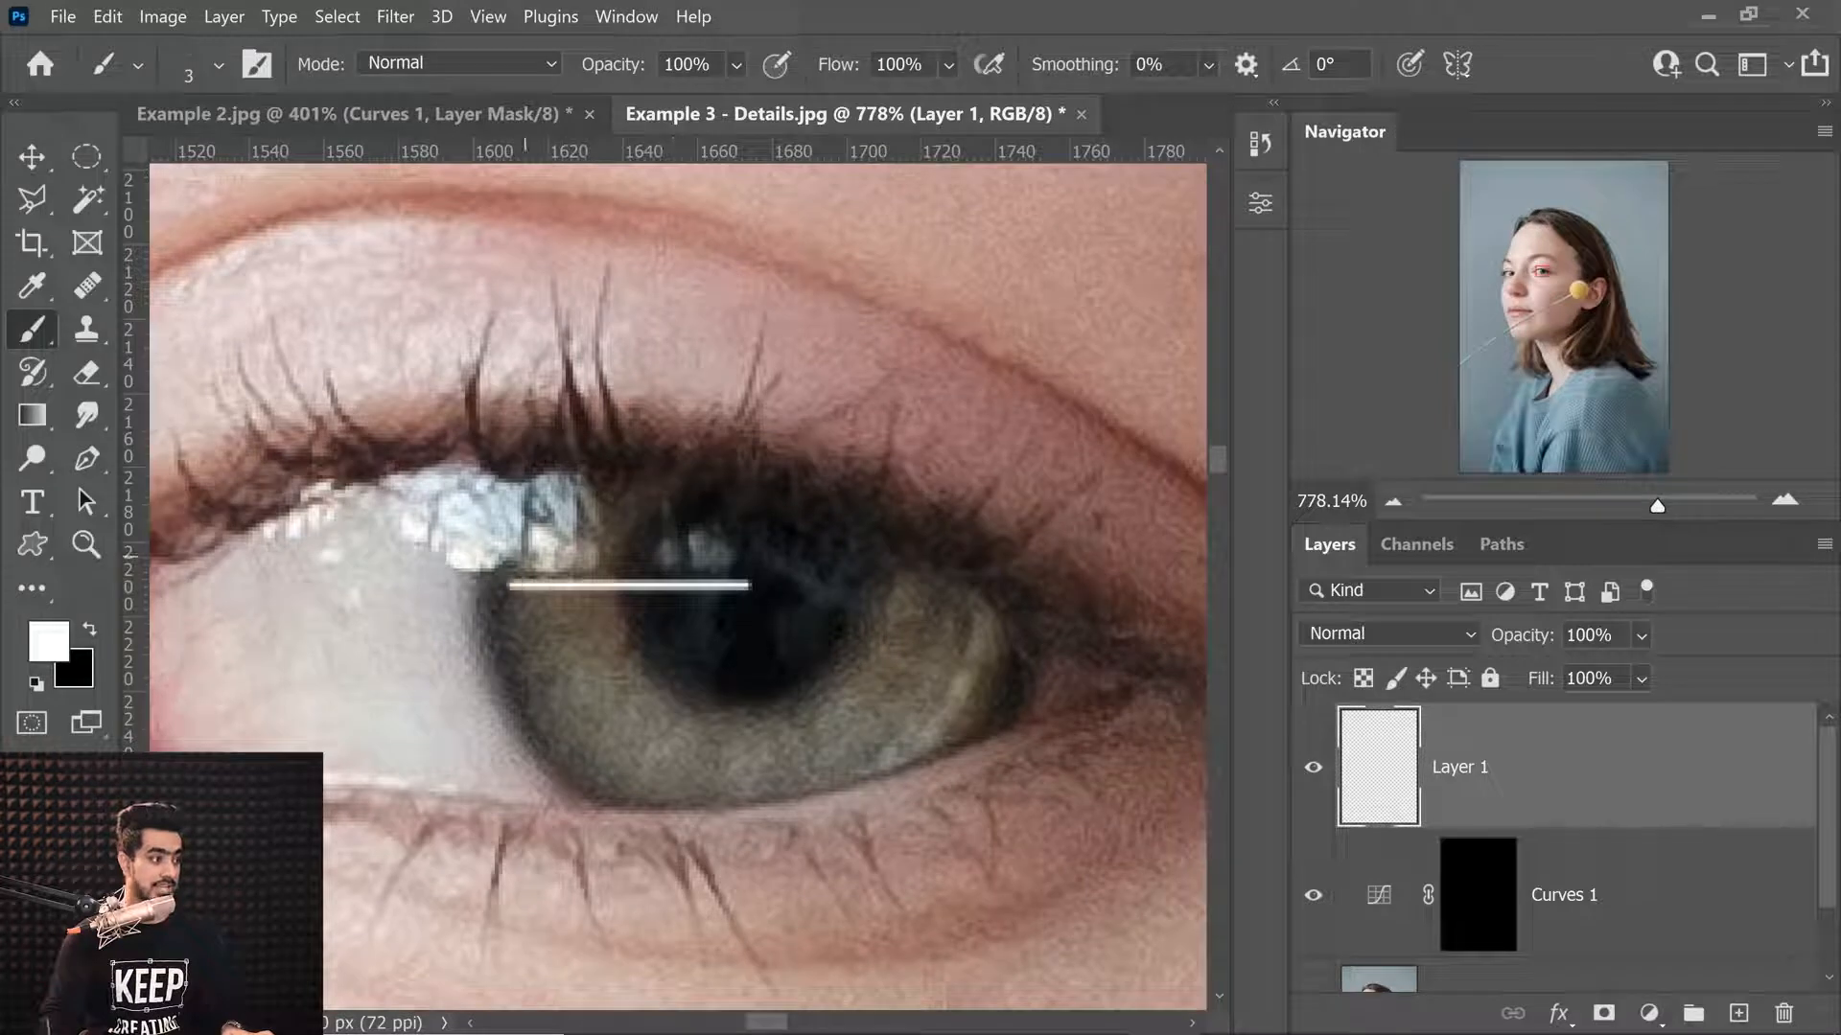
scroll(607, 540, down, 2)
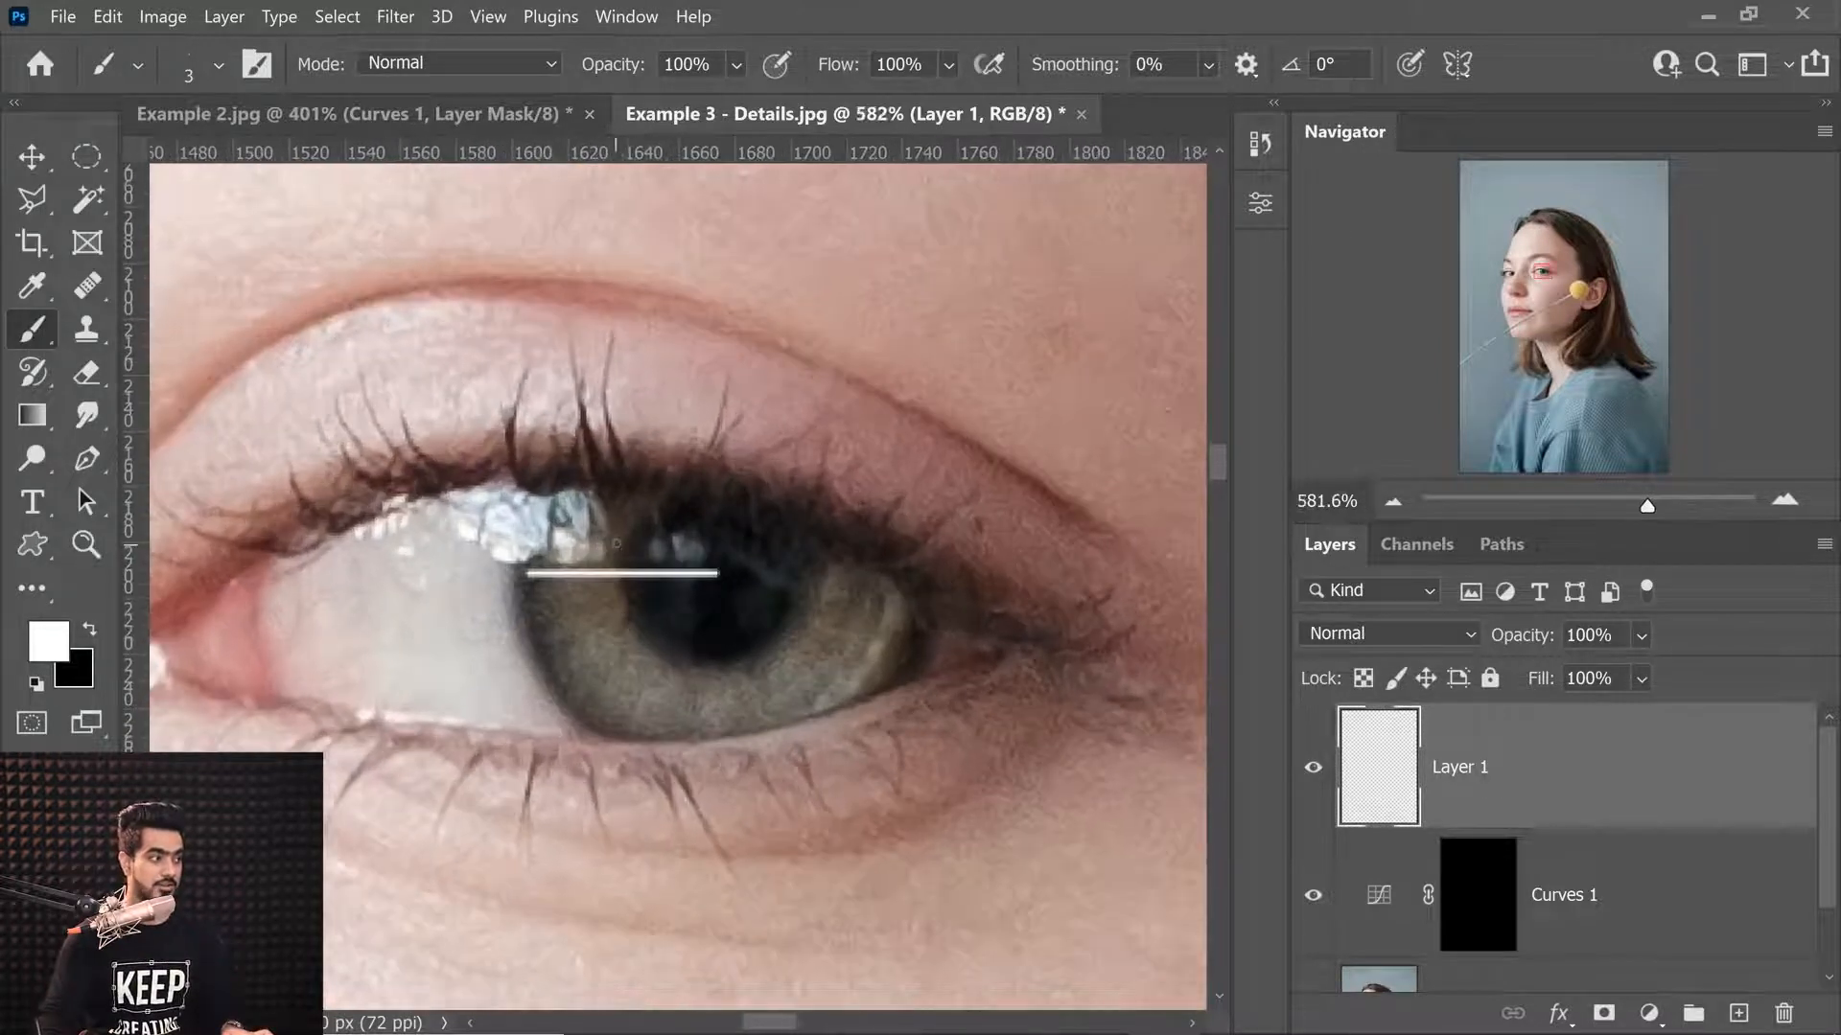
drag(617, 539, 629, 555)
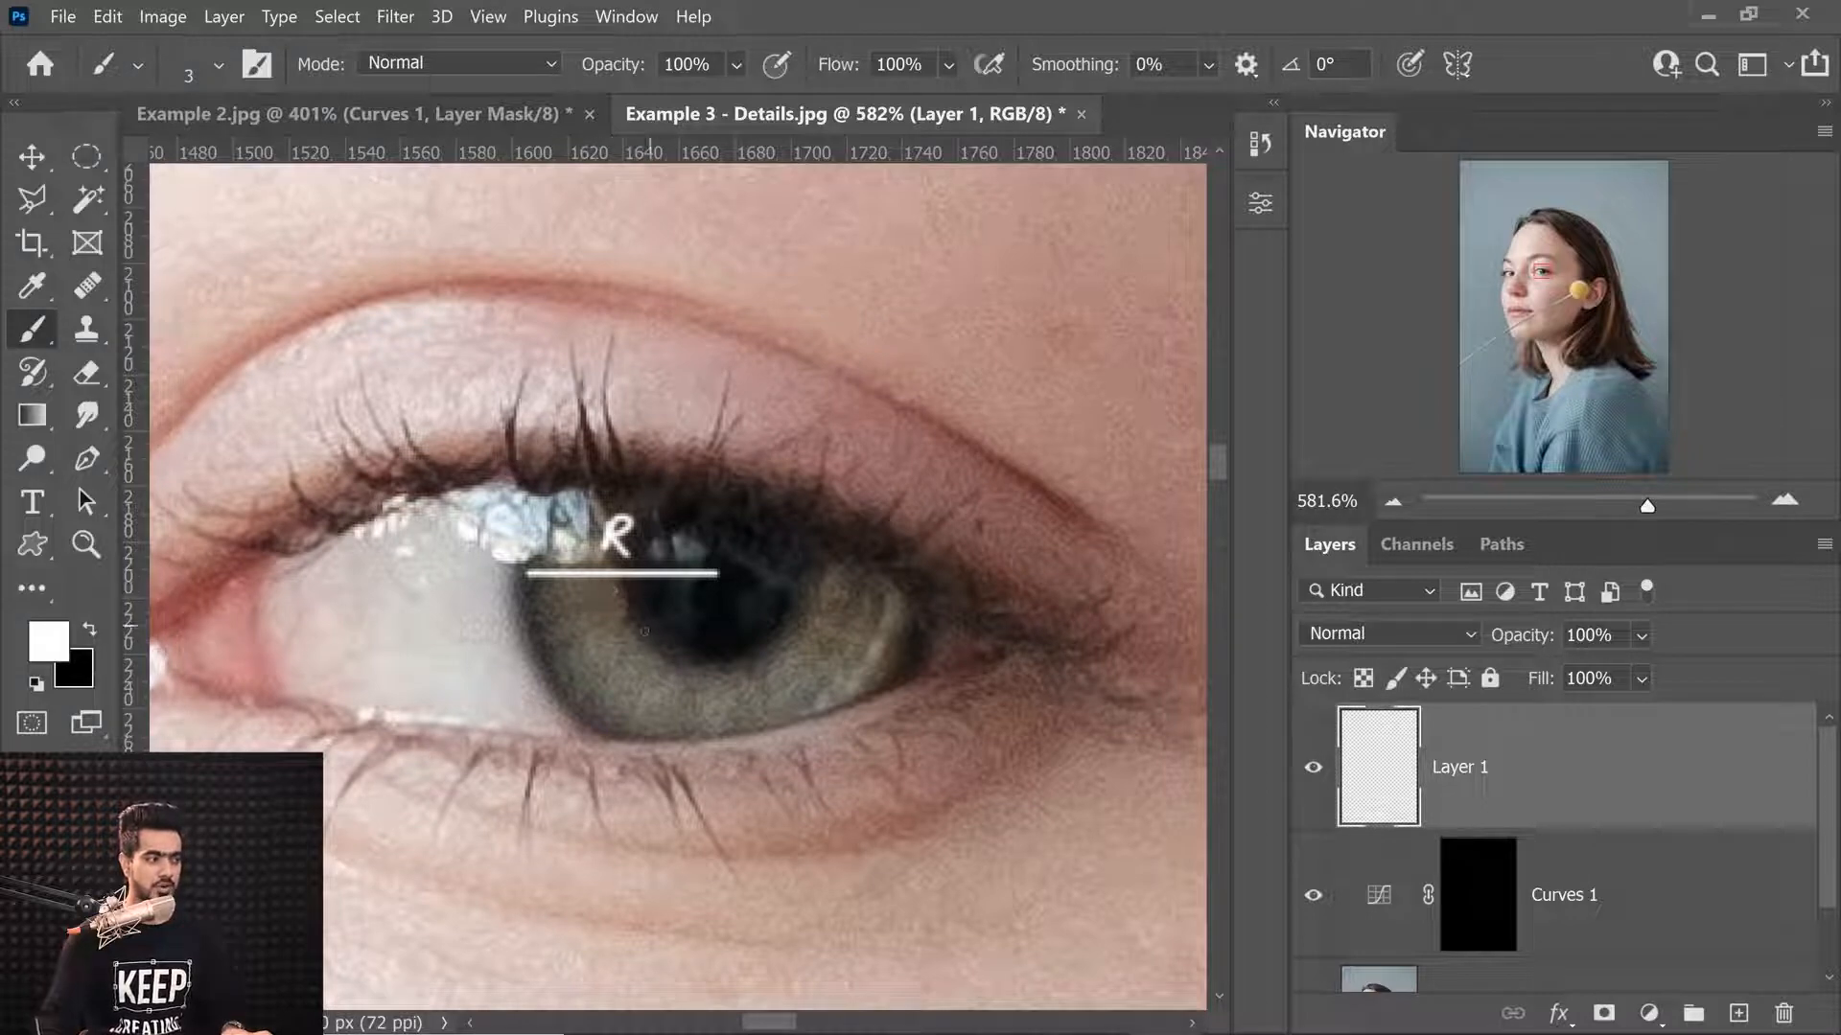
drag(717, 573, 717, 733)
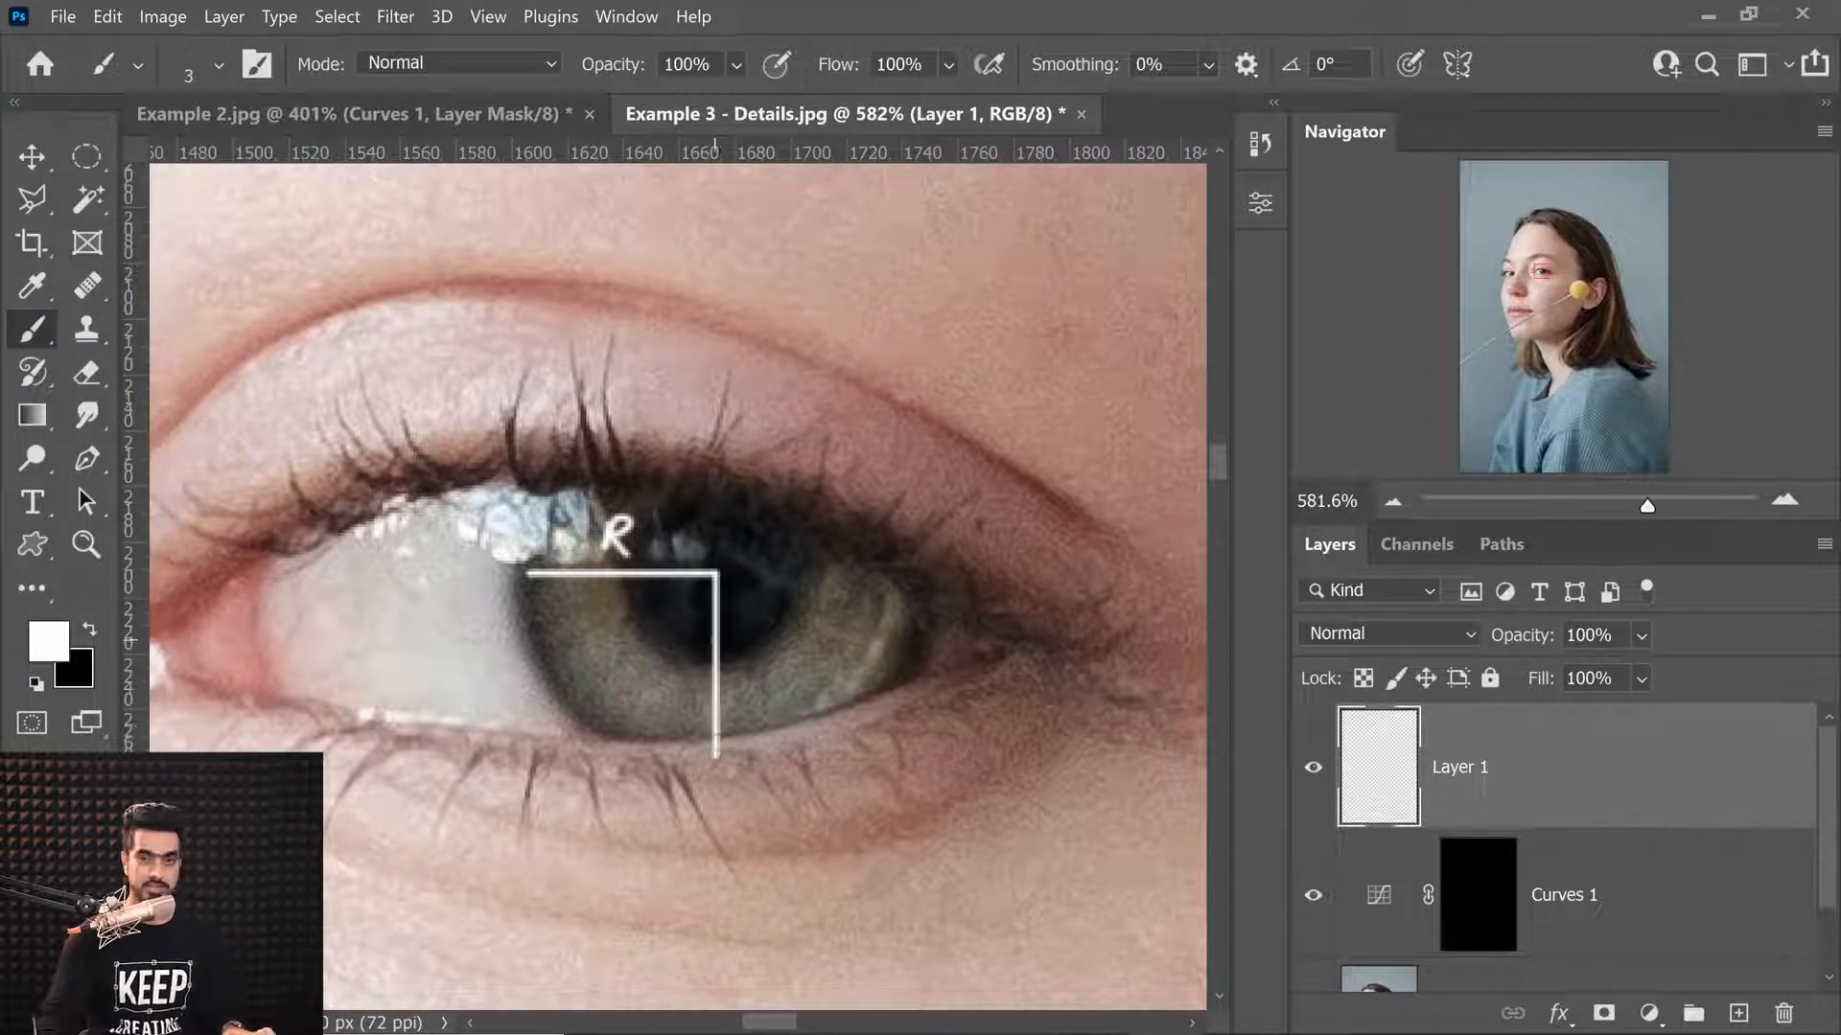
mouse_move(560, 587)
mouse_down()
mouse_move(606, 588)
mouse_move(579, 652)
mouse_move(611, 628)
mouse_move(639, 697)
mouse_move(649, 666)
mouse_move(690, 705)
mouse_move(694, 683)
mouse_move(815, 639)
mouse_up()
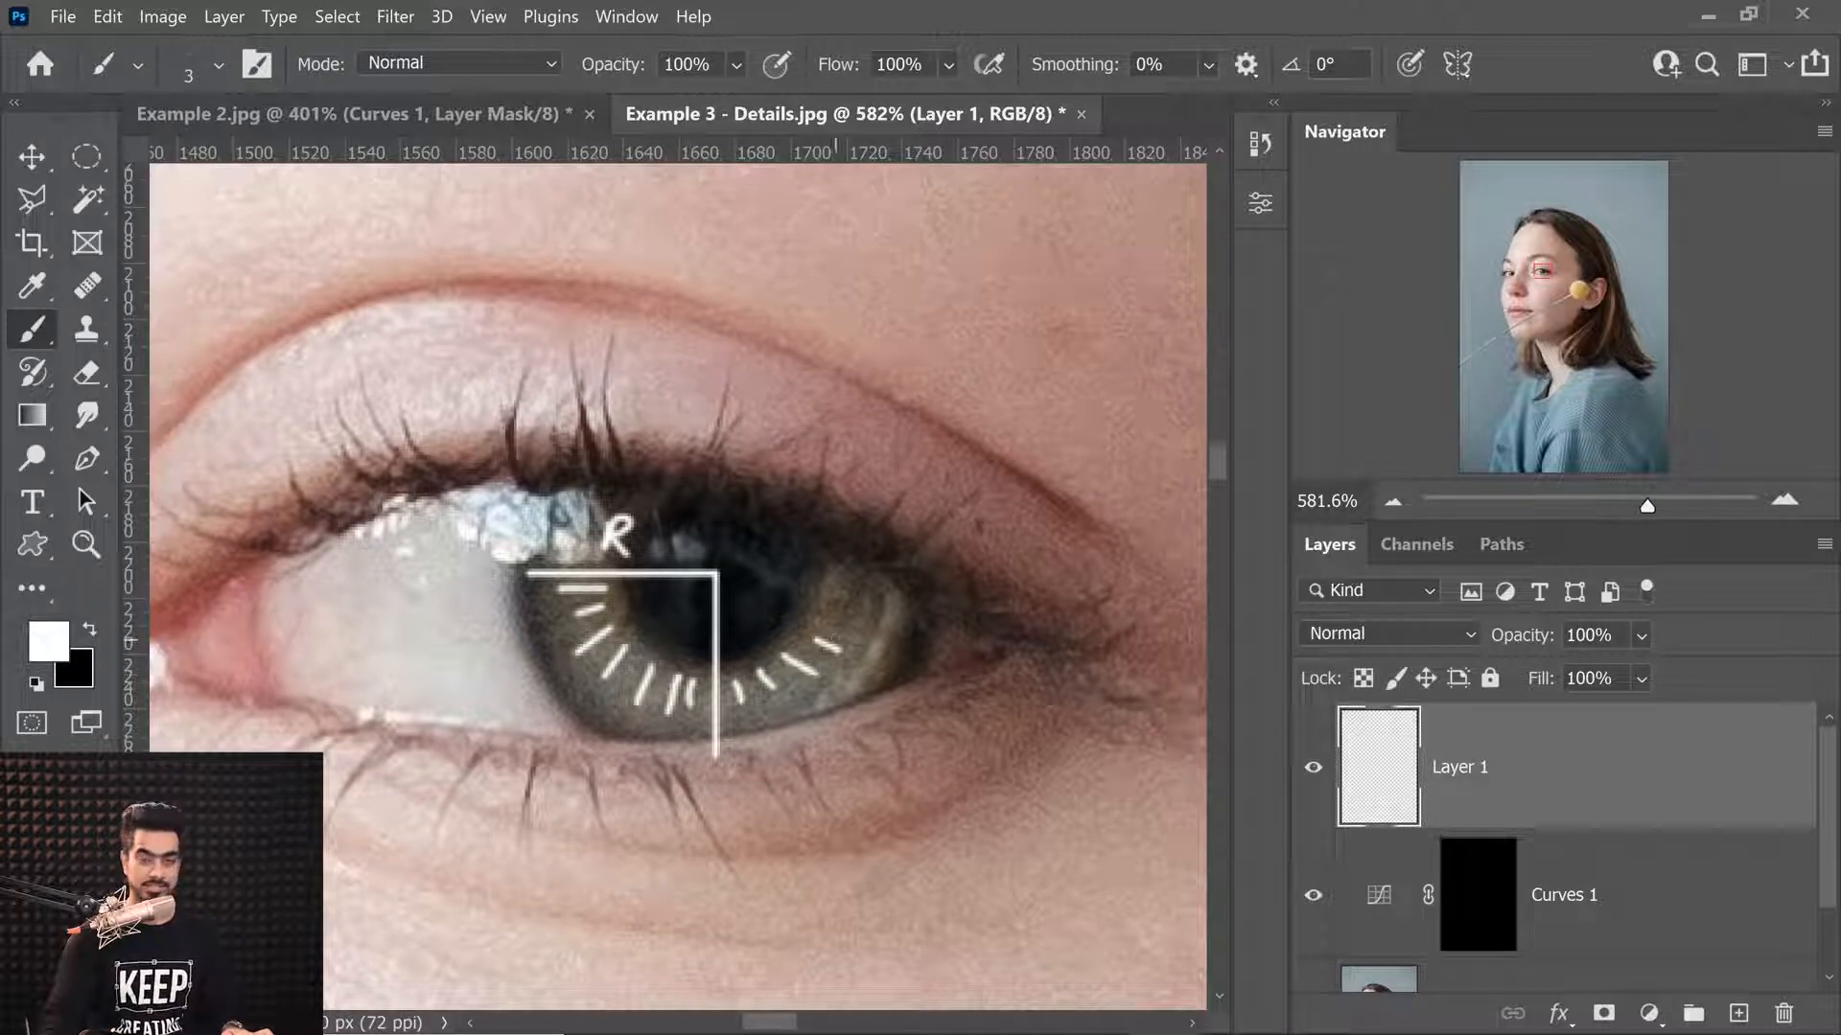
drag(1582, 767, 1783, 1014)
Choose the Soft Round Pressure Opacity and Flow brush in white at 7 px and try it on the iris through the Curves 1 mask.
key(x)
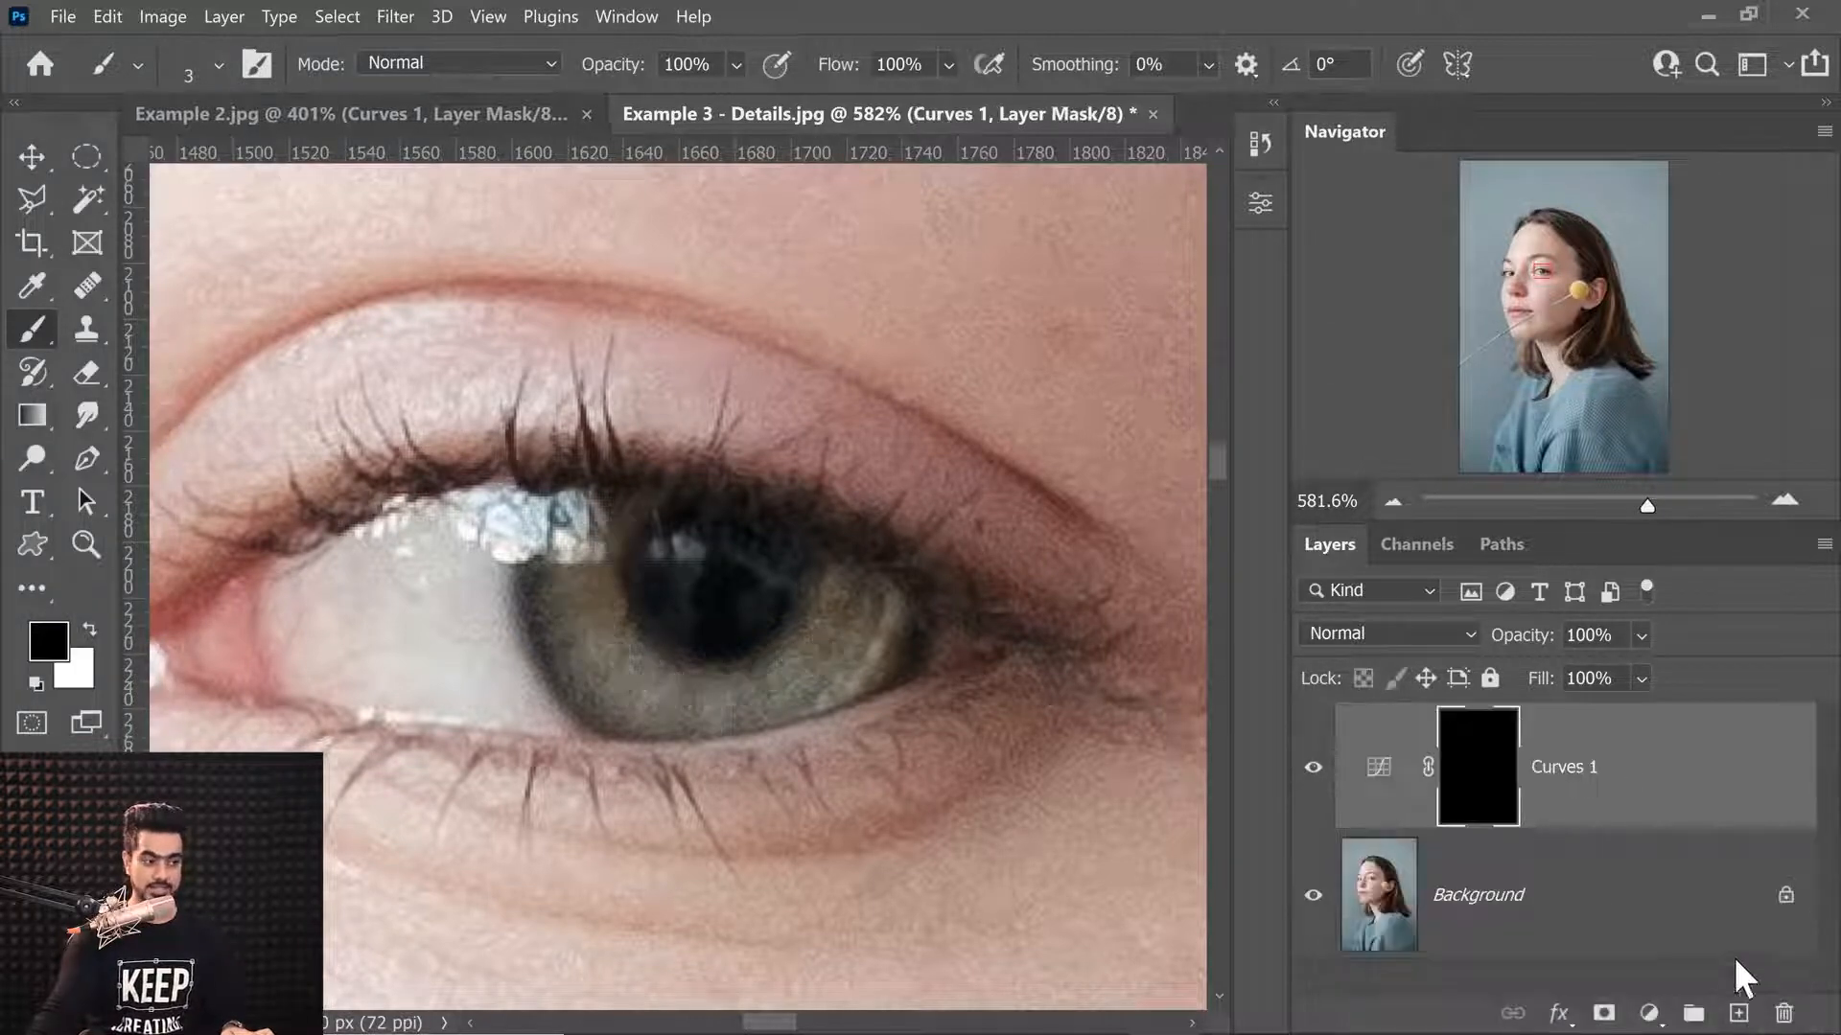
click(217, 65)
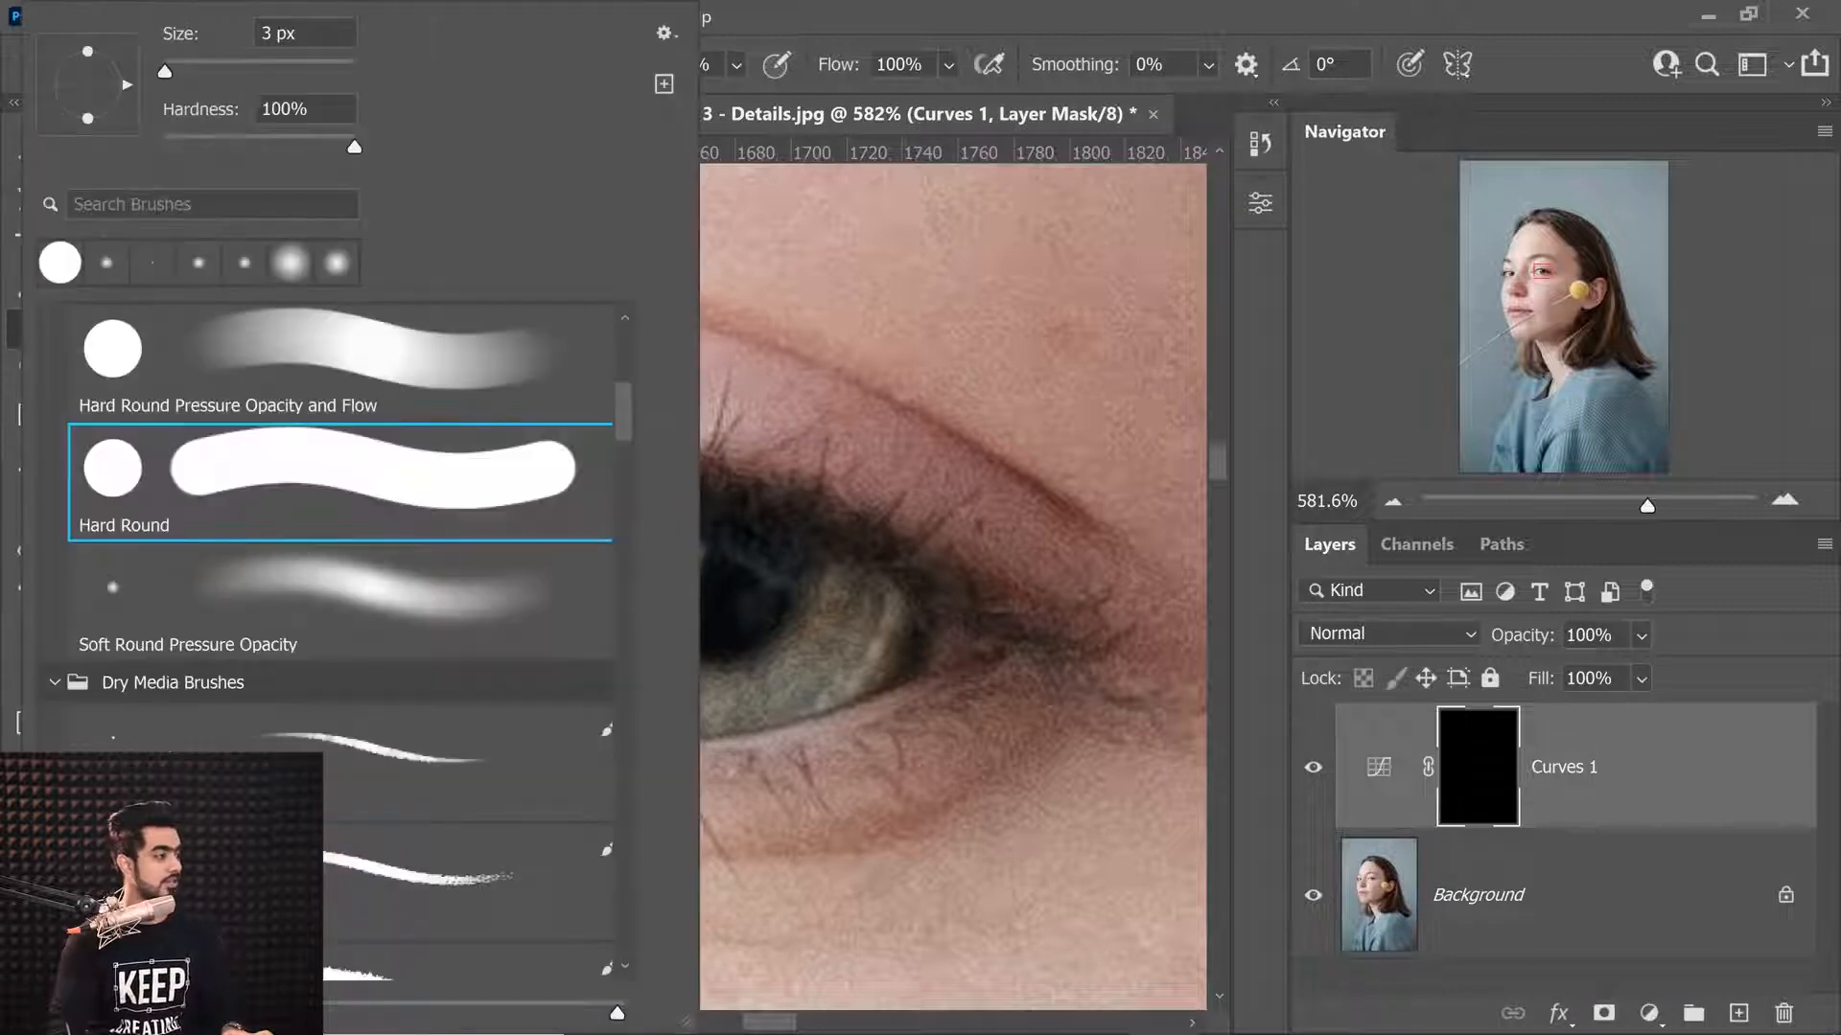
scroll(628, 418, up, 2)
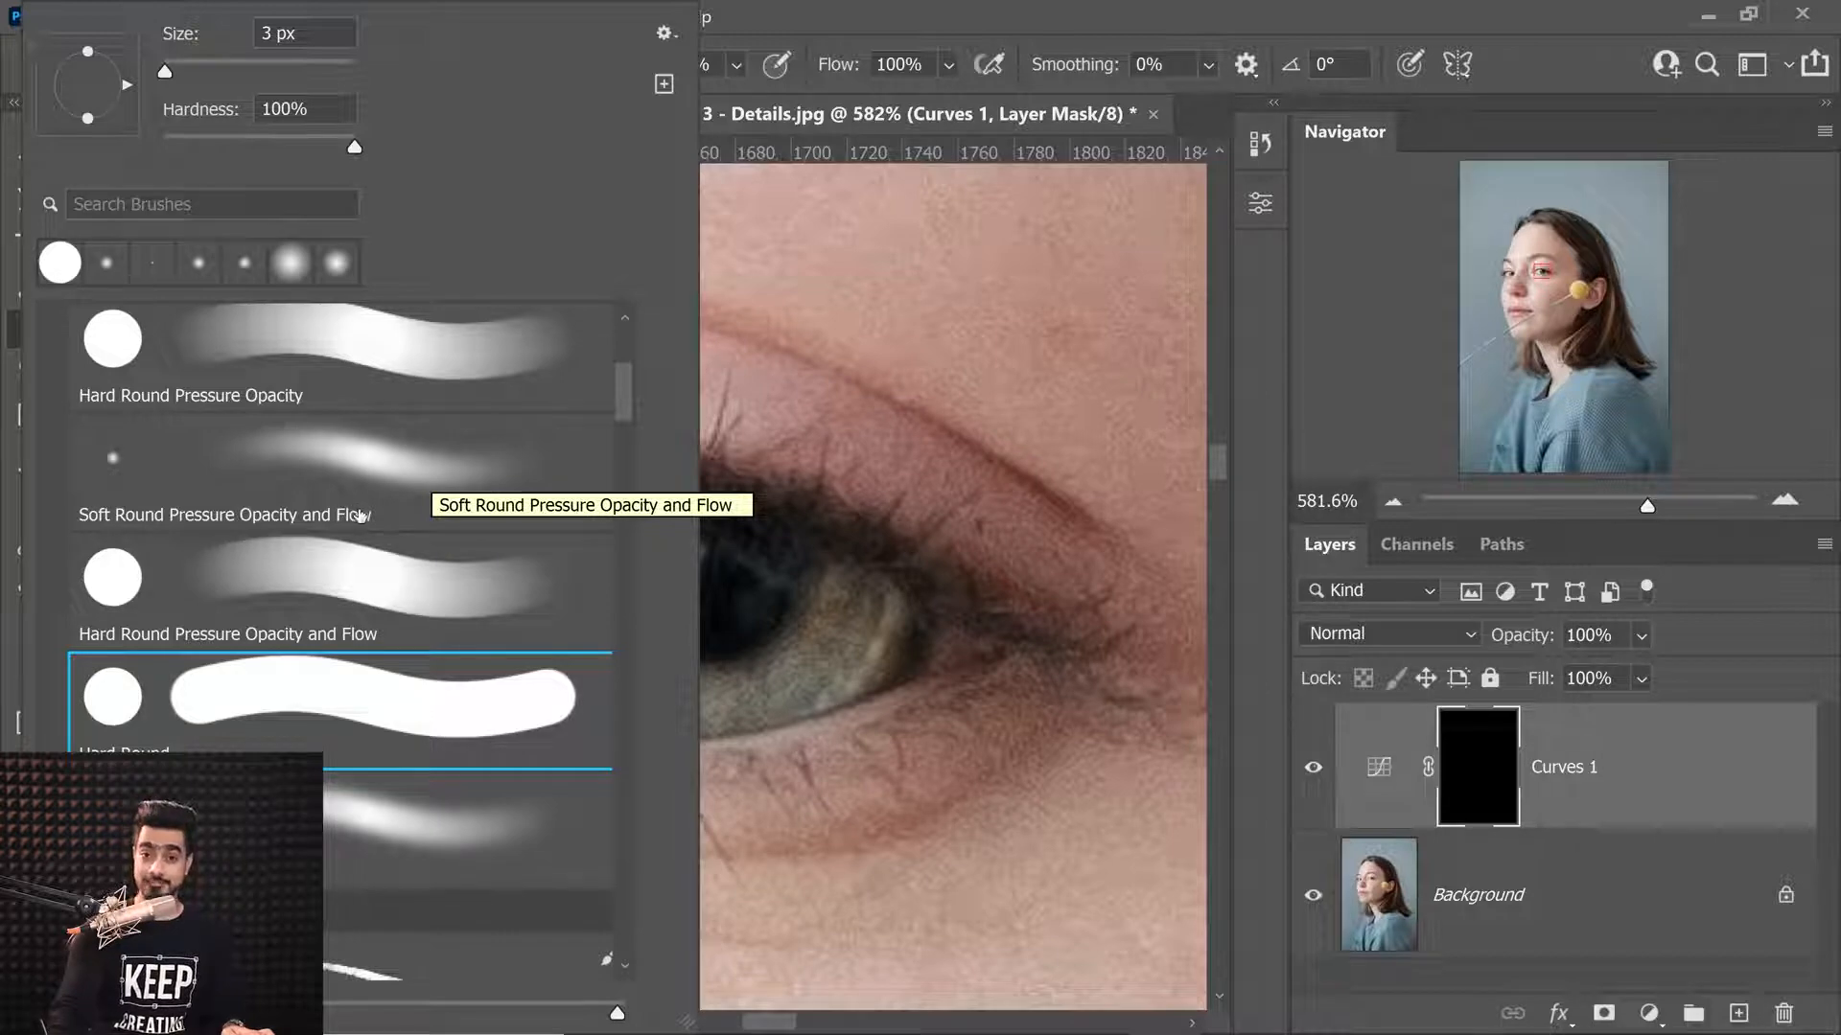
drag(624, 398, 625, 345)
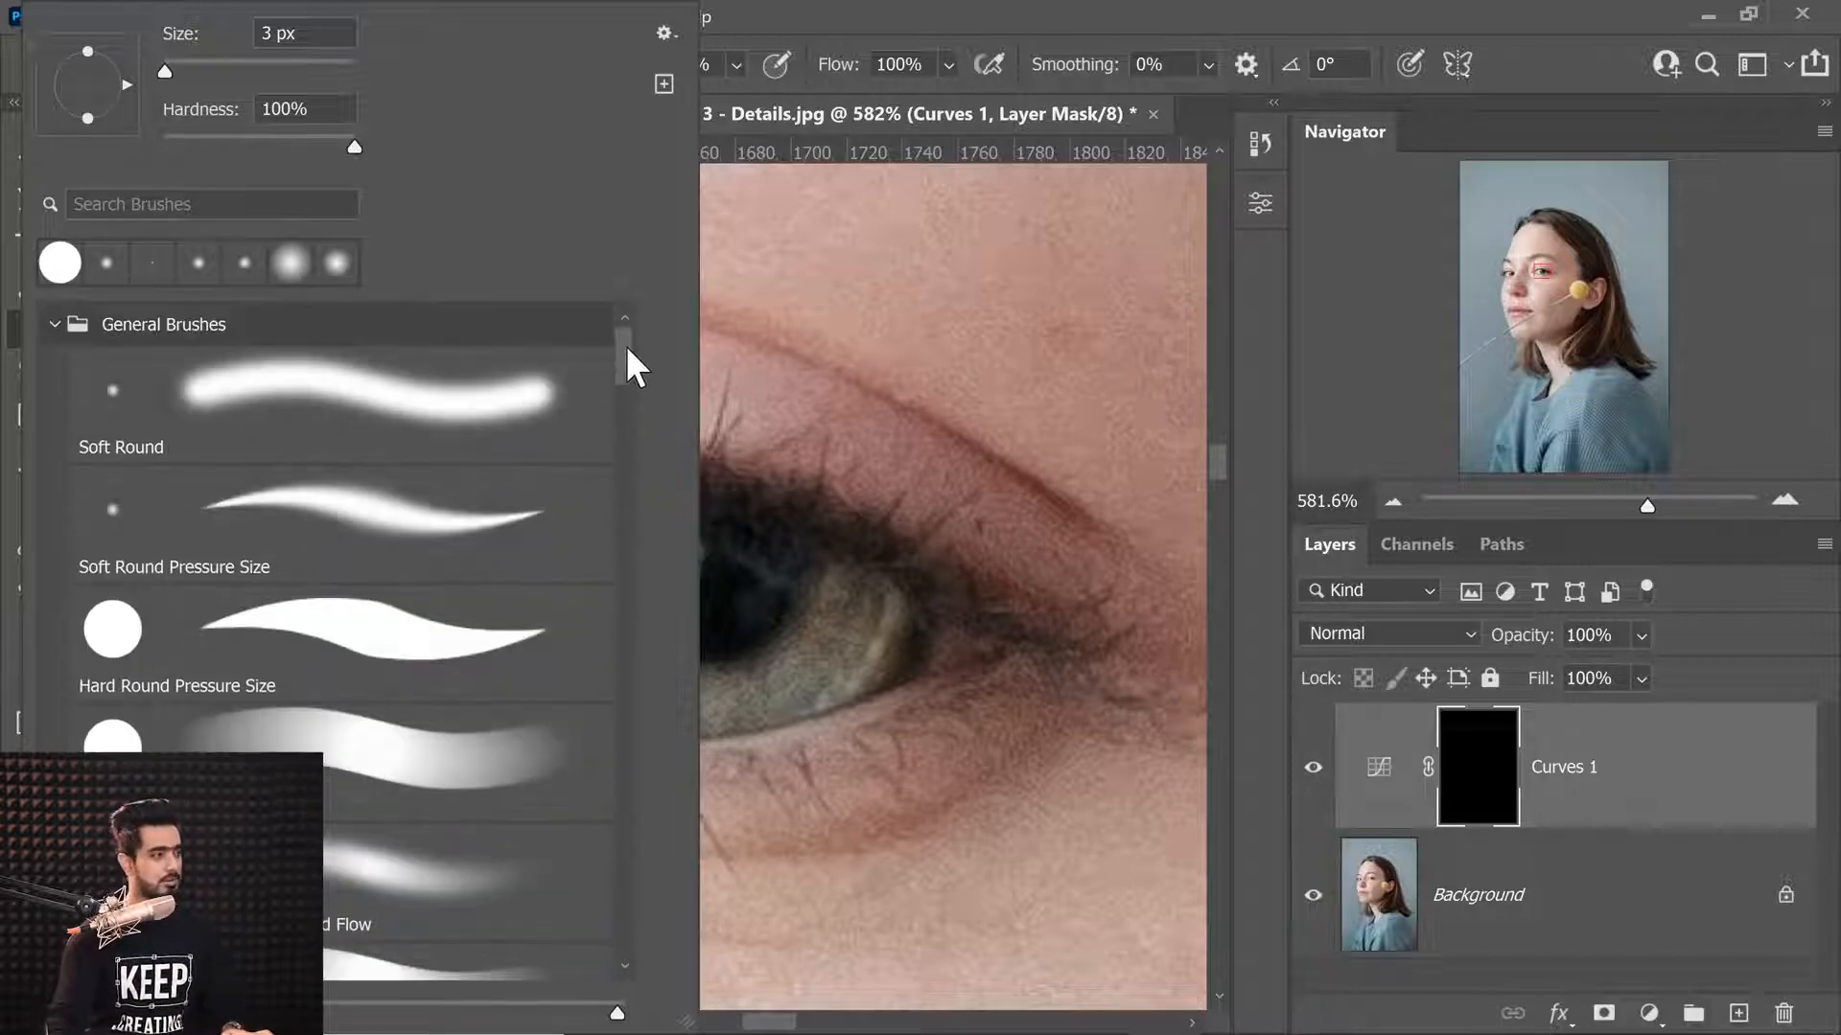
click(345, 887)
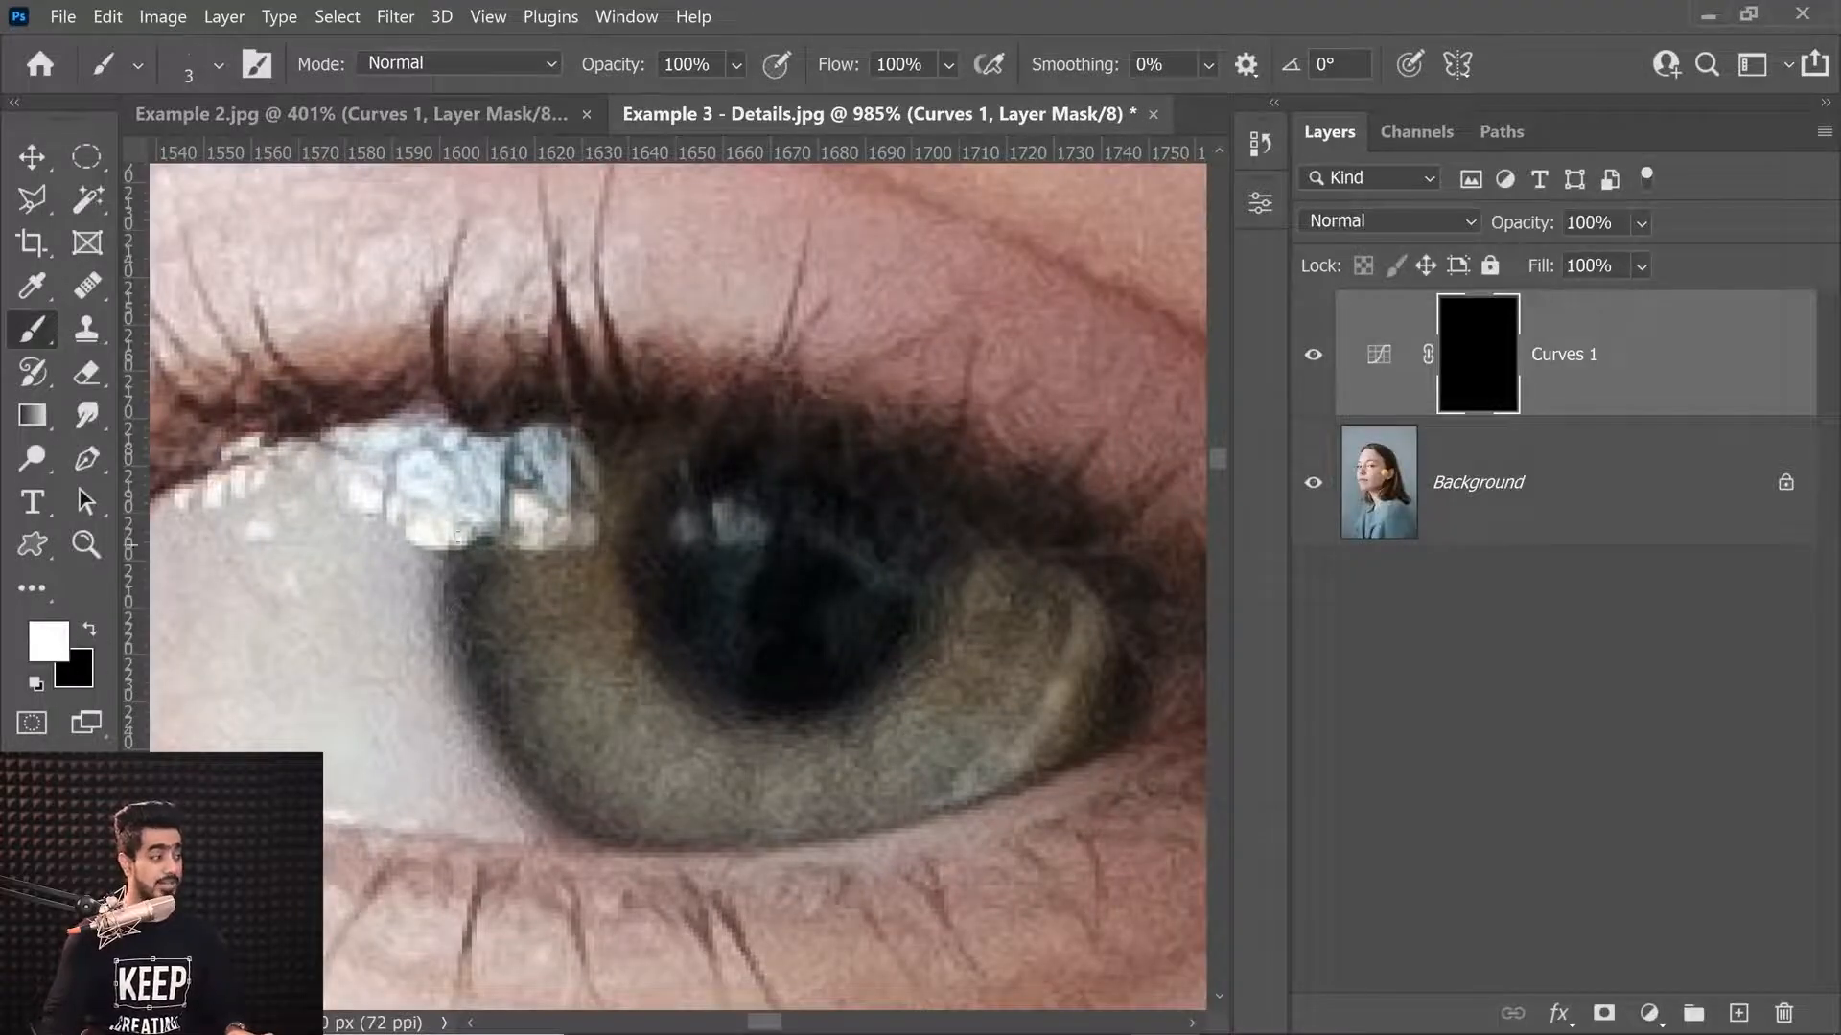
key(bracketright)
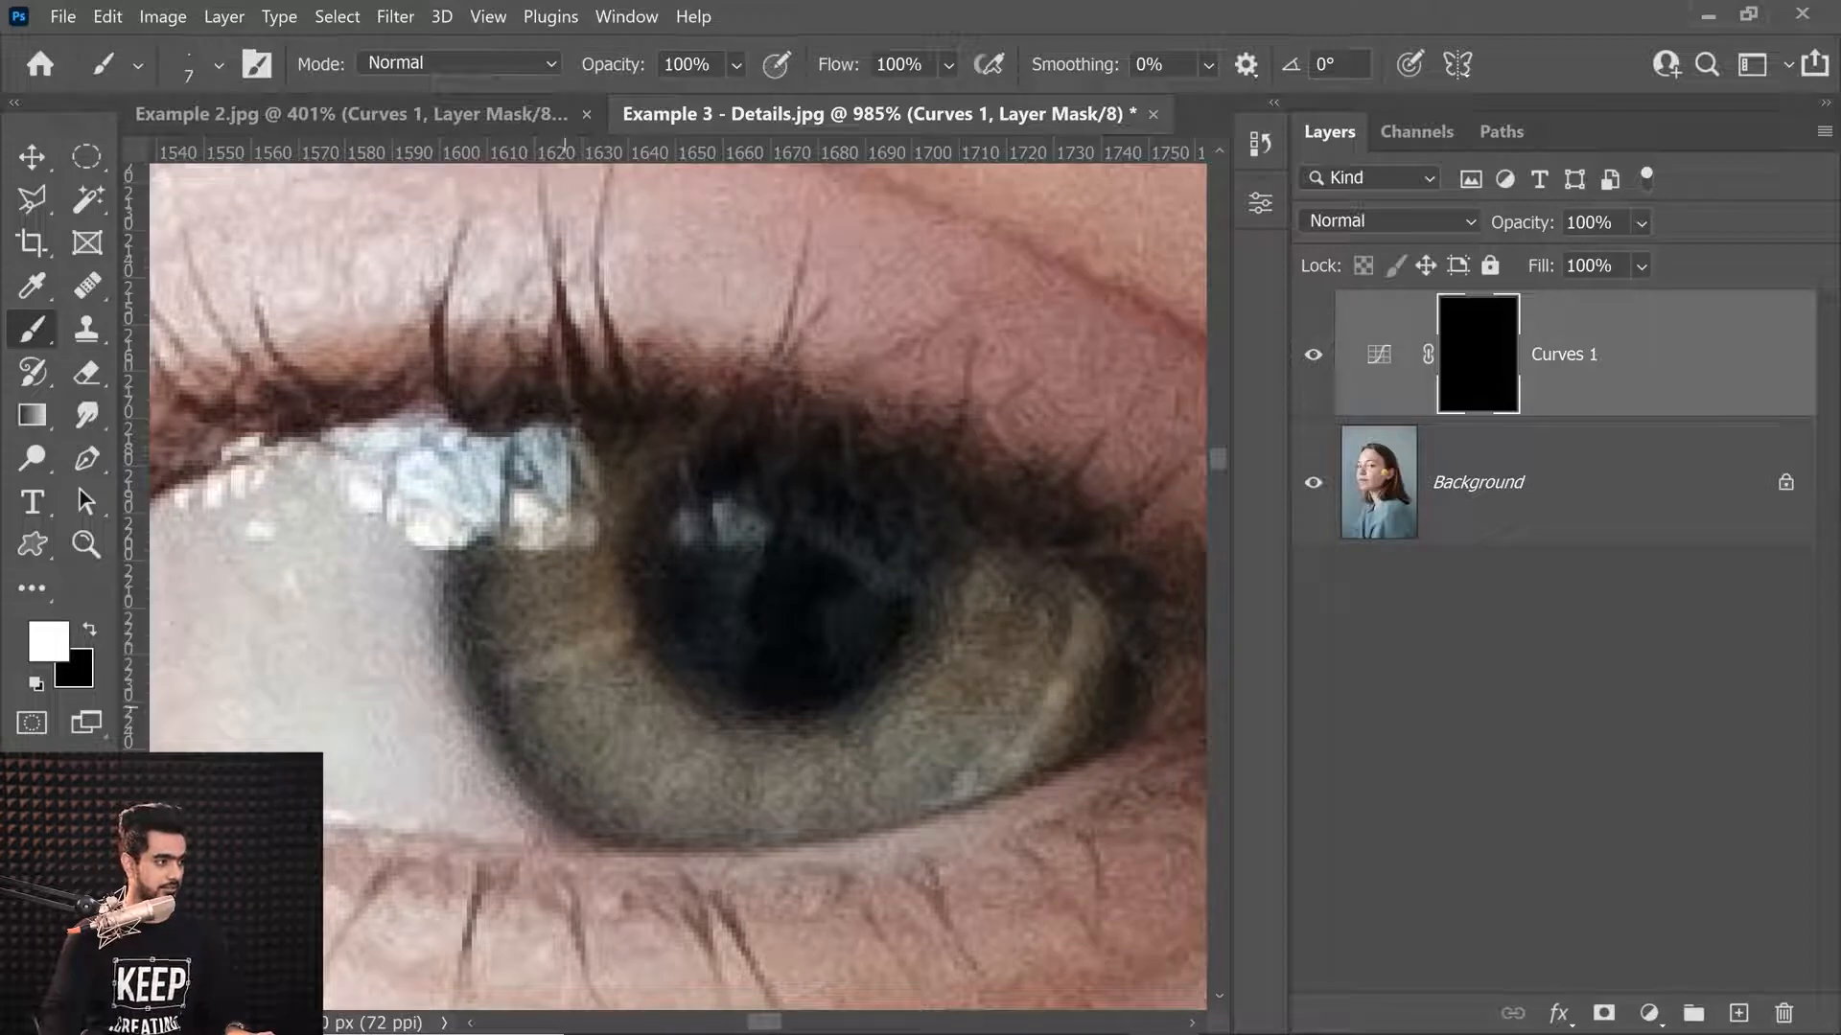
drag(684, 713, 643, 737)
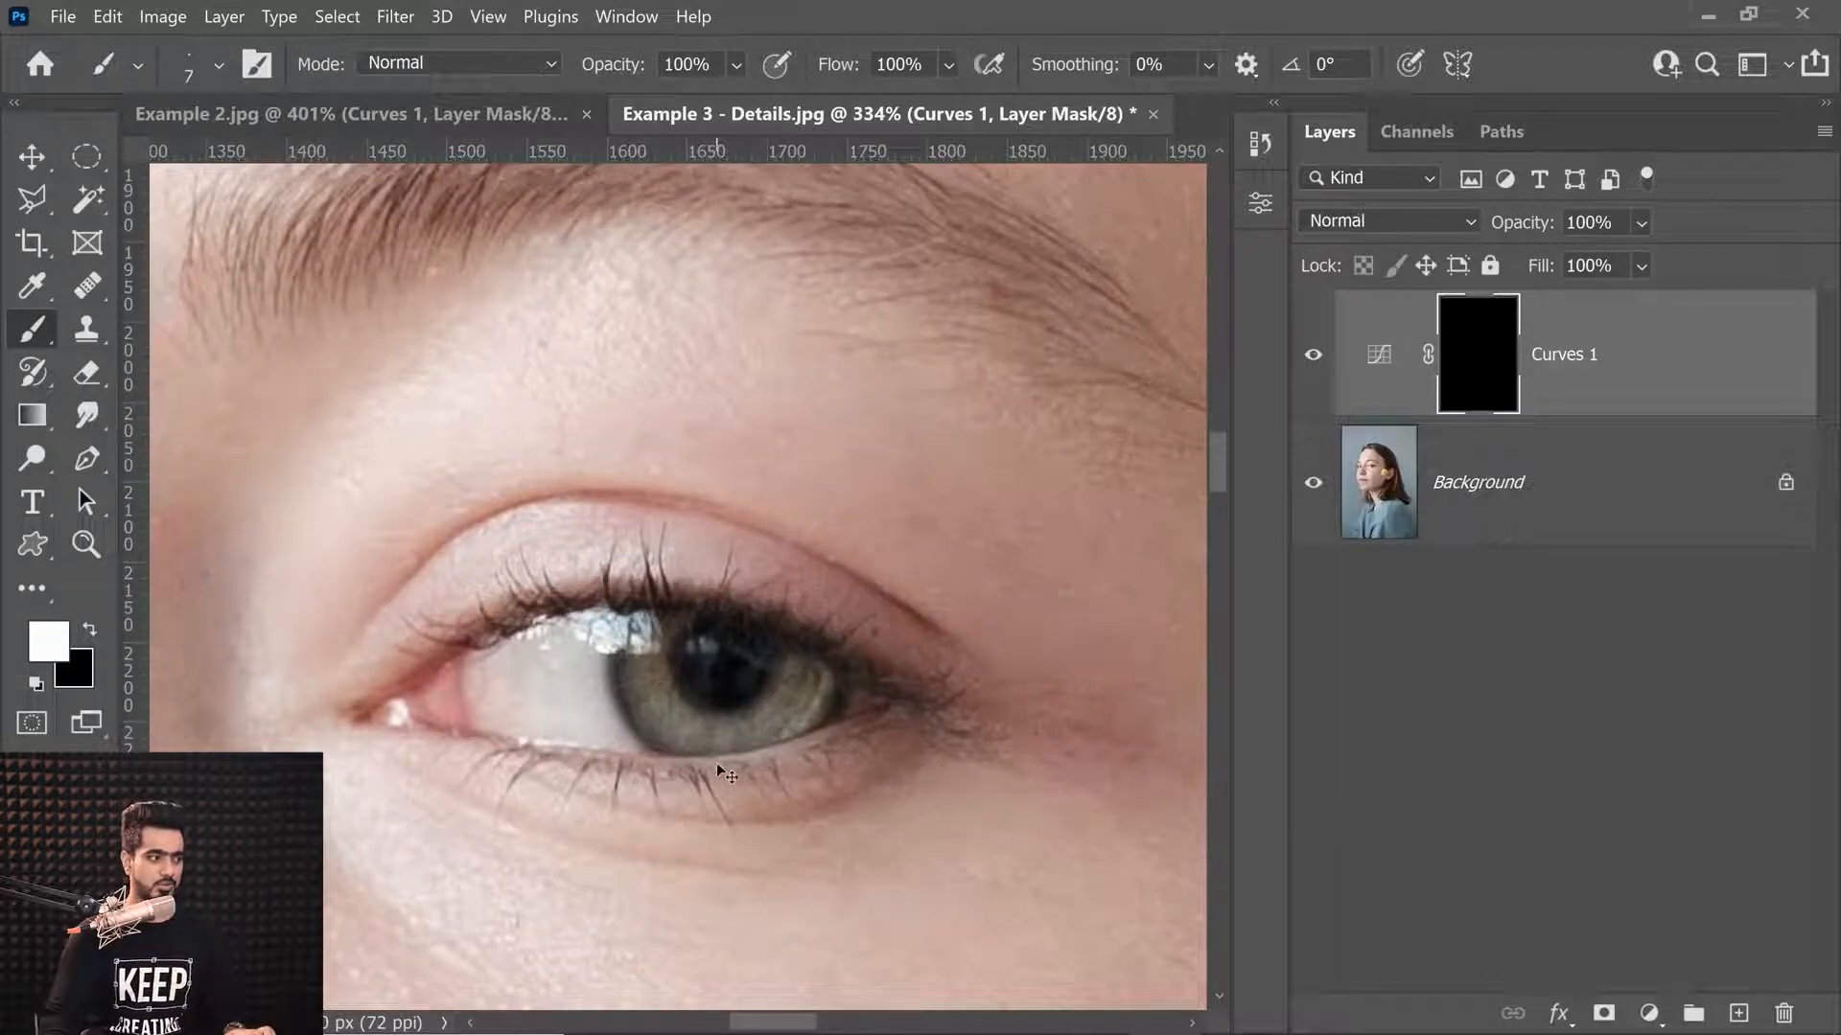
Set the Opacity Jitter control to Off in the brush's Transfer settings, leaving flow on Pen Pressure.
click(629, 19)
click(801, 283)
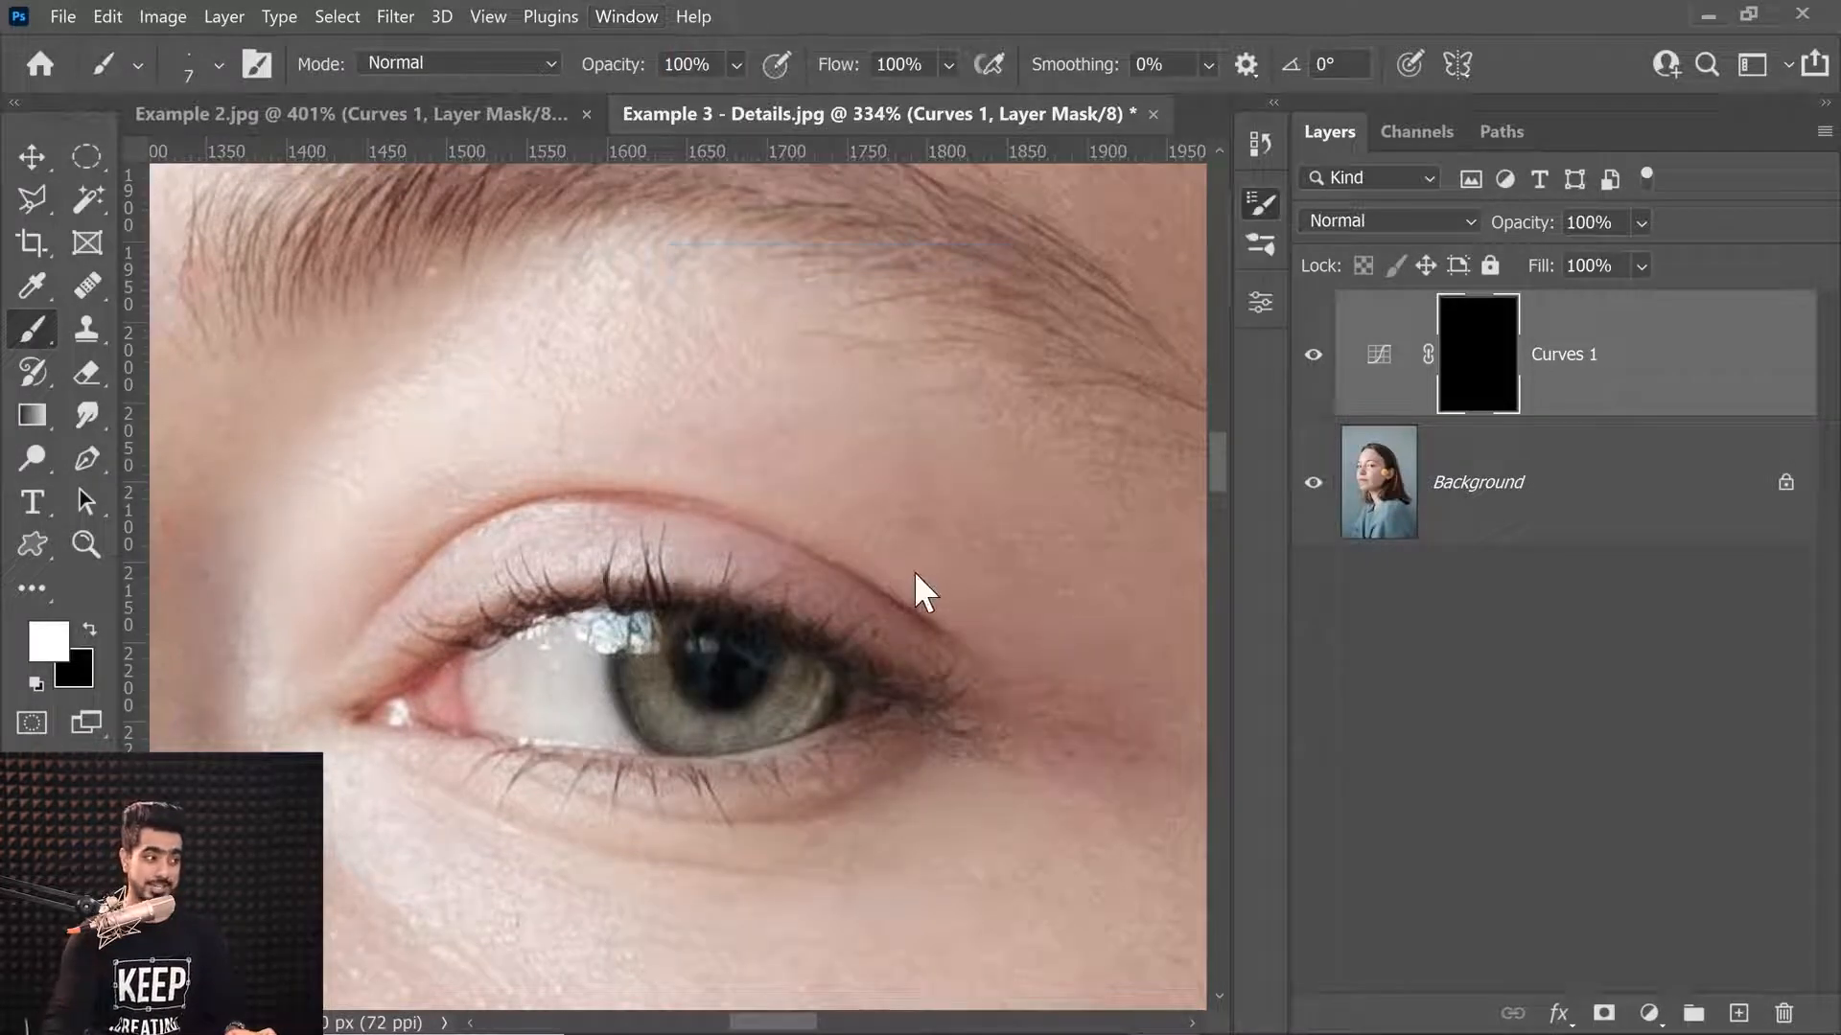
click(727, 508)
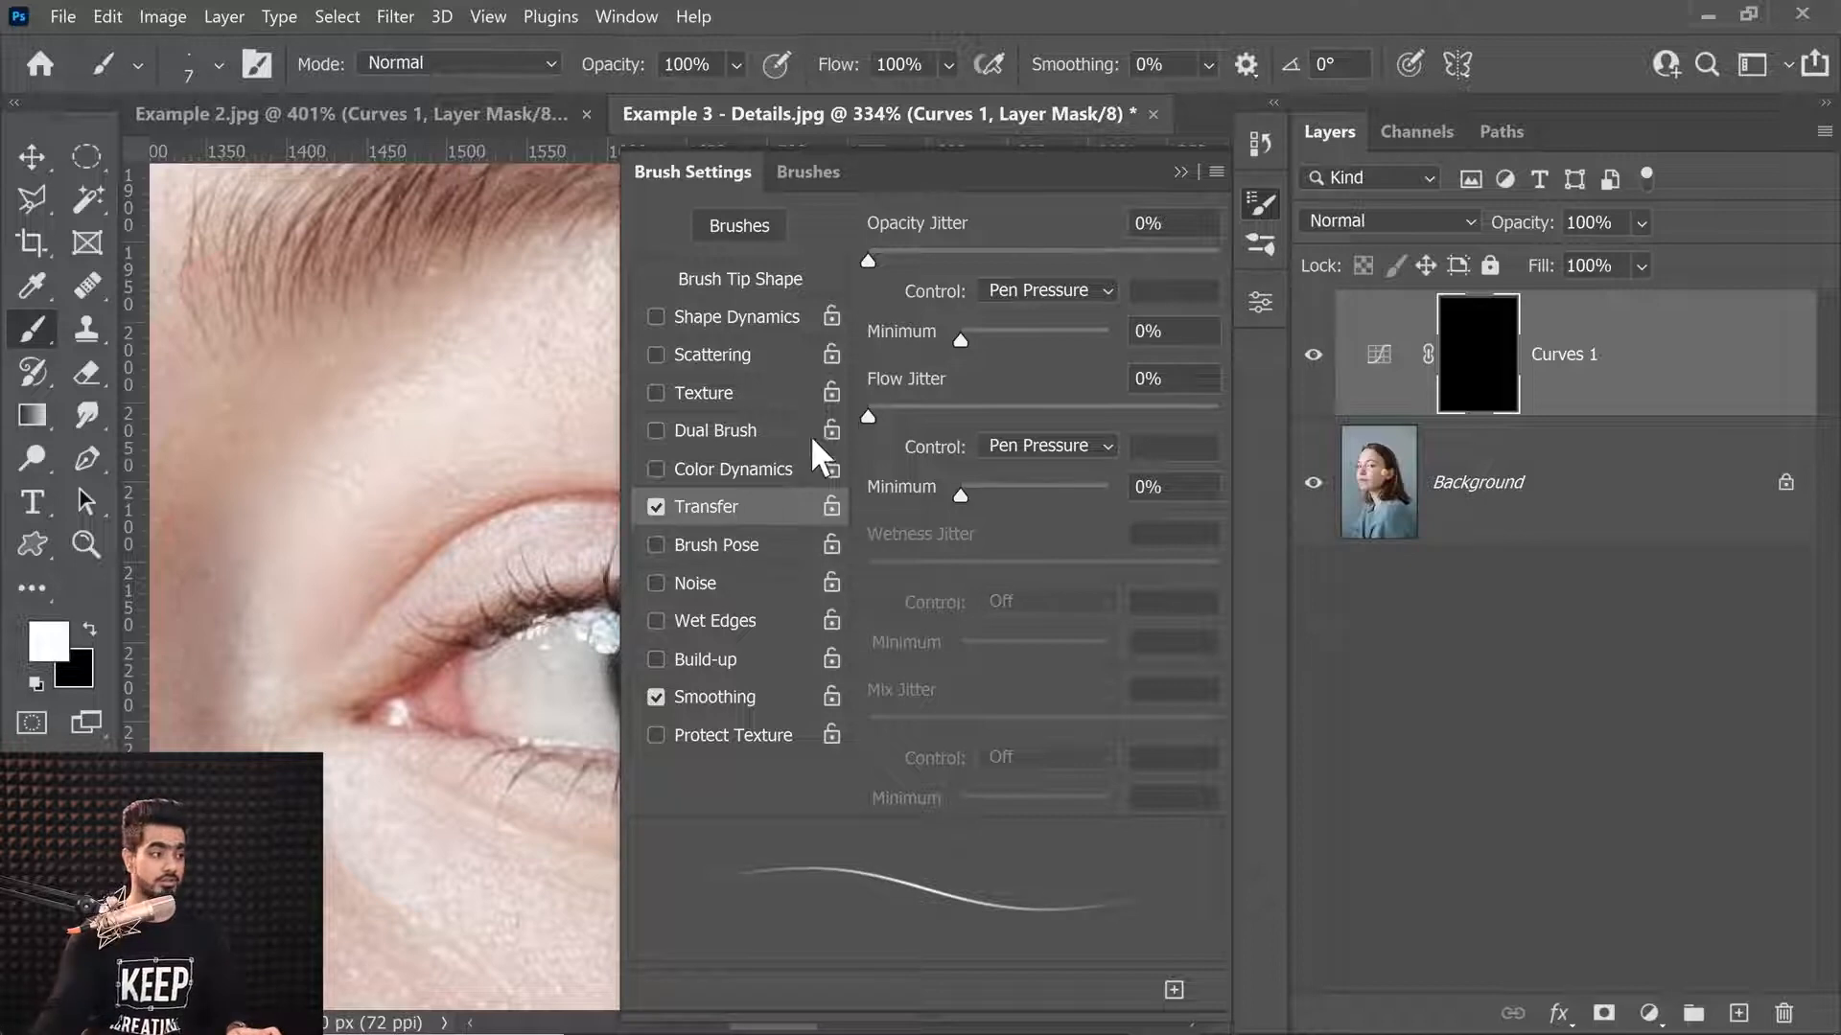
click(1033, 297)
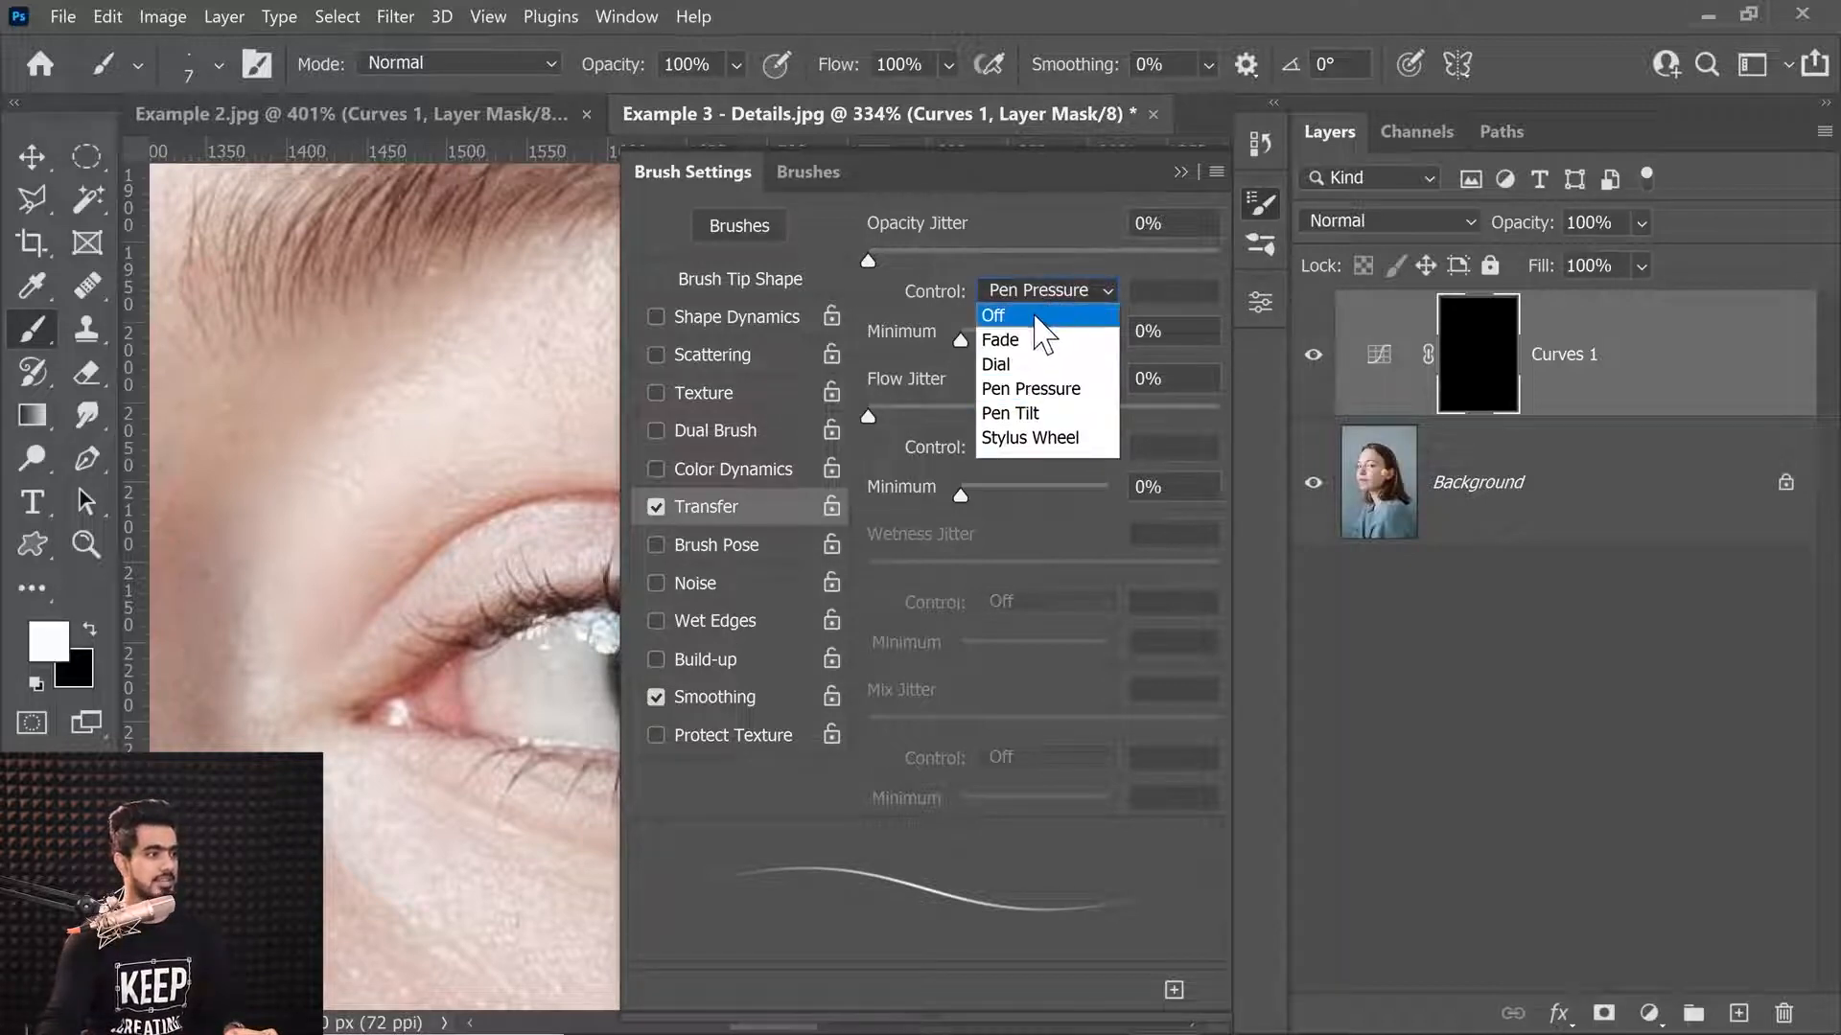
click(1036, 316)
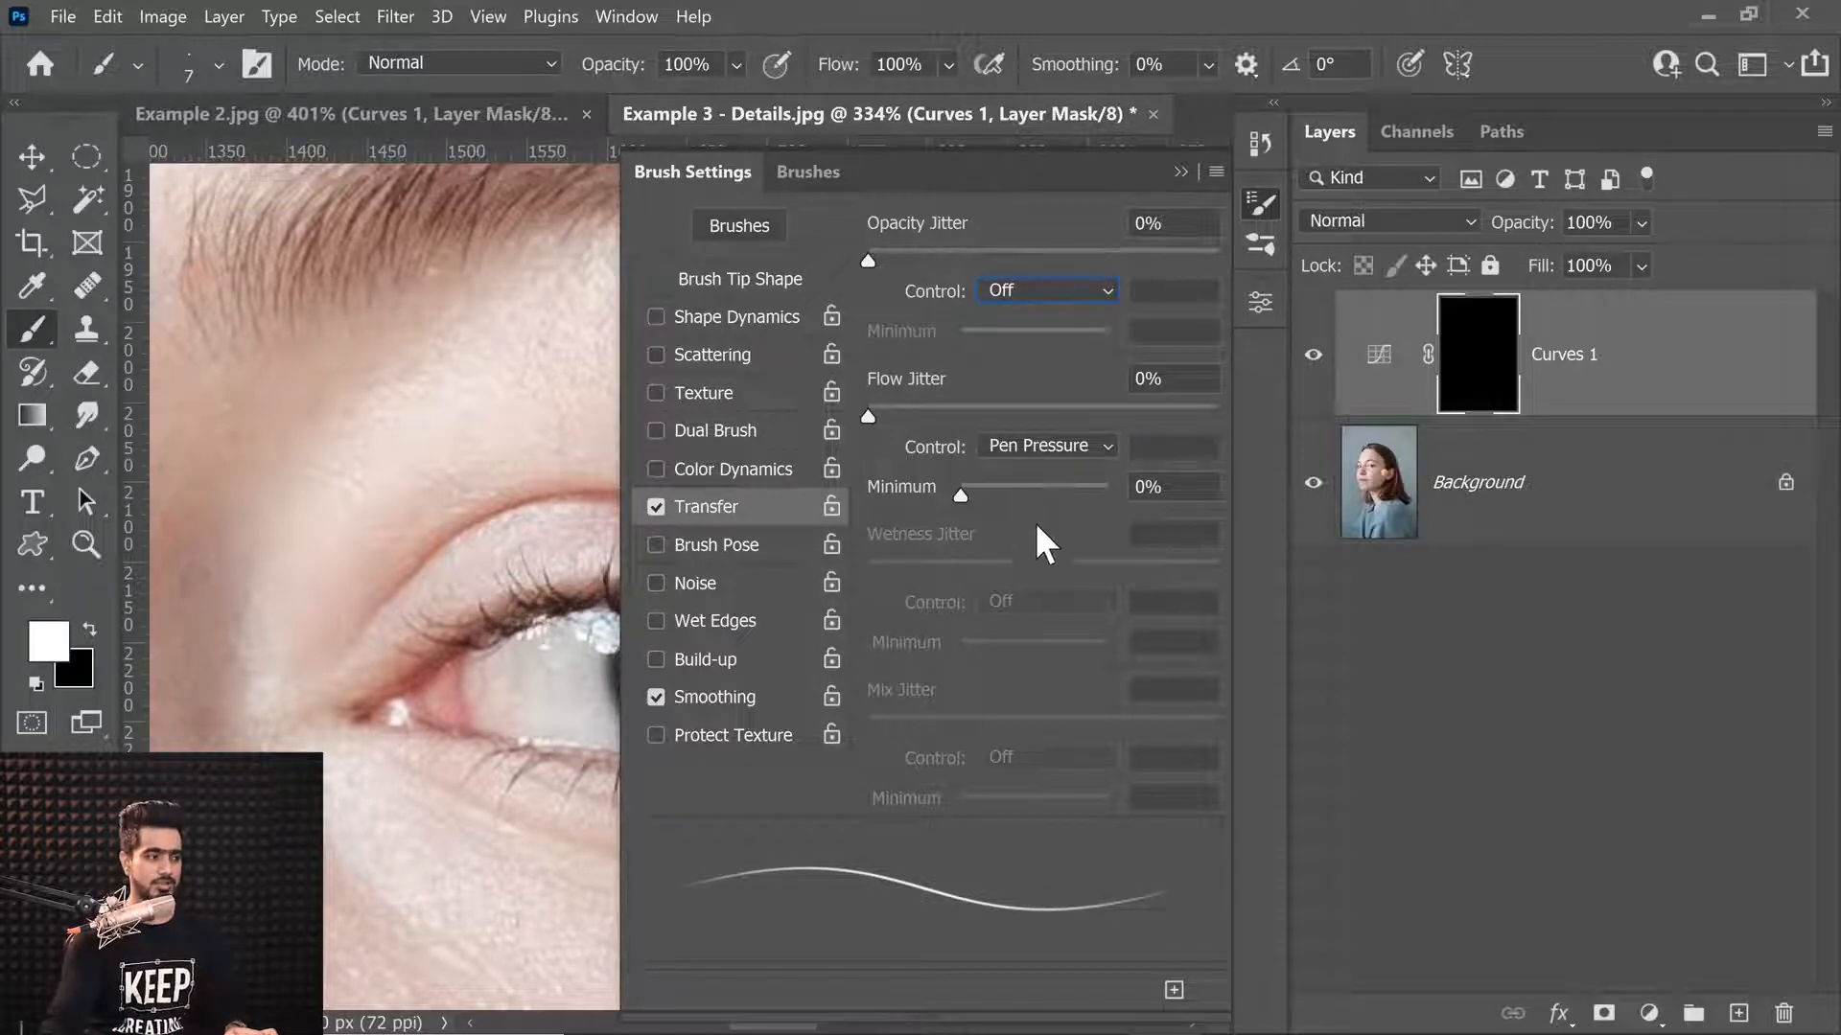
click(1179, 172)
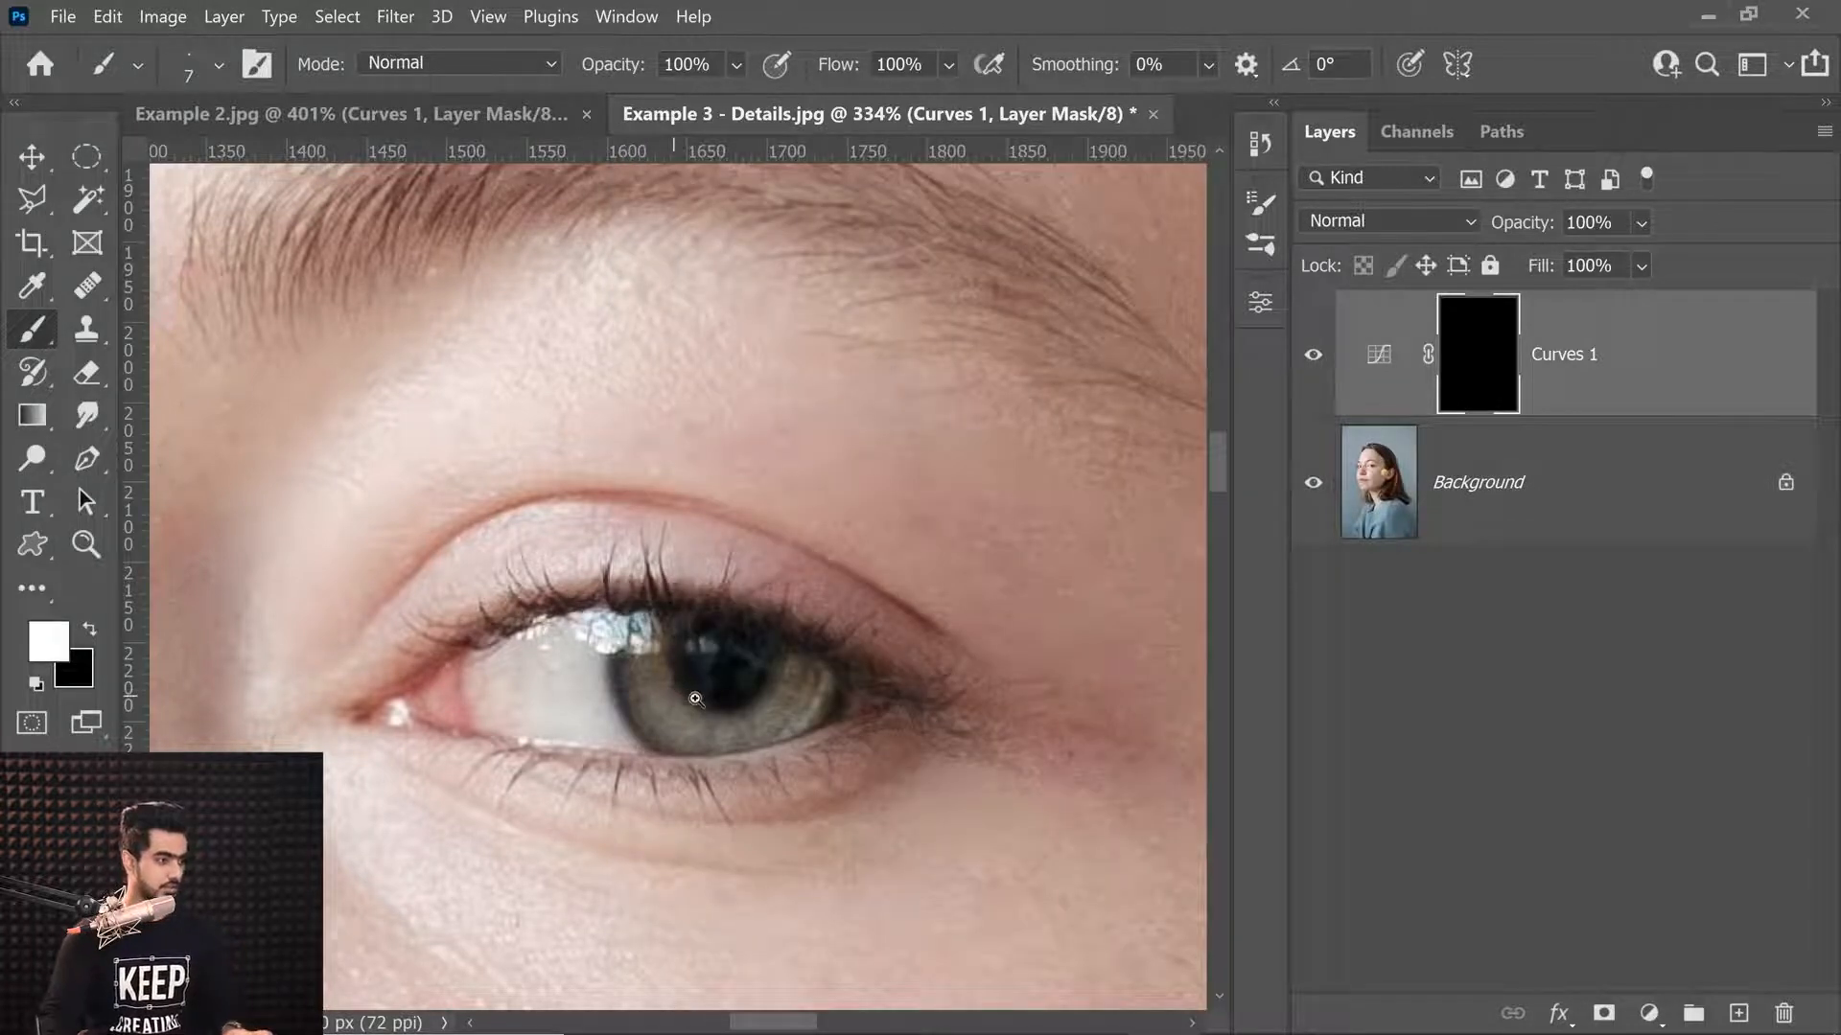
Paint short white radial strokes around the nearer iris on the Curves 1 mask with a 5 px brush, undoing the first larger stroke.
scroll(674, 697, up, 4)
drag(706, 647, 682, 636)
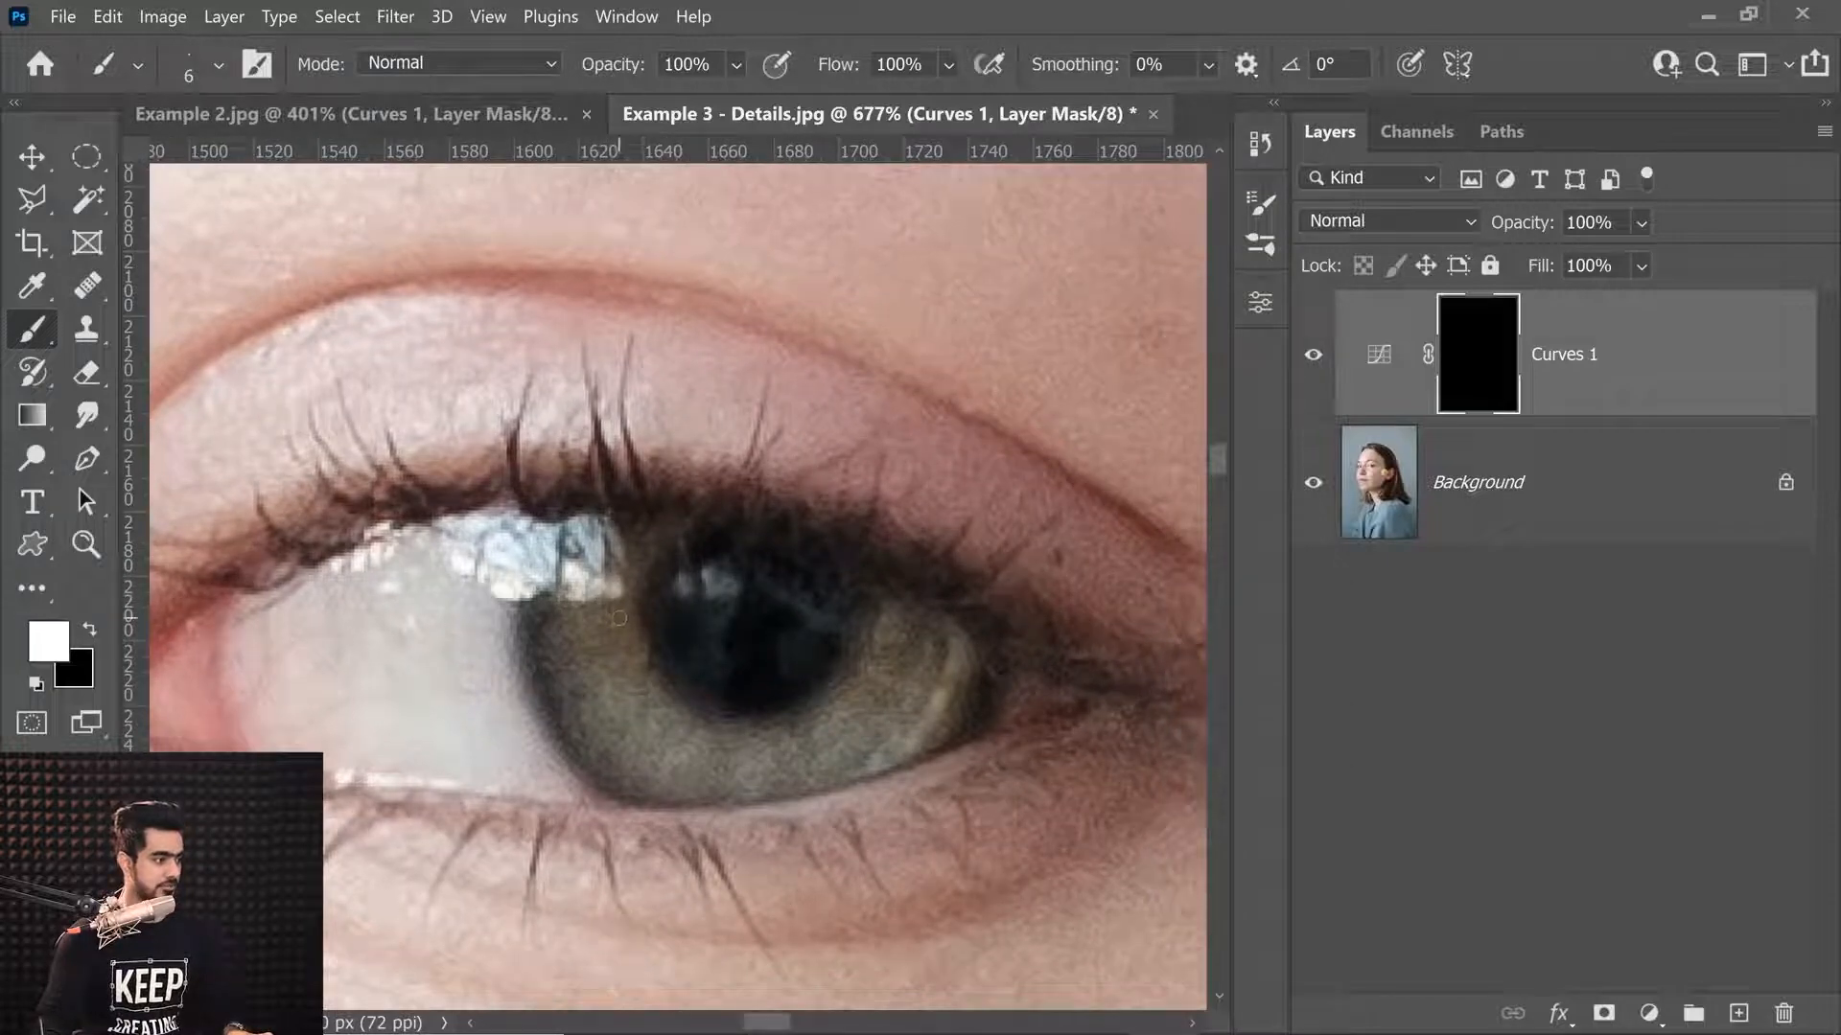
mouse_move(645, 698)
mouse_down()
mouse_move(587, 736)
mouse_move(617, 731)
mouse_up()
key(ctrl+z)
key([)
mouse_move(661, 714)
mouse_down()
mouse_move(636, 749)
mouse_move(649, 772)
mouse_up()
drag(711, 743, 700, 793)
drag(734, 751, 728, 785)
mouse_move(760, 747)
mouse_down()
mouse_move(759, 794)
mouse_move(794, 773)
mouse_up()
drag(805, 737, 821, 765)
mouse_move(825, 728)
mouse_down()
mouse_move(848, 763)
mouse_move(884, 747)
mouse_up()
drag(865, 694, 915, 732)
drag(907, 678, 942, 717)
mouse_move(903, 620)
mouse_down()
mouse_move(925, 686)
mouse_move(945, 652)
mouse_up()
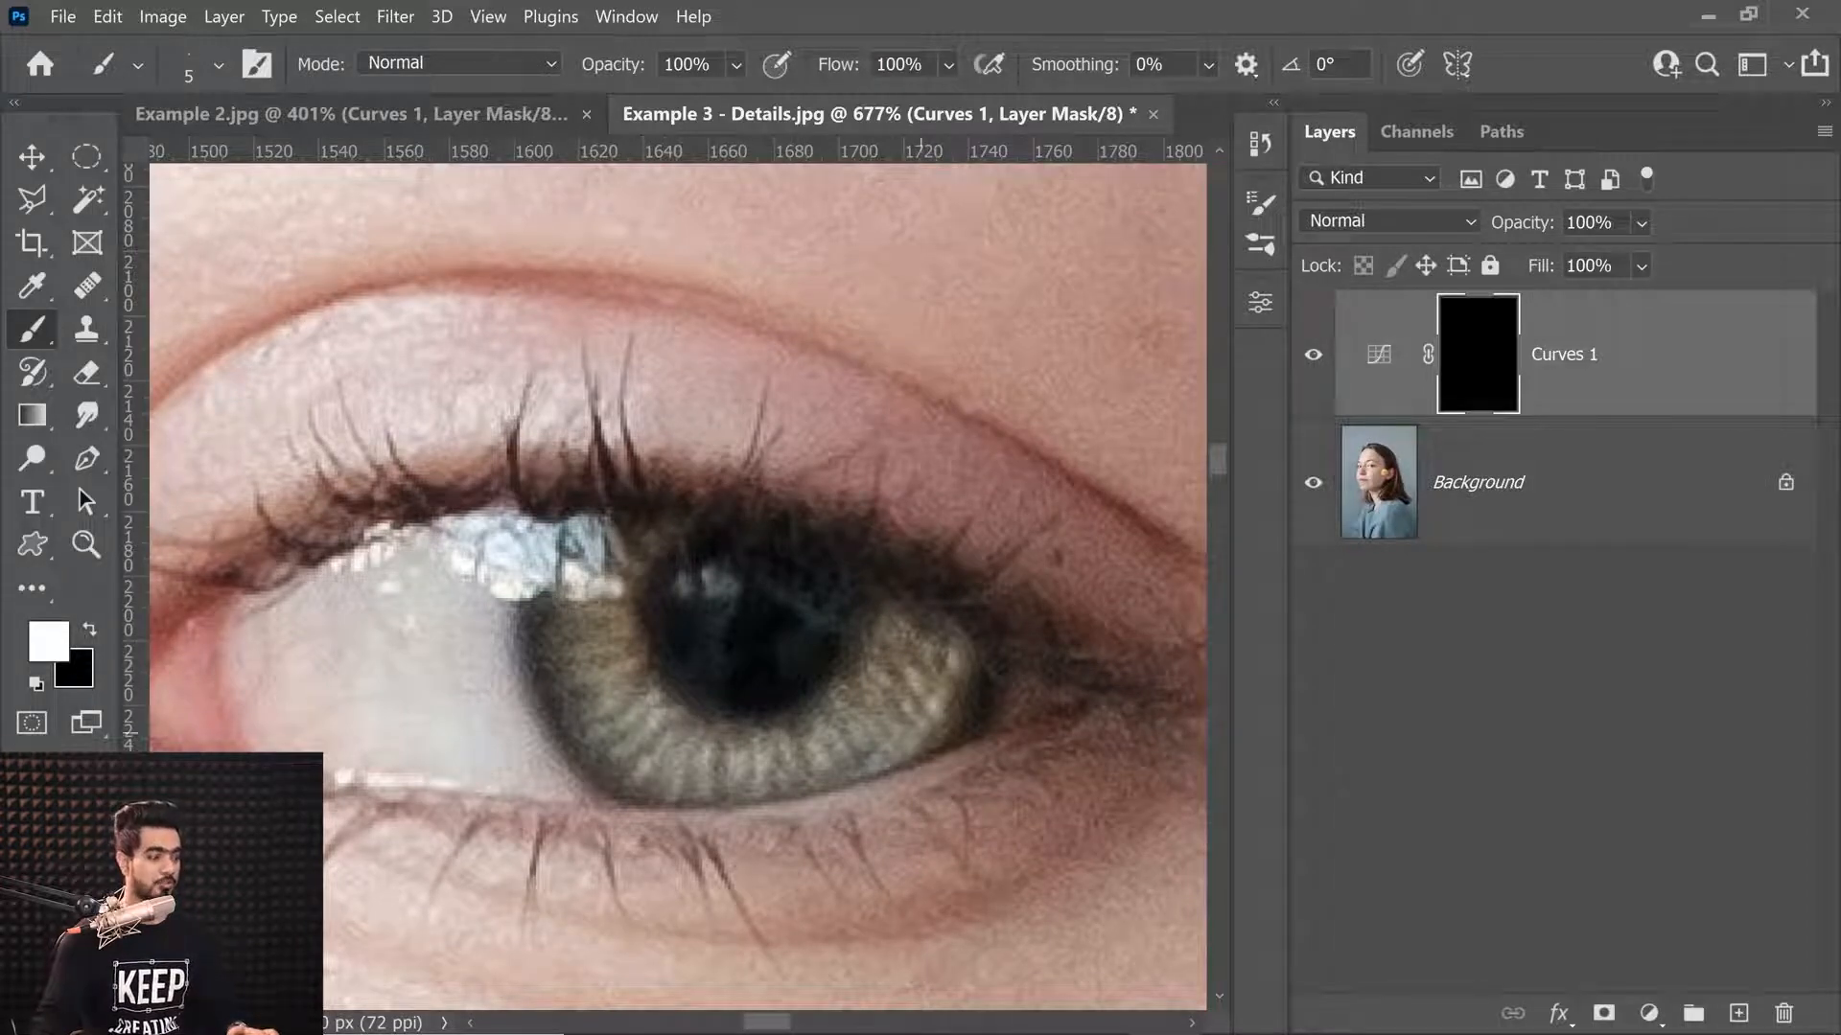
Reopen the Curves 1 settings and raise the Green channel curve slightly above the diagonal.
scroll(855, 651, down, 8)
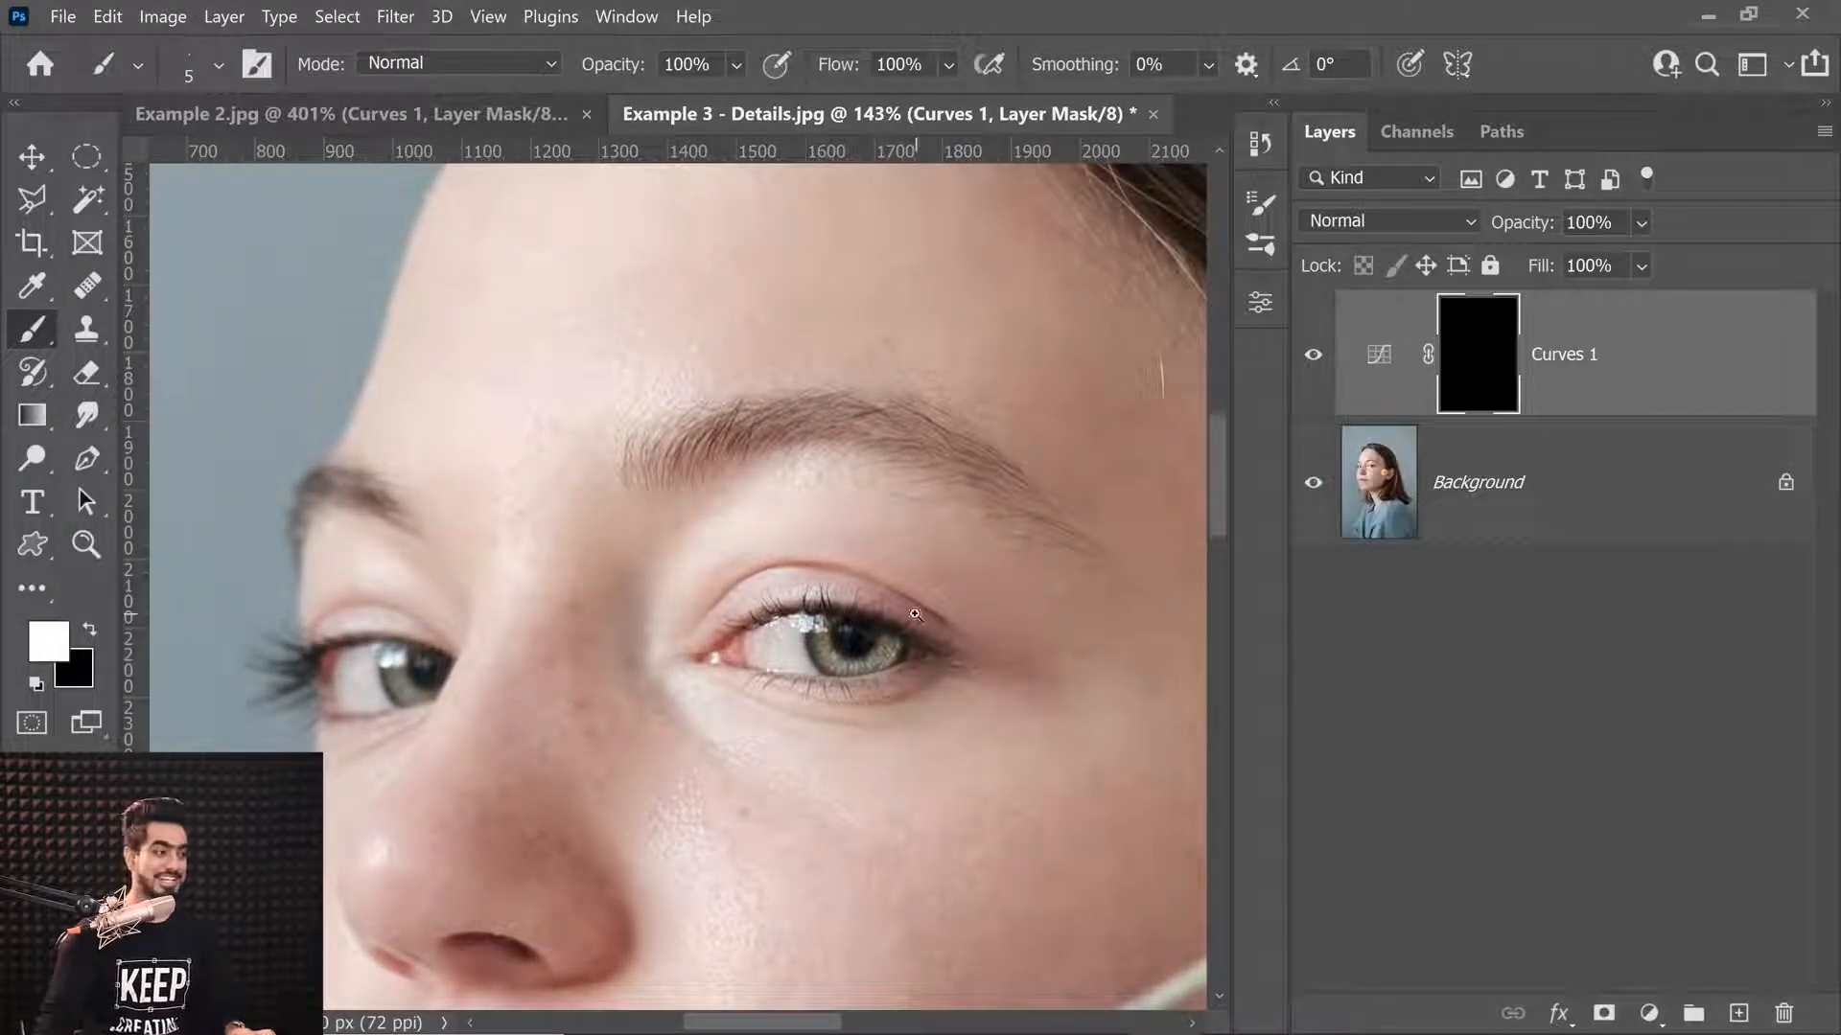
scroll(867, 637, up, 5)
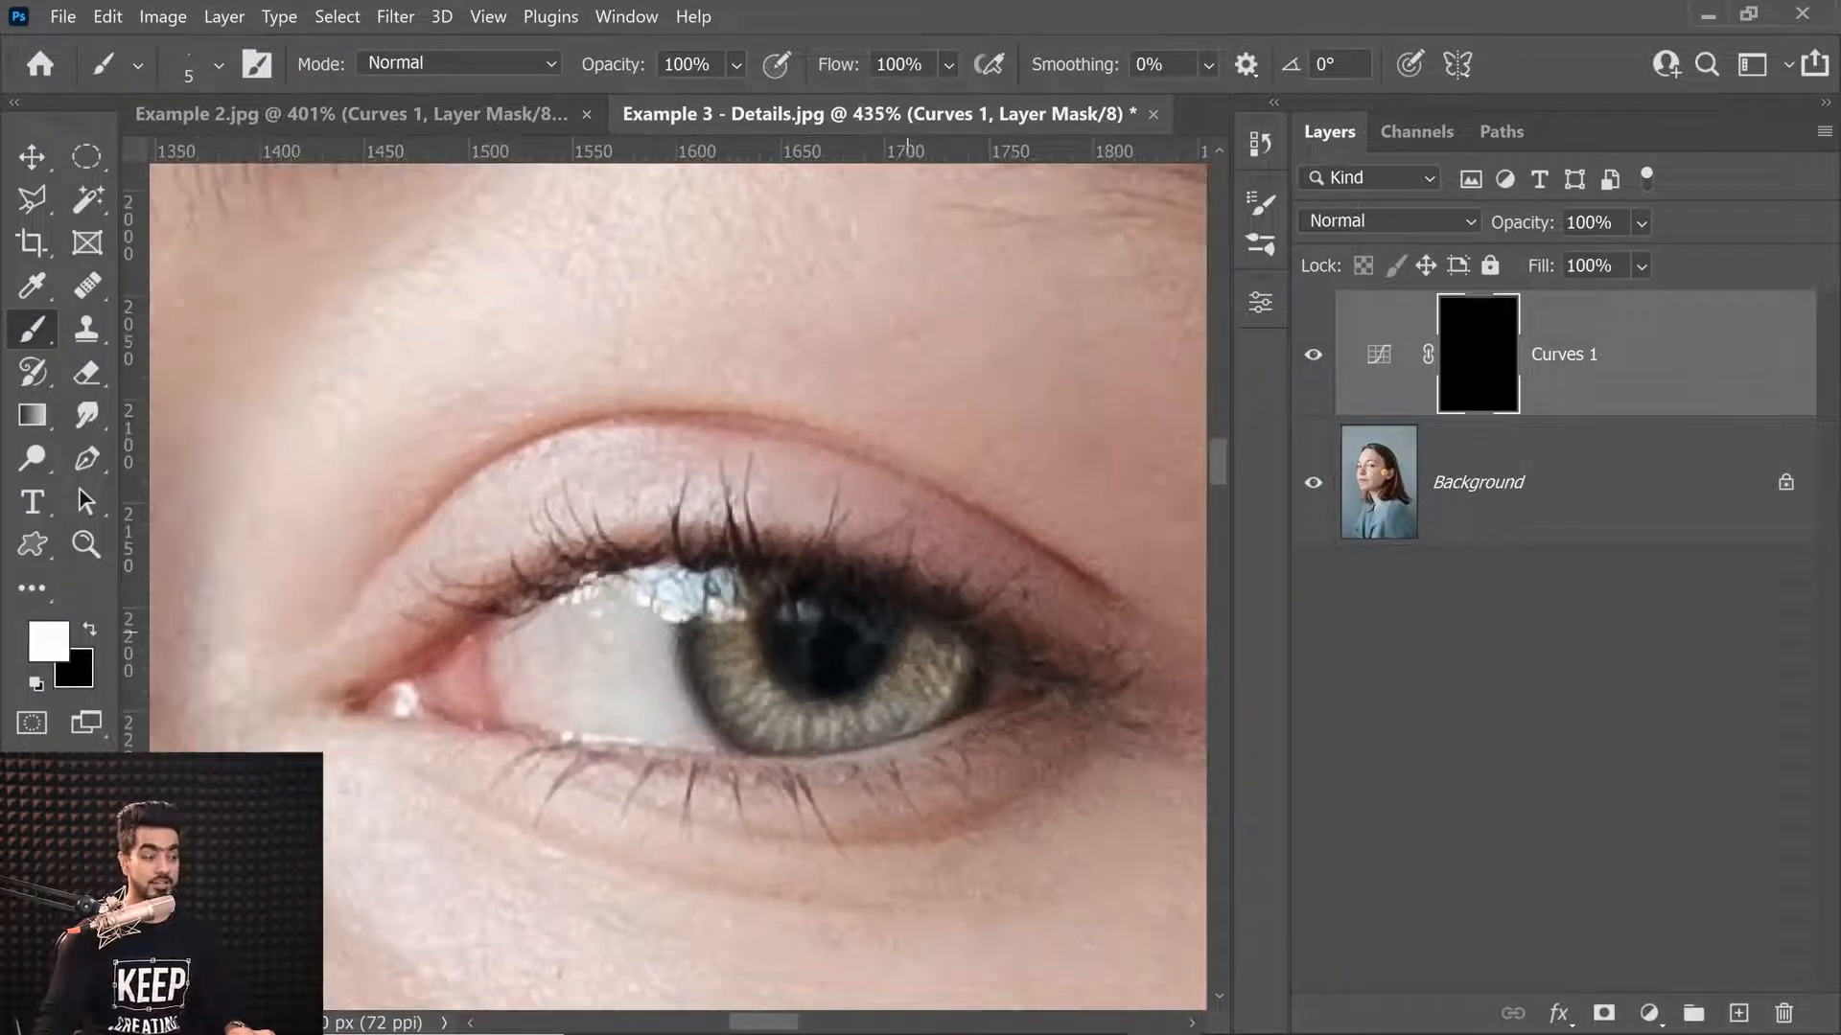
double_click(1378, 354)
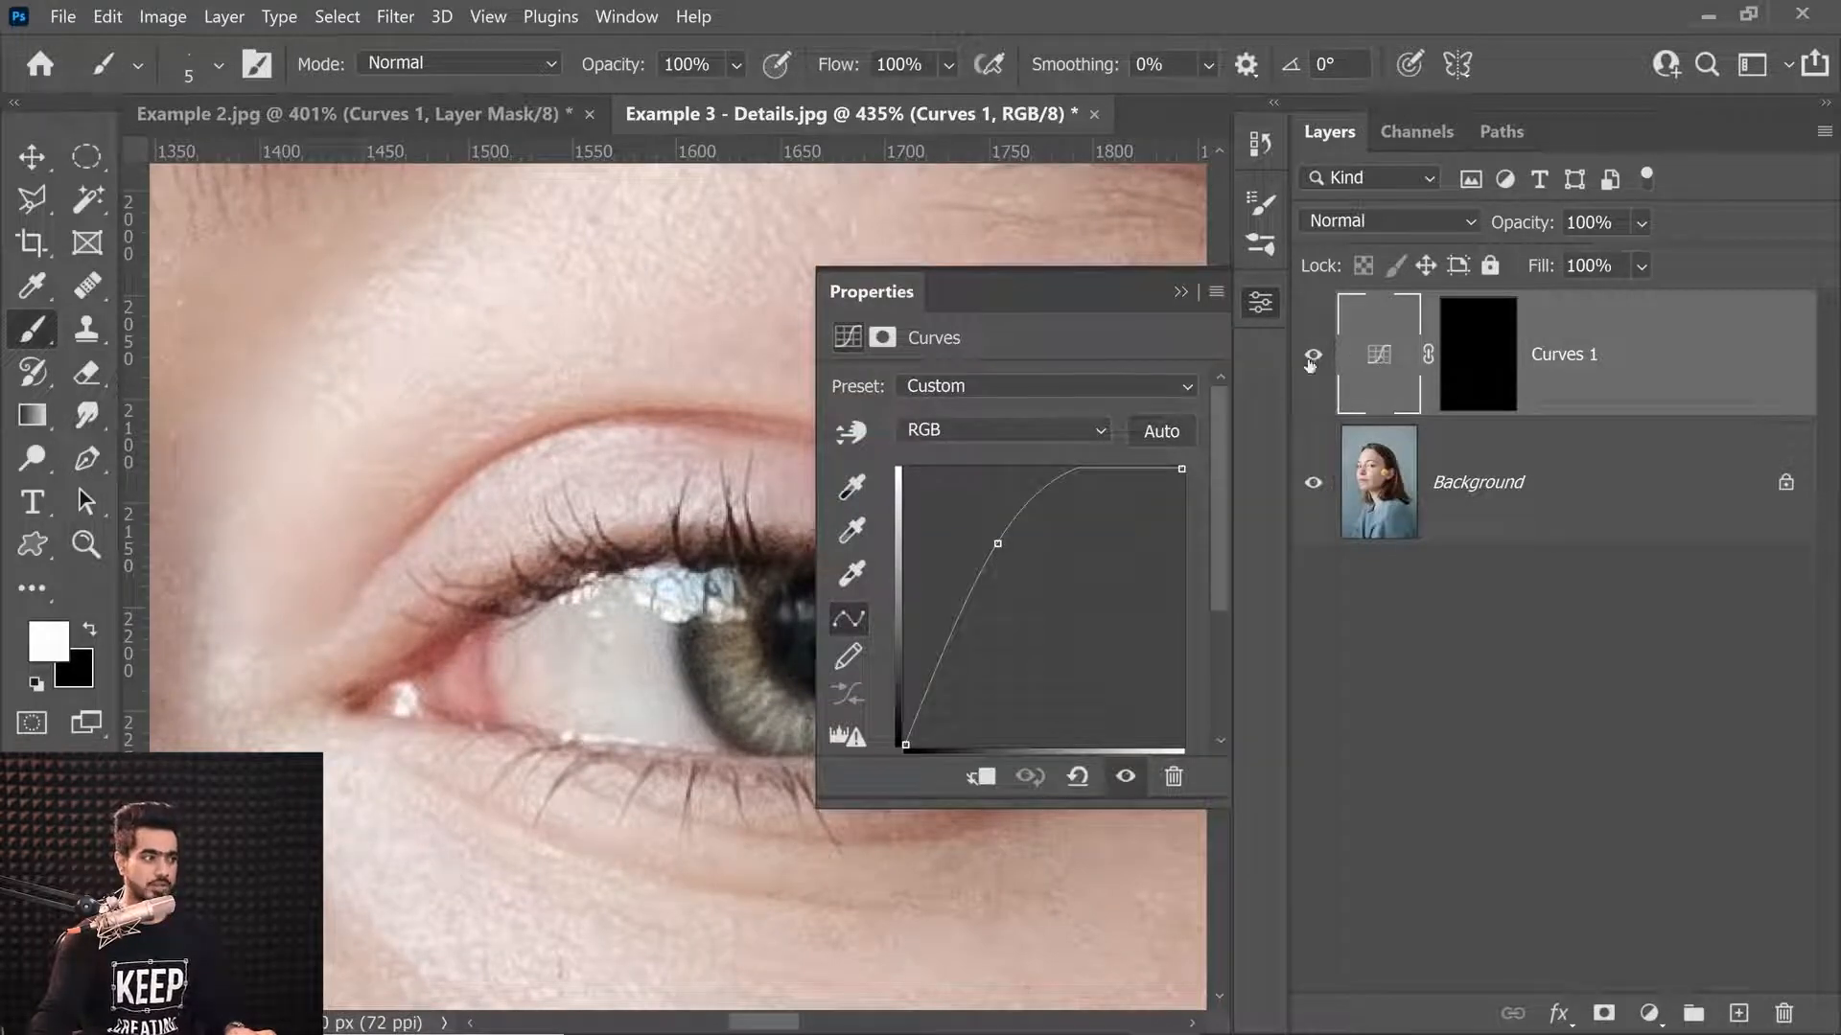
drag(551, 590, 250, 565)
click(1002, 429)
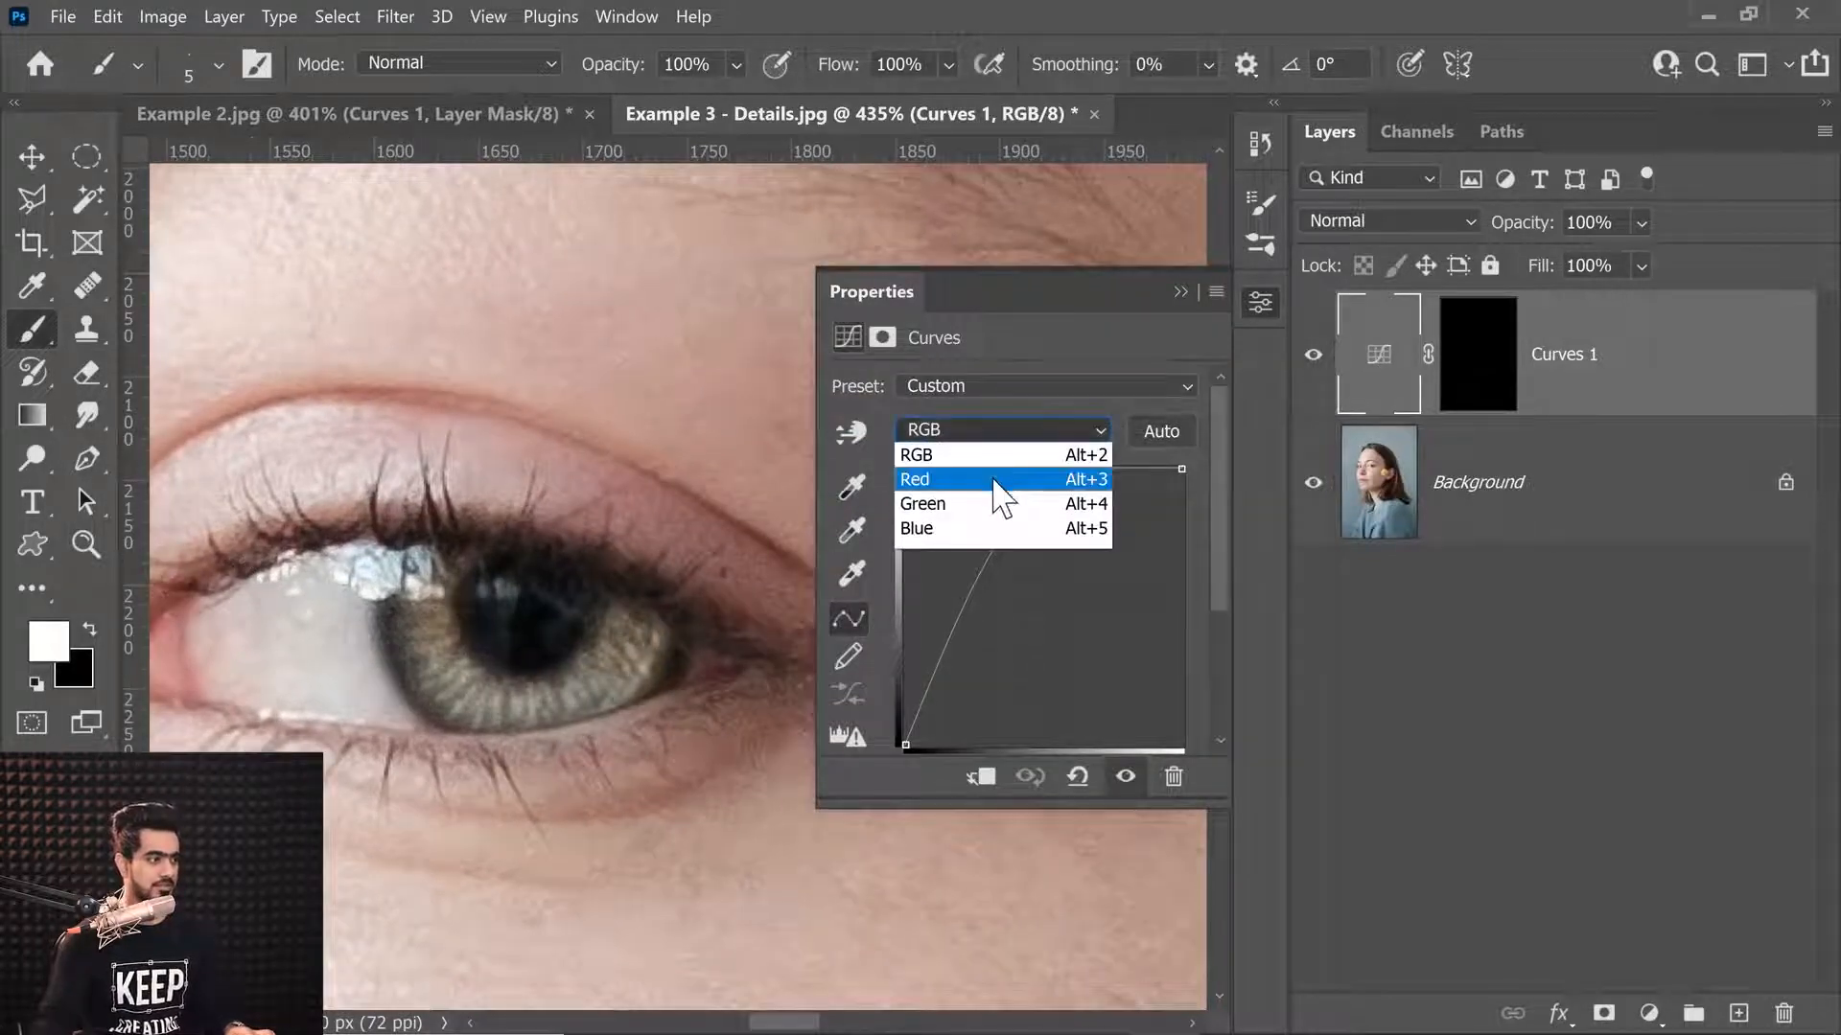
click(991, 500)
drag(1051, 534, 1071, 552)
drag(627, 604, 527, 606)
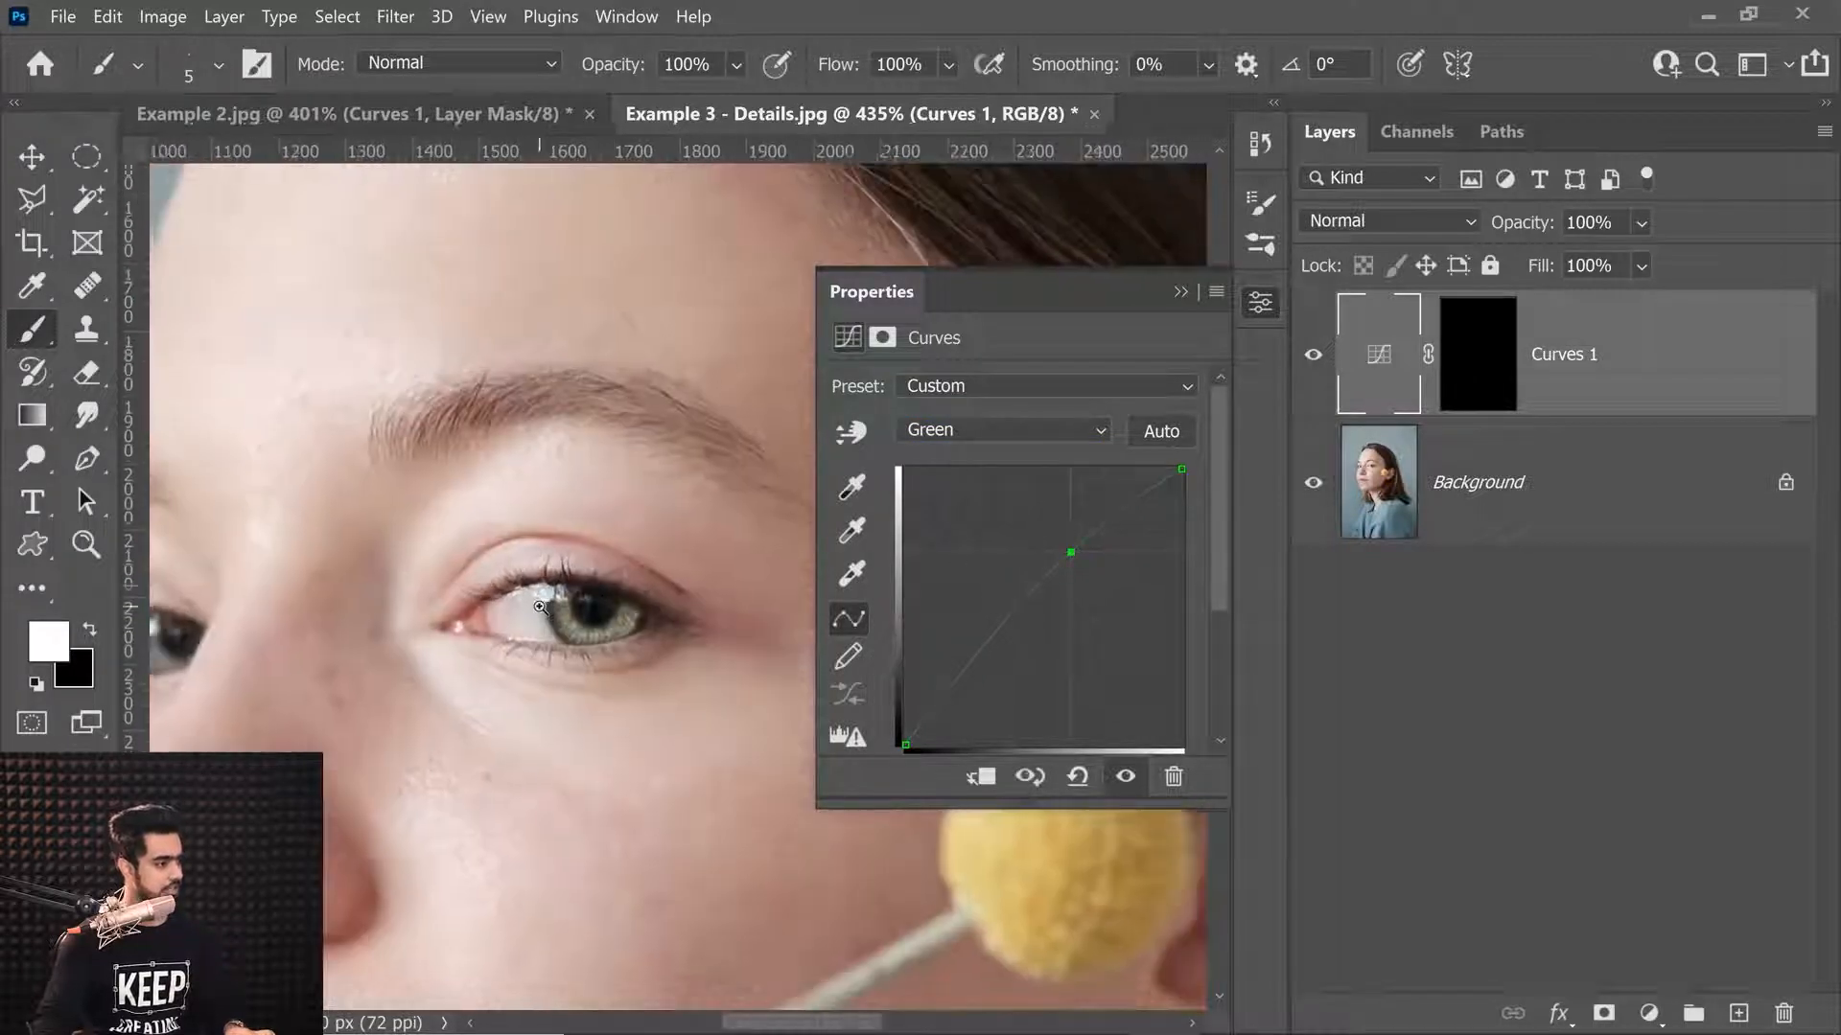
drag(643, 568, 748, 566)
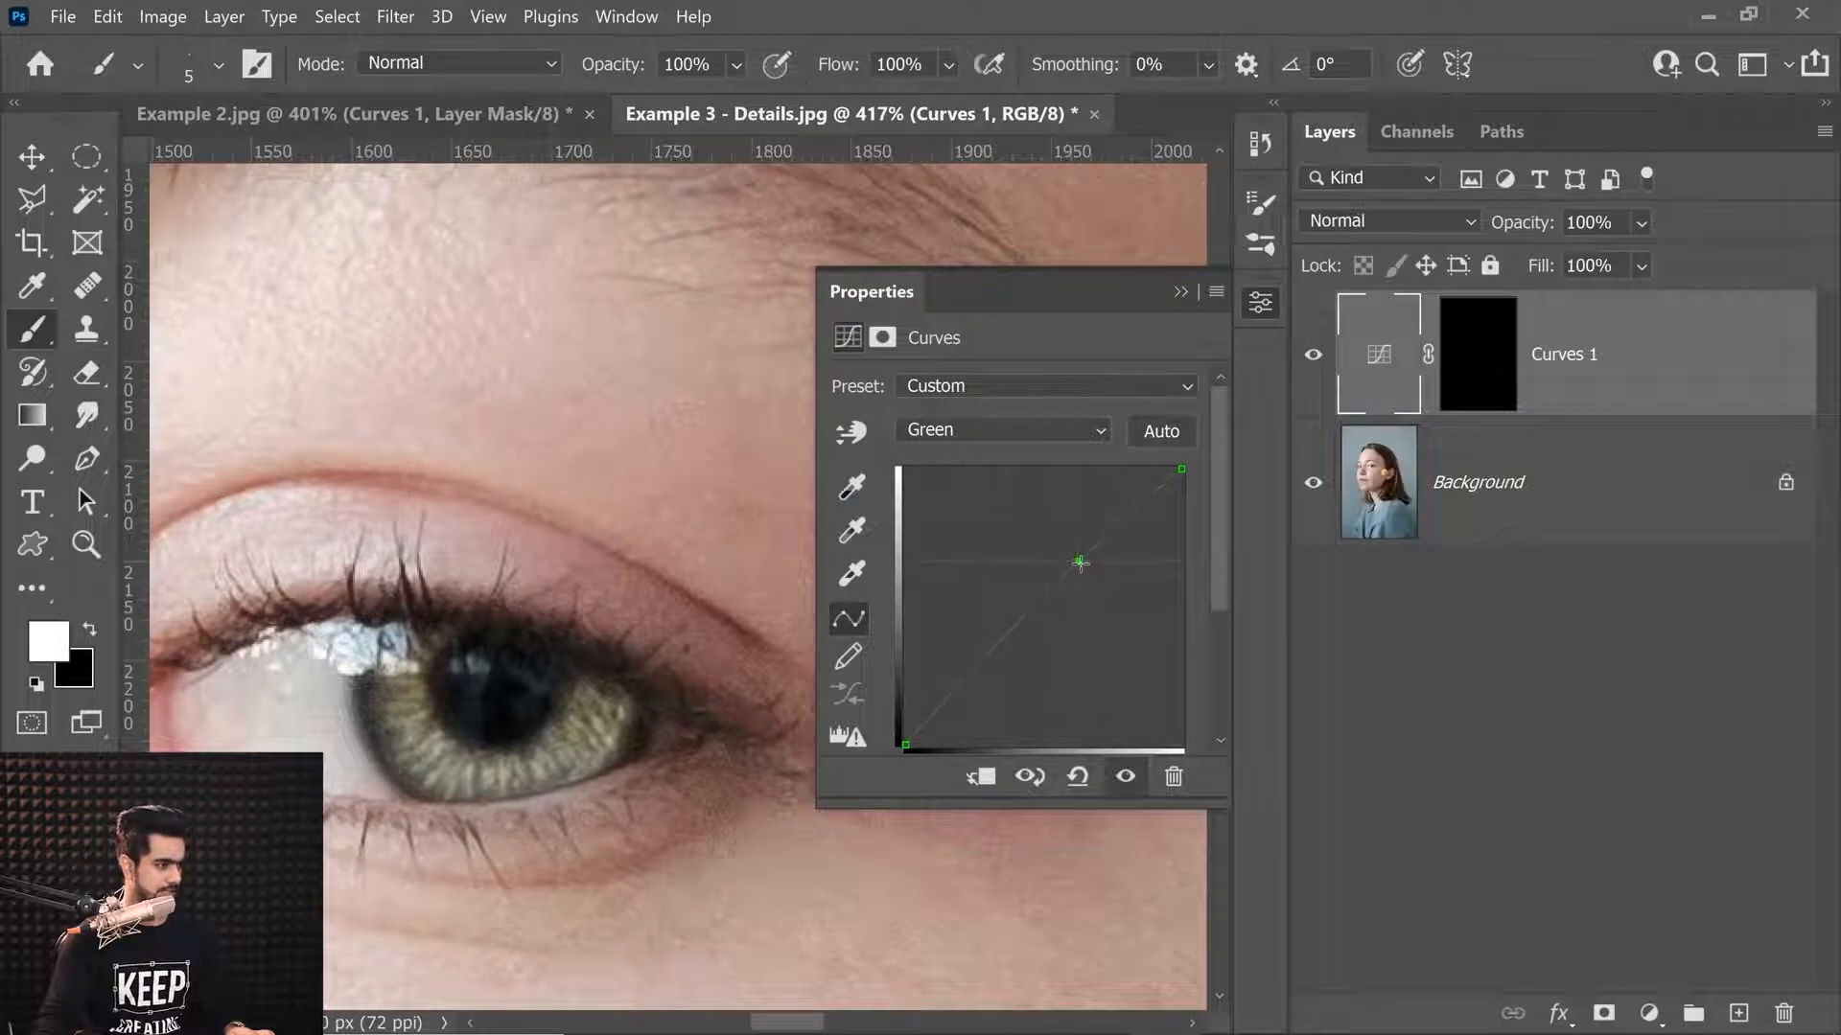
Adjust the upper part of the Blue curve and raise the Red curve above the diagonal in Curves 1.
click(1023, 431)
click(986, 526)
mouse_move(1104, 565)
mouse_down()
mouse_move(1081, 534)
mouse_move(1103, 547)
mouse_up()
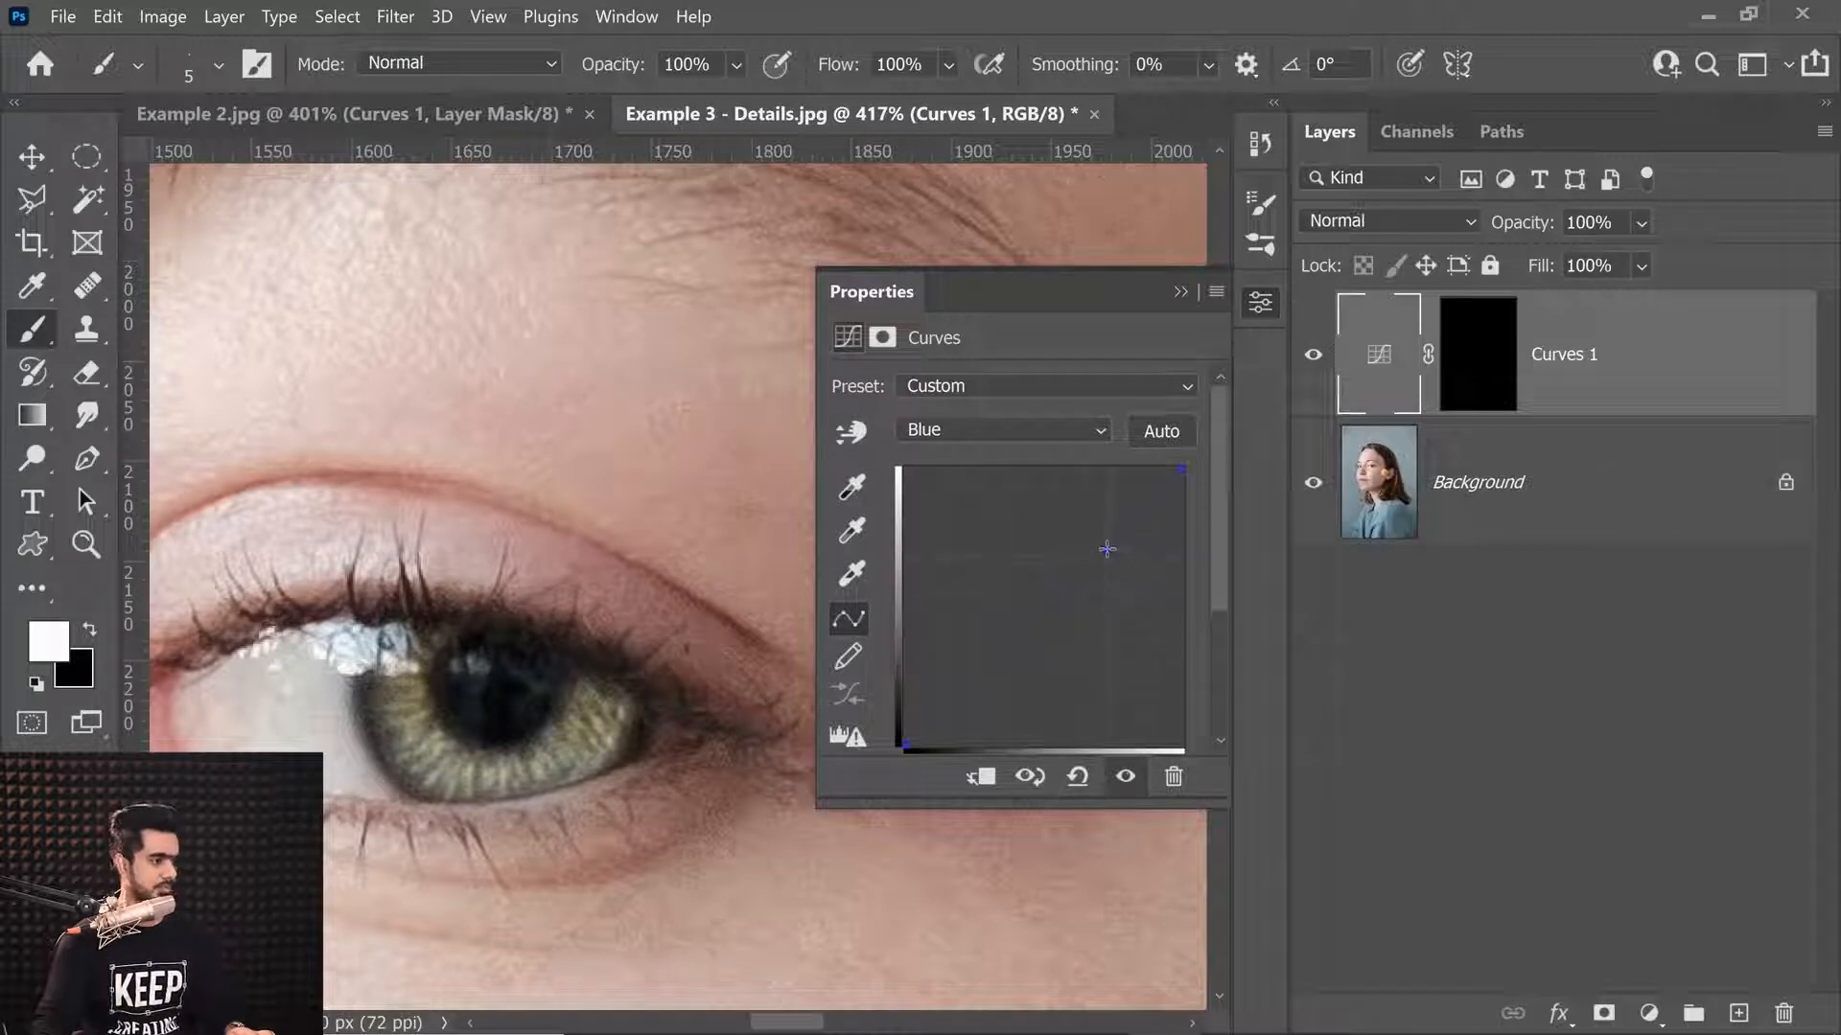
click(1040, 431)
click(1027, 461)
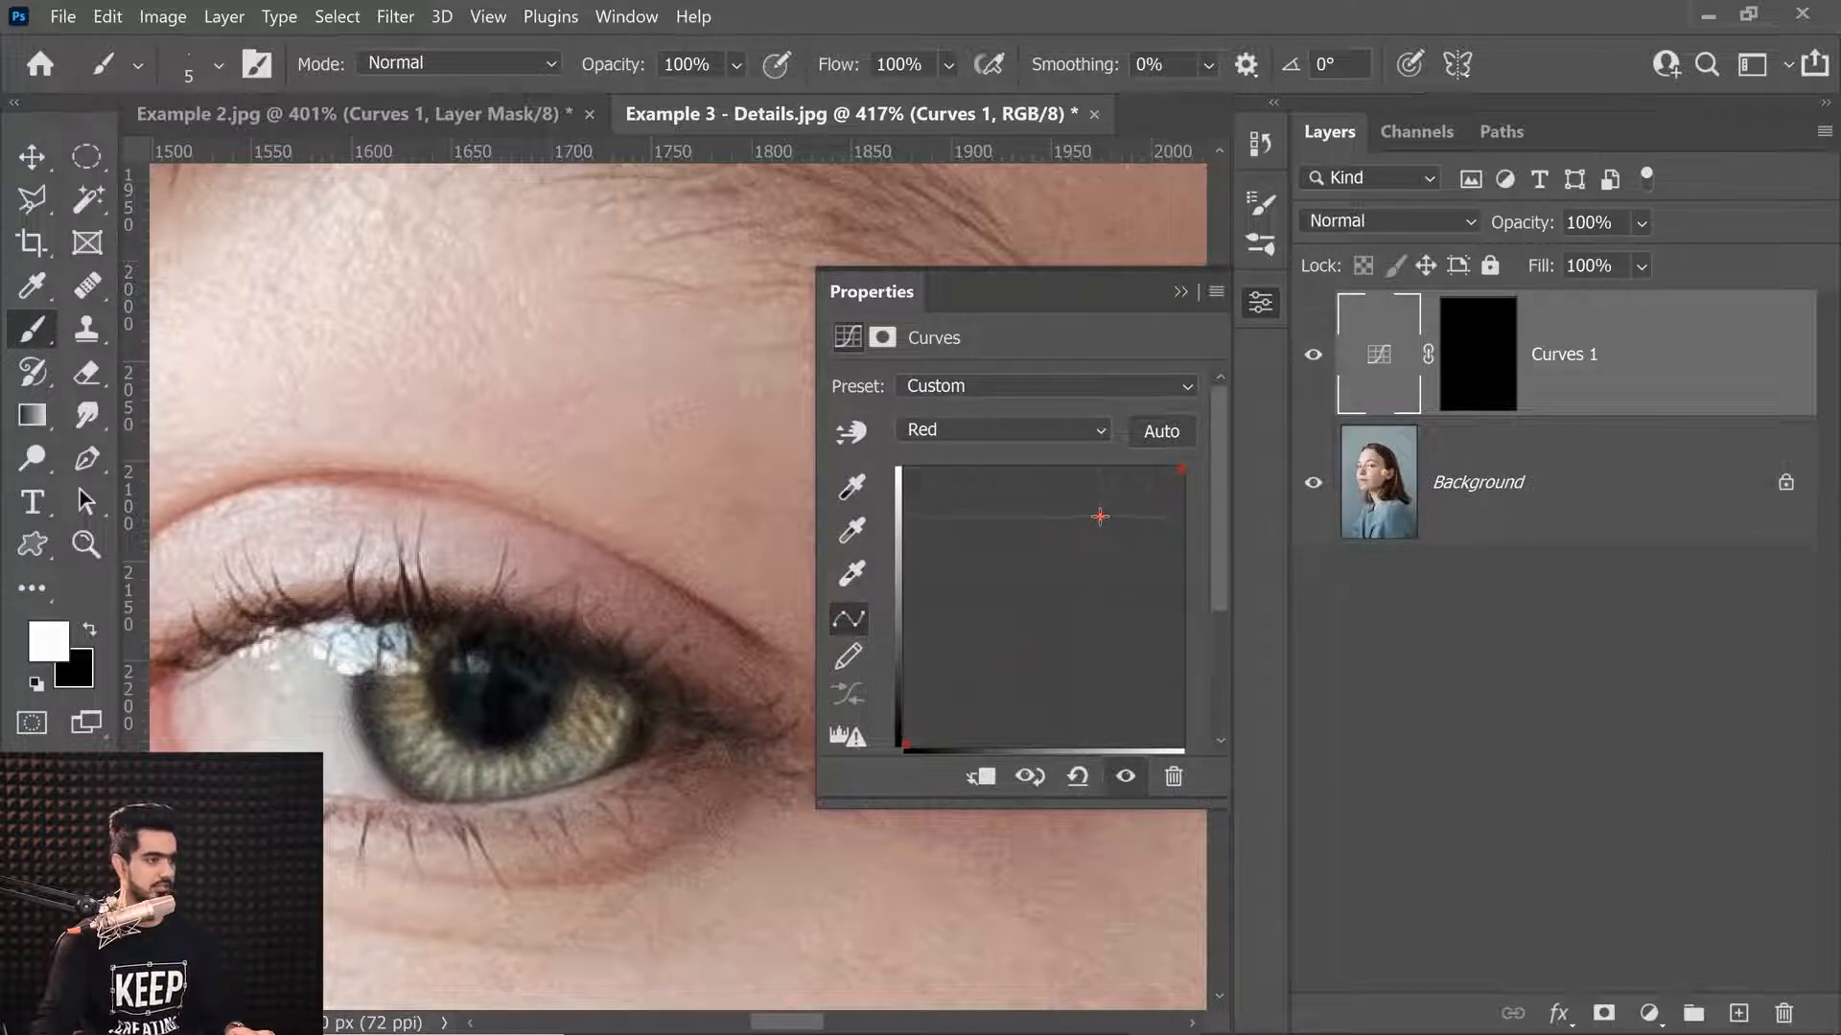
click(1180, 291)
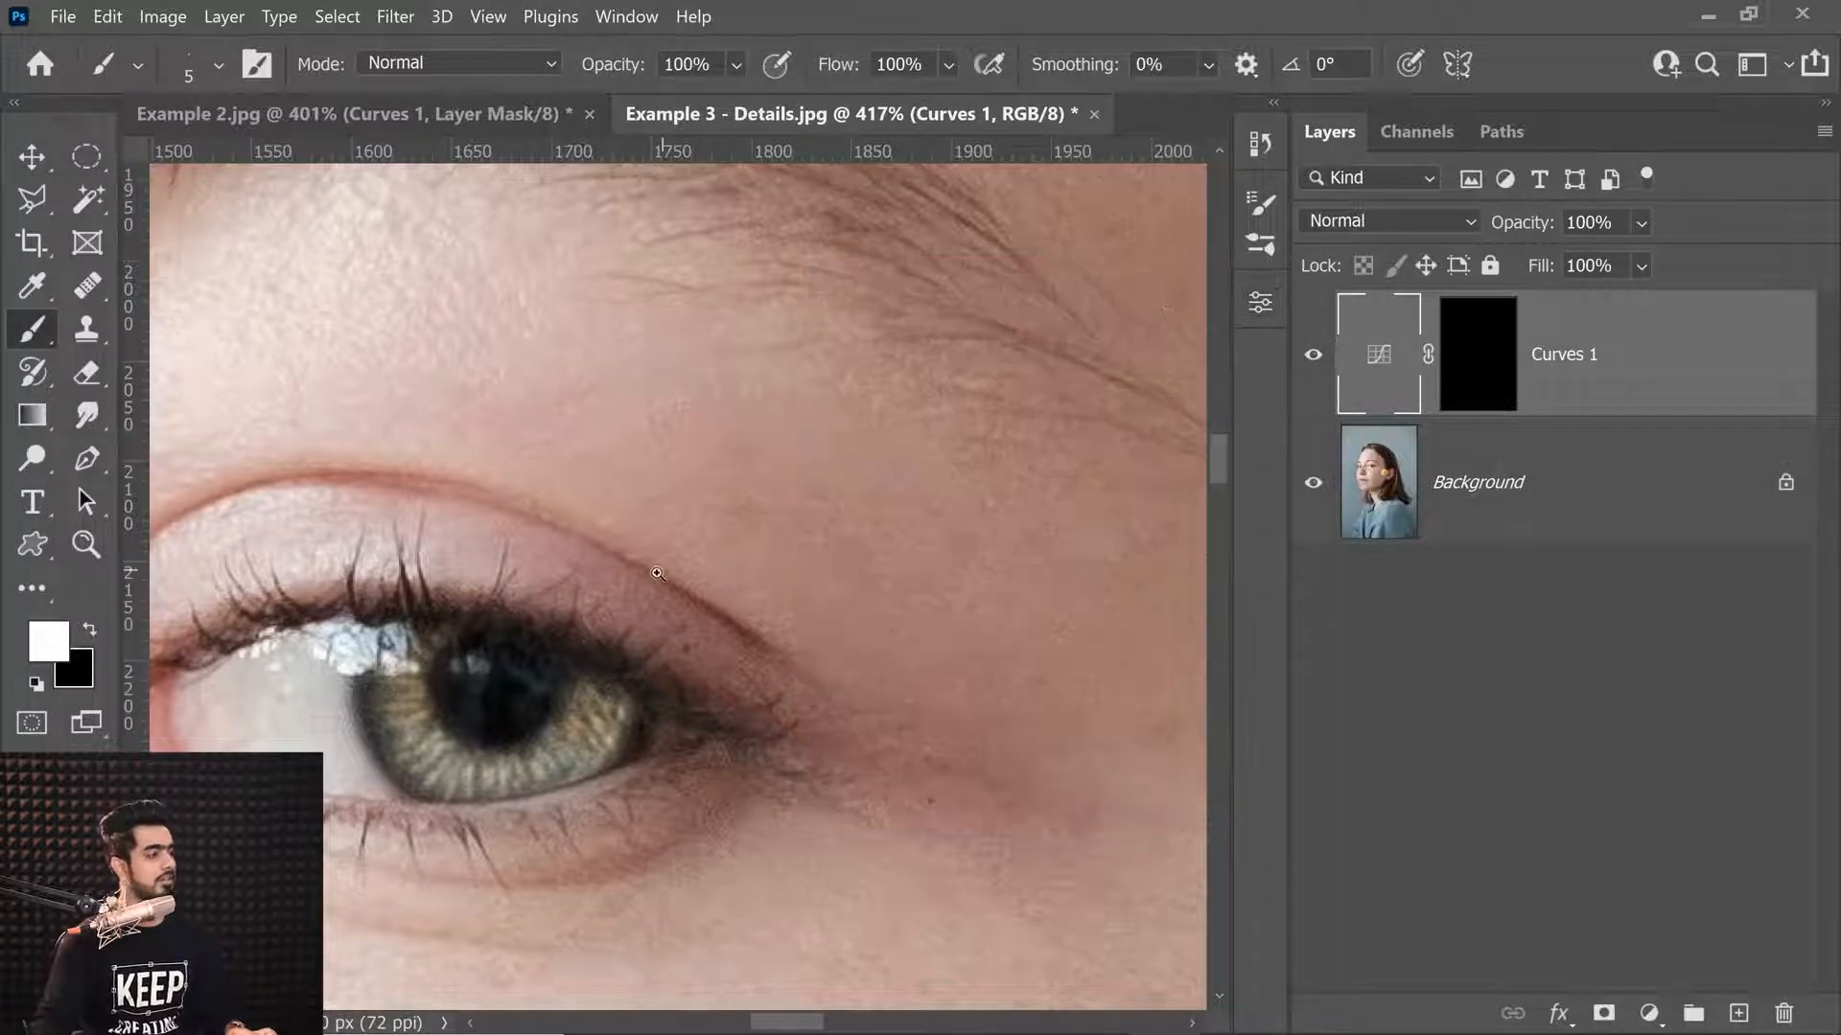
scroll(633, 585, down, 5)
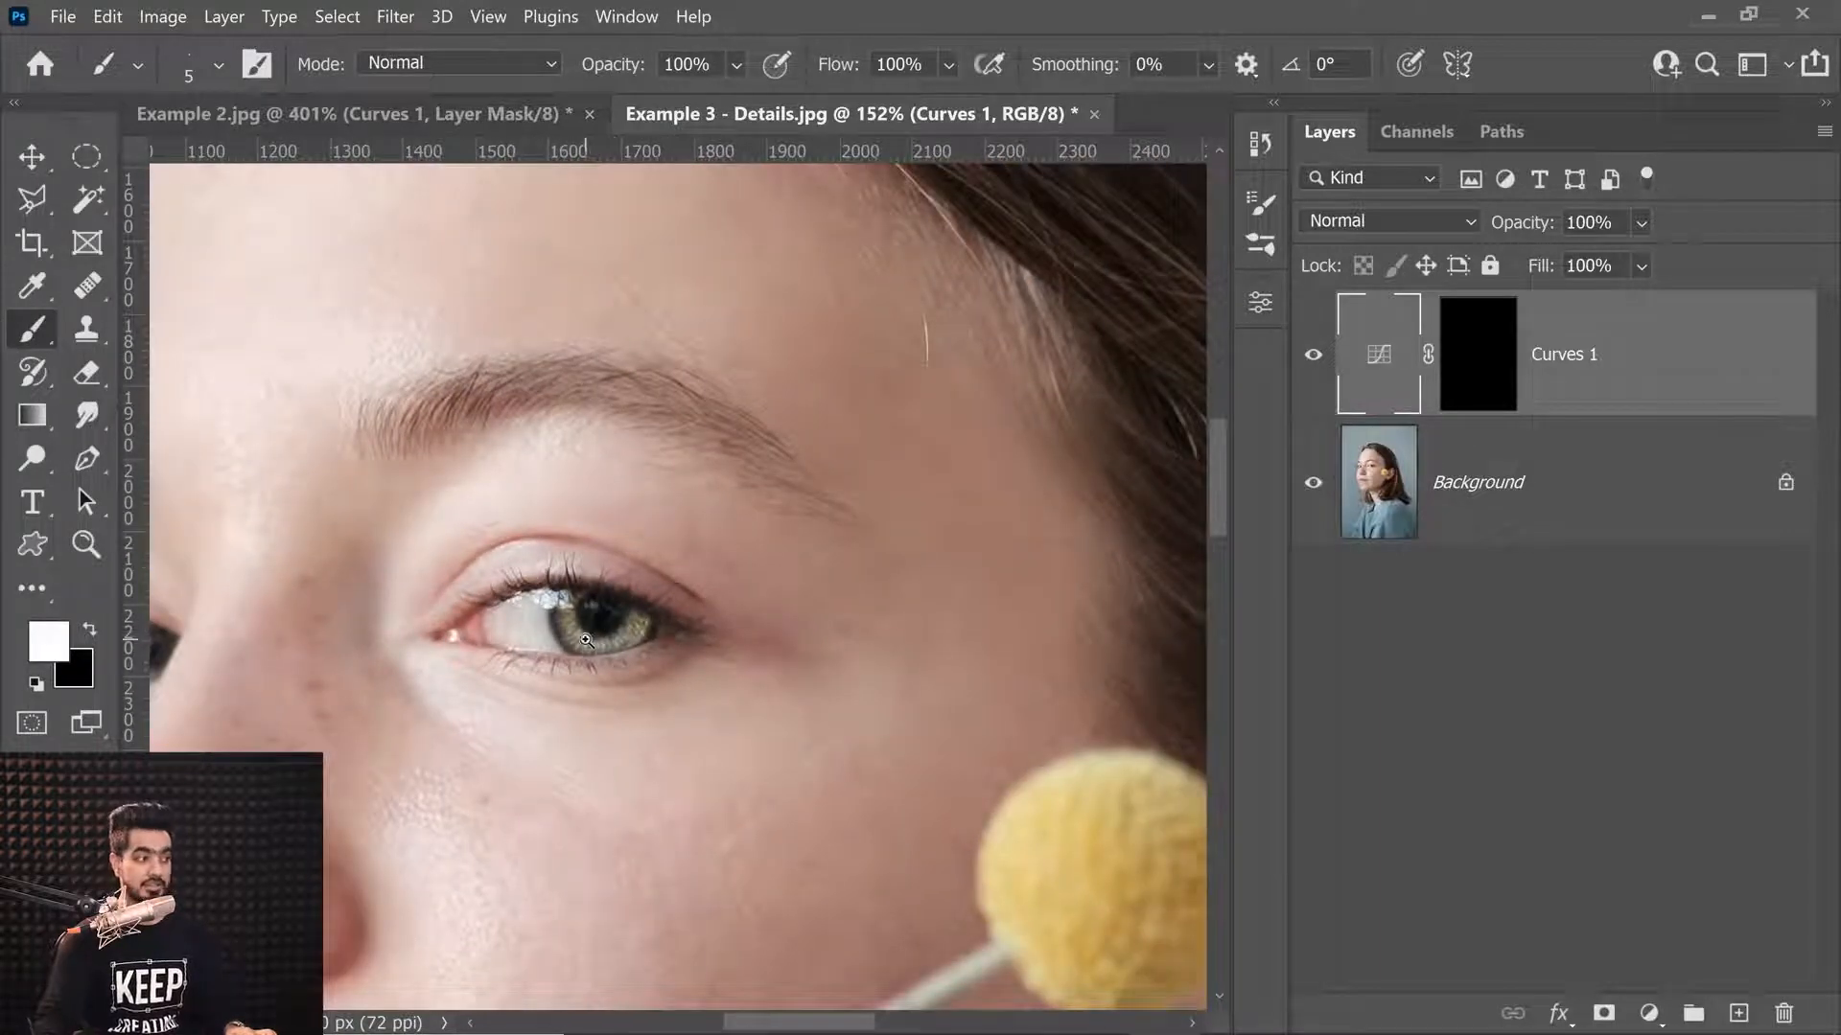
scroll(611, 652, up, 3)
scroll(611, 652, up, 4)
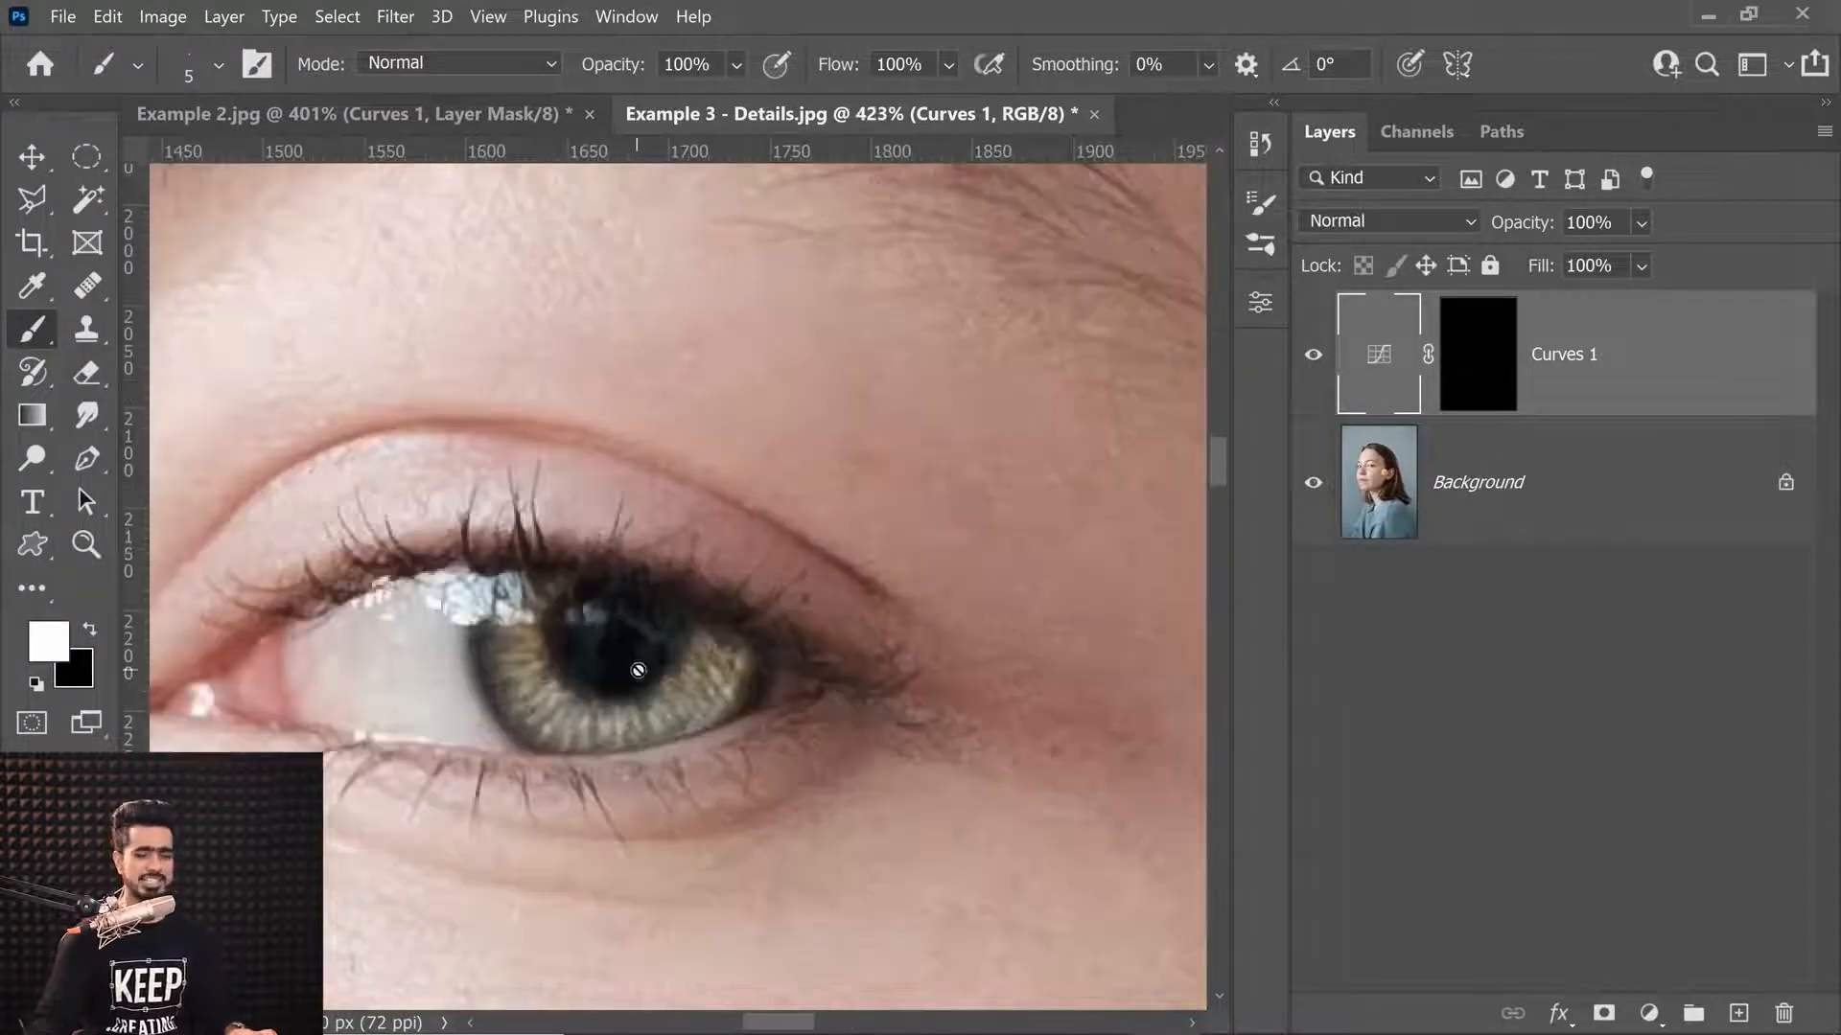
scroll(710, 643, down, 4)
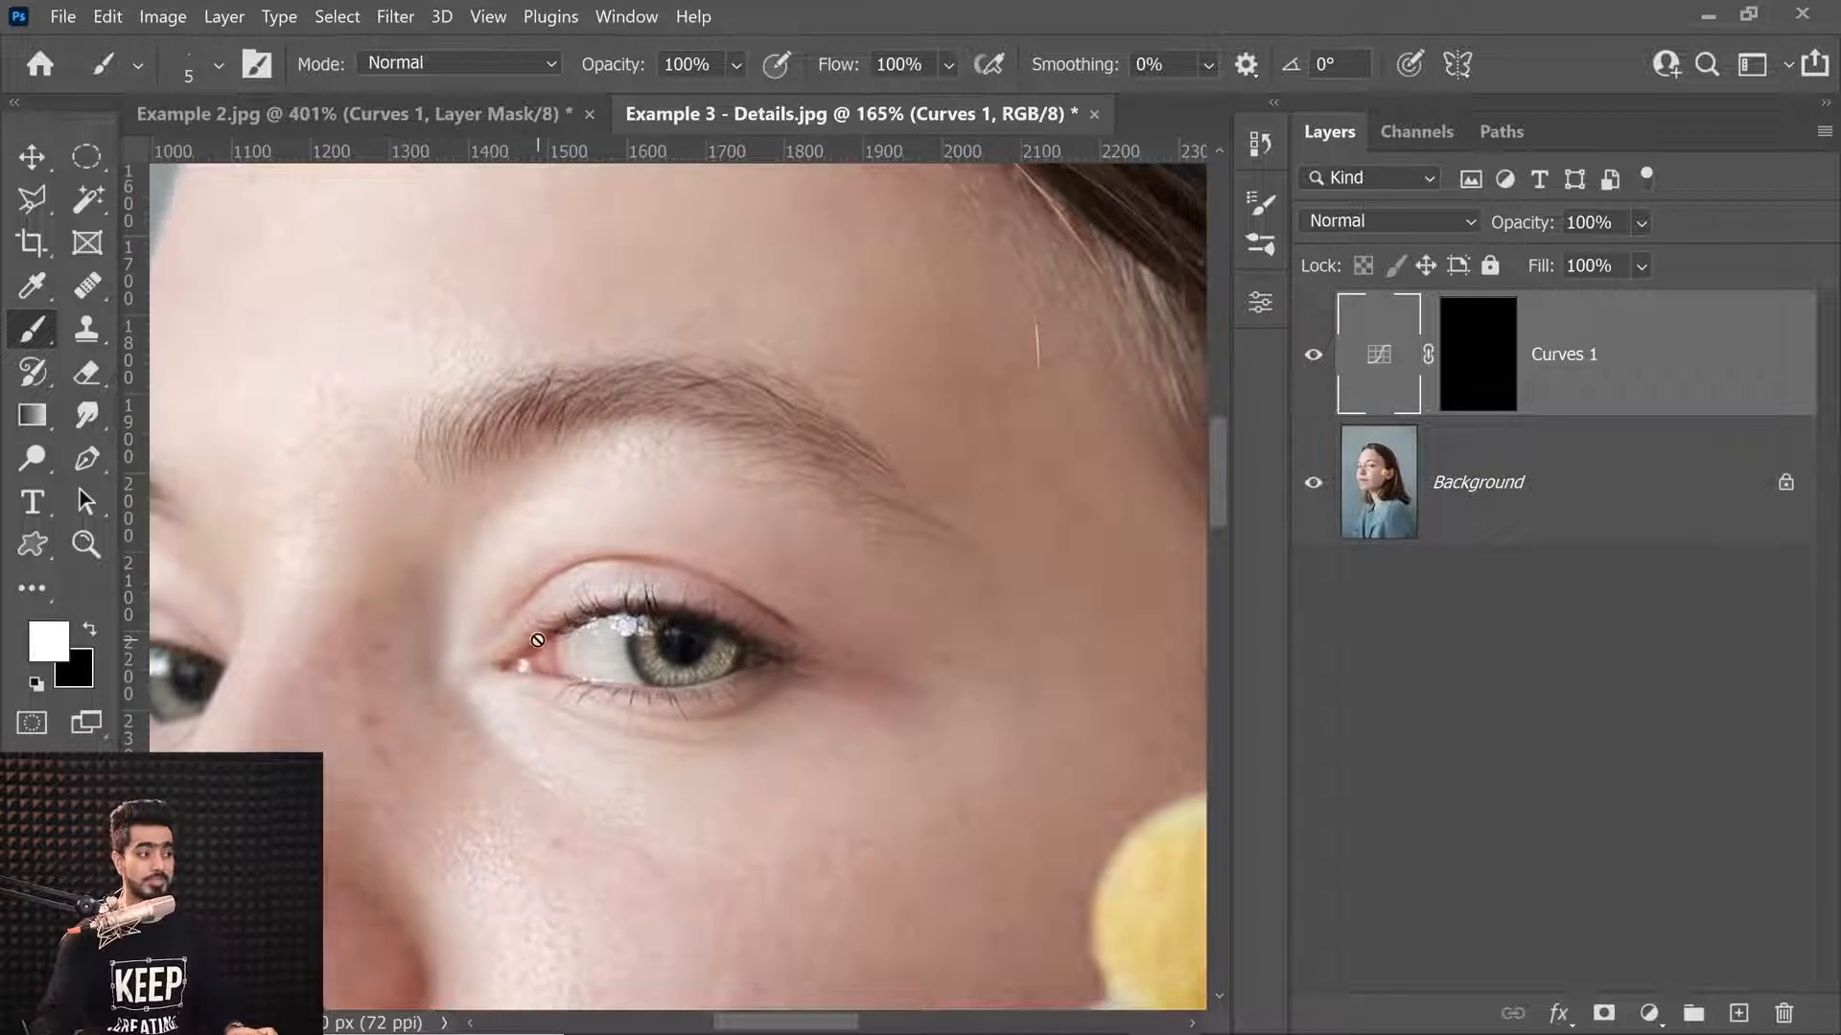
Place the Curves 1 layer in a group, collapse the group and add a white layer mask to it.
scroll(740, 603, up, 2)
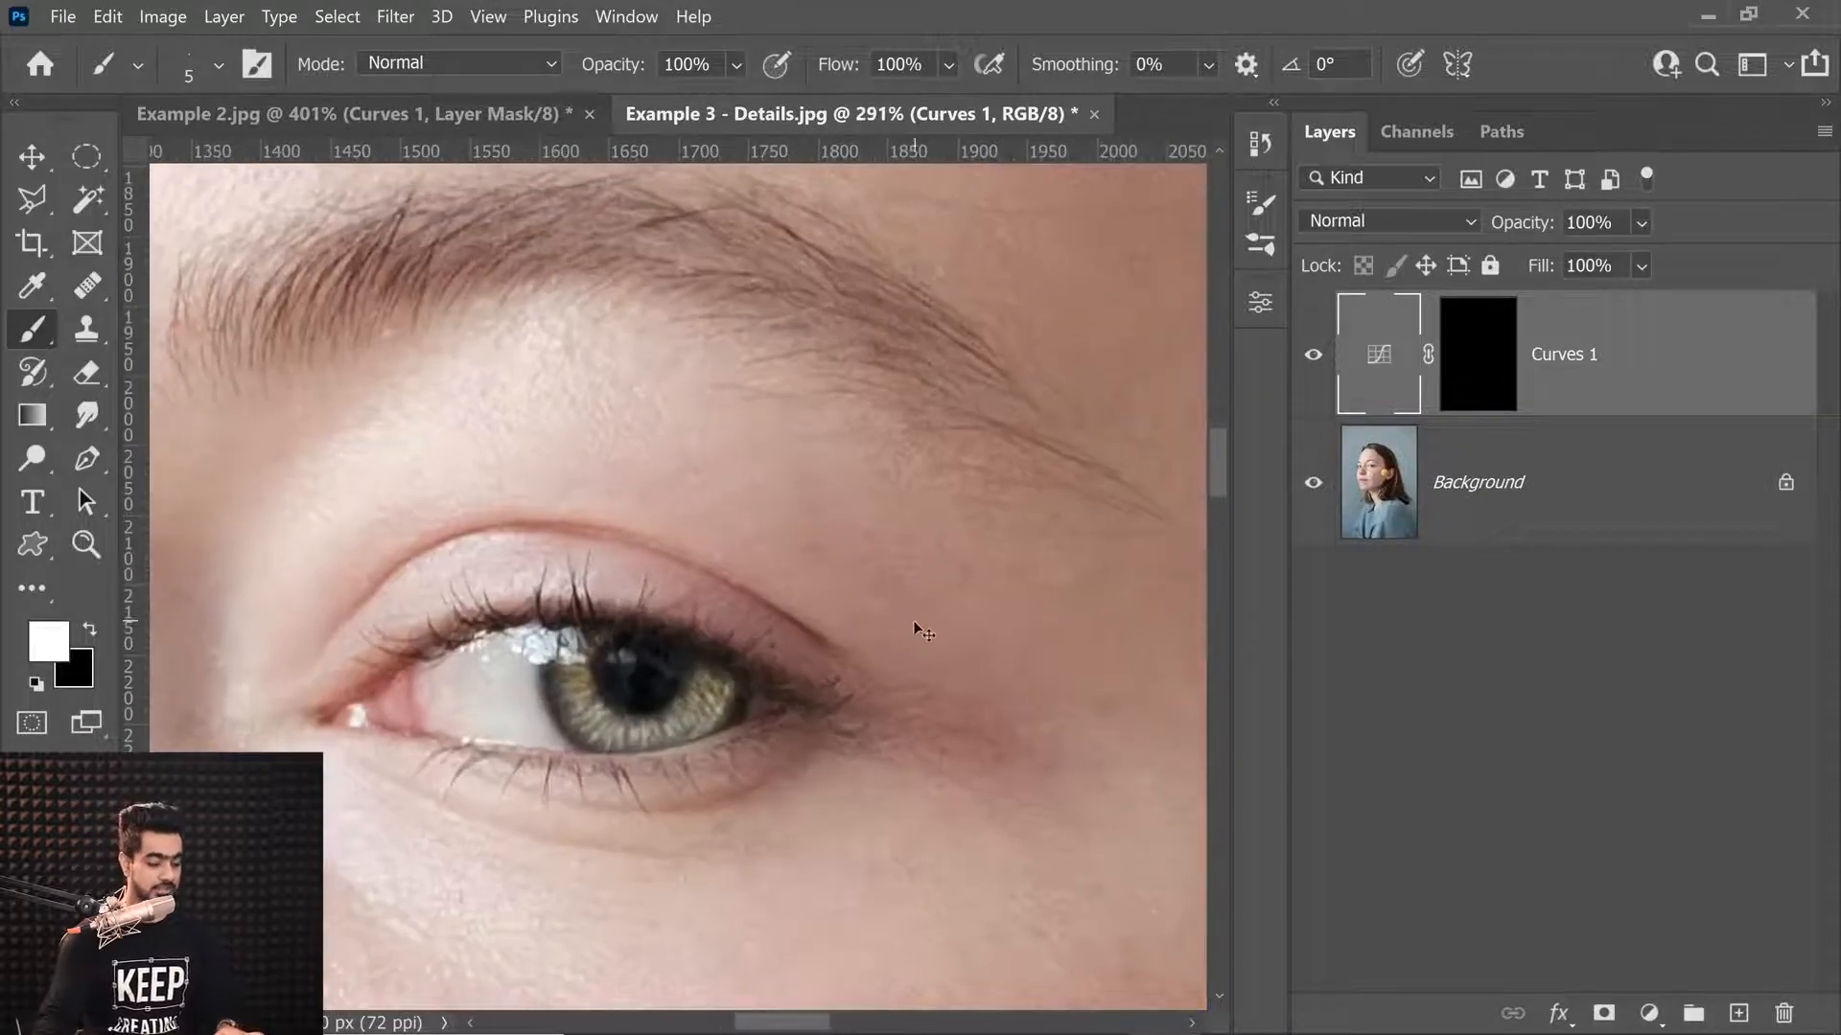
key(ctrl+g)
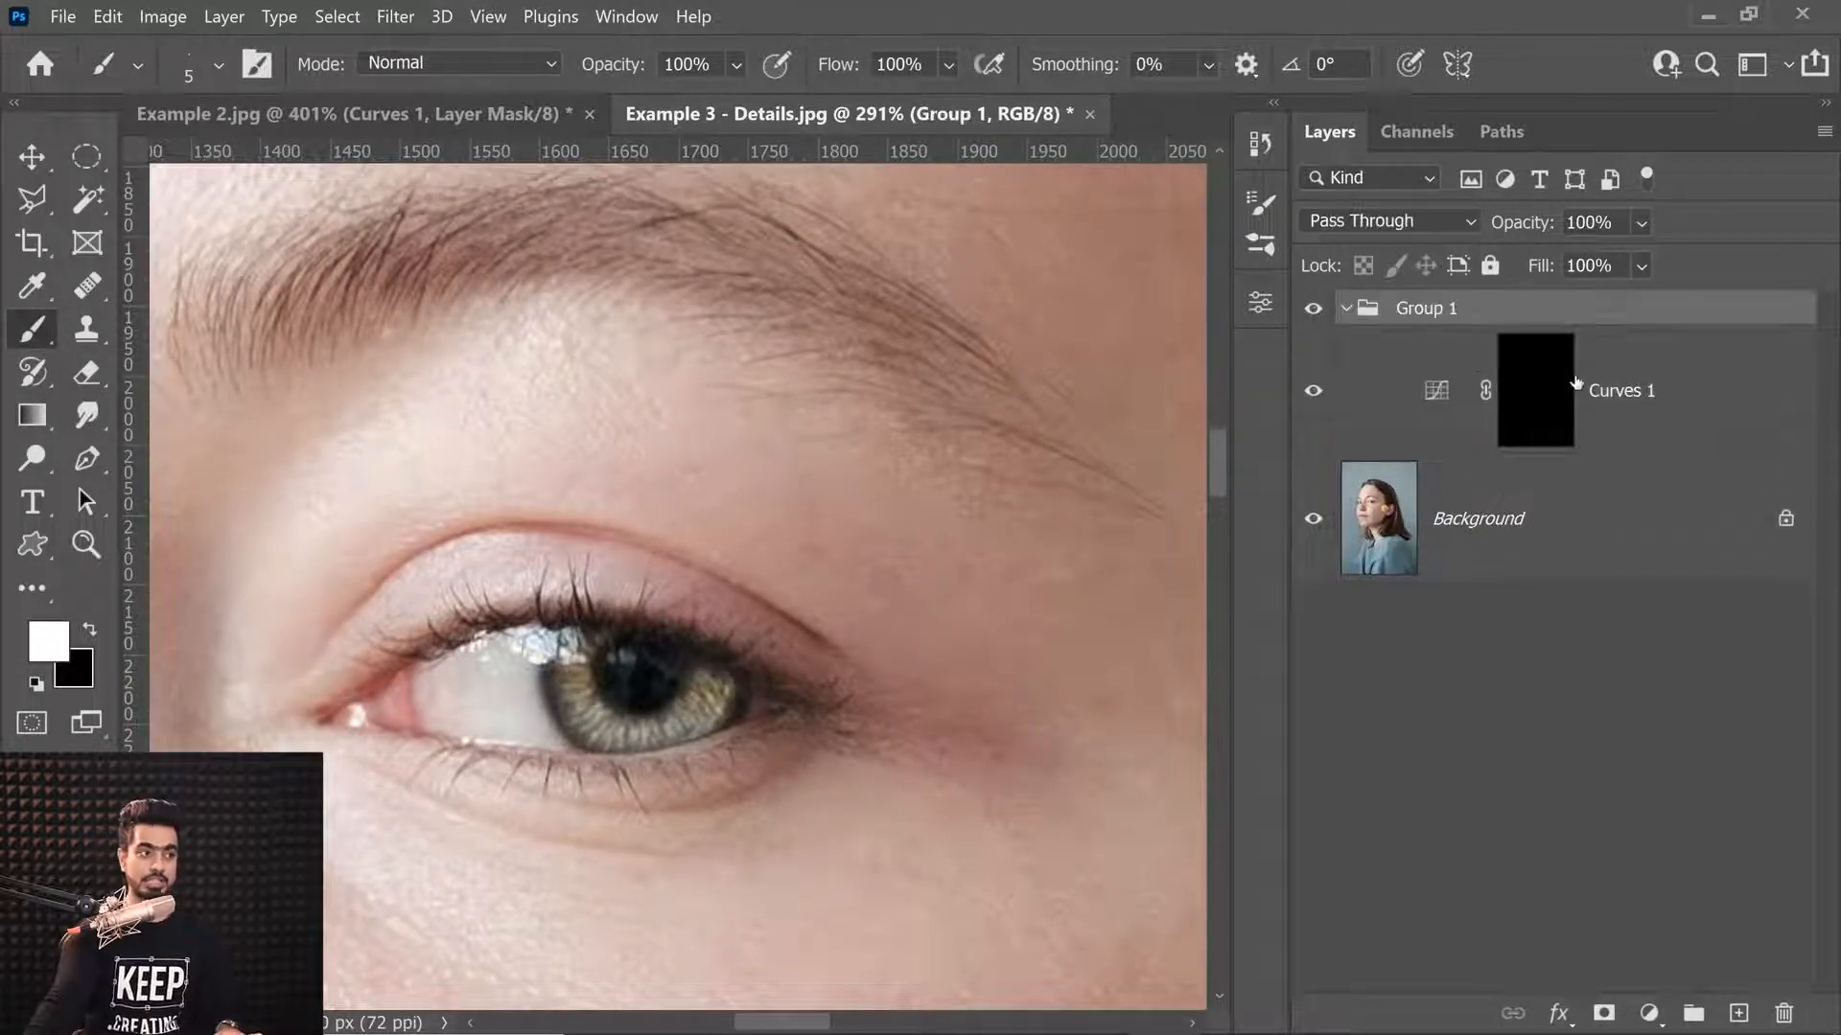
click(1346, 307)
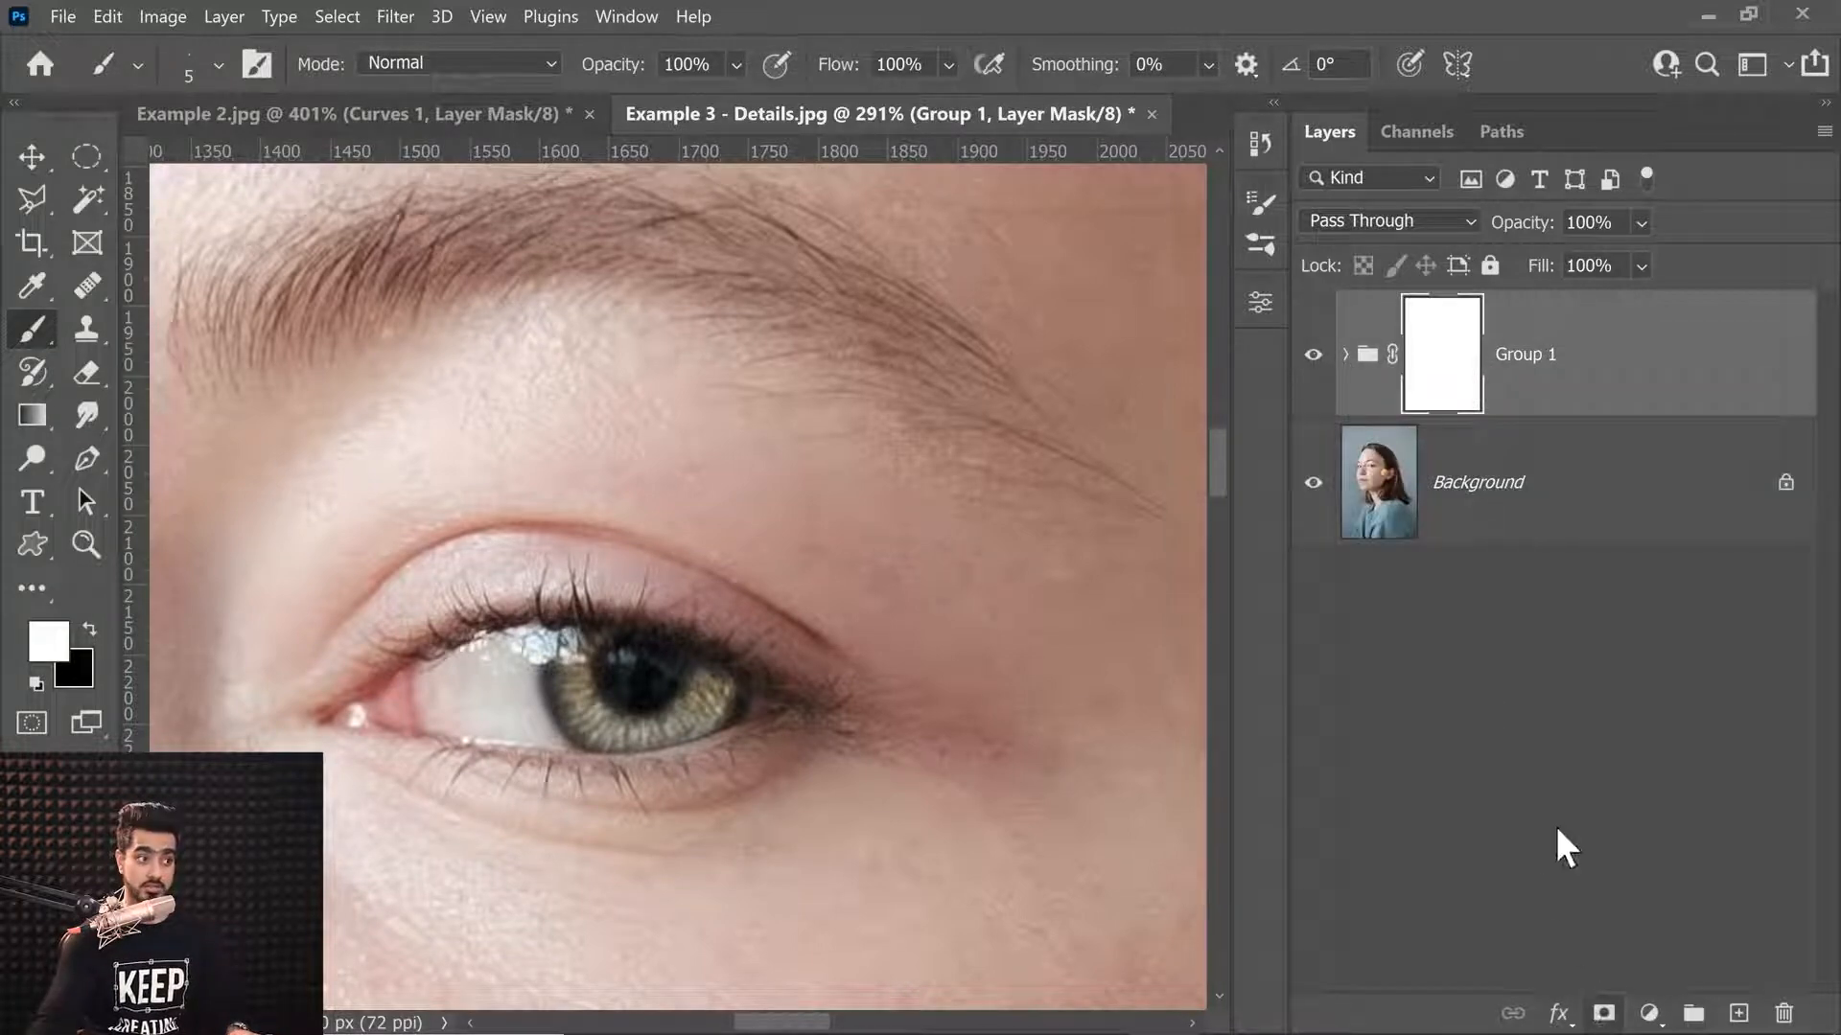
Choose a soft round brush sized to 126 px and set its flow to 10%.
click(220, 71)
click(473, 382)
drag(943, 352, 1112, 355)
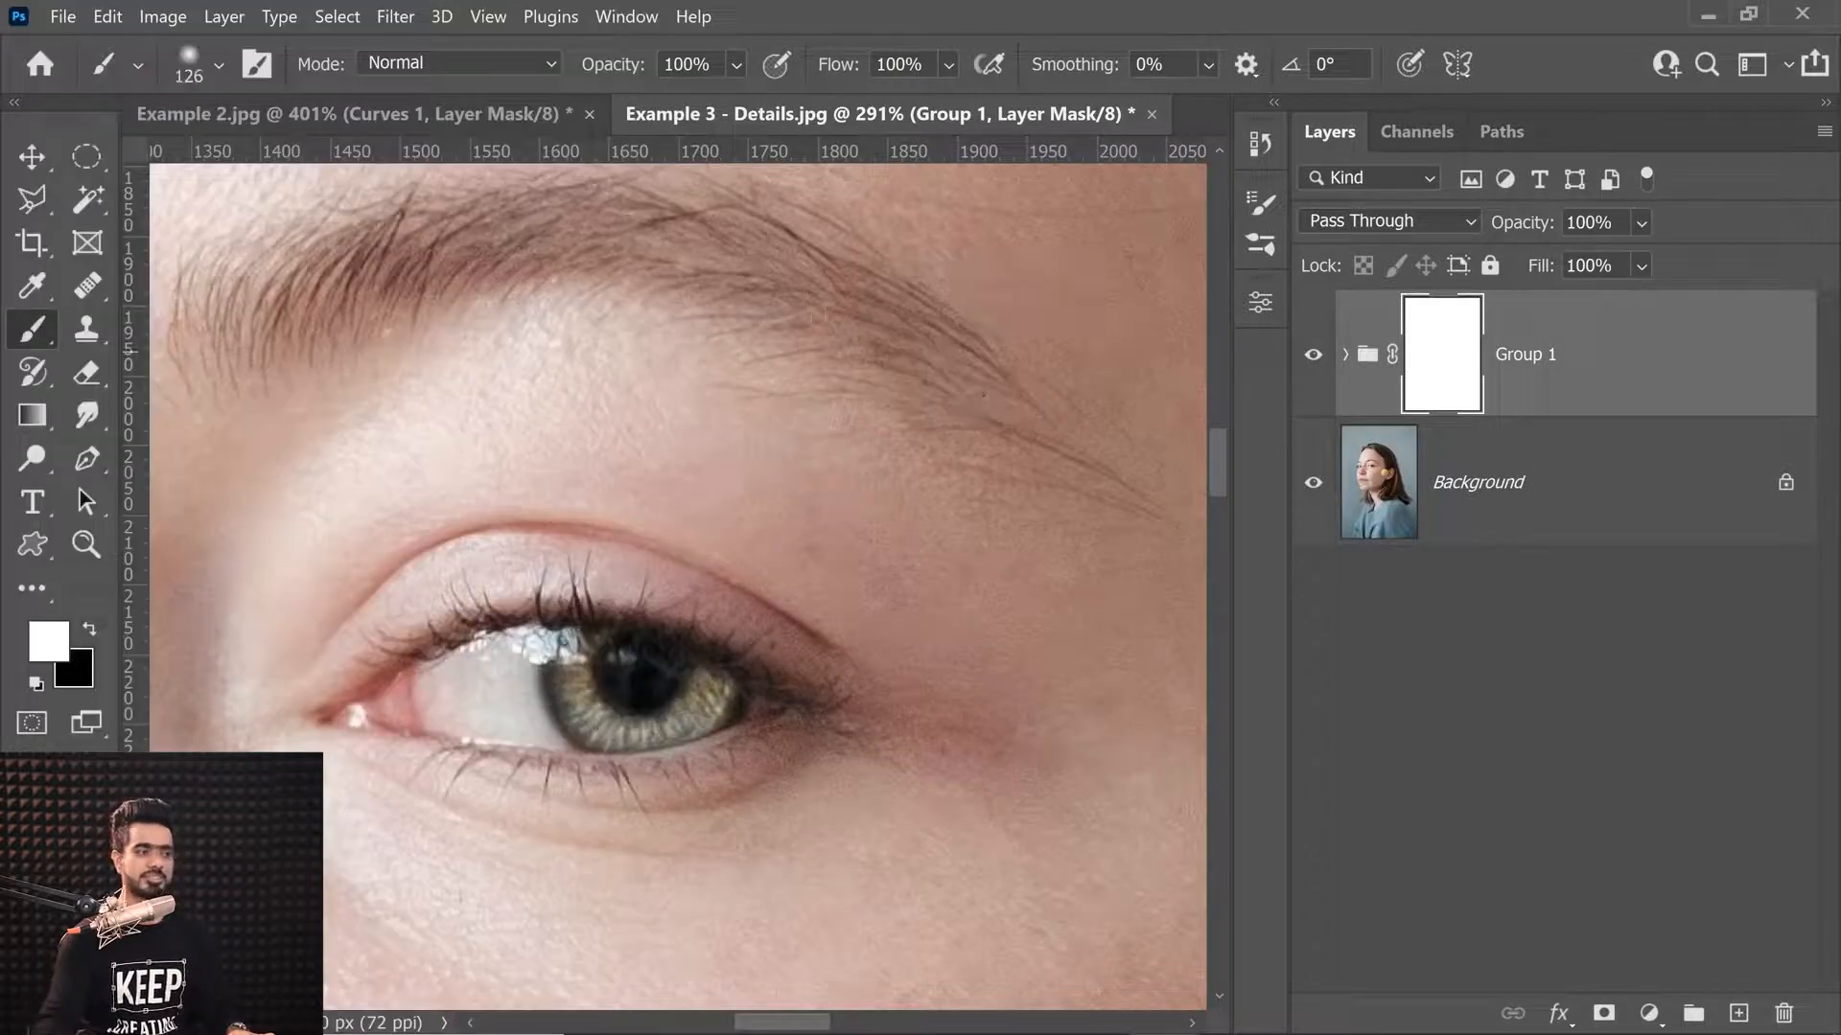
click(898, 63)
text(10)
key(Return)
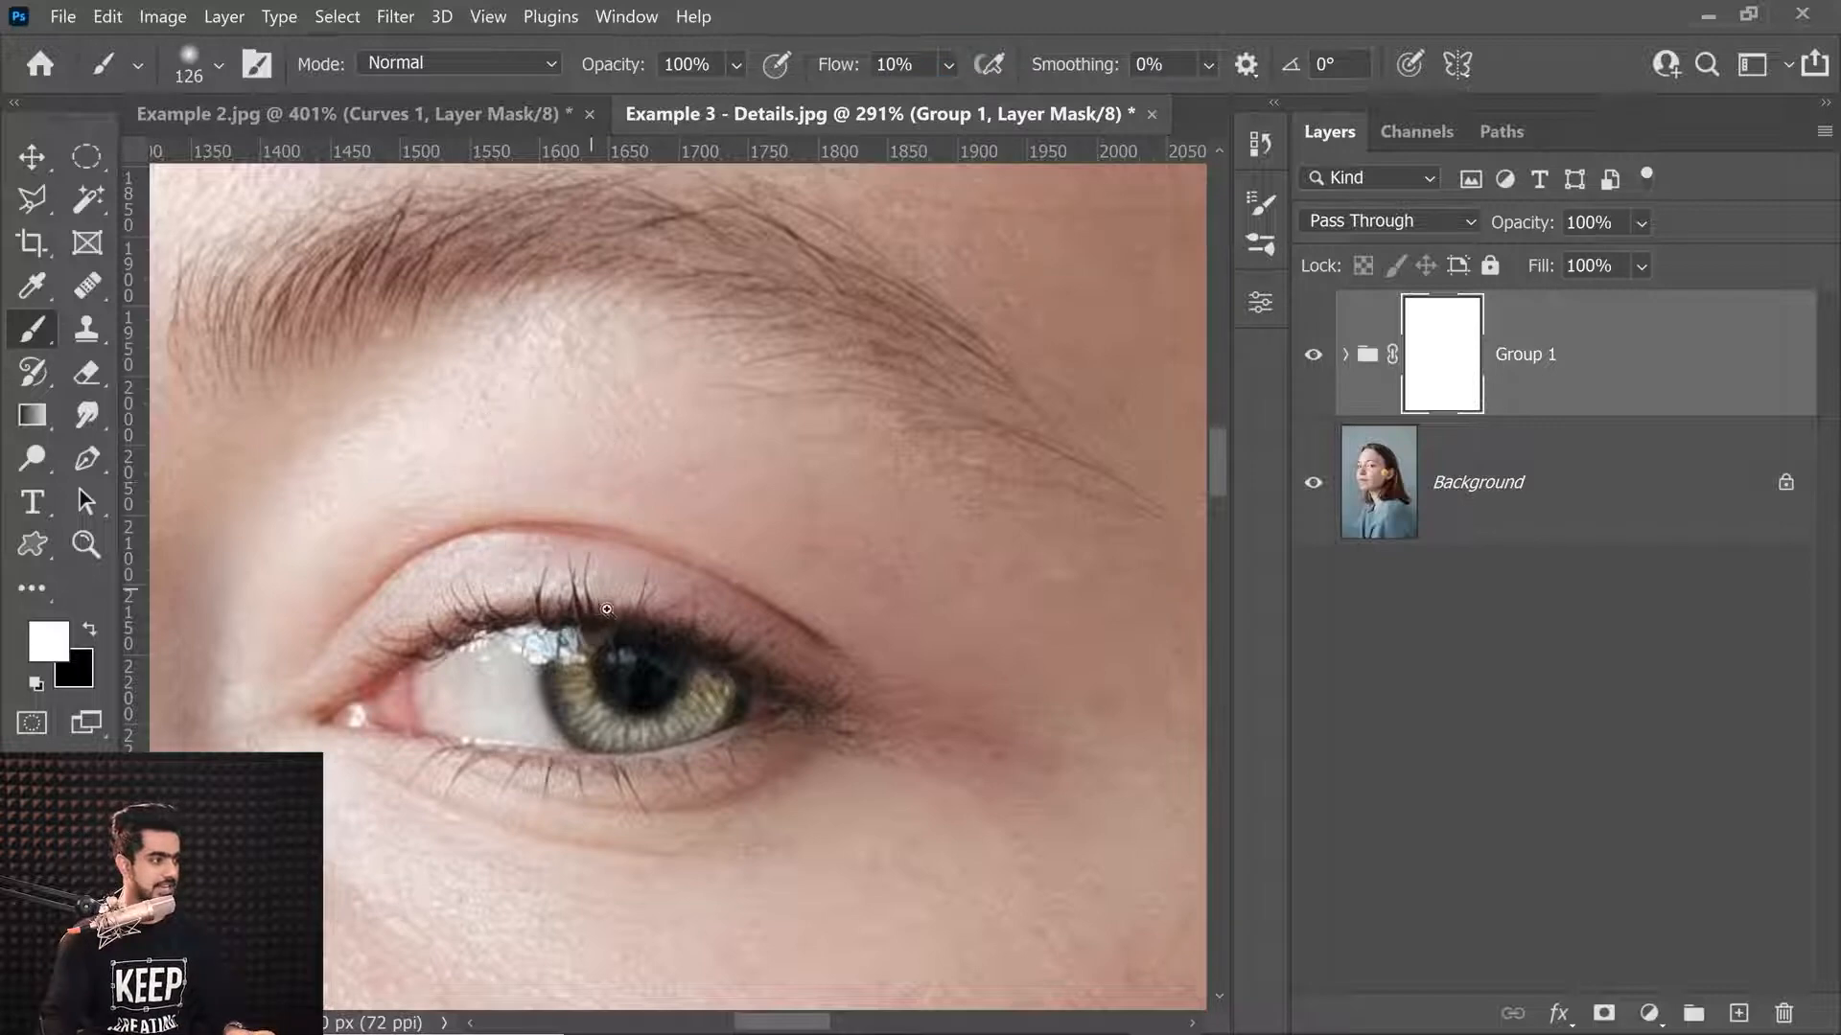
Paint black on the Group 1 mask with a 100 px soft brush over the nearer iris to soften the glow.
drag(599, 609, 610, 621)
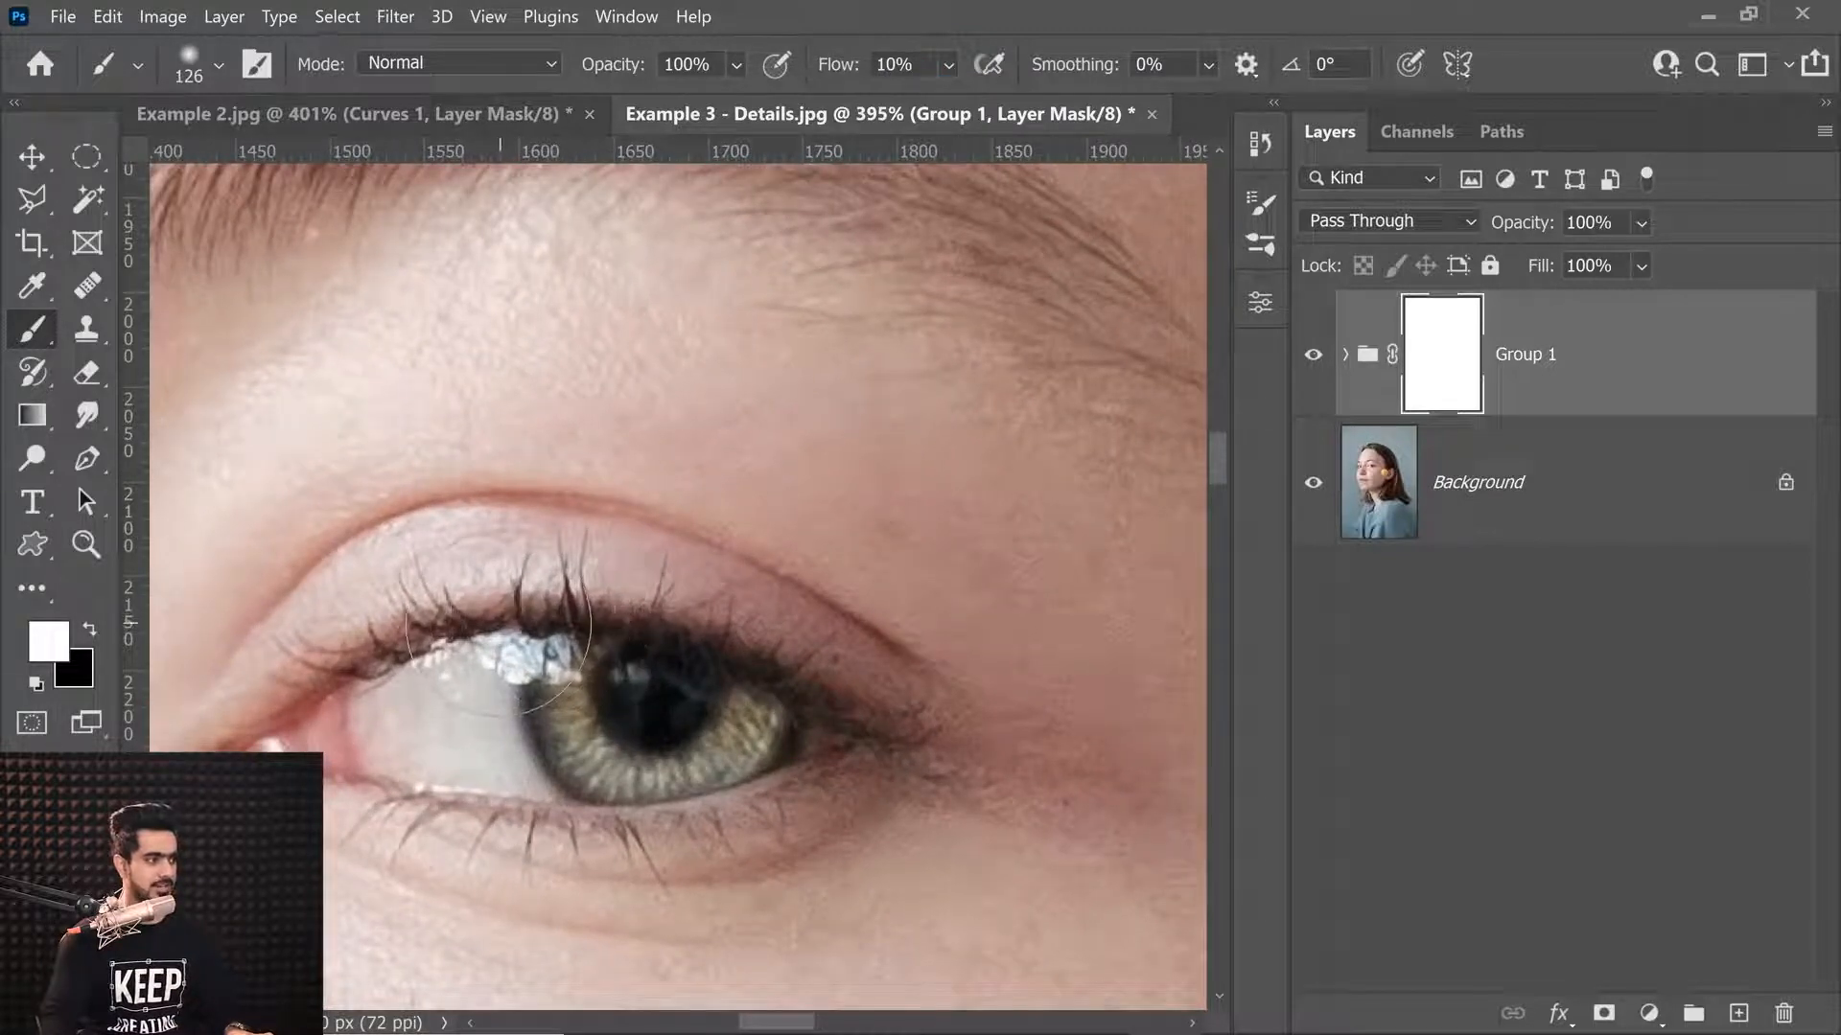
drag(760, 452, 784, 464)
key(x)
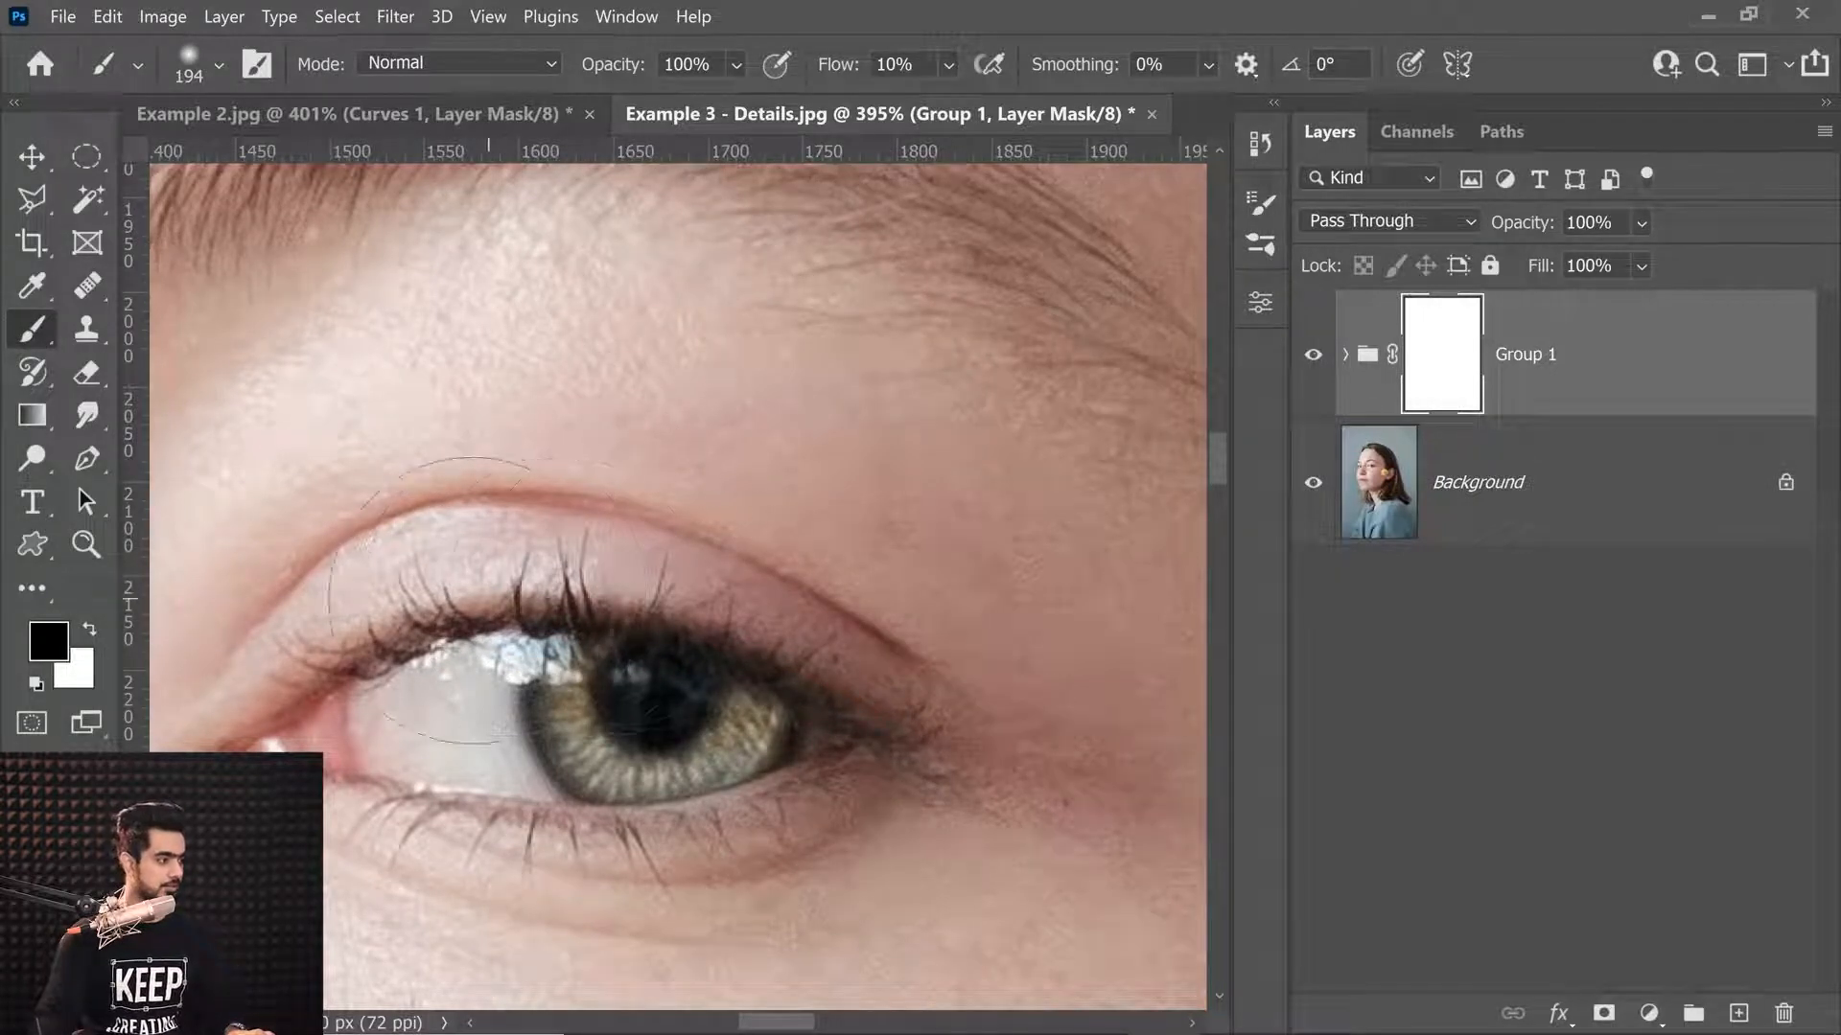
key([)
key([)
key([)
key([)
drag(702, 698, 751, 737)
Compare the eyes with Group 1 hidden and shown, and with its mask disabled and enabled.
scroll(758, 733, down, 3)
scroll(757, 734, down, 3)
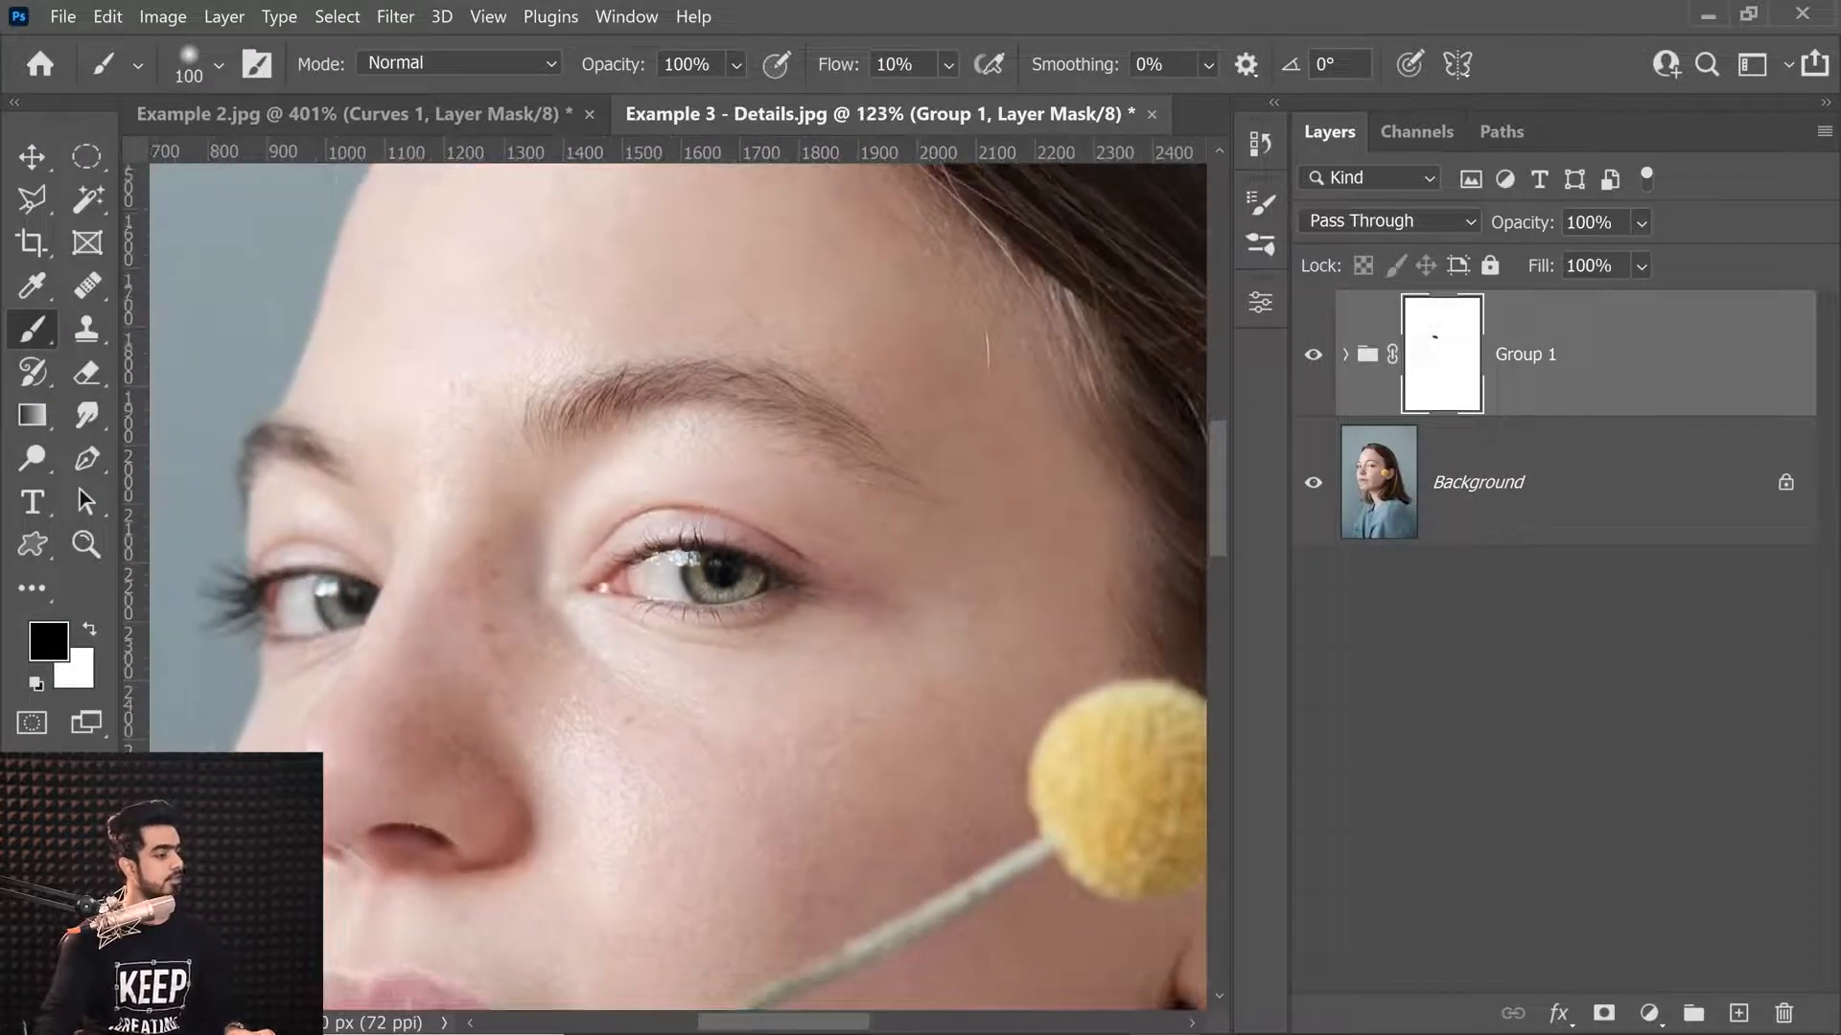
click(1317, 361)
click(1316, 360)
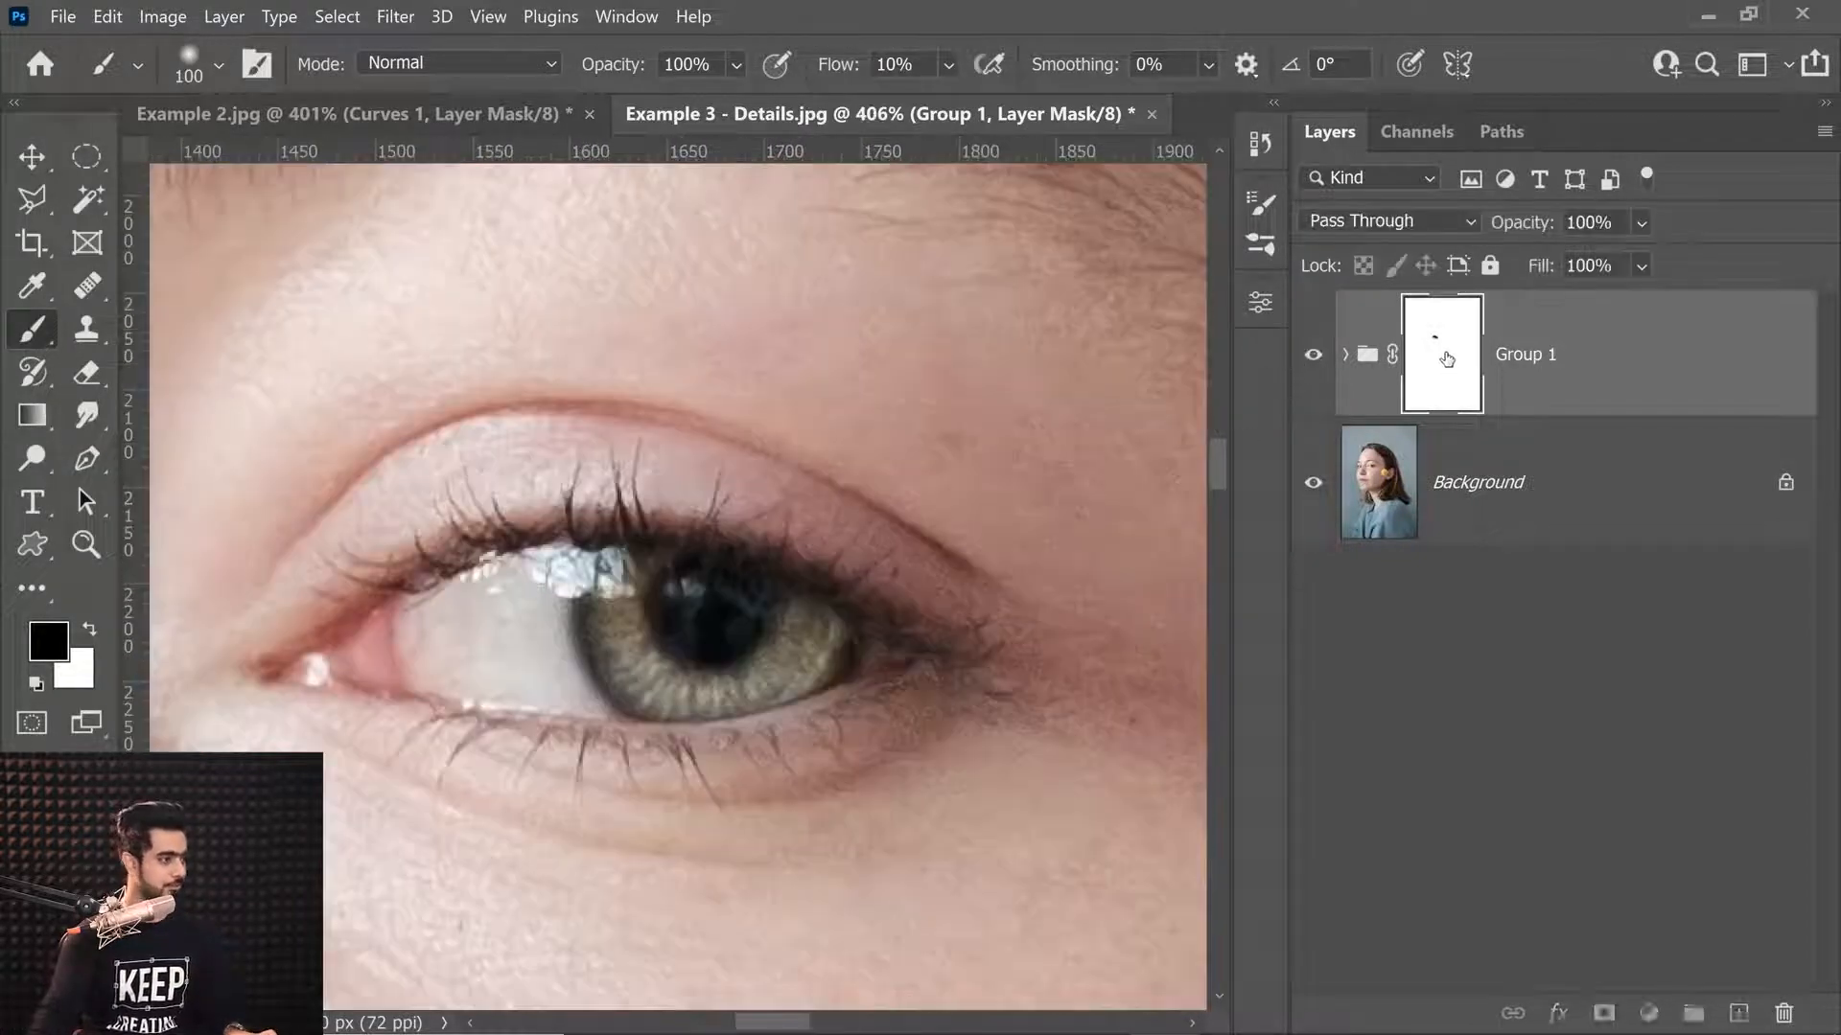
shift+click(1444, 360)
scroll(767, 623, down, 5)
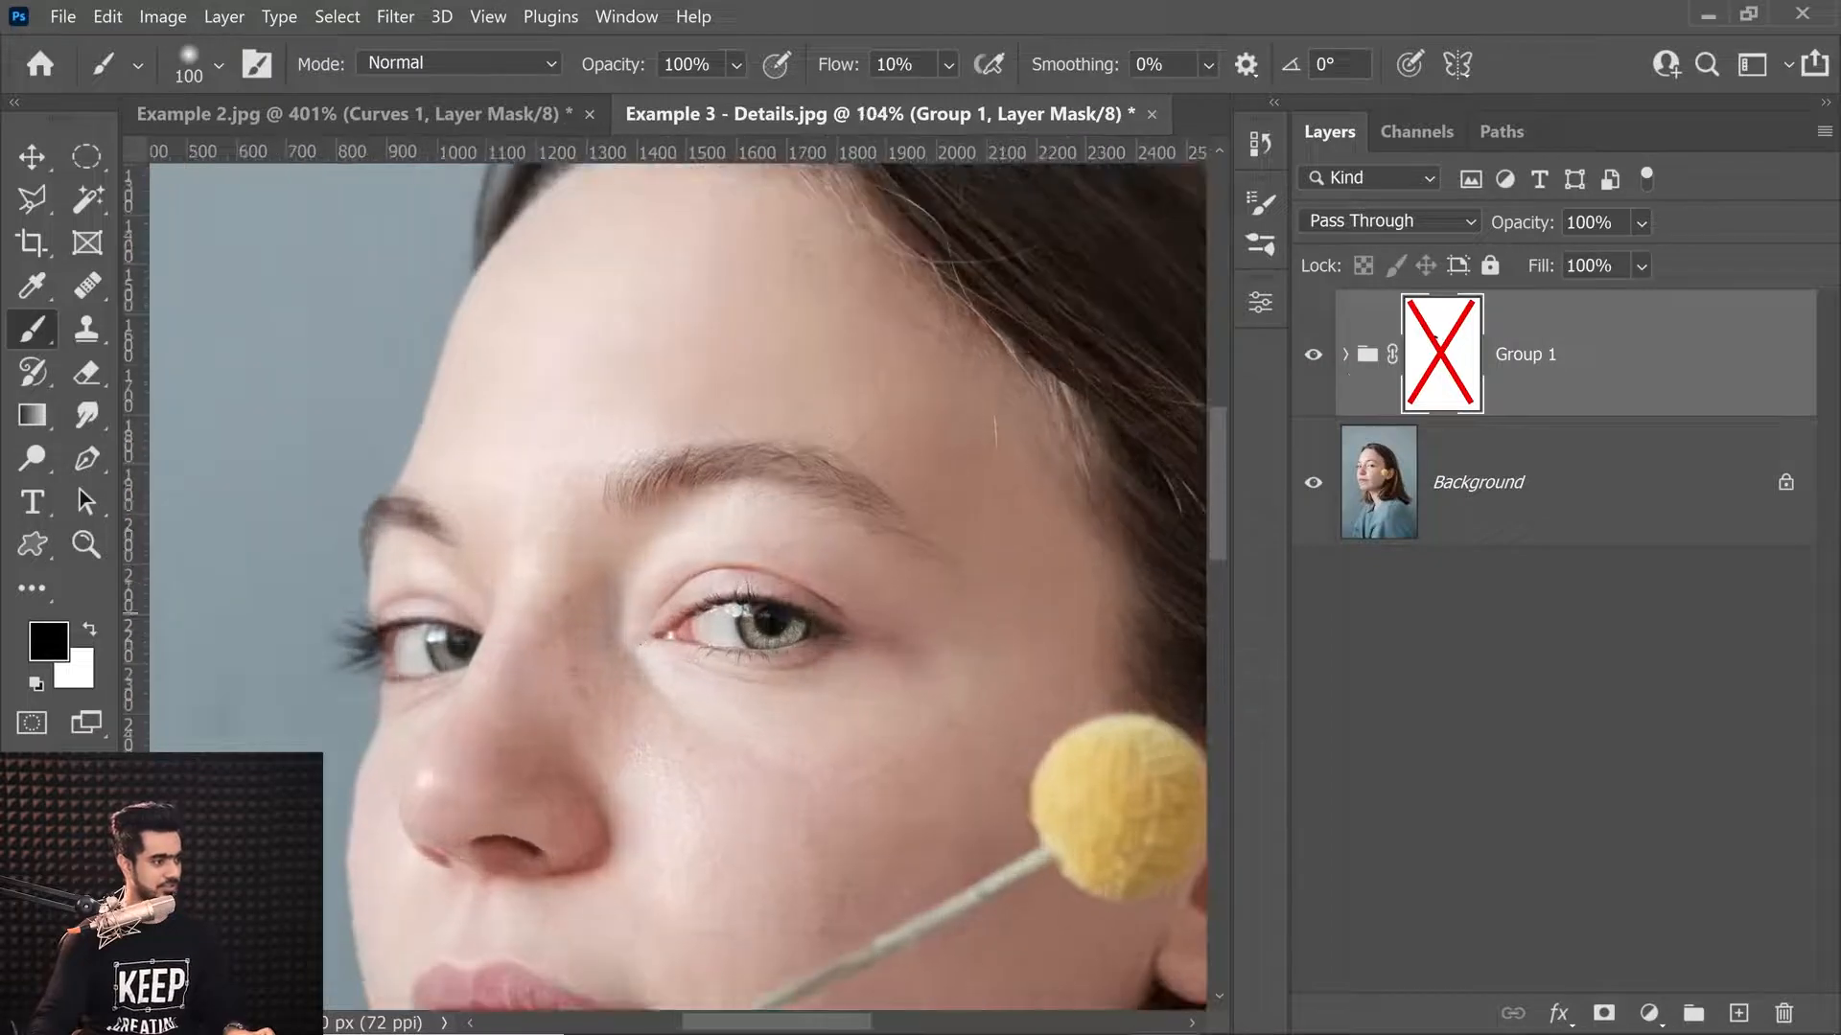
shift+click(1446, 366)
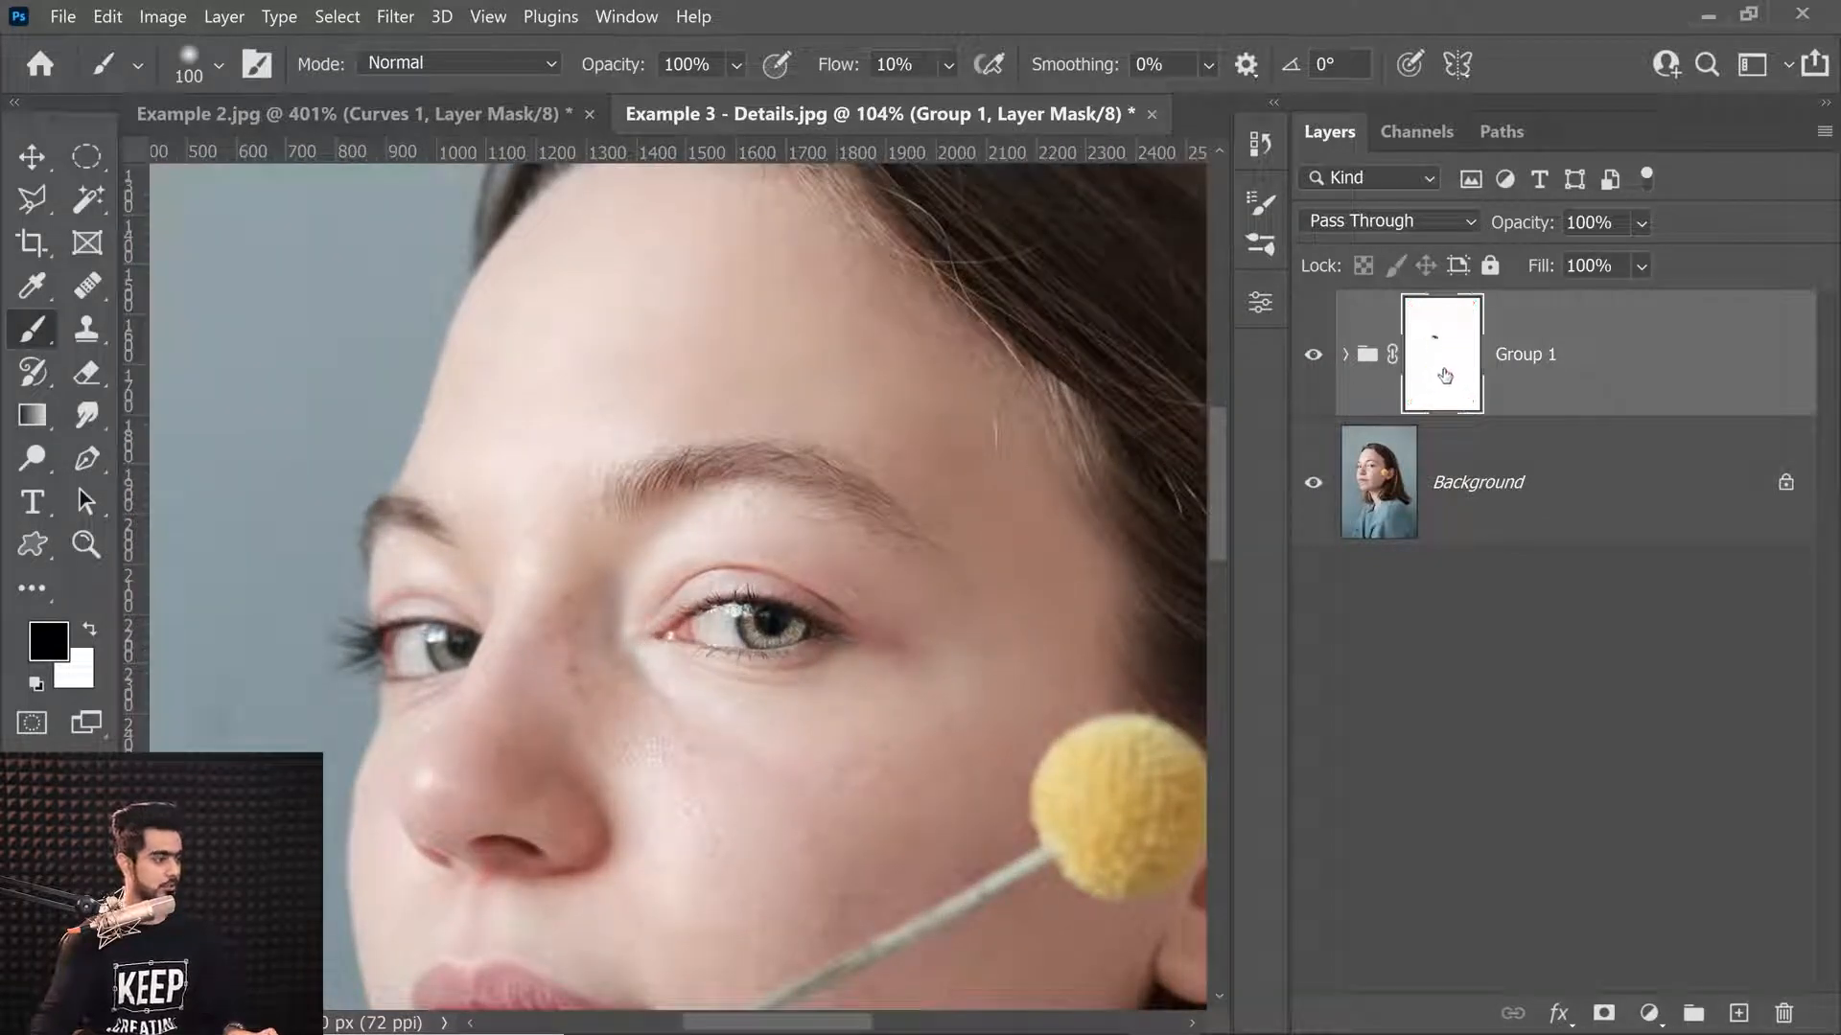
scroll(785, 641, up, 6)
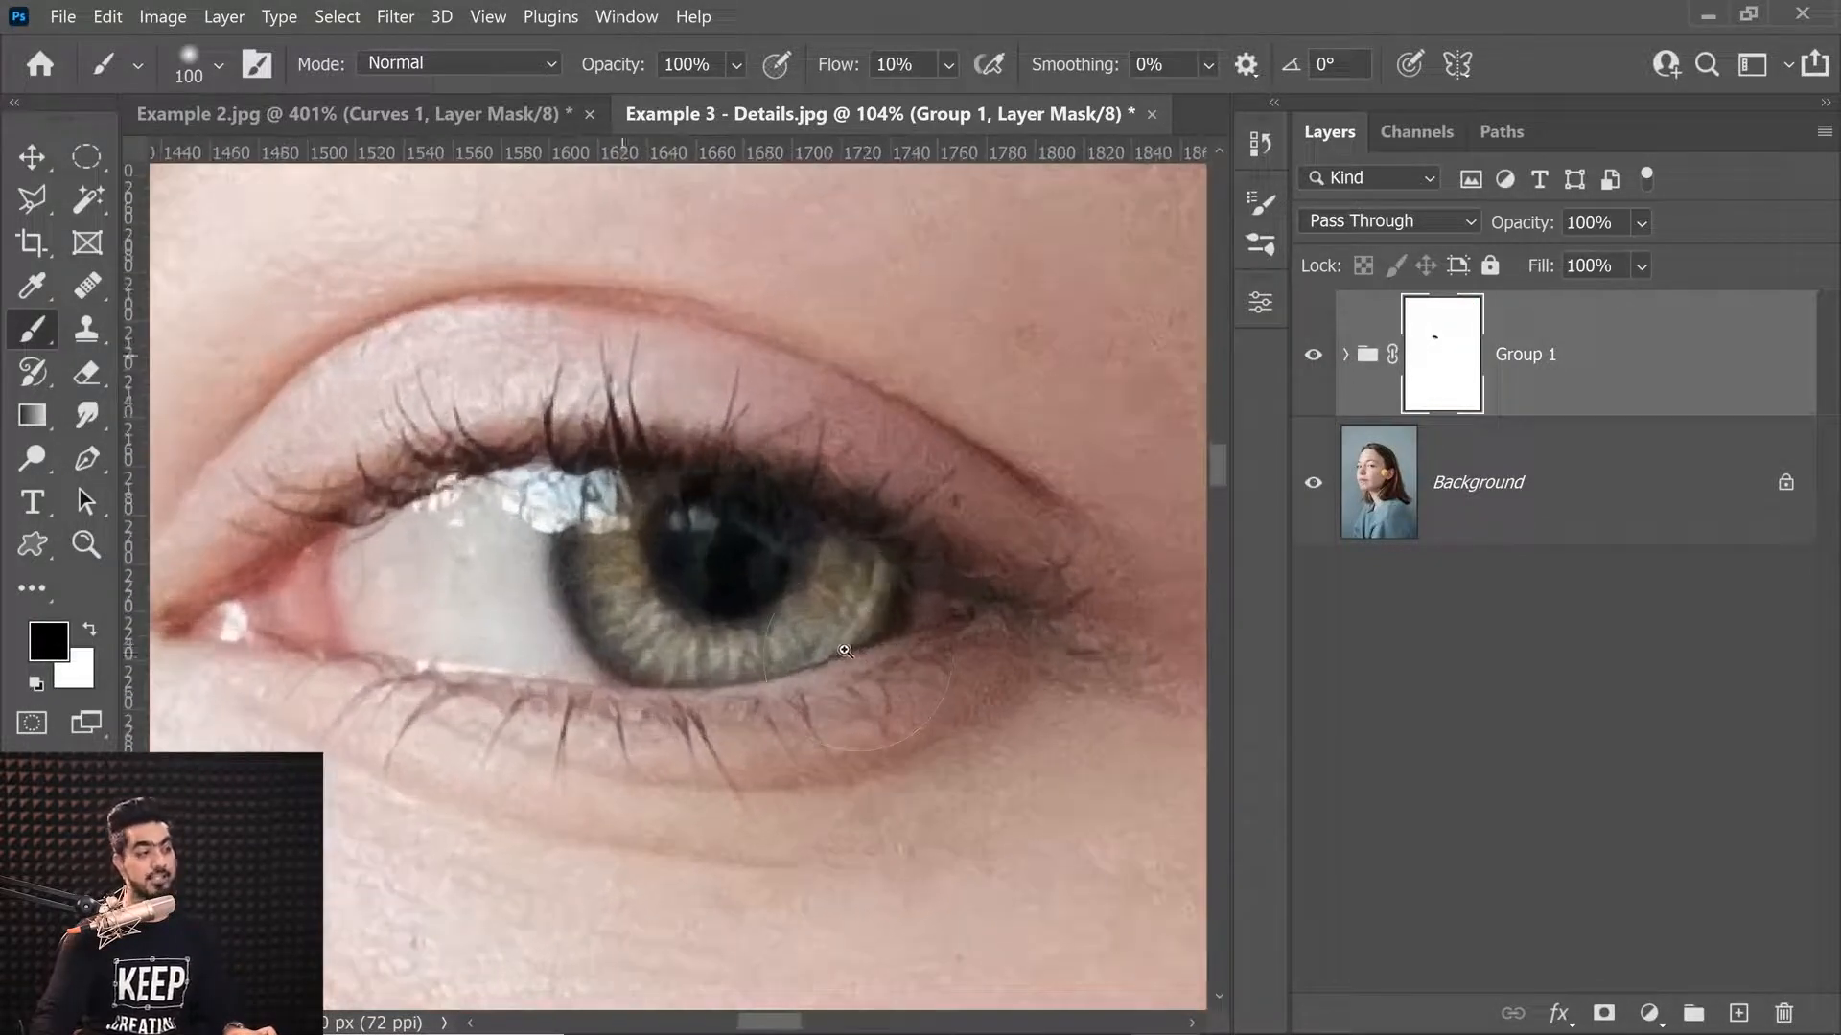
Expand Group 1 and split the Curves 1 Blend If black slider for the underlying layer to 0 / 94.
click(1368, 355)
key(x)
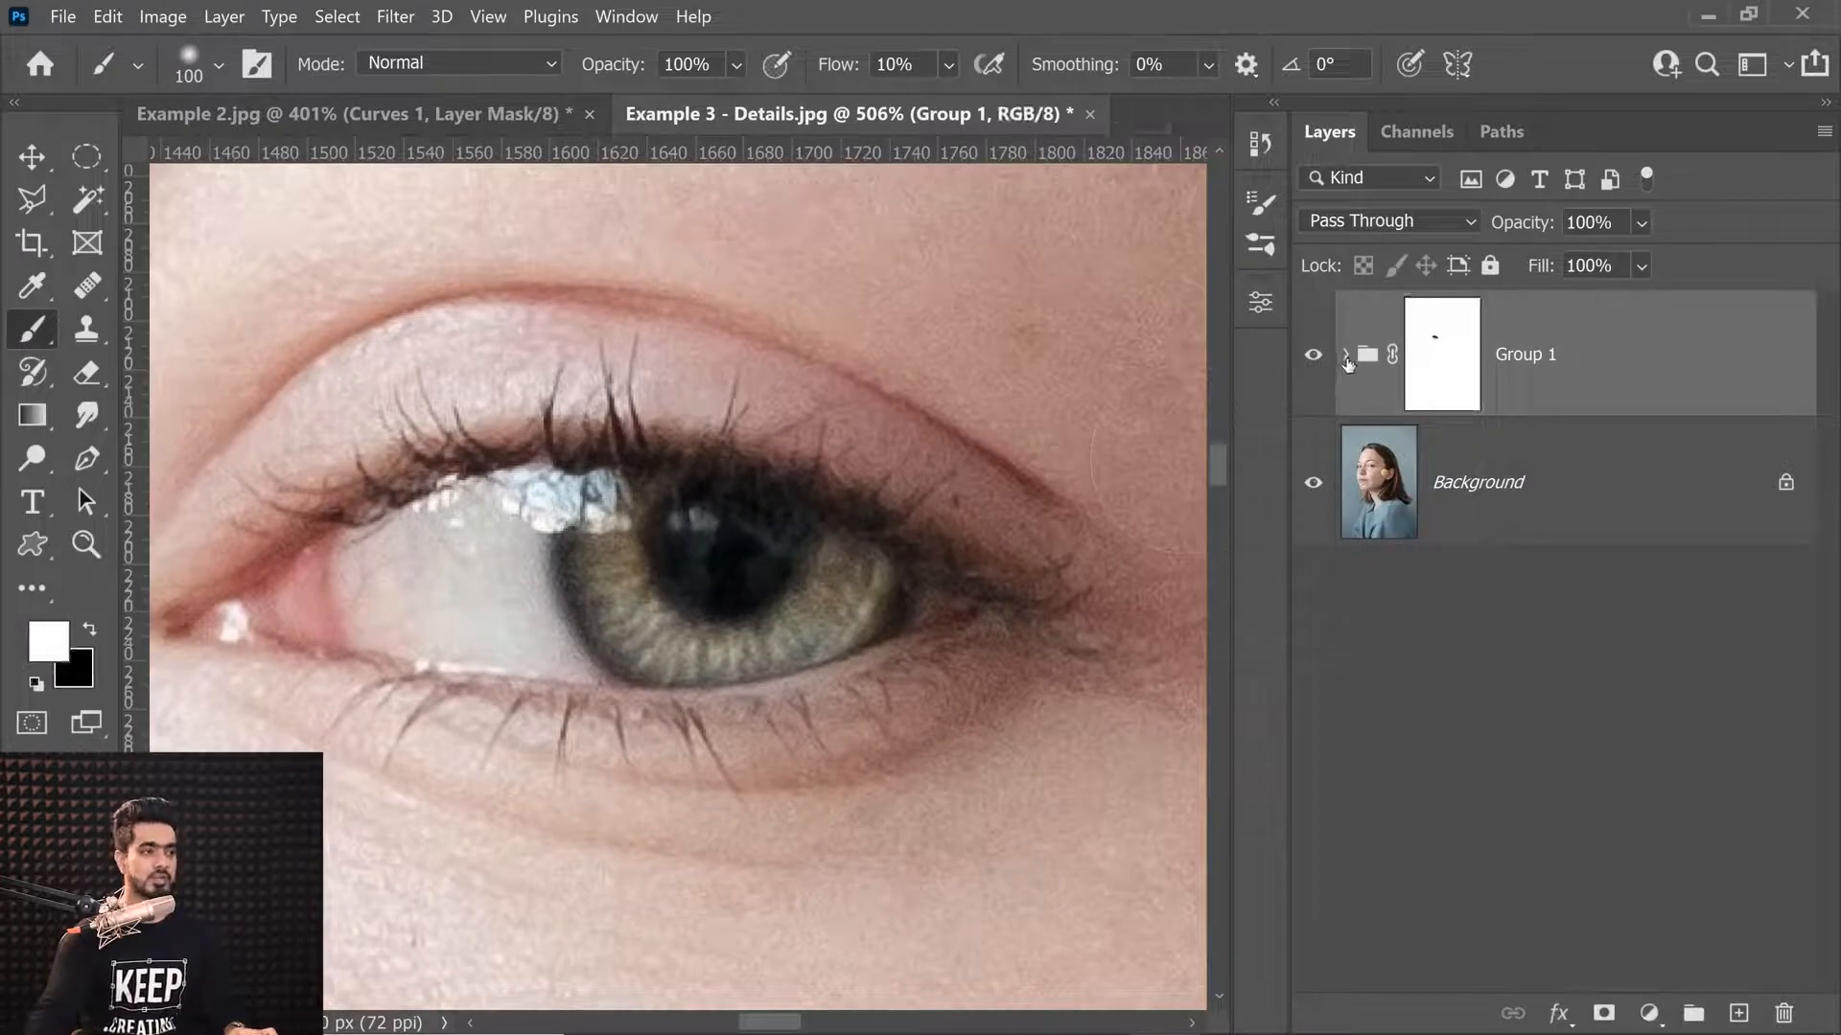
click(1348, 355)
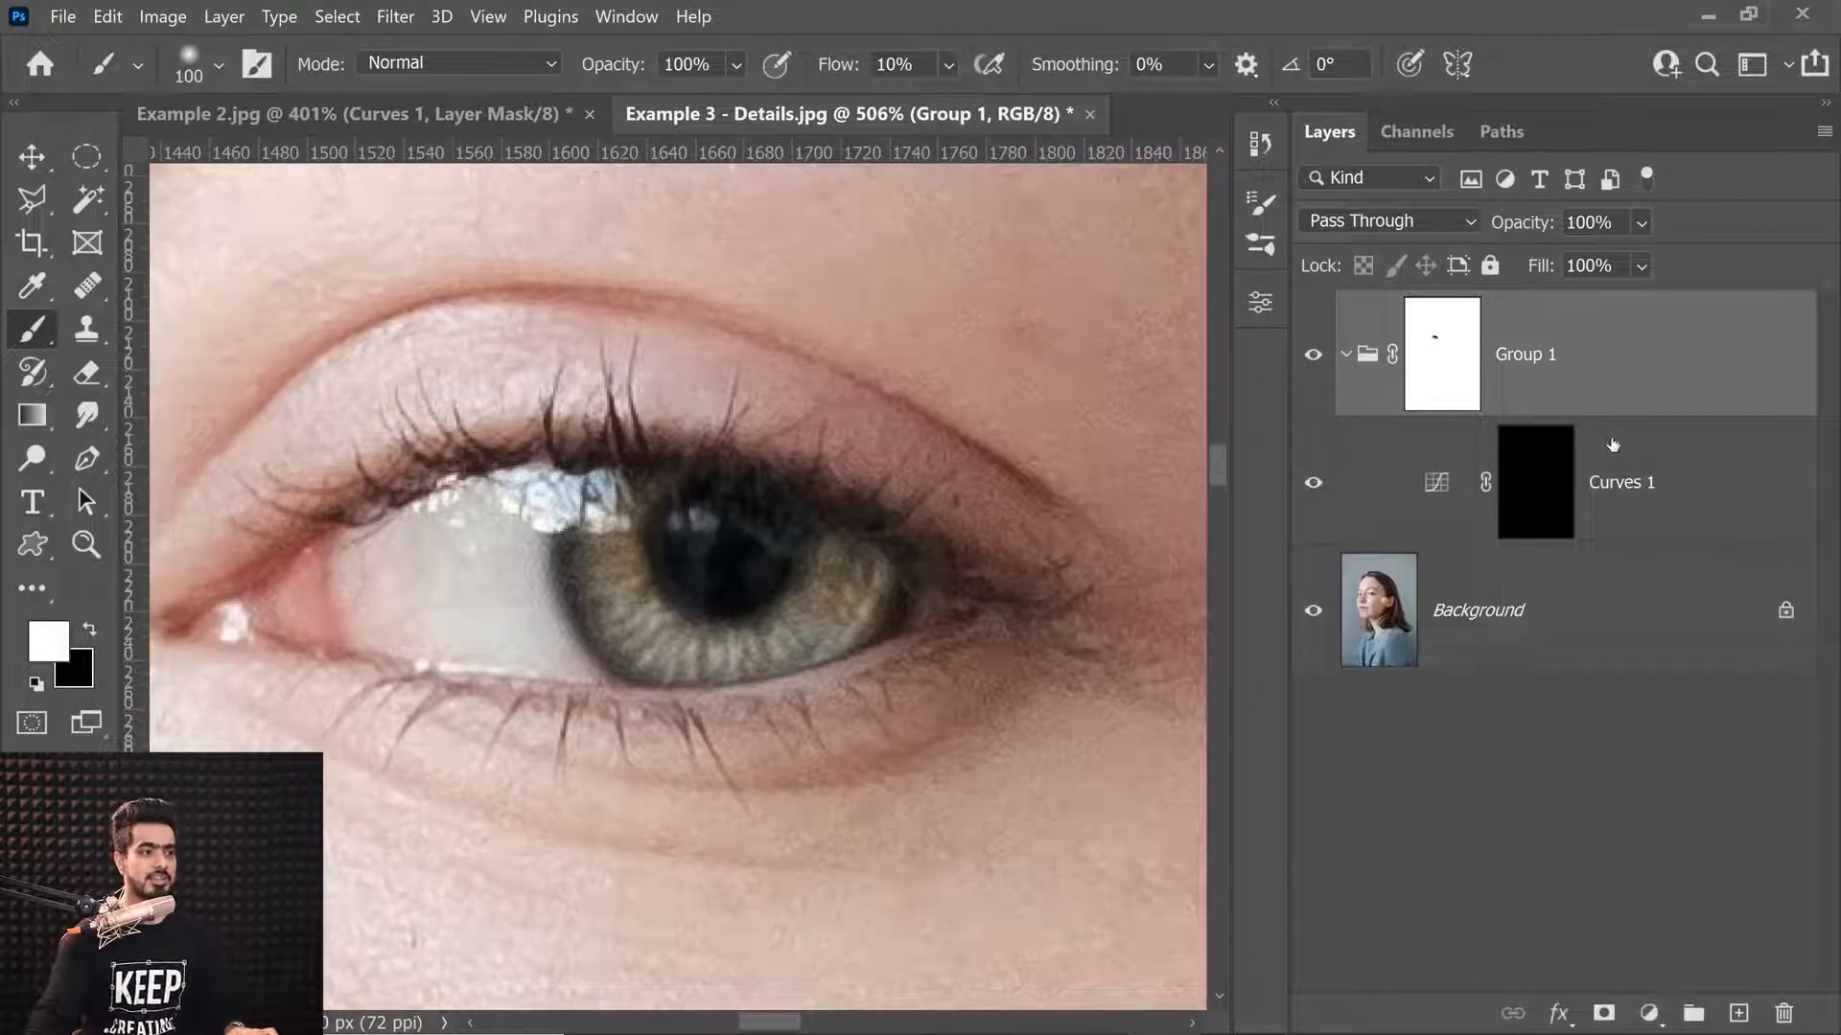
click(1750, 482)
double_click(1691, 484)
drag(1158, 175, 1487, 212)
drag(1378, 837, 1513, 840)
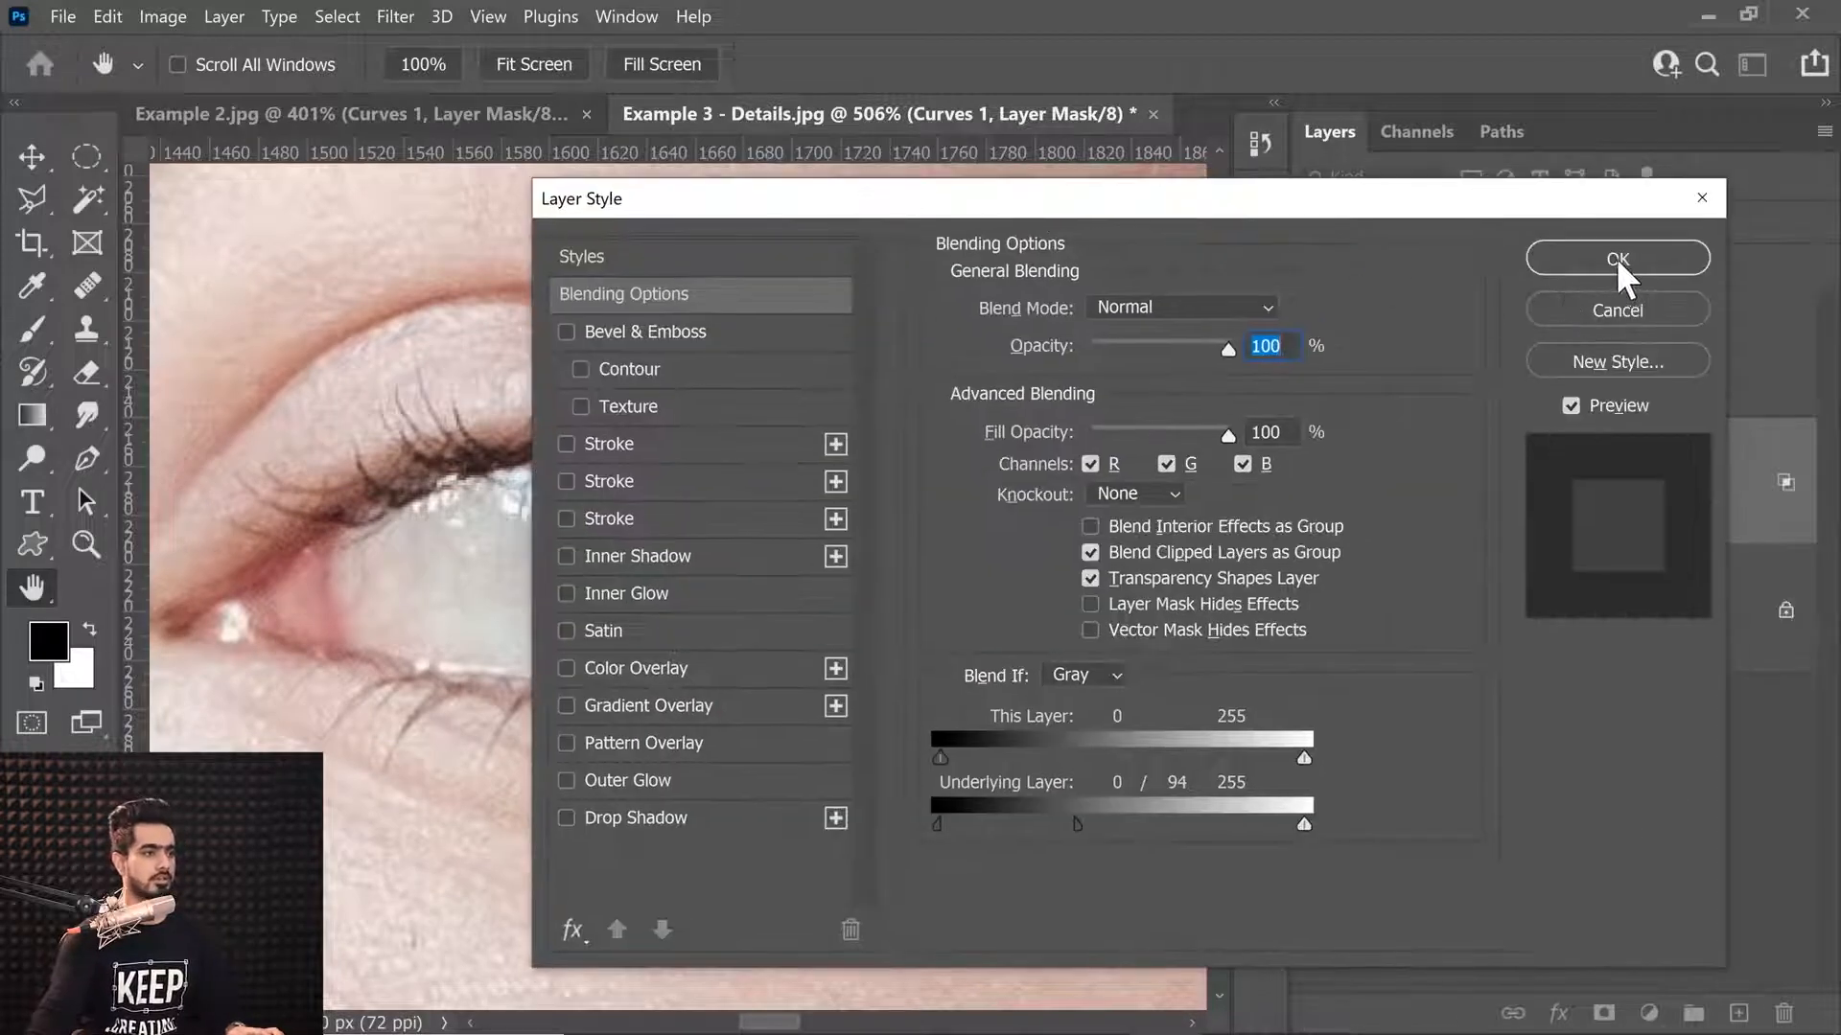
click(1608, 254)
Collapse Group 1 and add a new Curves adjustment layer above it.
drag(890, 562, 1093, 622)
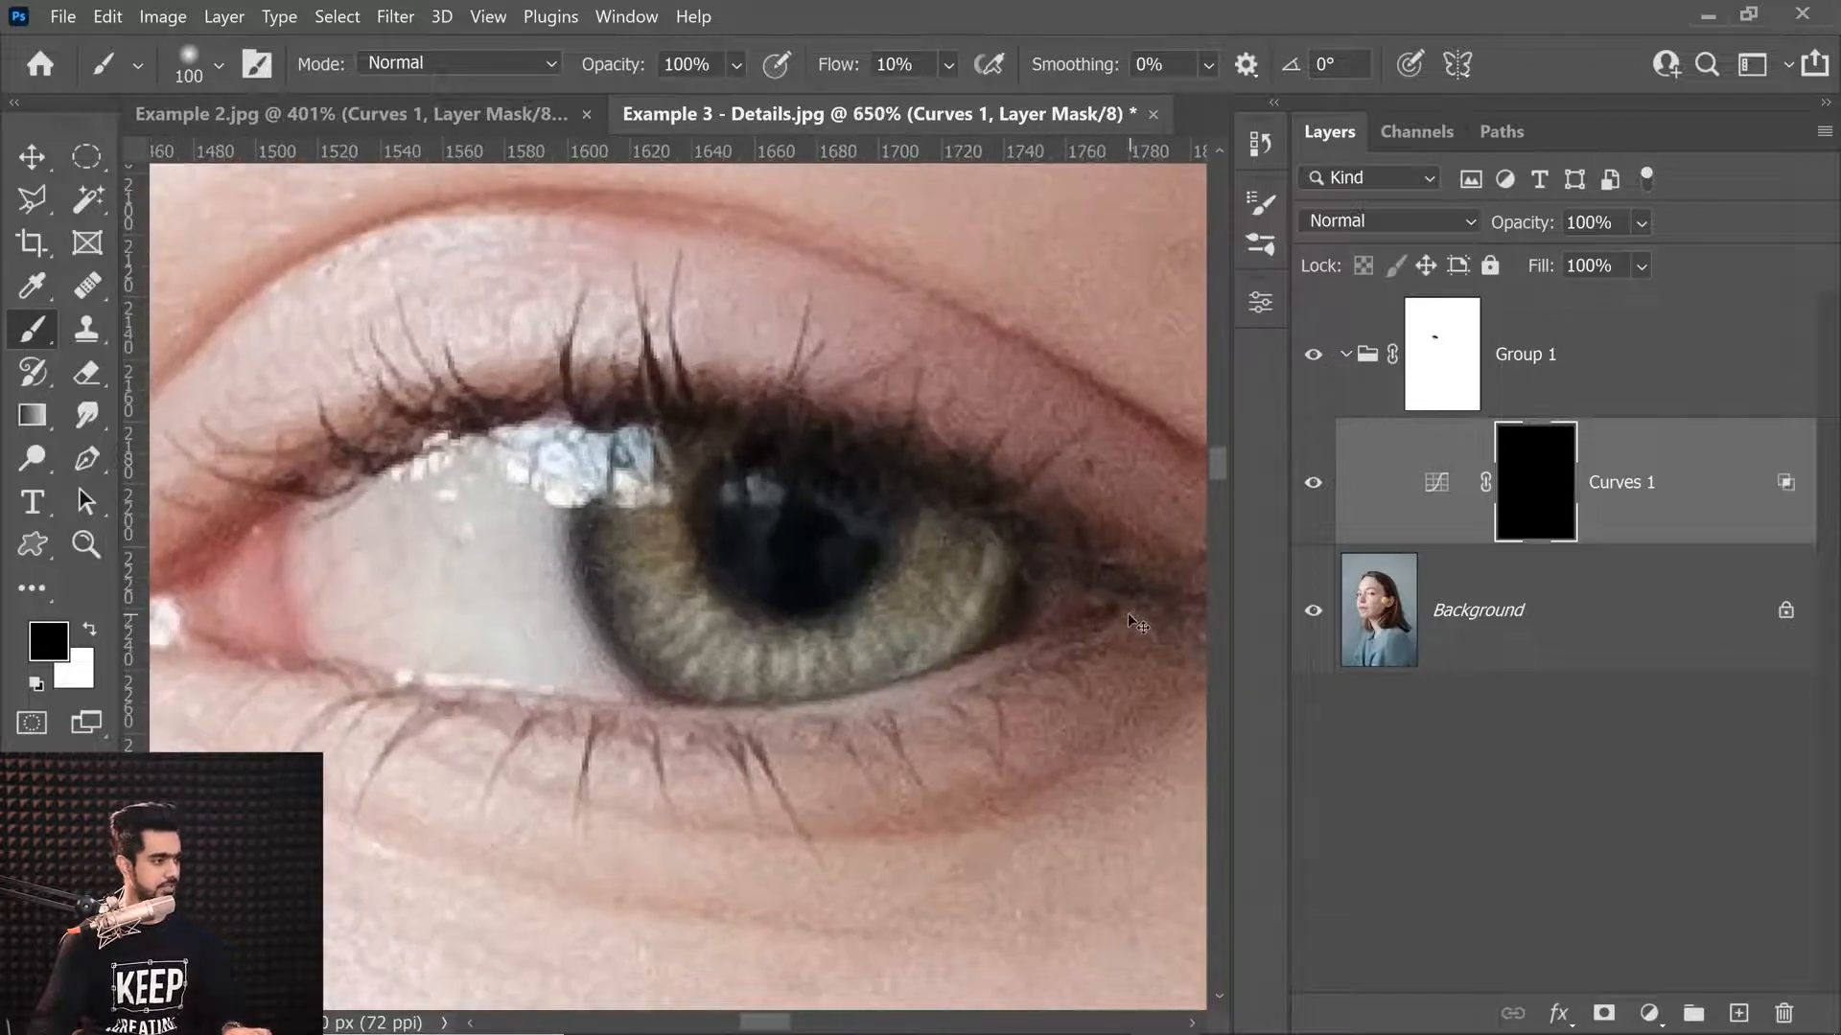
drag(947, 595, 811, 613)
key(x)
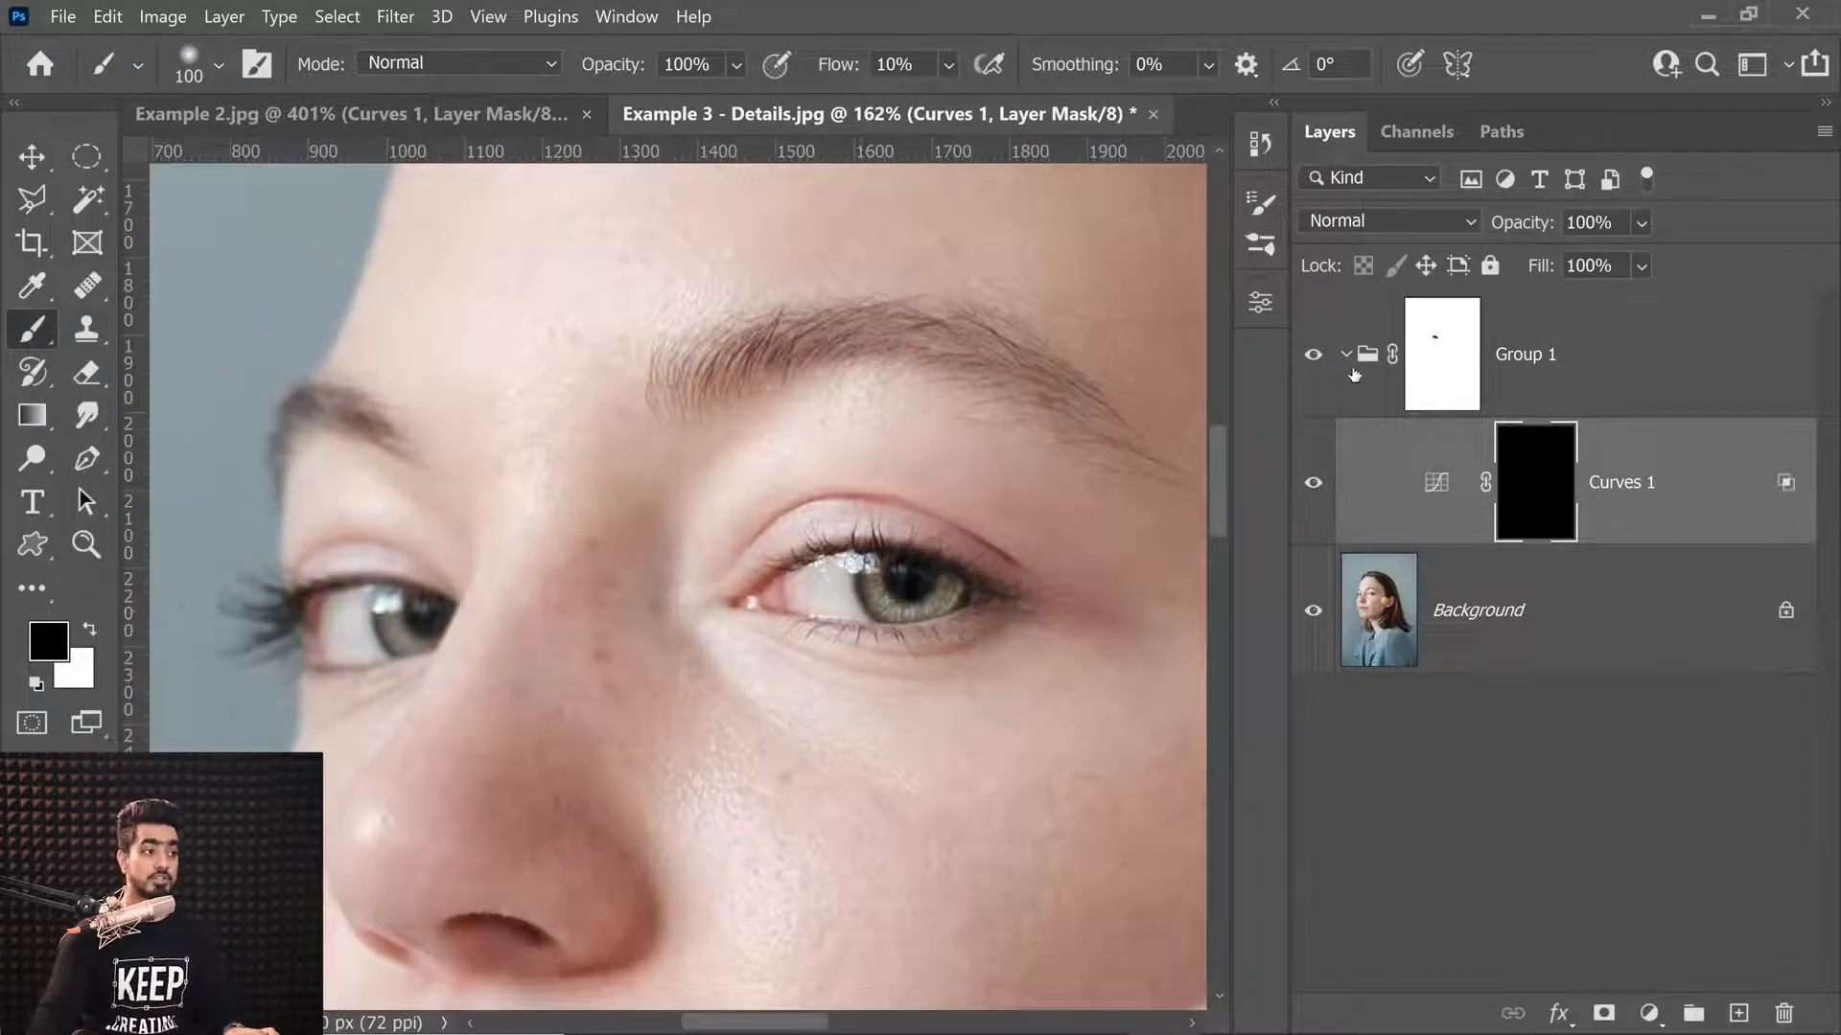
click(1351, 367)
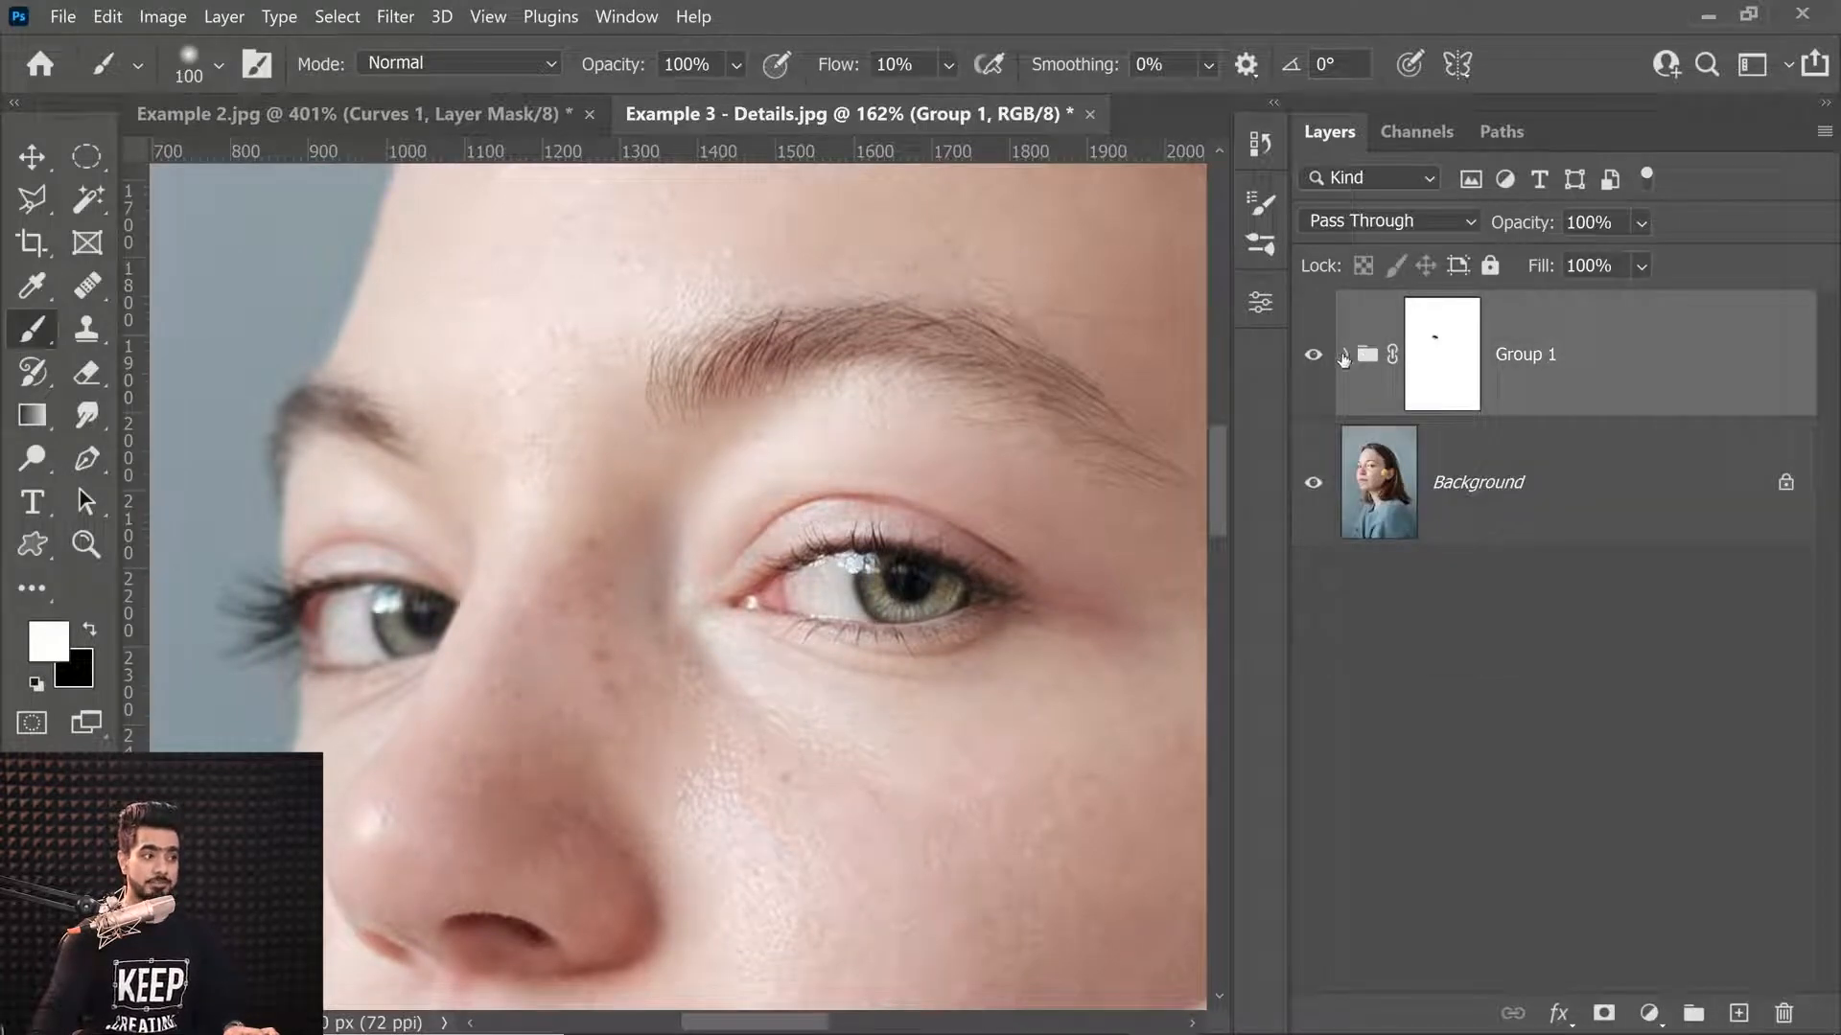
click(1648, 1013)
click(1596, 668)
key(x)
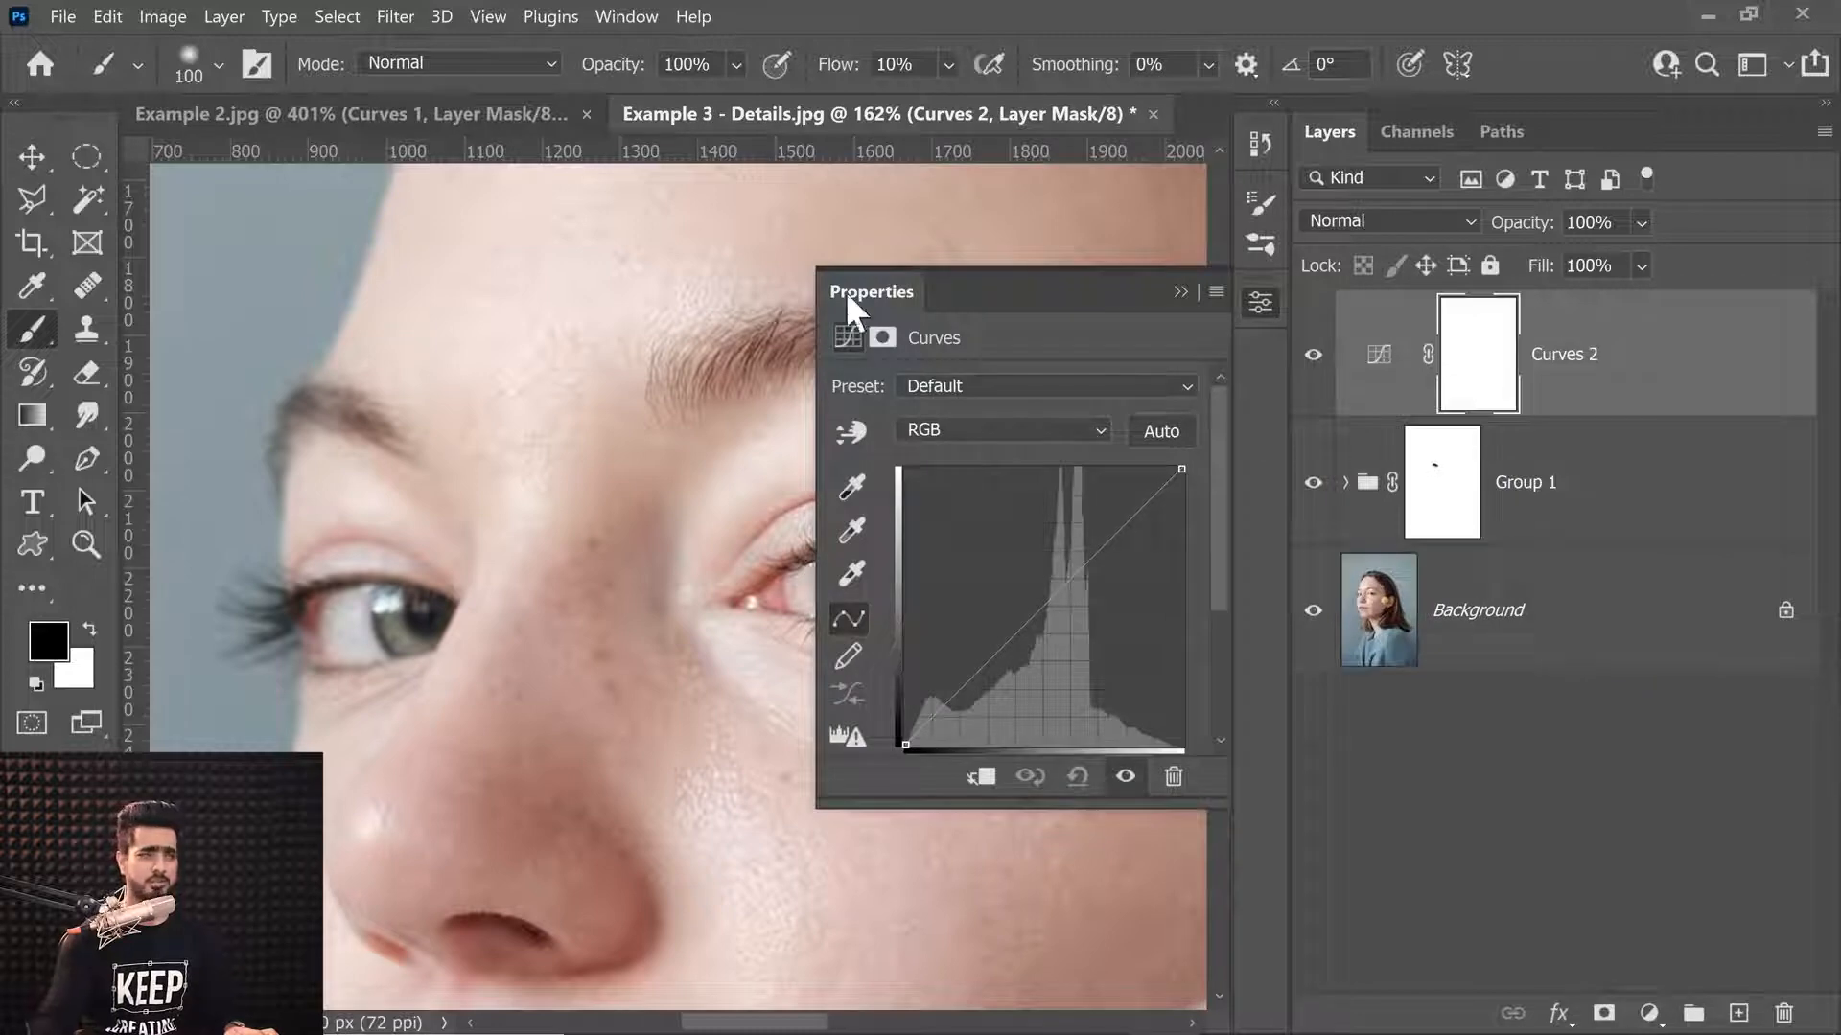
Pull the RGB curve of Curves 2 down to darken the image and invert its mask to black.
drag(732, 571, 443, 548)
drag(1042, 604, 1083, 651)
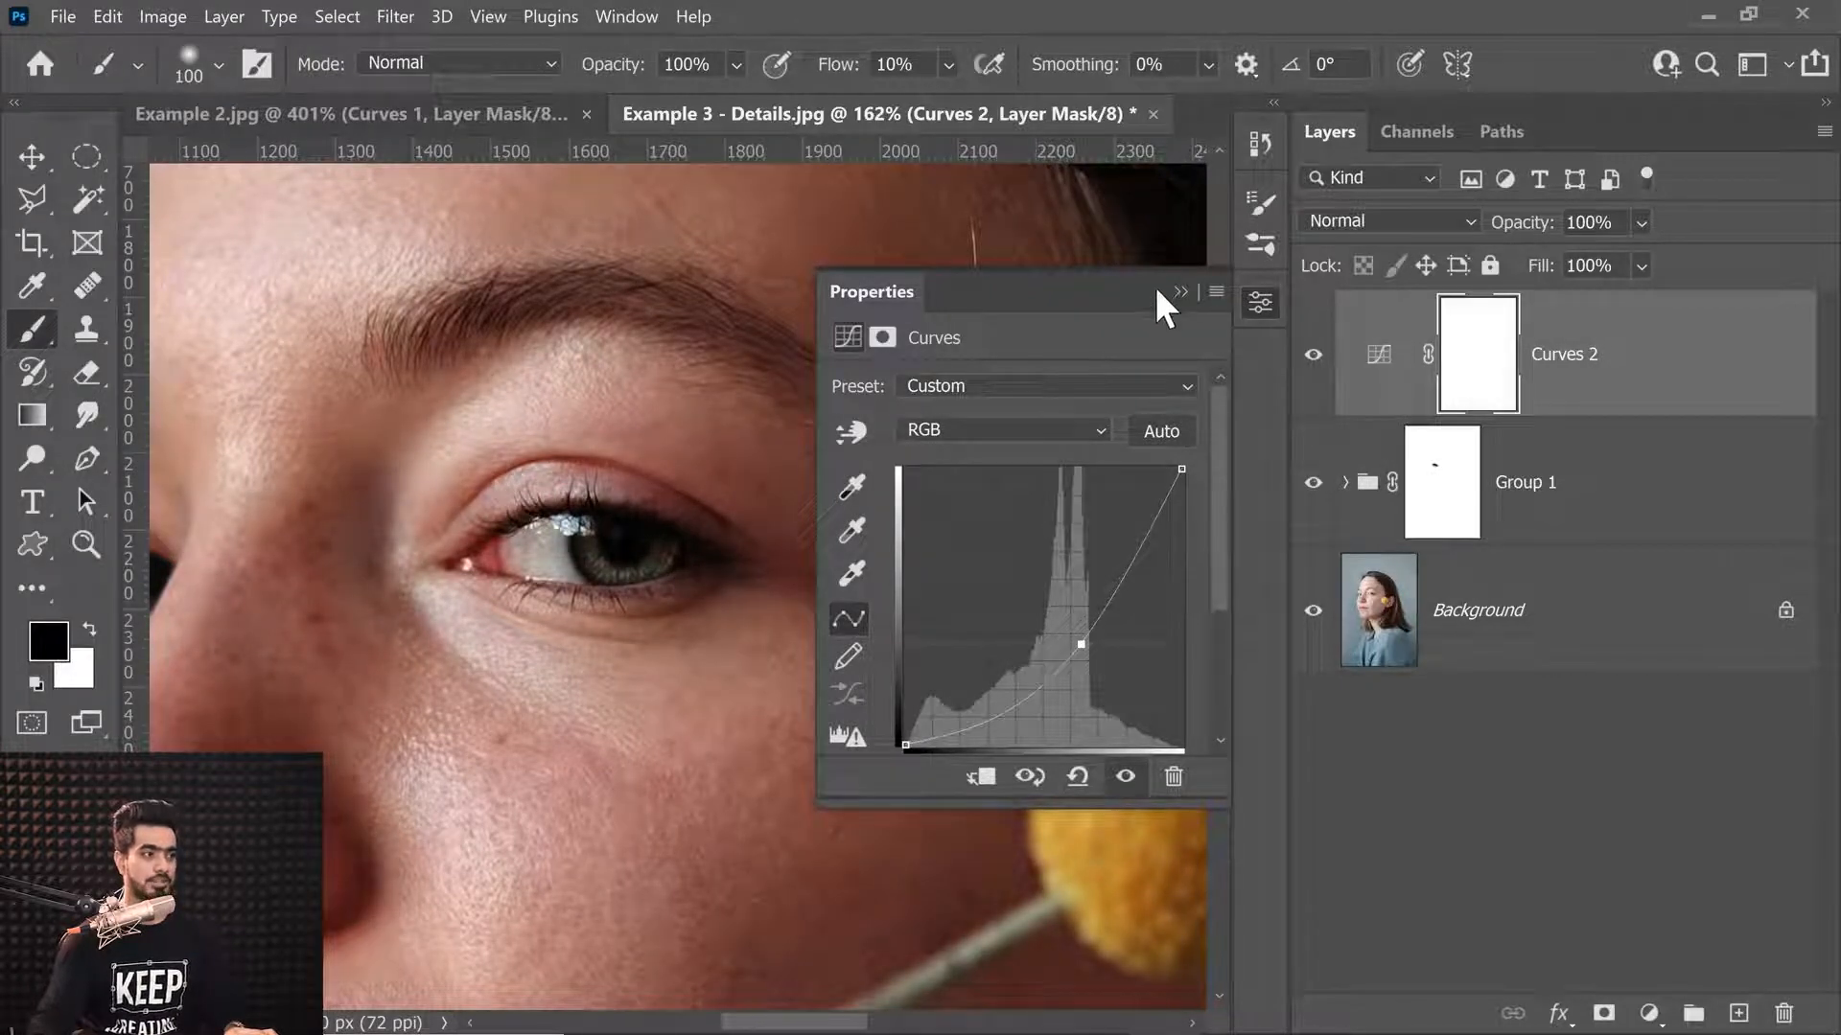
click(1180, 291)
key(ctrl+i)
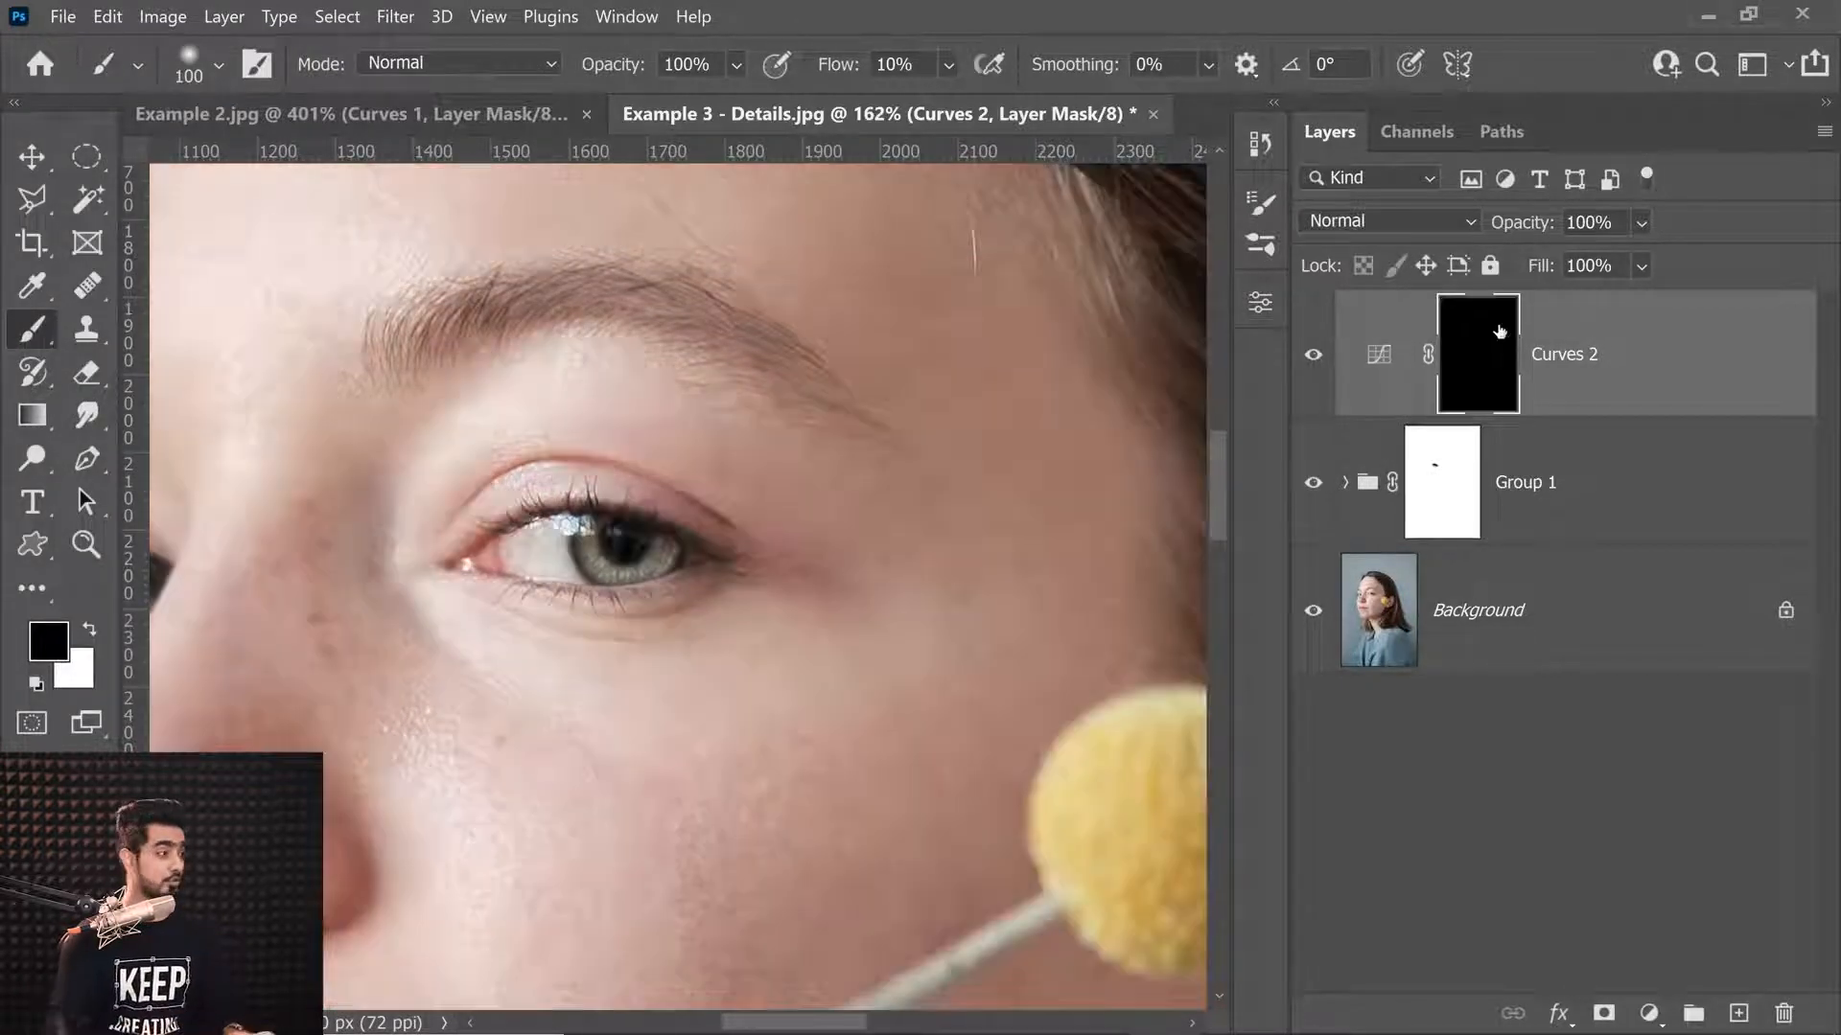
Paint thin white radial strokes on the Curves 2 mask with a 4 px brush to darken gaps between the nearer iris's fibres.
scroll(606, 535, up, 5)
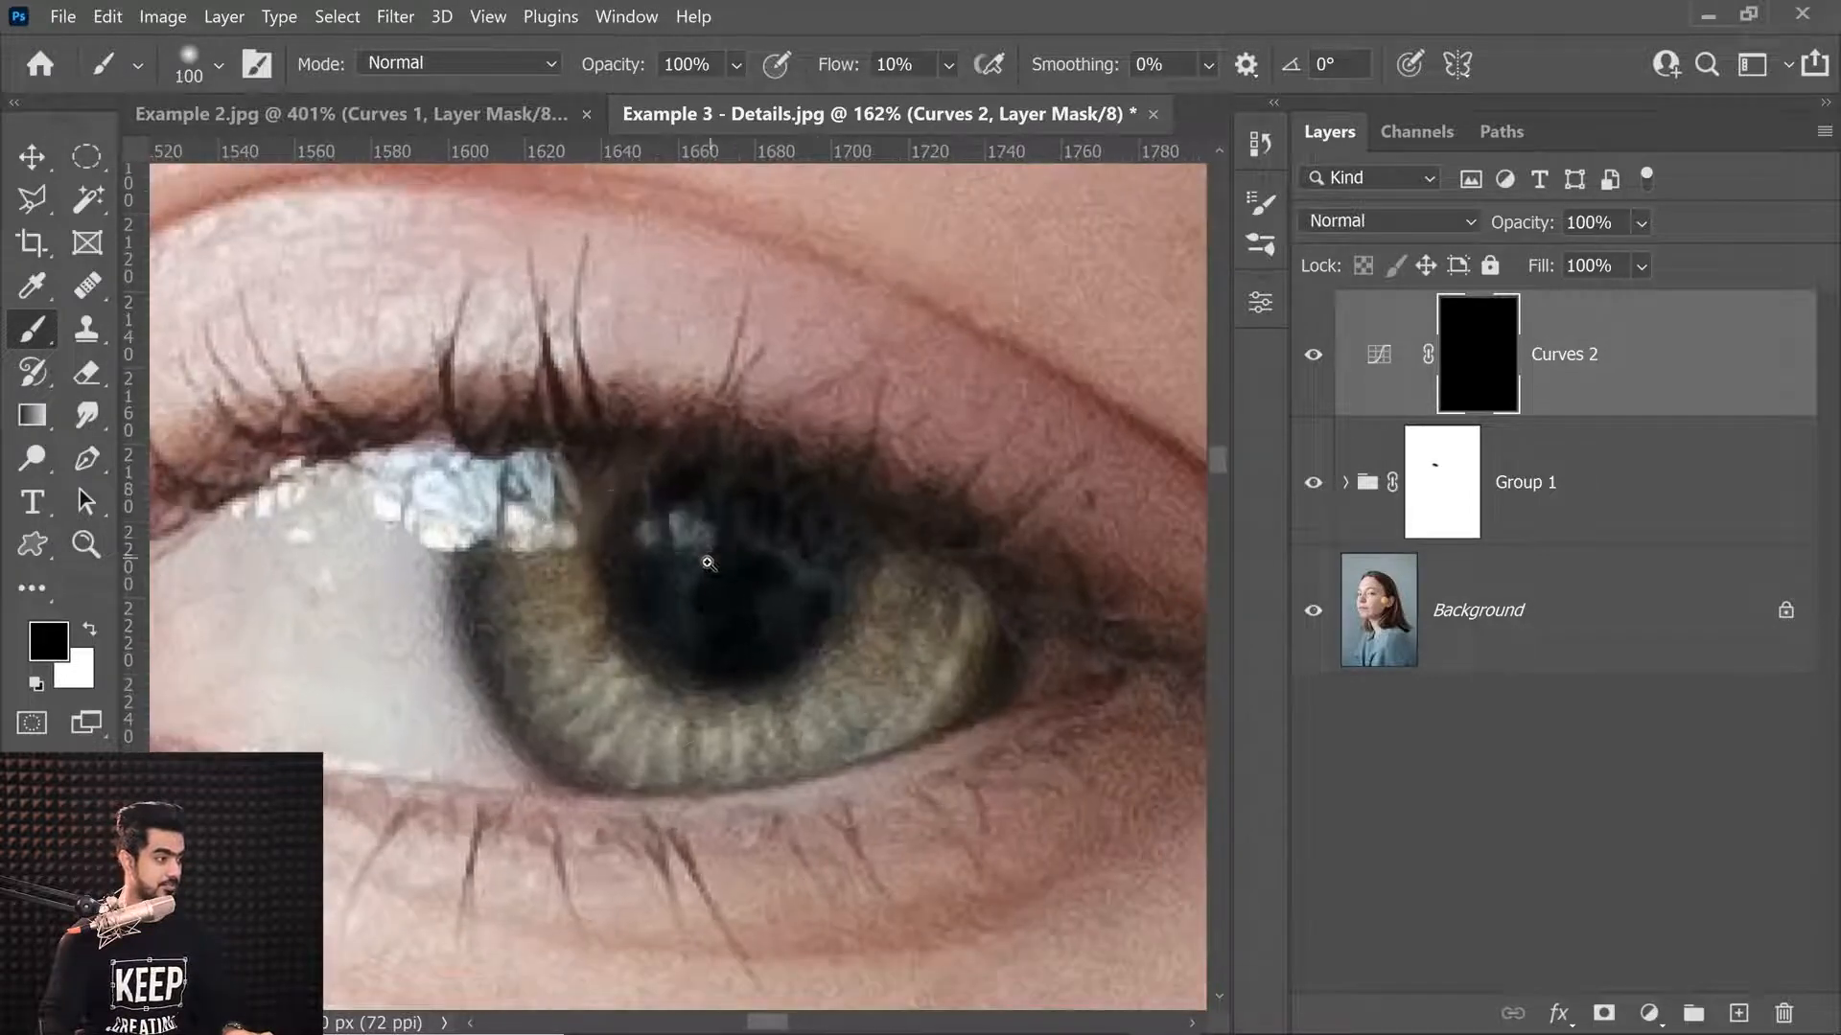
key(bracketleft)
key(bracketleft)
key(bracketleft)
key(bracketleft)
key(bracketleft)
key(bracketleft)
key(bracketleft)
key(bracketleft)
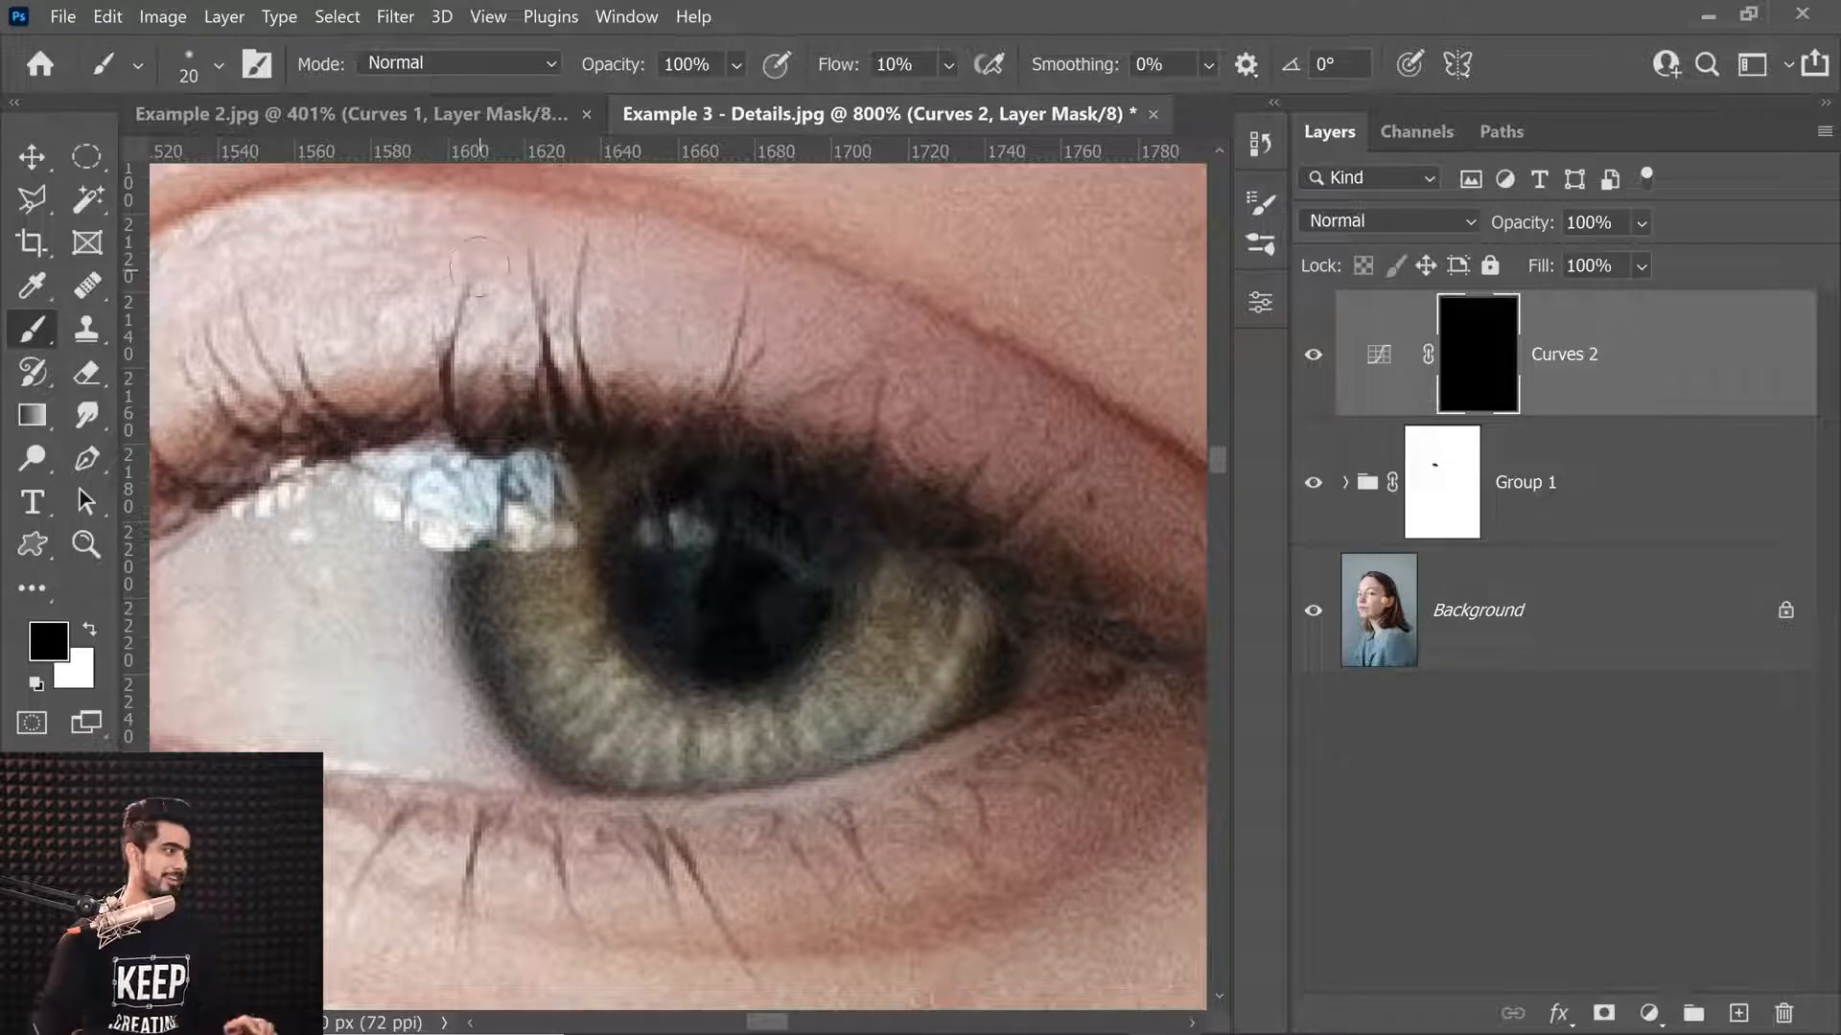
key(bracketleft)
key(x)
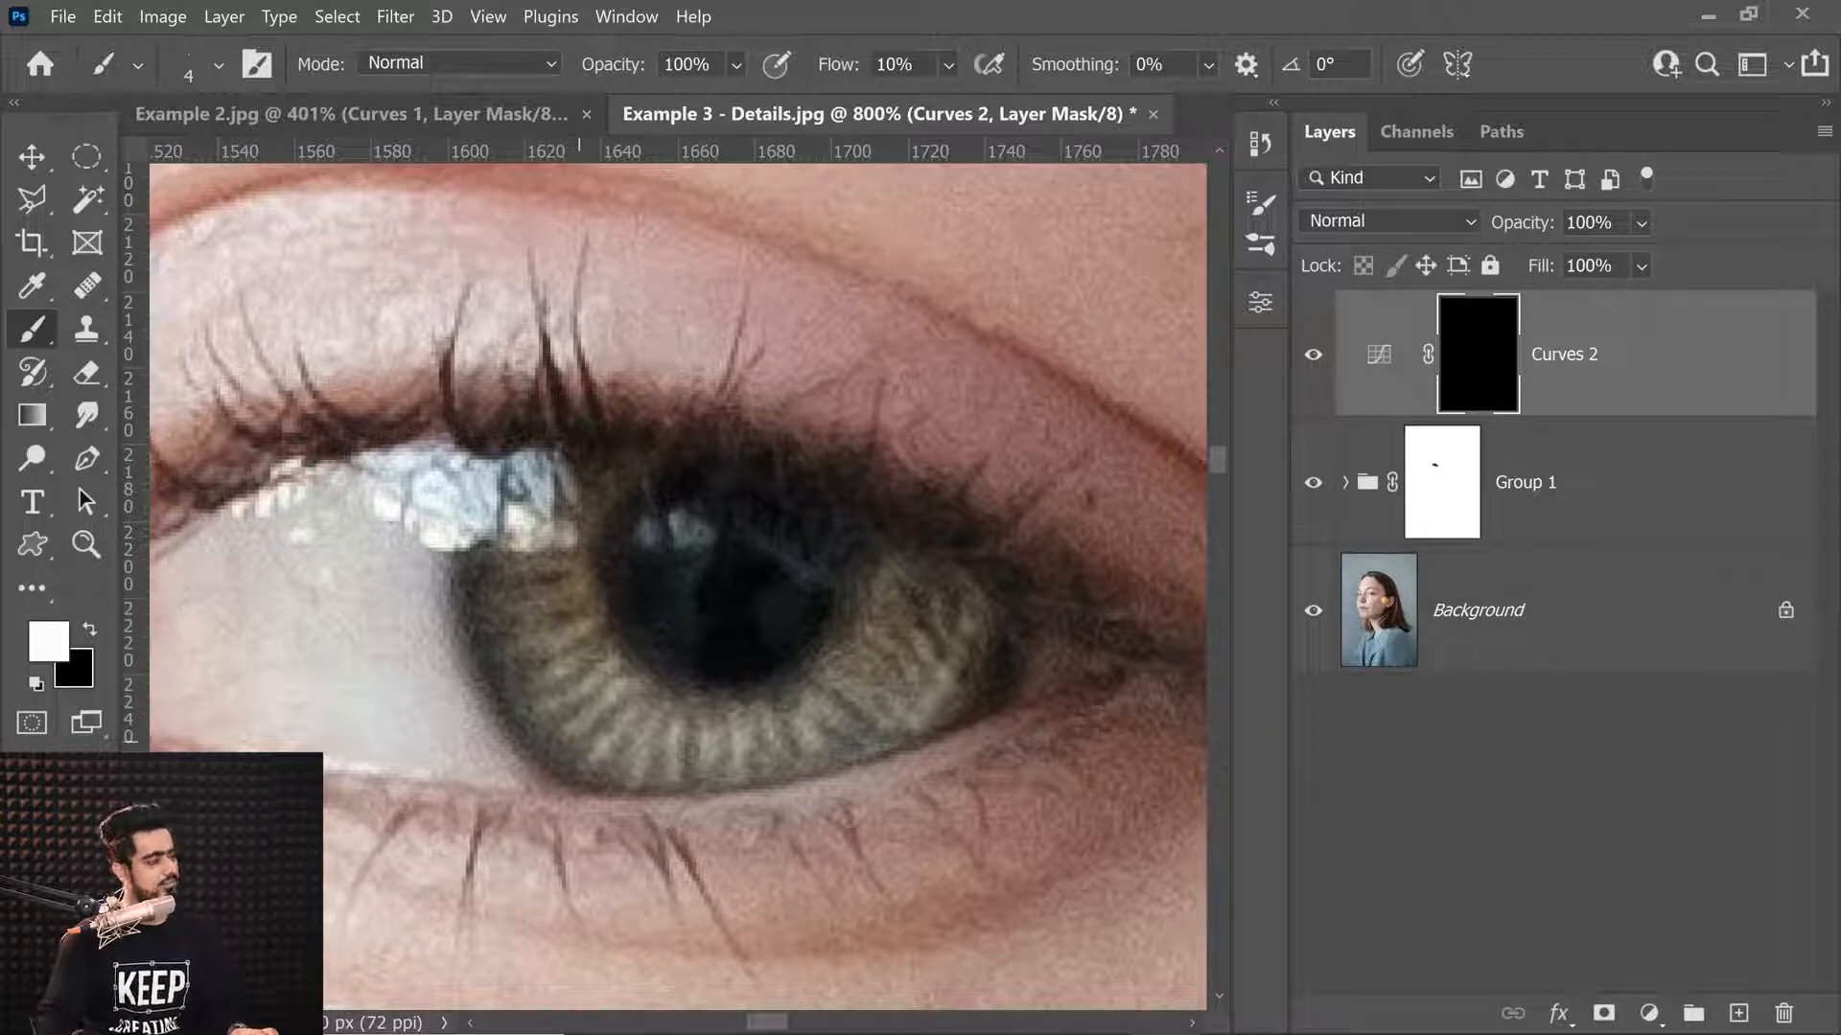
Compare the nearer eye with Curves 2 hidden and shown.
drag(763, 554, 719, 537)
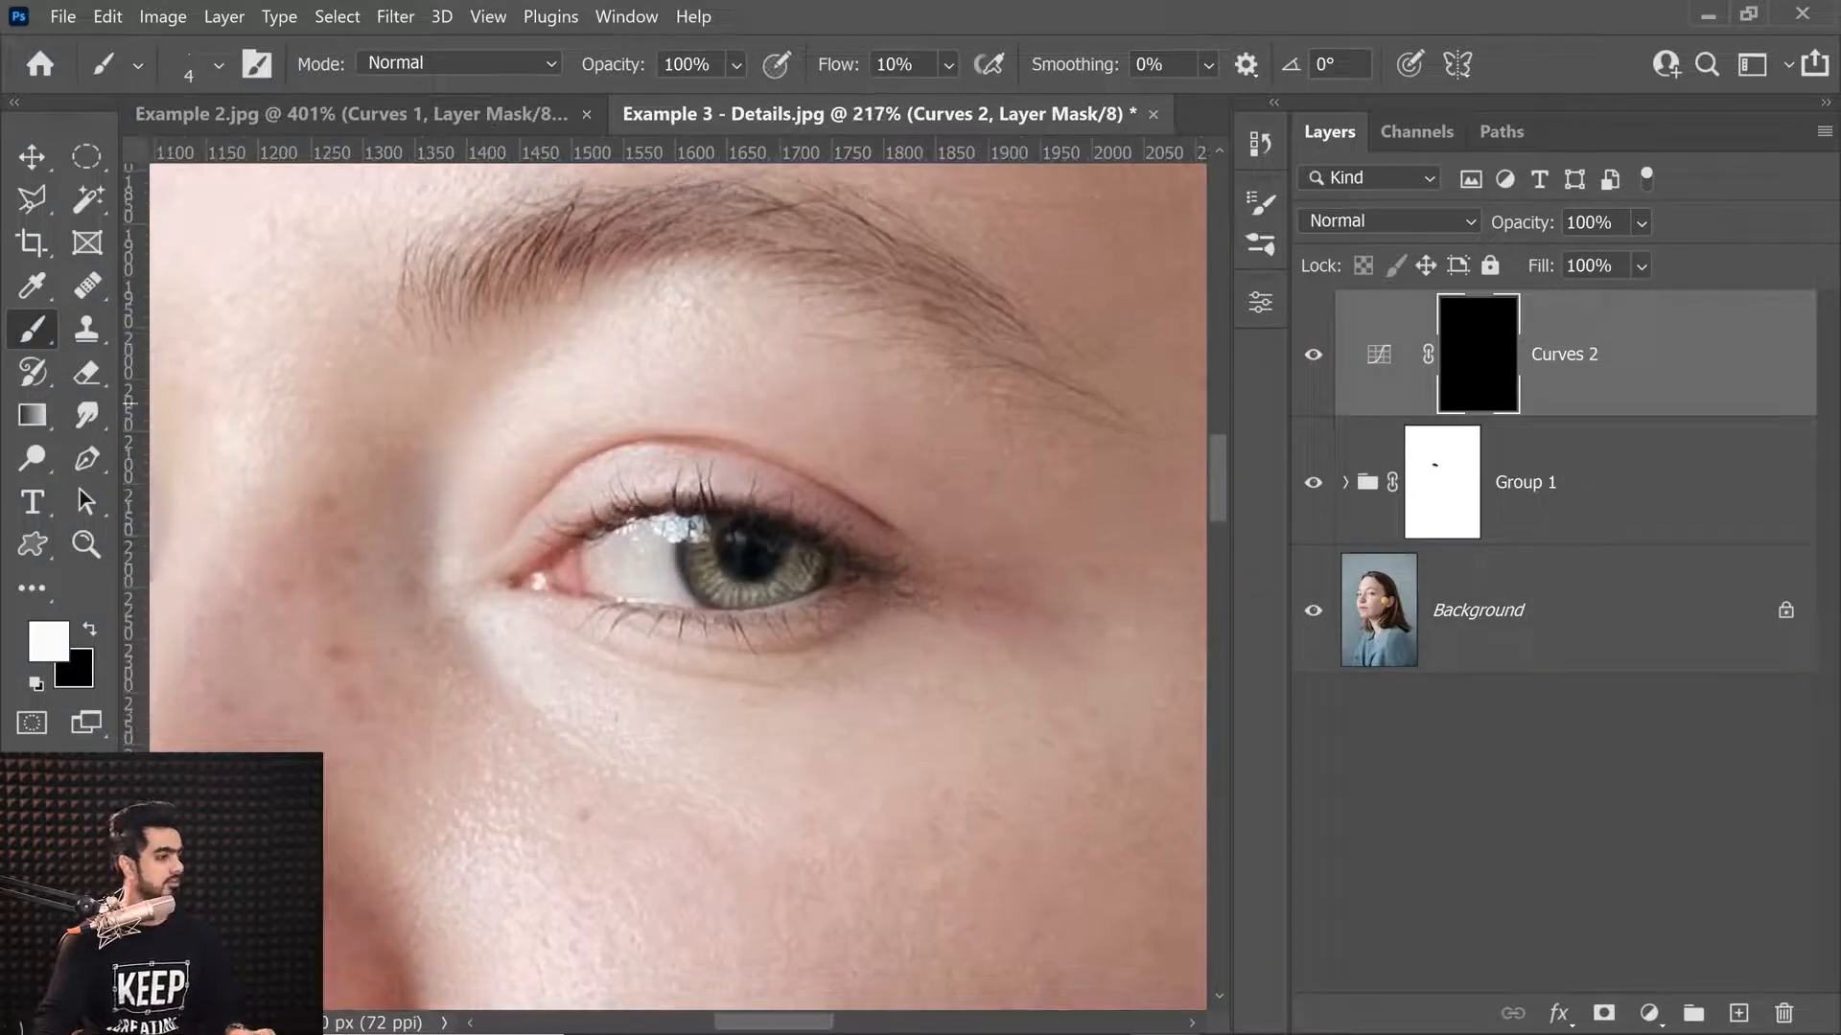
click(1316, 359)
click(1315, 360)
click(1314, 362)
click(1314, 367)
drag(750, 493, 796, 494)
Split the Curves 2 Blend If white slider for the underlying layer to 151 / 255.
click(1728, 358)
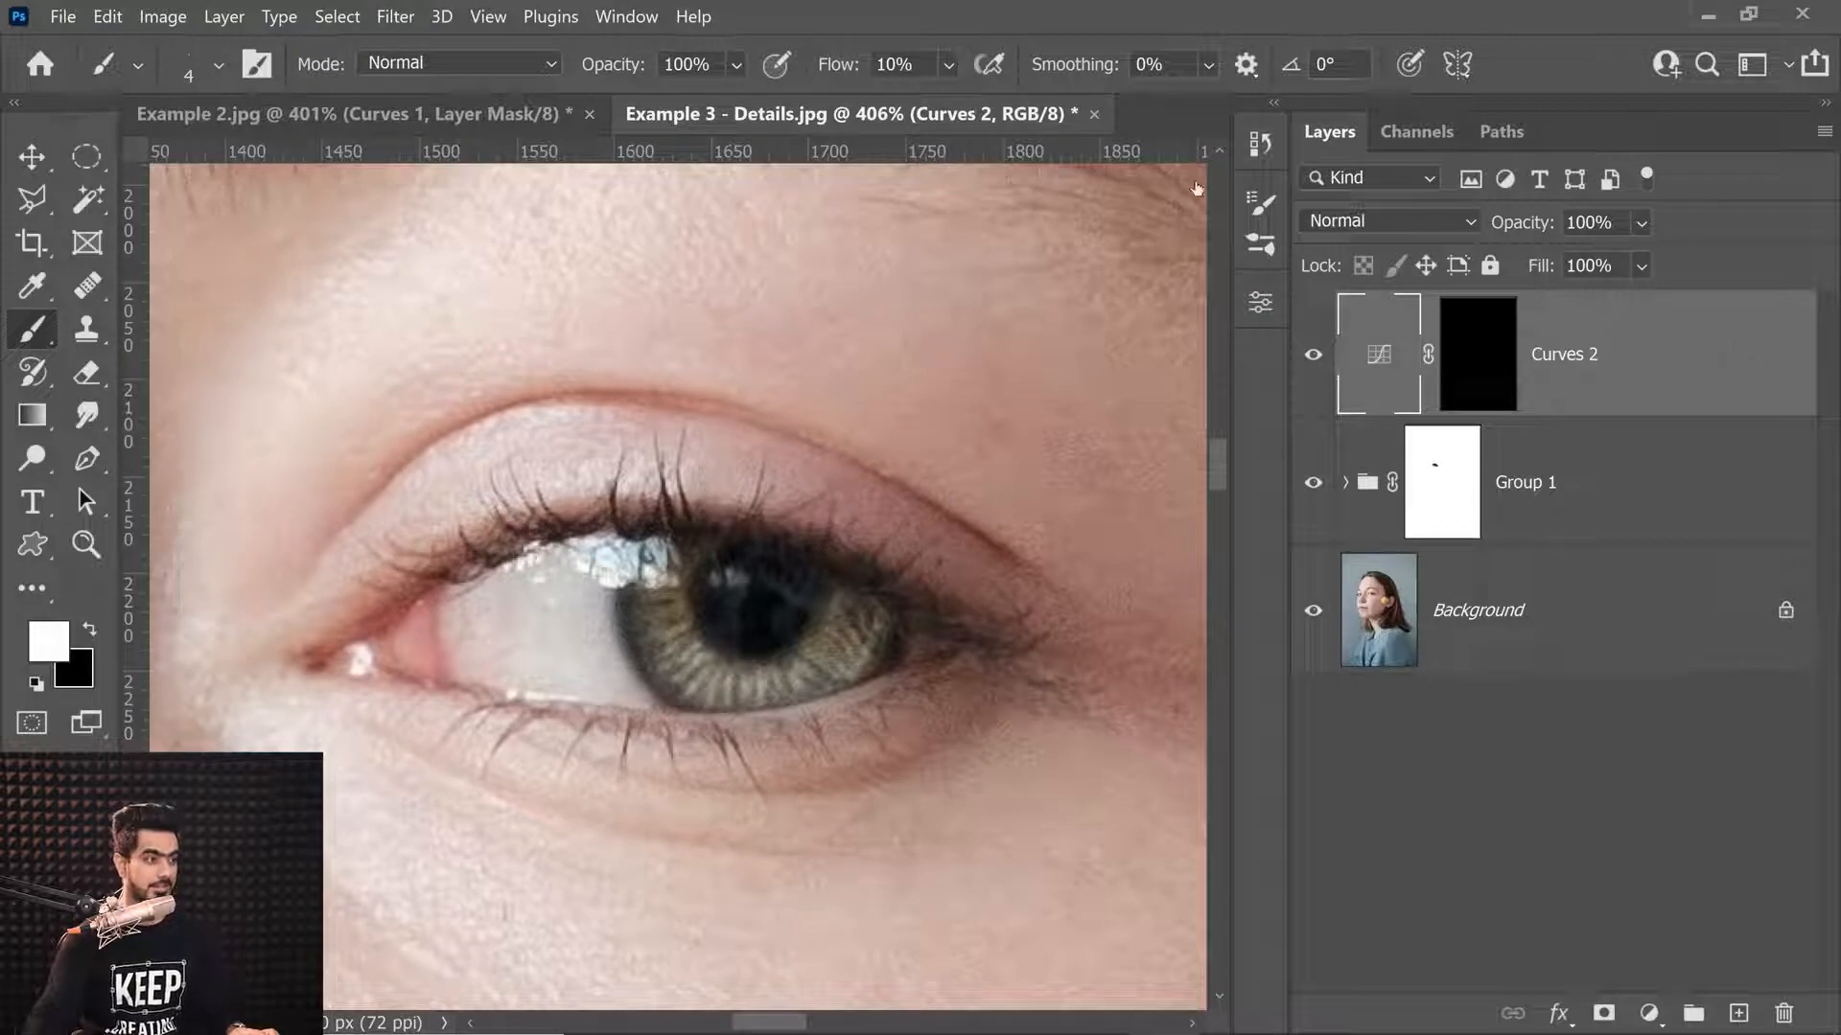
double_click(1706, 356)
drag(1215, 200, 1567, 209)
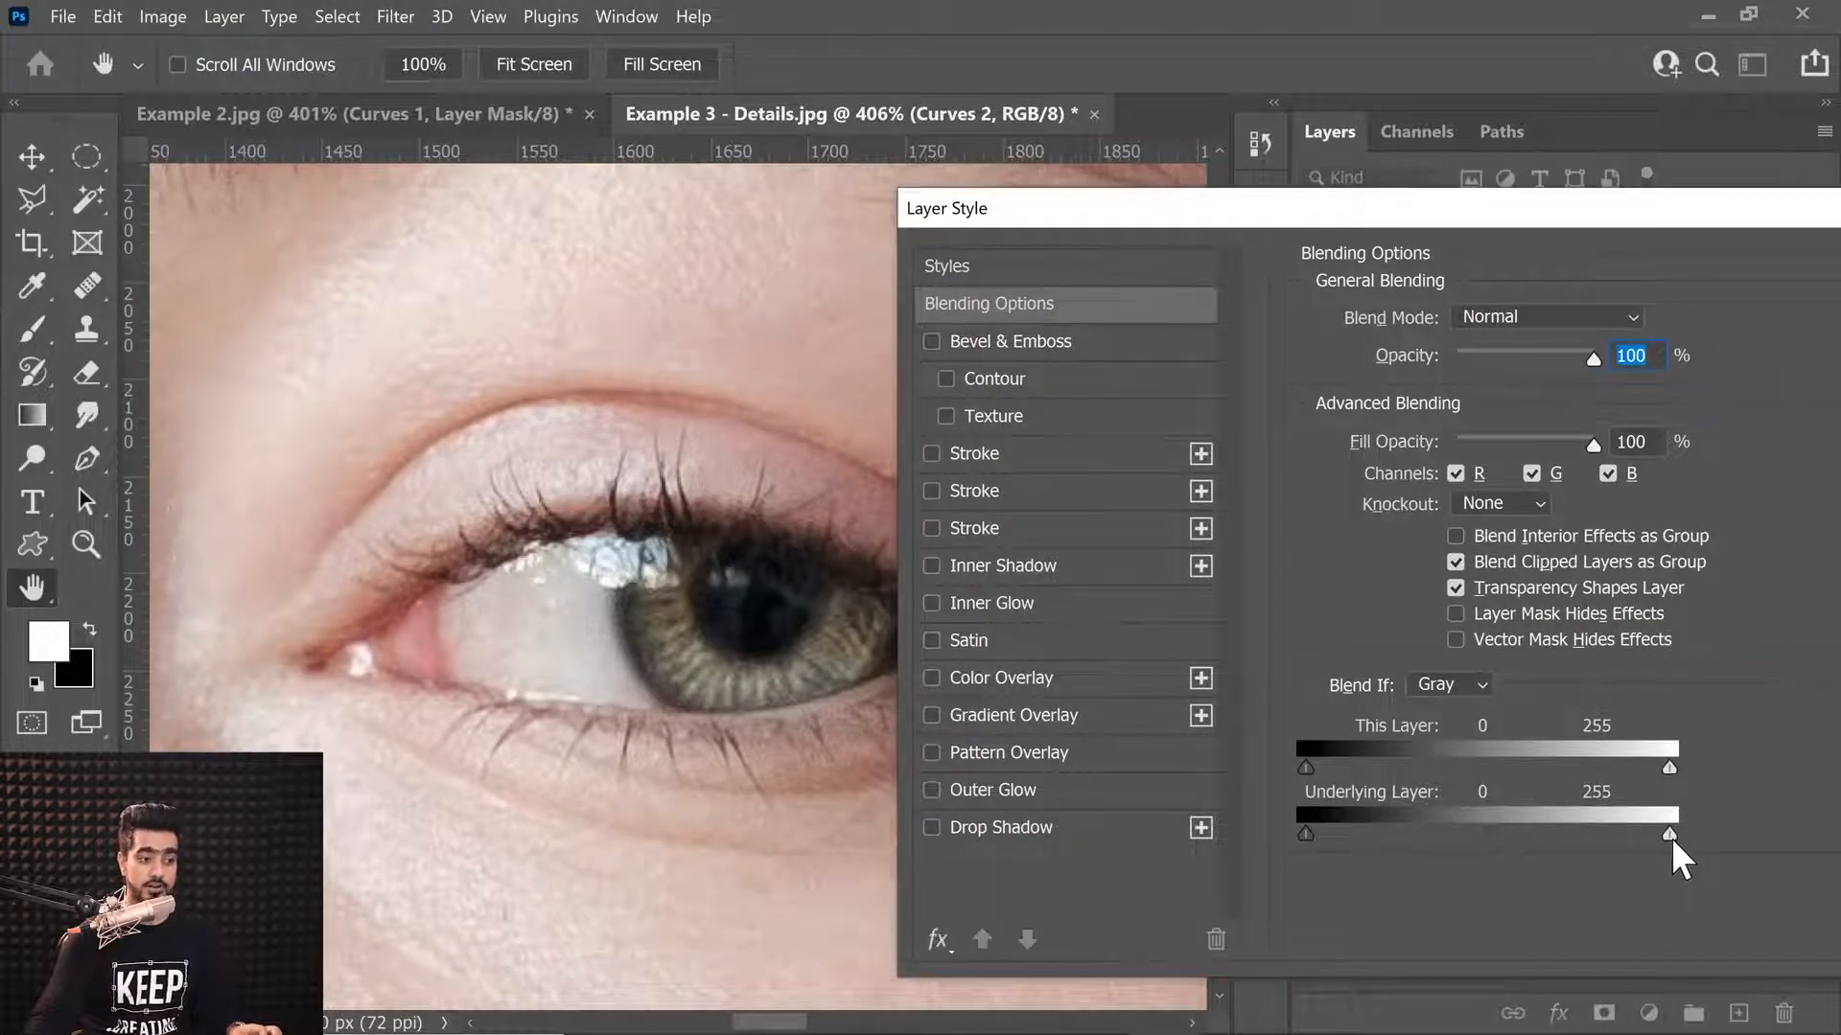
drag(1662, 834, 1522, 831)
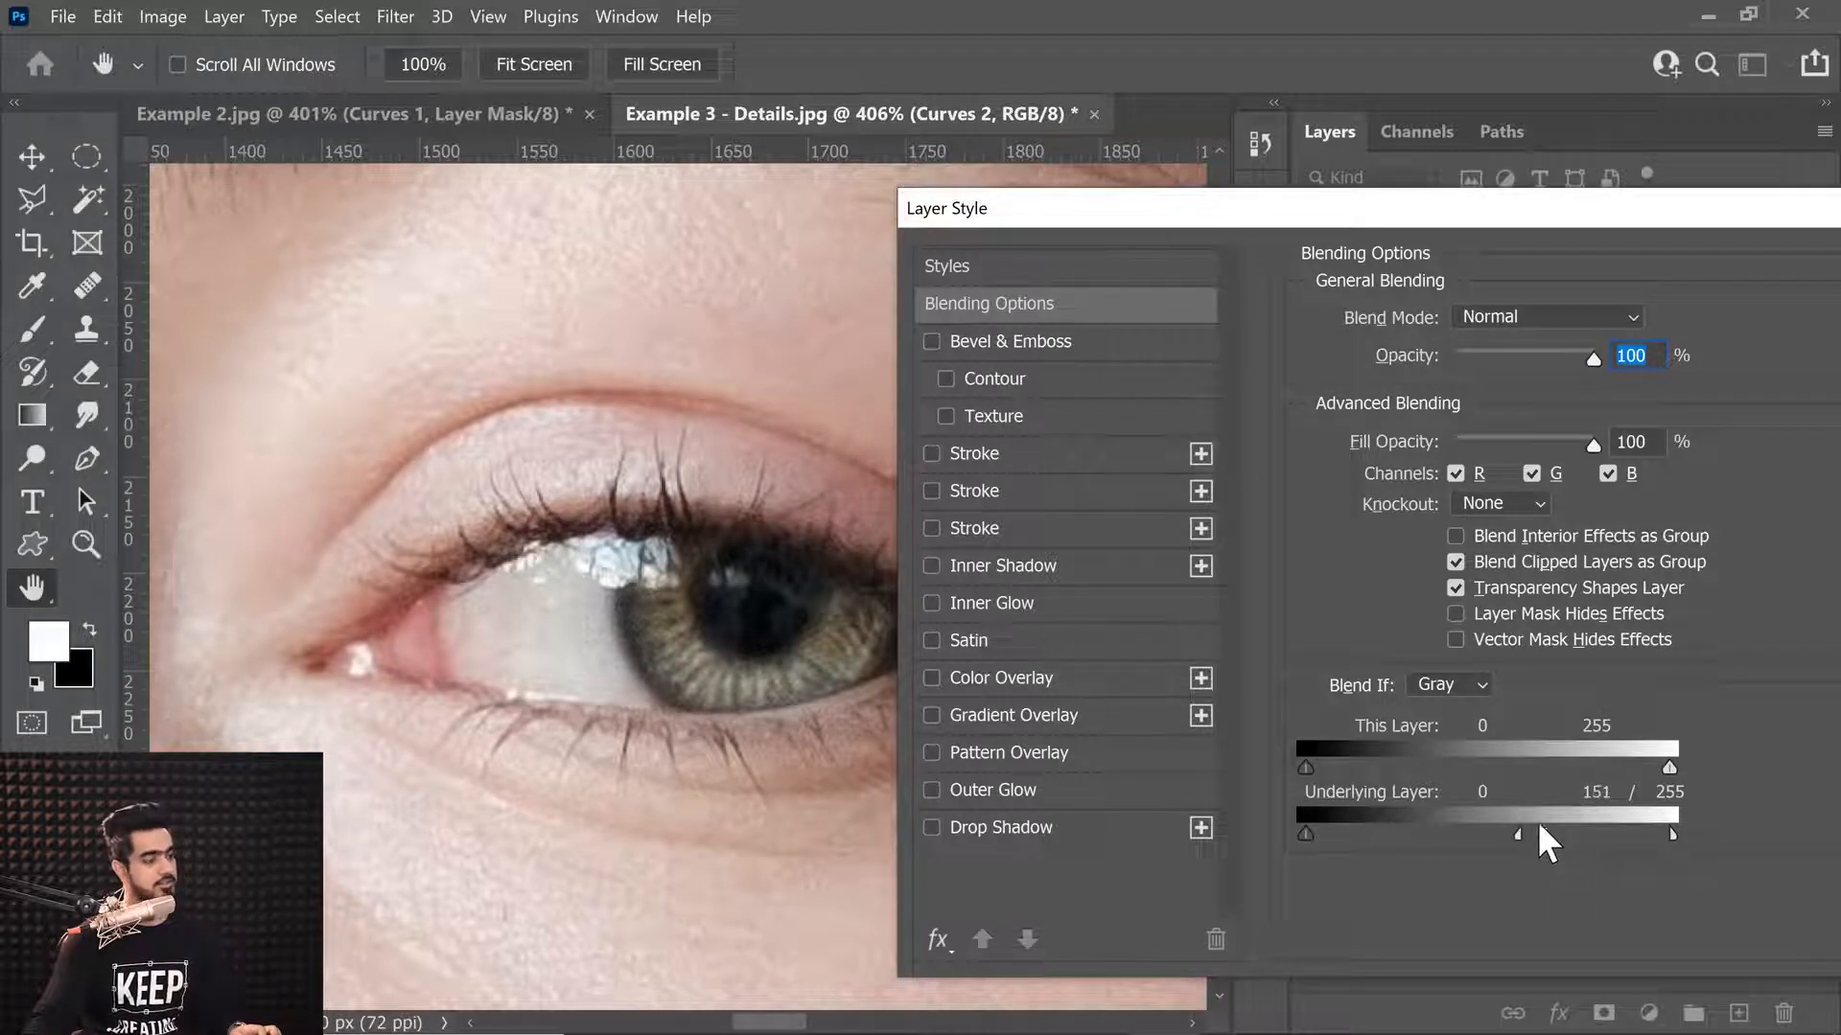
drag(1515, 213, 1123, 213)
click(1589, 269)
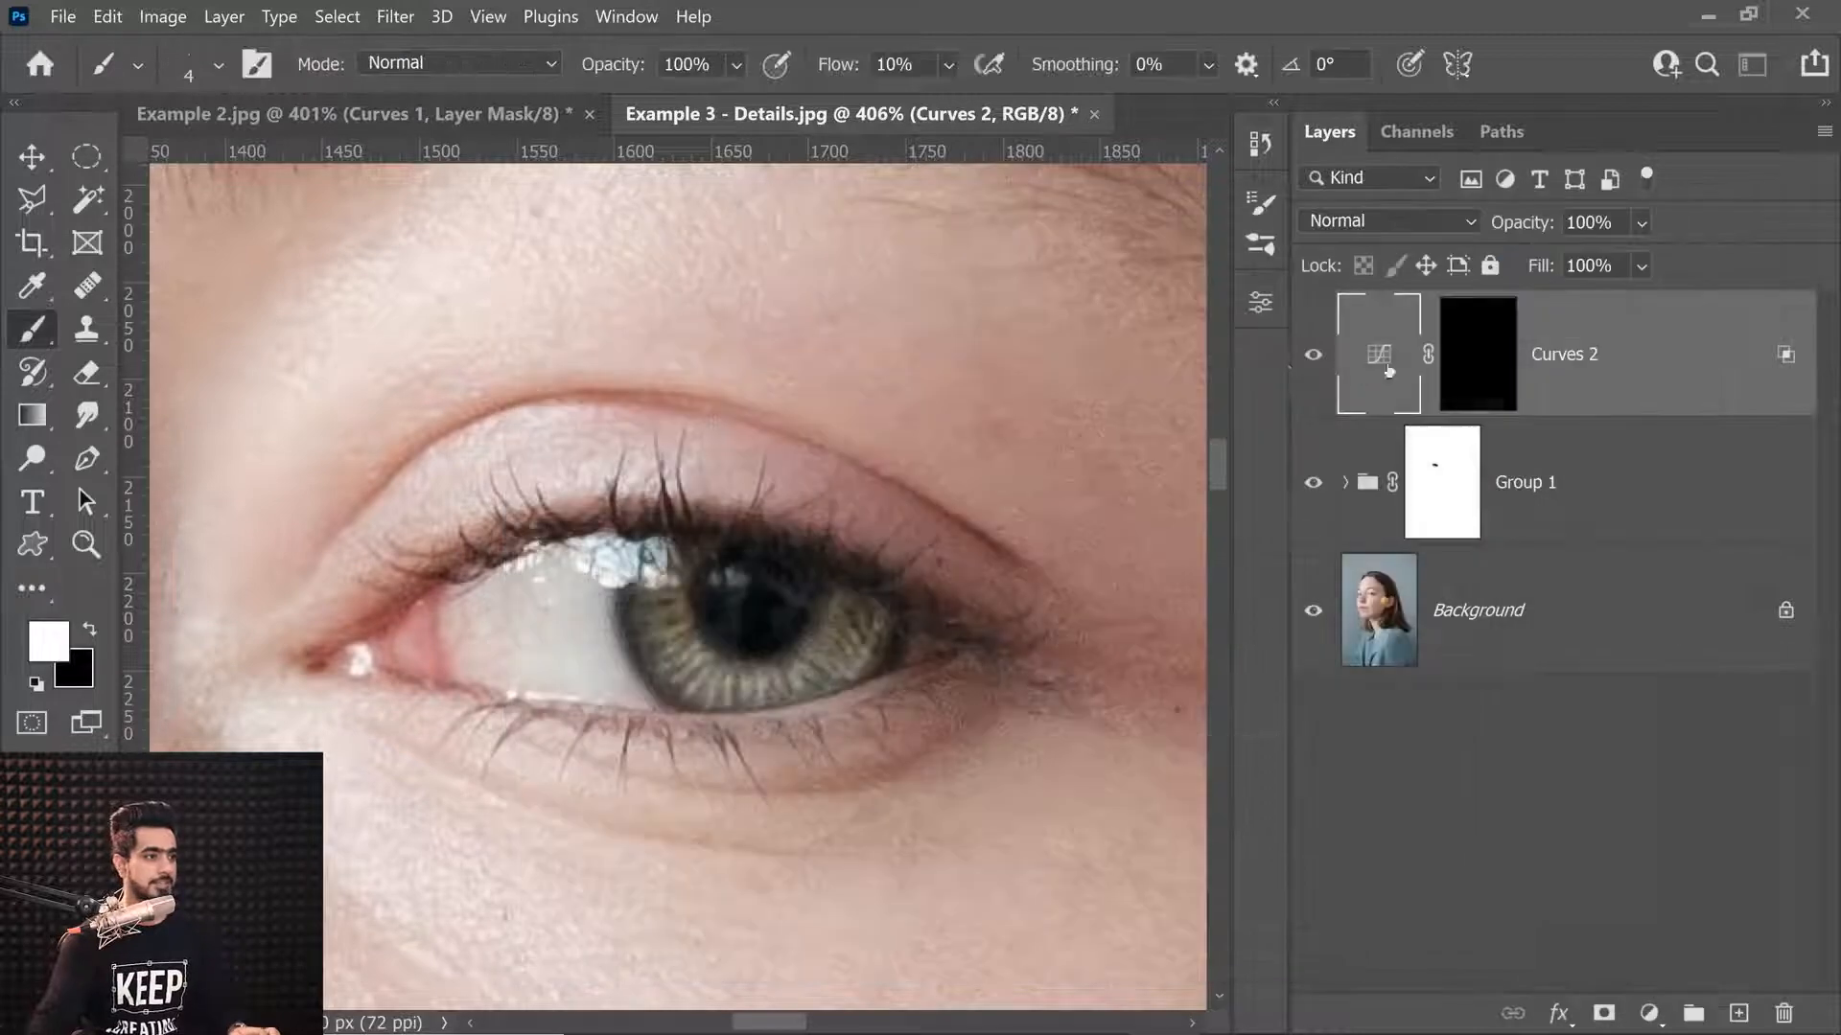
Compare the eyes with Curves 2 hidden and shown, and with all layers above the Background hidden and shown.
click(1317, 361)
click(1317, 363)
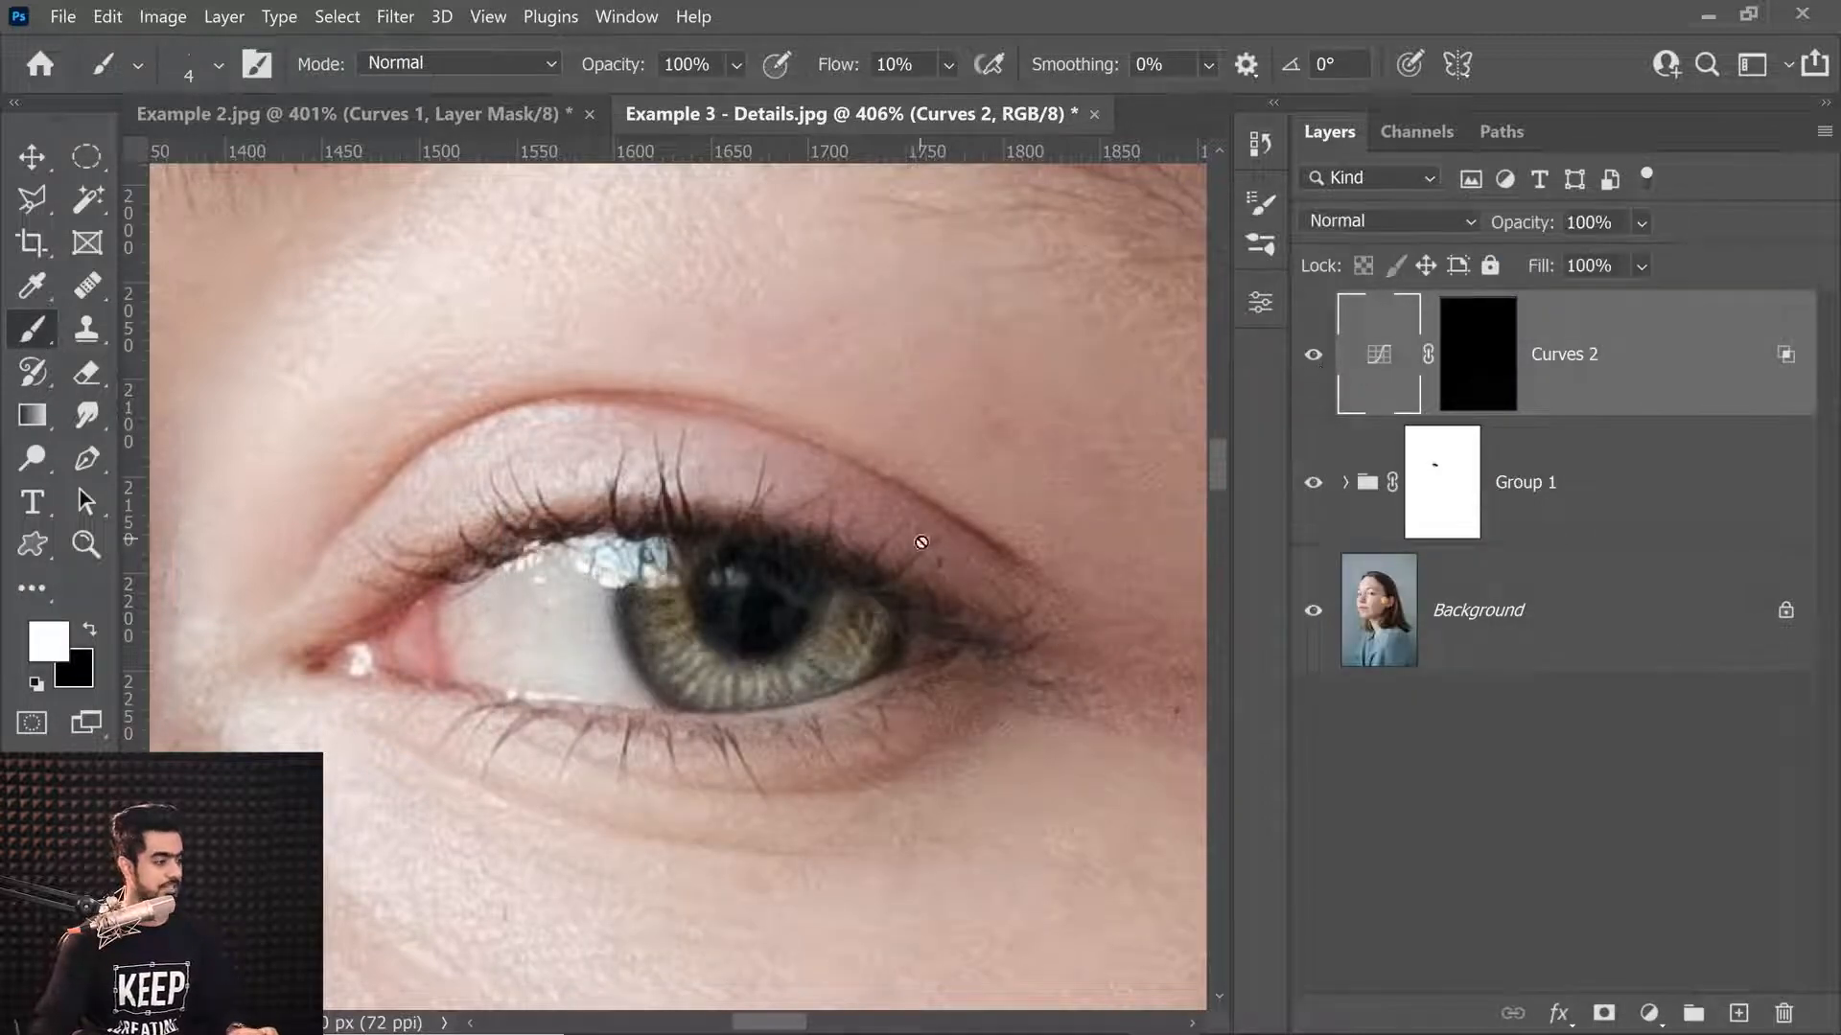
scroll(856, 581, down, 5)
scroll(856, 581, down, 3)
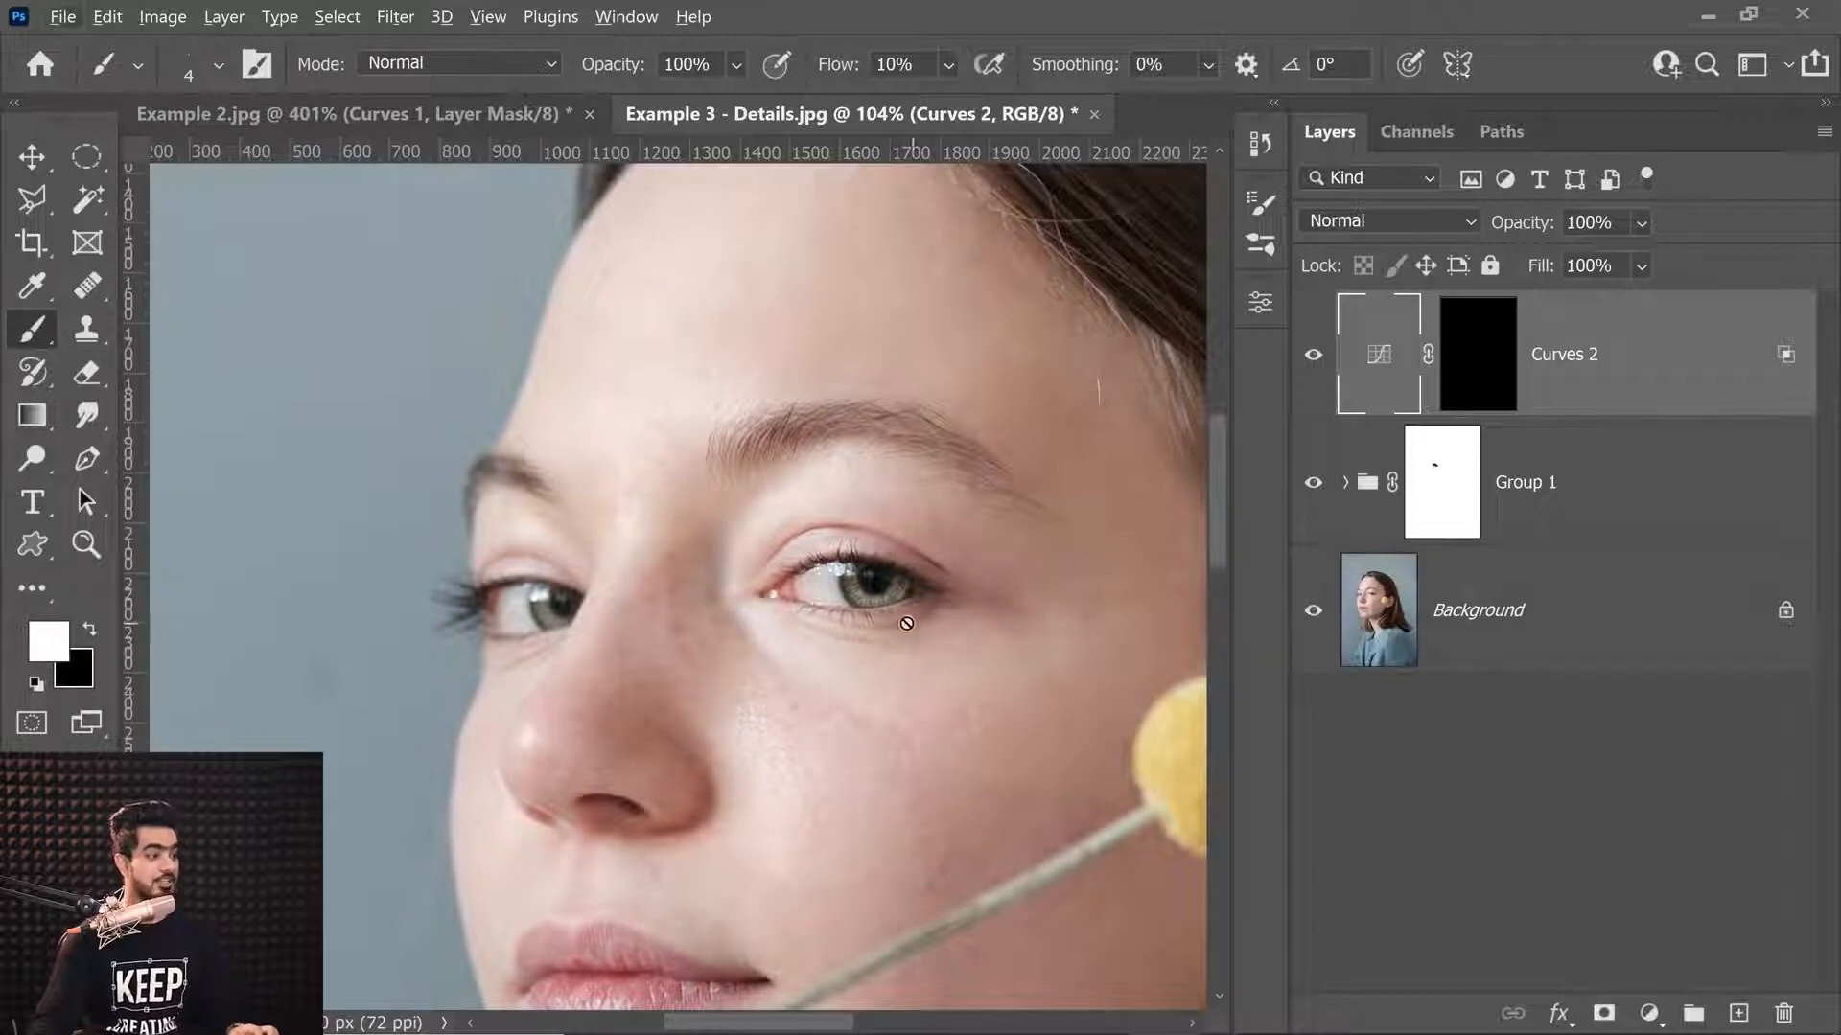
drag(845, 549, 846, 532)
scroll(846, 532, up, 3)
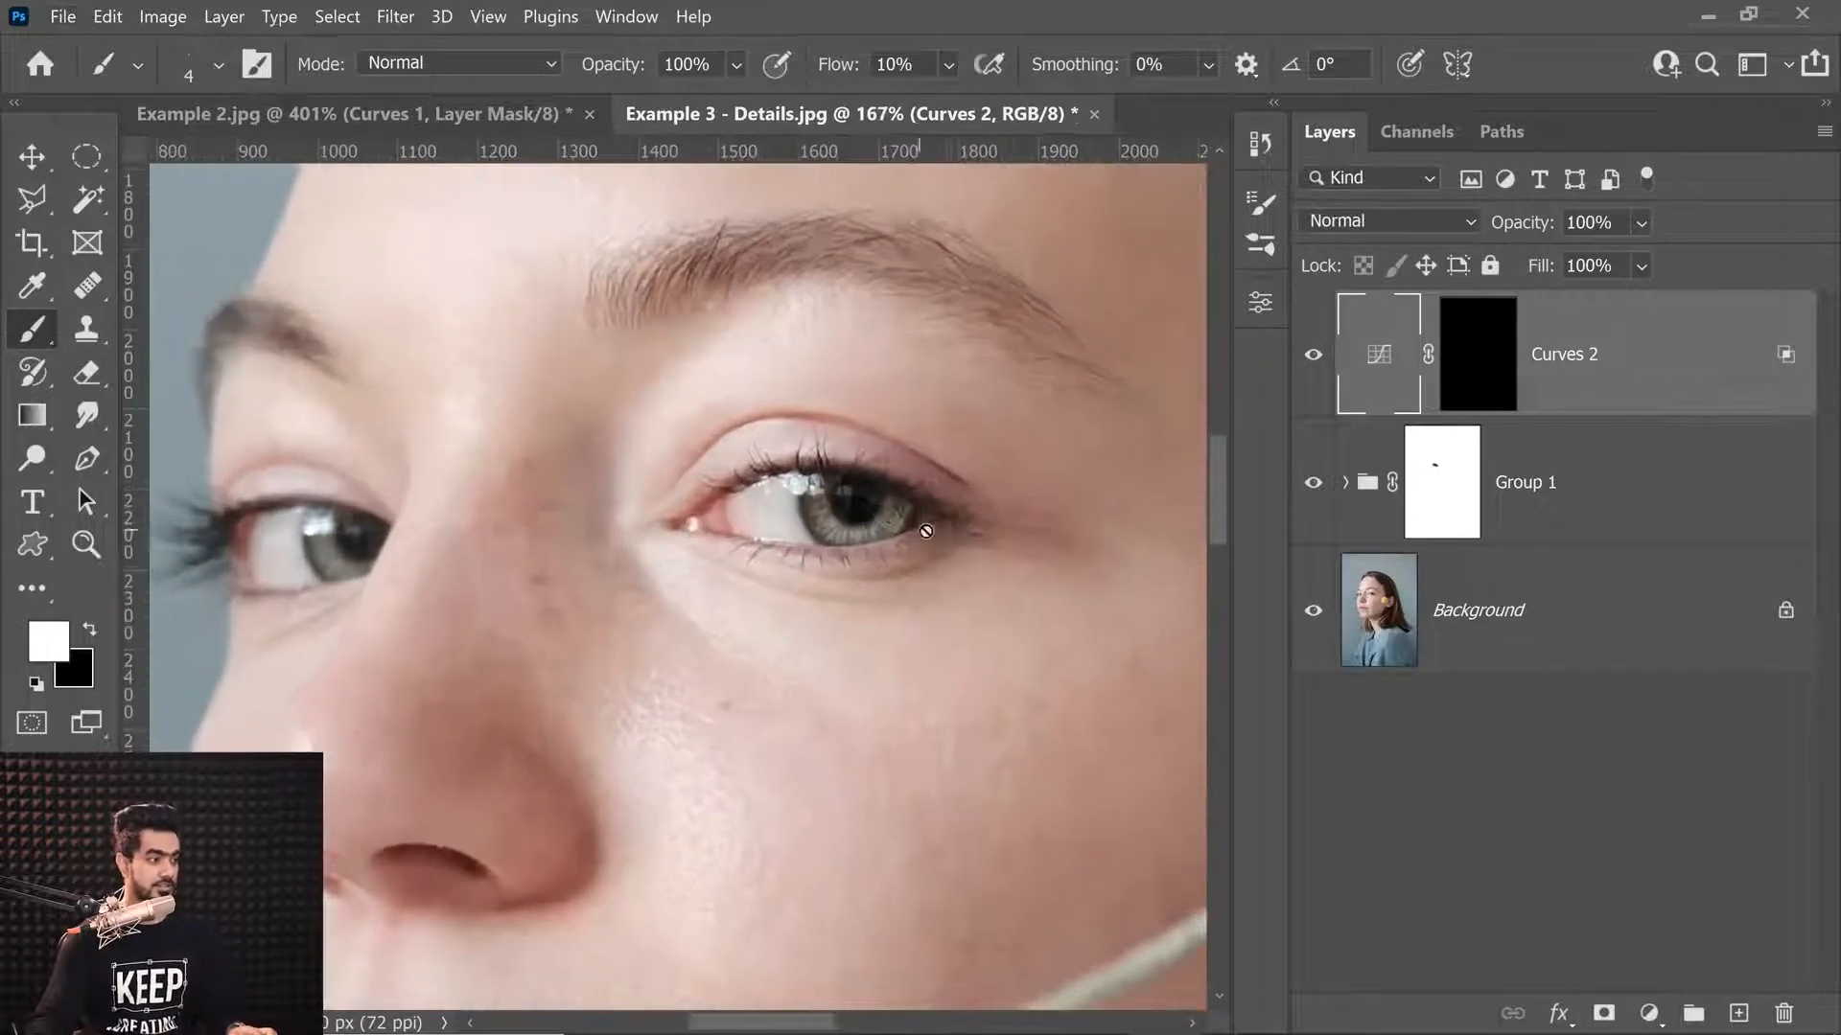
alt+click(1315, 615)
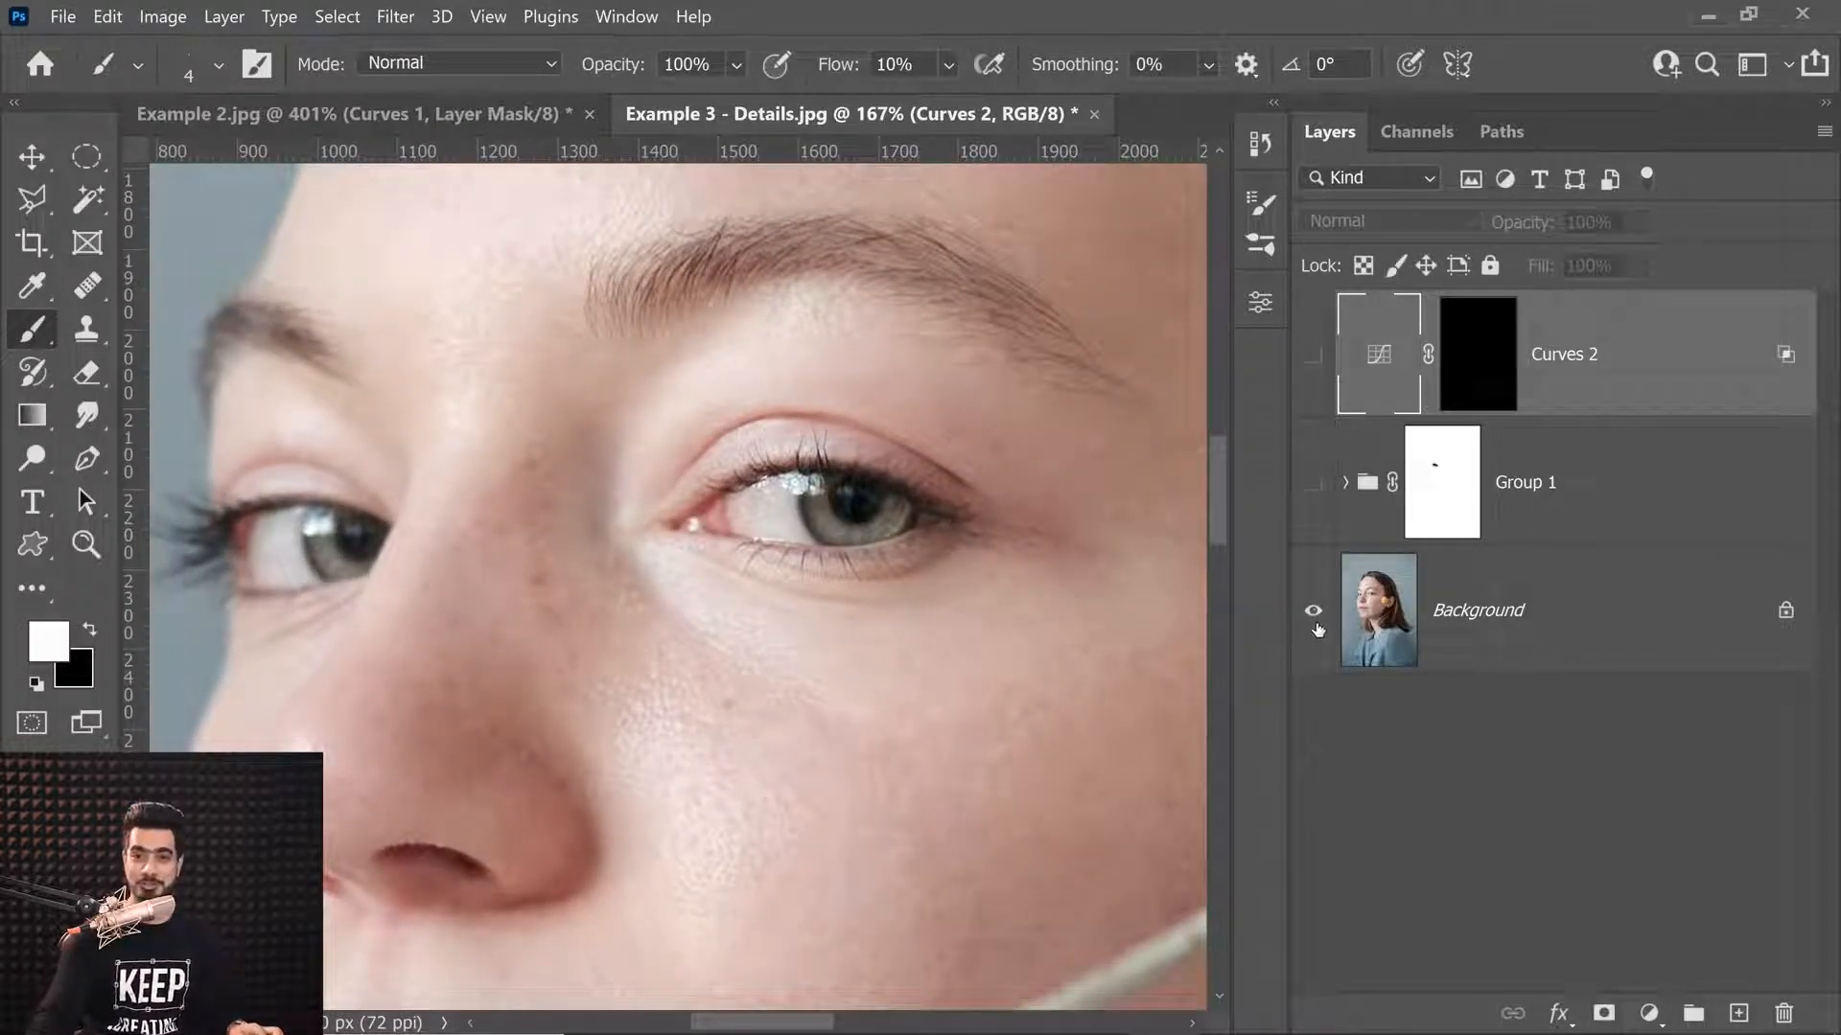
alt+click(1313, 615)
alt+click(1312, 616)
alt+click(1312, 617)
scroll(944, 530, down, 3)
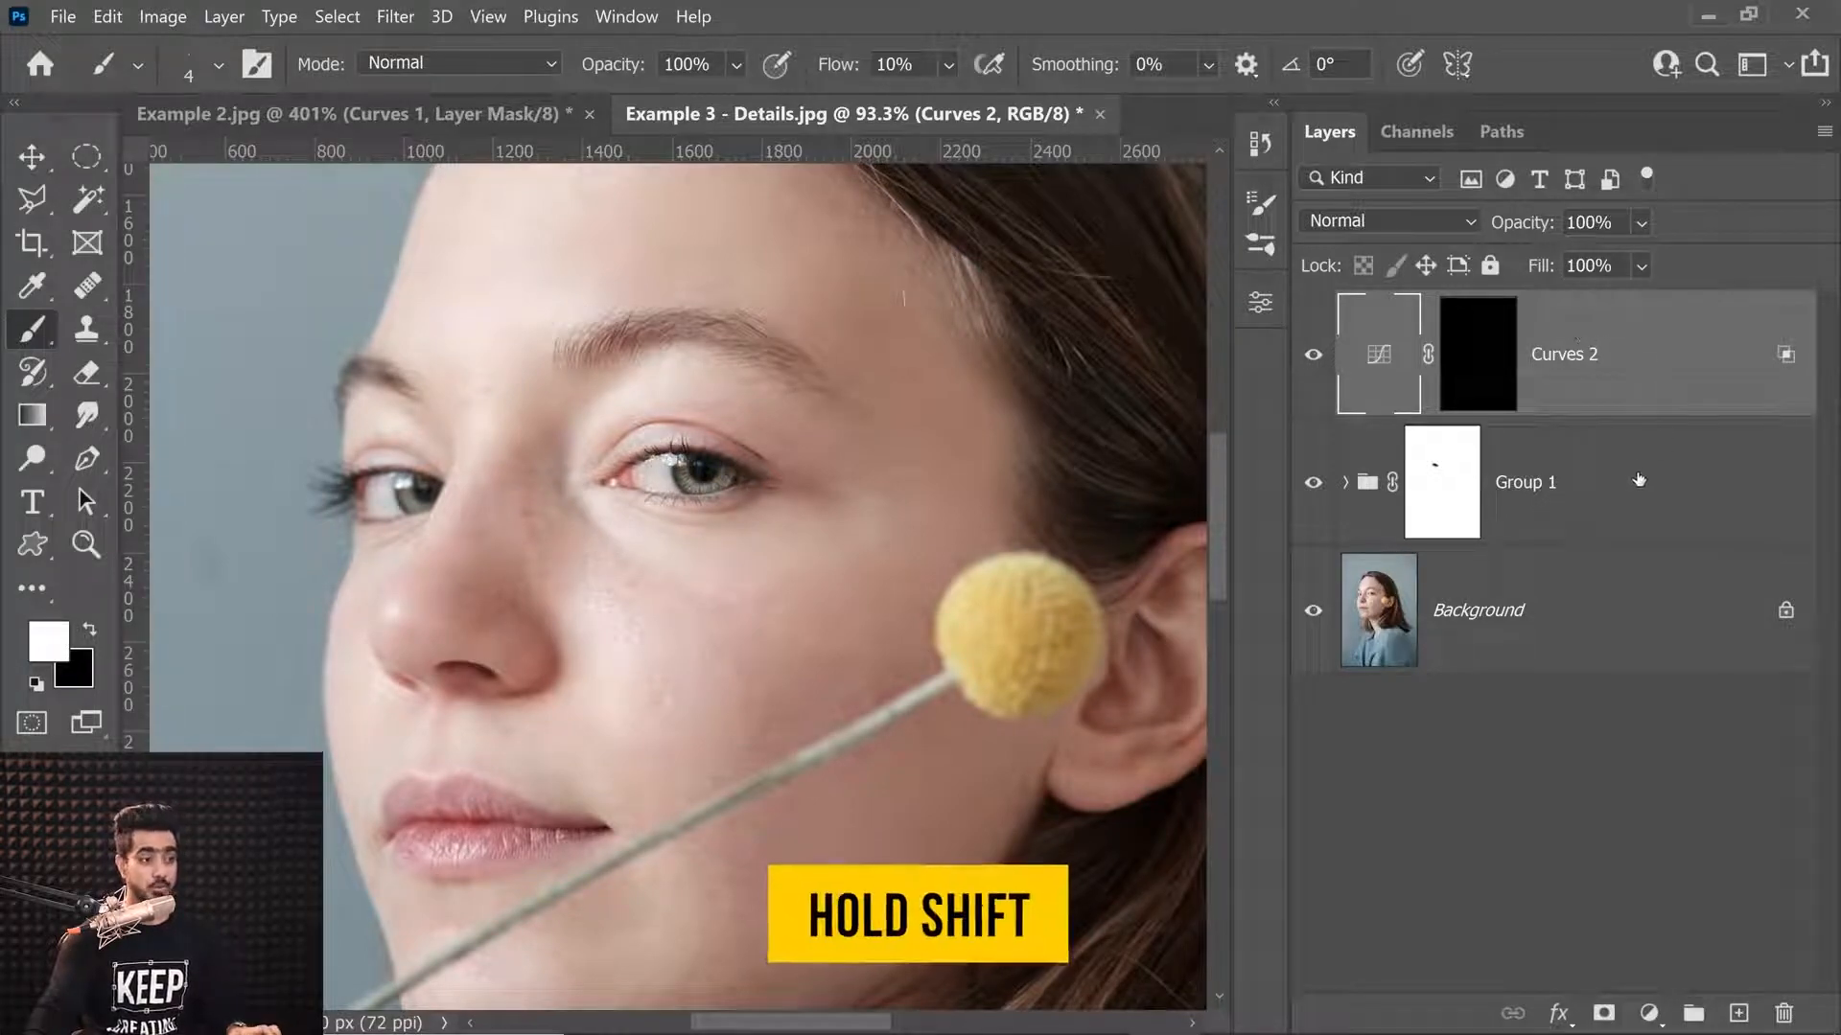
Group Curves 2 together with Group 1 and set the new group's opacity to 72%.
shift+click(1679, 495)
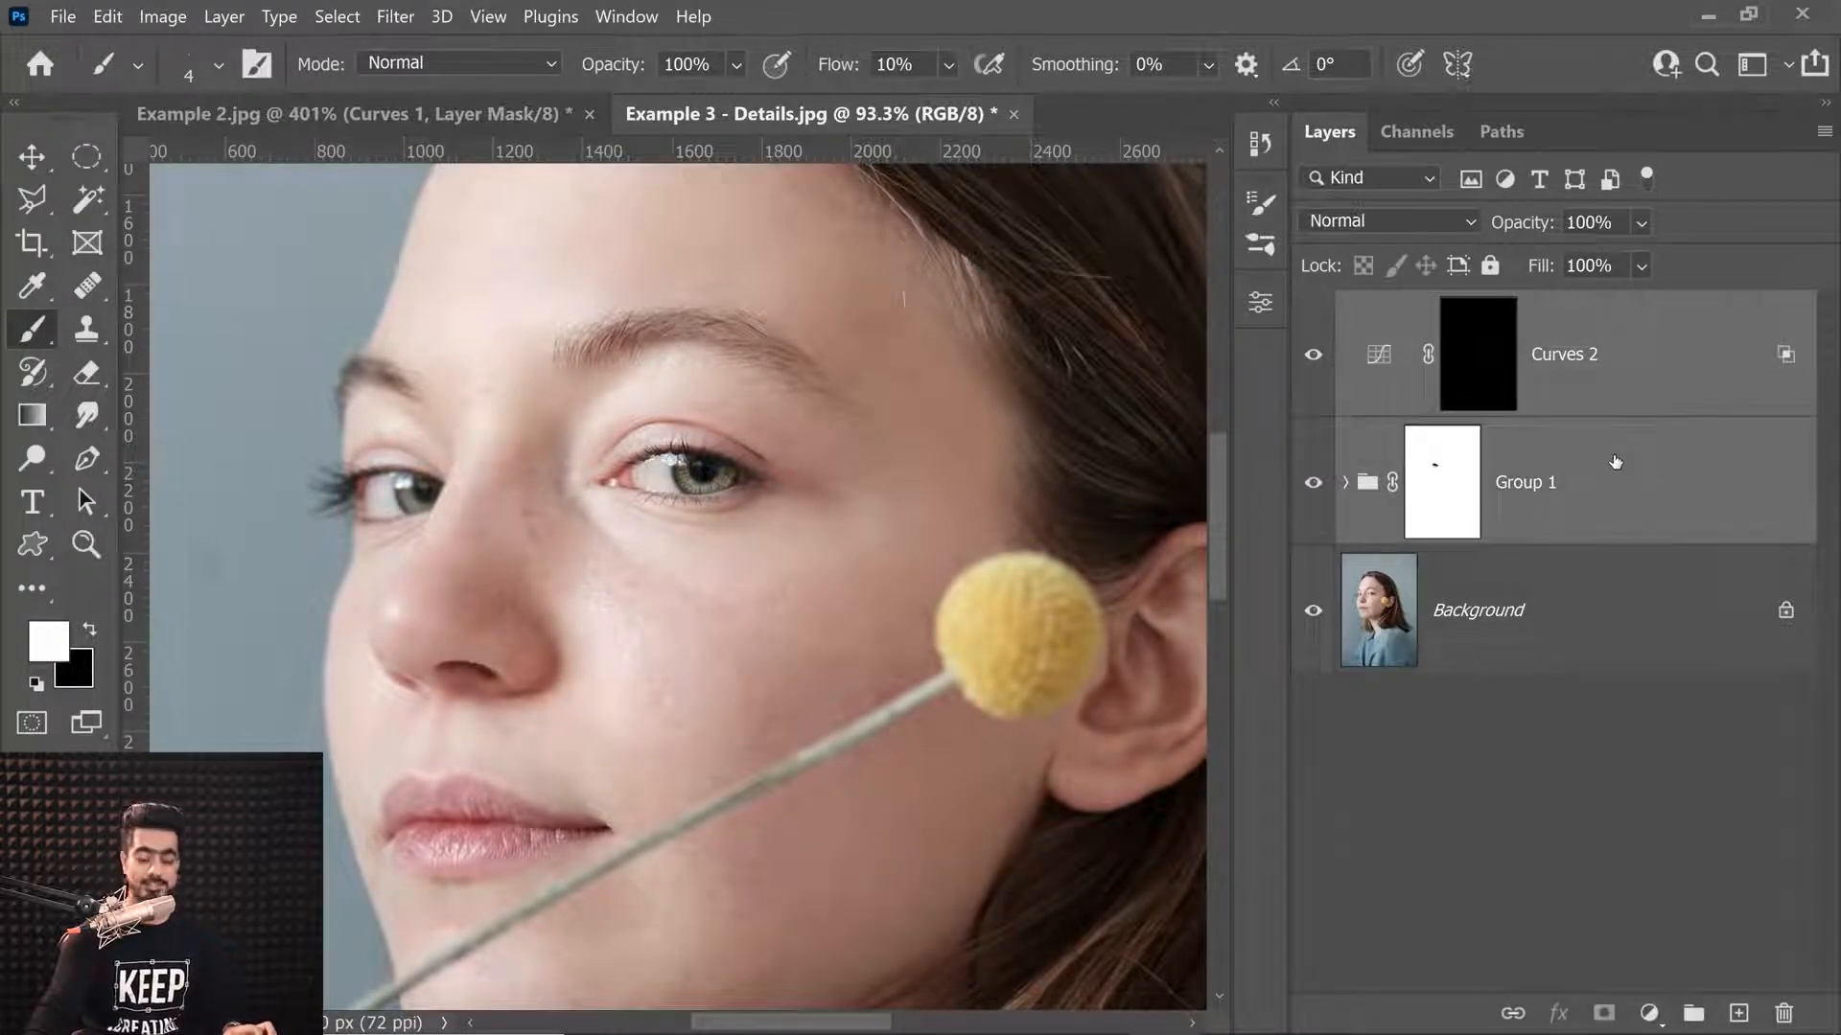
key(ctrl+g)
drag(1519, 226, 1387, 247)
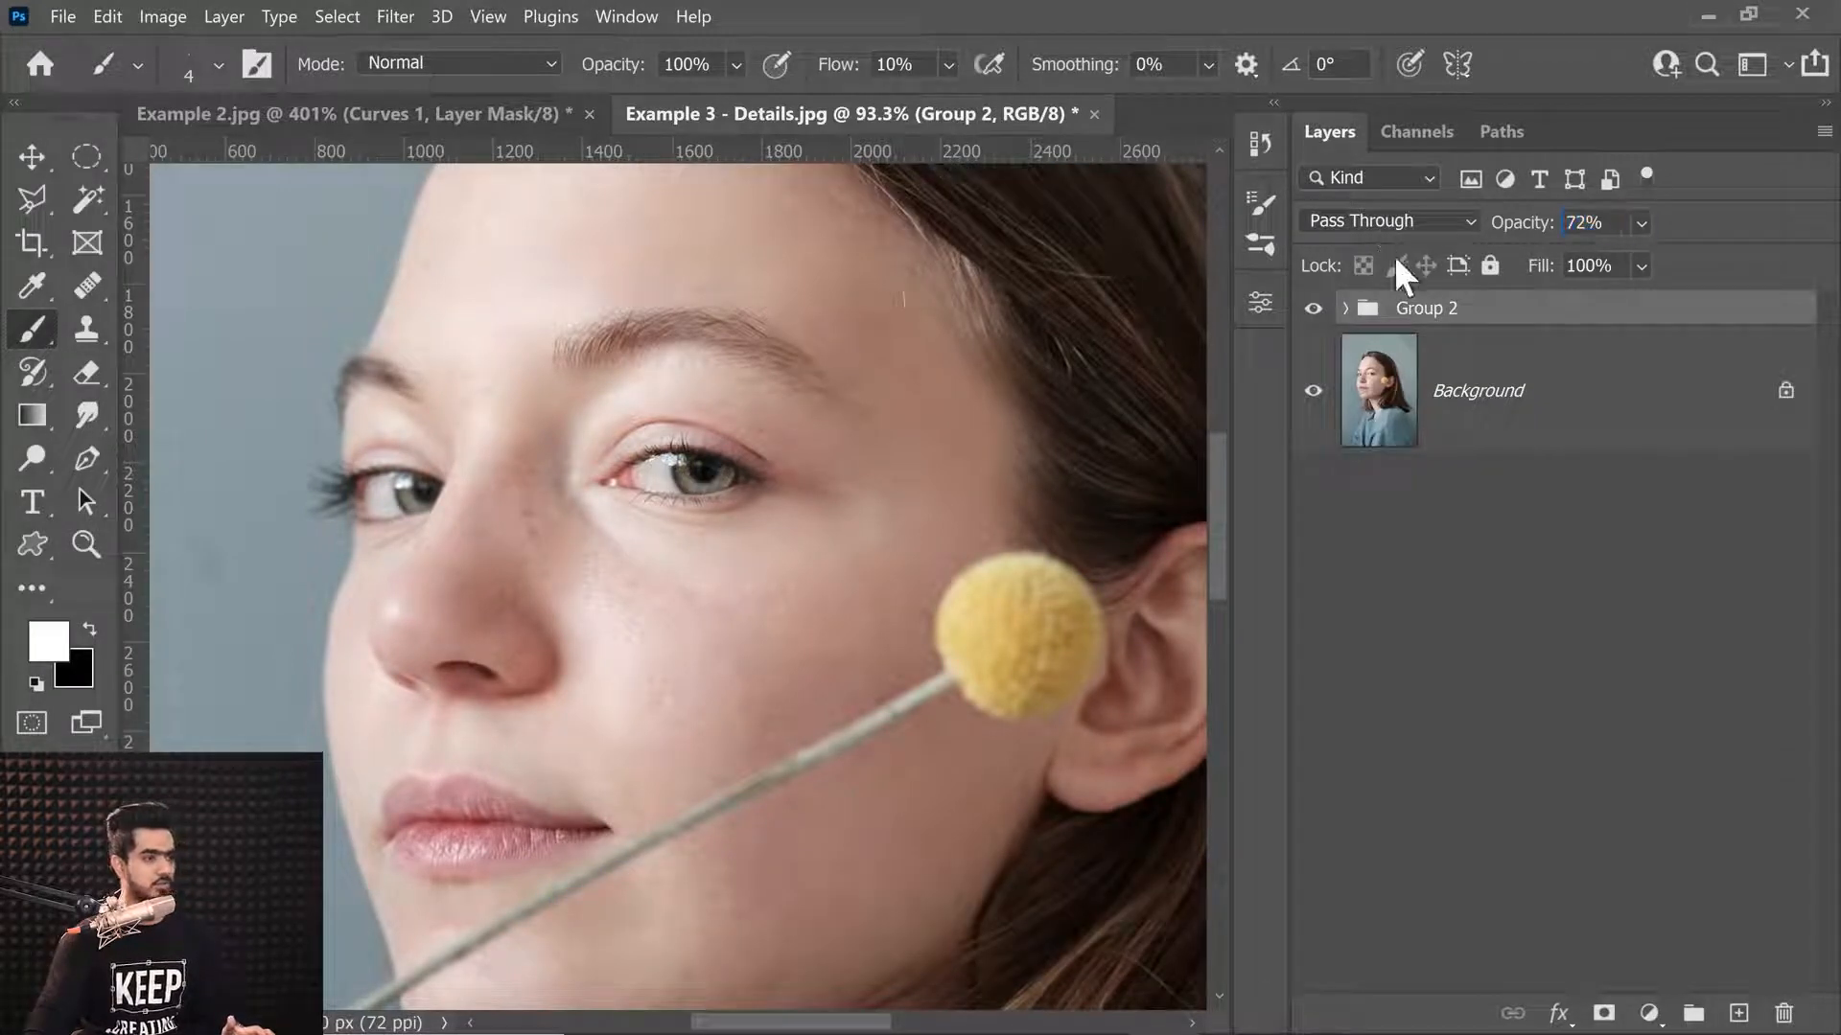
key(Return)
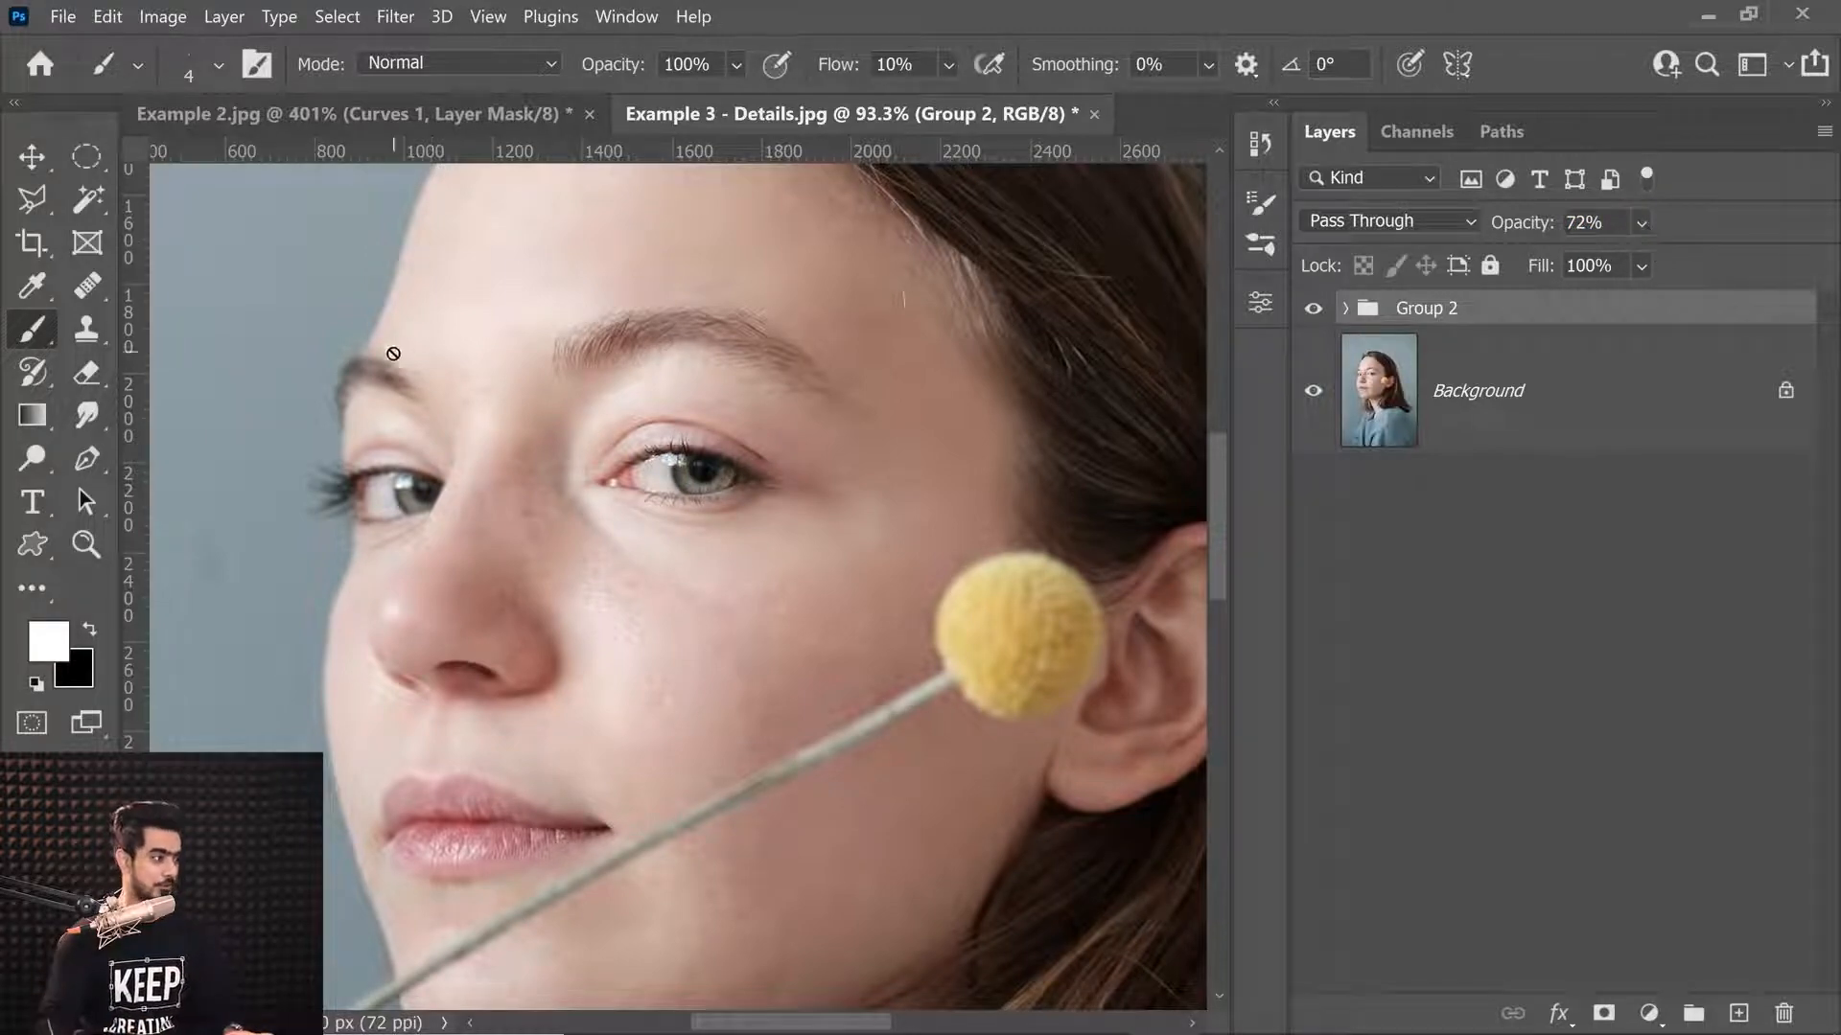
Duplicate Group 2 and move the copy from the nearer iris onto the farther iris with Free Transform.
drag(401, 499, 457, 460)
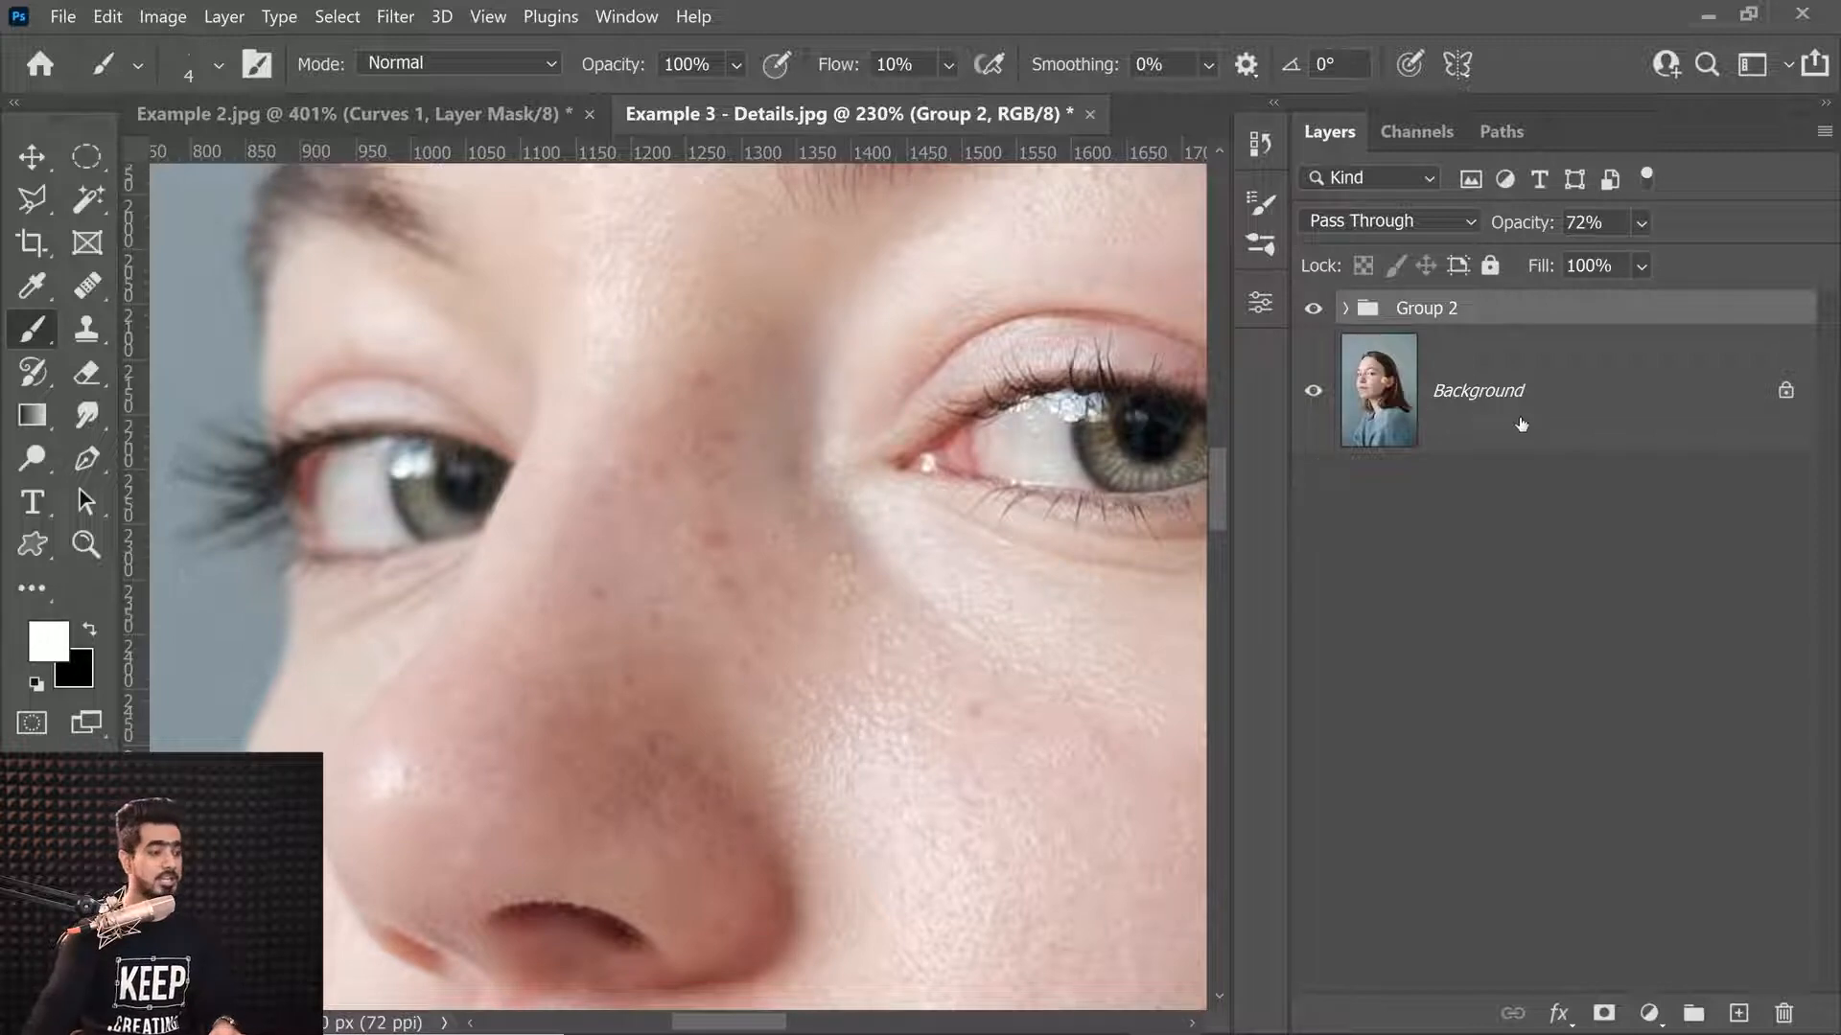
key(ctrl+j)
key(ctrl+t)
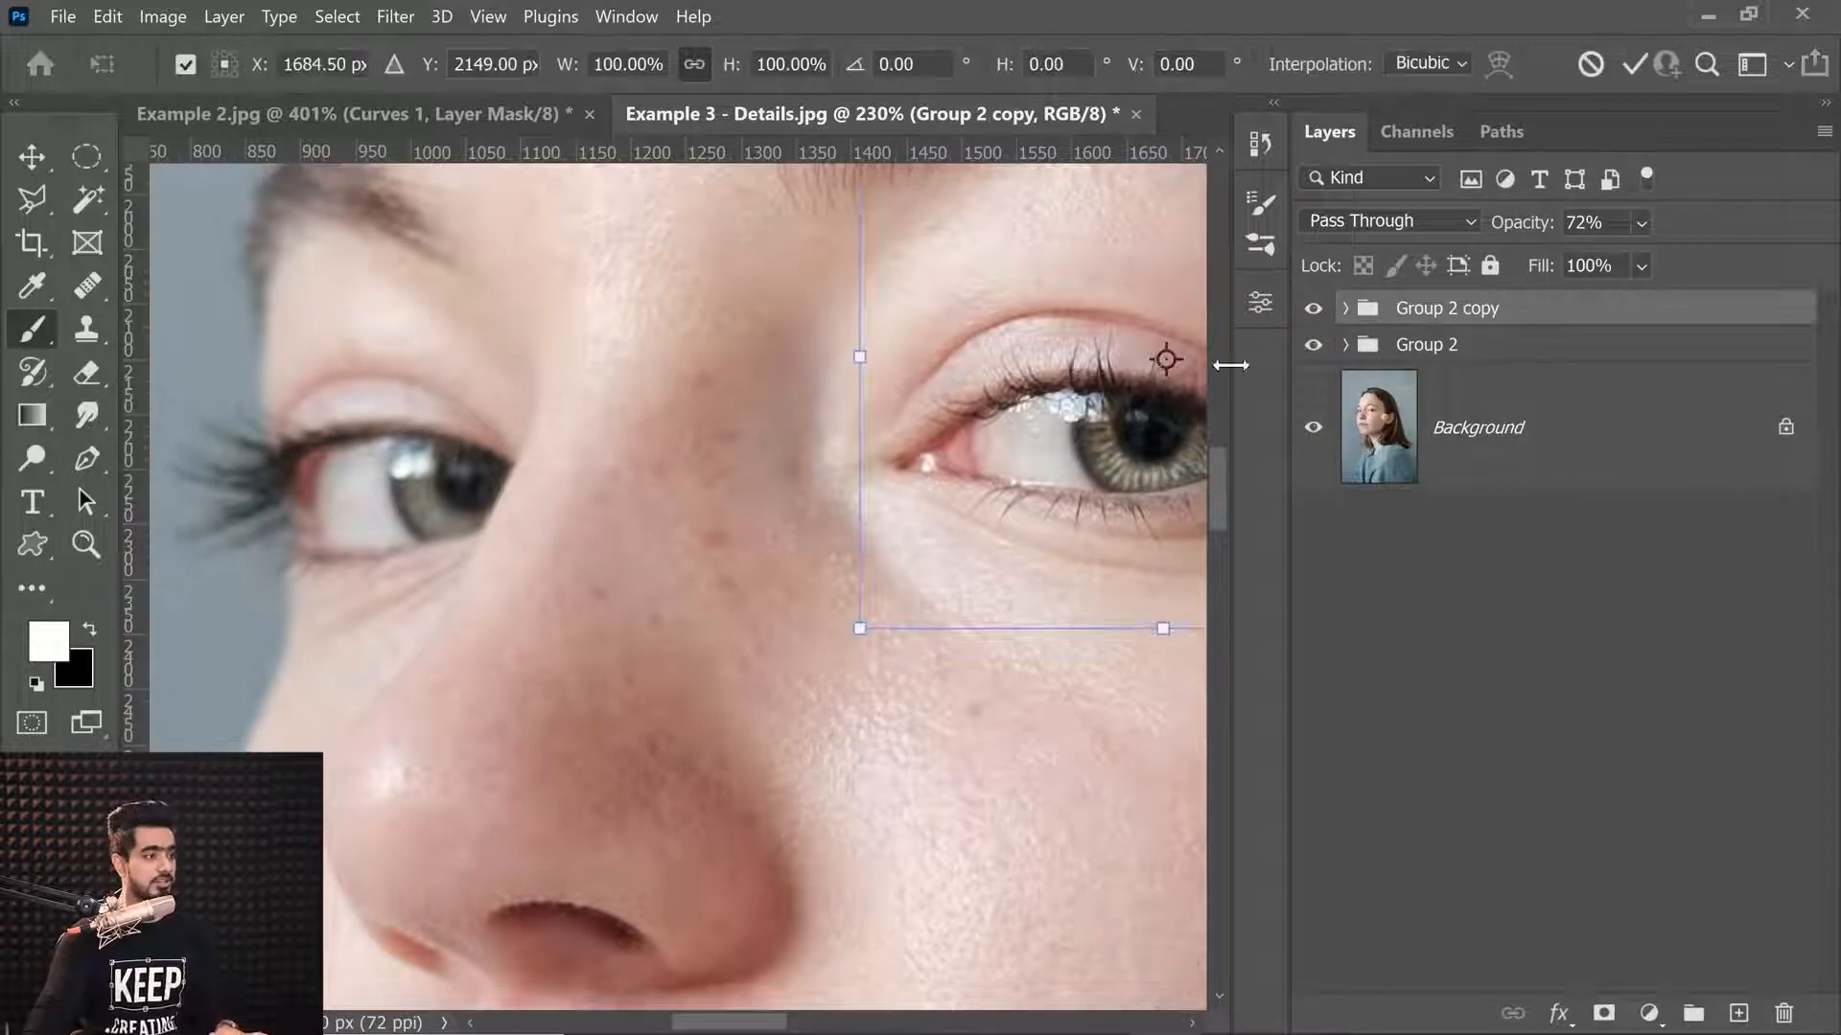
drag(1119, 462, 486, 508)
key(Return)
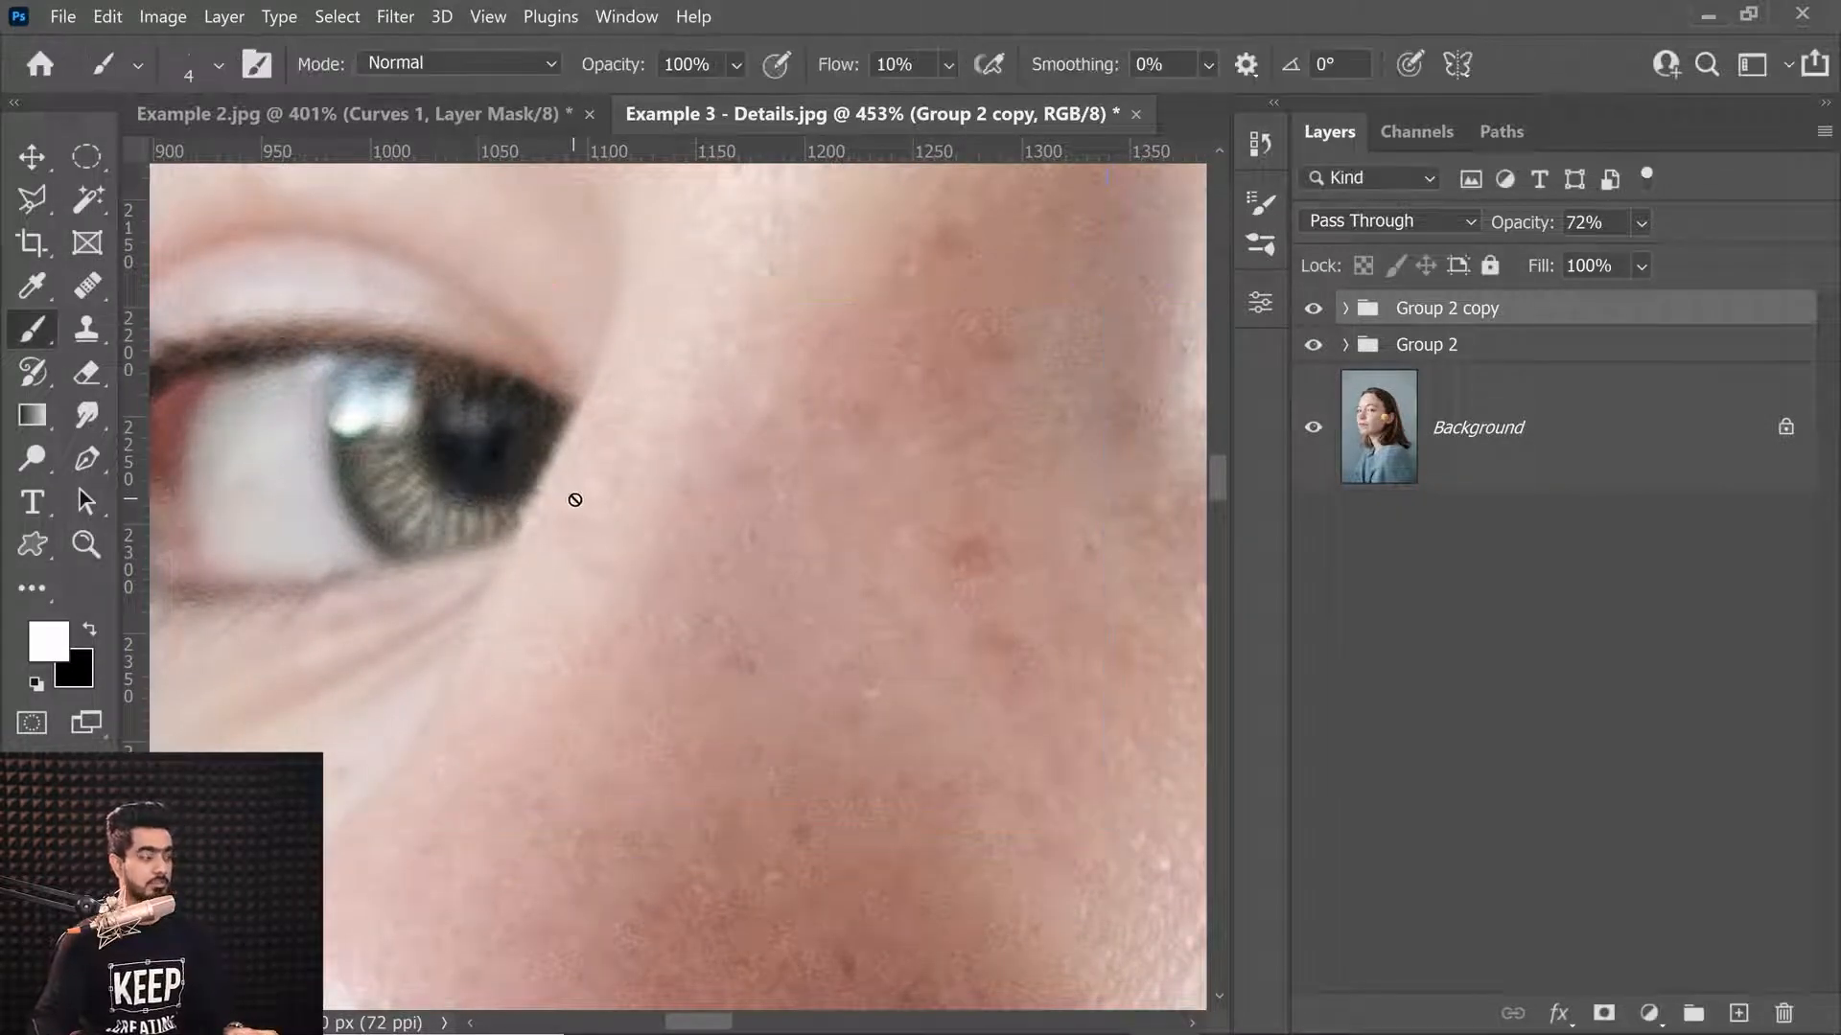
Add a layer mask to Group 2 copy and paint it black with a soft 10% flow brush around the farther iris.
scroll(1160, 955, down, 2)
click(1603, 1014)
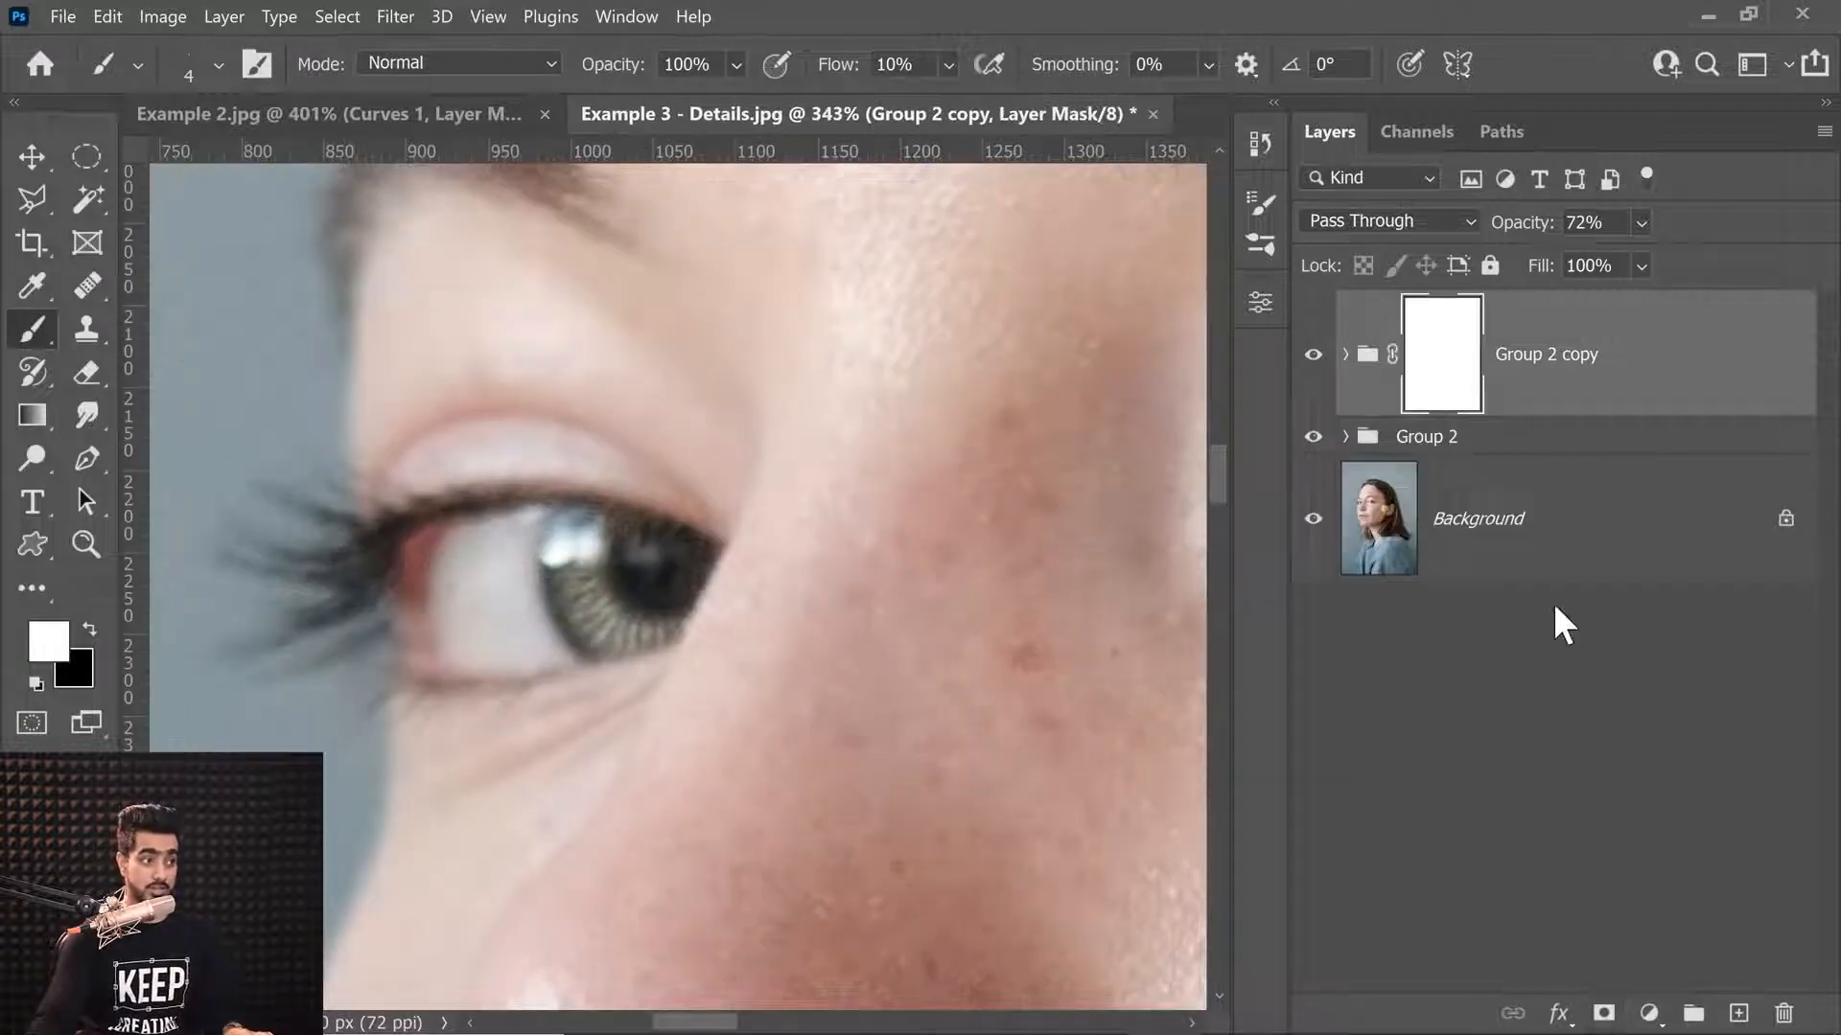
alt+drag(672, 488, 733, 487)
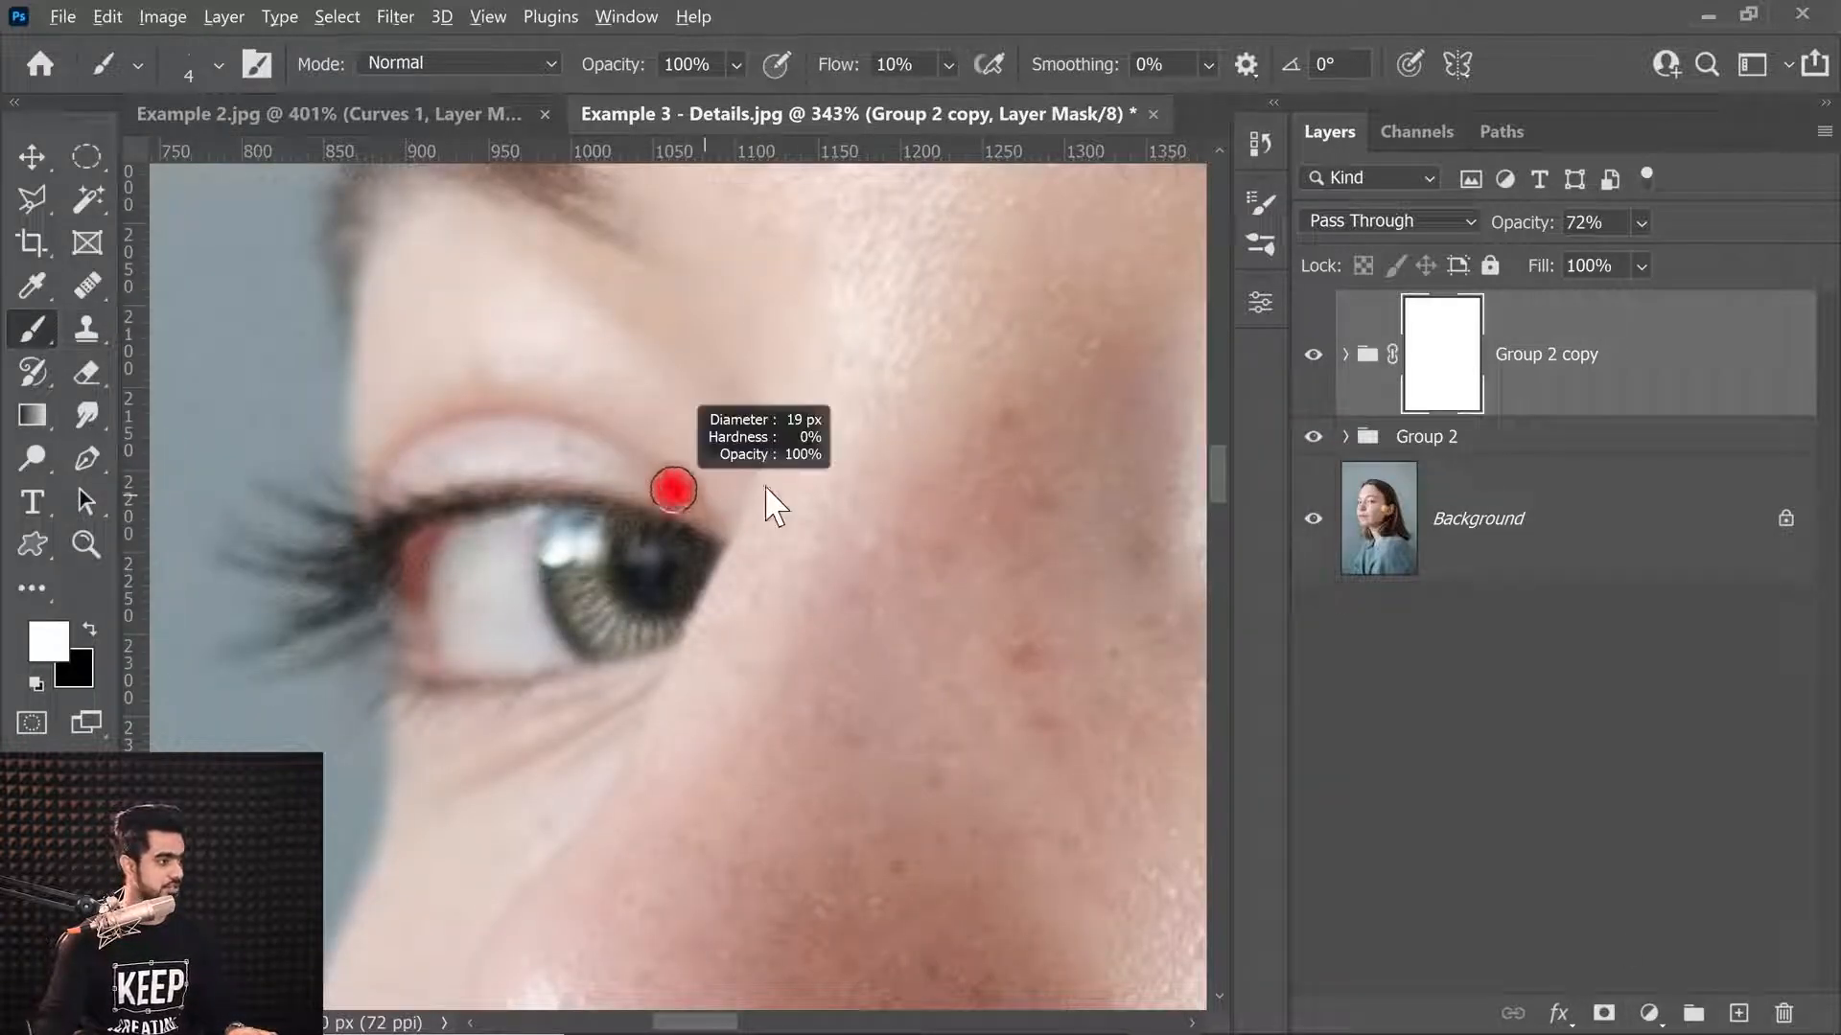
key(x)
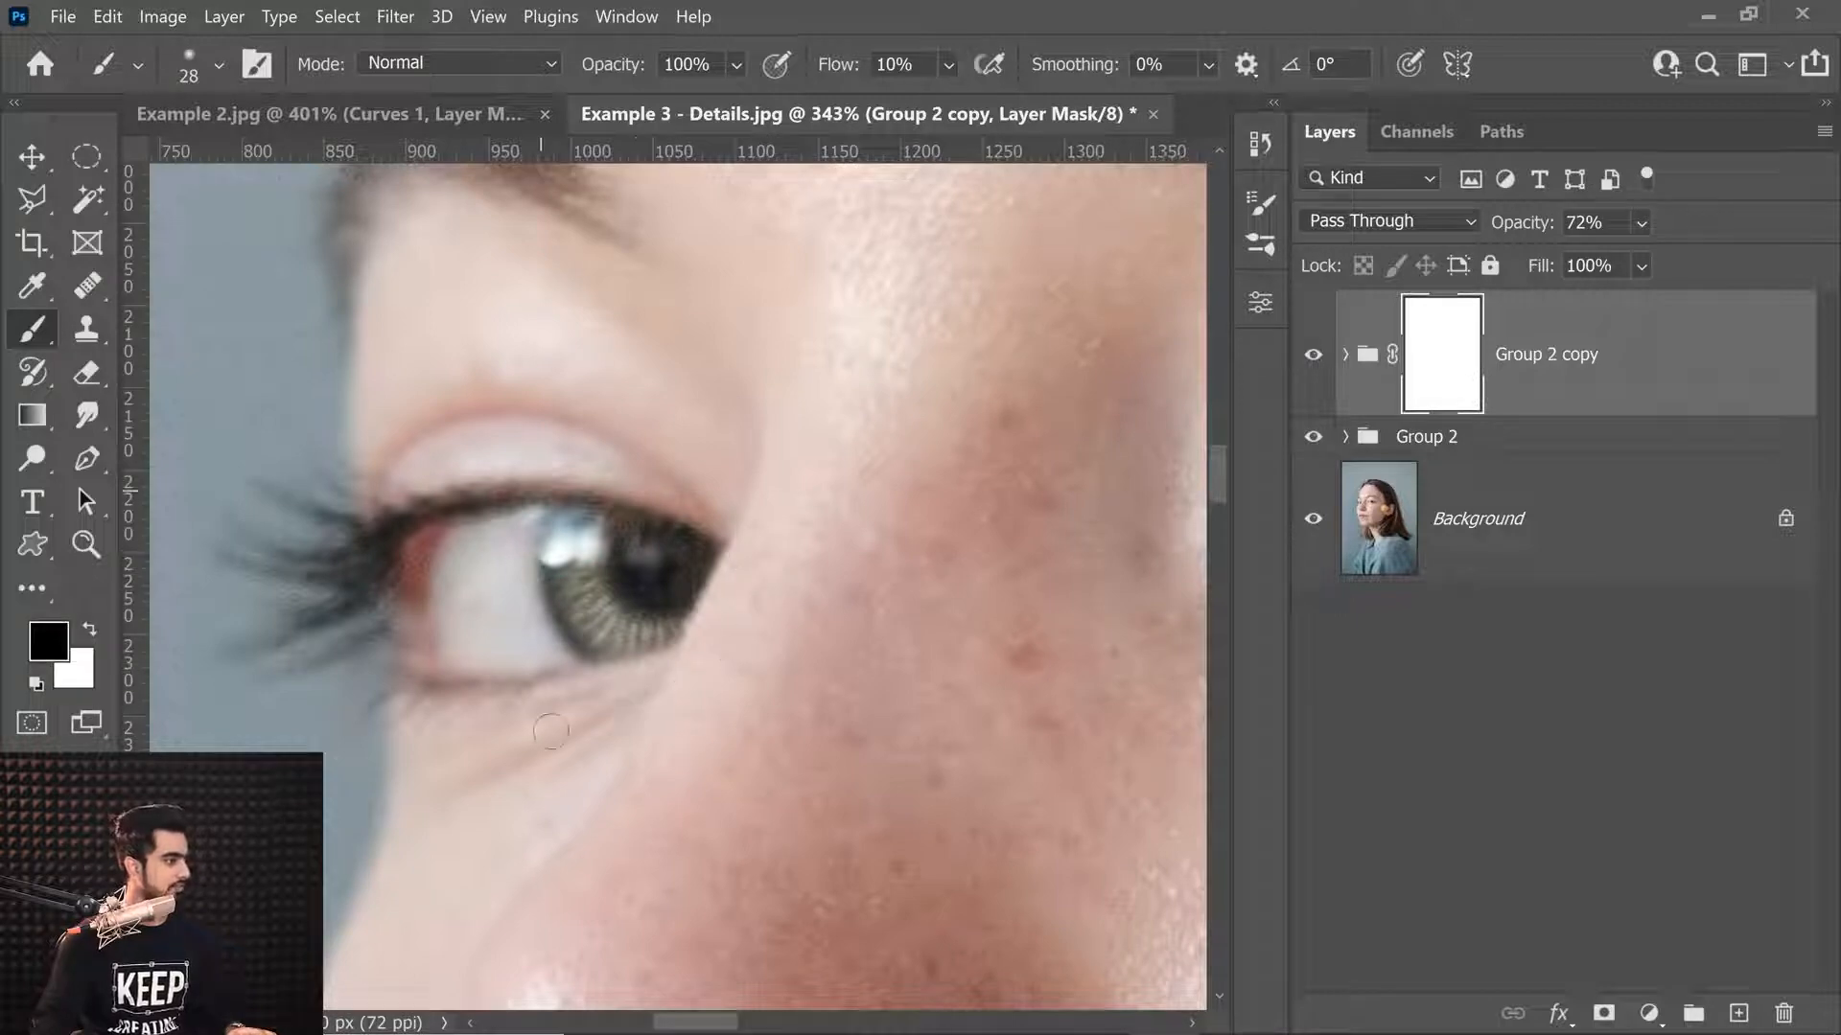
mouse_move(586, 547)
alt+mouse_down()
mouse_move(757, 526)
mouse_move(609, 513)
mouse_move(632, 522)
alt+mouse_up()
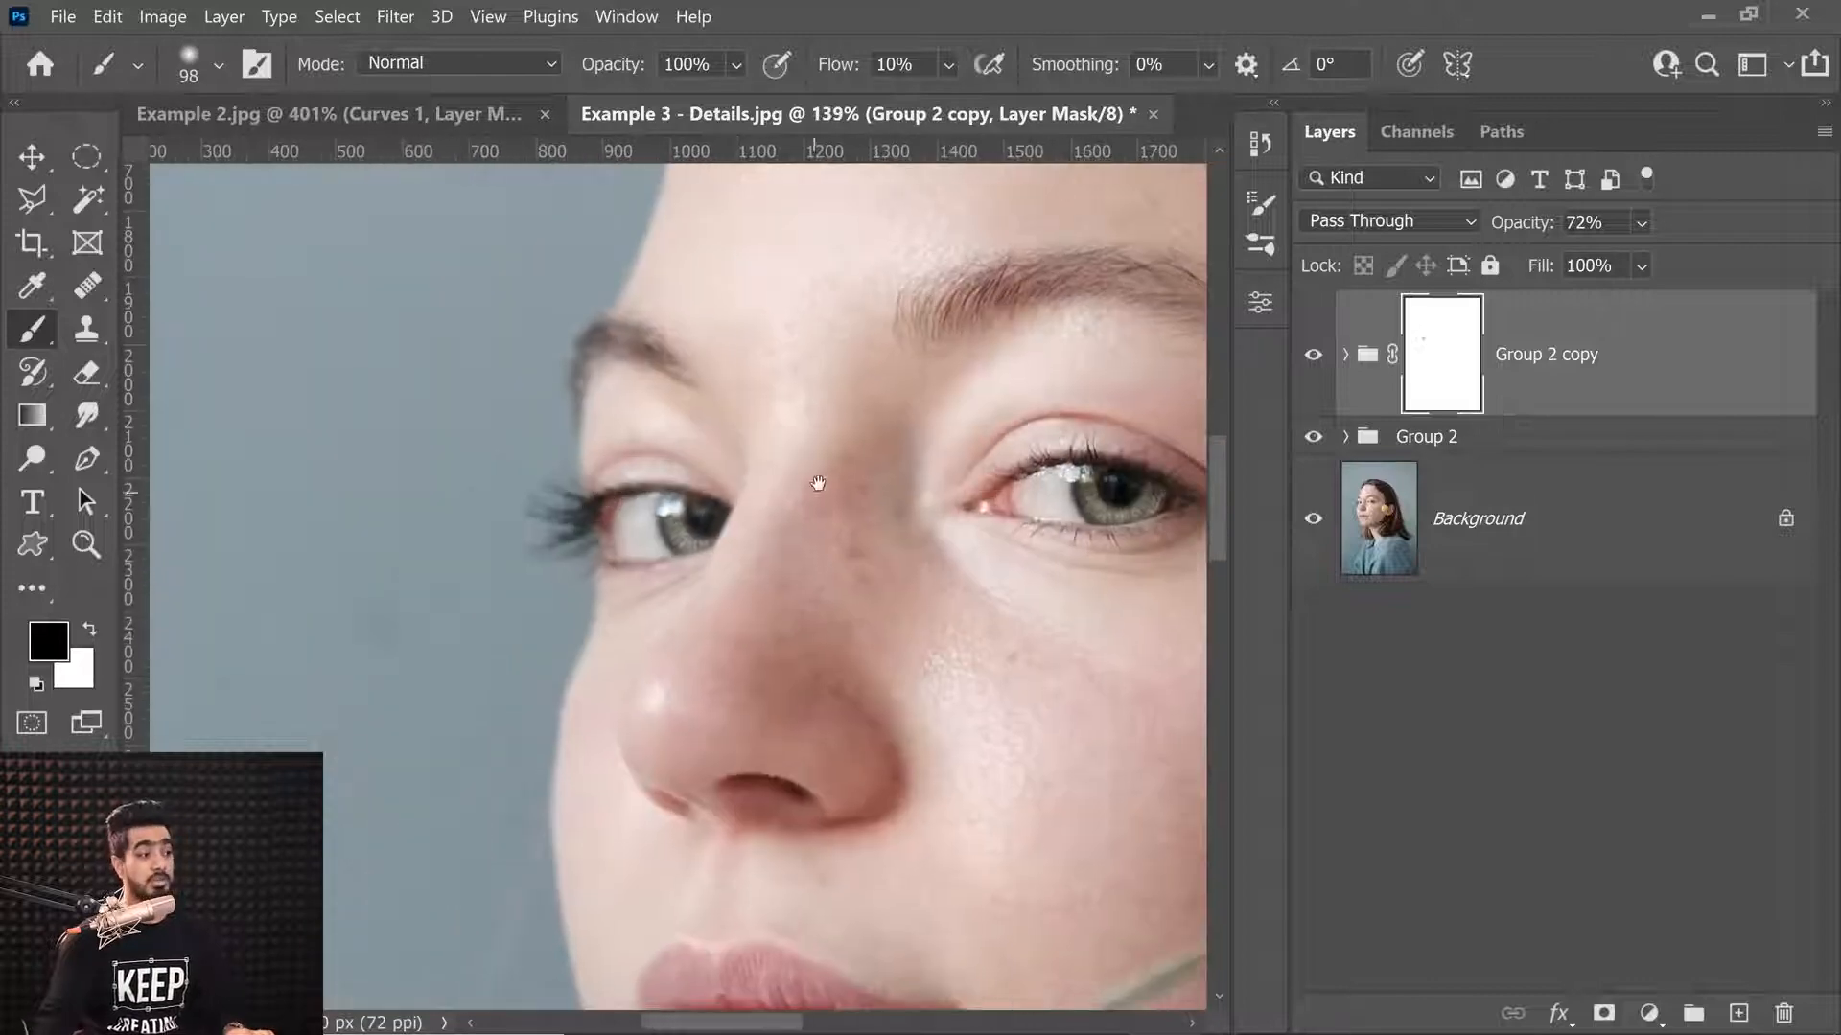
Expand Group 2 copy and its nested Group 1, and select the Curves 1 layer mask inside.
drag(811, 434, 699, 509)
key(x)
click(1344, 355)
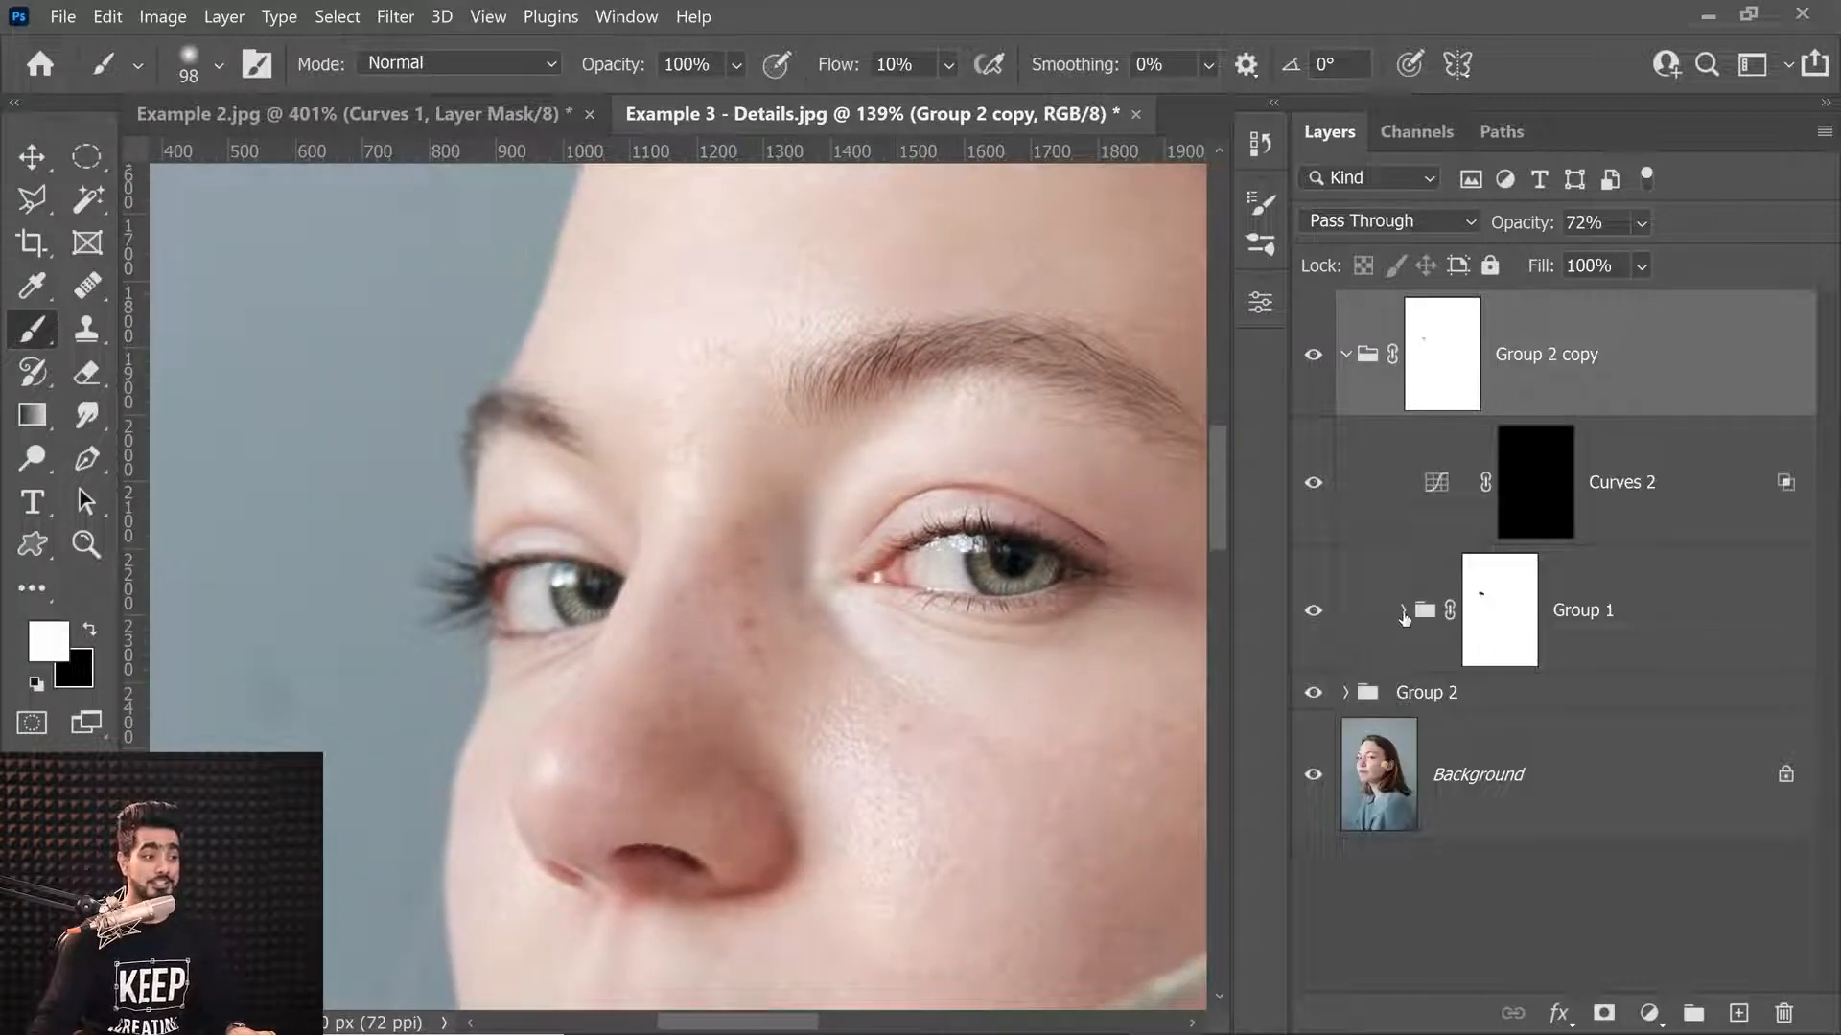
click(1404, 611)
click(1593, 773)
key(x)
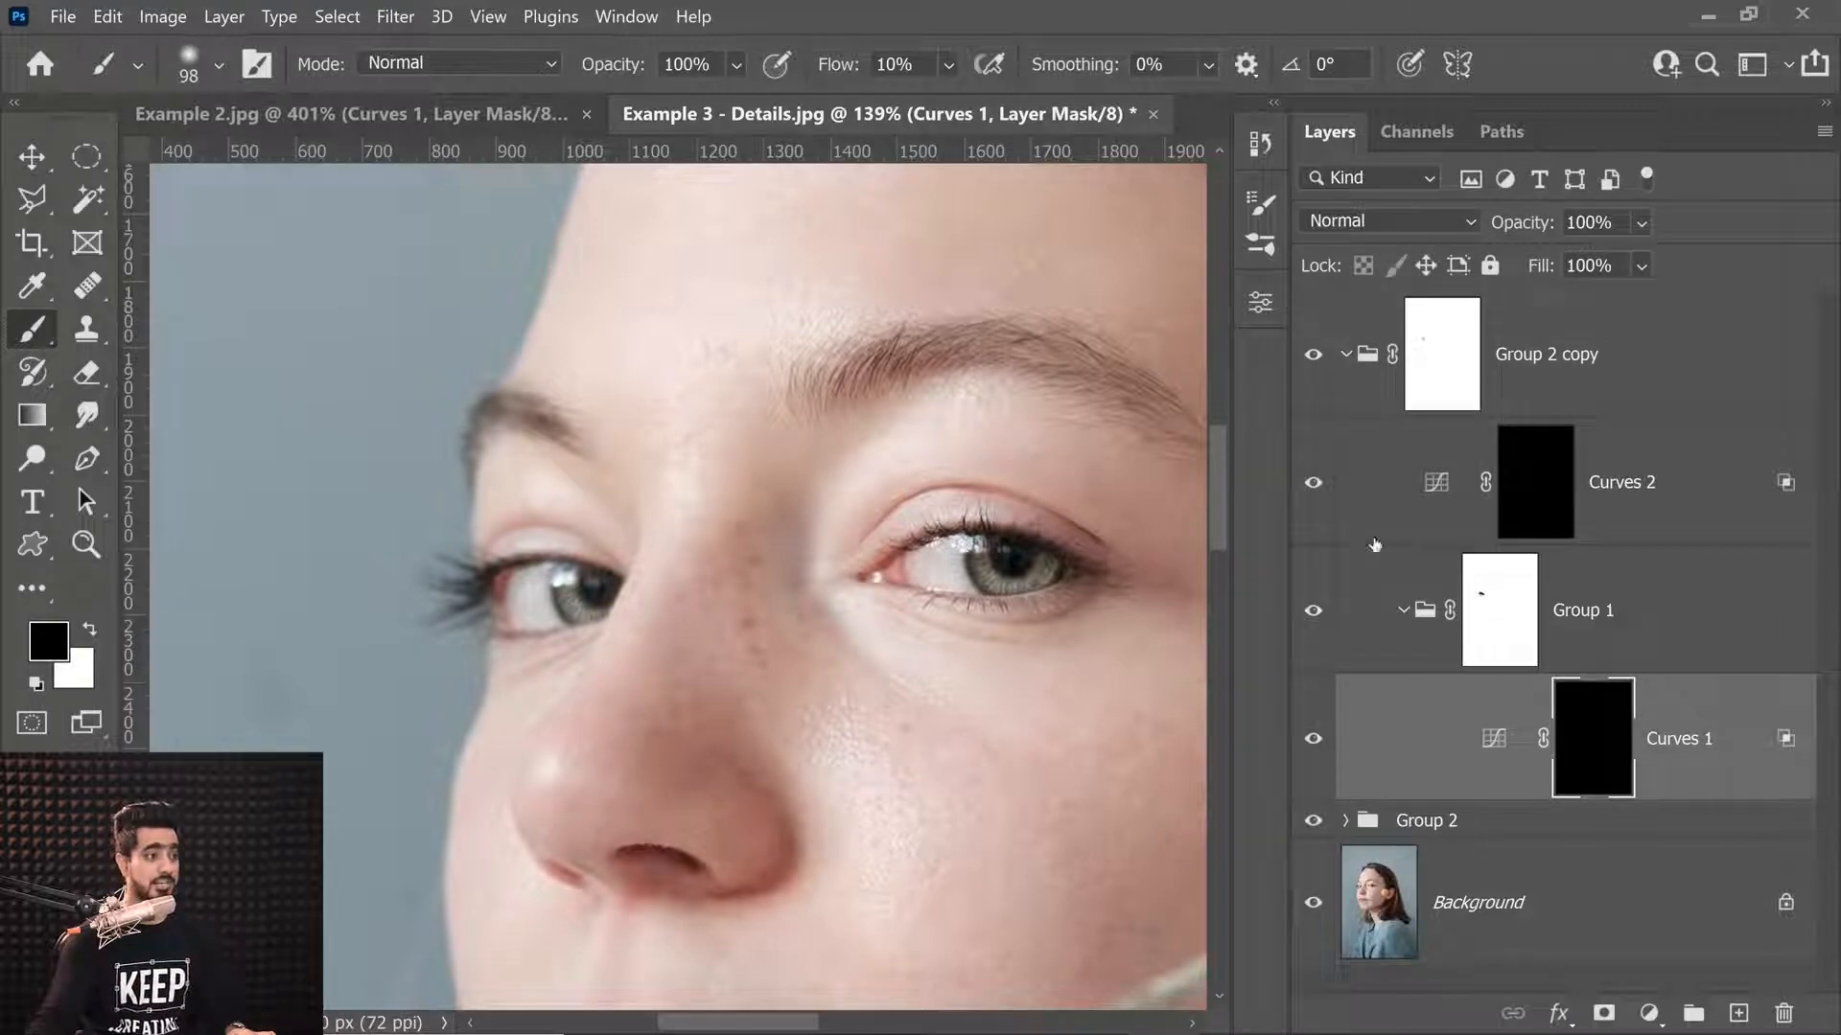
Set the Curves 1 mask's feather to 3 px to soften the farther iris's brightened strokes.
click(1258, 313)
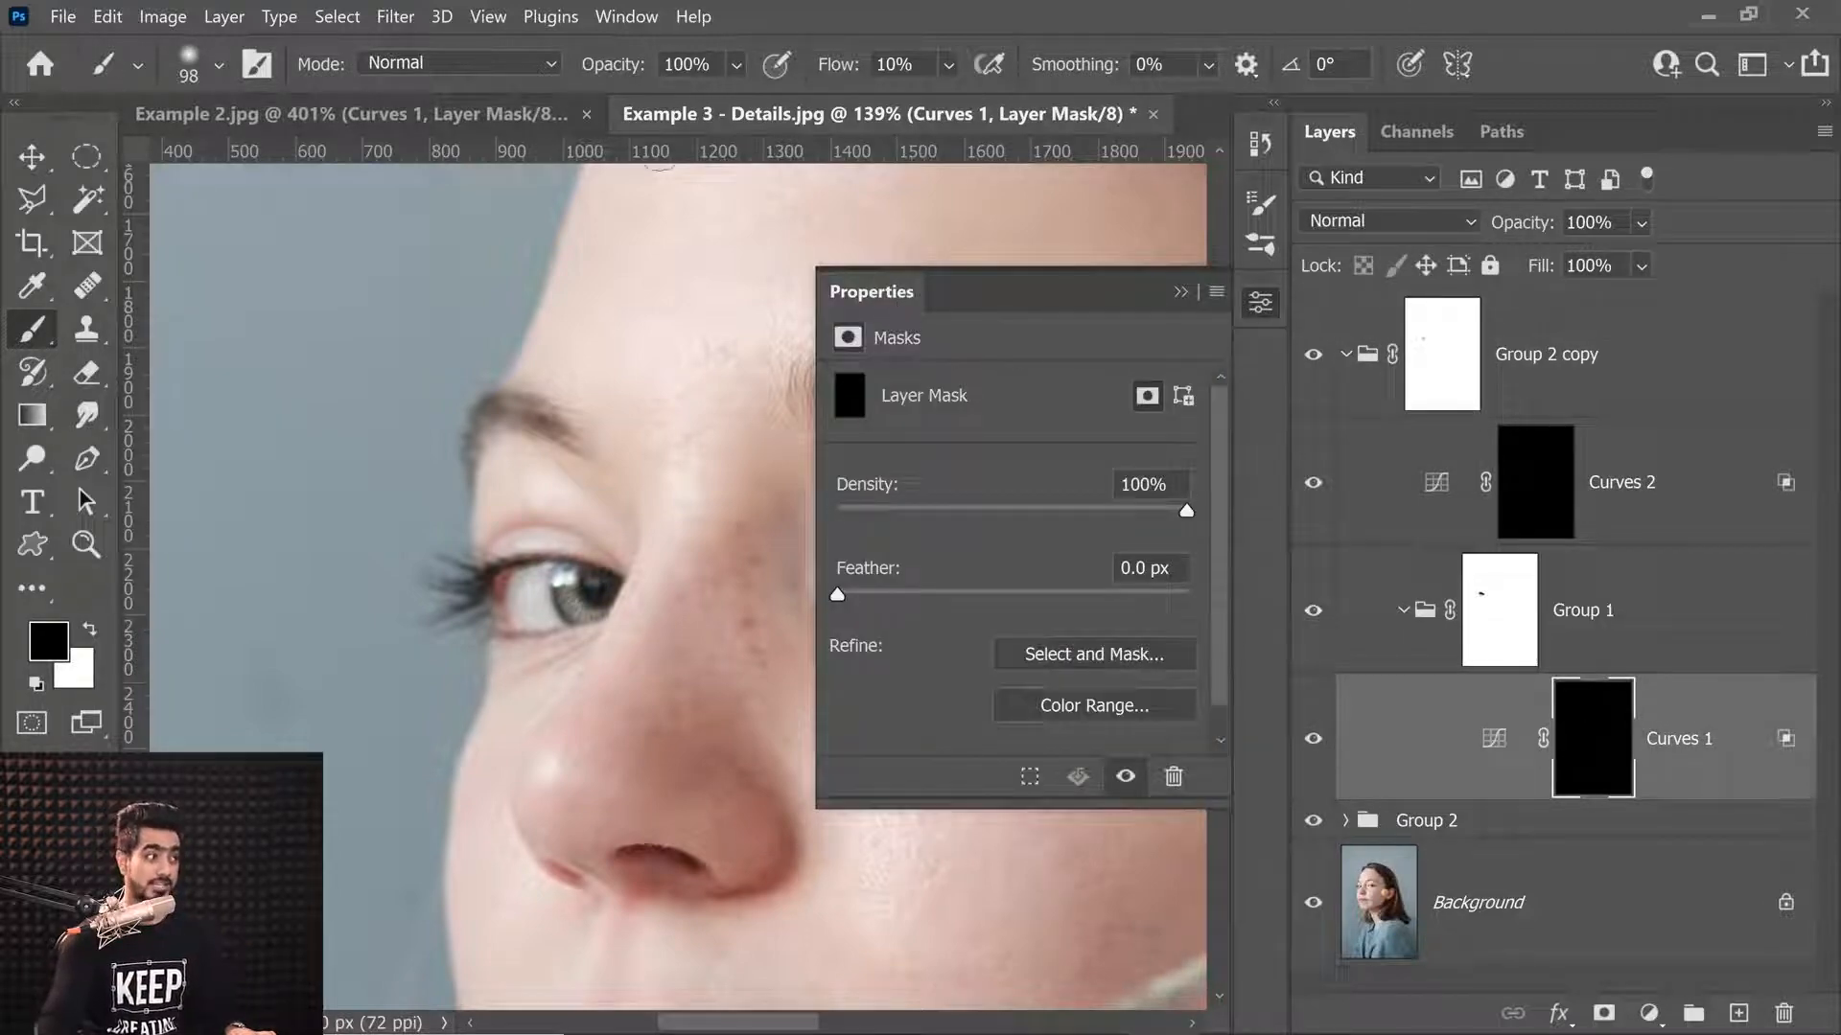
click(638, 17)
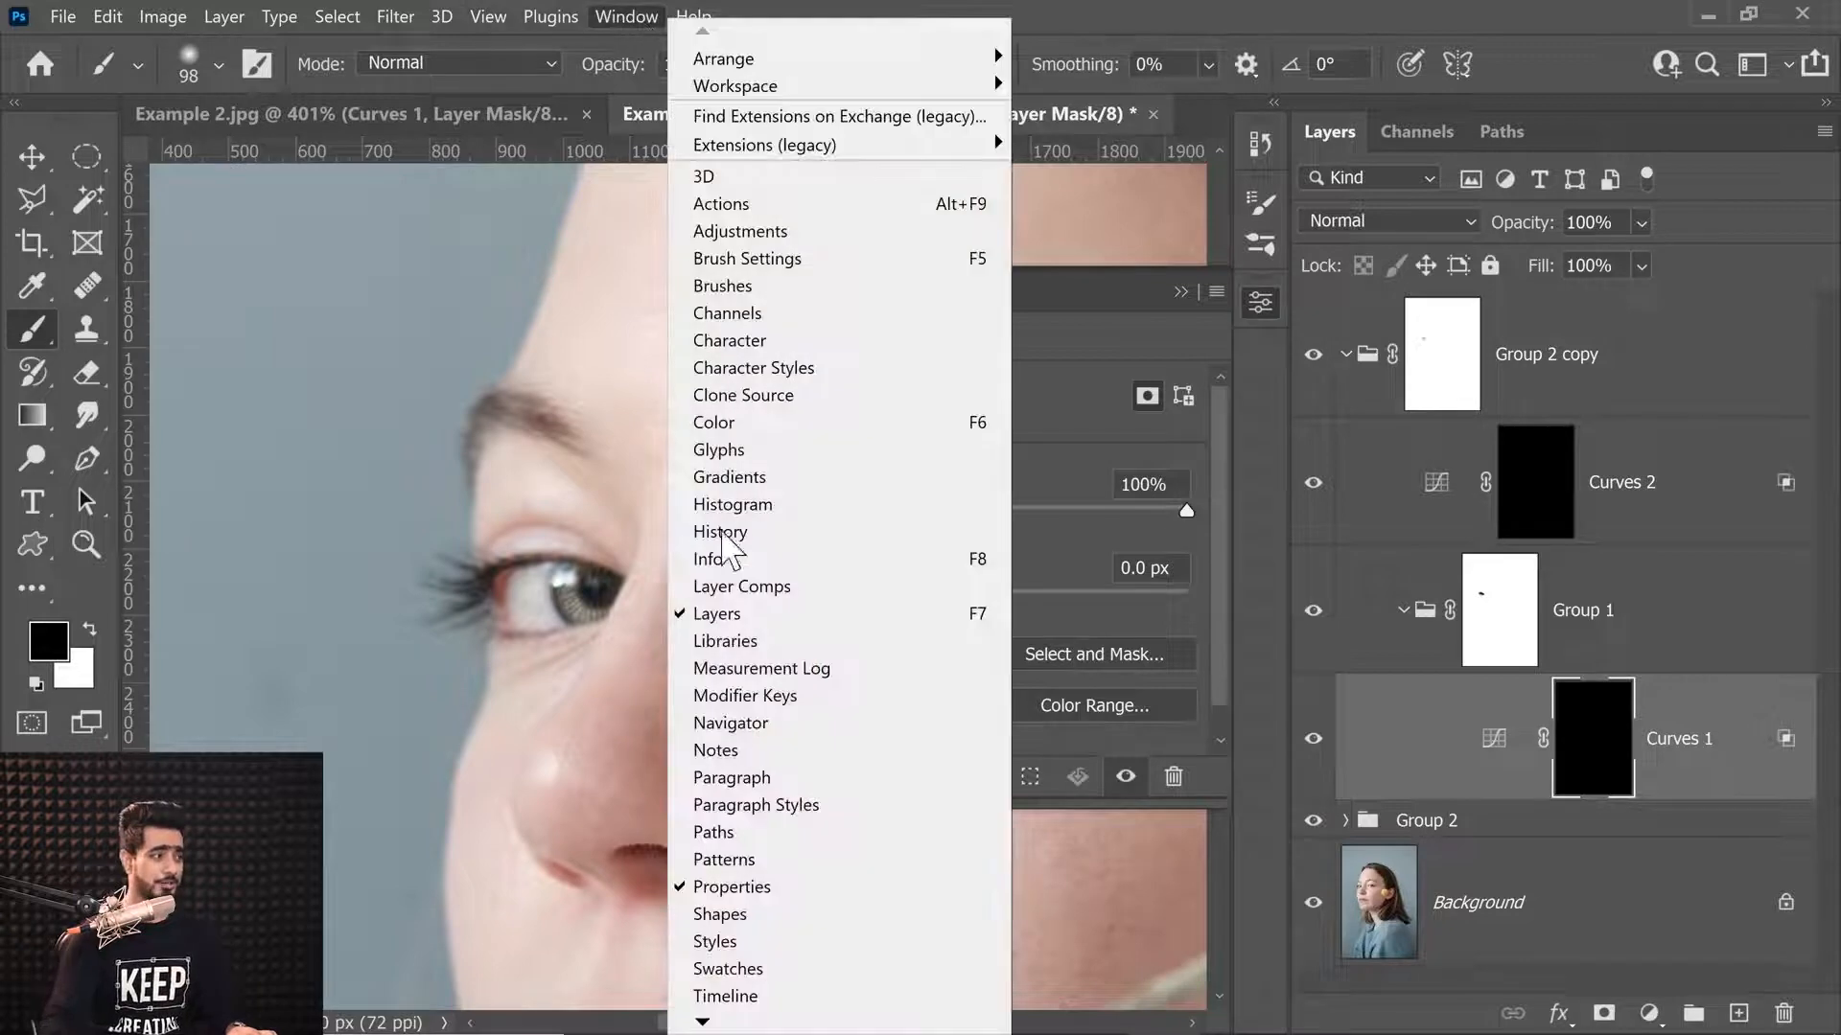
click(1136, 440)
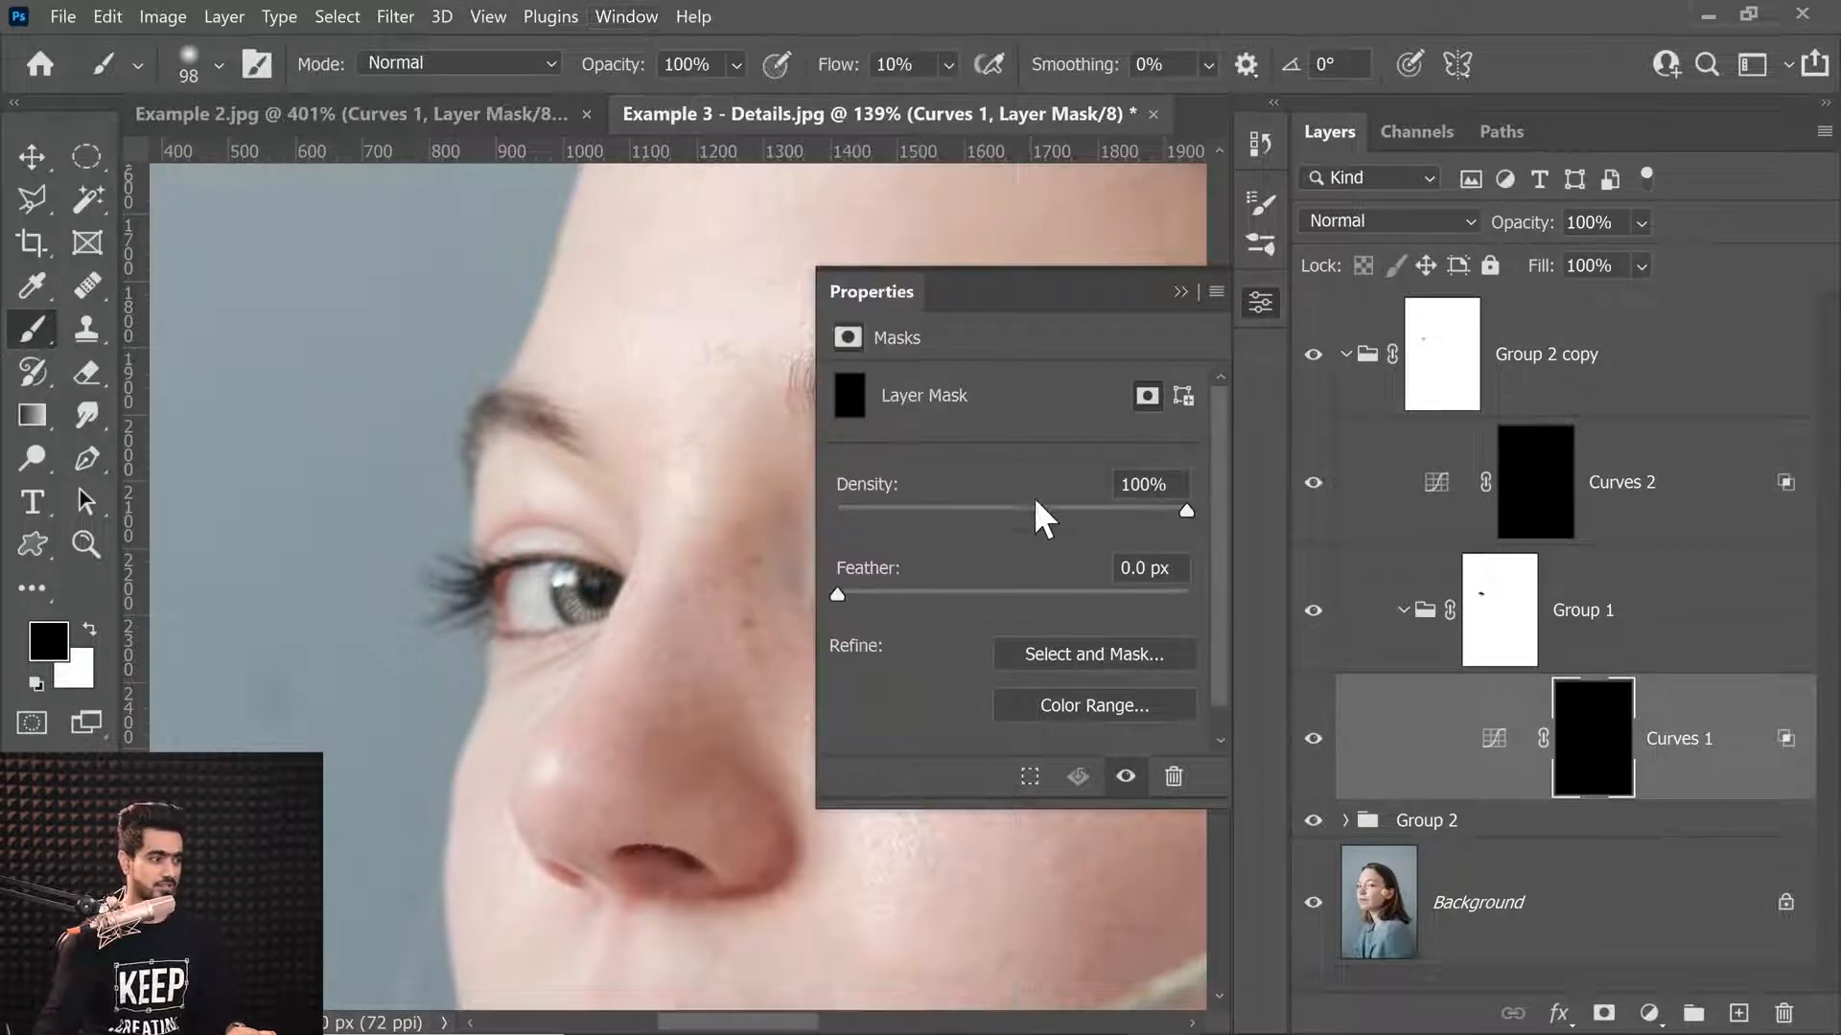
click(555, 575)
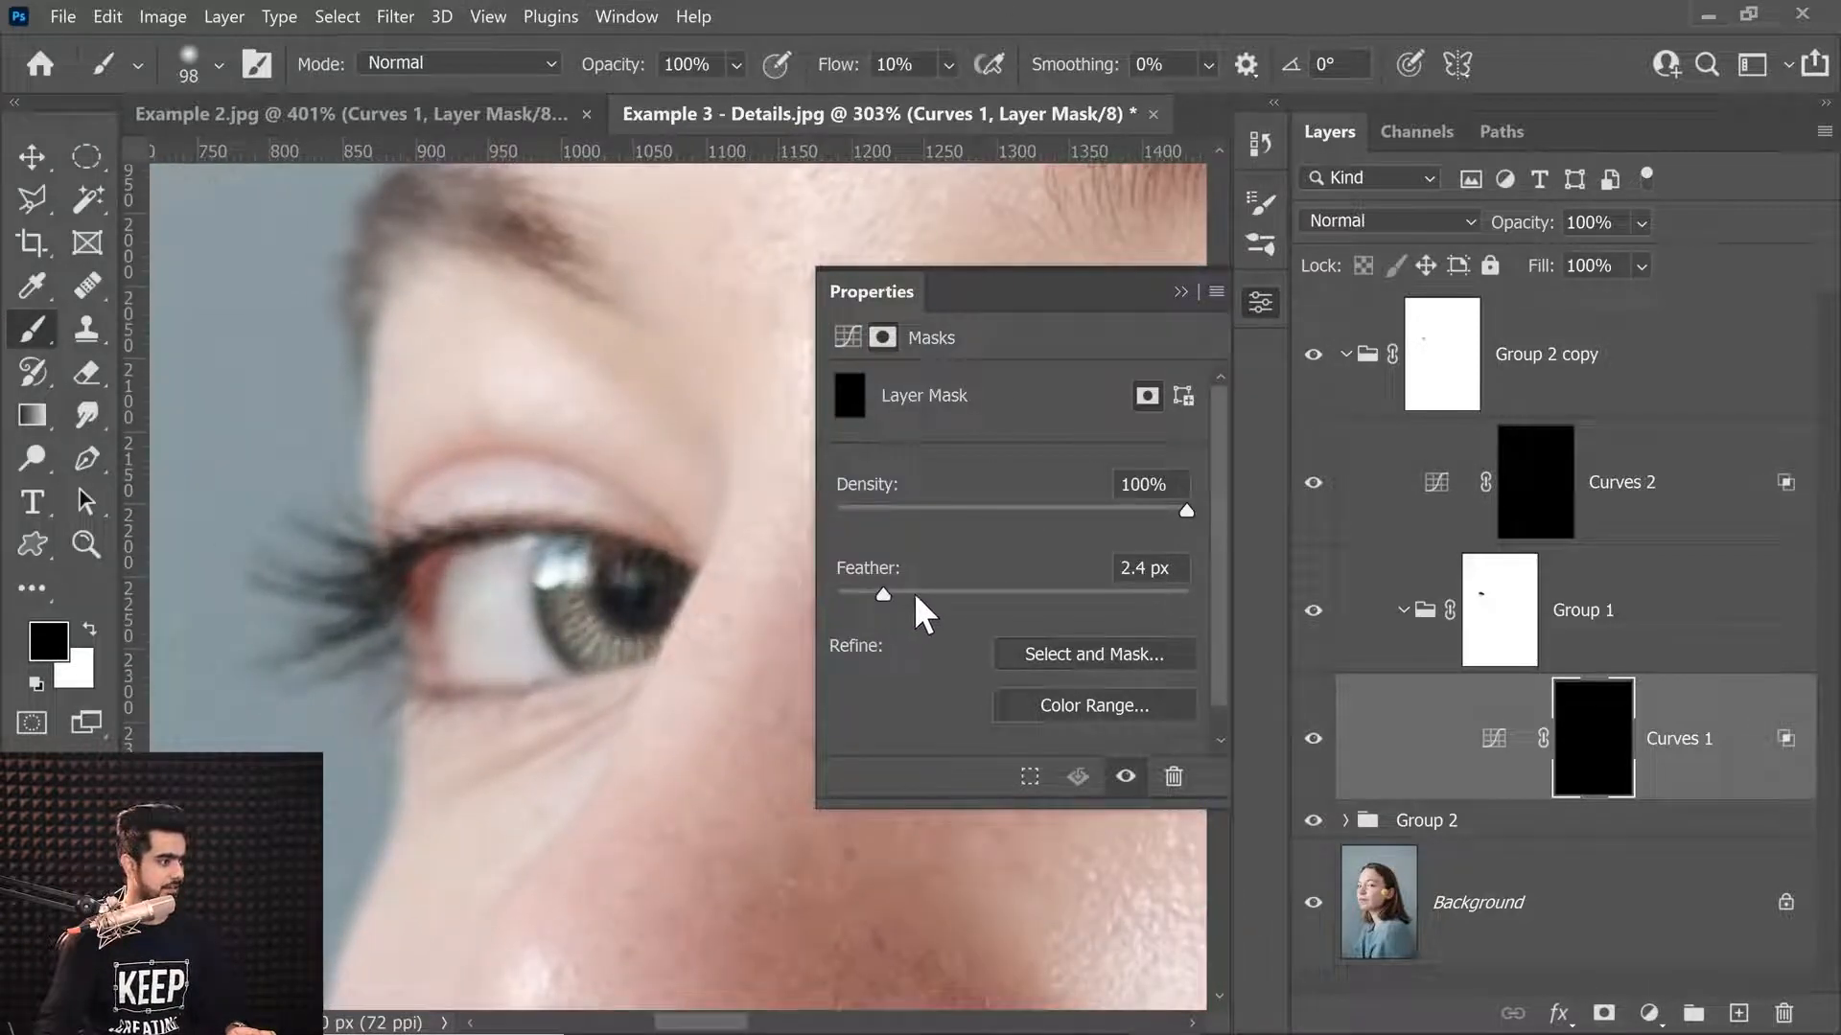
drag(1171, 568, 994, 567)
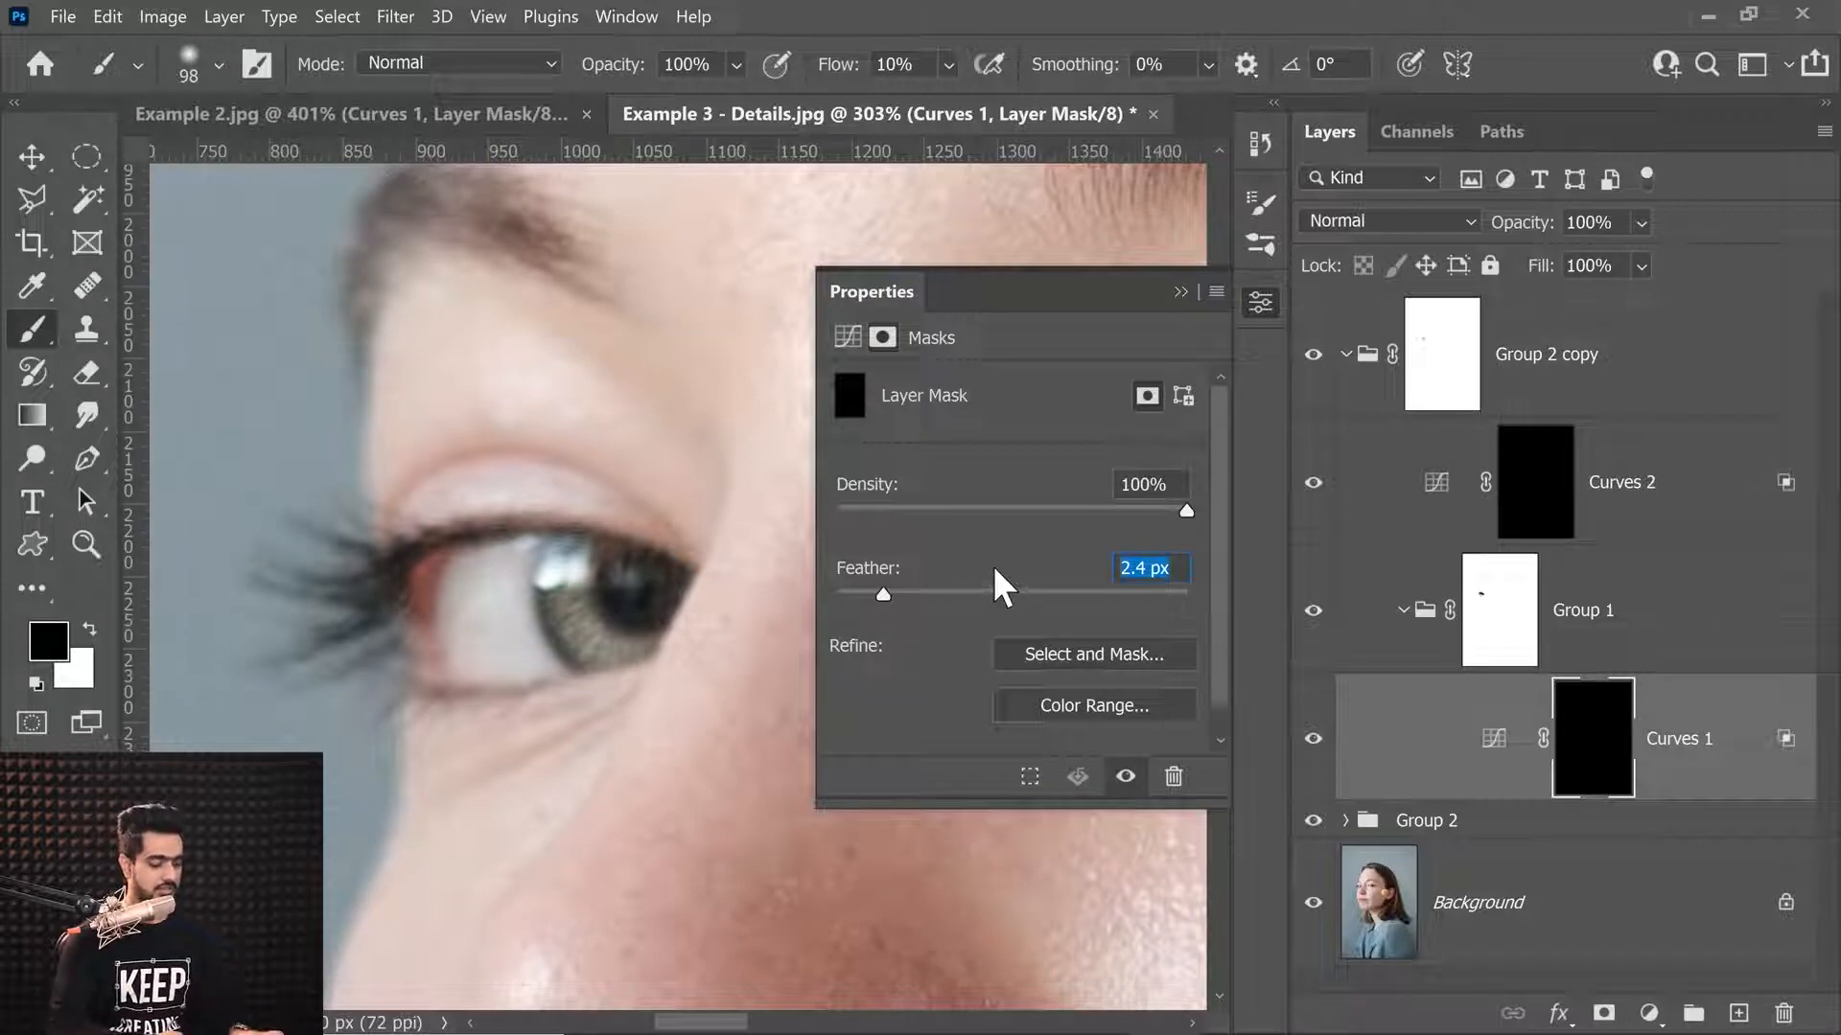
text(3)
key(Return)
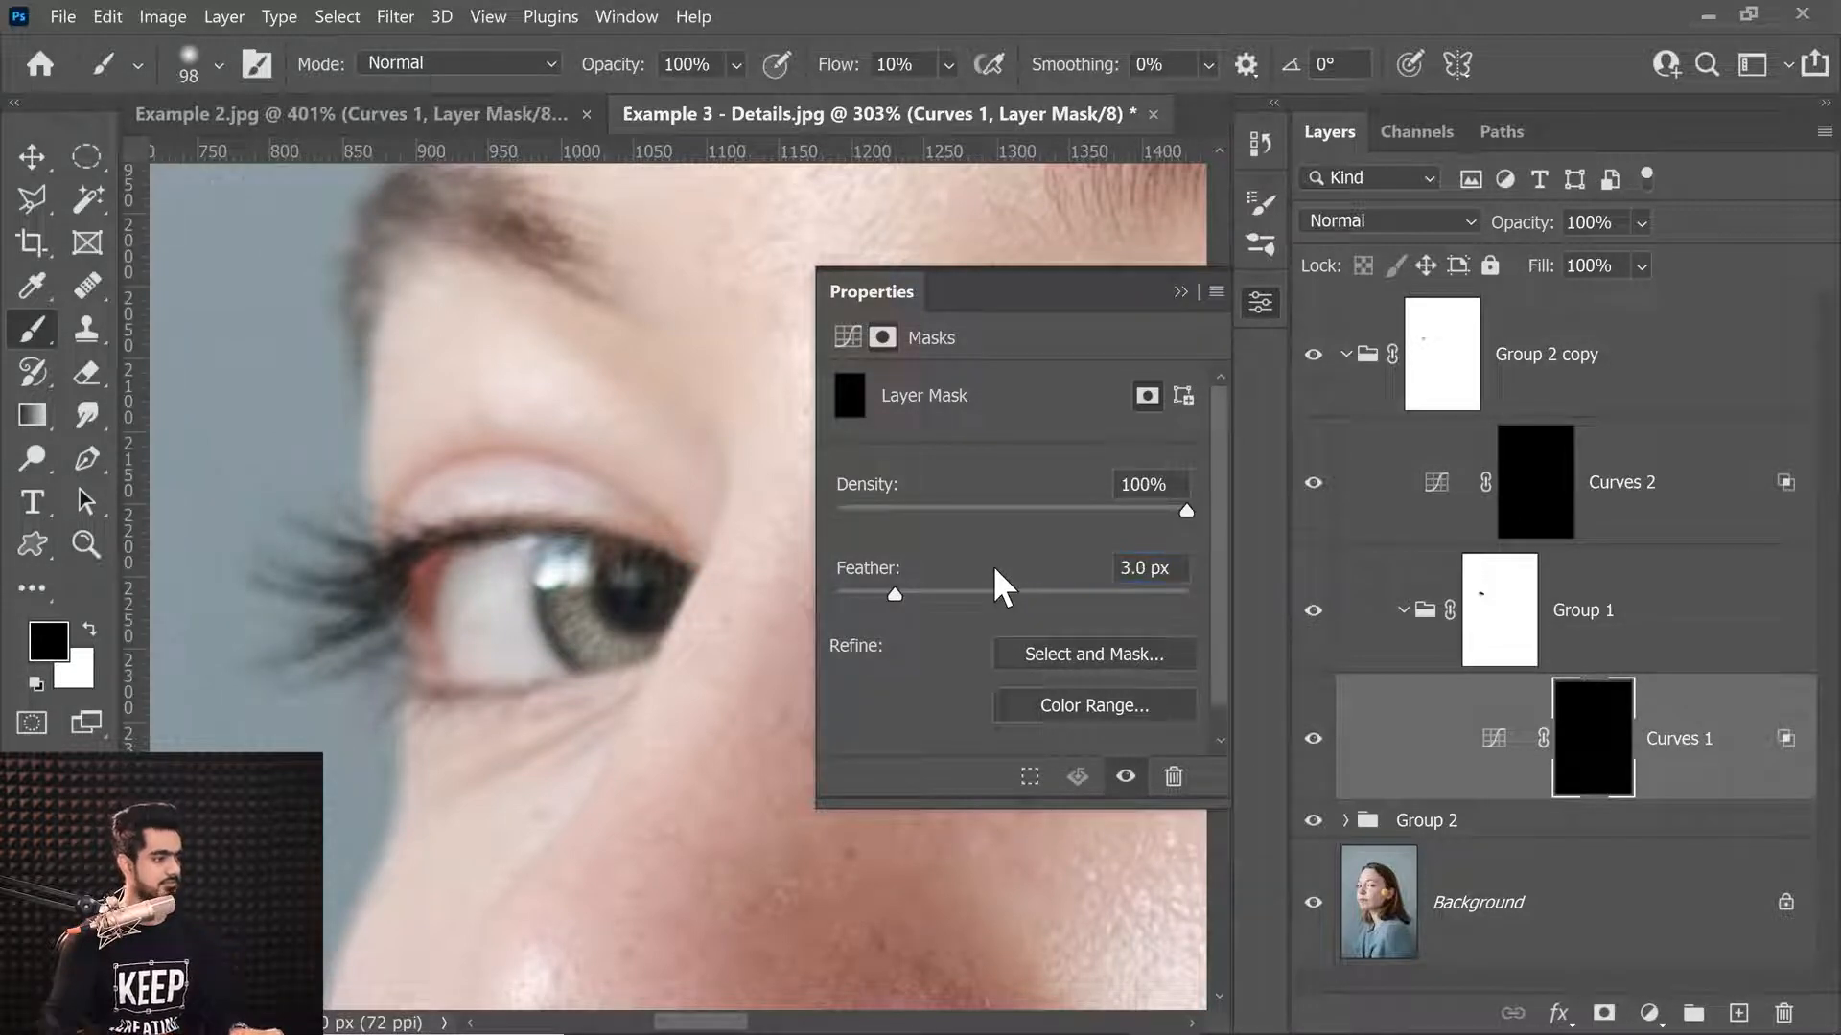
Feather the Curves 2 mask inside Group 2 copy, trying 3 px first and settling on 2 px.
click(1536, 491)
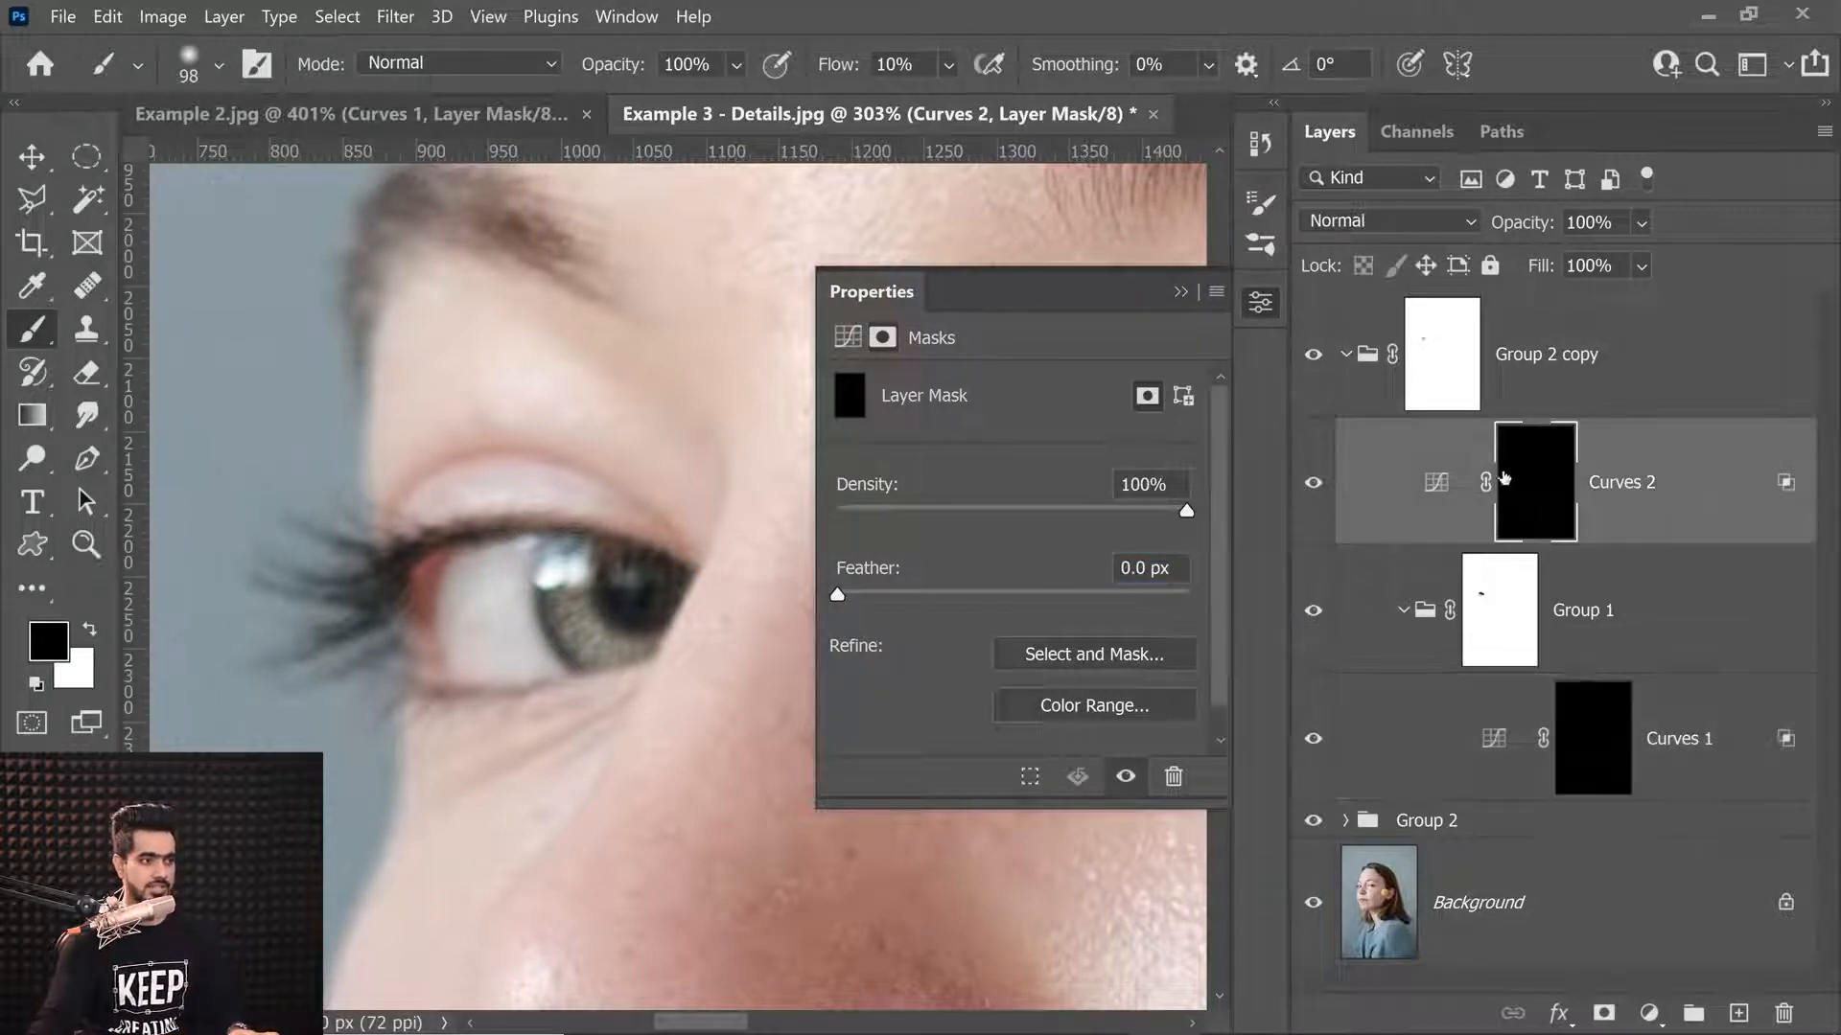
click(1139, 569)
text(3)
key(Return)
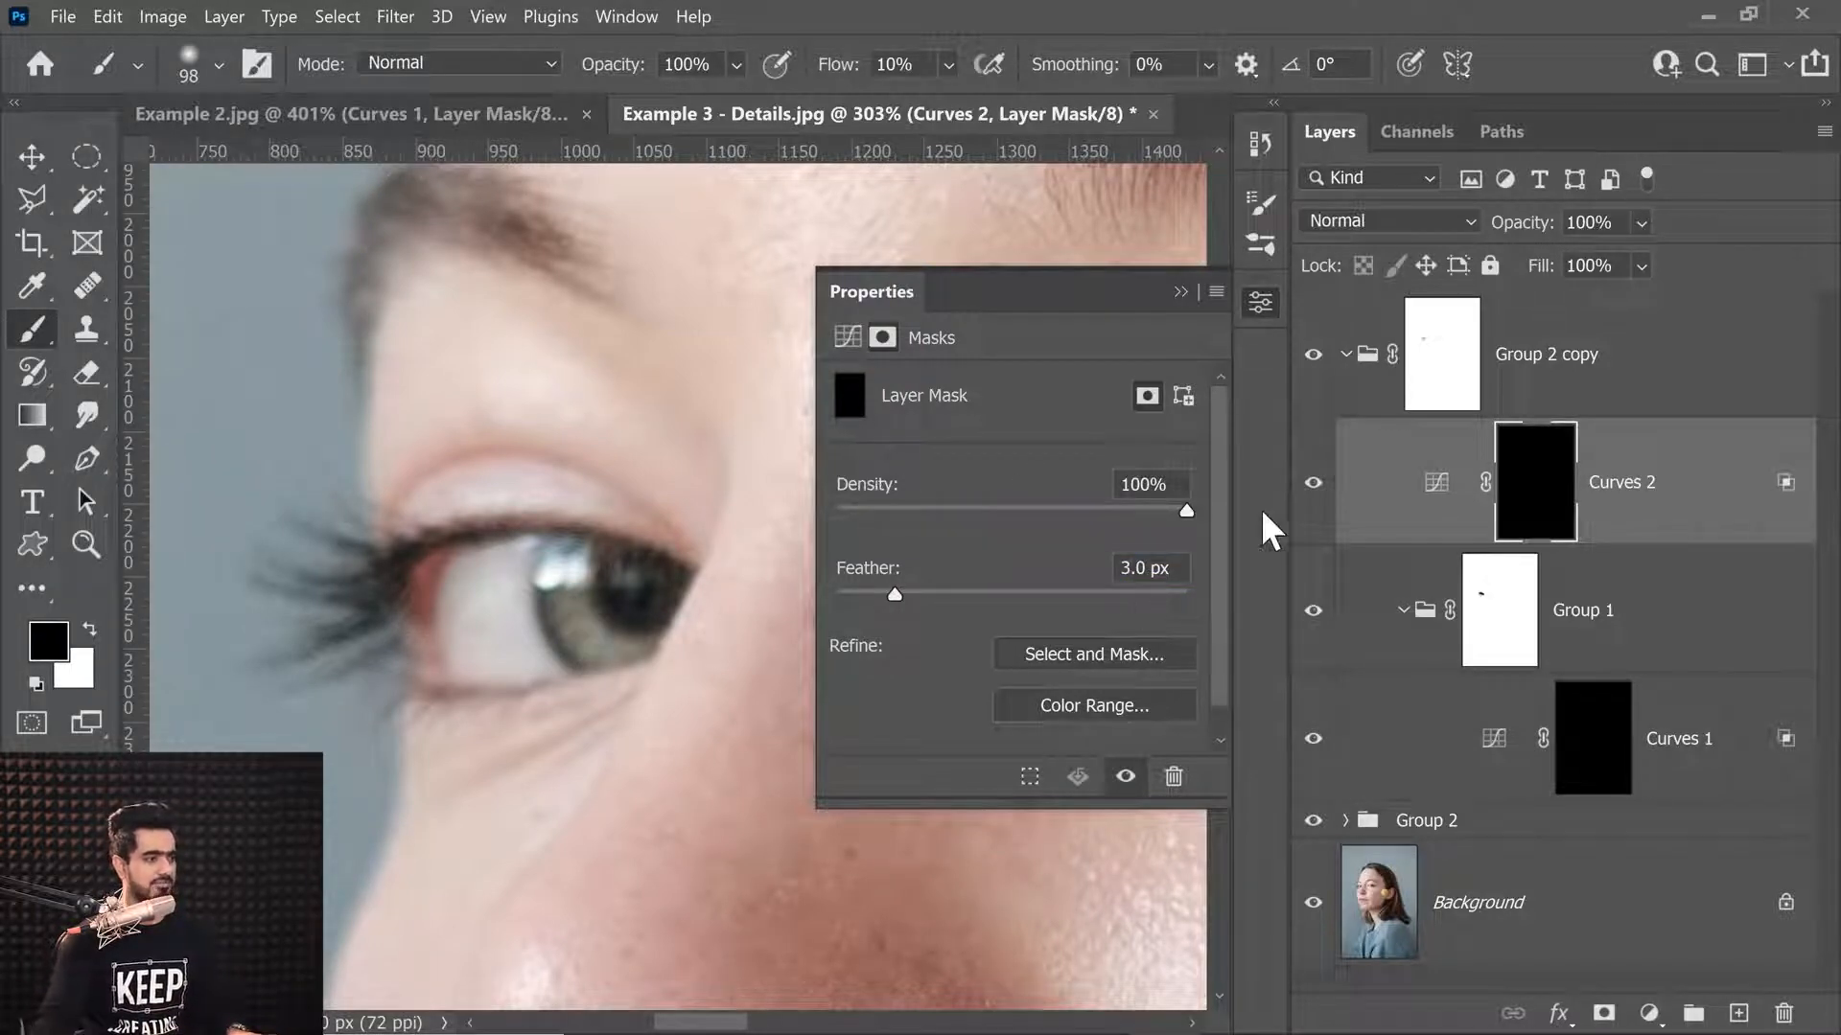
double_click(1159, 567)
text(2)
key(Return)
click(1179, 291)
Set the feather of the Curves 1 mask inside Group 2 copy to 2 px.
click(1618, 782)
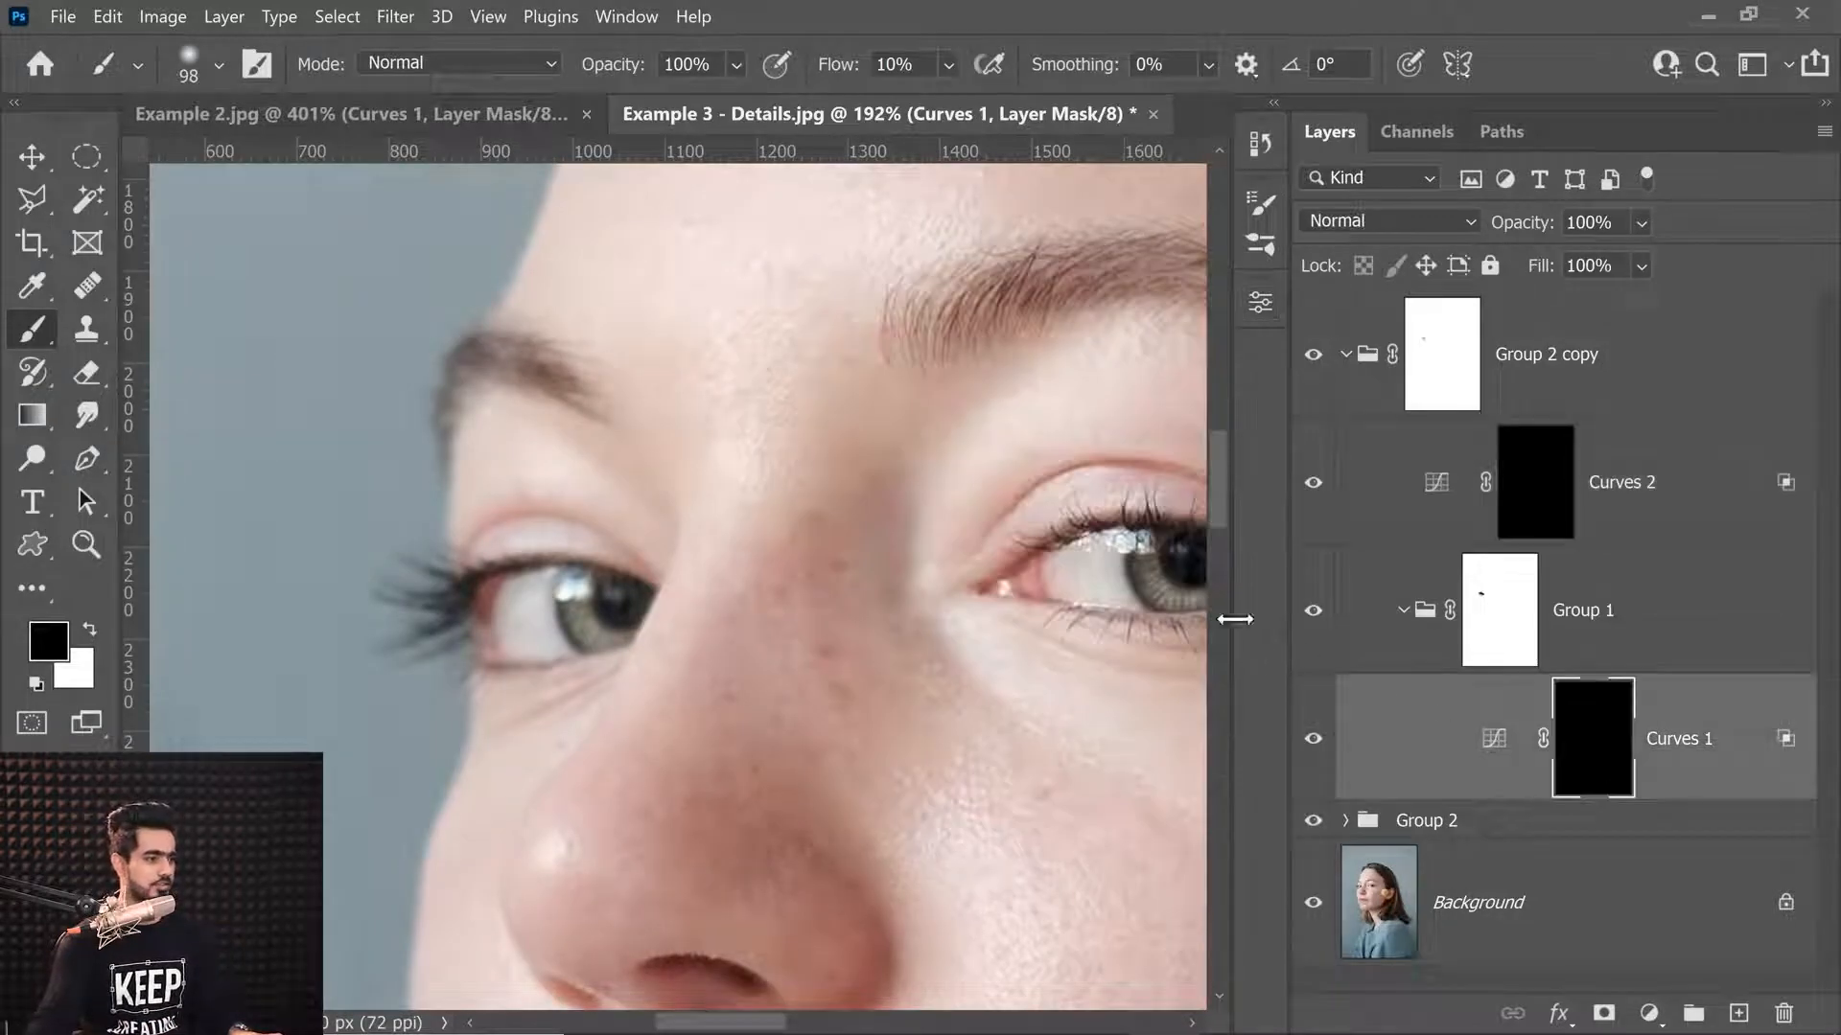
double_click(1566, 724)
click(1146, 567)
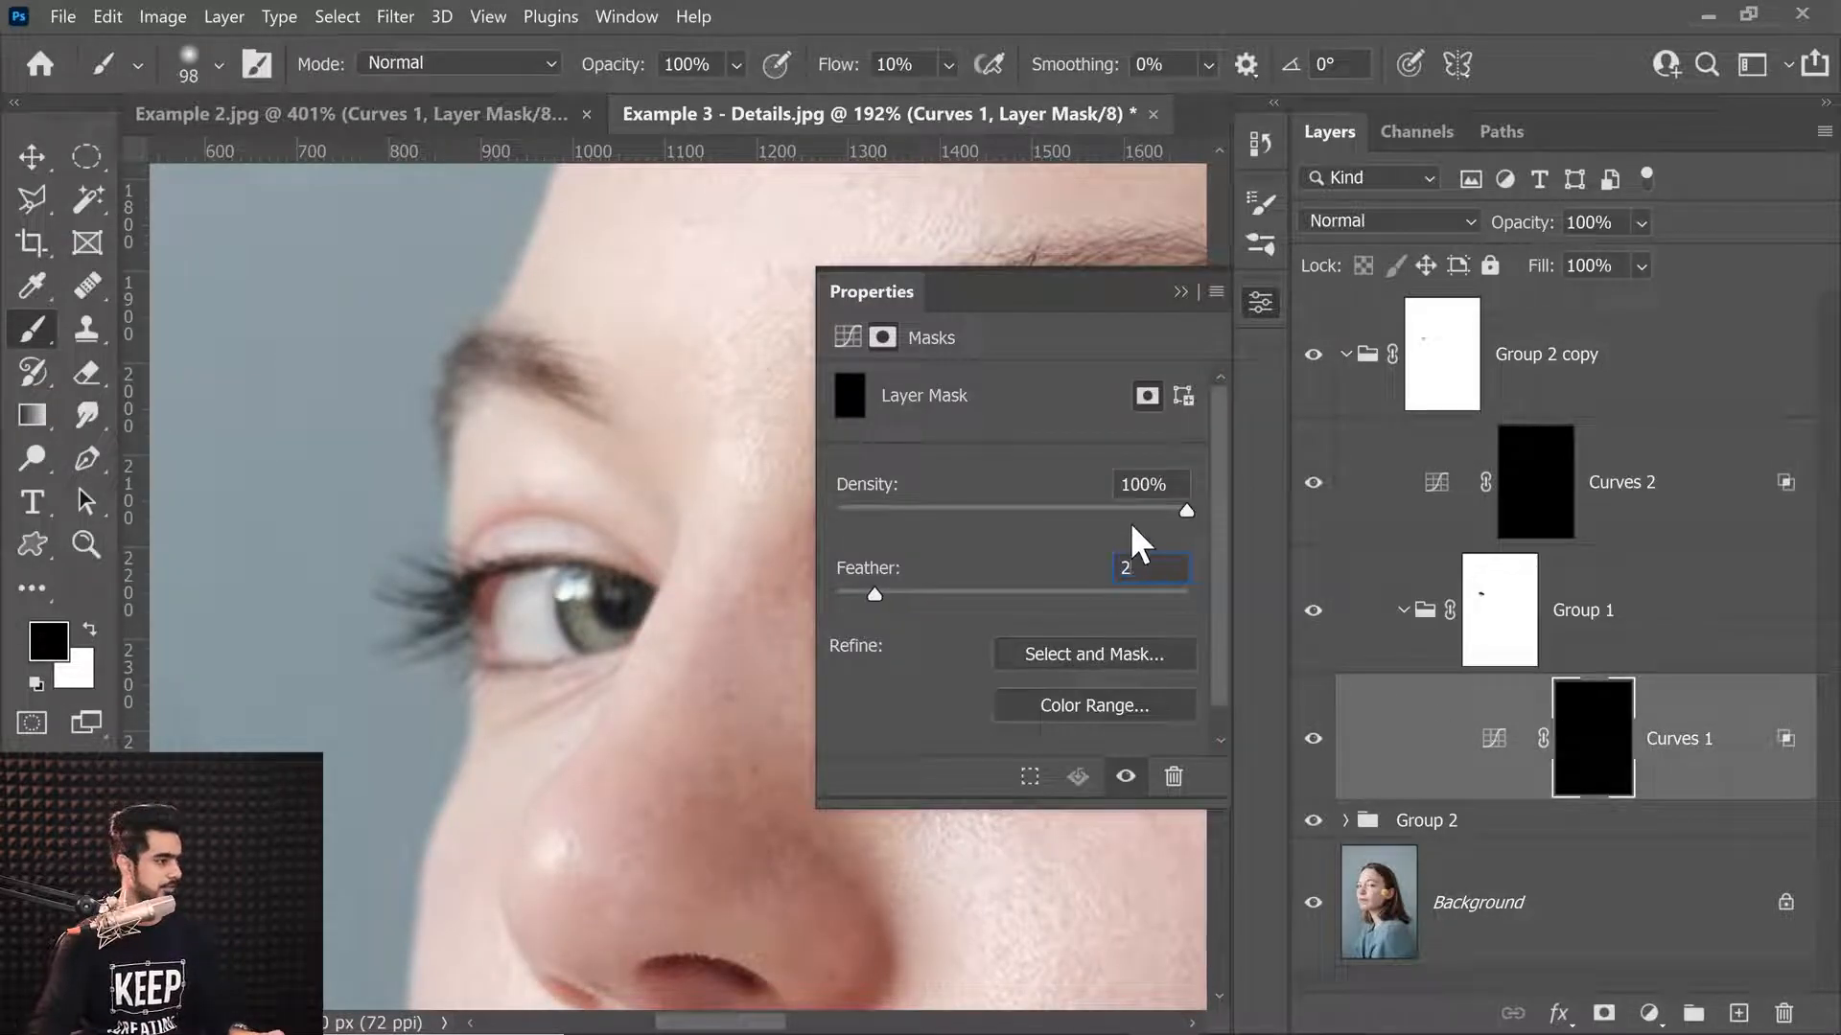
click(1180, 291)
Compare both eyes with all layers above the Background hidden and shown.
scroll(970, 628, down, 3)
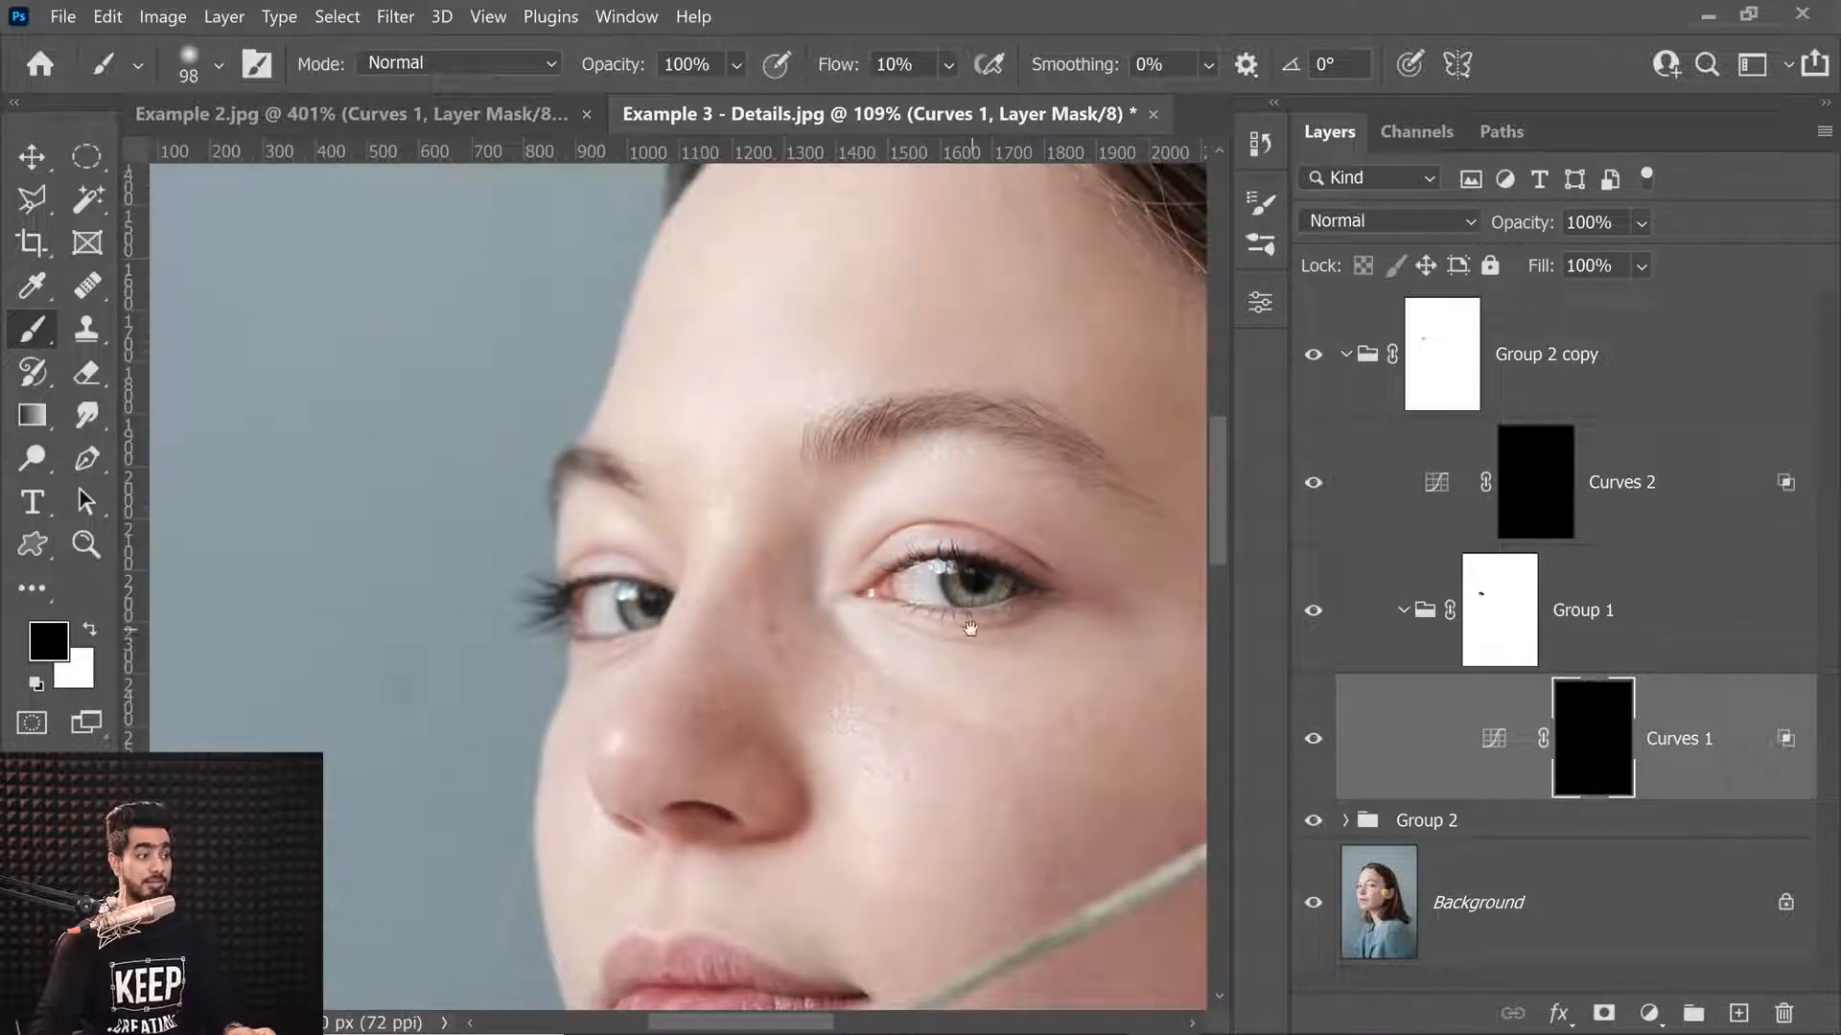
drag(999, 635, 897, 625)
drag(878, 629, 854, 572)
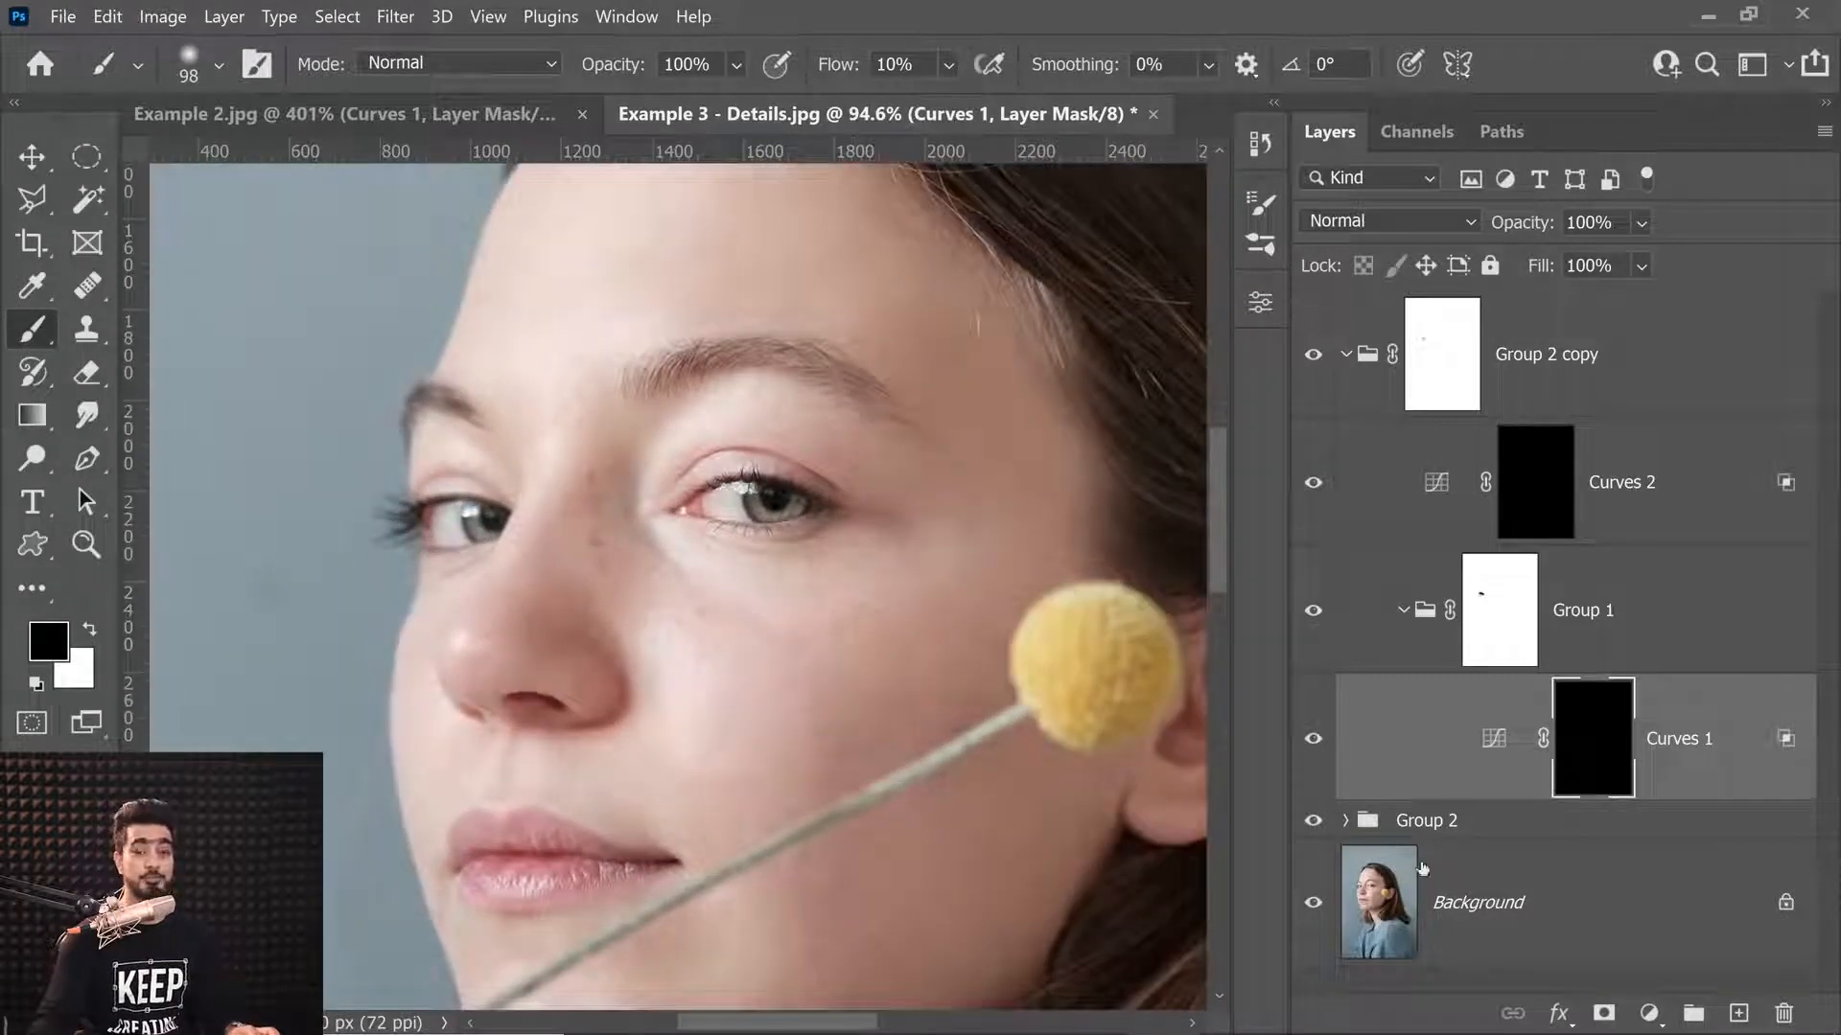
alt+click(1314, 904)
alt+click(1314, 907)
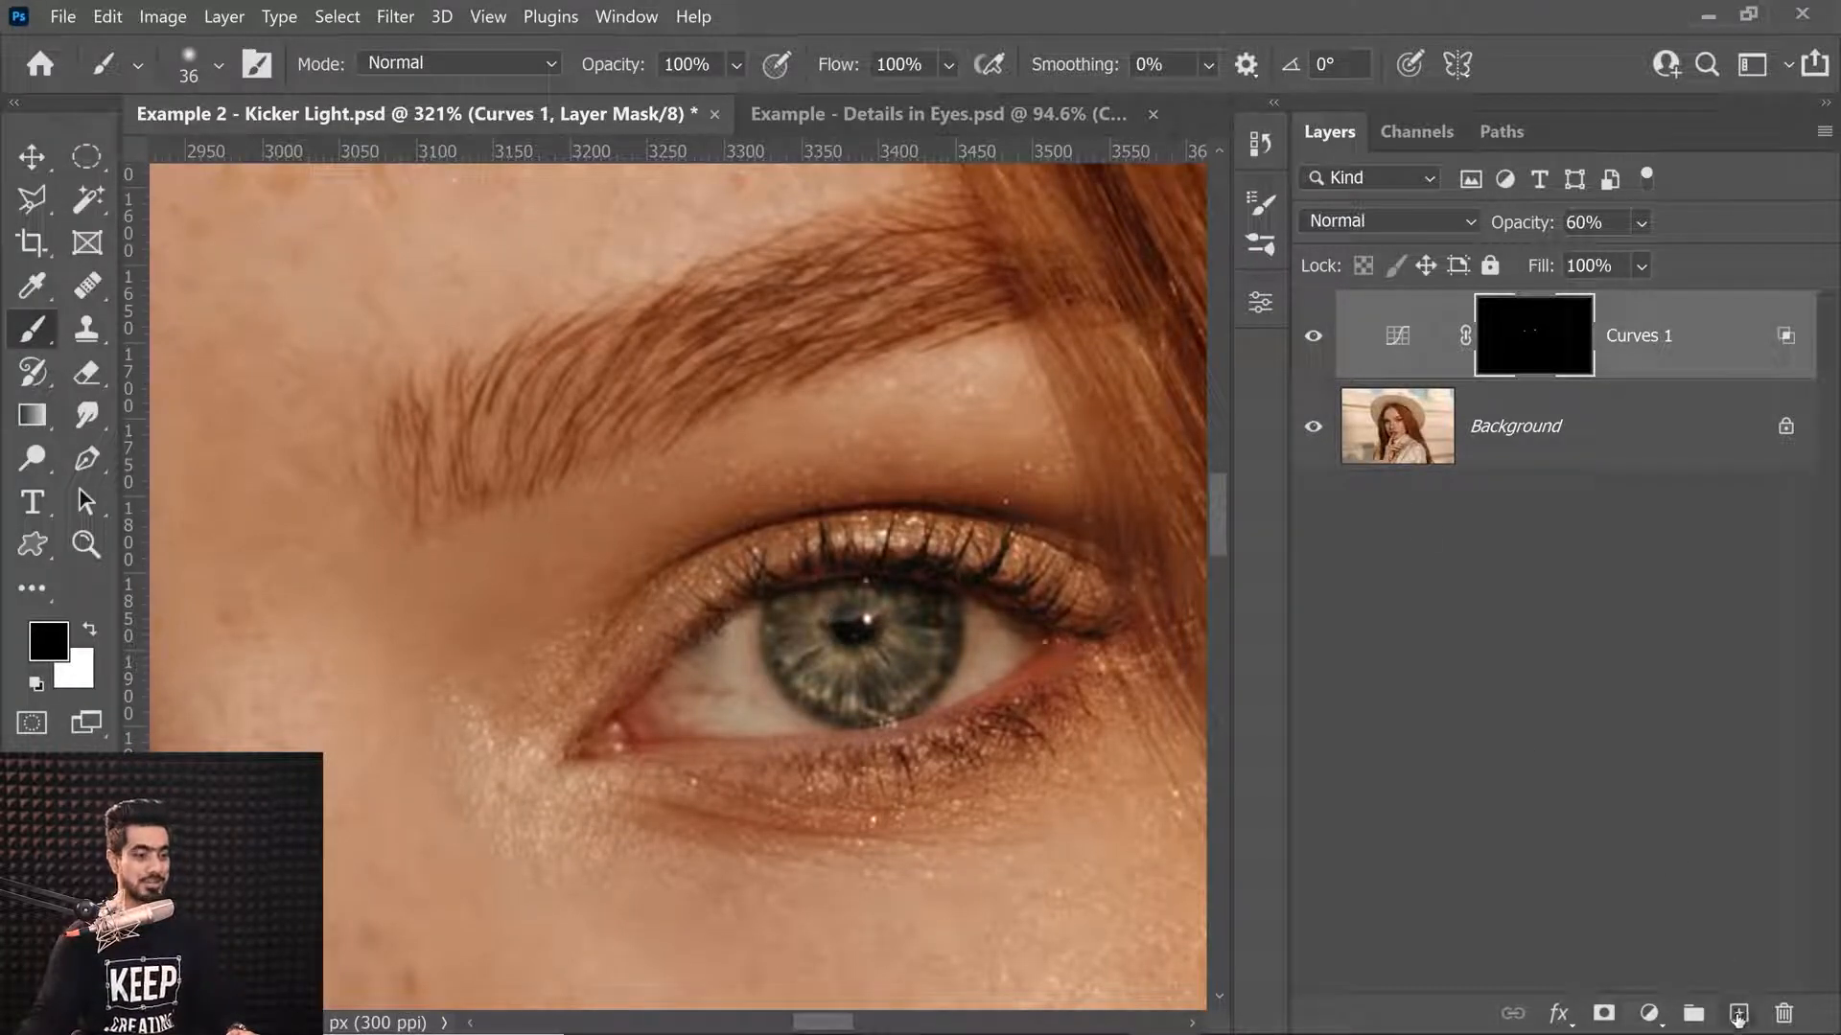
Add a new layer above Curves 1 in Example 2 - Kicker Light.psd and name it Clean Up Eye Whites.
click(1738, 1014)
key(x)
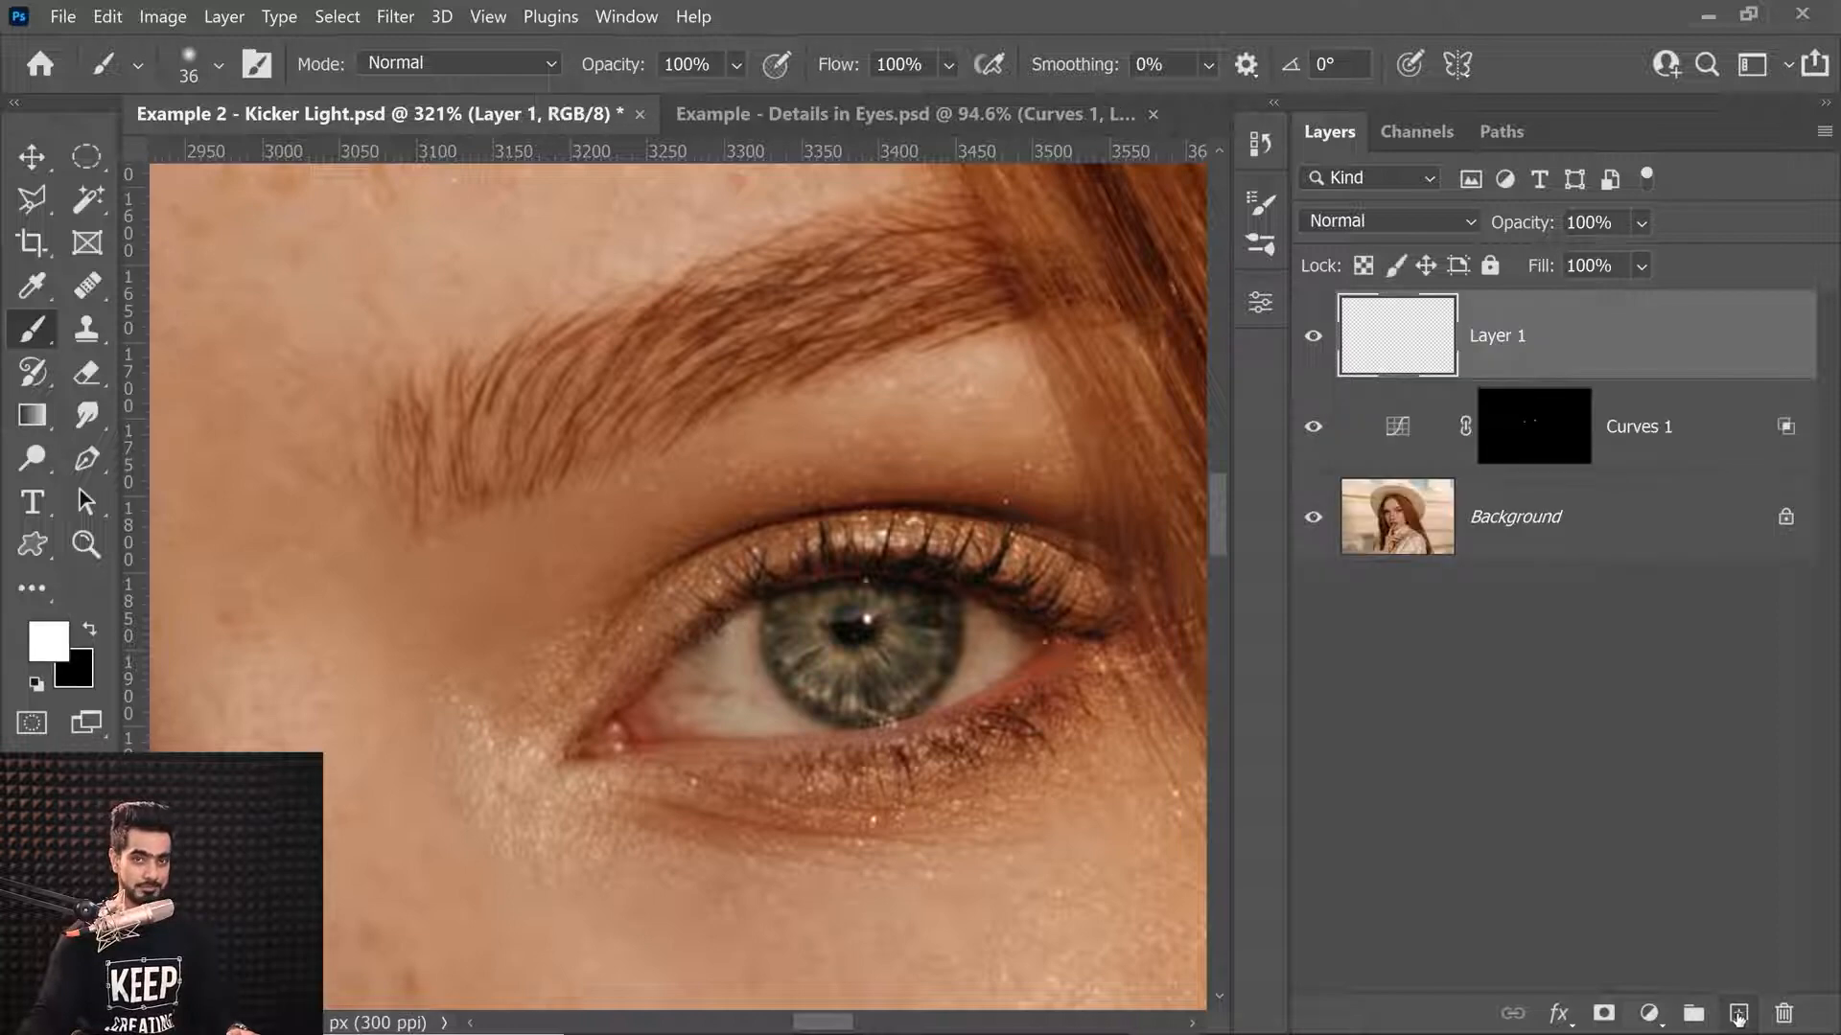
double_click(1496, 335)
text(Clean Up Eye Whites)
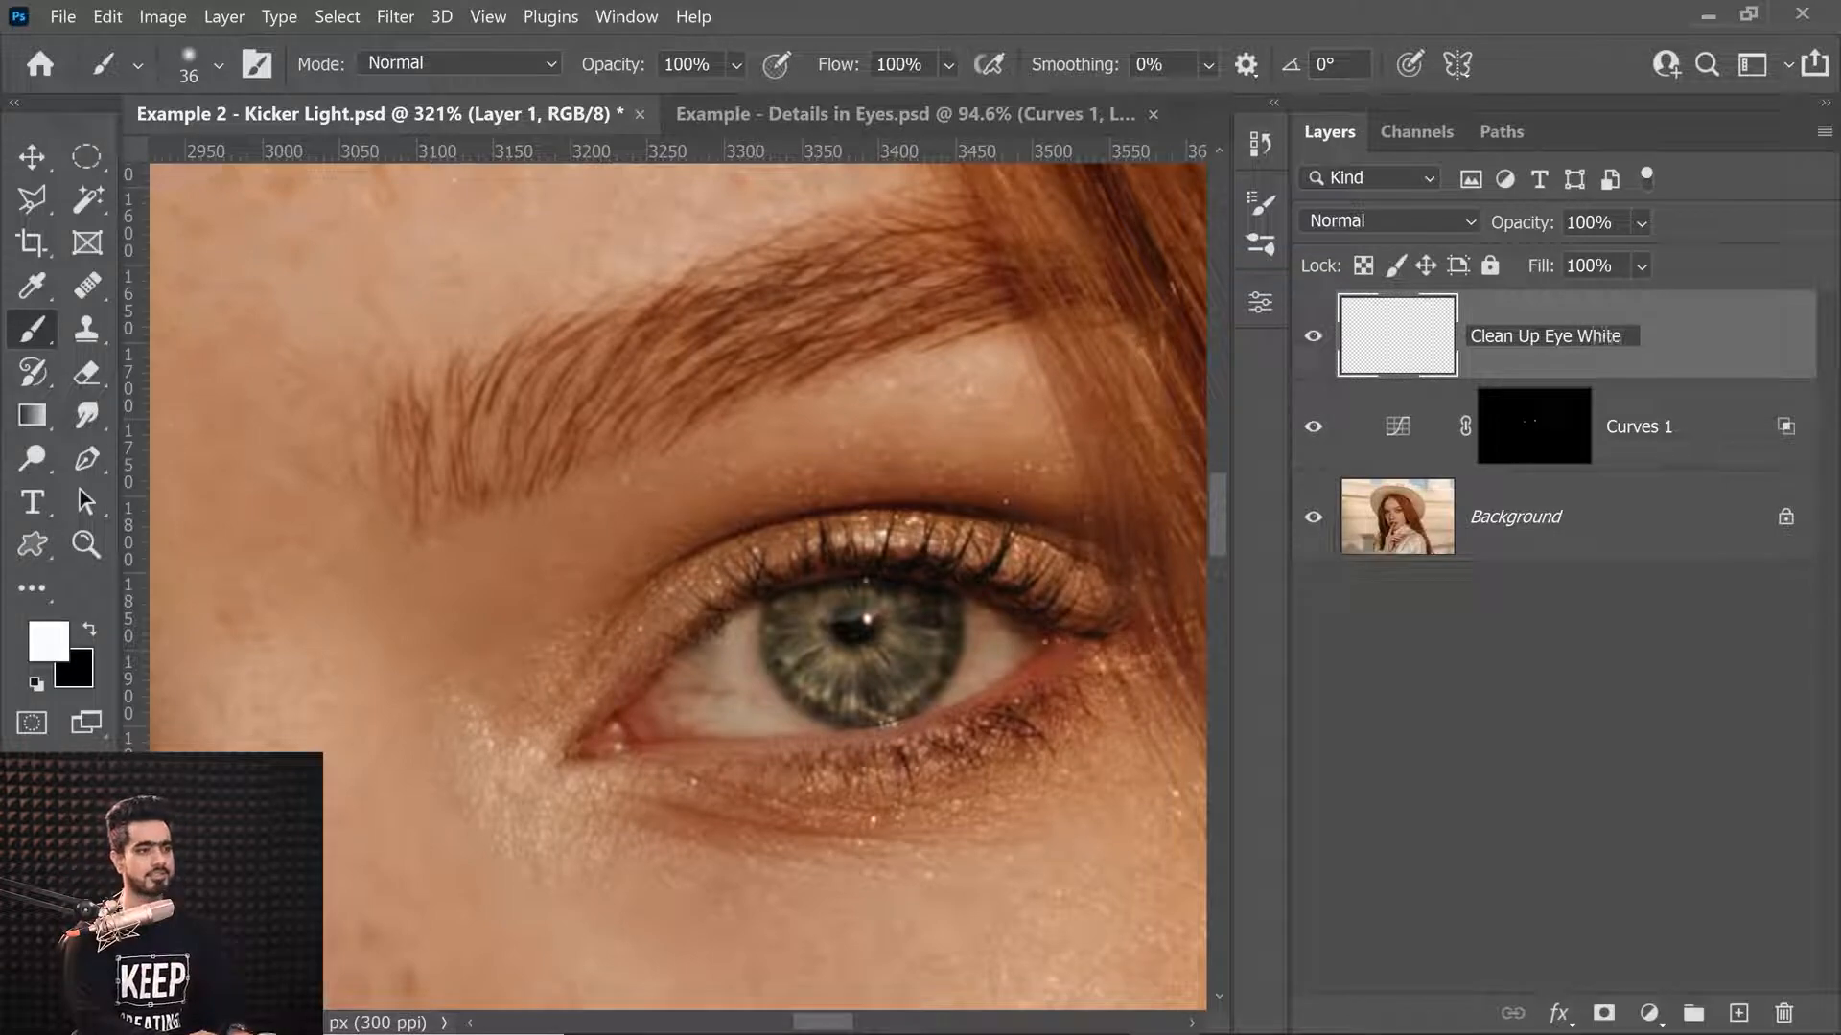
key(Return)
Choose the Healing Brush Tool and check its blend mode options, keeping the mode at Normal.
click(82, 289)
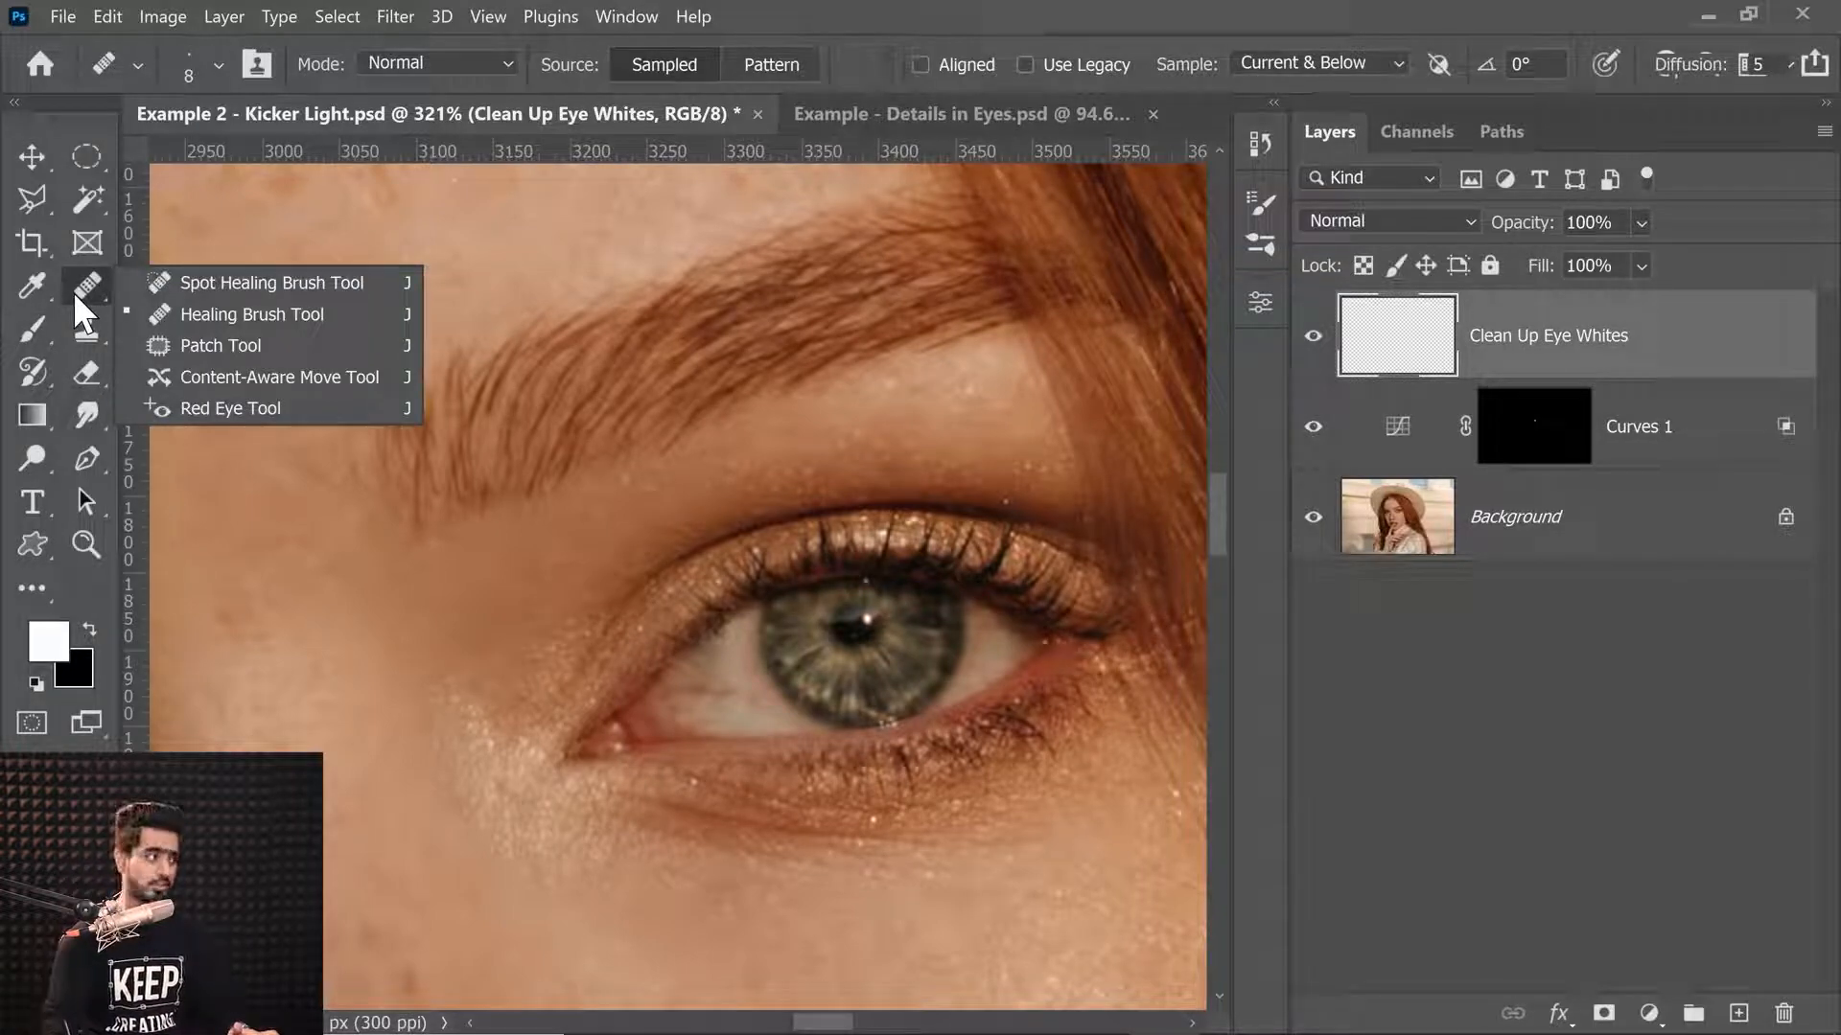
click(198, 314)
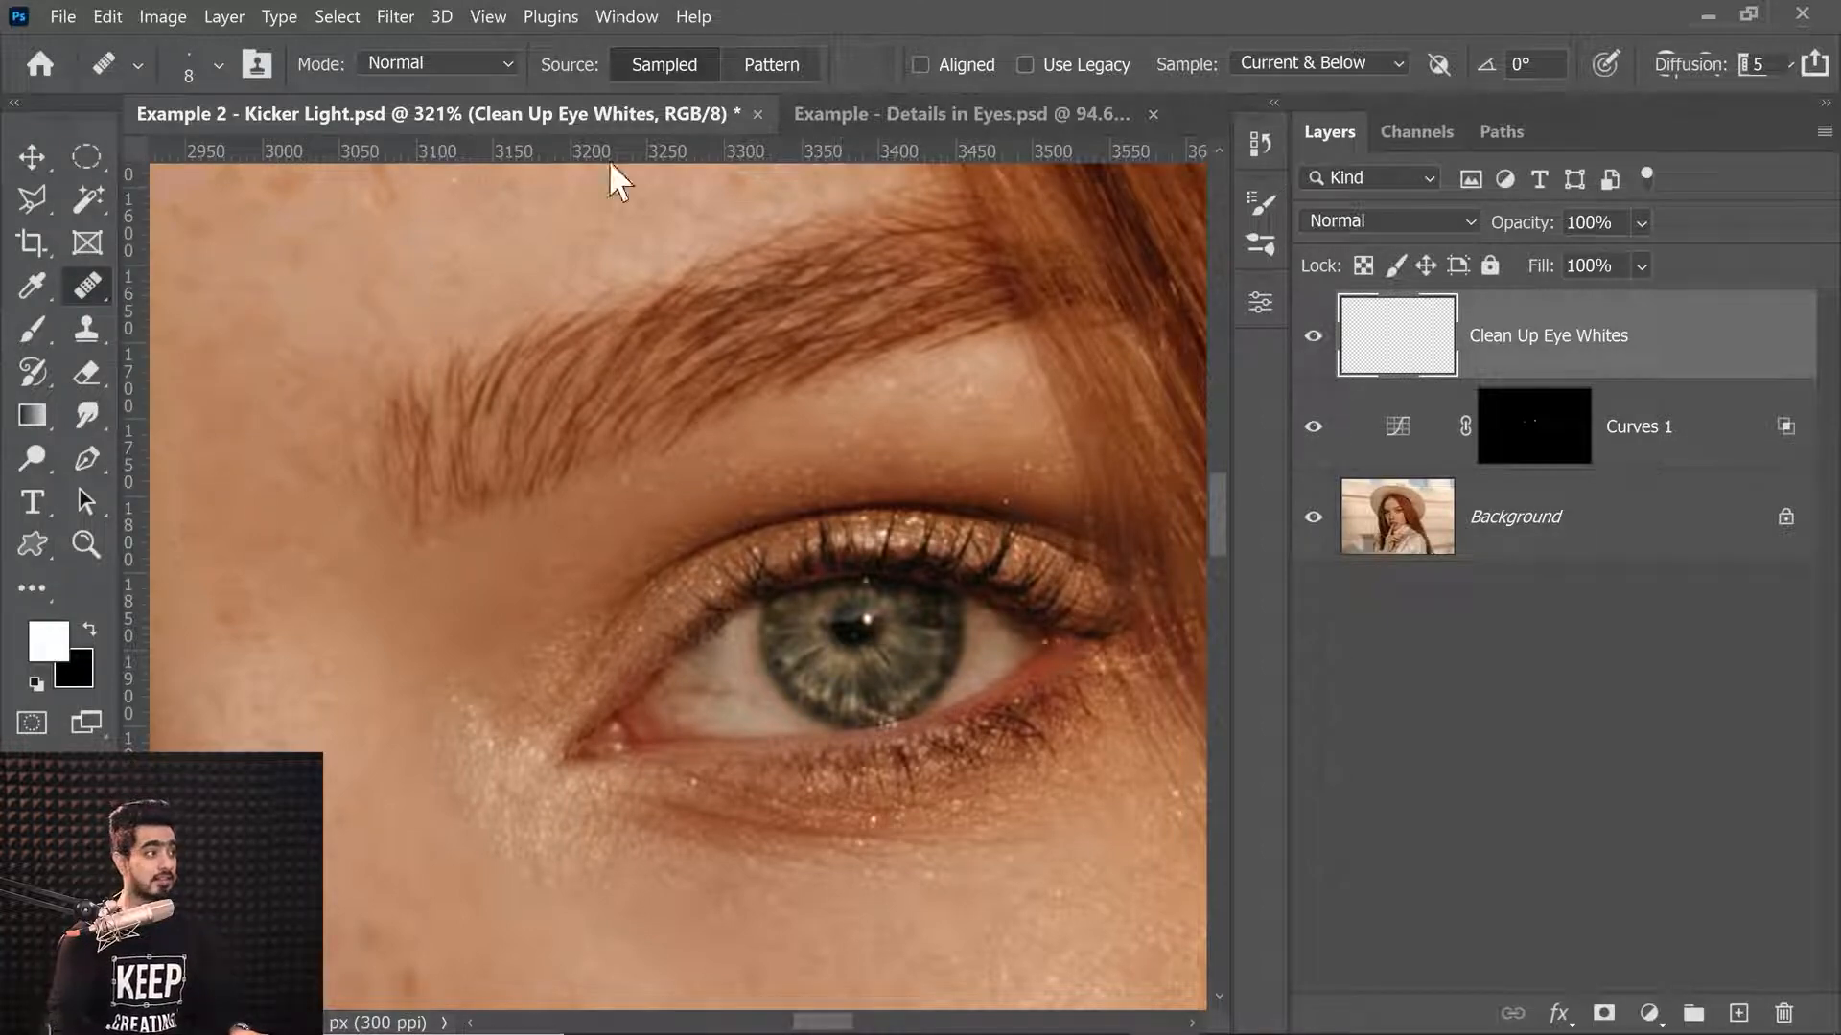
click(450, 63)
click(456, 66)
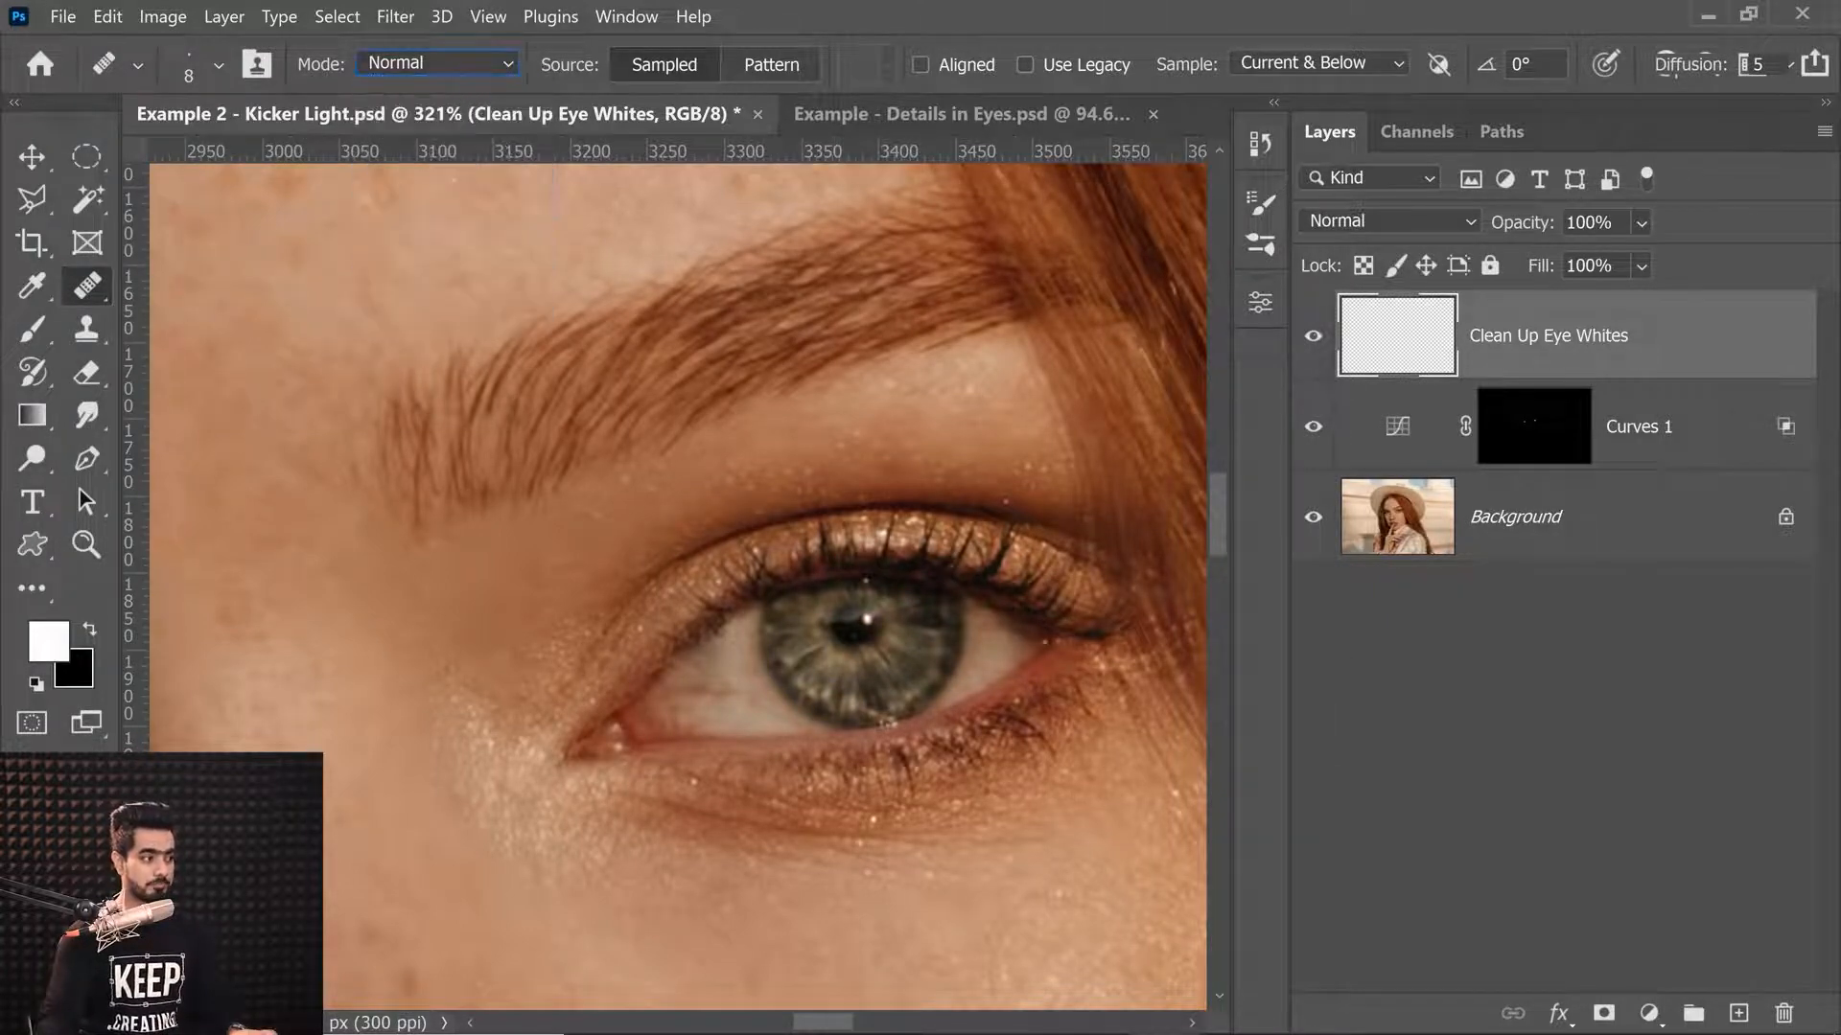
scroll(805, 724, up, 3)
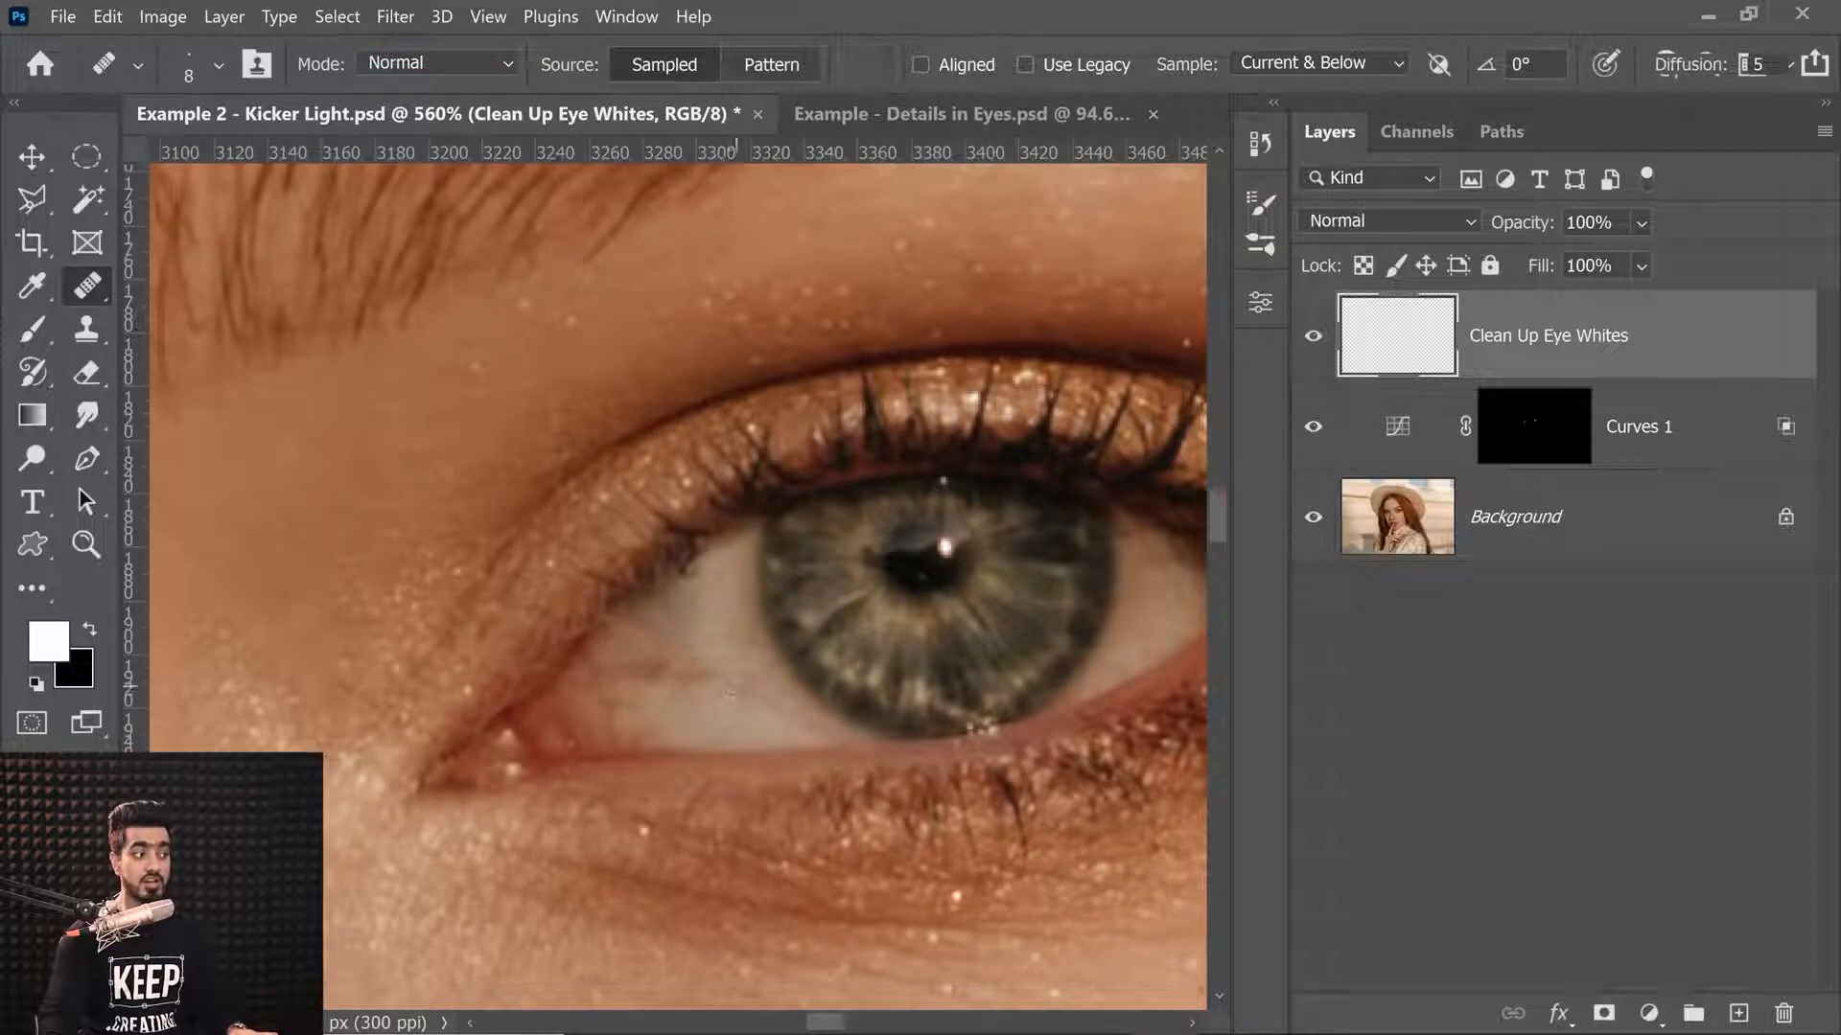
click(434, 63)
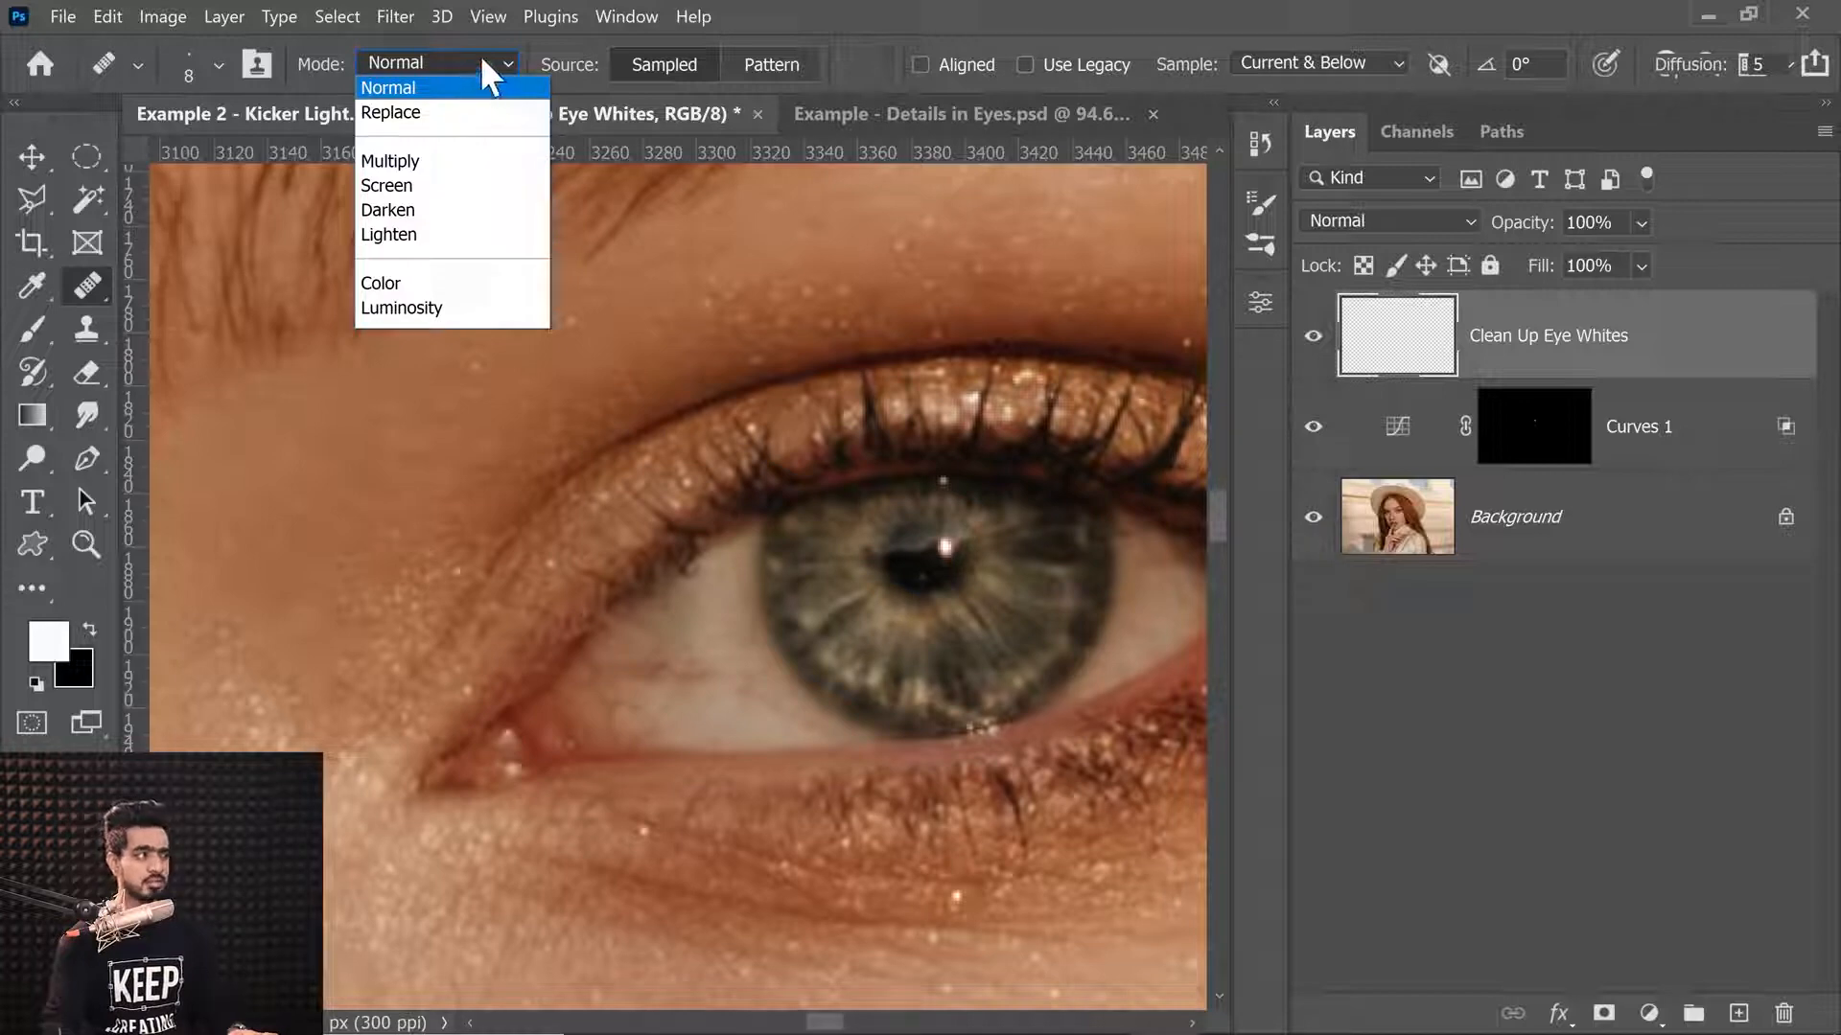
click(457, 65)
click(458, 67)
click(452, 75)
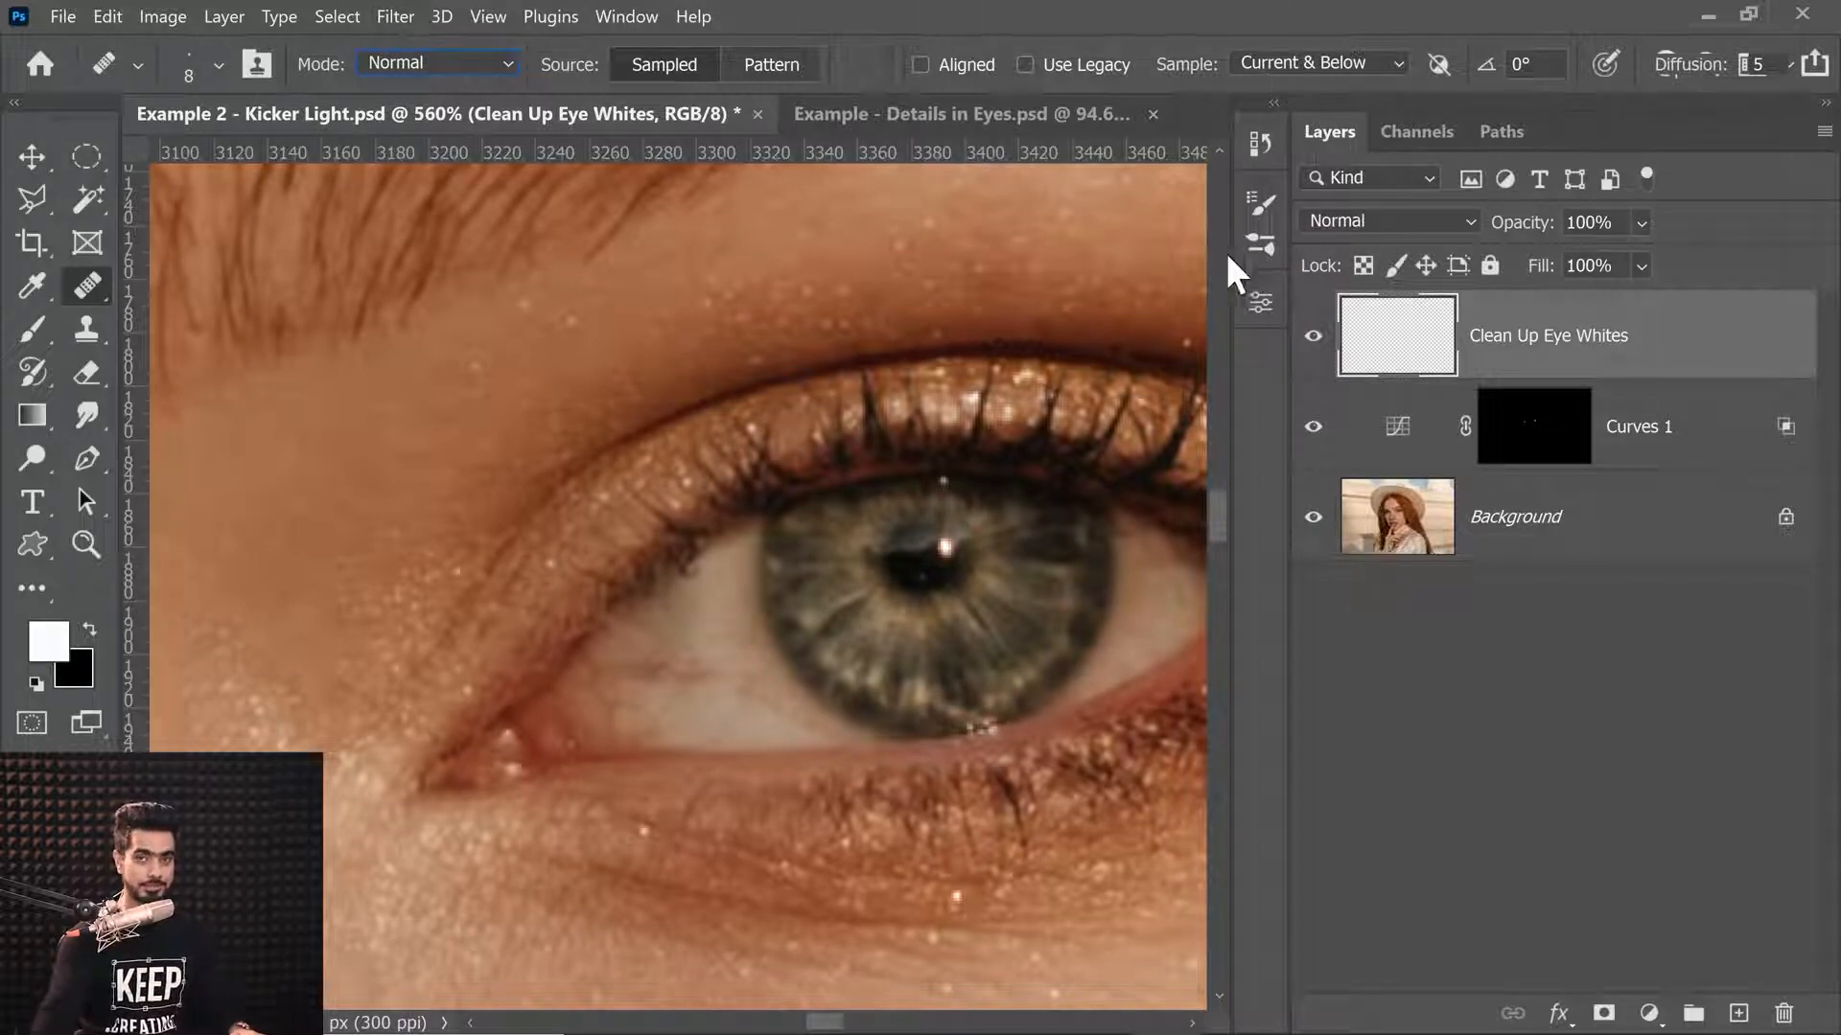
Heal the red veins in the eye white between the inner corner and the iris, sampling from nearby clean white areas.
mouse_move(785, 712)
mouse_down()
mouse_move(813, 715)
mouse_move(790, 718)
mouse_up()
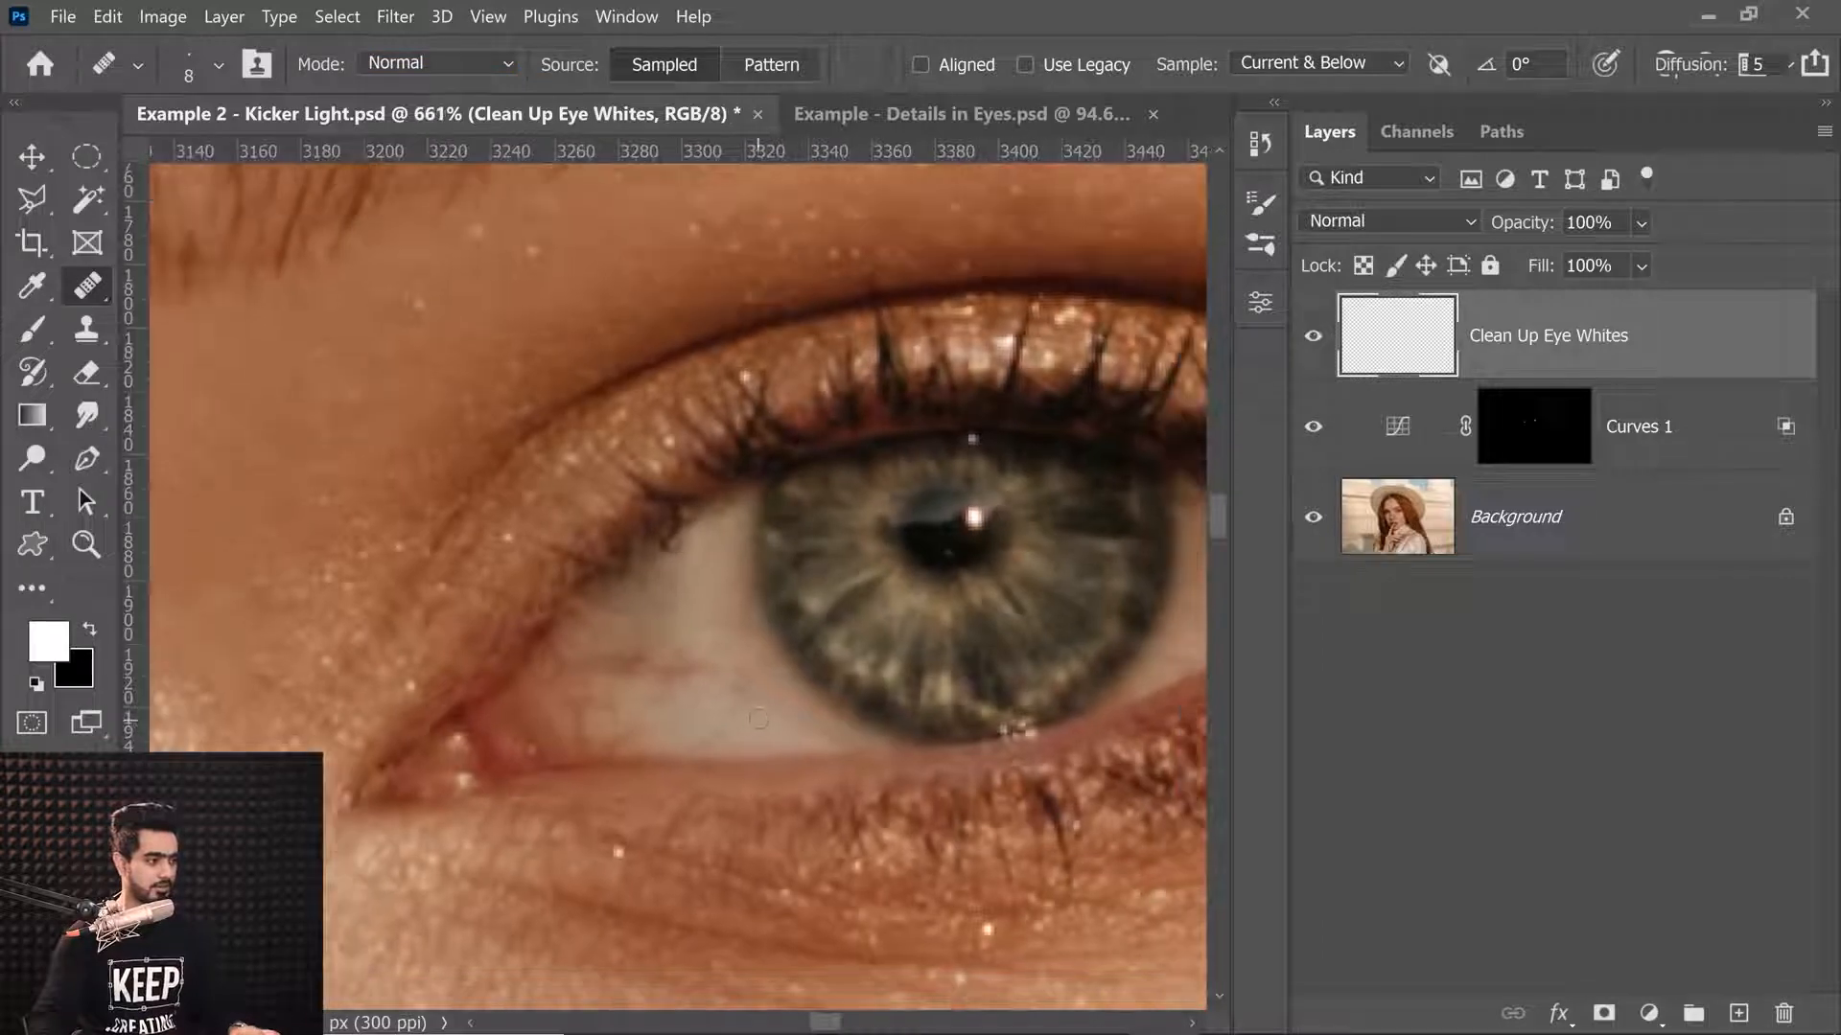
scroll(757, 719, up, 4)
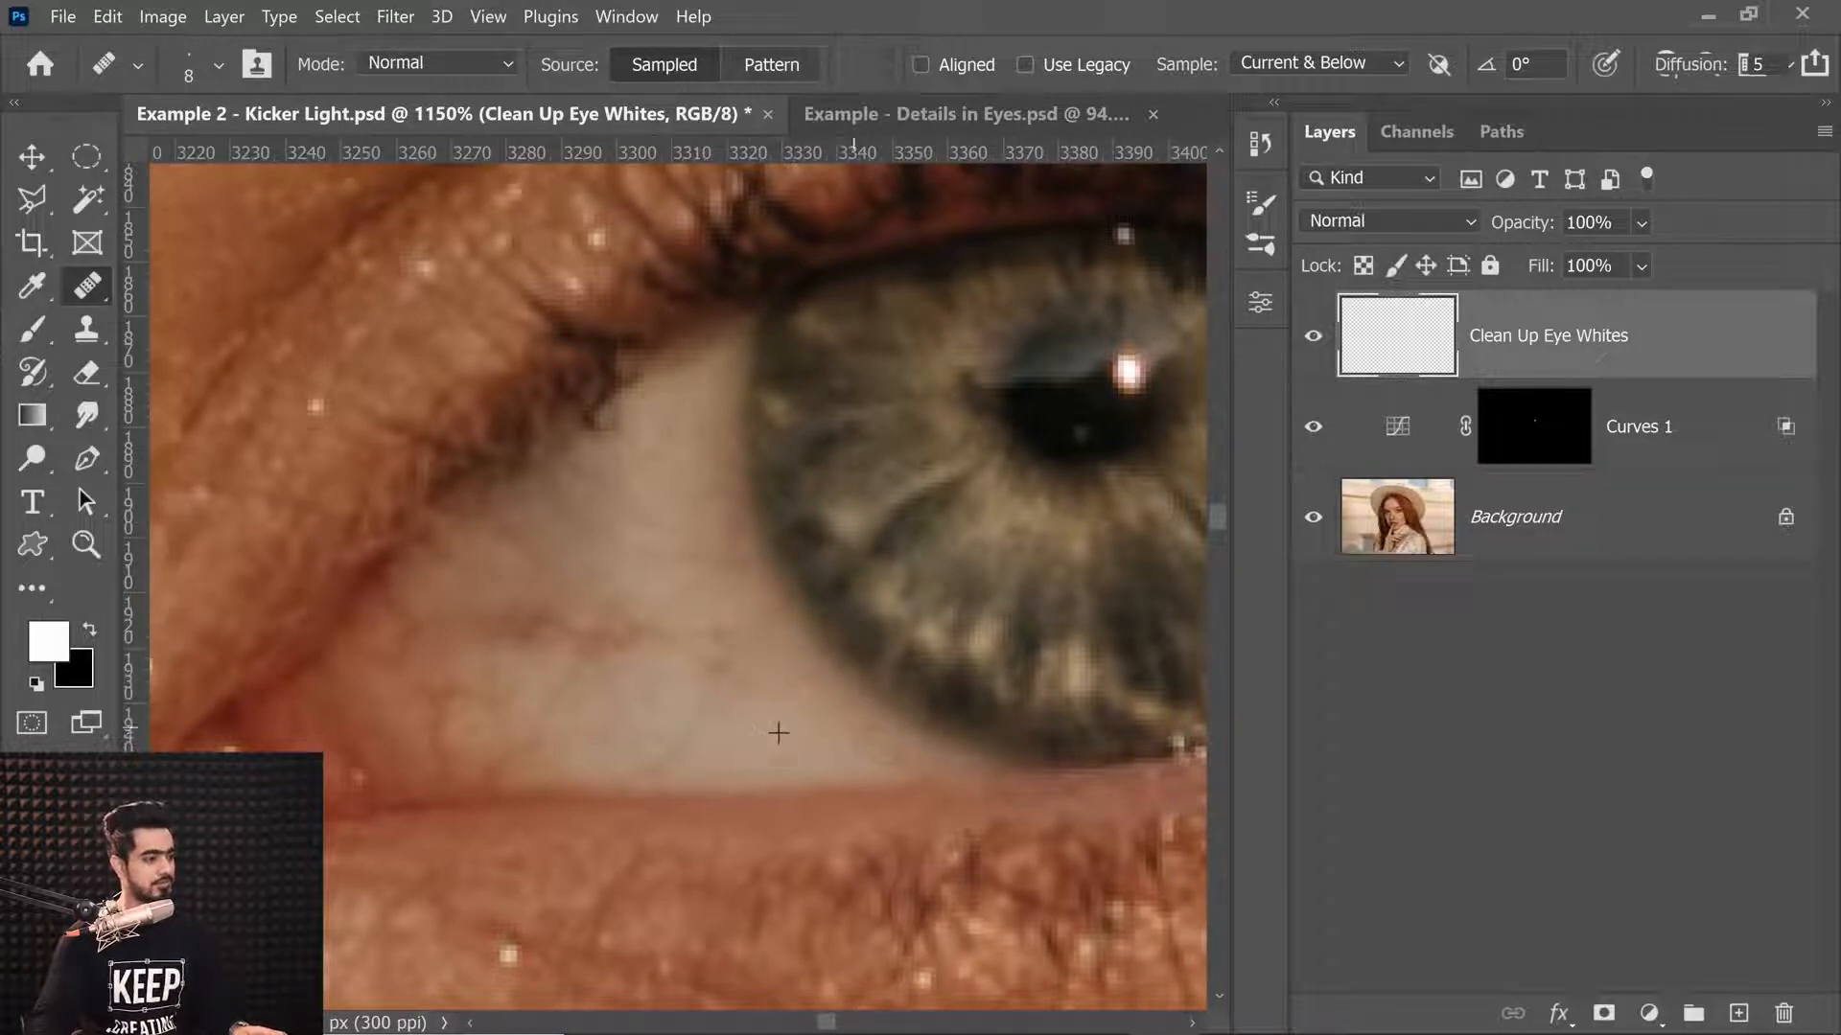
drag(656, 667, 748, 723)
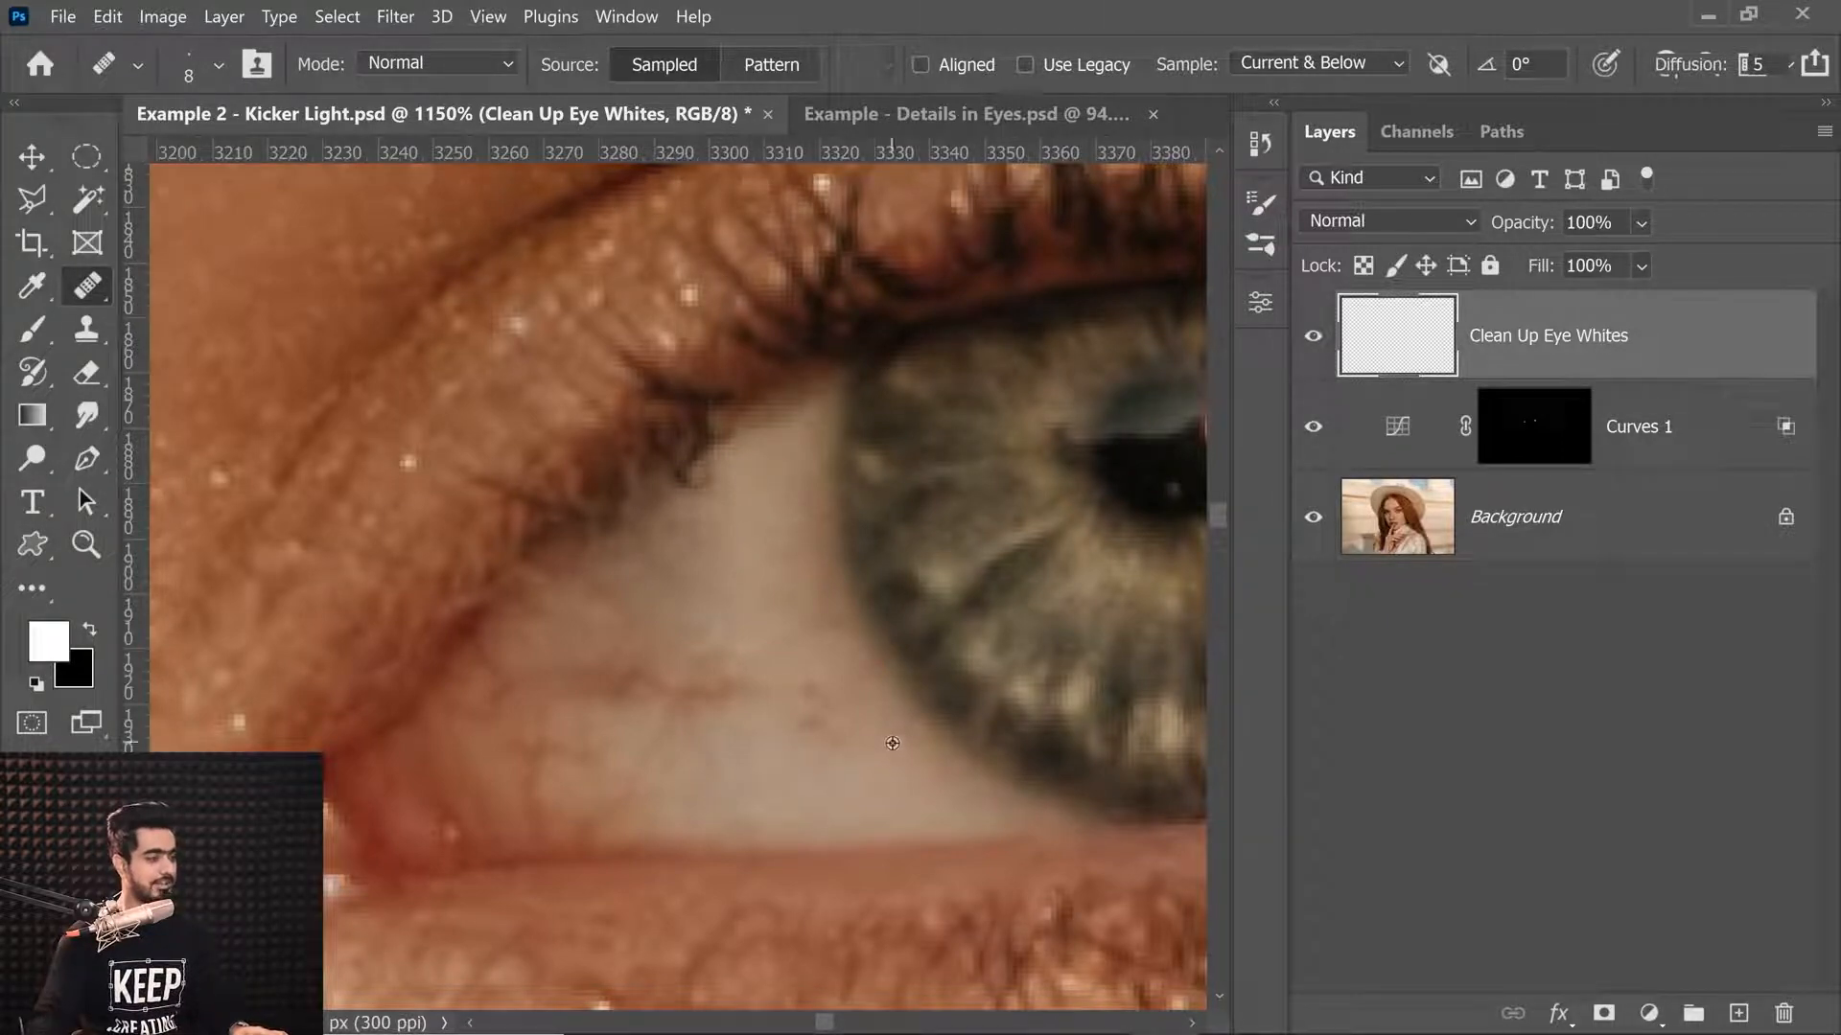
alt+click(752, 748)
drag(773, 681, 854, 736)
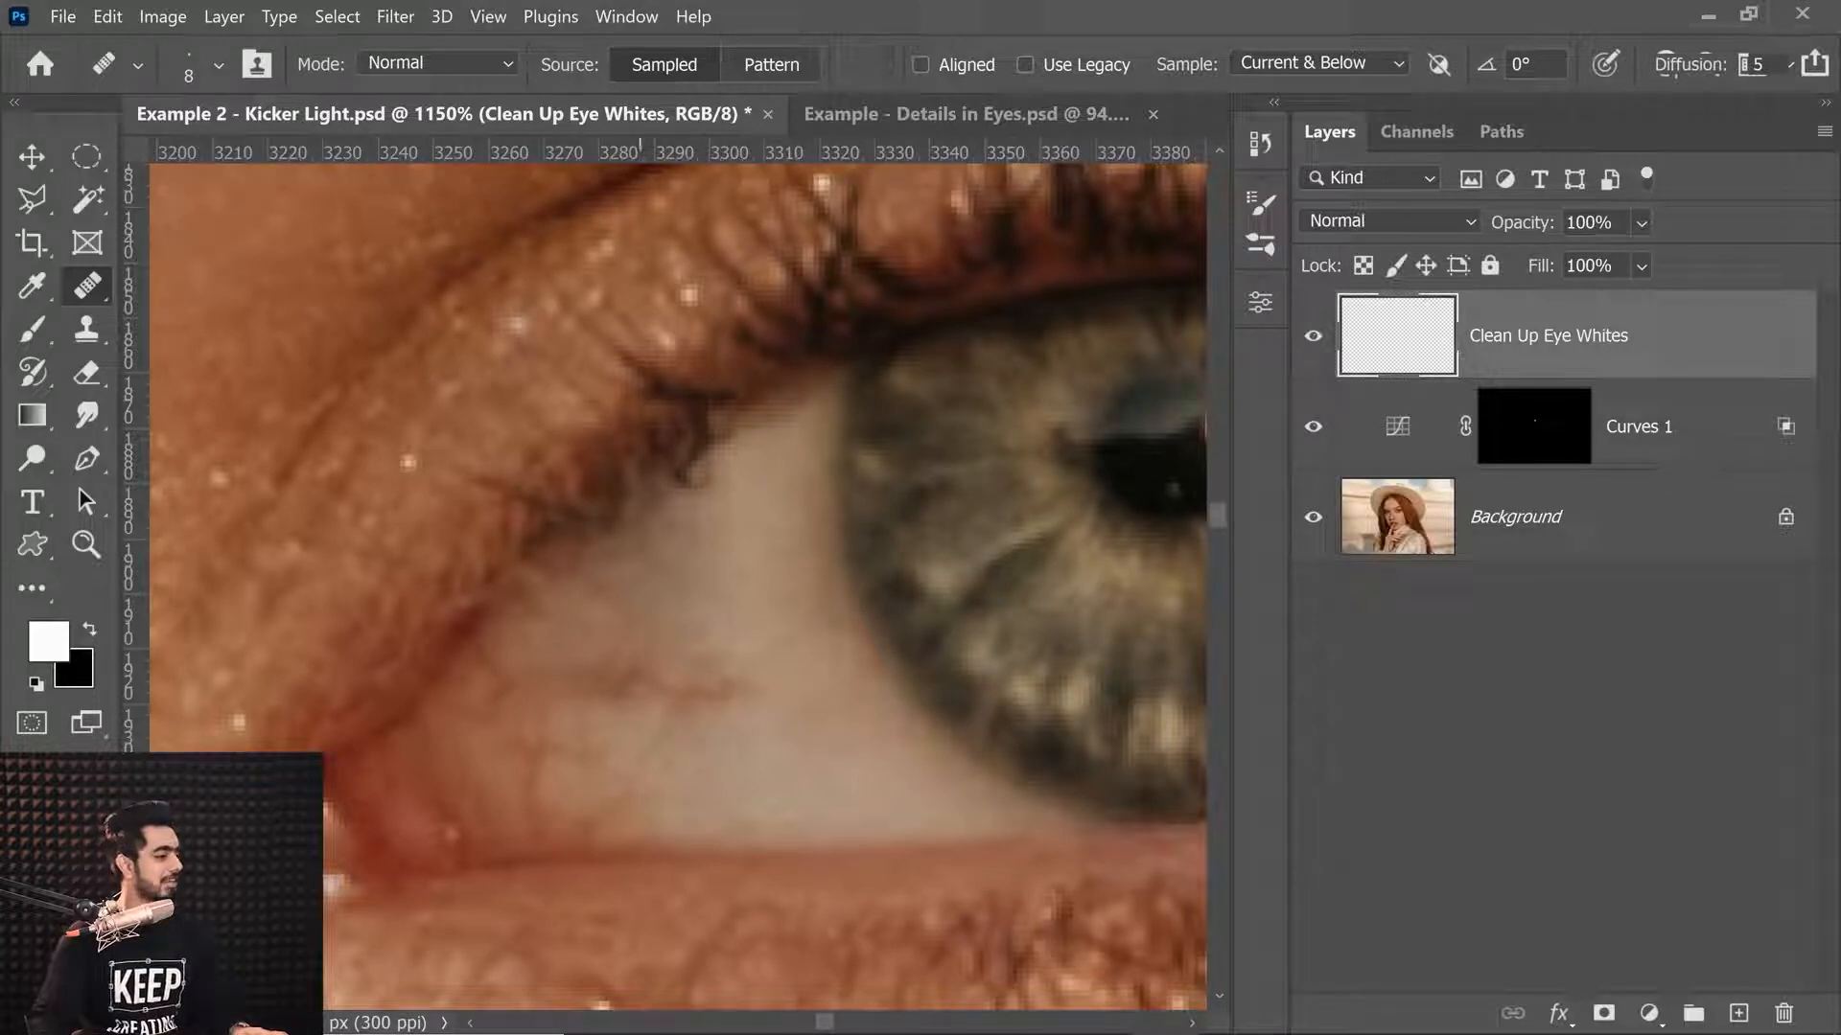
alt+click(682, 786)
mouse_move(738, 686)
mouse_down()
mouse_move(575, 683)
mouse_move(631, 640)
mouse_up()
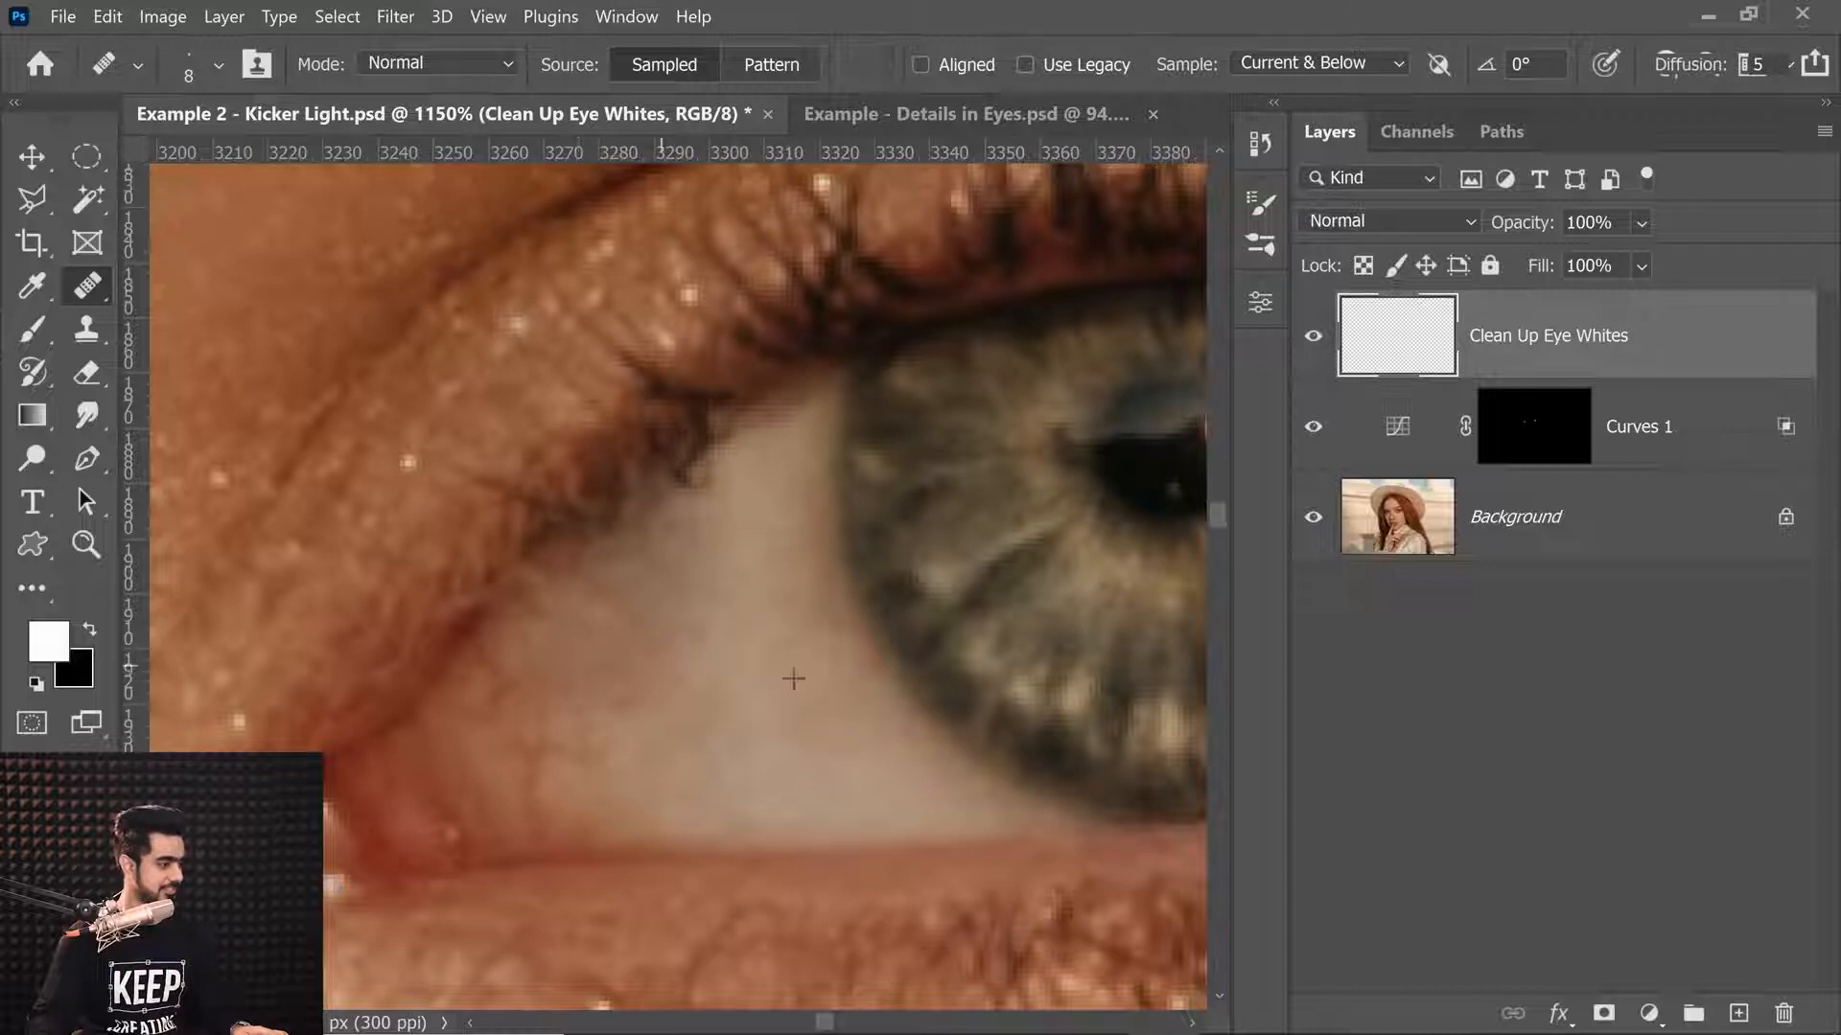
mouse_move(484, 719)
mouse_down()
mouse_move(501, 760)
mouse_move(530, 764)
mouse_up()
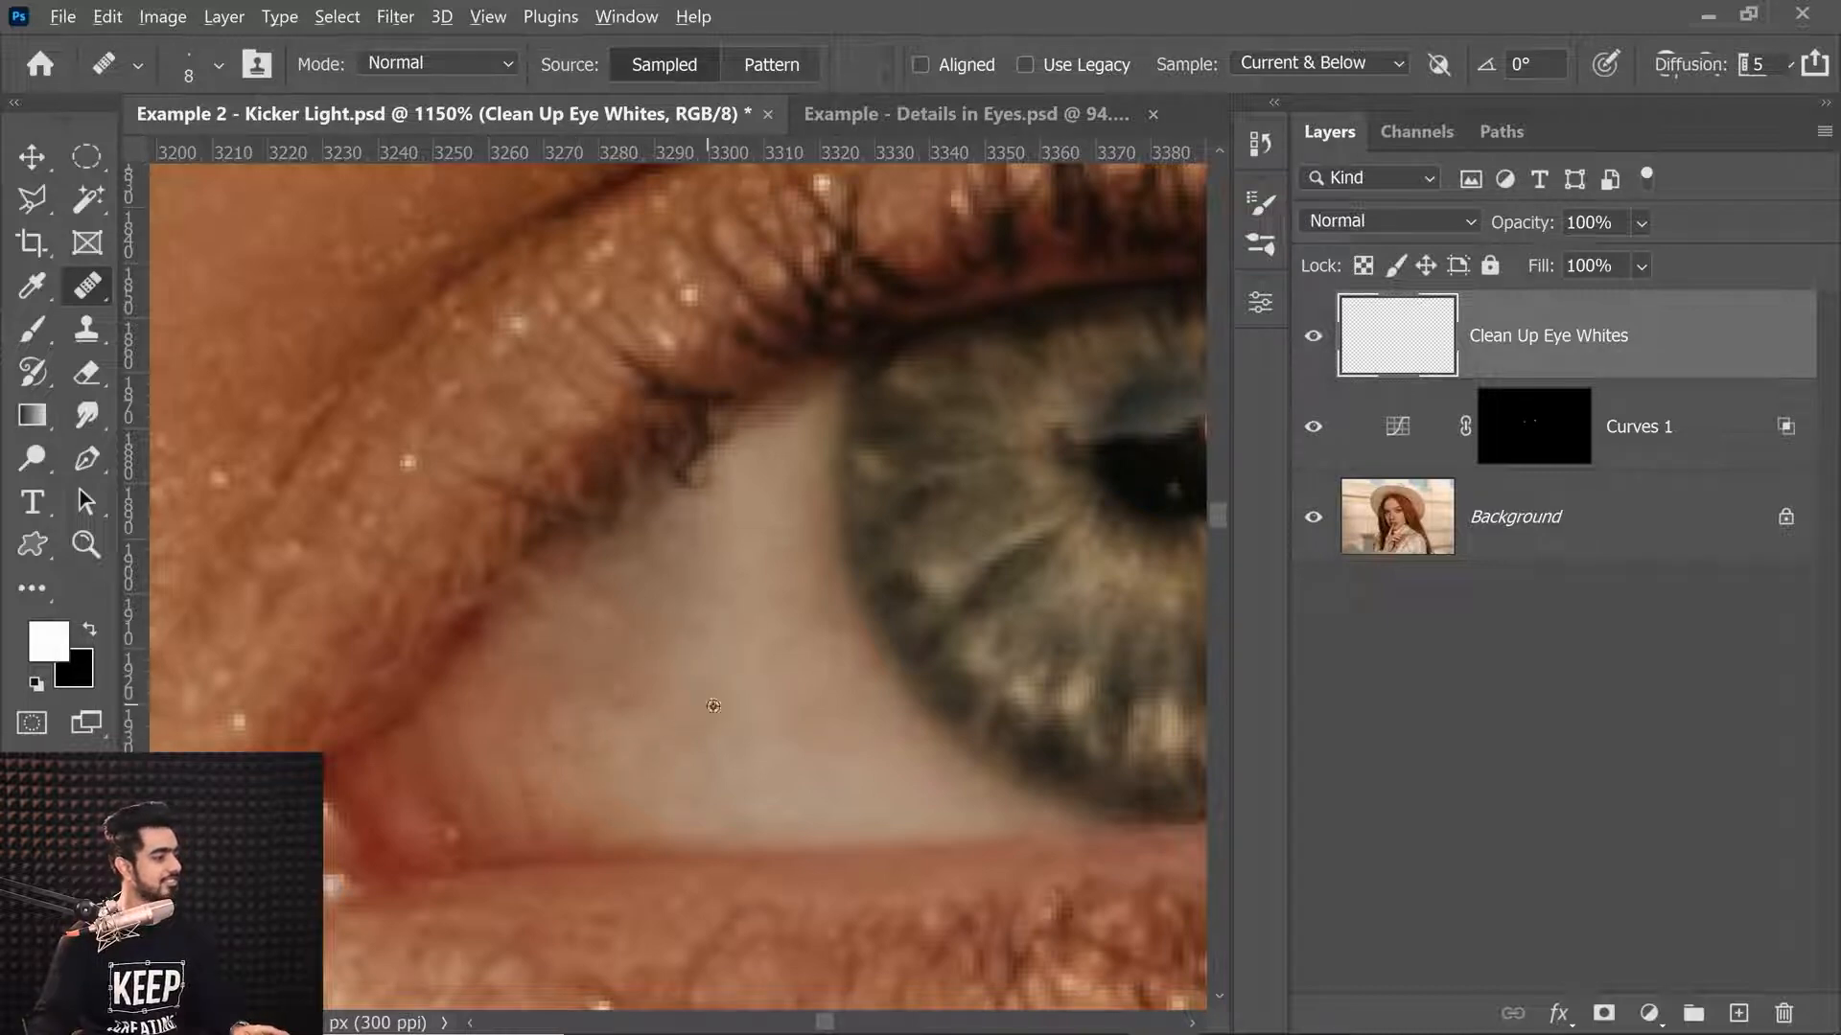
drag(553, 729, 549, 734)
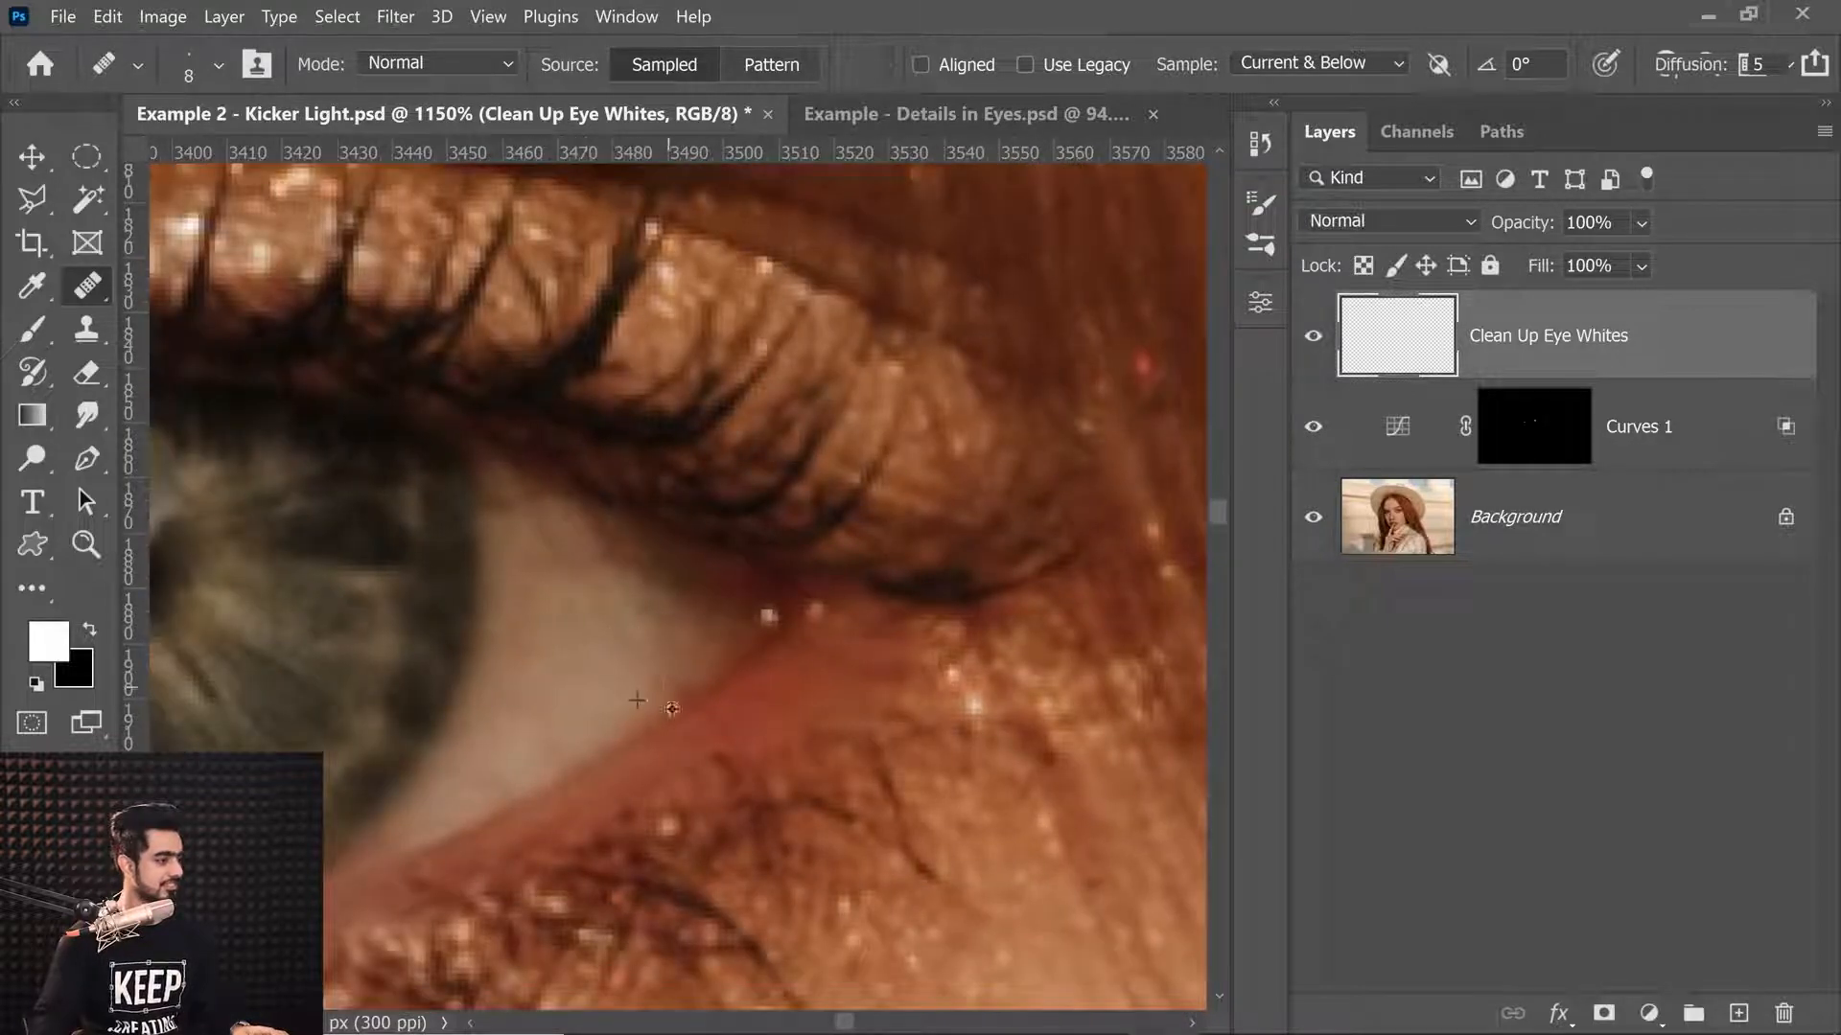
Heal the blemishes in the eye white near the outer corner and compare the eye with Clean Up Eye Whites hidden and shown.
alt+click(559, 652)
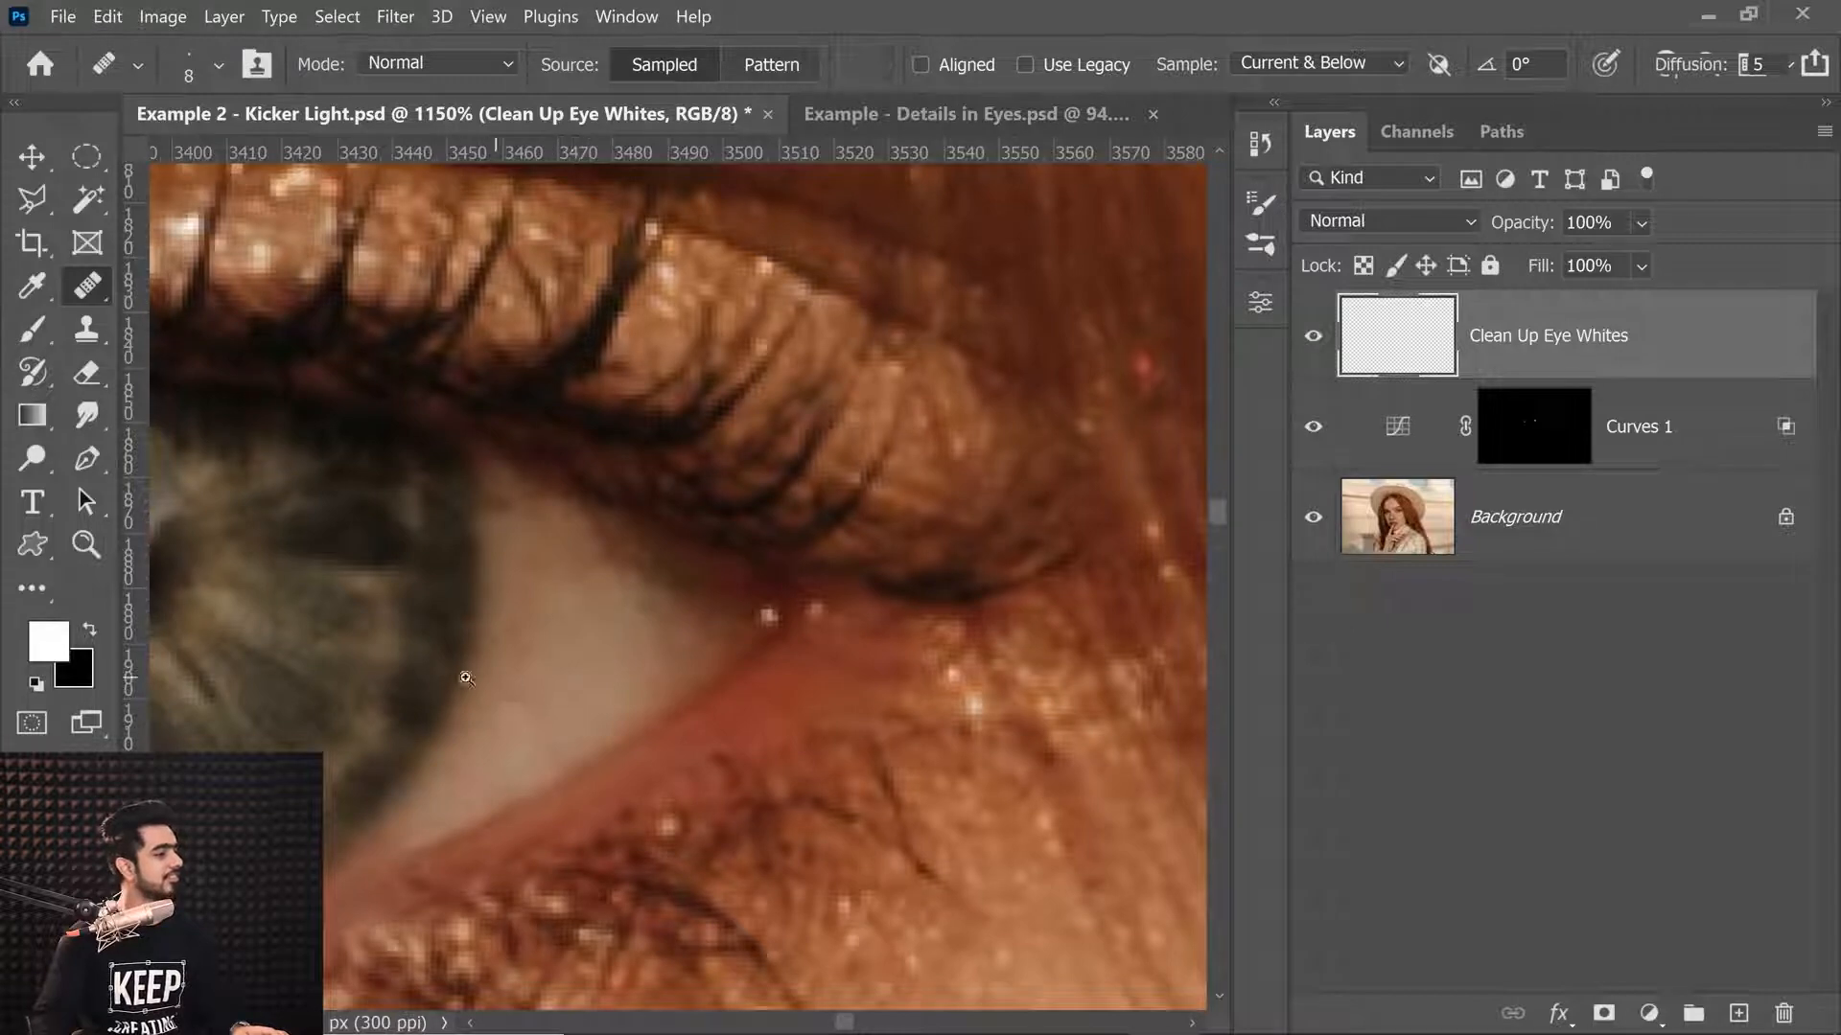
scroll(575, 669, down, 5)
drag(587, 669, 817, 663)
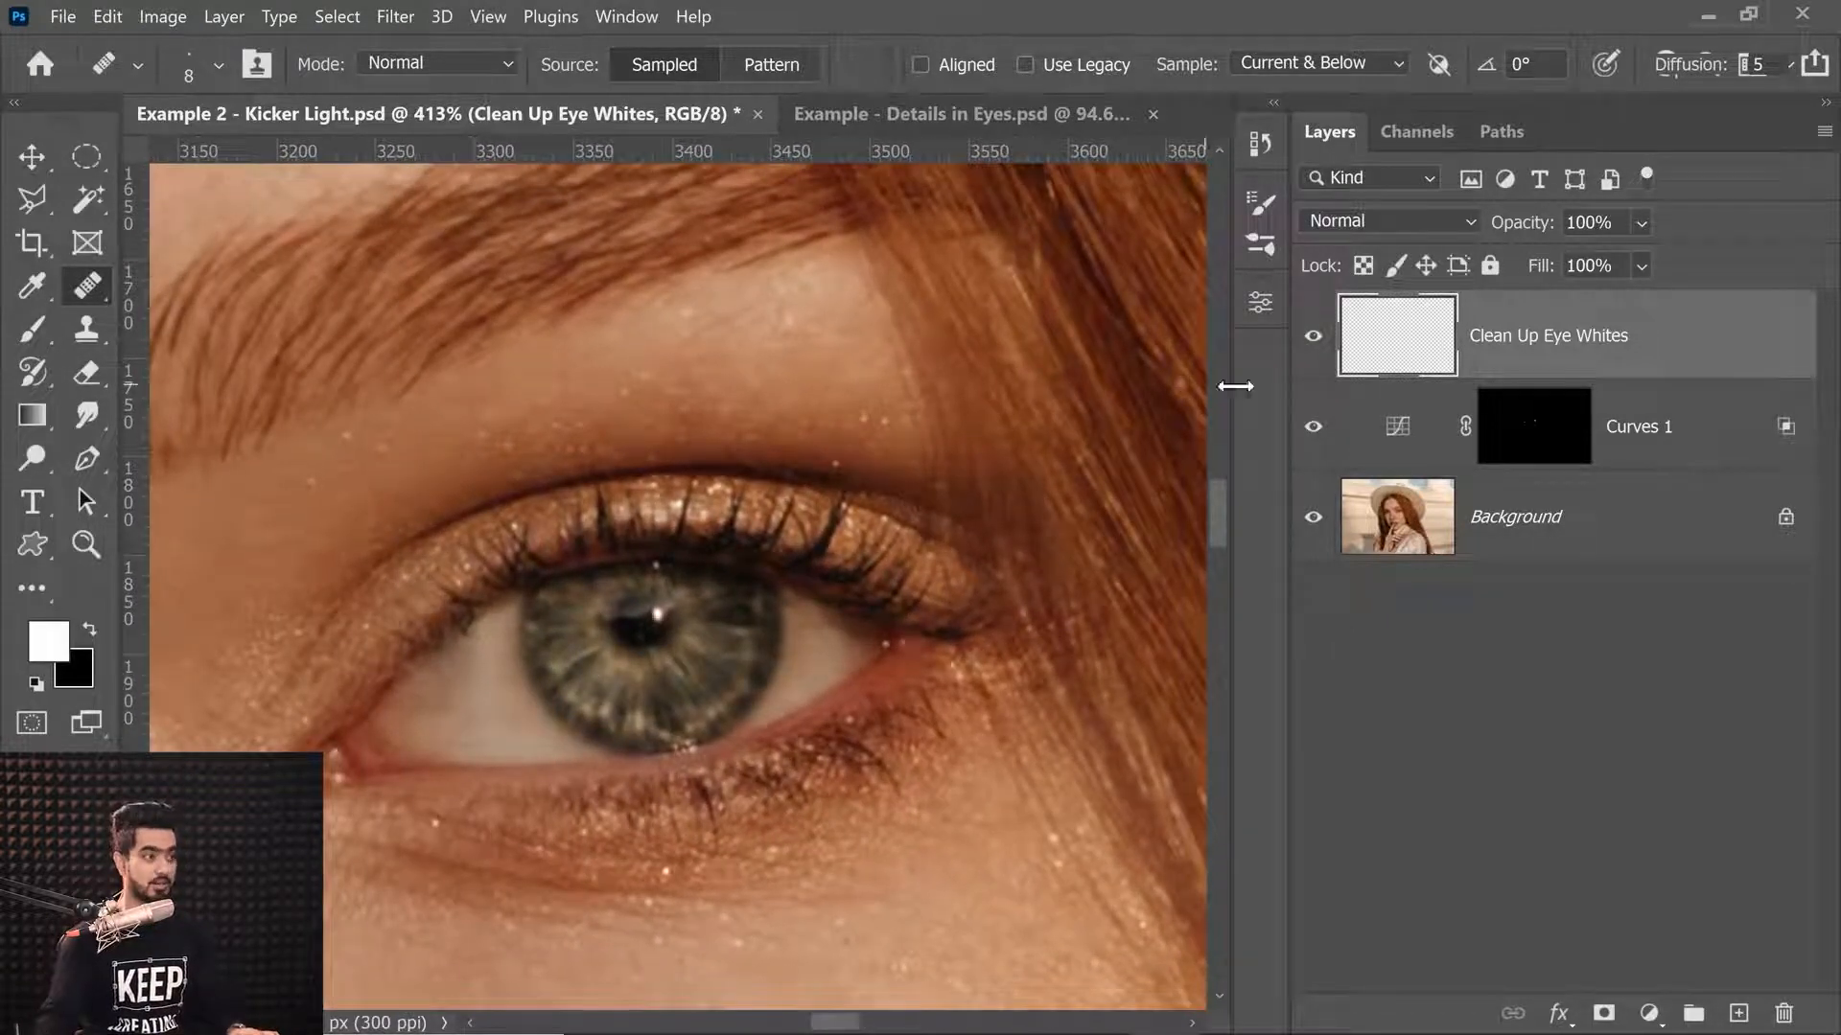
click(1314, 337)
click(1313, 337)
Smooth the remaining marks in the eye white beside the iris with the Healing Brush and check the layer's before and after.
scroll(516, 669, up, 5)
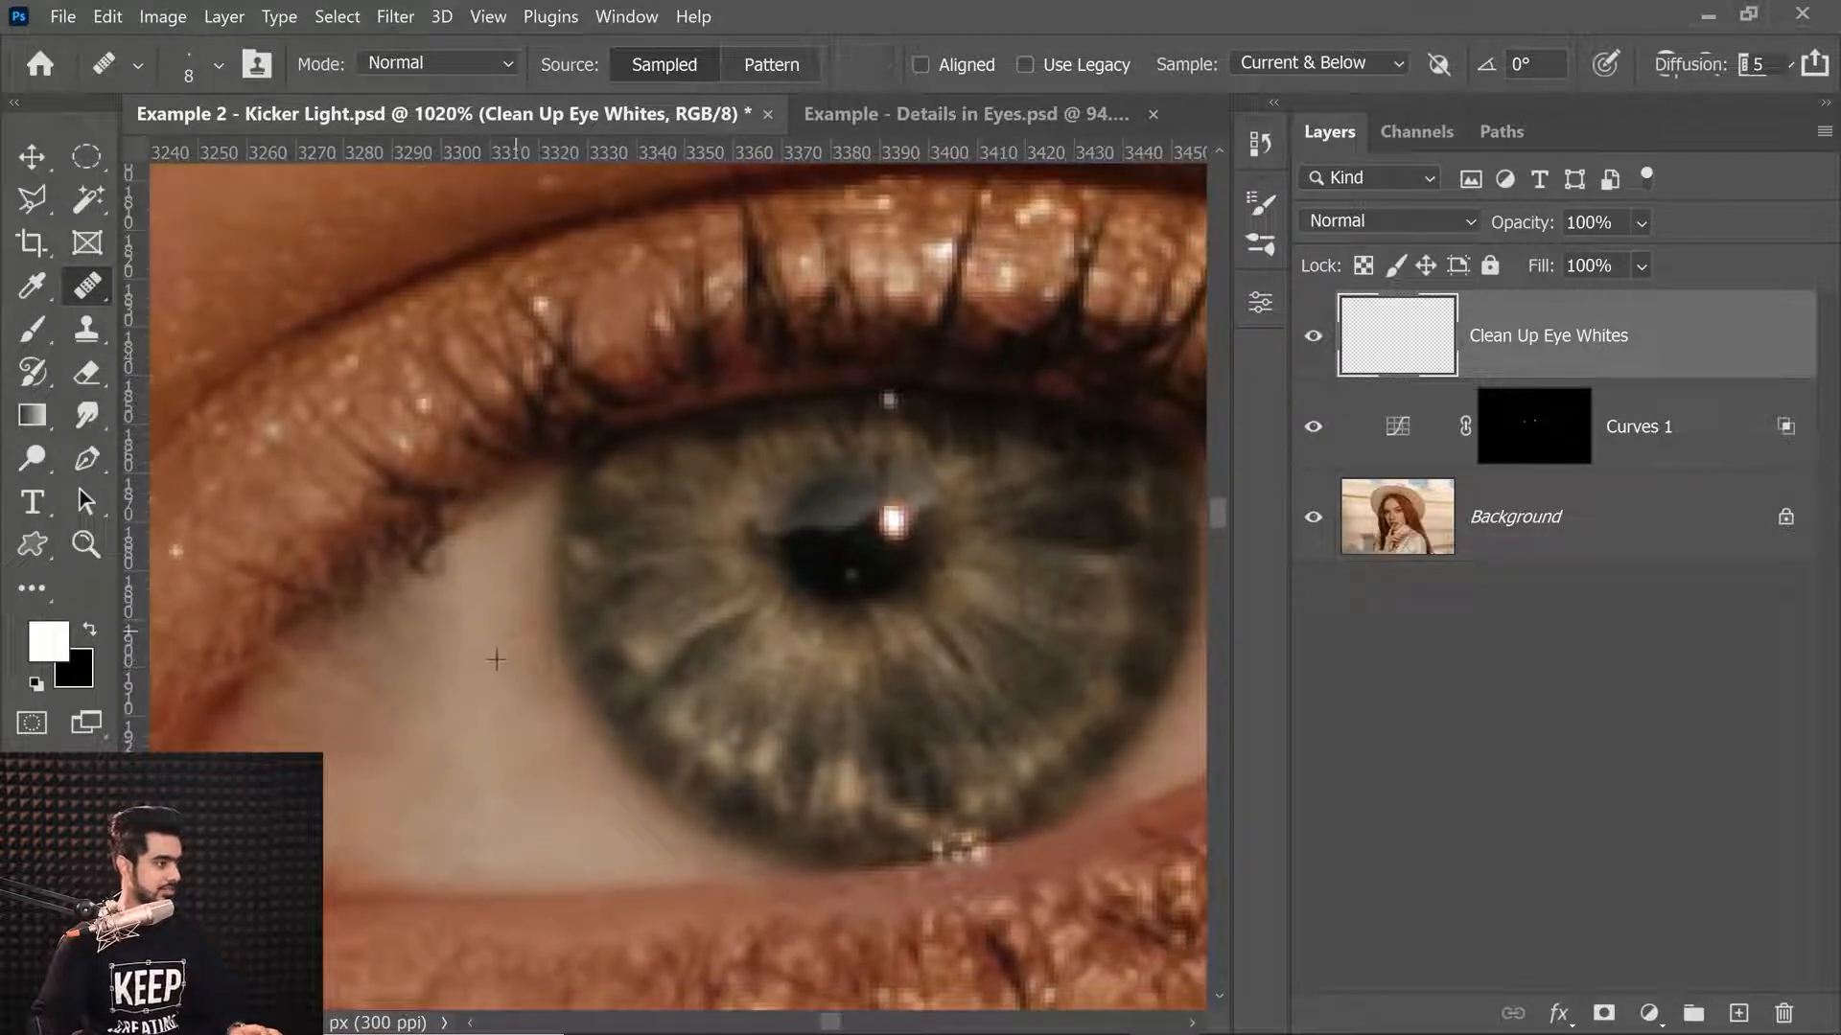
alt+click(565, 746)
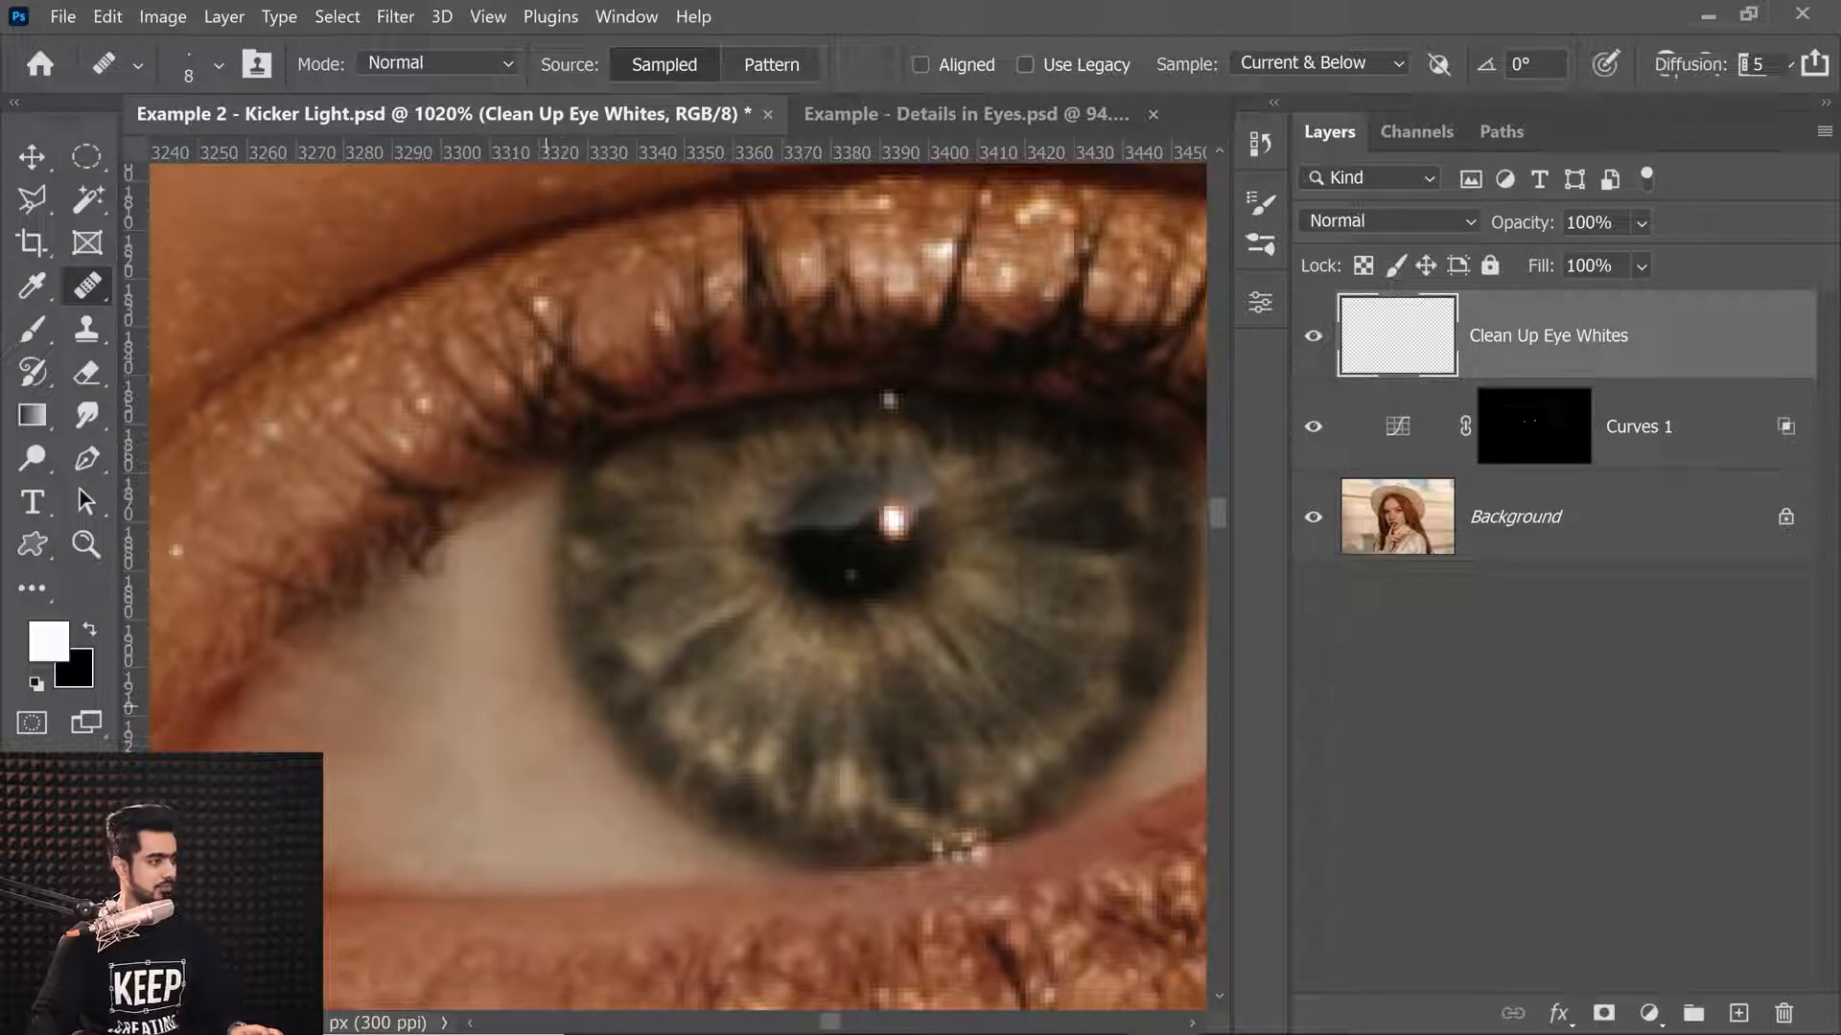
drag(545, 695, 504, 716)
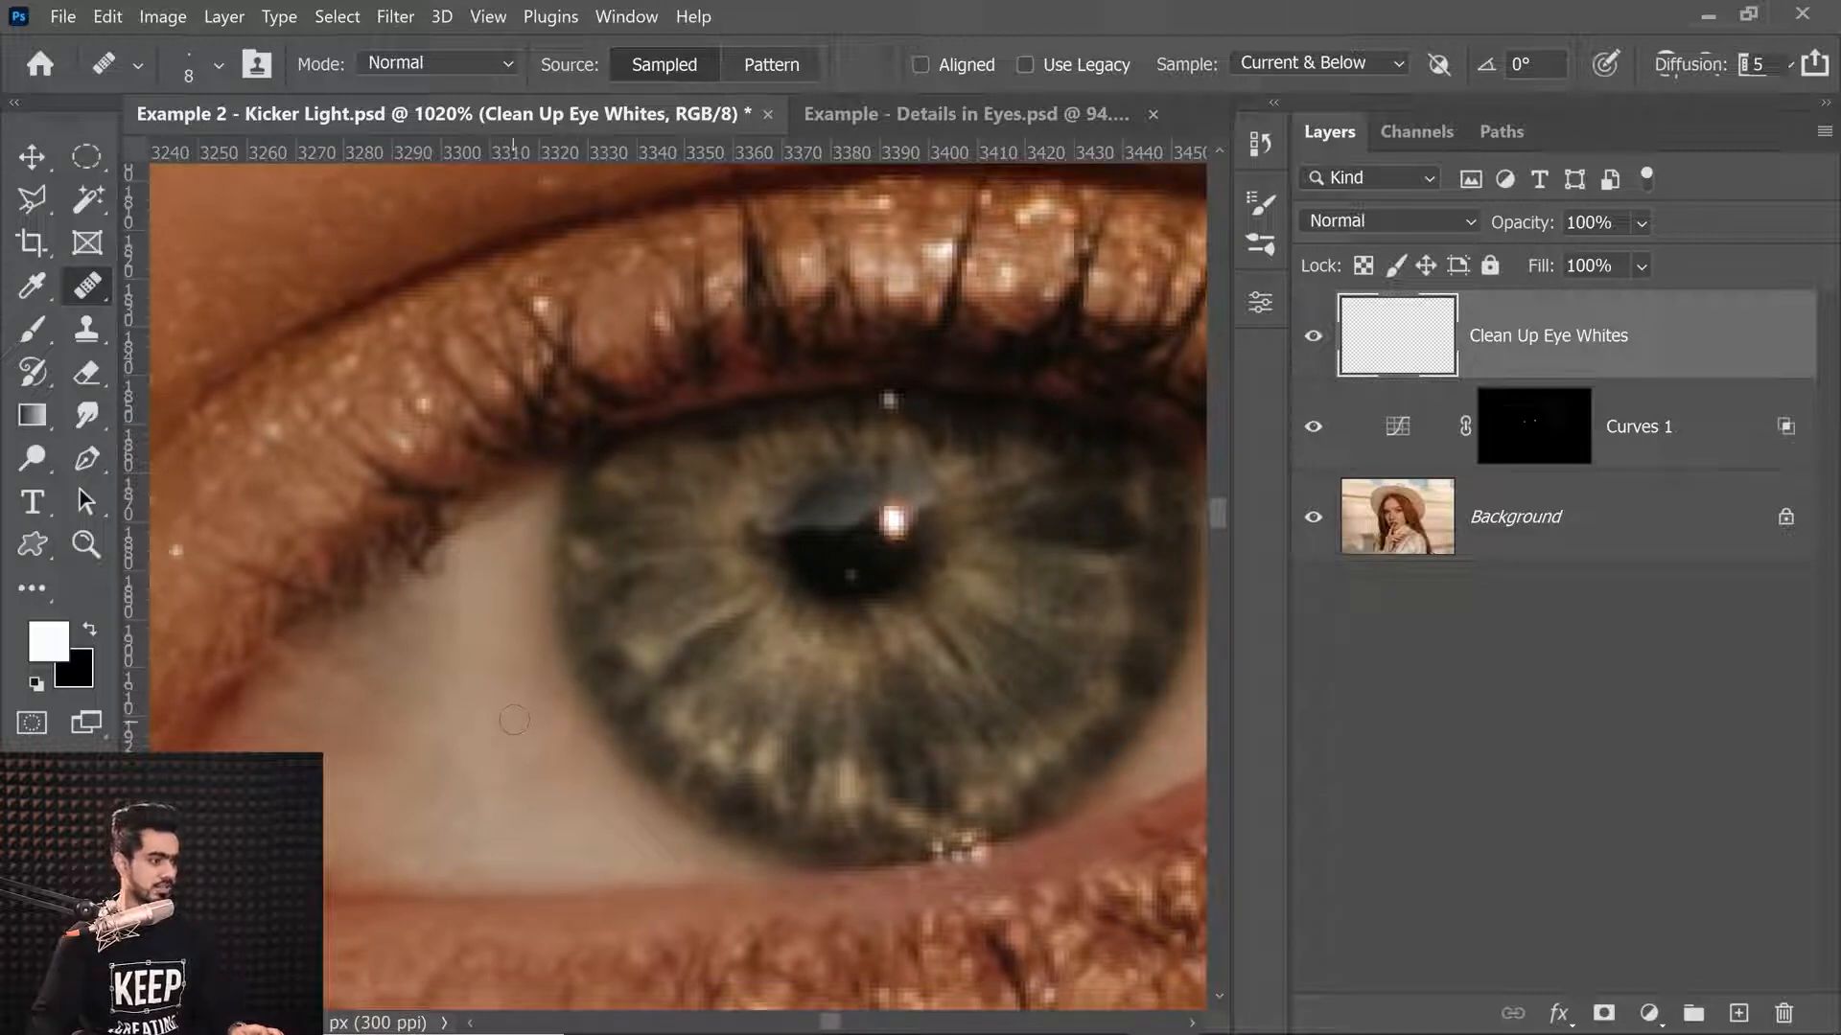
mouse_move(765, 586)
mouse_down()
mouse_move(664, 575)
mouse_move(633, 601)
mouse_move(669, 678)
mouse_up()
click(1311, 337)
click(1312, 337)
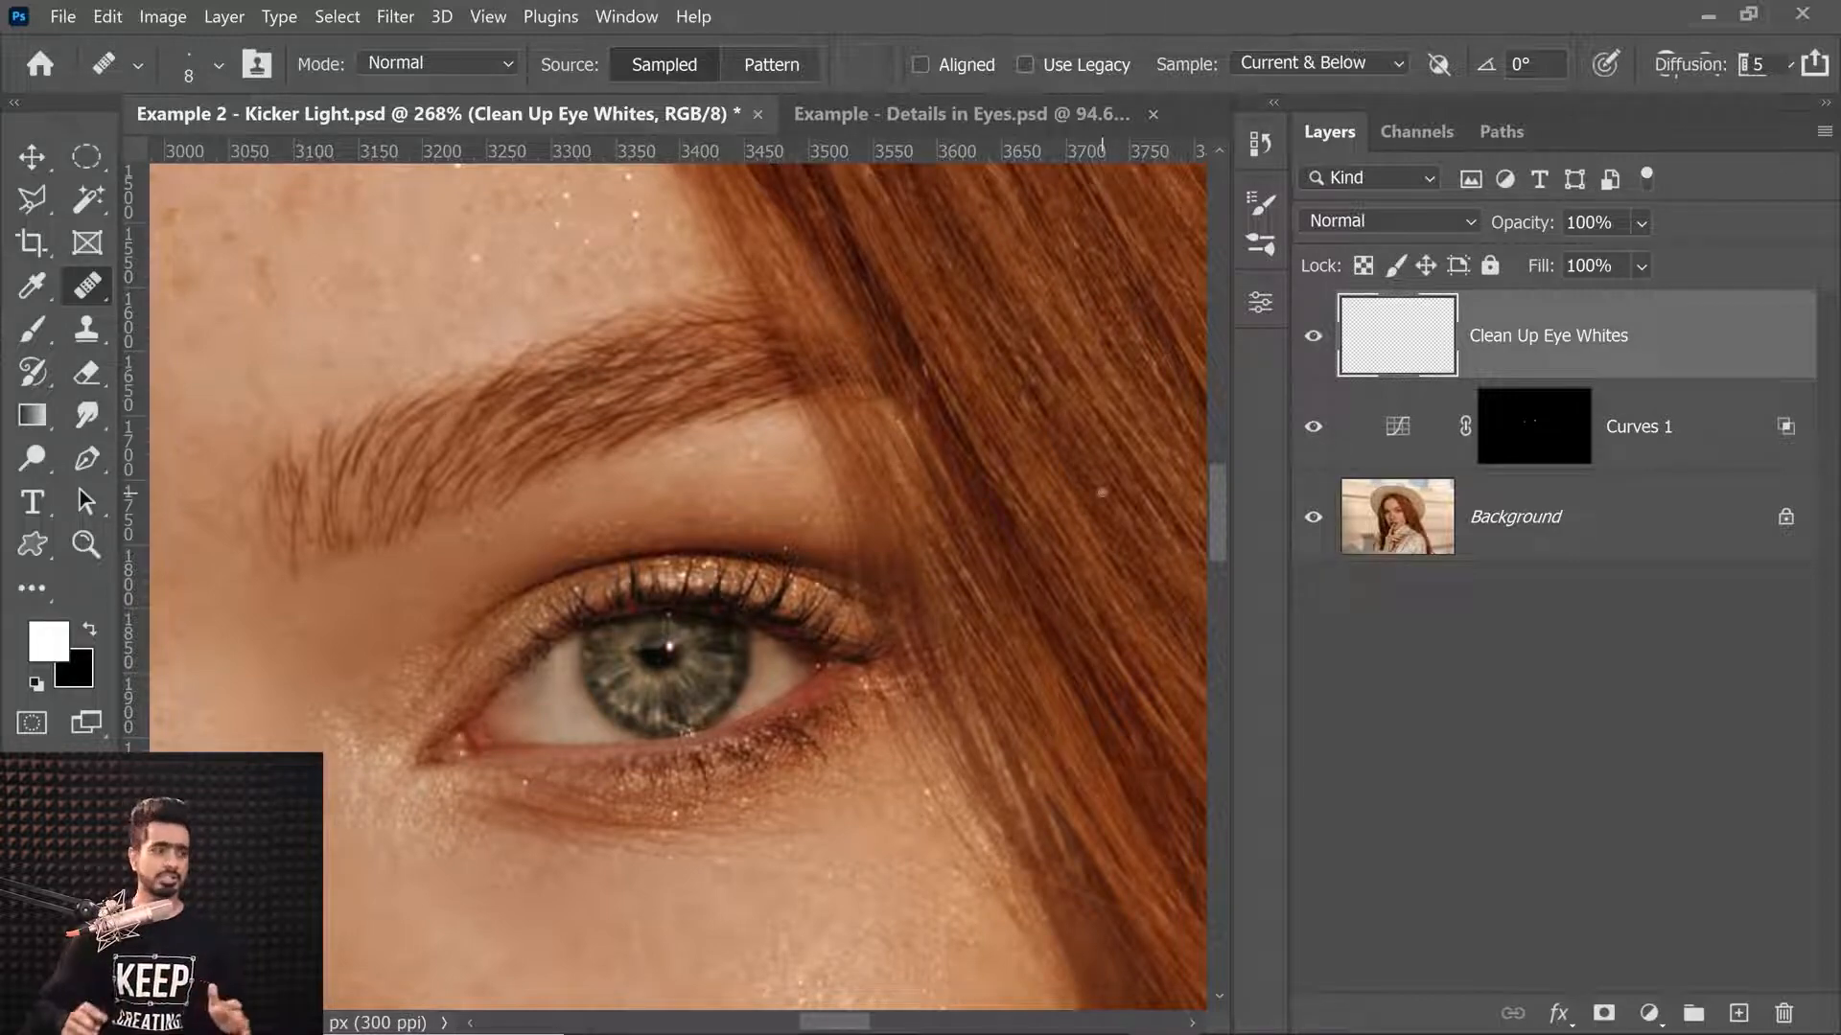
Add a new layer above Clean Up Eye Whites, name it D&B and set its blend mode to Soft Light.
click(1740, 1014)
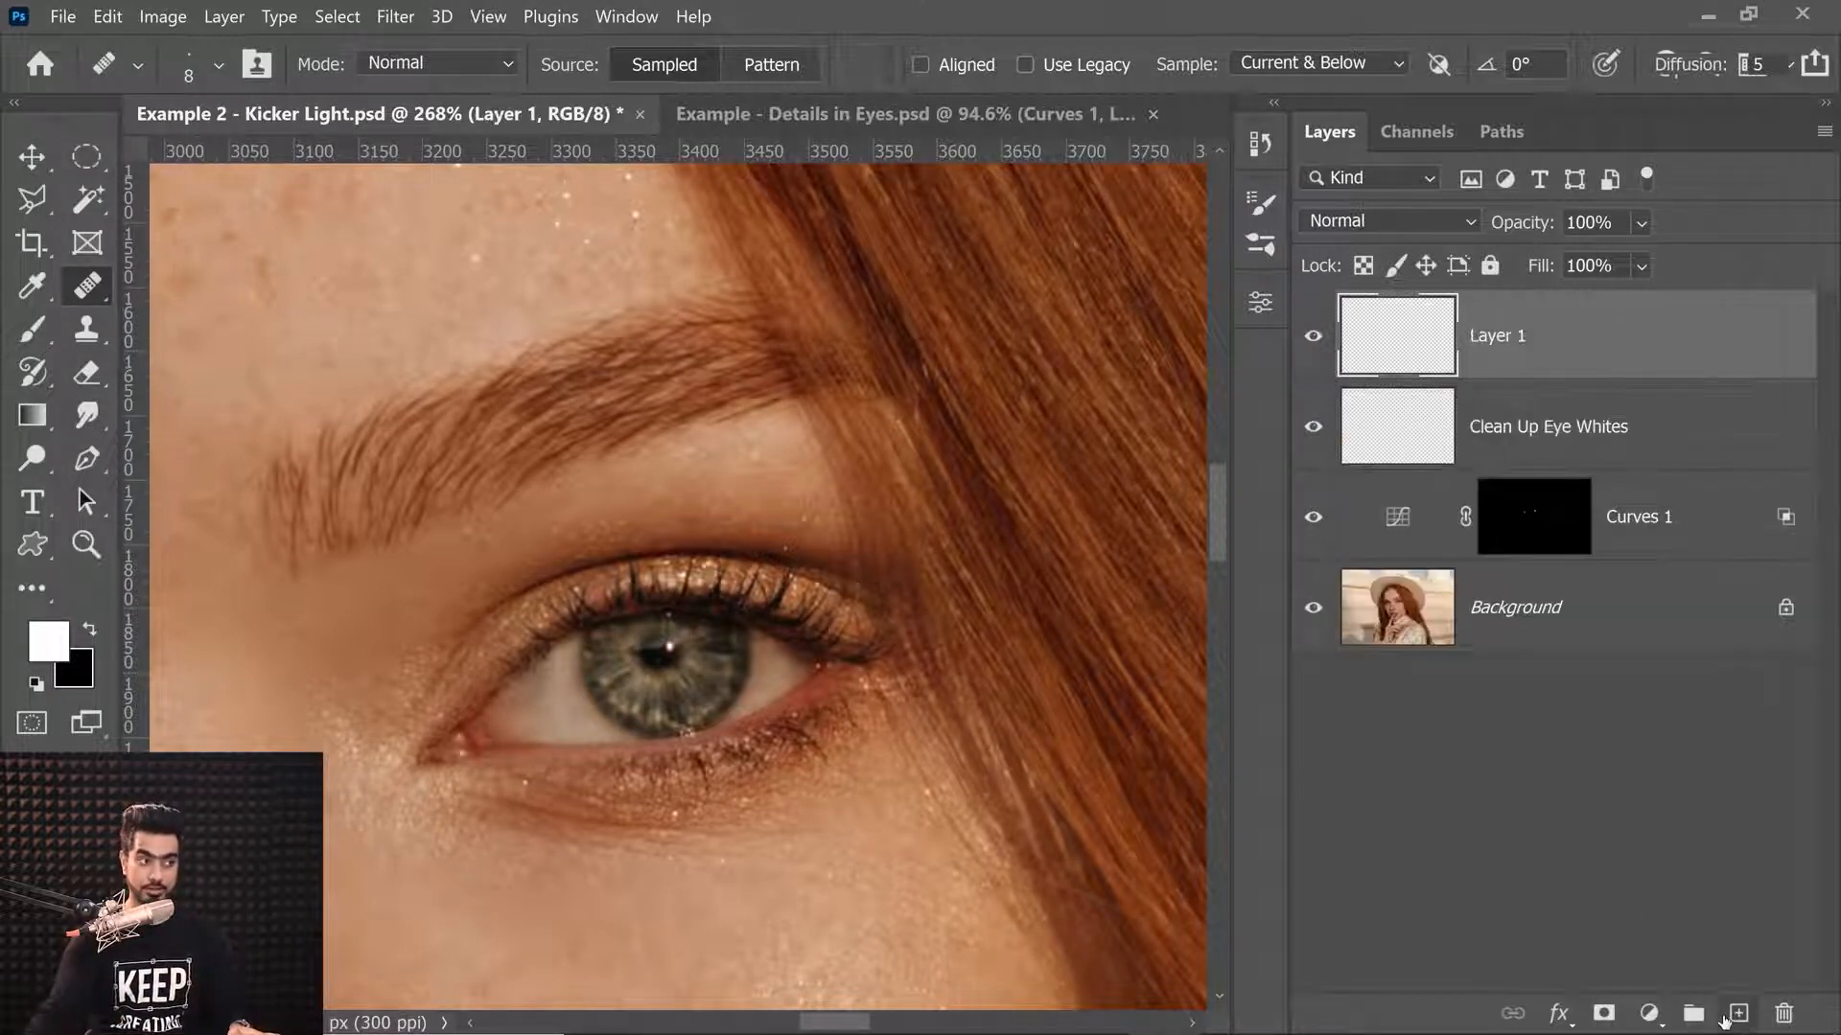
double_click(1498, 335)
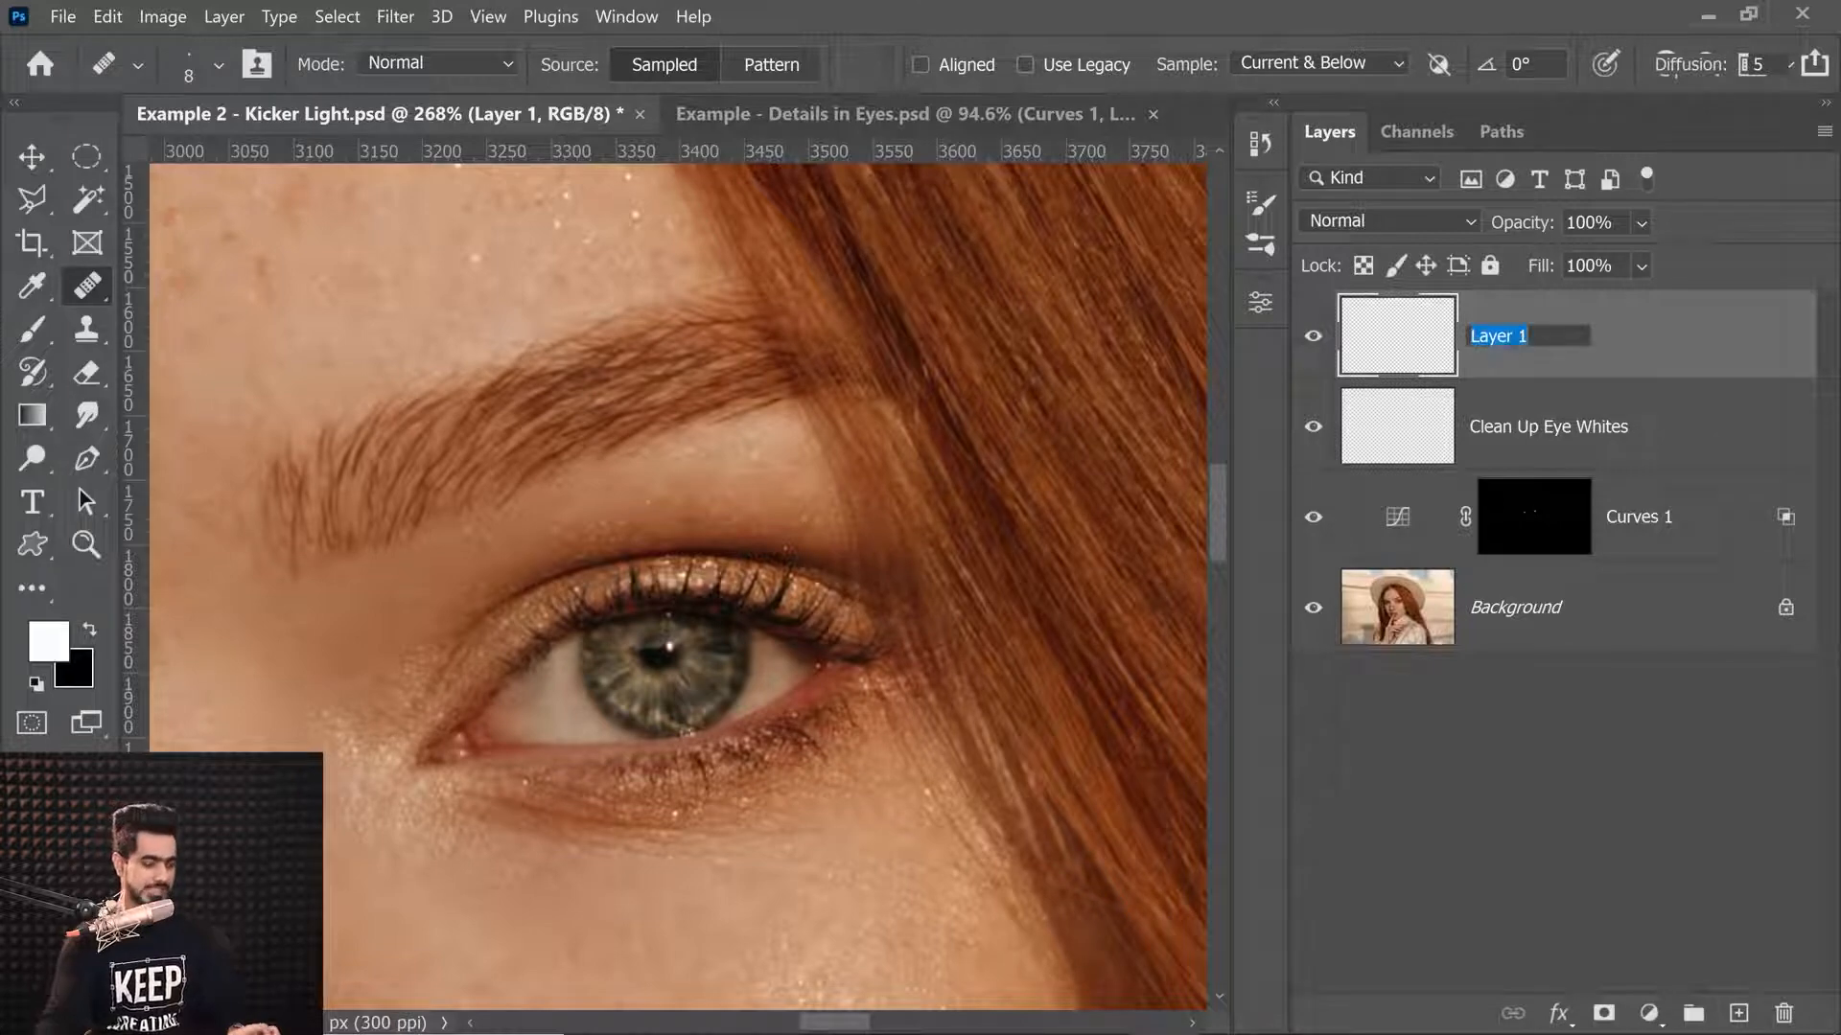
text(D&B)
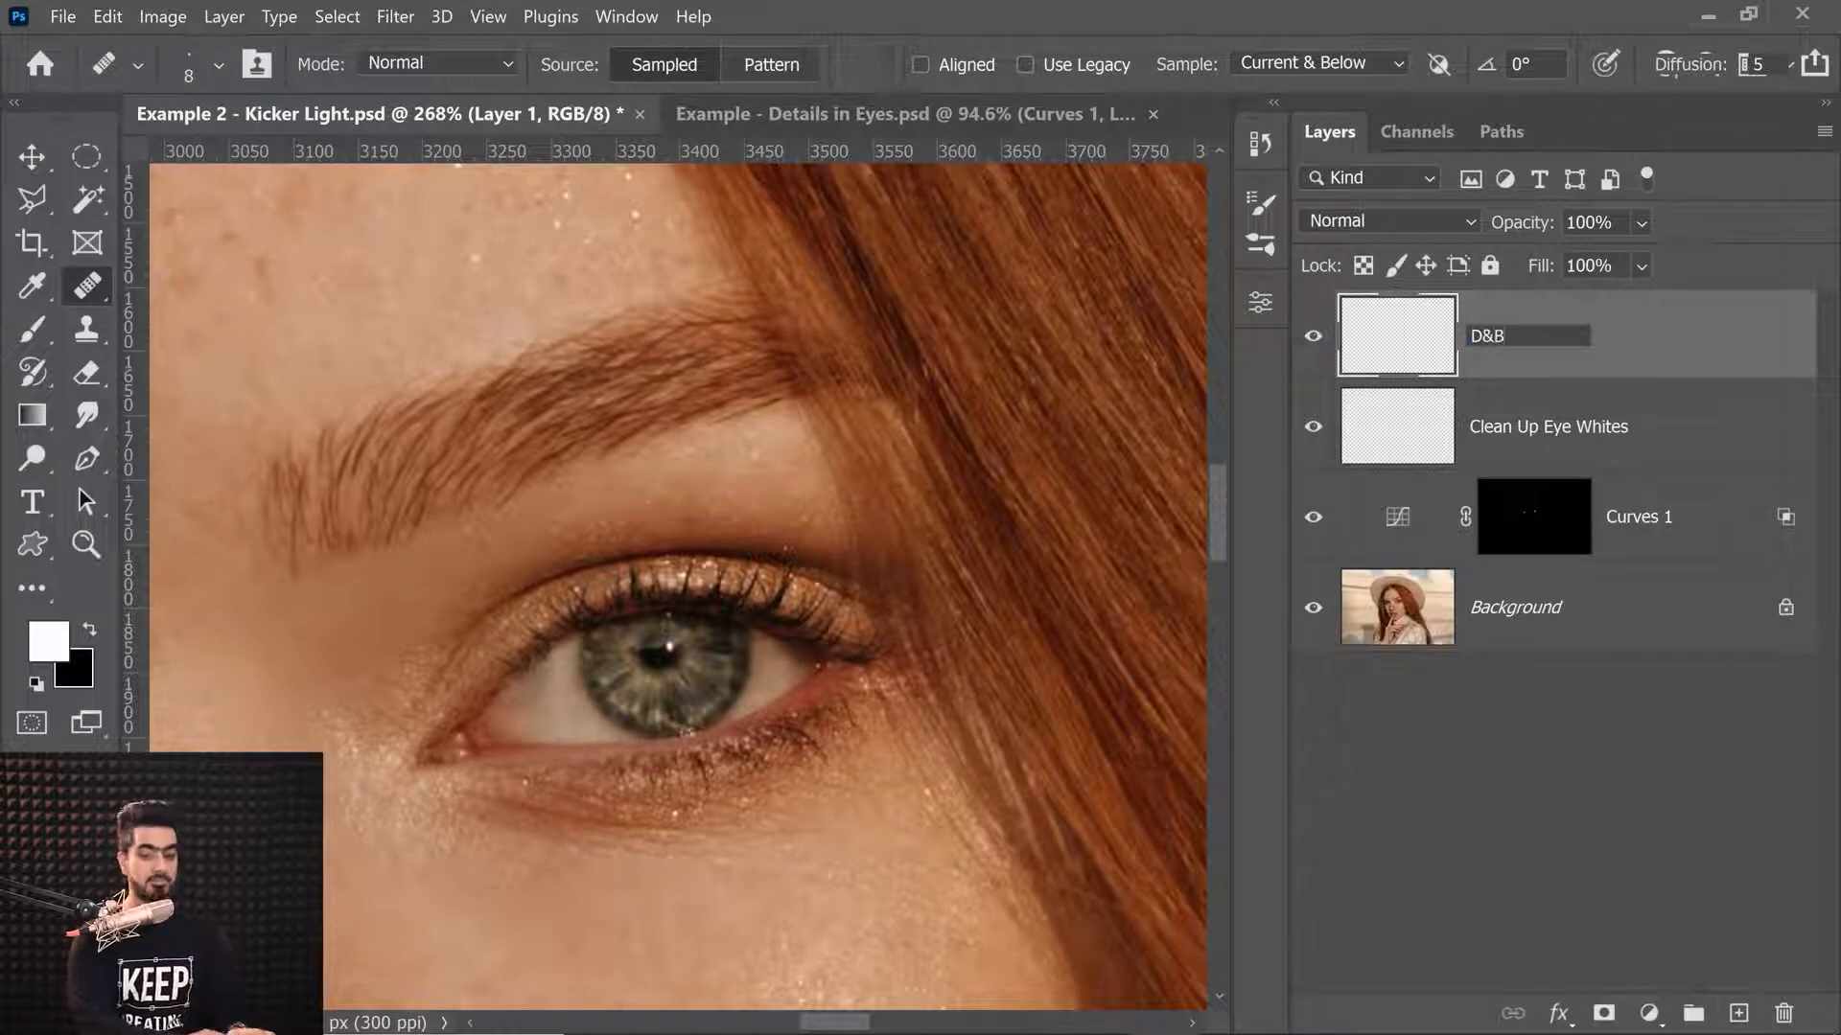
key(Return)
click(1385, 222)
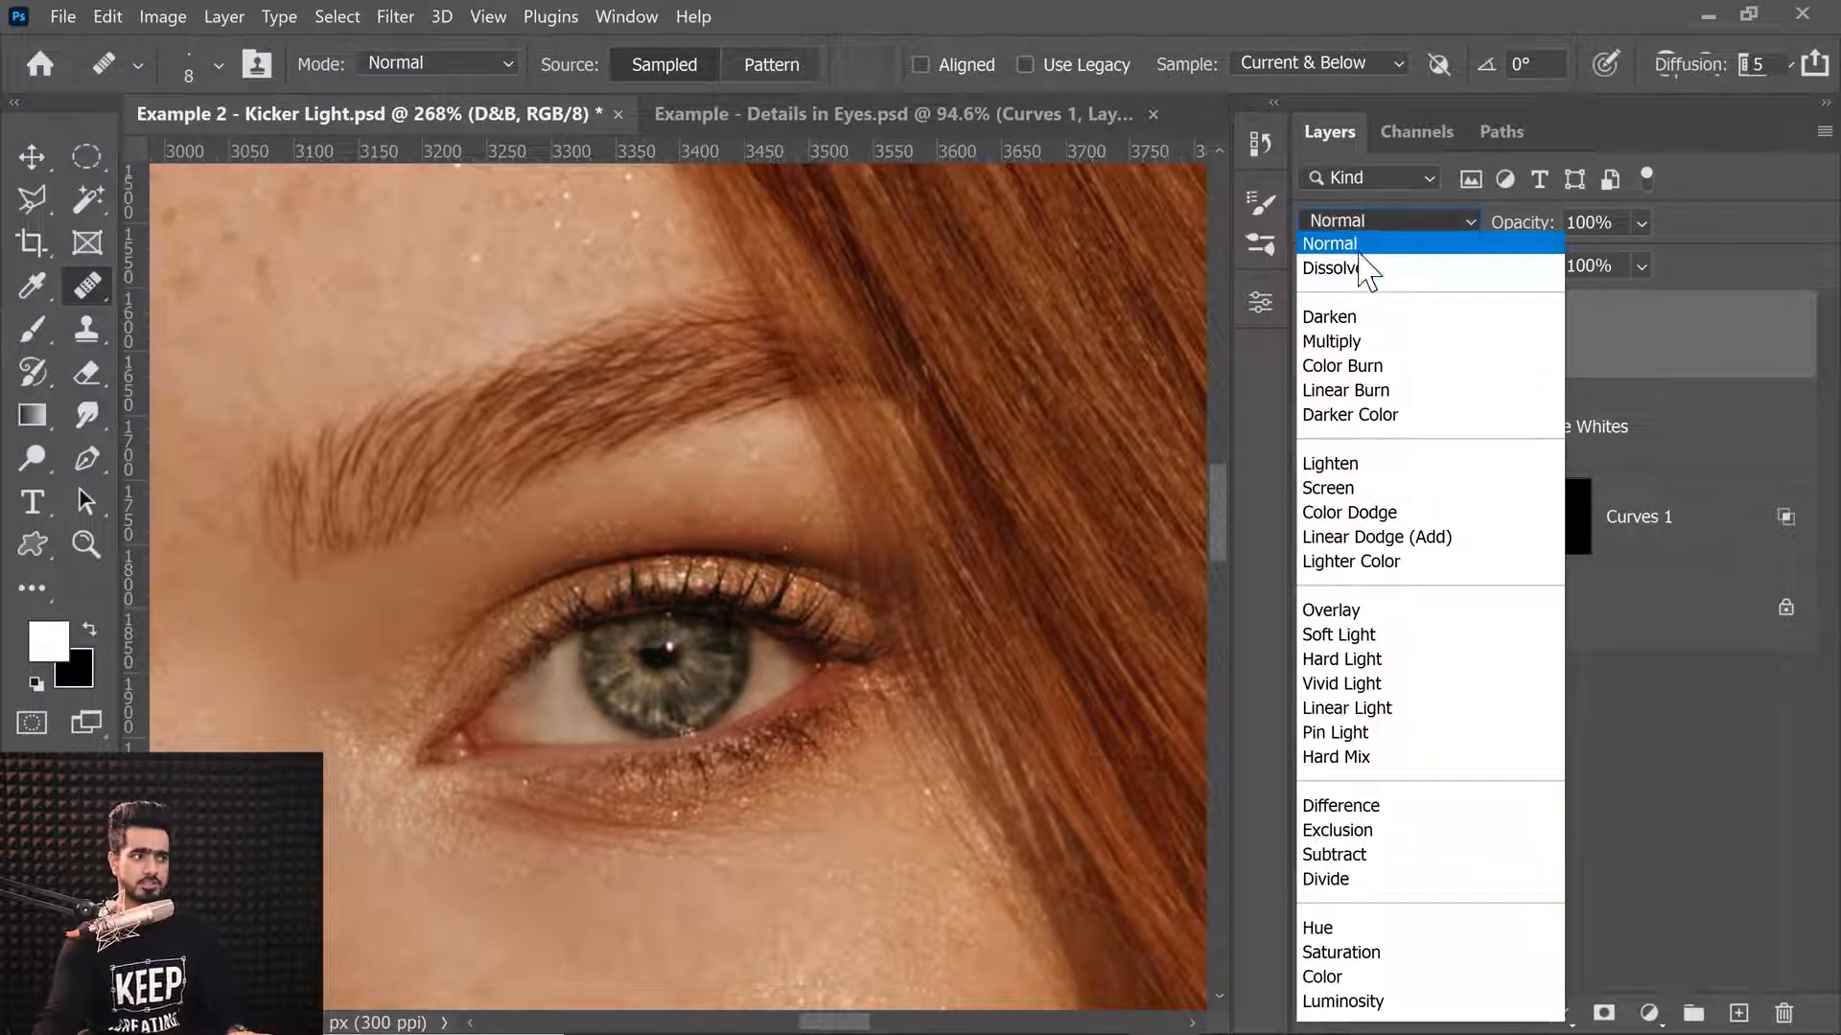
click(1357, 635)
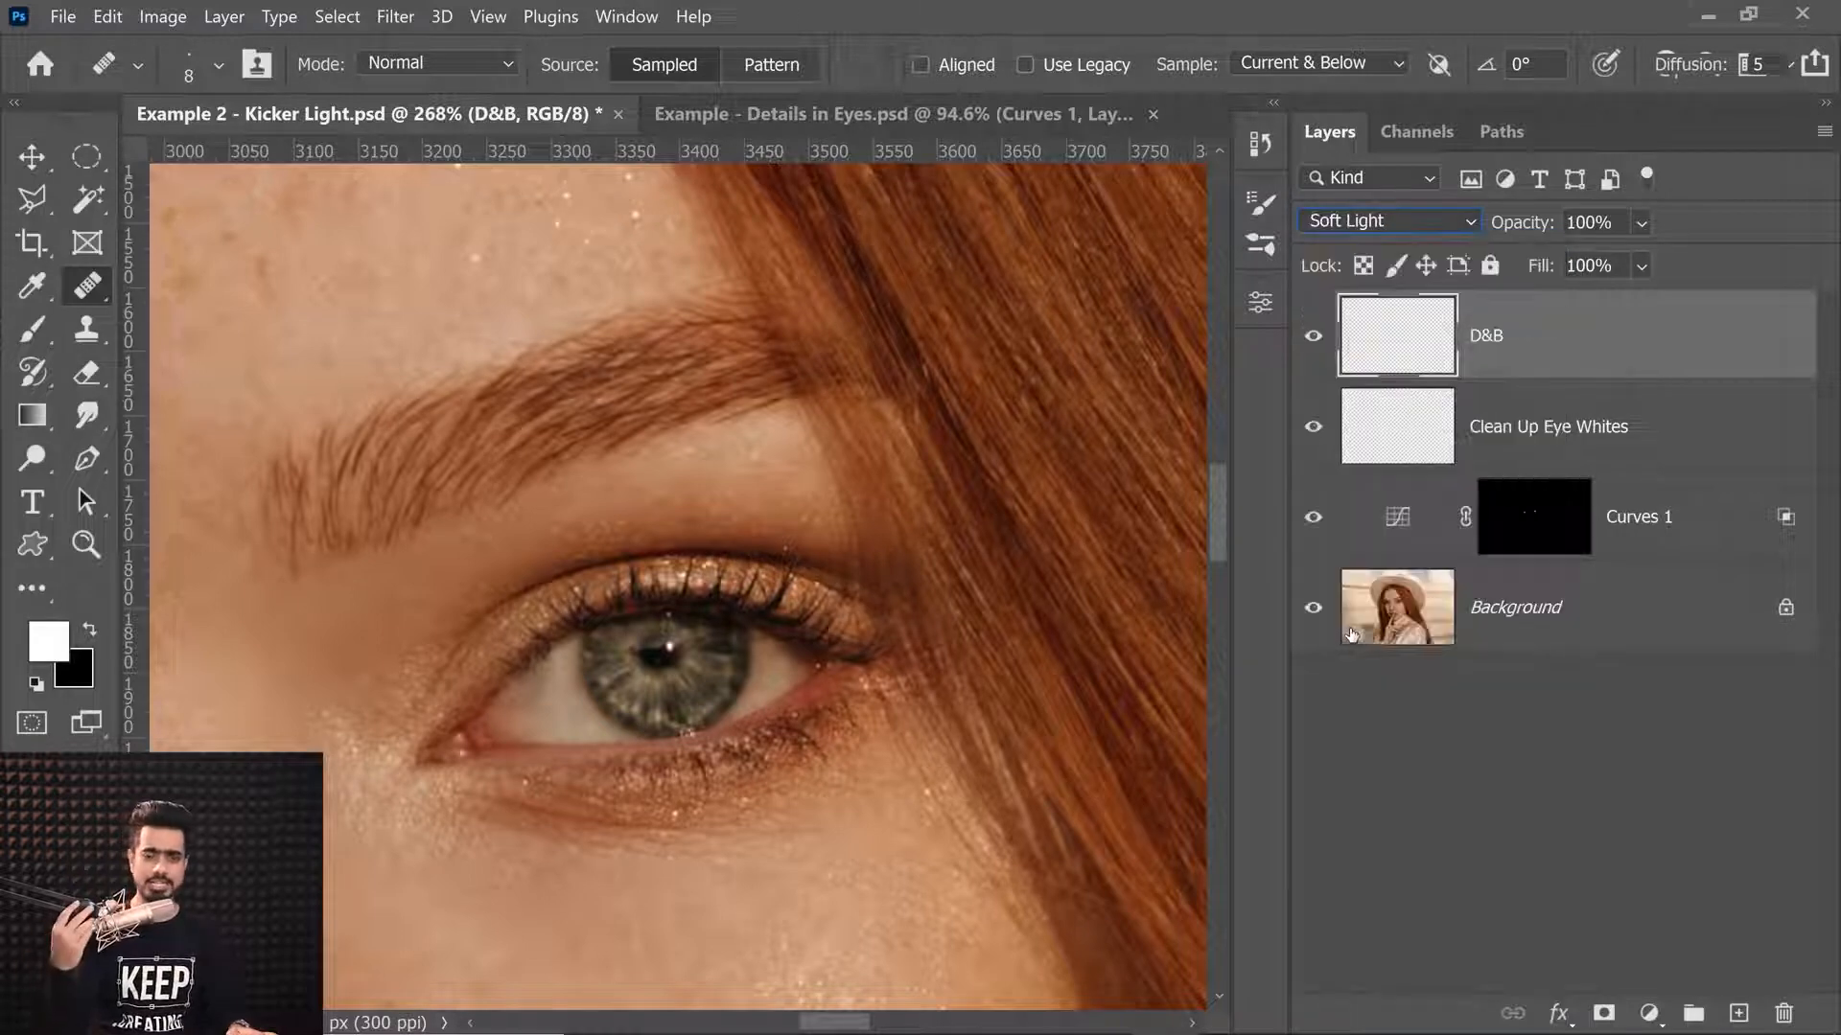
Switch to the Brush Tool and set its flow to 1% for painting on the D&B layer.
click(32, 327)
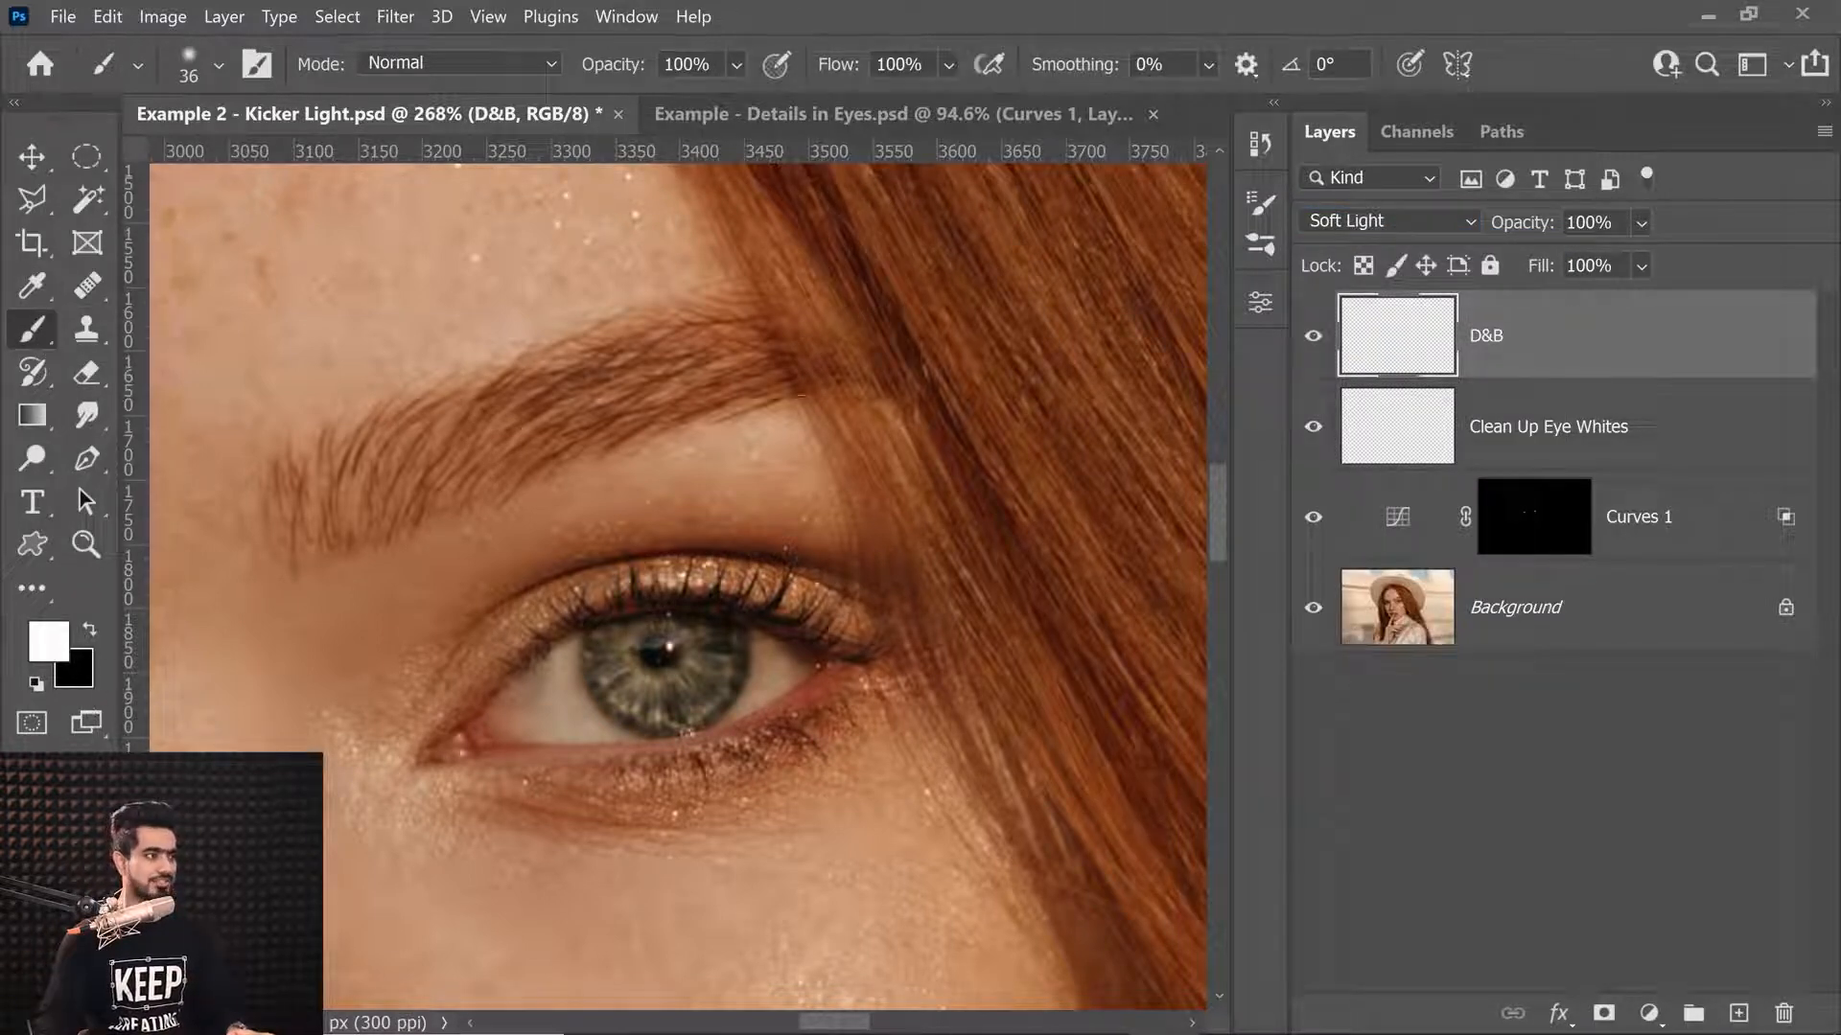
click(898, 63)
text(1)
key(Return)
scroll(520, 697, up, 4)
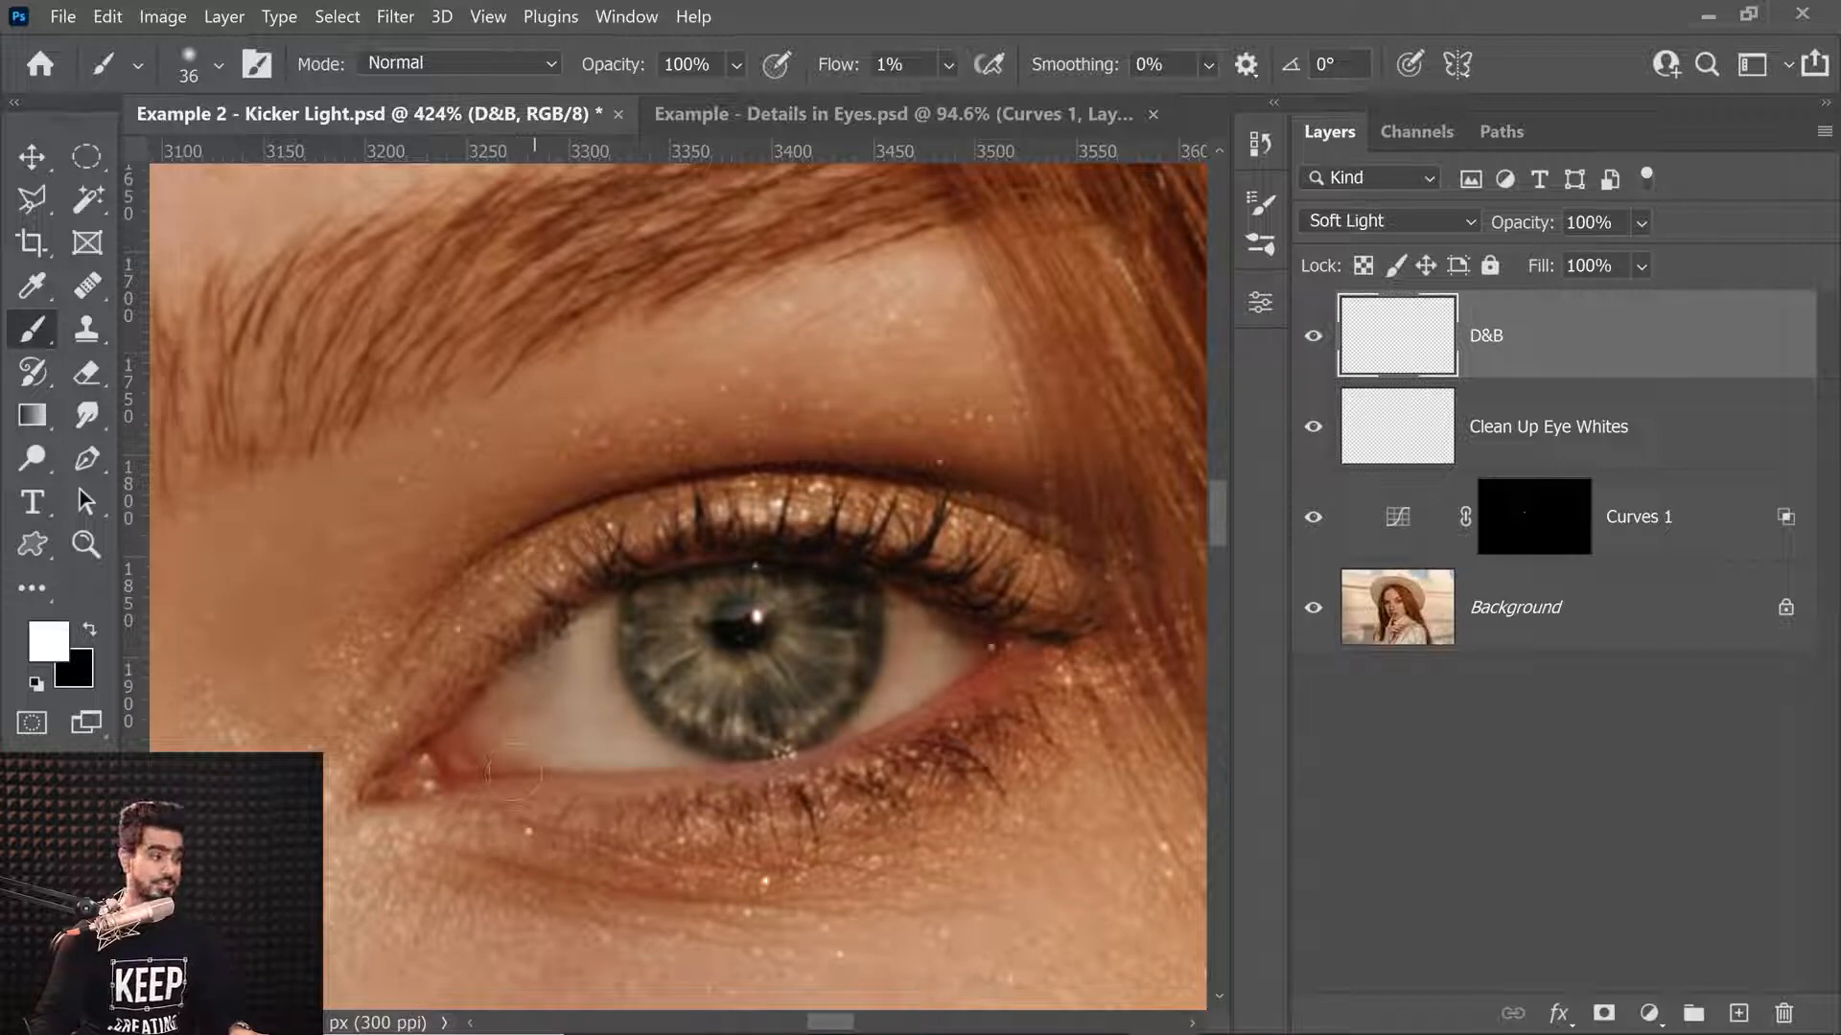
click(1647, 1012)
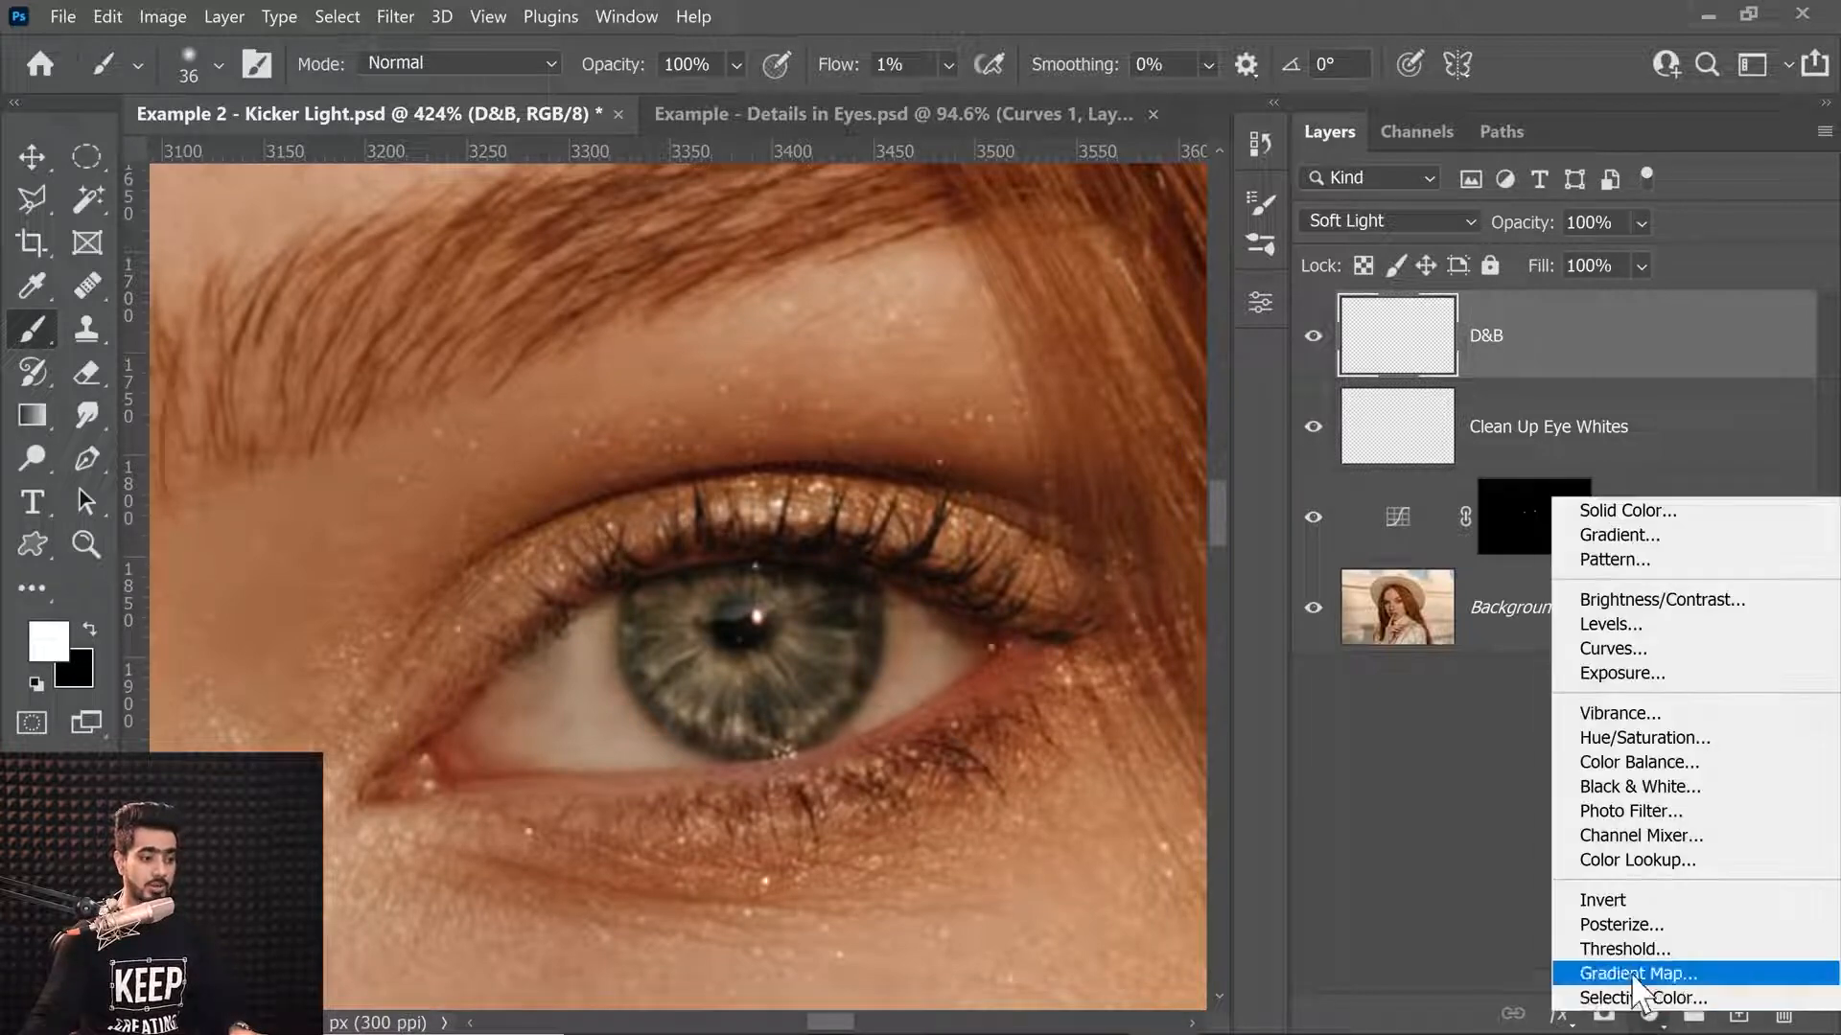
click(1584, 510)
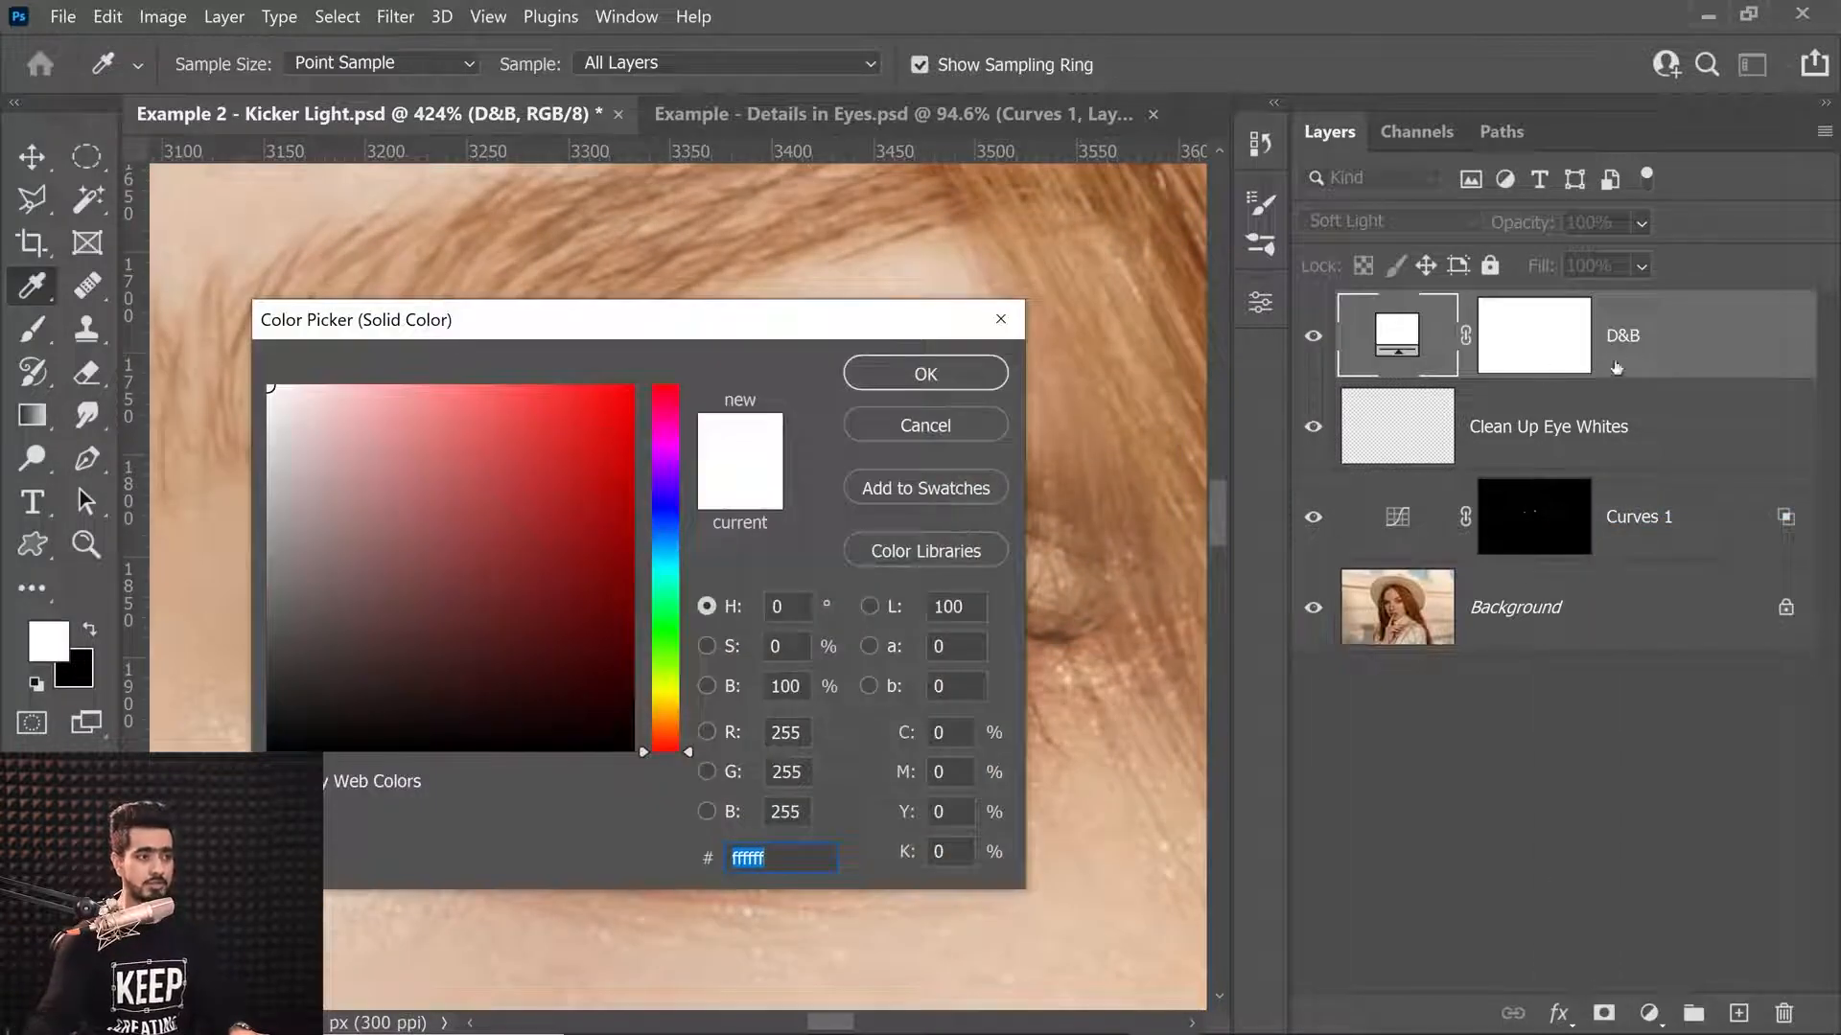
click(926, 425)
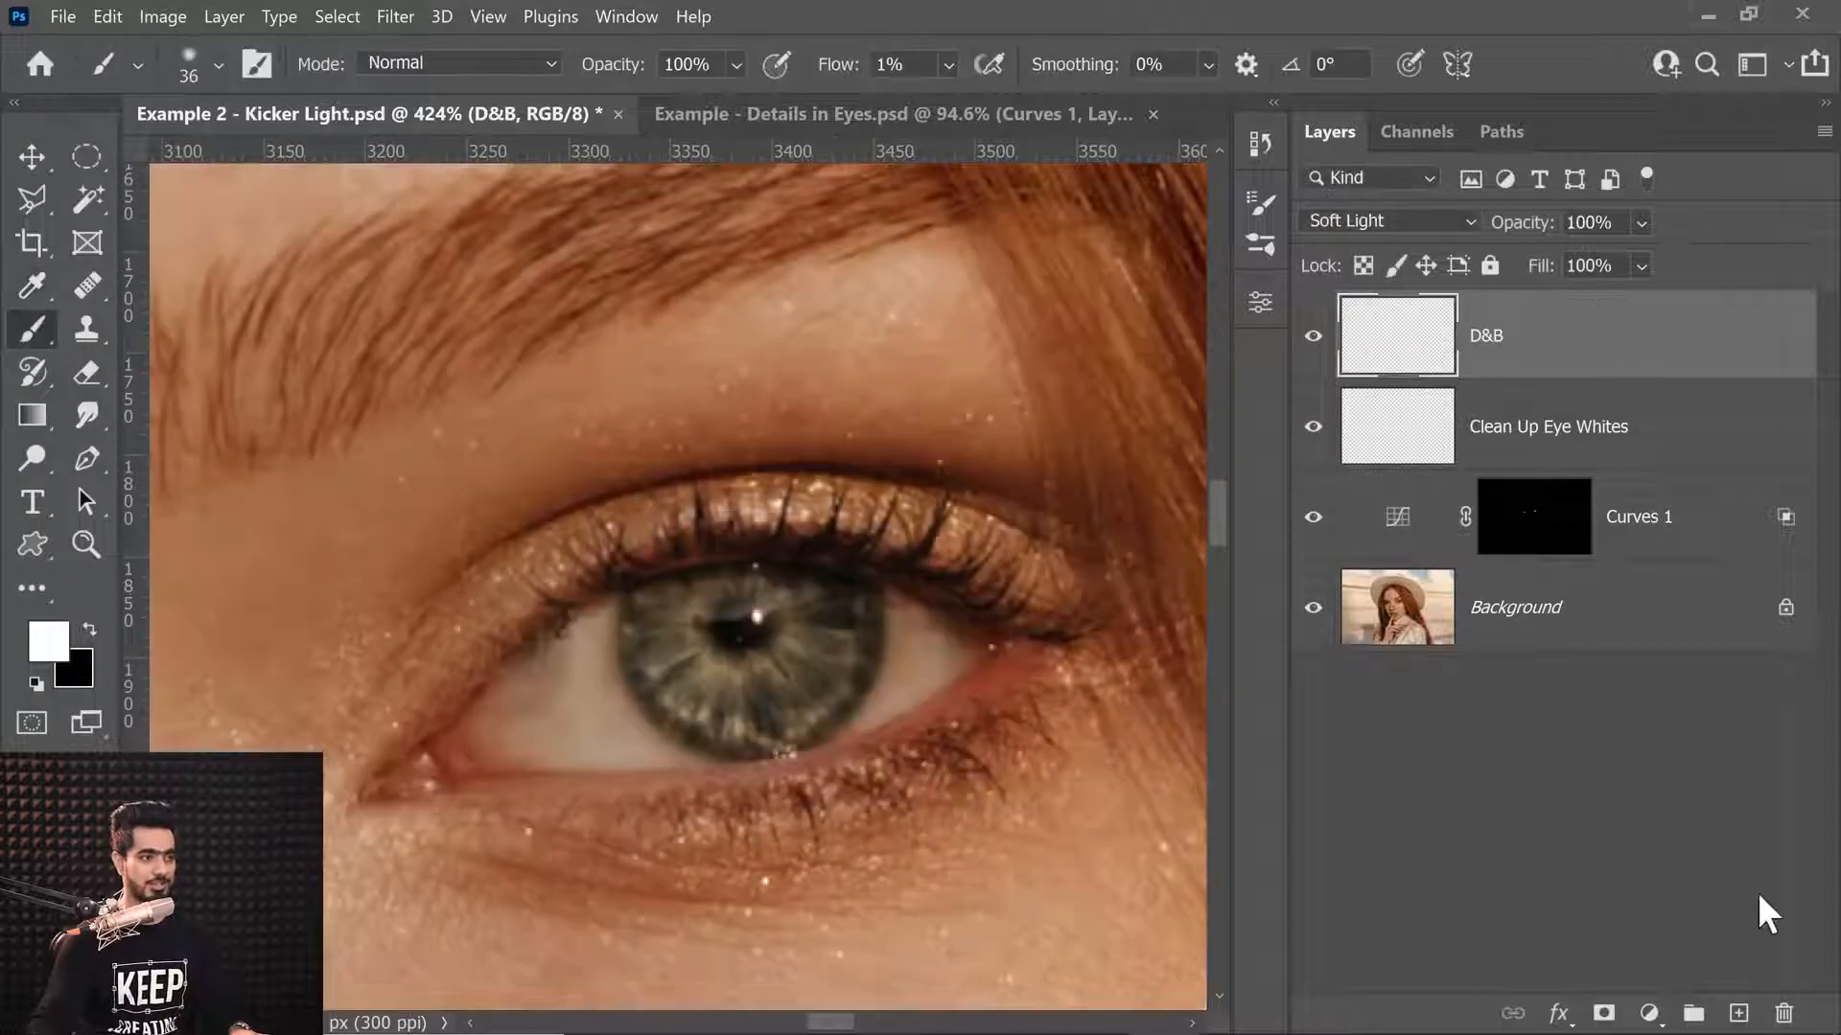
Add a new layer above D&B and name it Luminosity Check.
click(1738, 1013)
double_click(1496, 357)
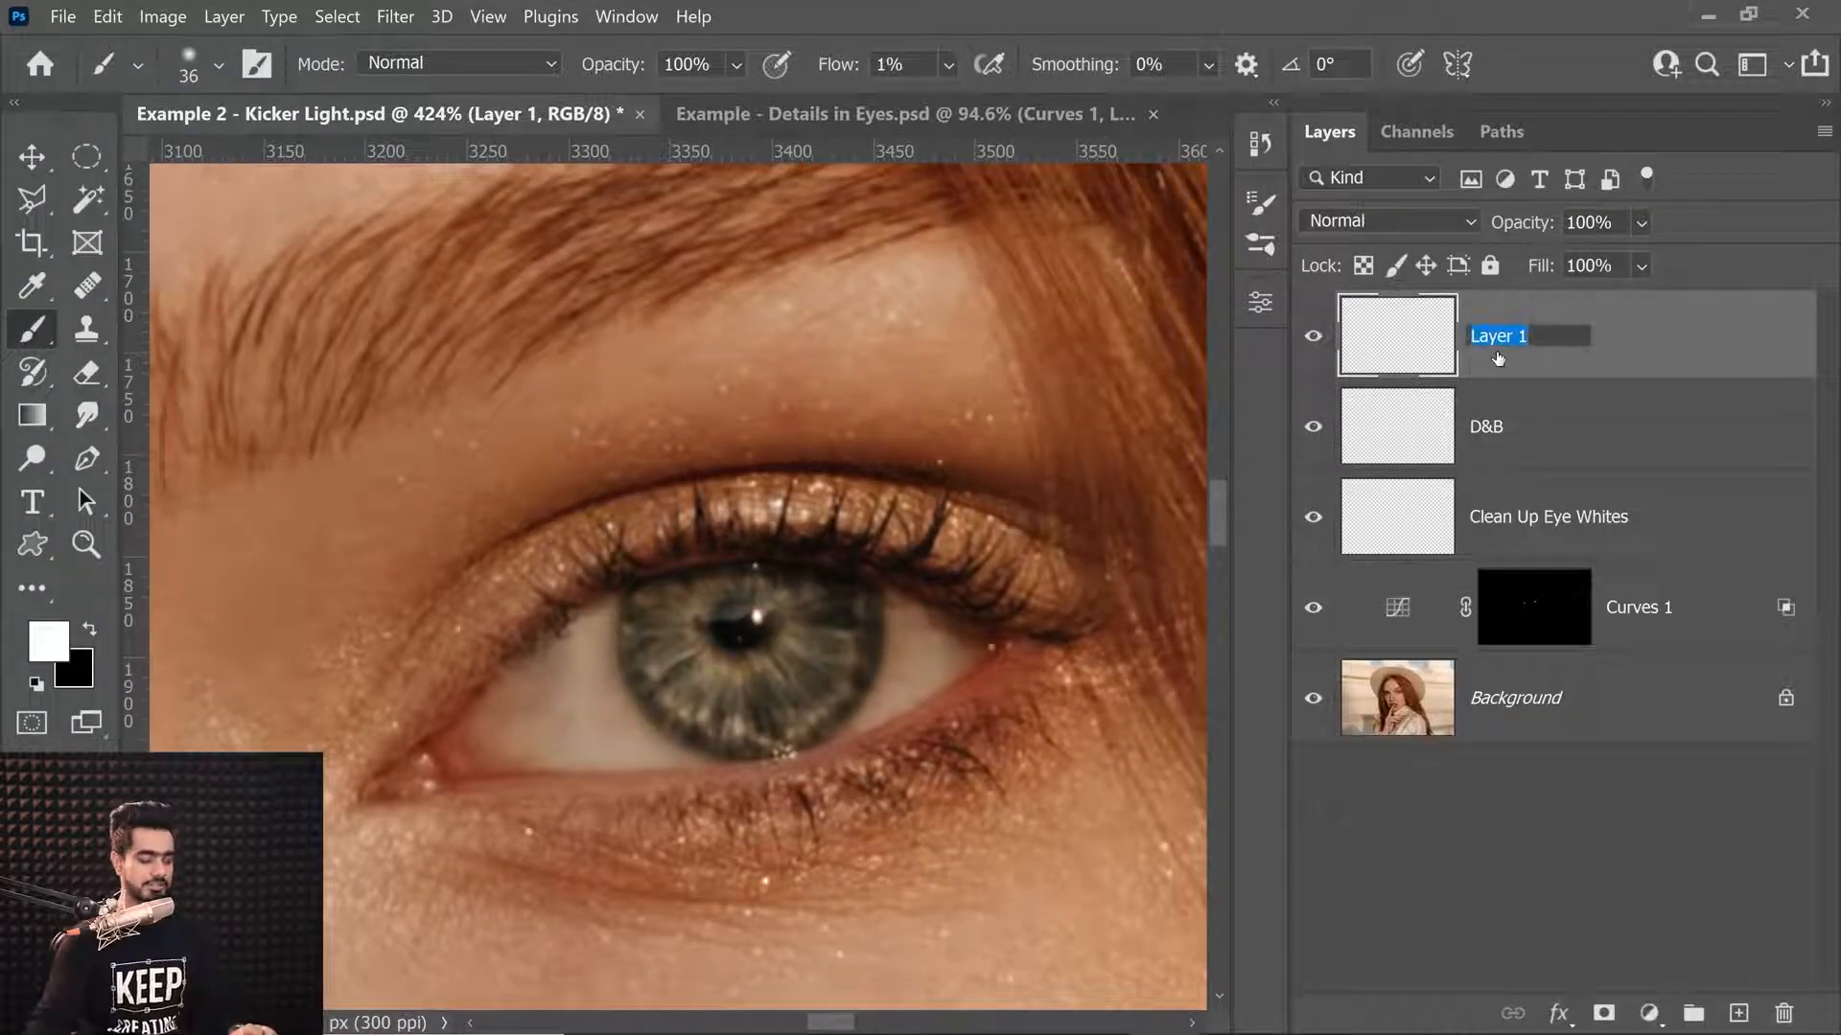
text(C)
text(umi)
text(nosity Check)
key(Return)
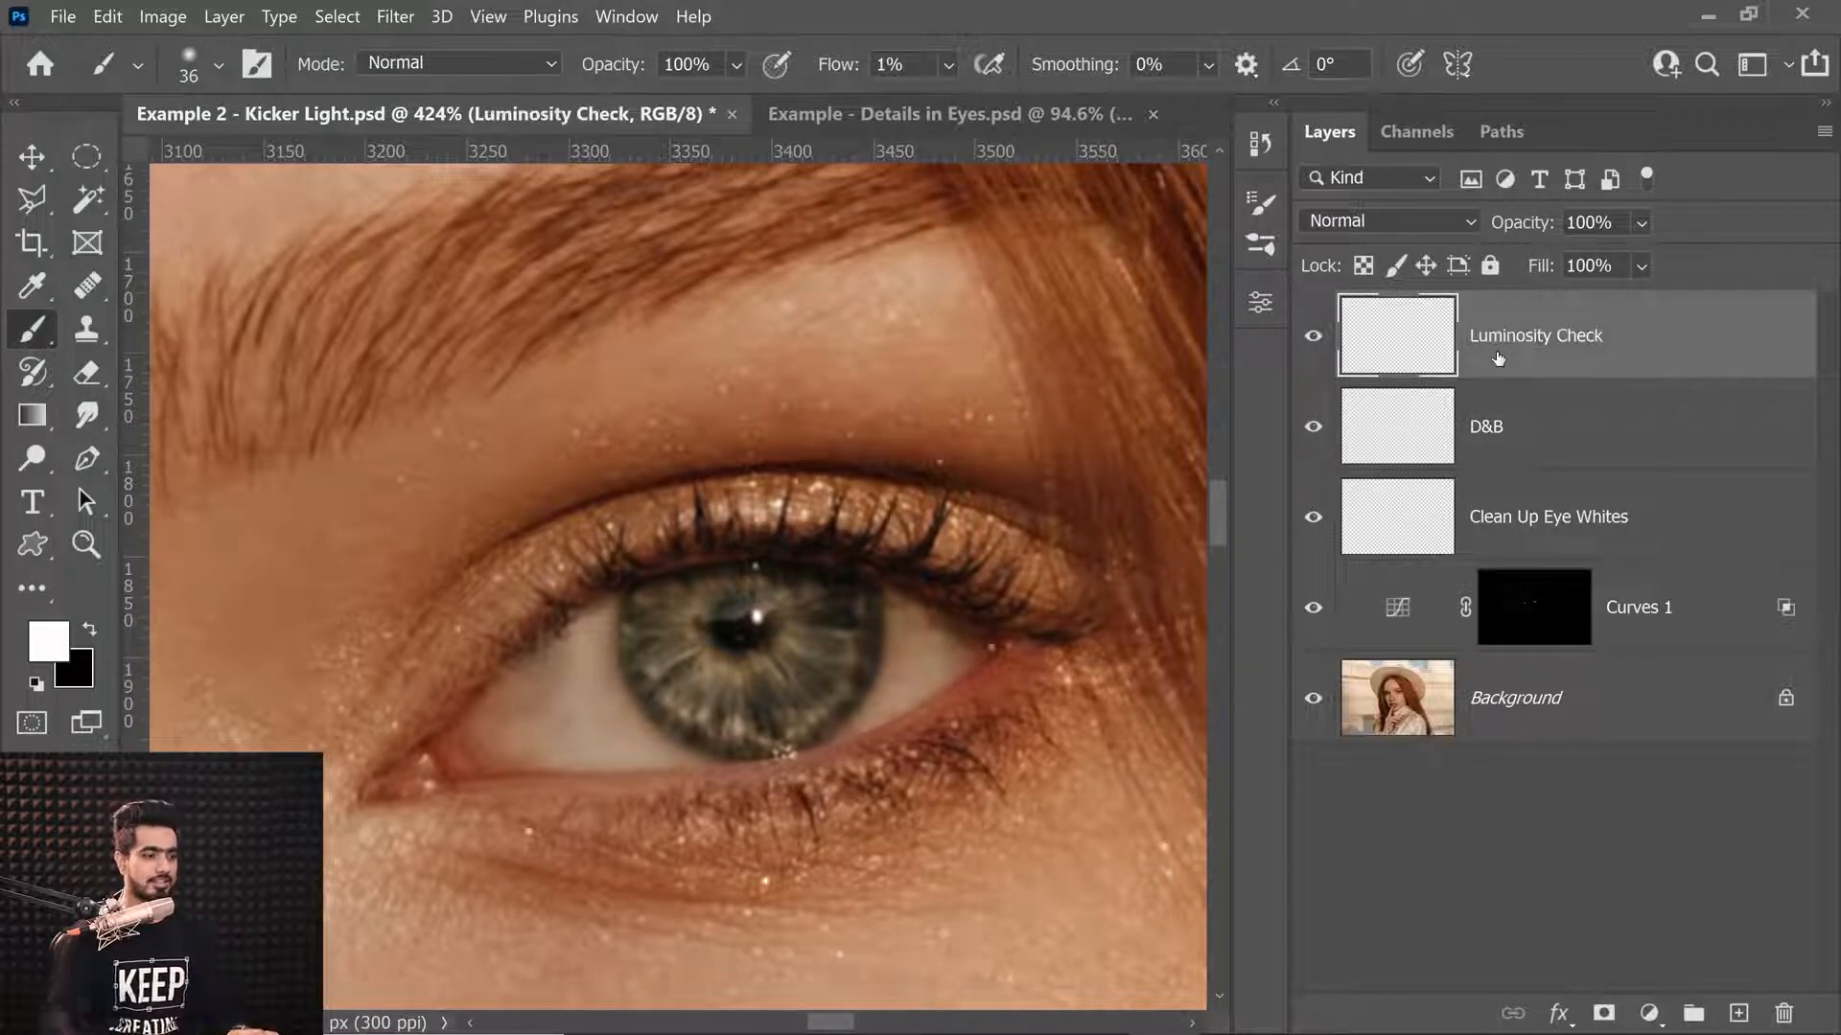
Turn Luminosity Check into a dark neutral grey Solid Color fill and set its blend mode to Color.
click(1649, 1014)
click(1629, 518)
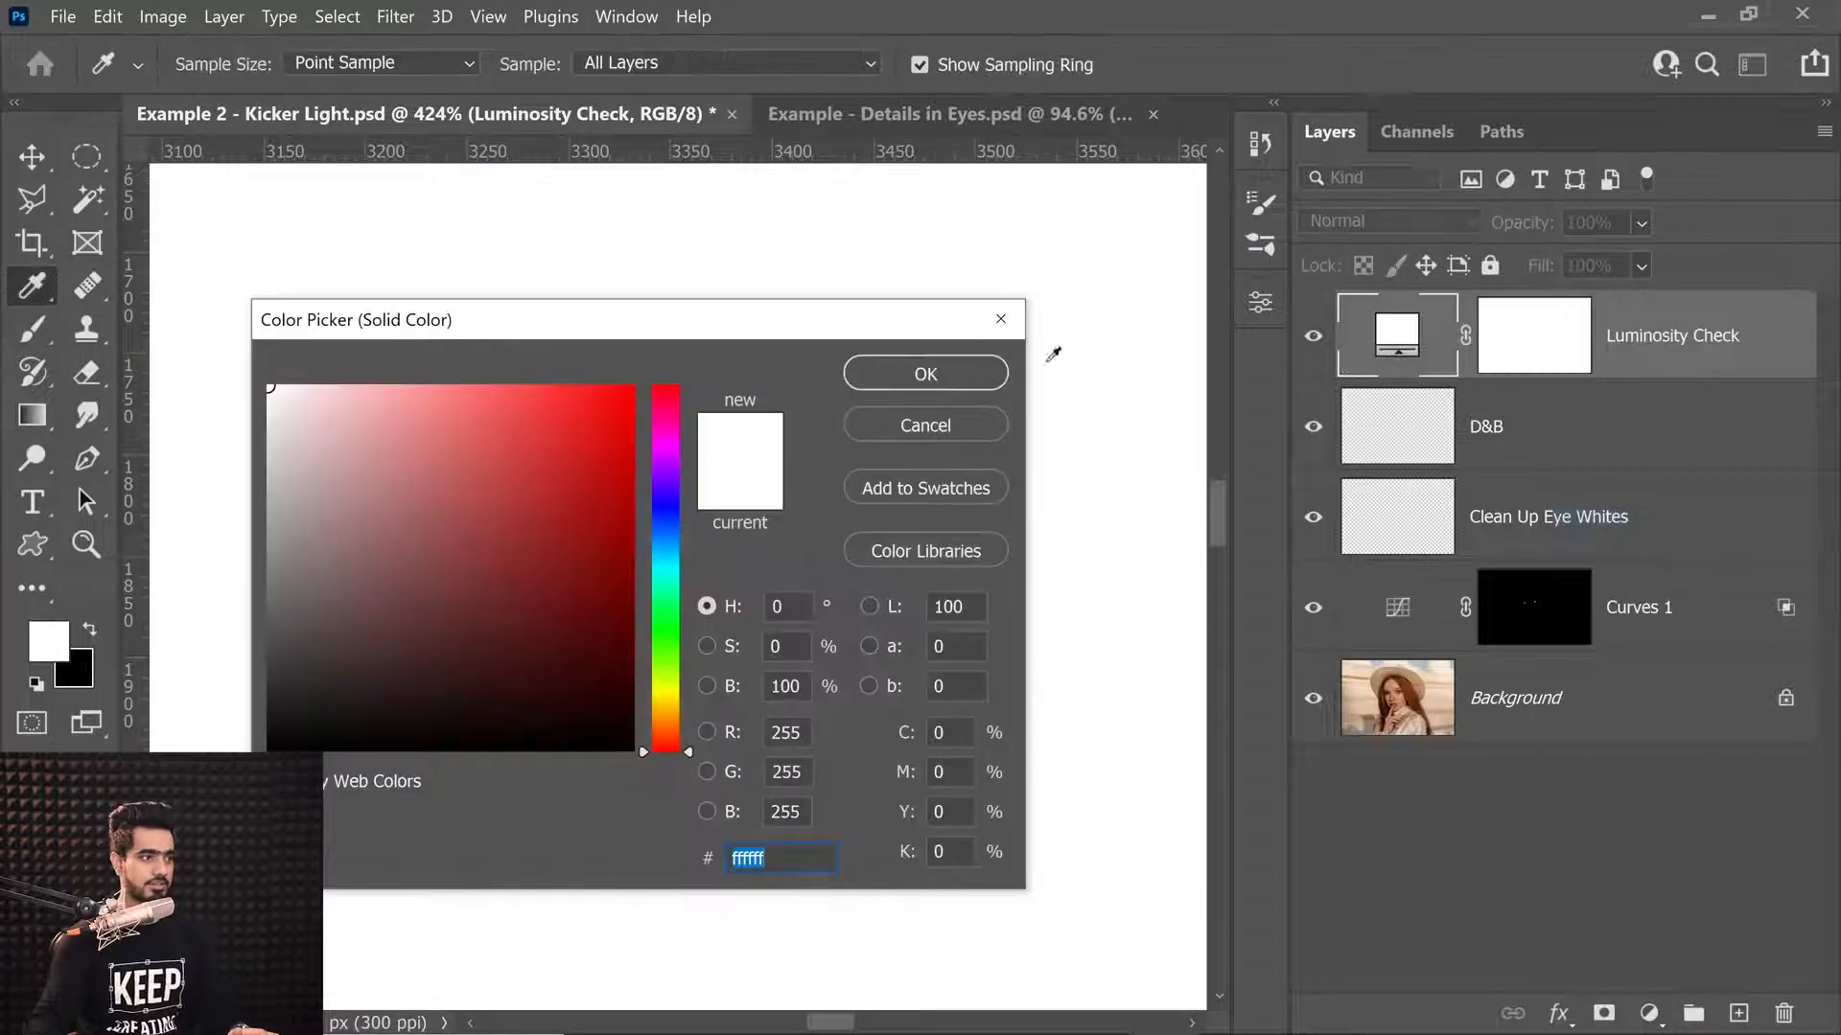
drag(377, 469, 210, 696)
click(997, 364)
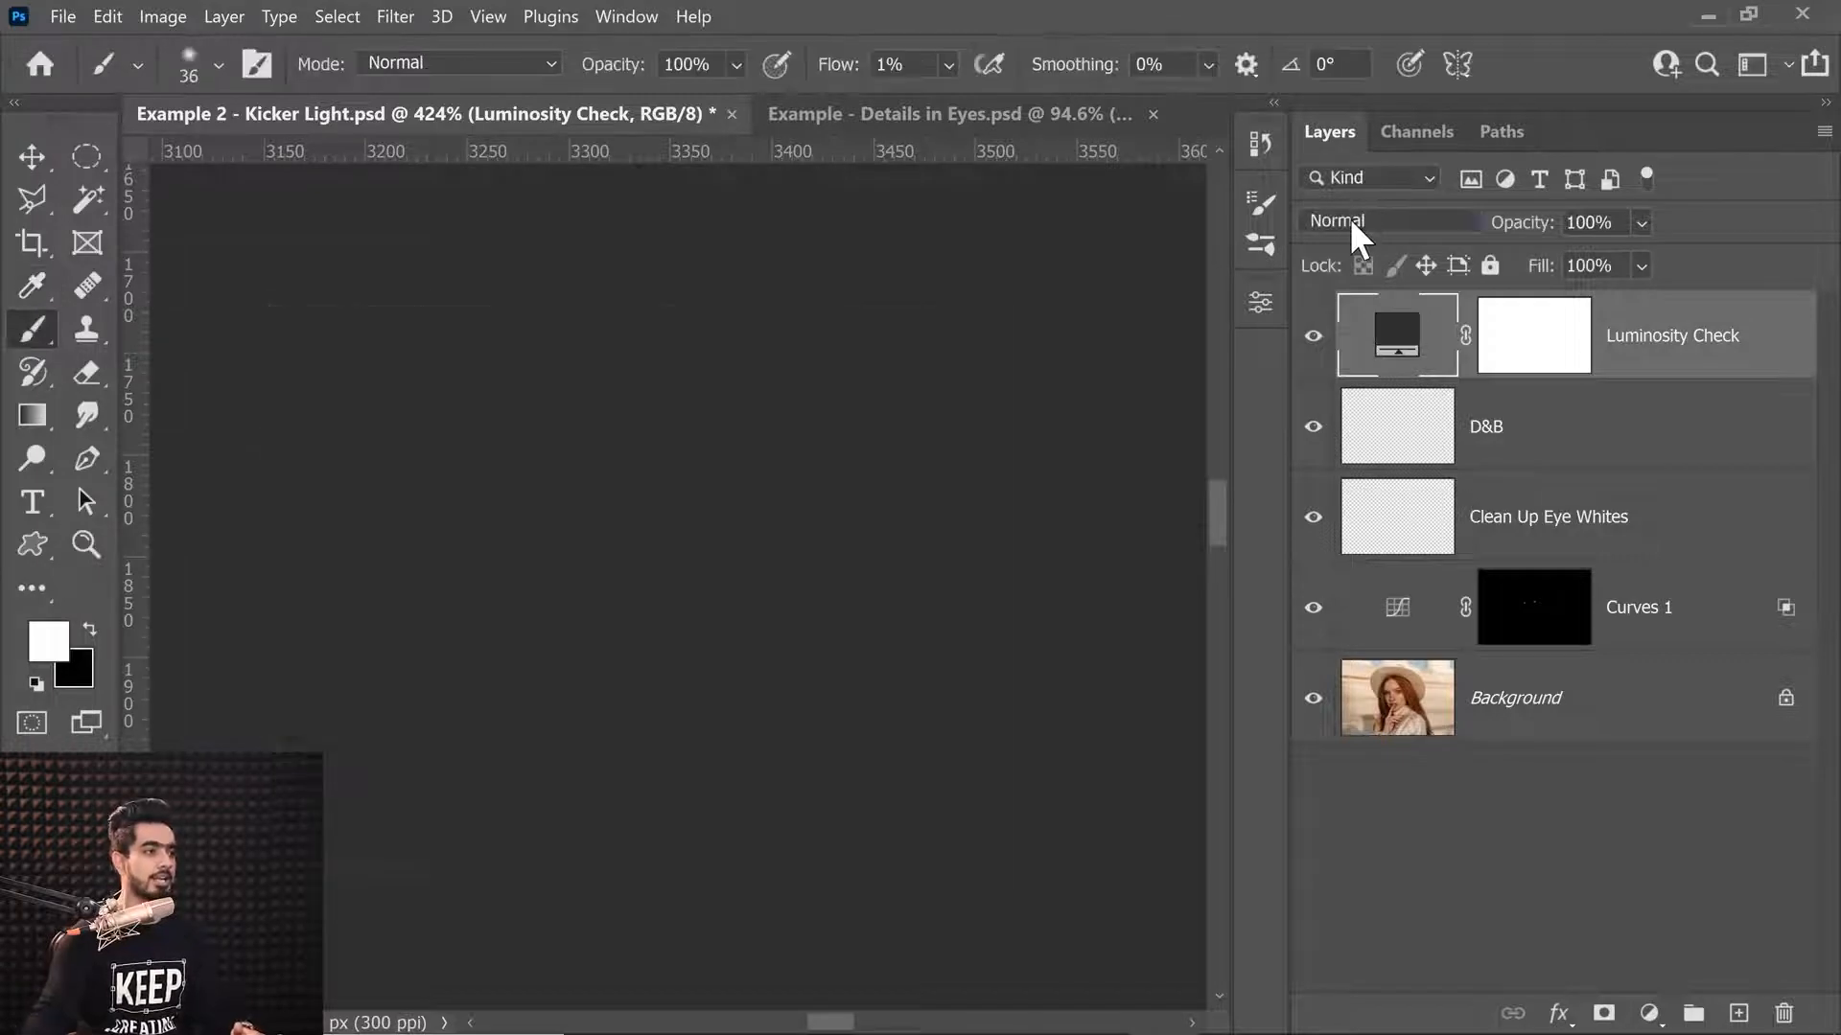
click(1350, 219)
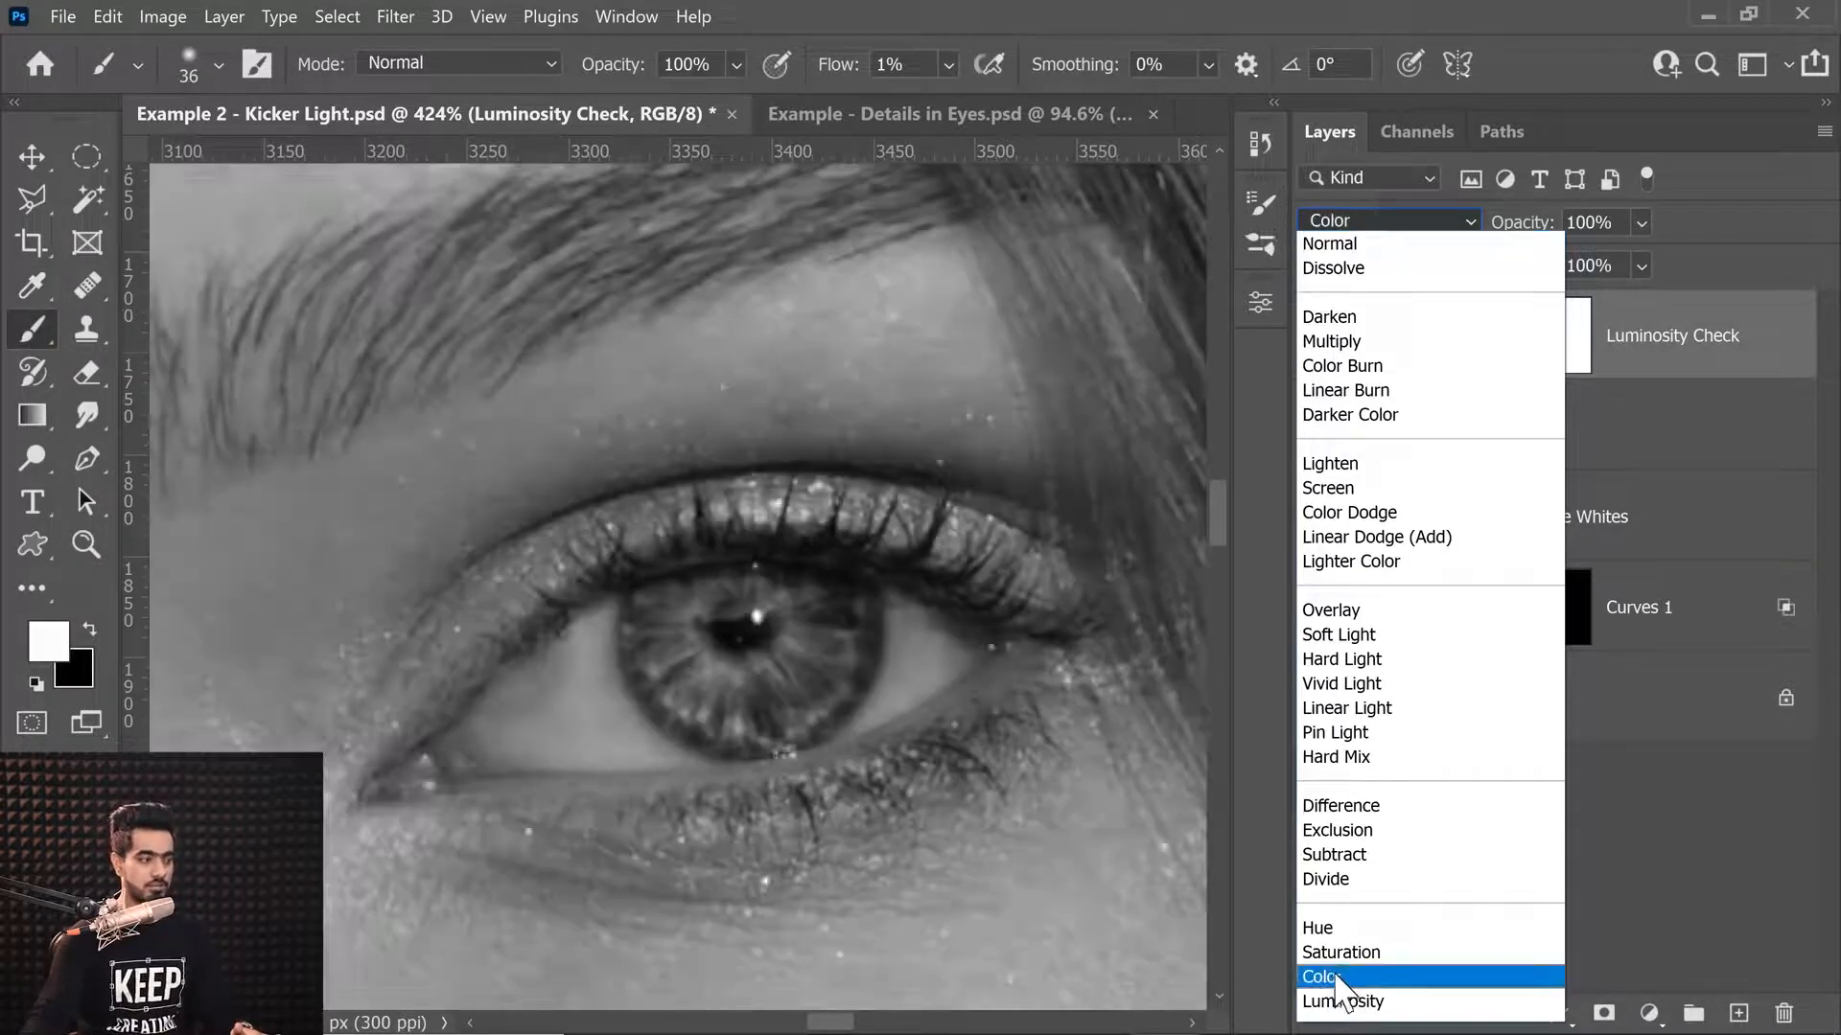
click(1323, 976)
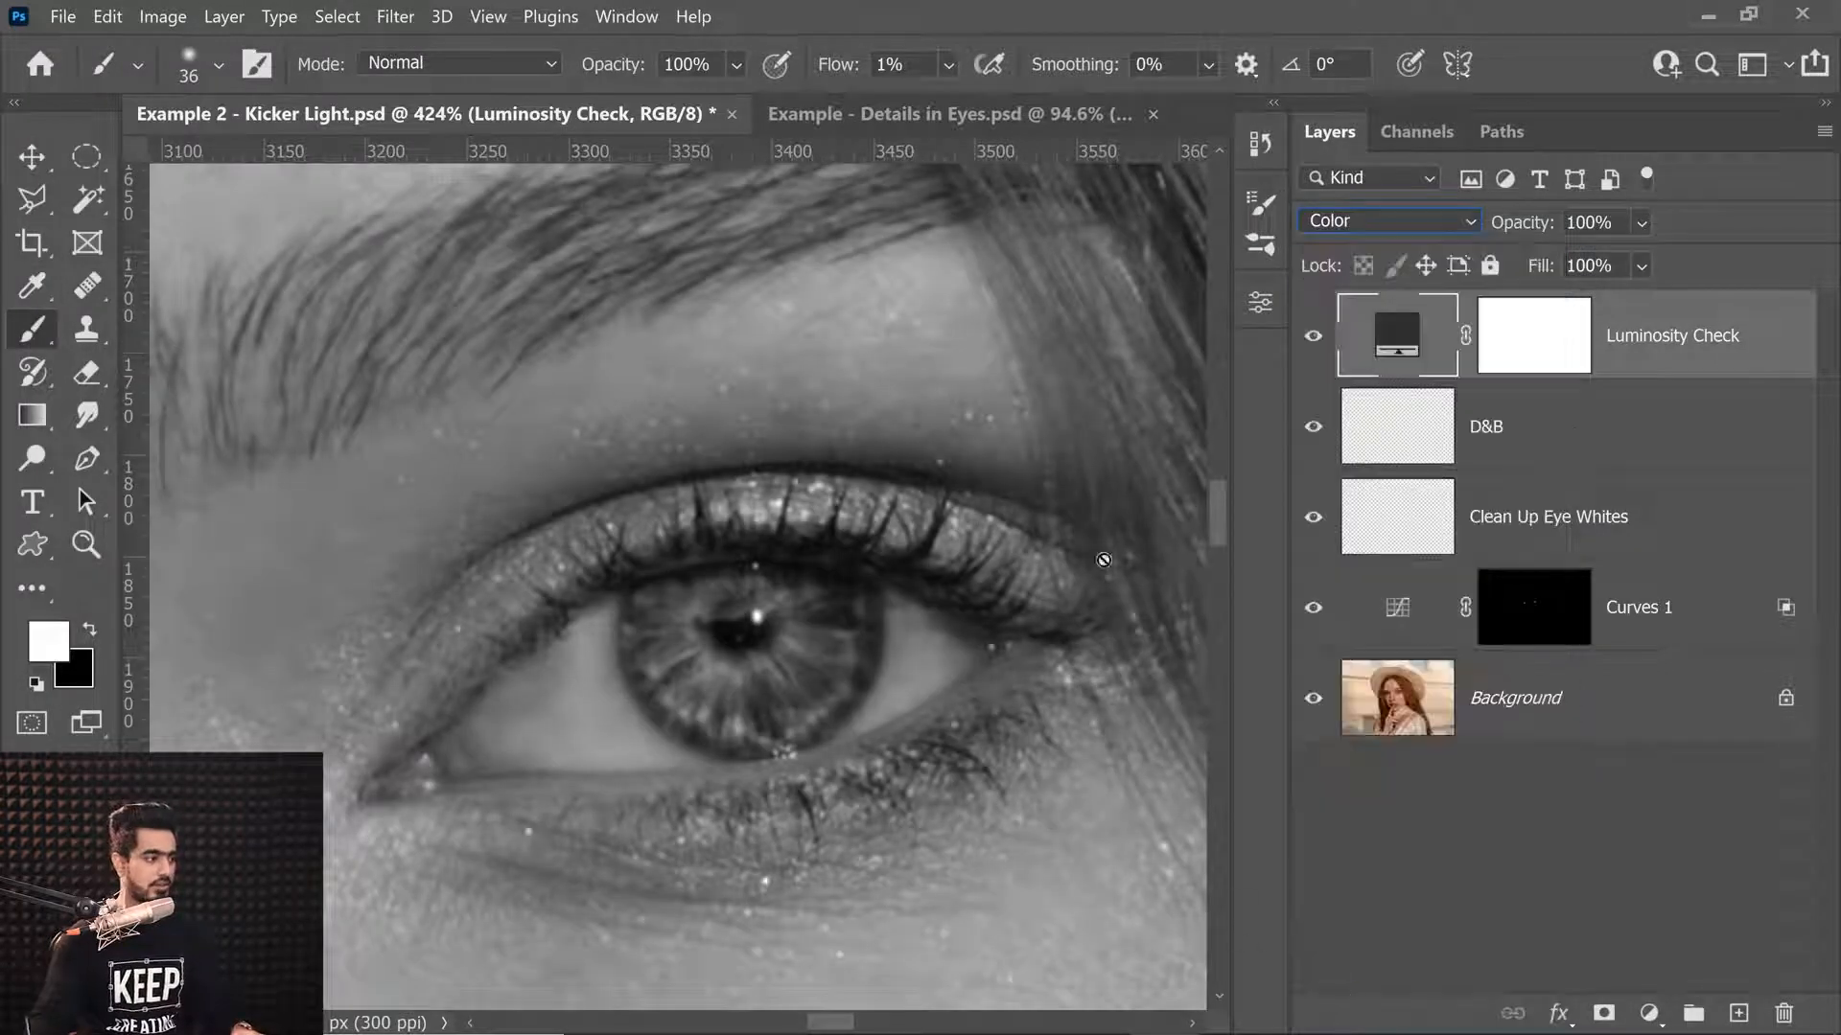
Select the D&B layer and reduce the brush size to 15 px for painting over the eye white.
click(1572, 440)
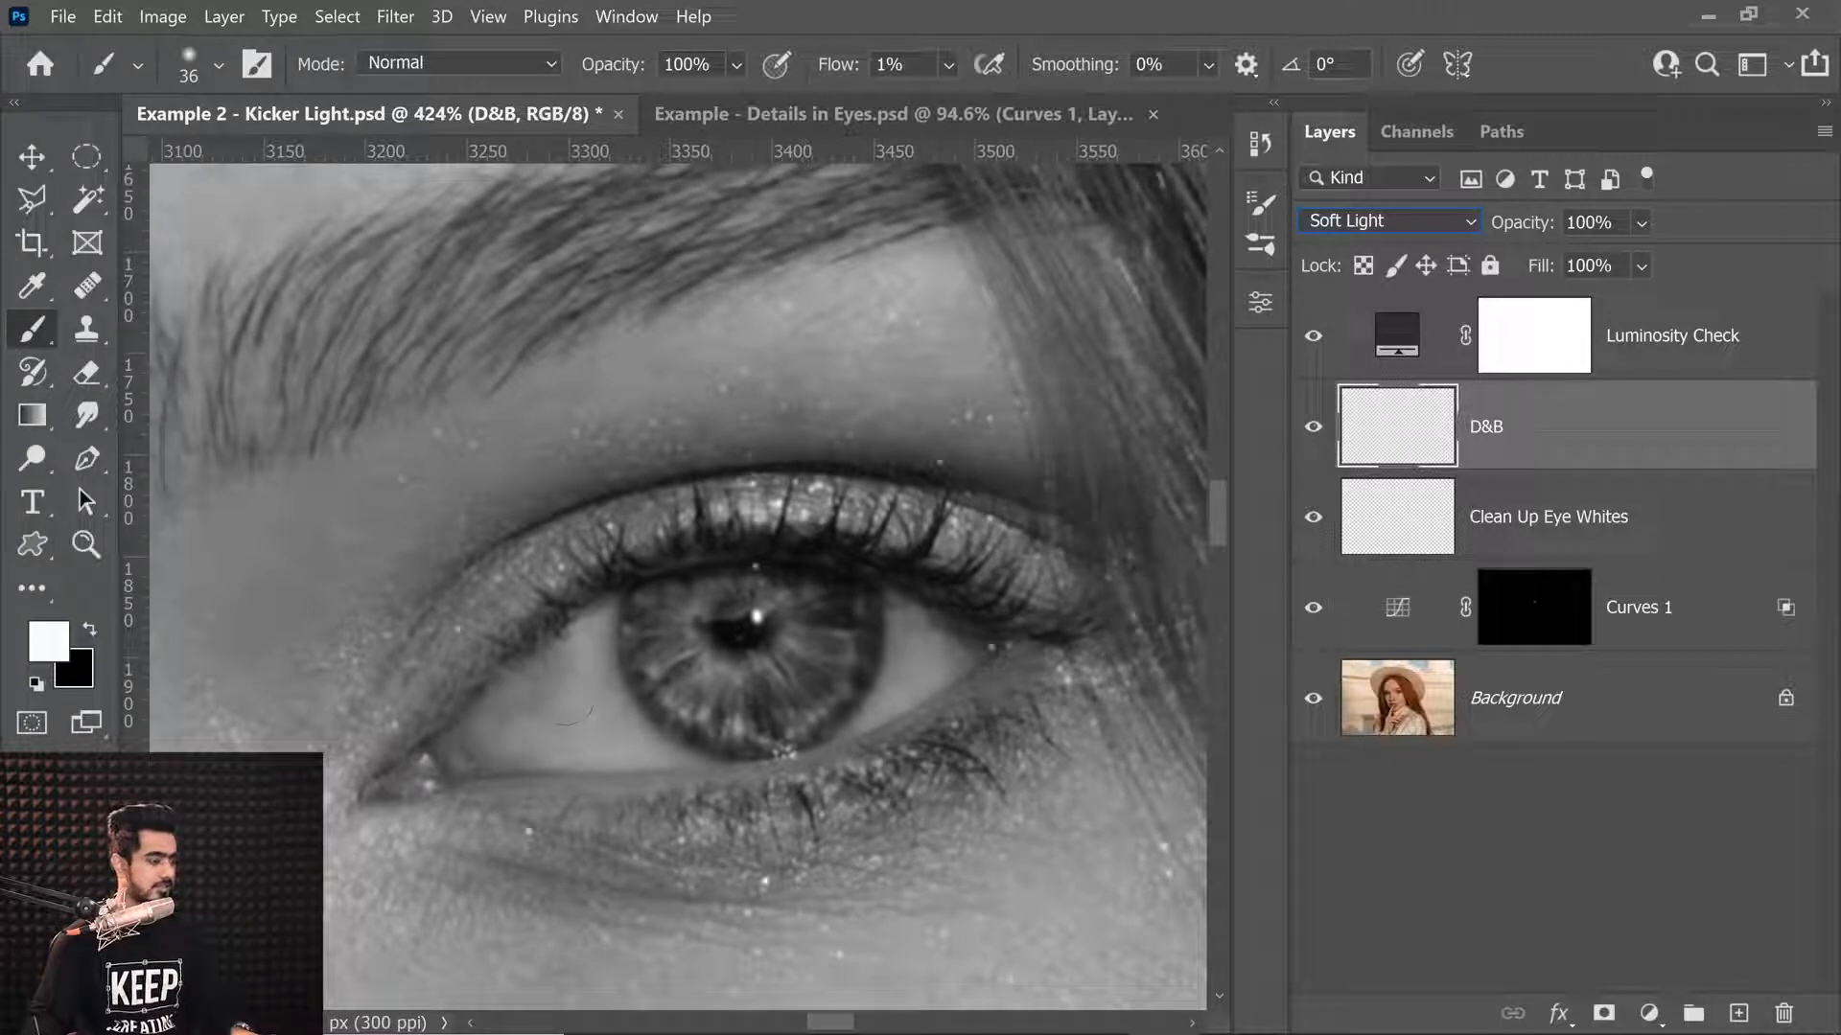
key(bracketleft)
key(bracketleft)
key(bracketleft)
key(bracketleft)
key(bracketleft)
key(bracketleft)
key(bracketleft)
key(bracketleft)
key(bracketleft)
key(bracketleft)
scroll(604, 738, up, 8)
scroll(699, 681, down, 5)
scroll(699, 593, down, 3)
key(bracketright)
key(bracketright)
key(bracketright)
key(bracketright)
key(bracketright)
key(bracketright)
key(bracketright)
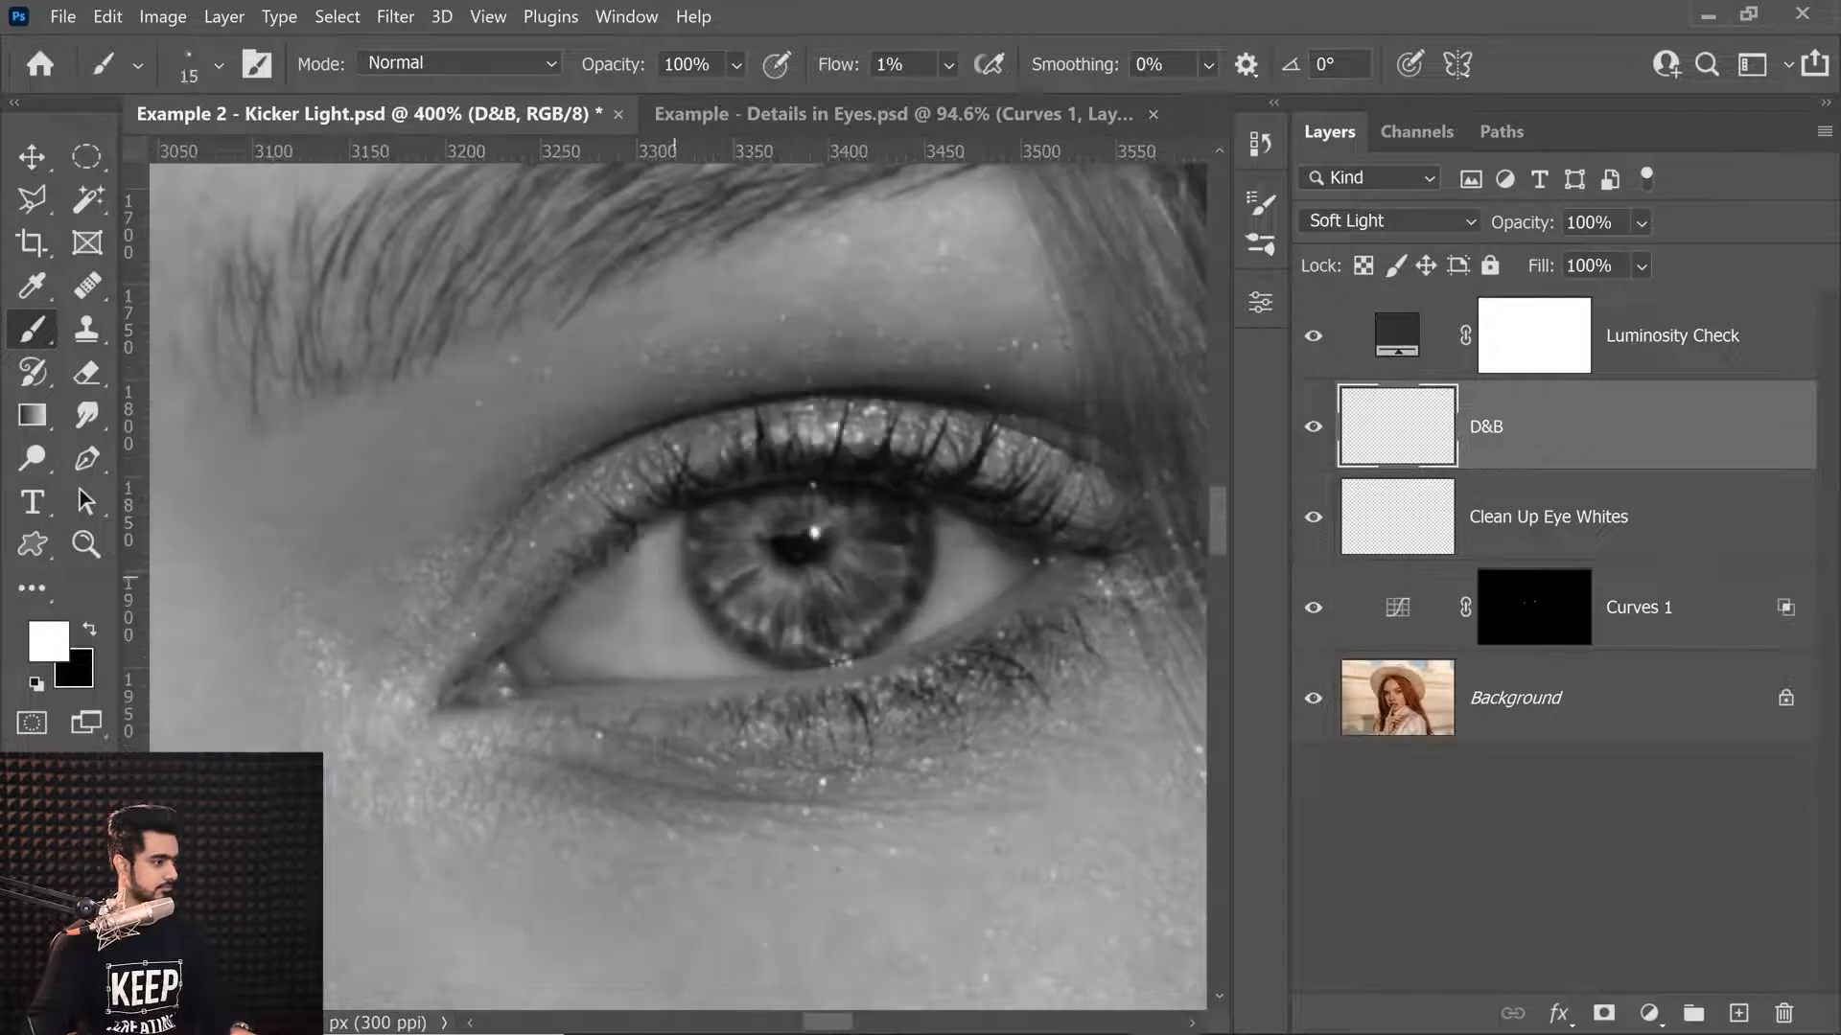
Dodge the uneven dark patches in the eye white with the white 1% flow brush, using sizes of 10 and 15 px.
key(bracketleft)
key(bracketleft)
key(bracketleft)
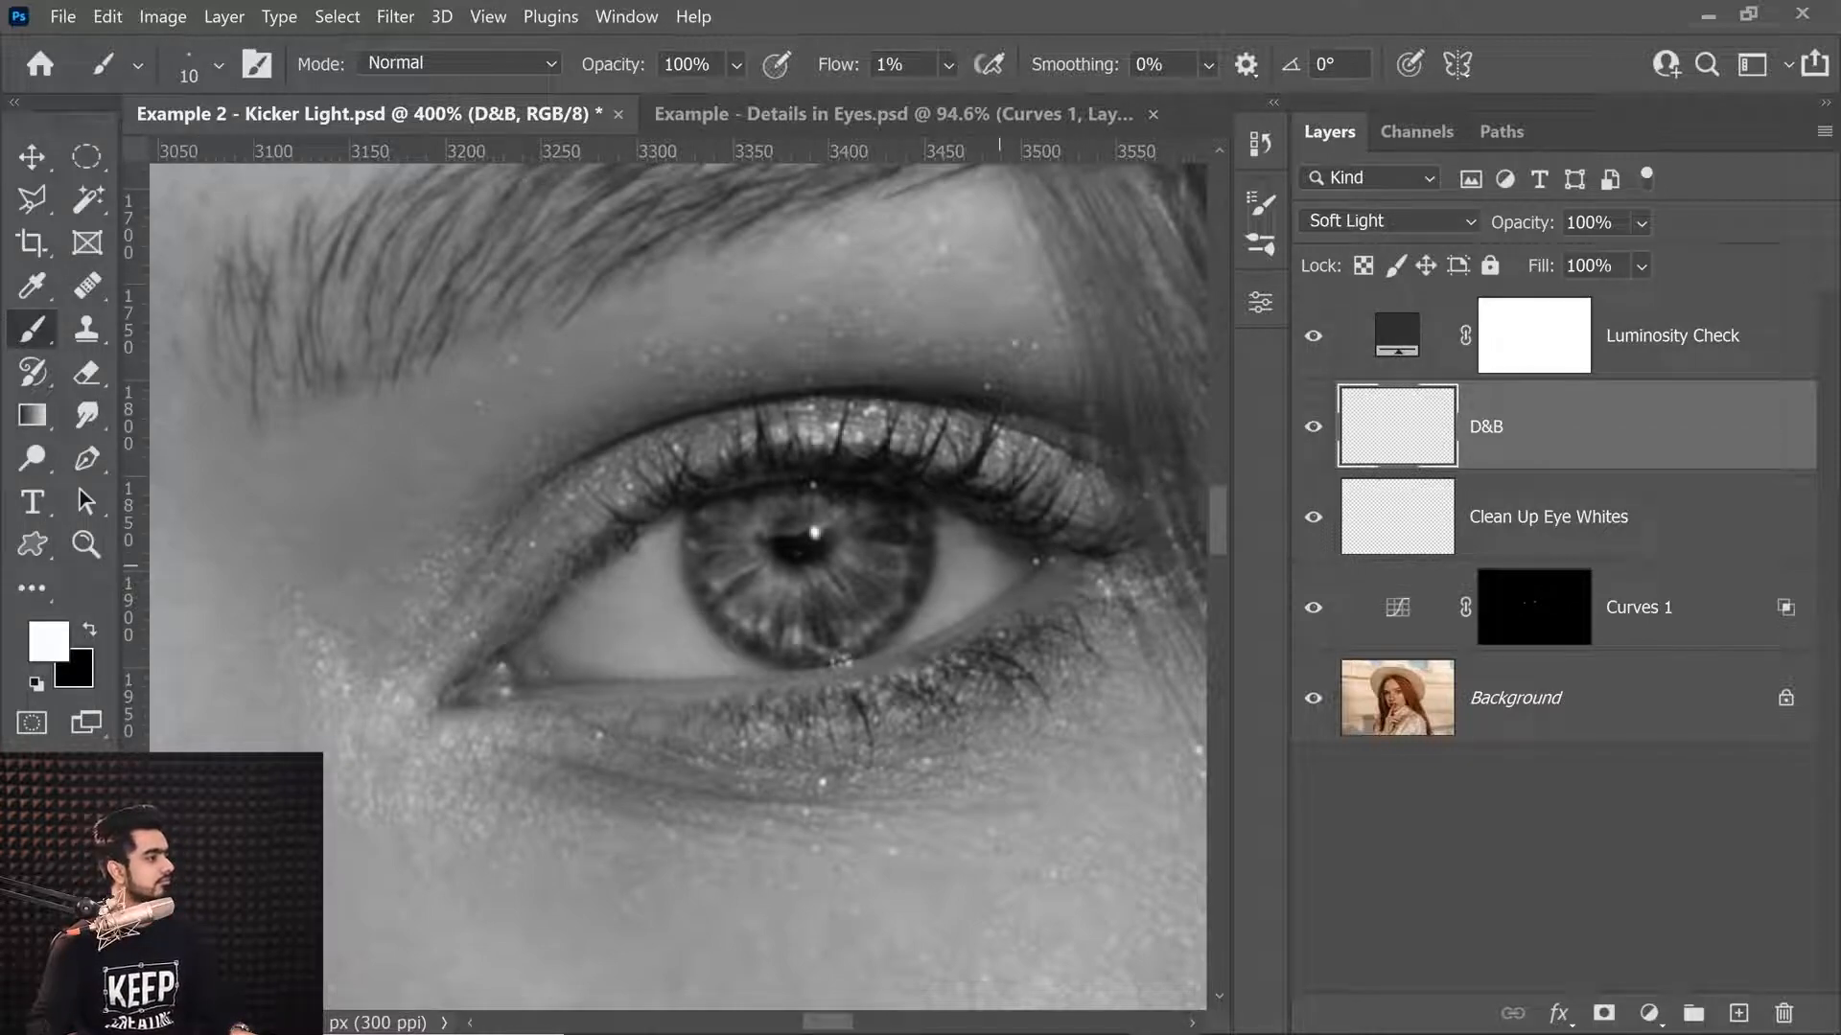
key(bracketright)
key(bracketright)
key(bracketright)
key(bracketright)
key(bracketright)
key(bracketright)
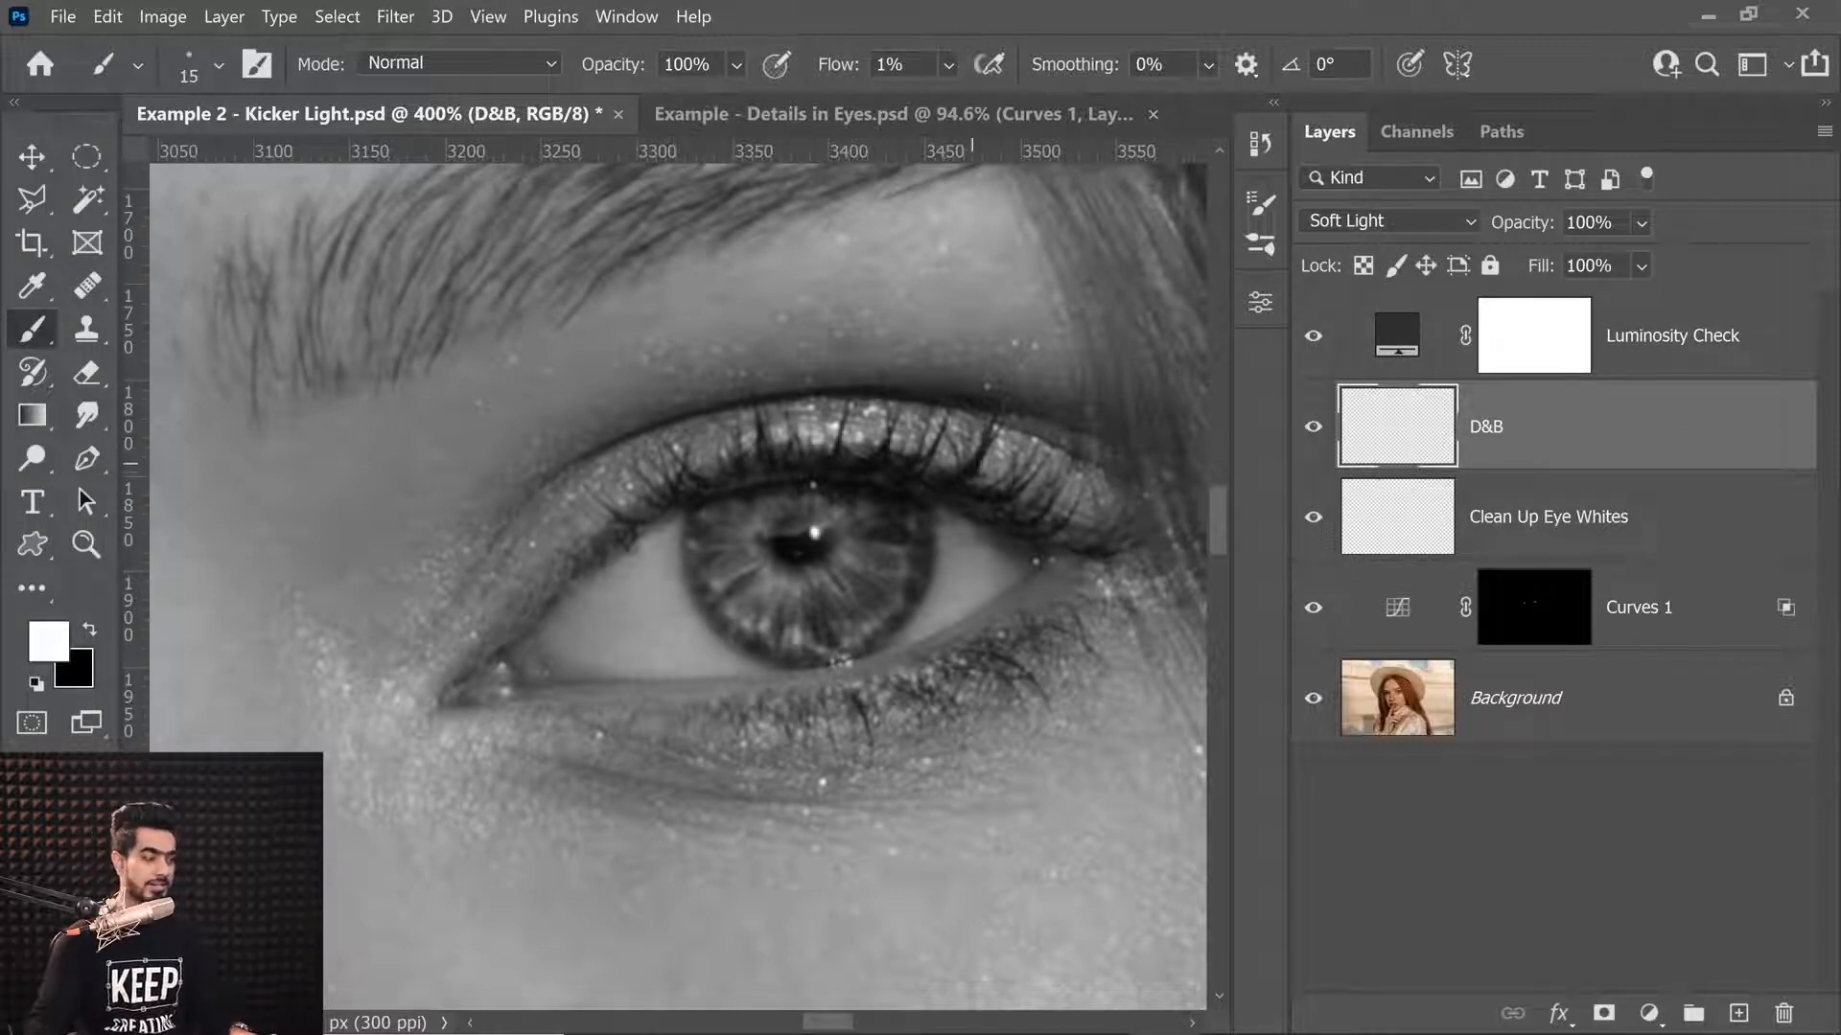
Compare the eye repeatedly with the D&B layer hidden and shown, and examine both eyes in the wider face view.
click(1314, 431)
click(1314, 435)
click(1312, 439)
click(1311, 442)
click(1311, 440)
click(1310, 440)
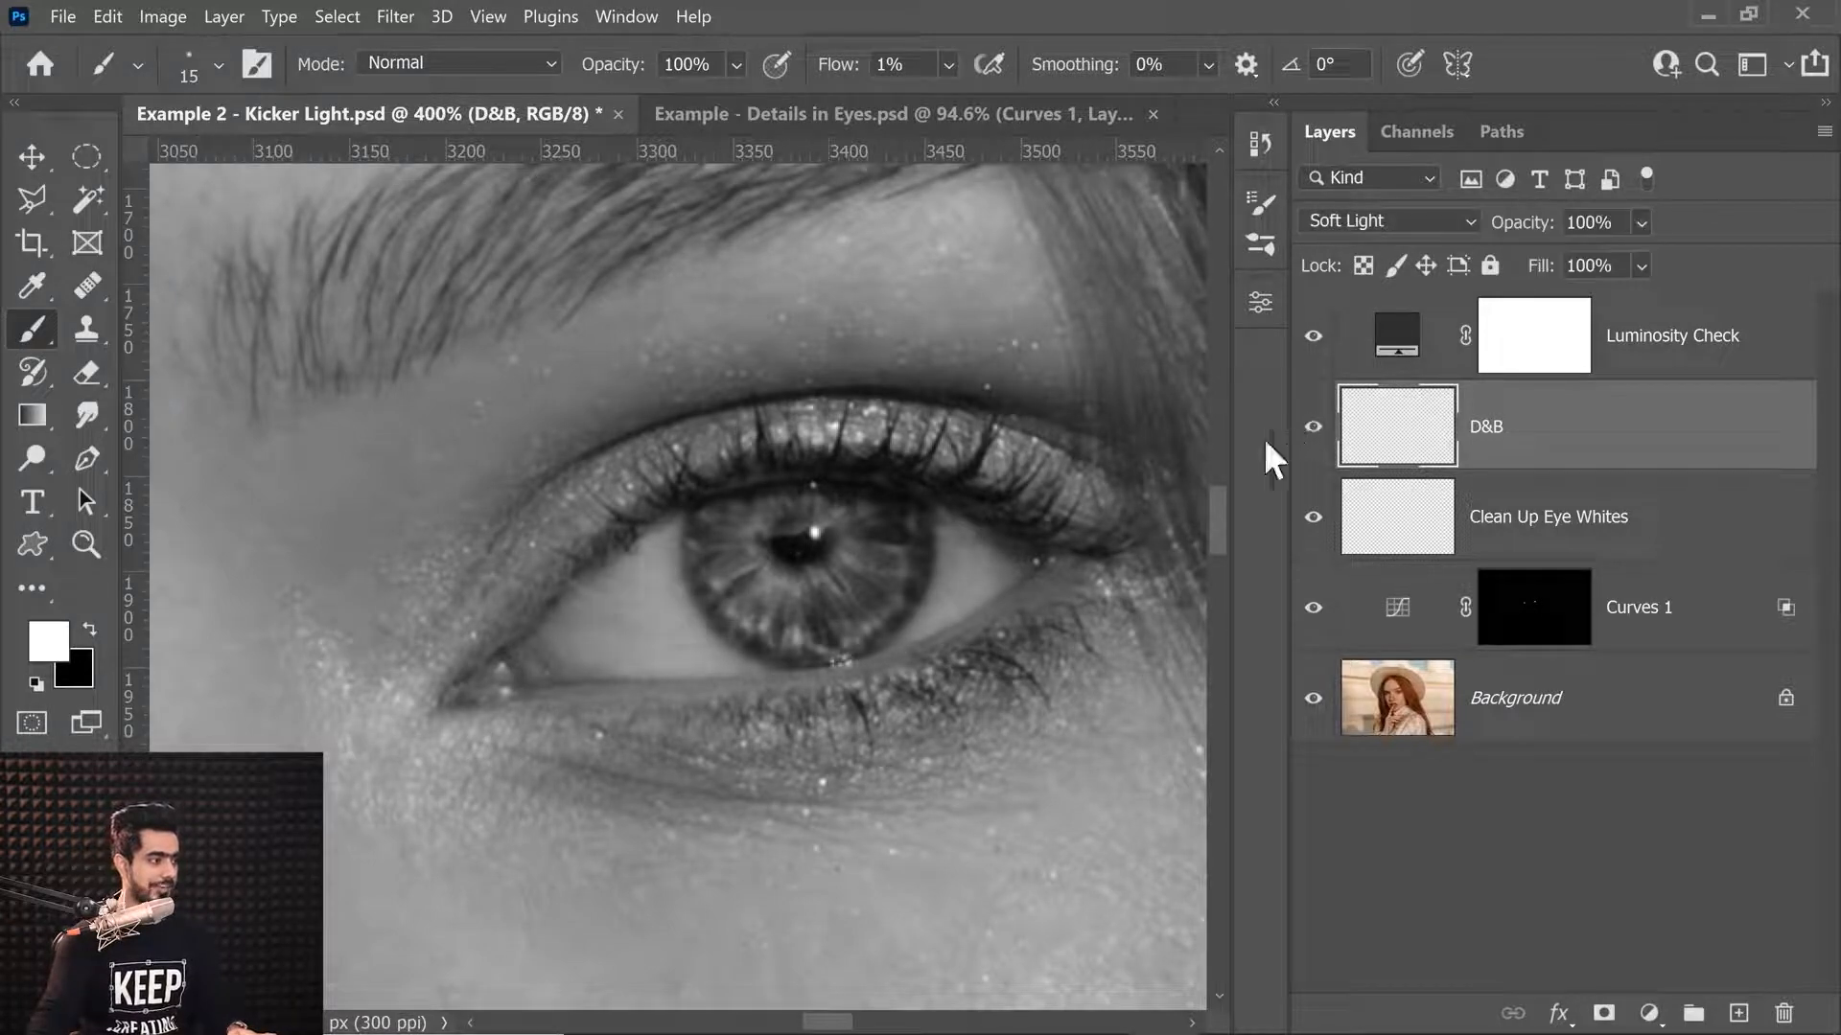
scroll(778, 526, down, 5)
scroll(778, 525, up, 3)
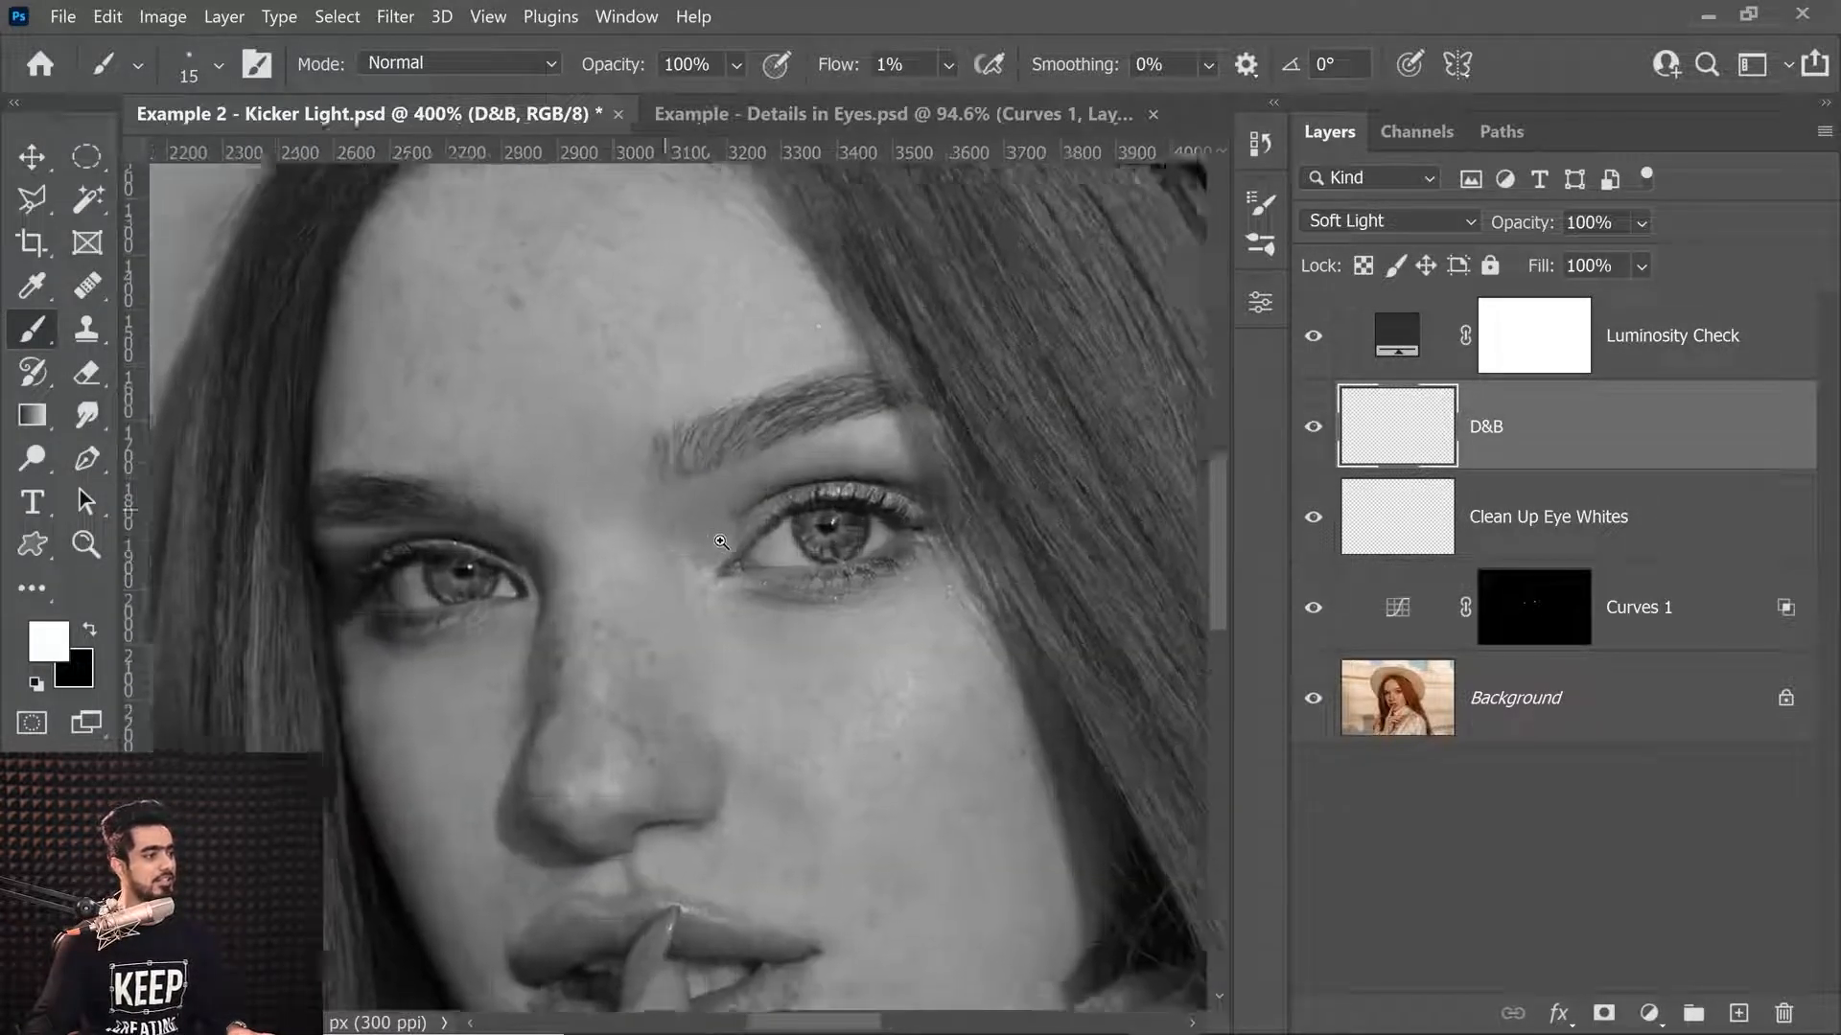
Delete the Luminosity Check layer to return the portrait to full colour.
click(1314, 336)
drag(1685, 348, 1751, 579)
drag(1775, 999, 1779, 1007)
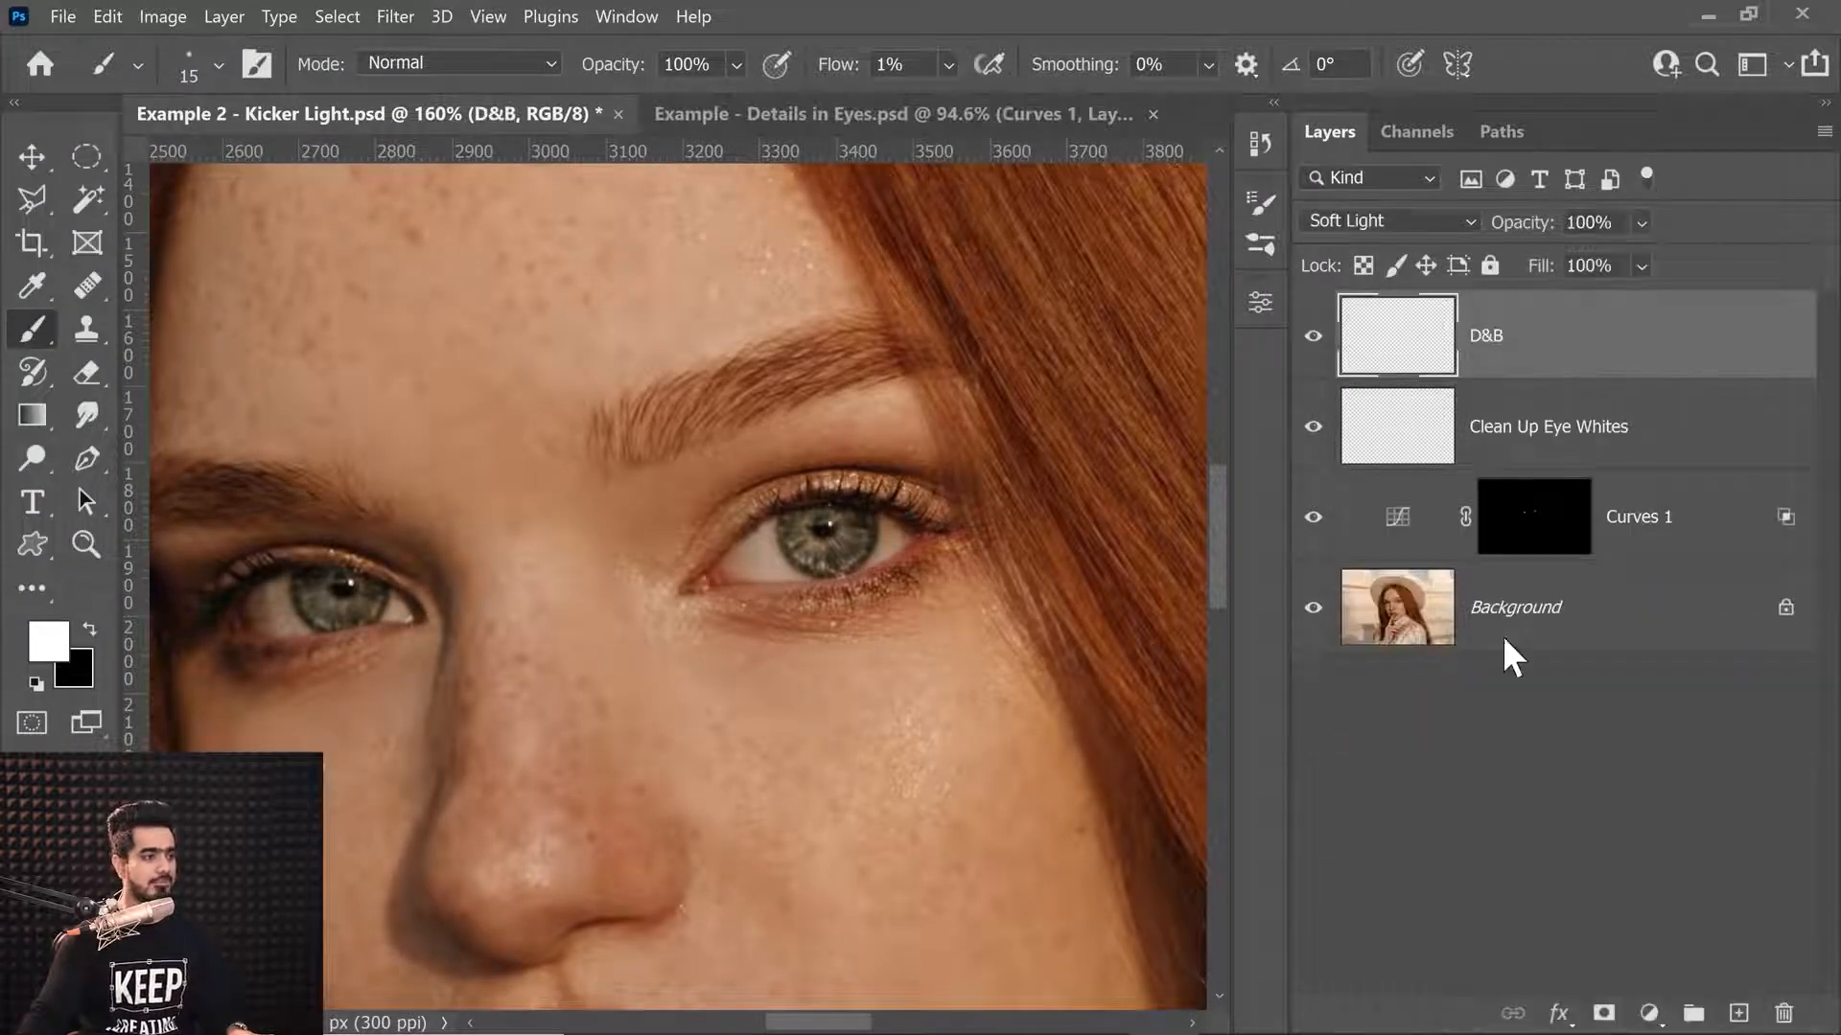
Compare the eyes in colour with the D&B layer hidden and shown, and examine the brighter eye up close.
click(1314, 345)
click(1314, 347)
click(1315, 347)
click(1315, 347)
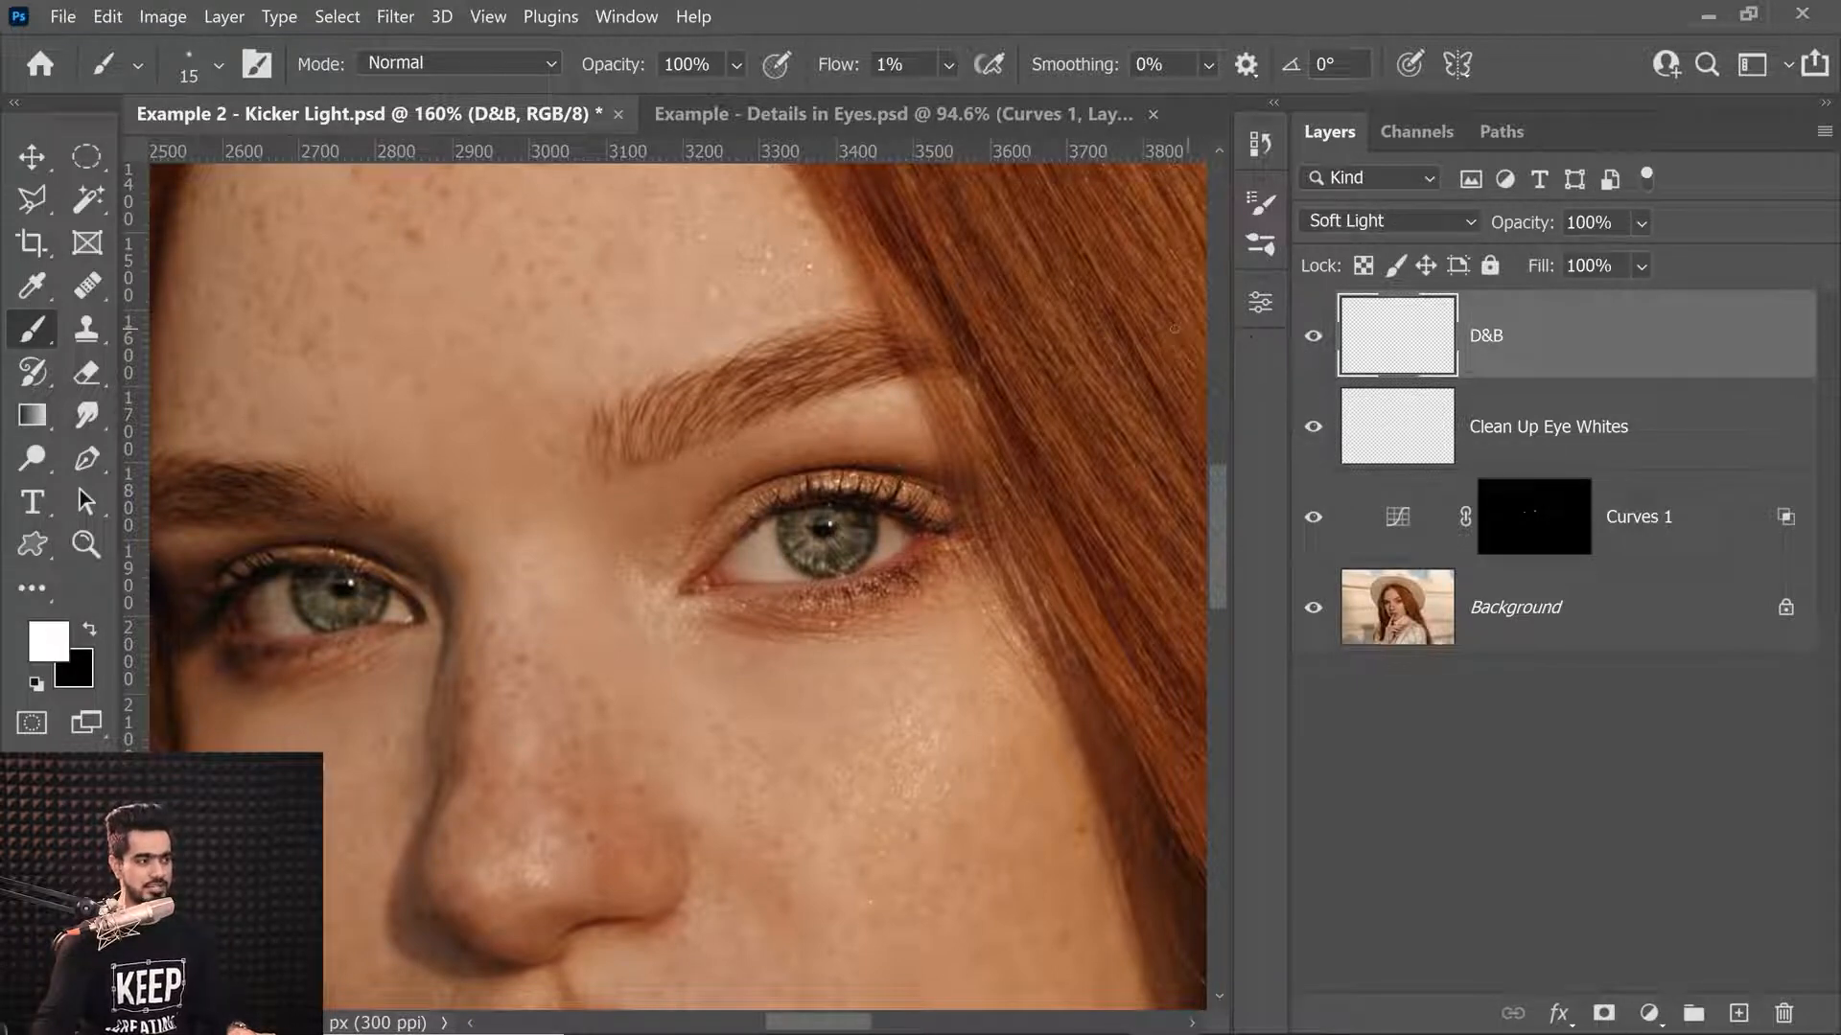
drag(862, 506, 917, 502)
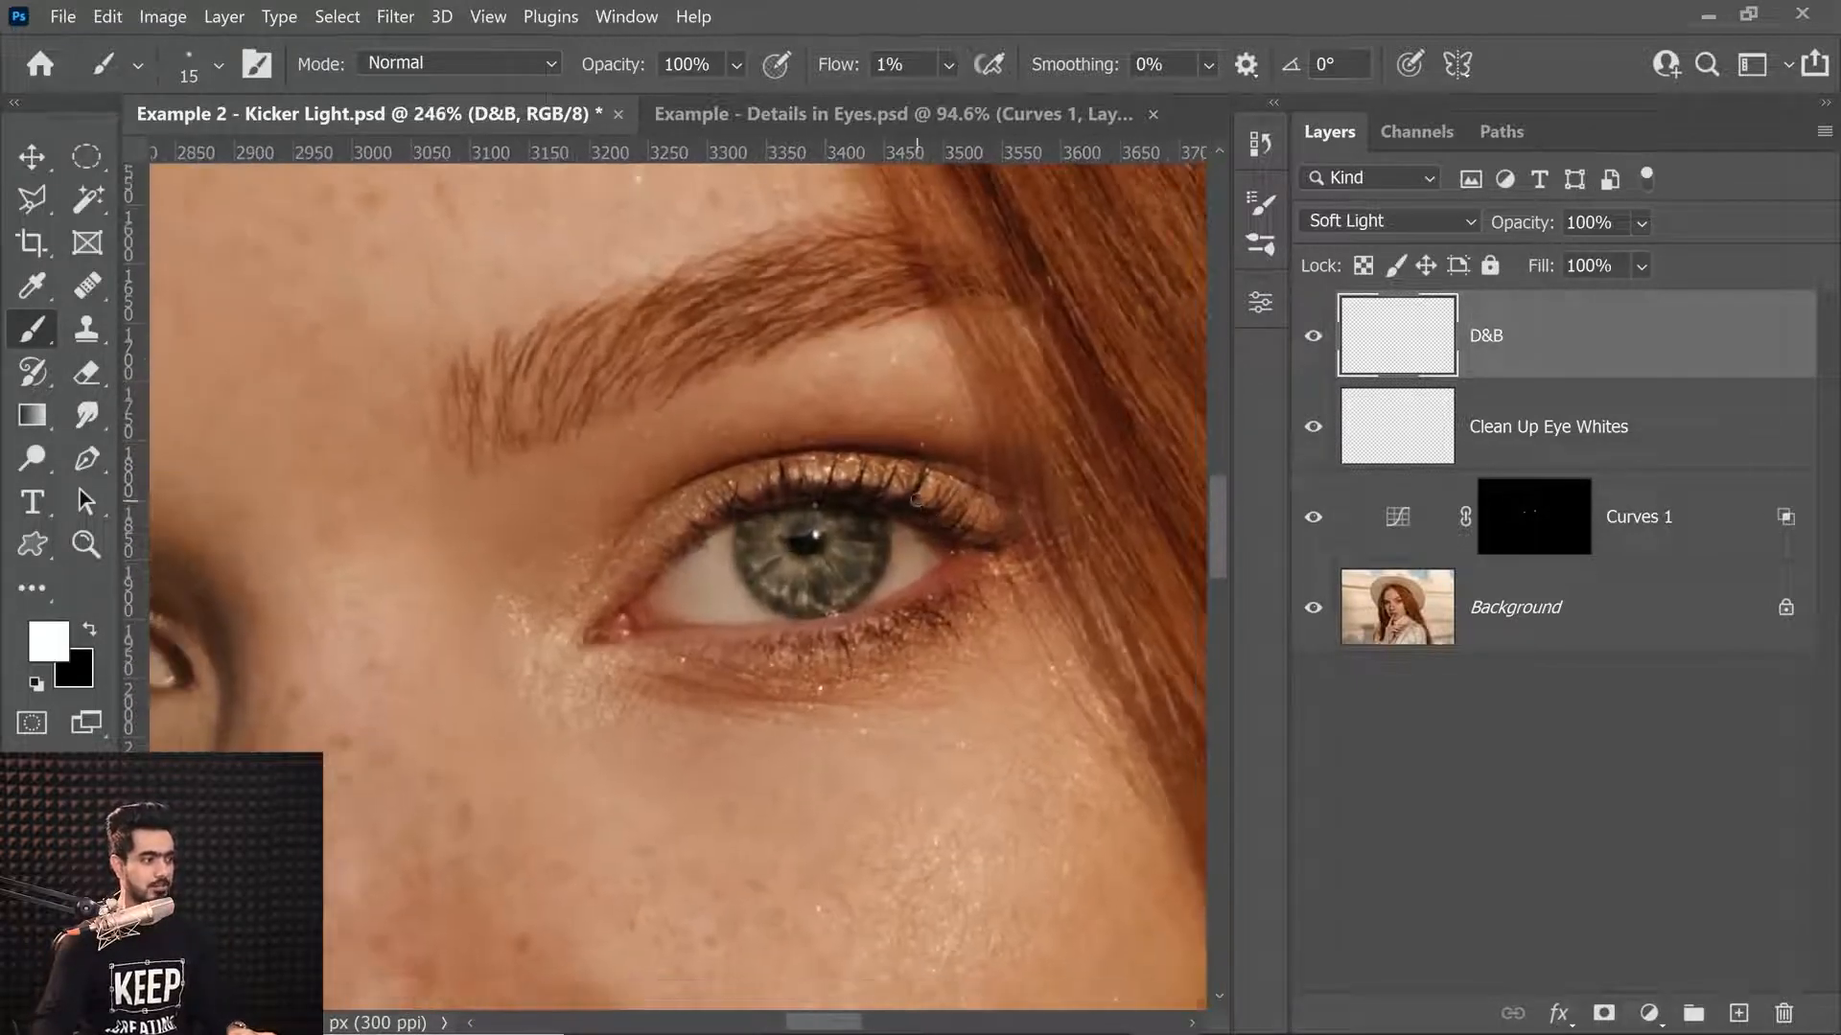
Try grouping the D&B and Clean Up Eye Whites layers and lowering the group's opacity to 0%.
shift+click(1641, 444)
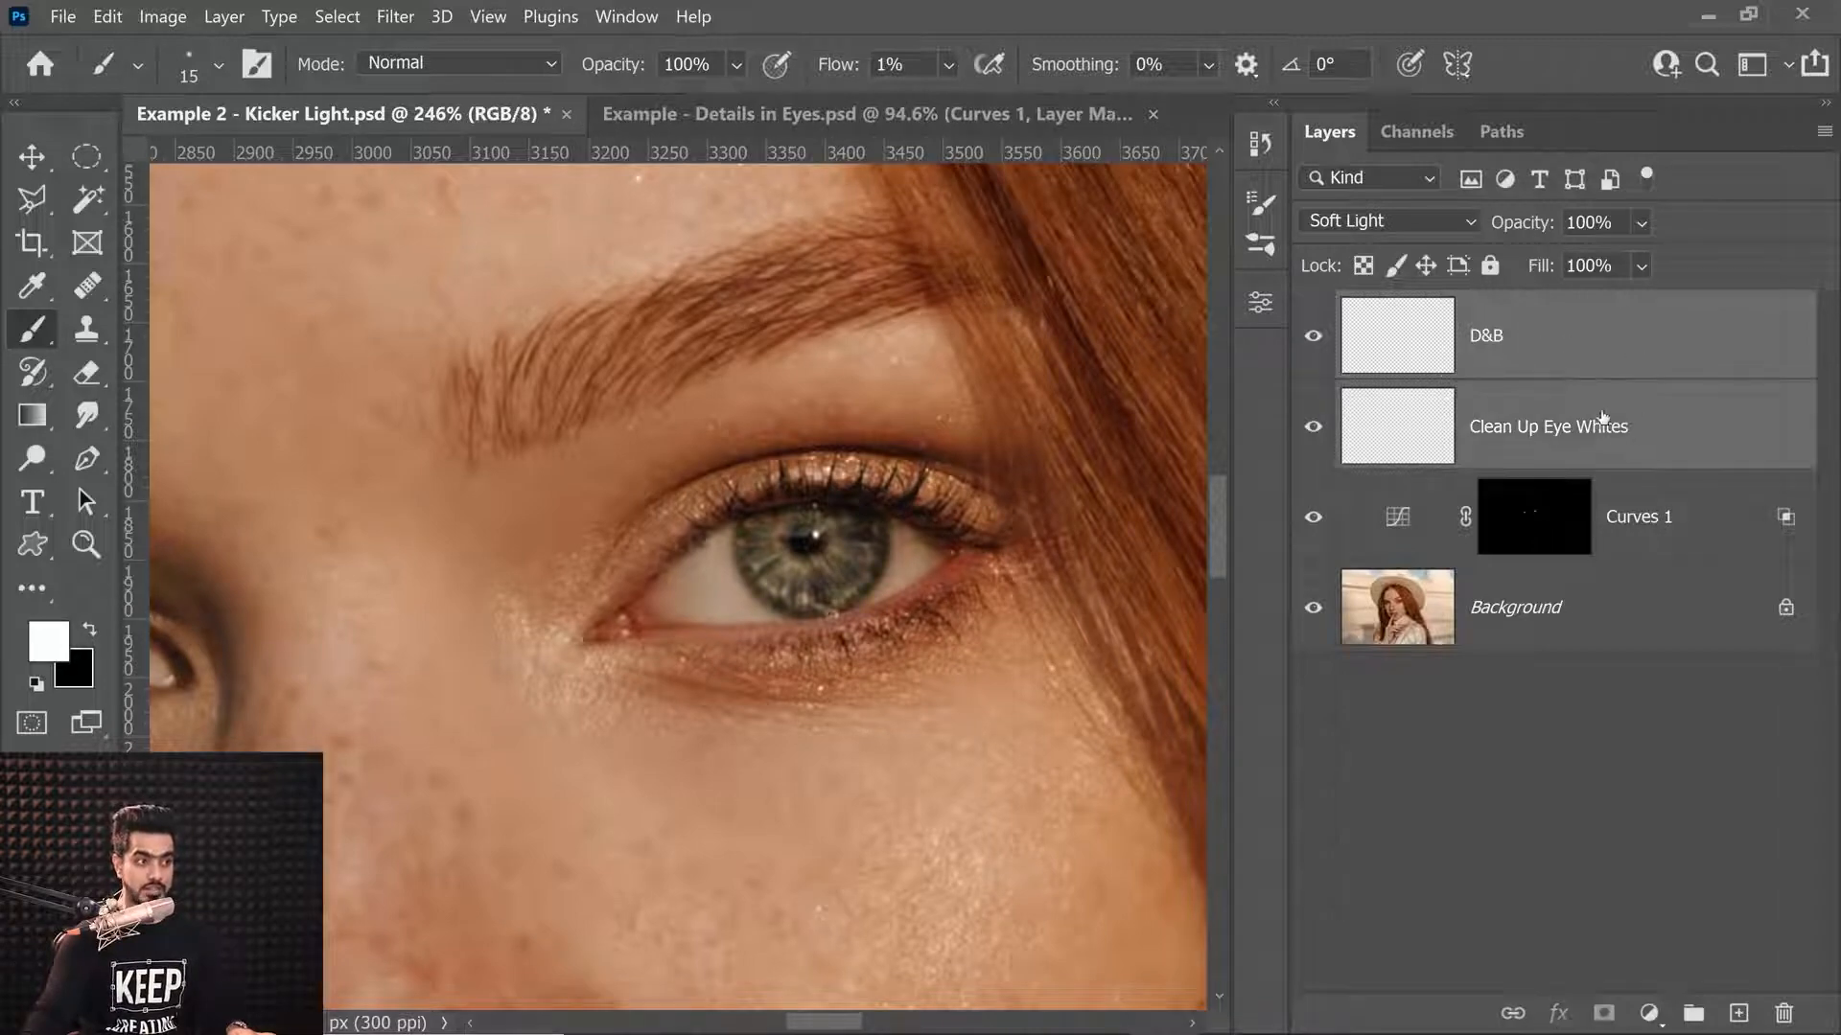
key(ctrl+g)
drag(1522, 222, 971, 297)
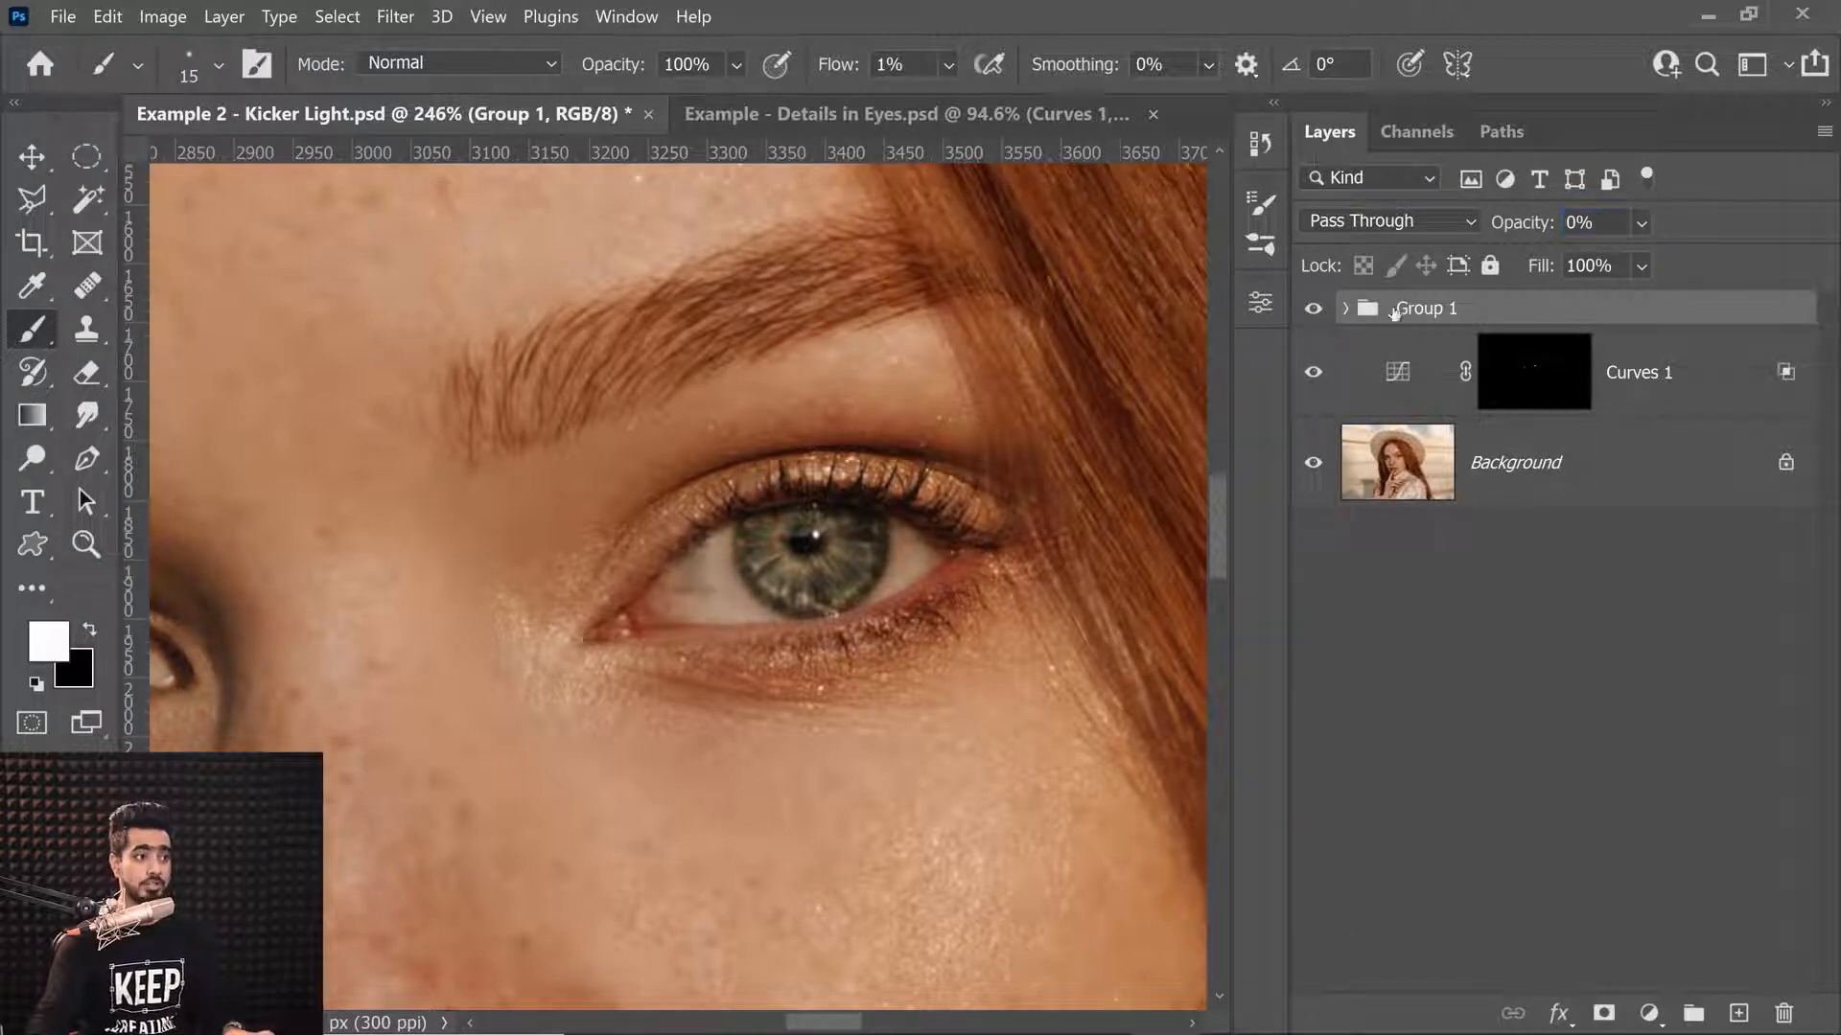
key(ctrl+z)
key(ctrl+z)
Set the Clean Up Eye Whites layer's opacity to 65%.
click(1538, 425)
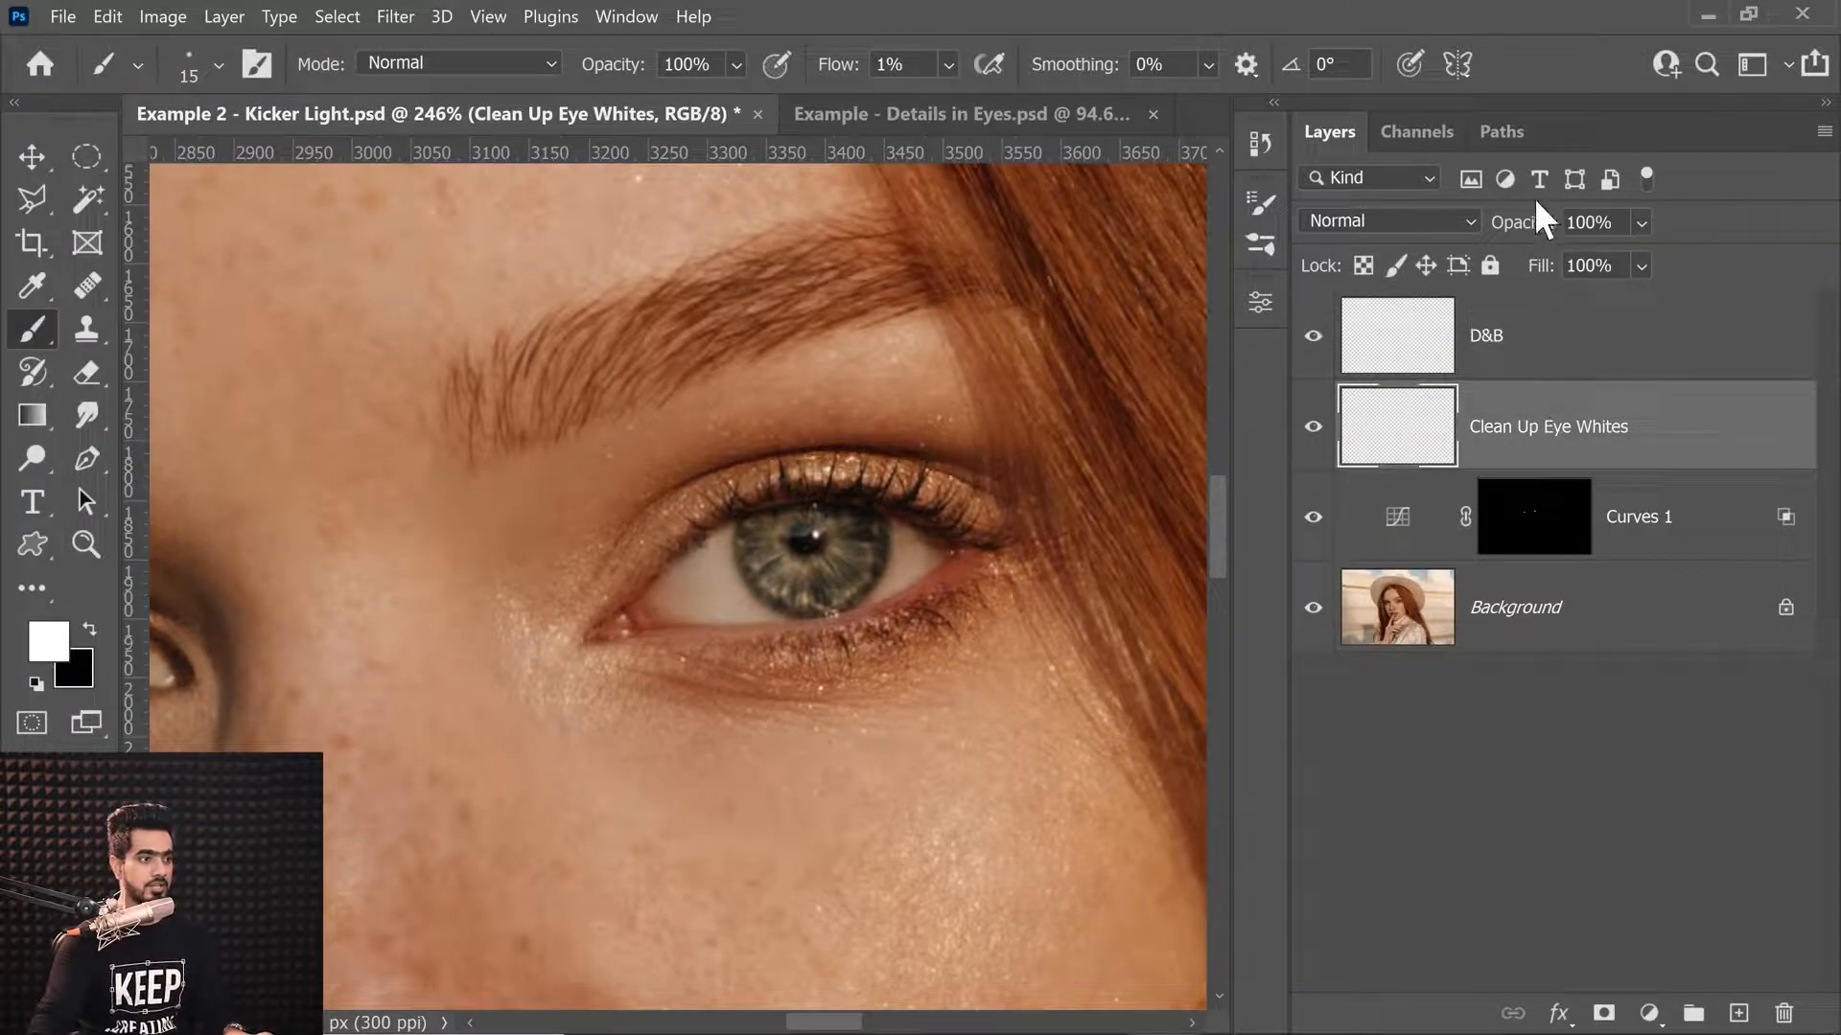
drag(1523, 222, 1229, 227)
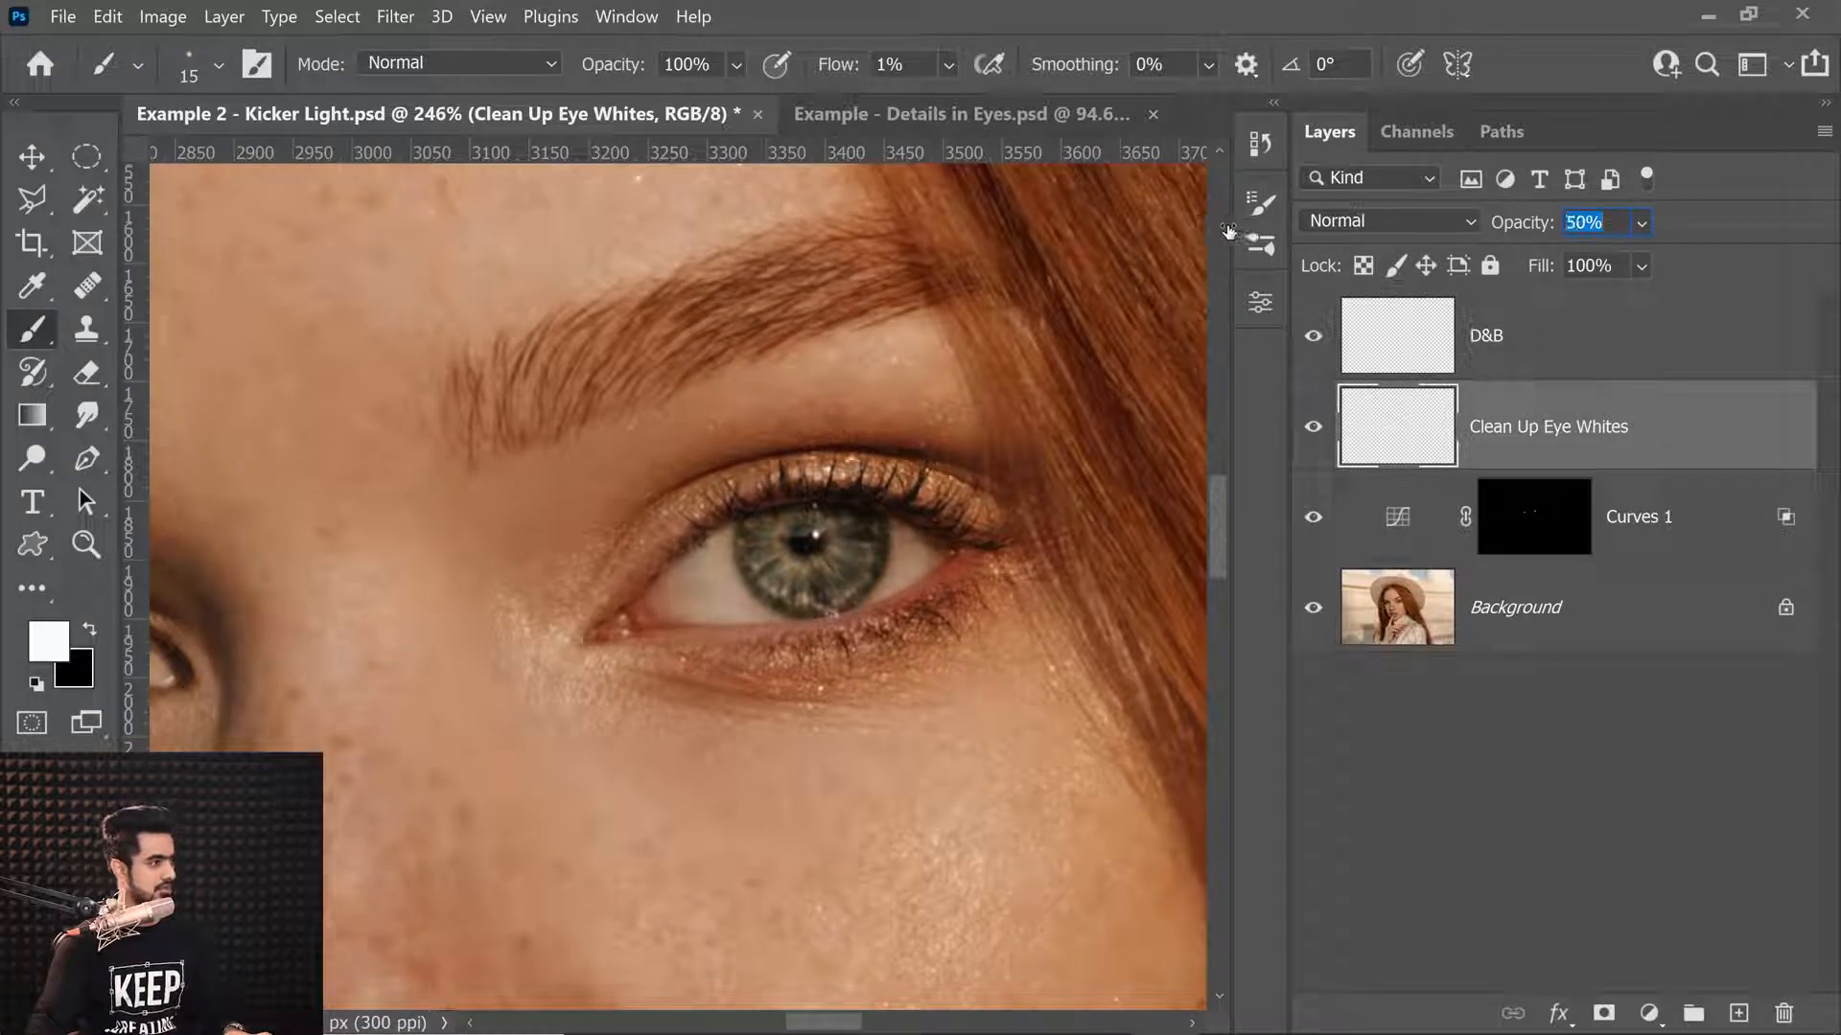
drag(1228, 231, 1240, 231)
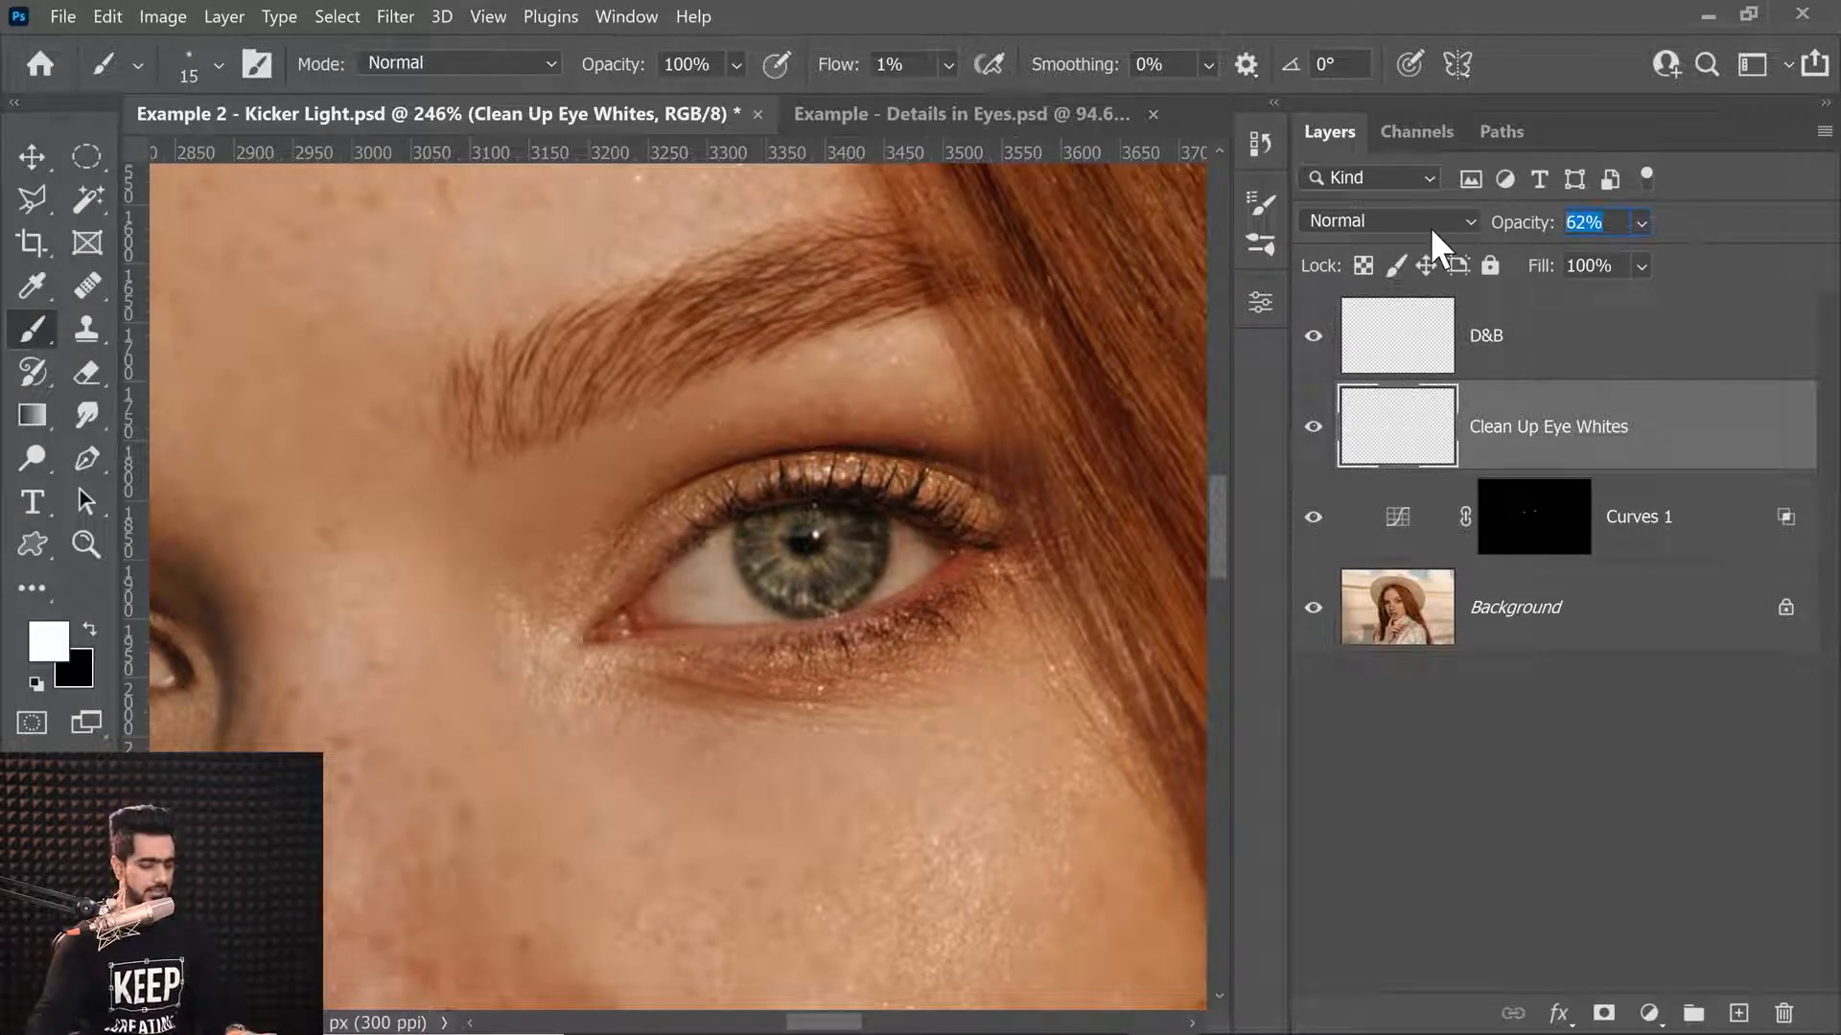
text(65)
key(Return)
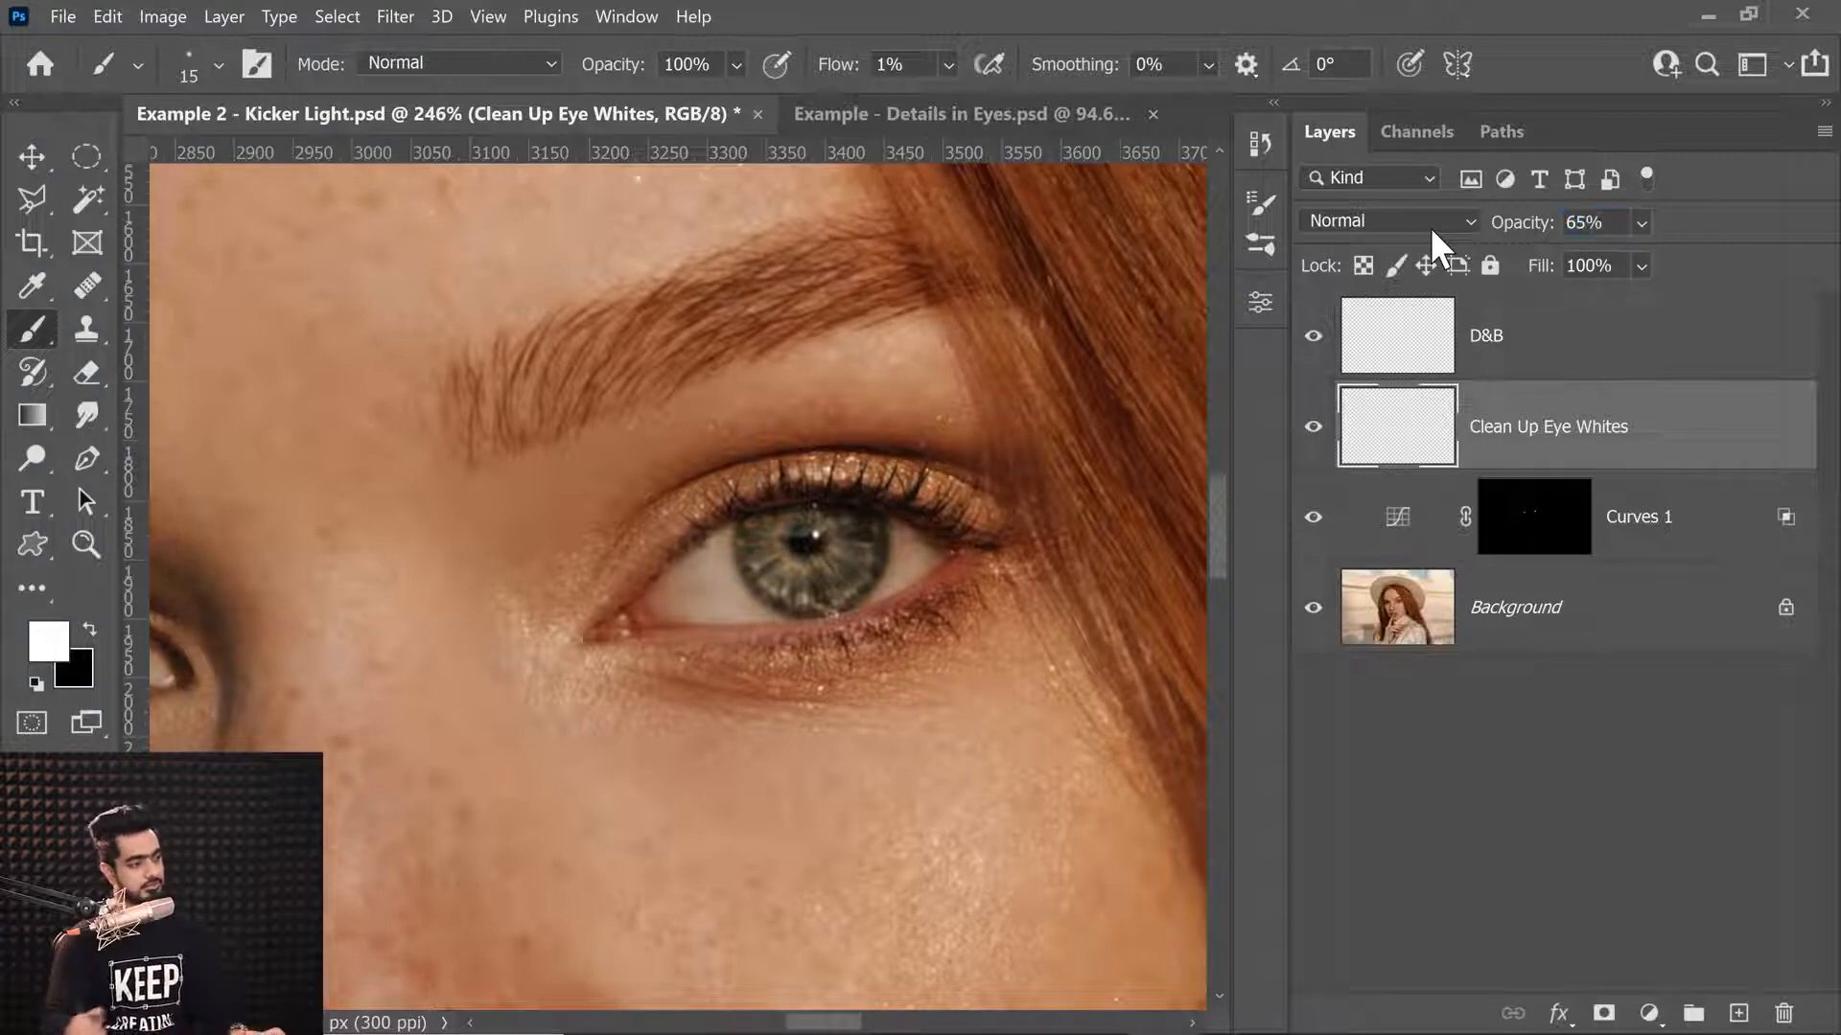
Set the D&B layer's opacity to 65%.
click(1414, 335)
drag(1510, 234, 1127, 234)
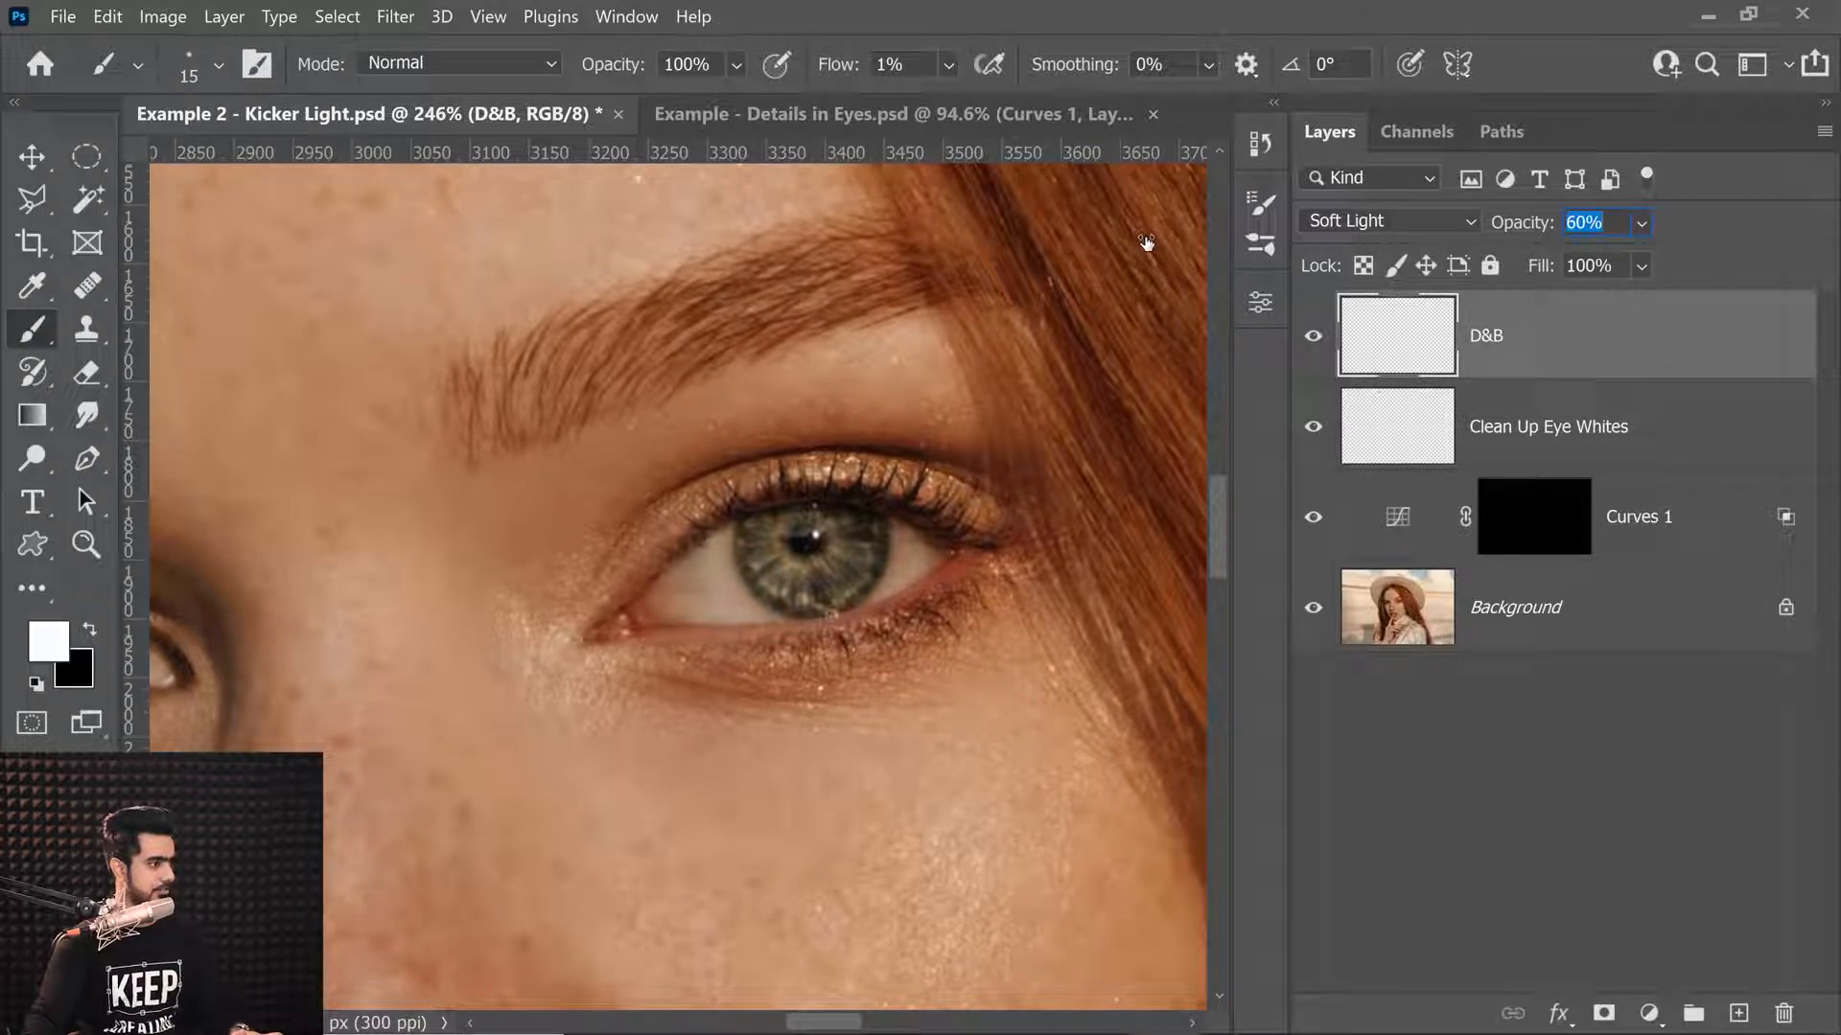
drag(1150, 243, 1150, 243)
click(1520, 223)
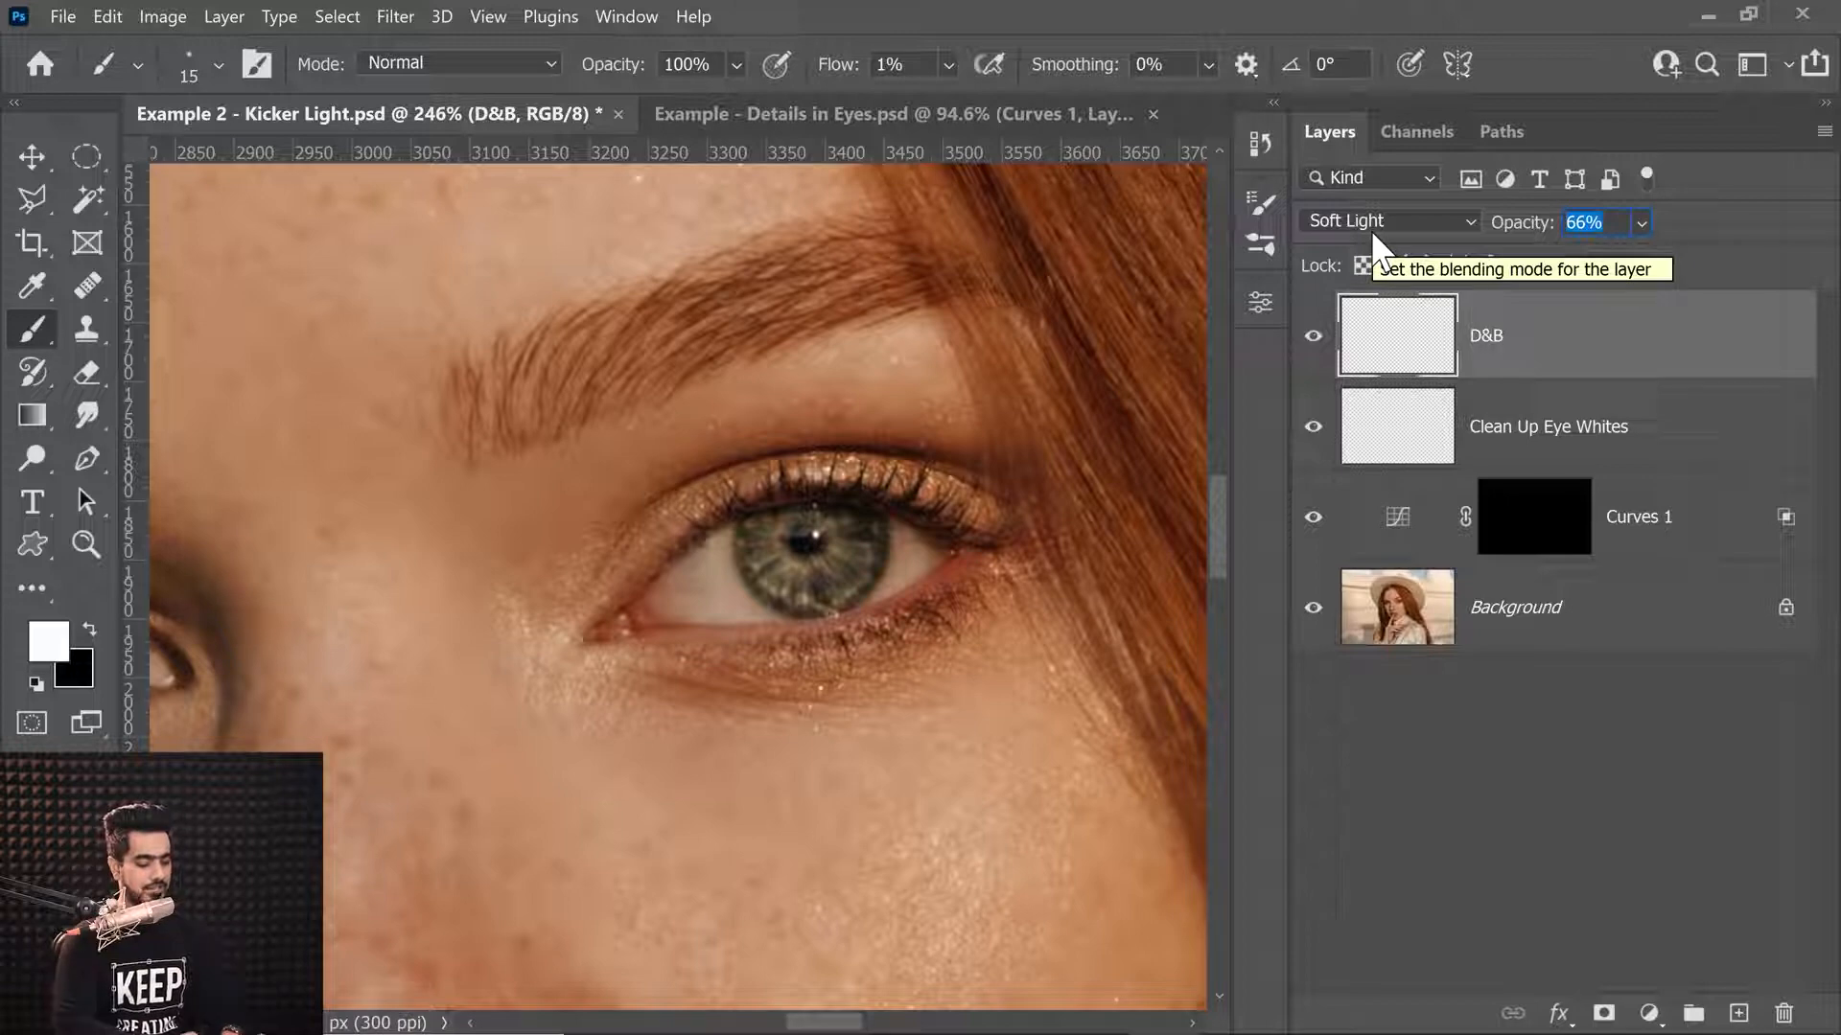
text(65)
key(Return)
Compare the eye with both the D&B and Clean Up Eye Whites layers hidden and shown.
drag(1312, 337, 1314, 426)
drag(1312, 340, 1315, 428)
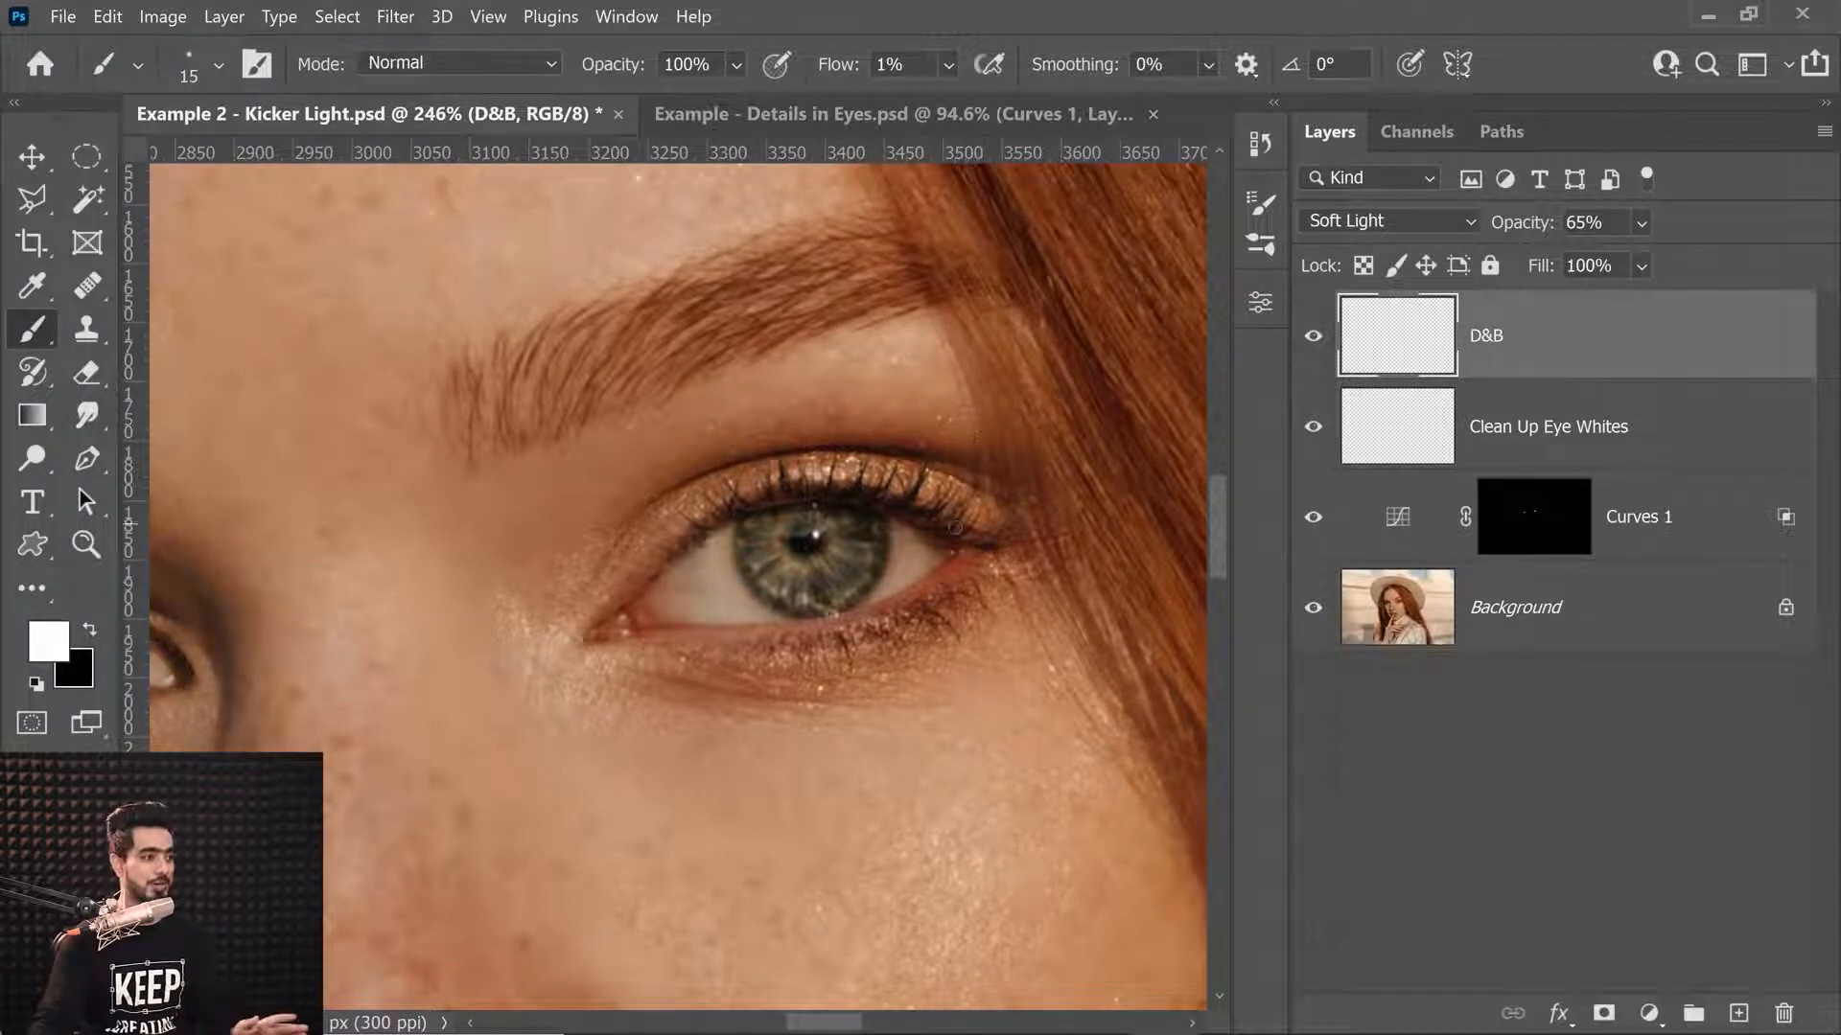
drag(840, 556, 898, 544)
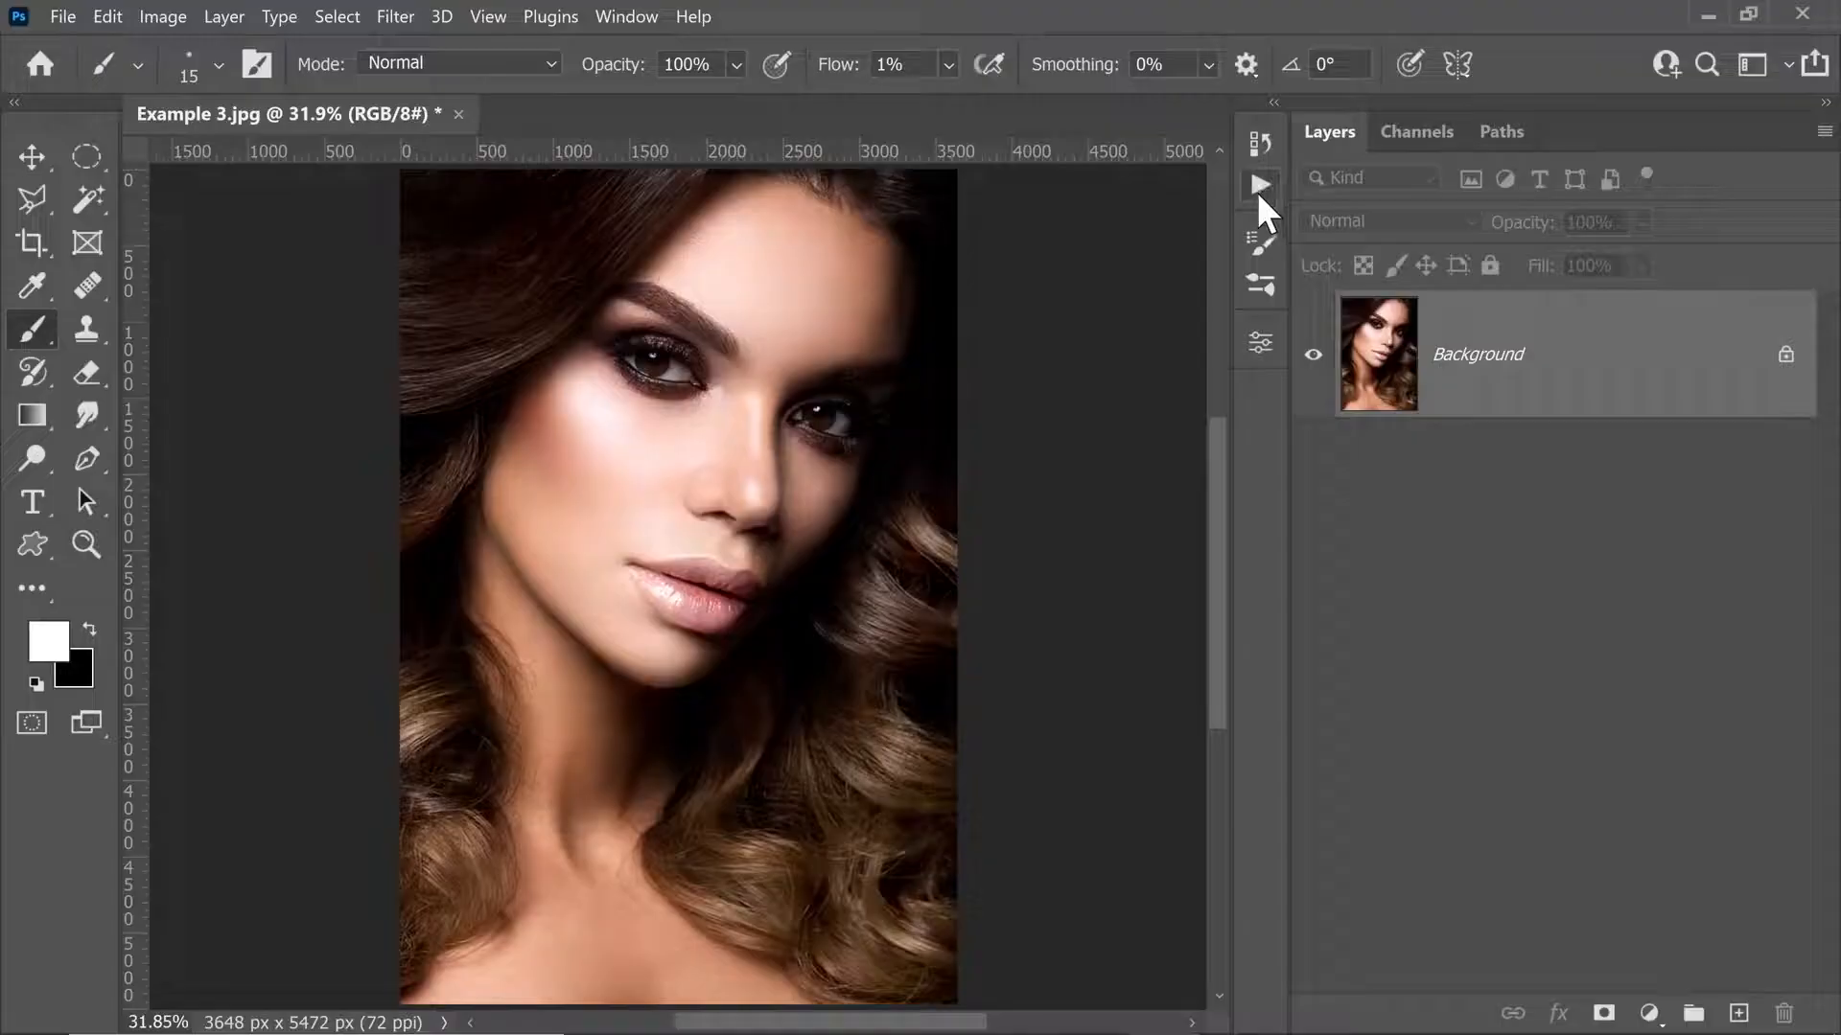
Play the Retouching Eyes action on Example 3.jpg and halt it at the Remove Veins message.
click(1261, 186)
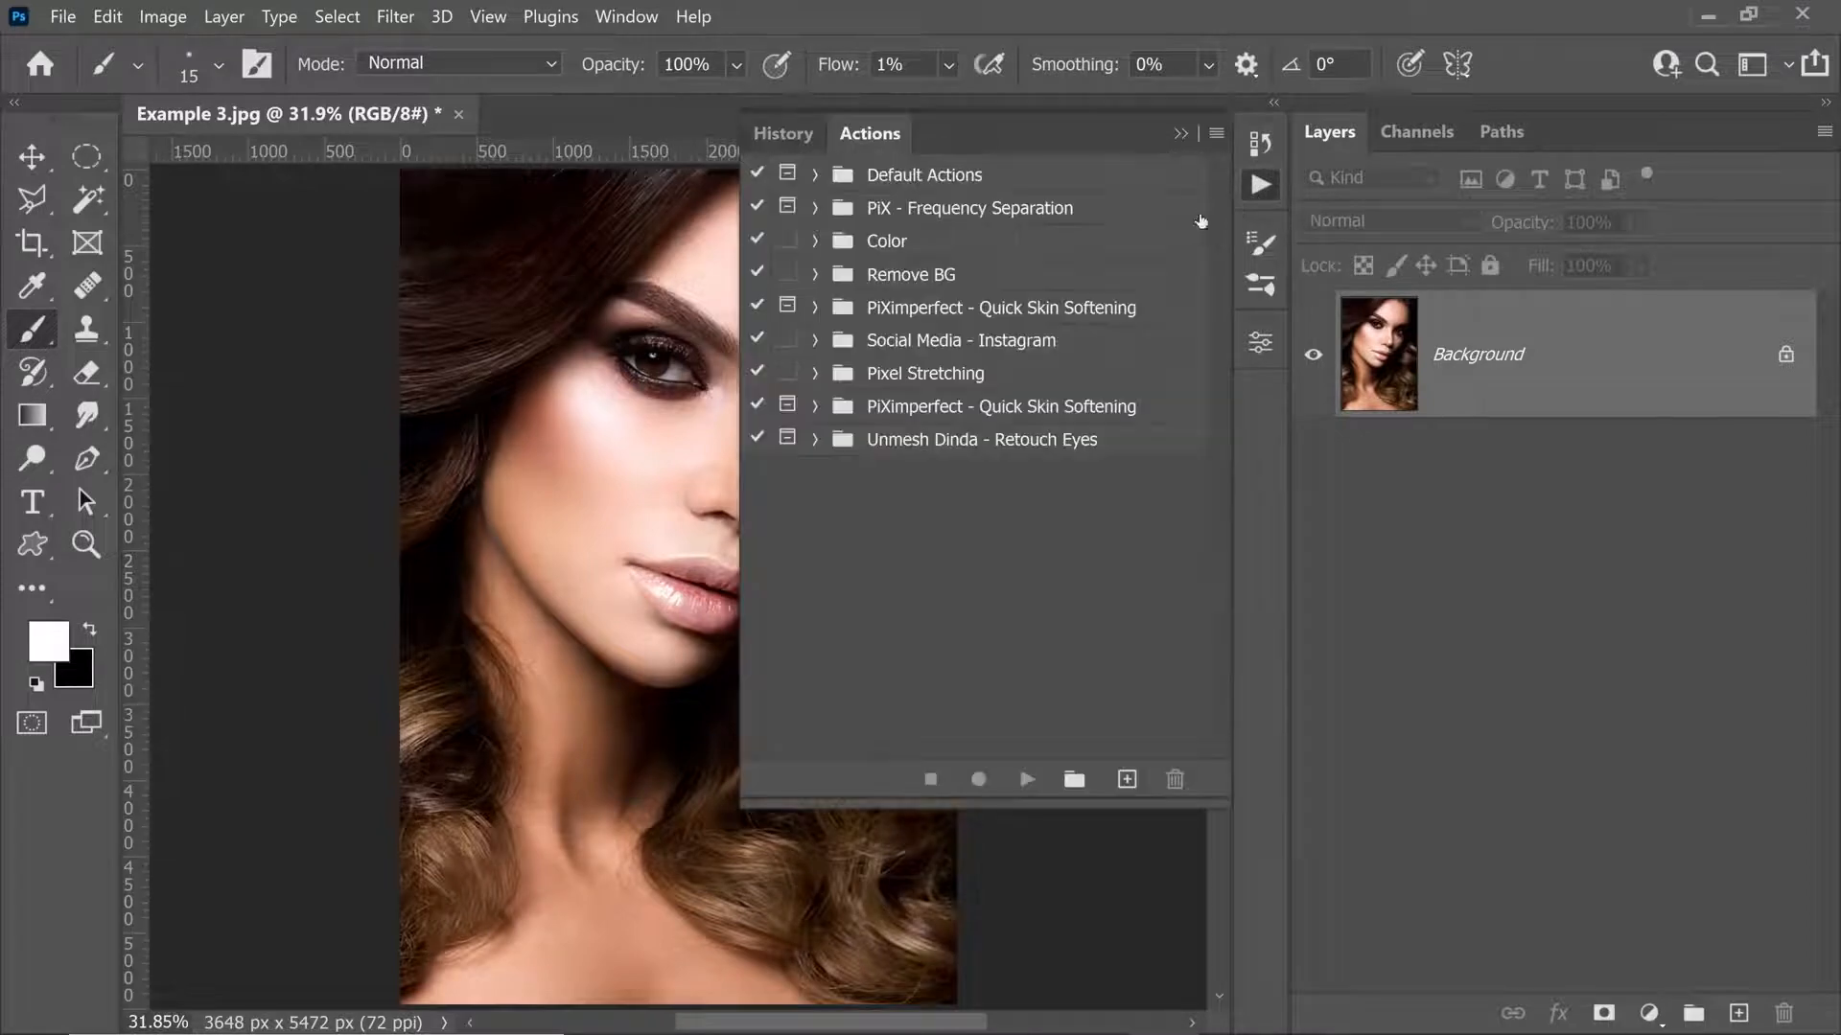
click(815, 441)
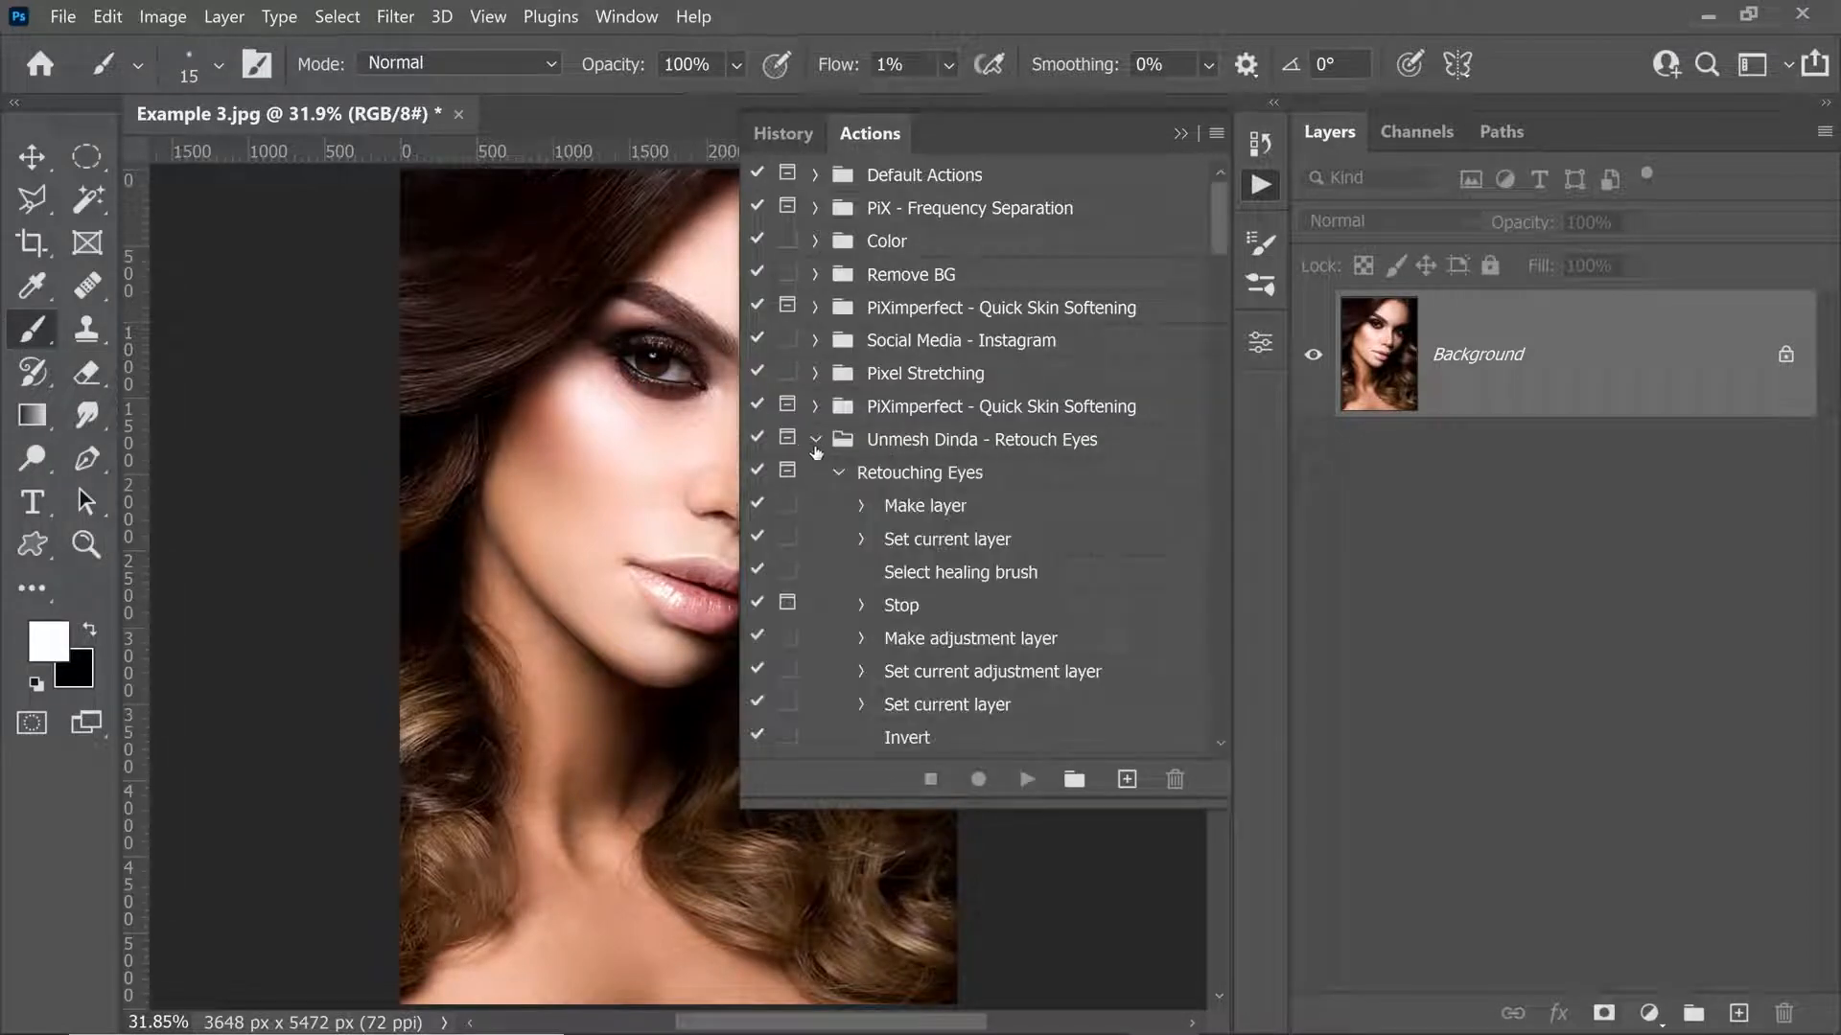
click(838, 472)
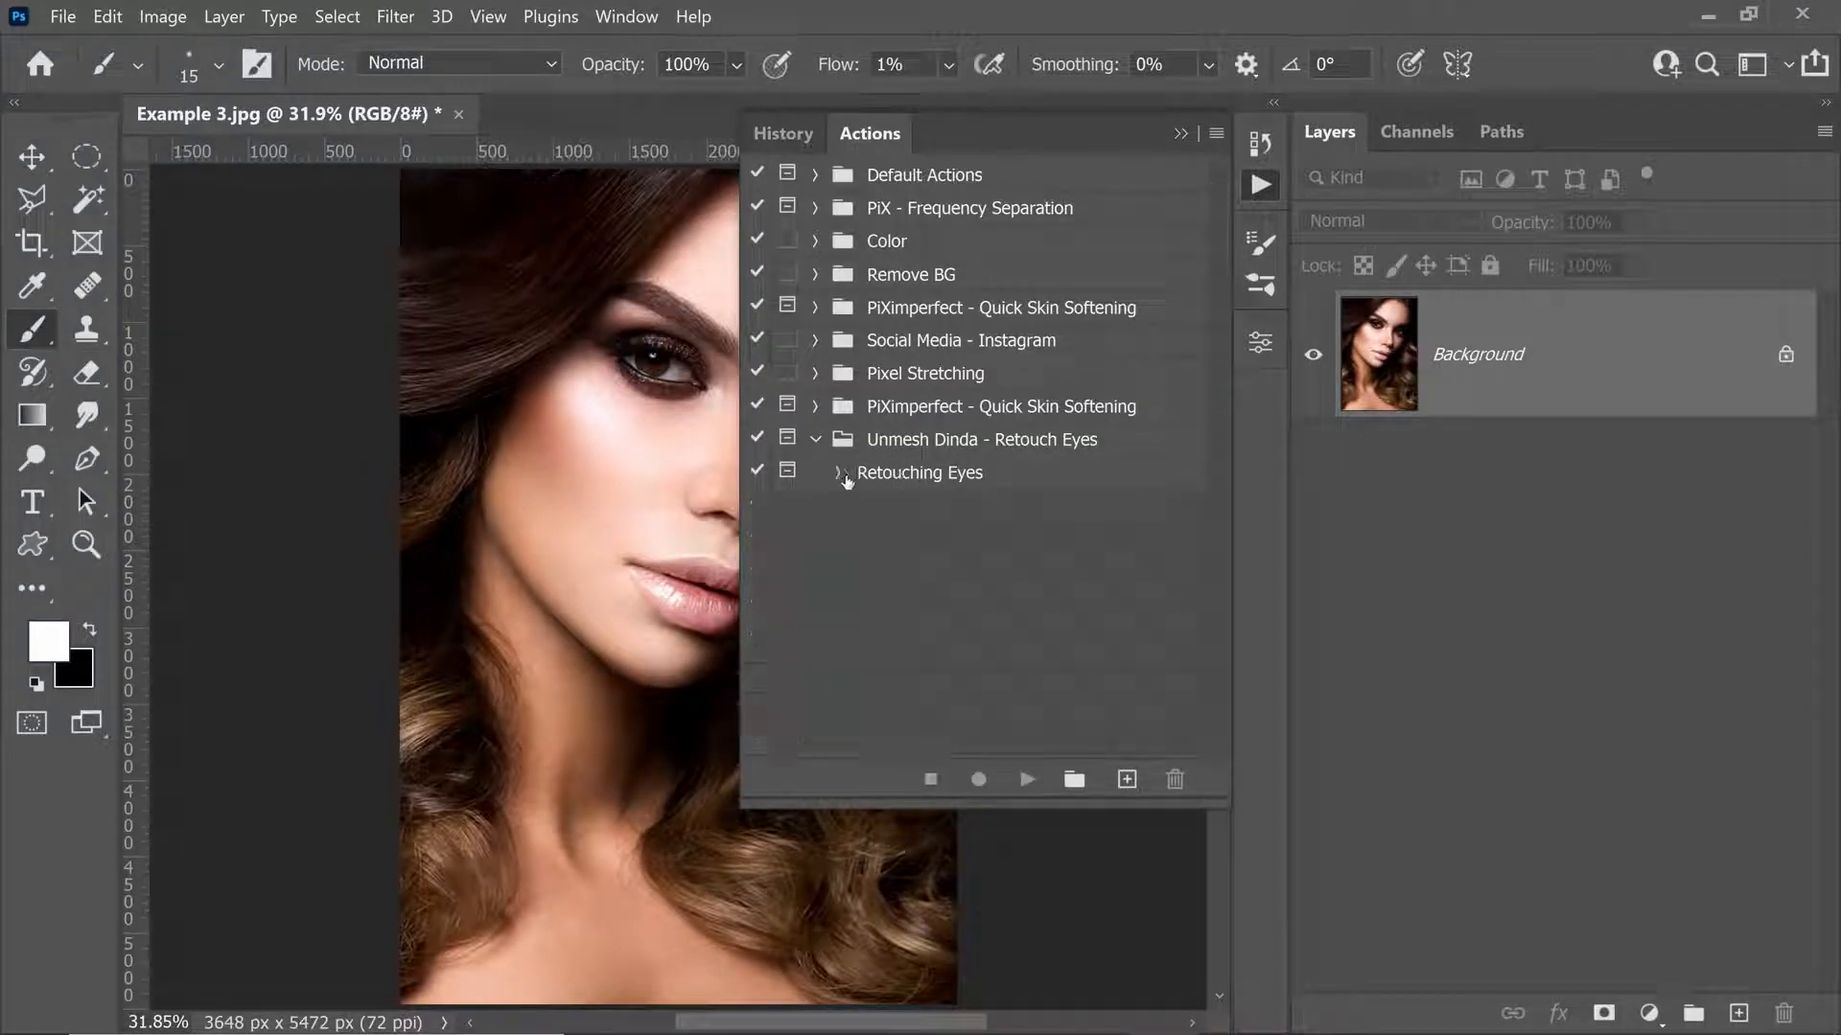
click(929, 479)
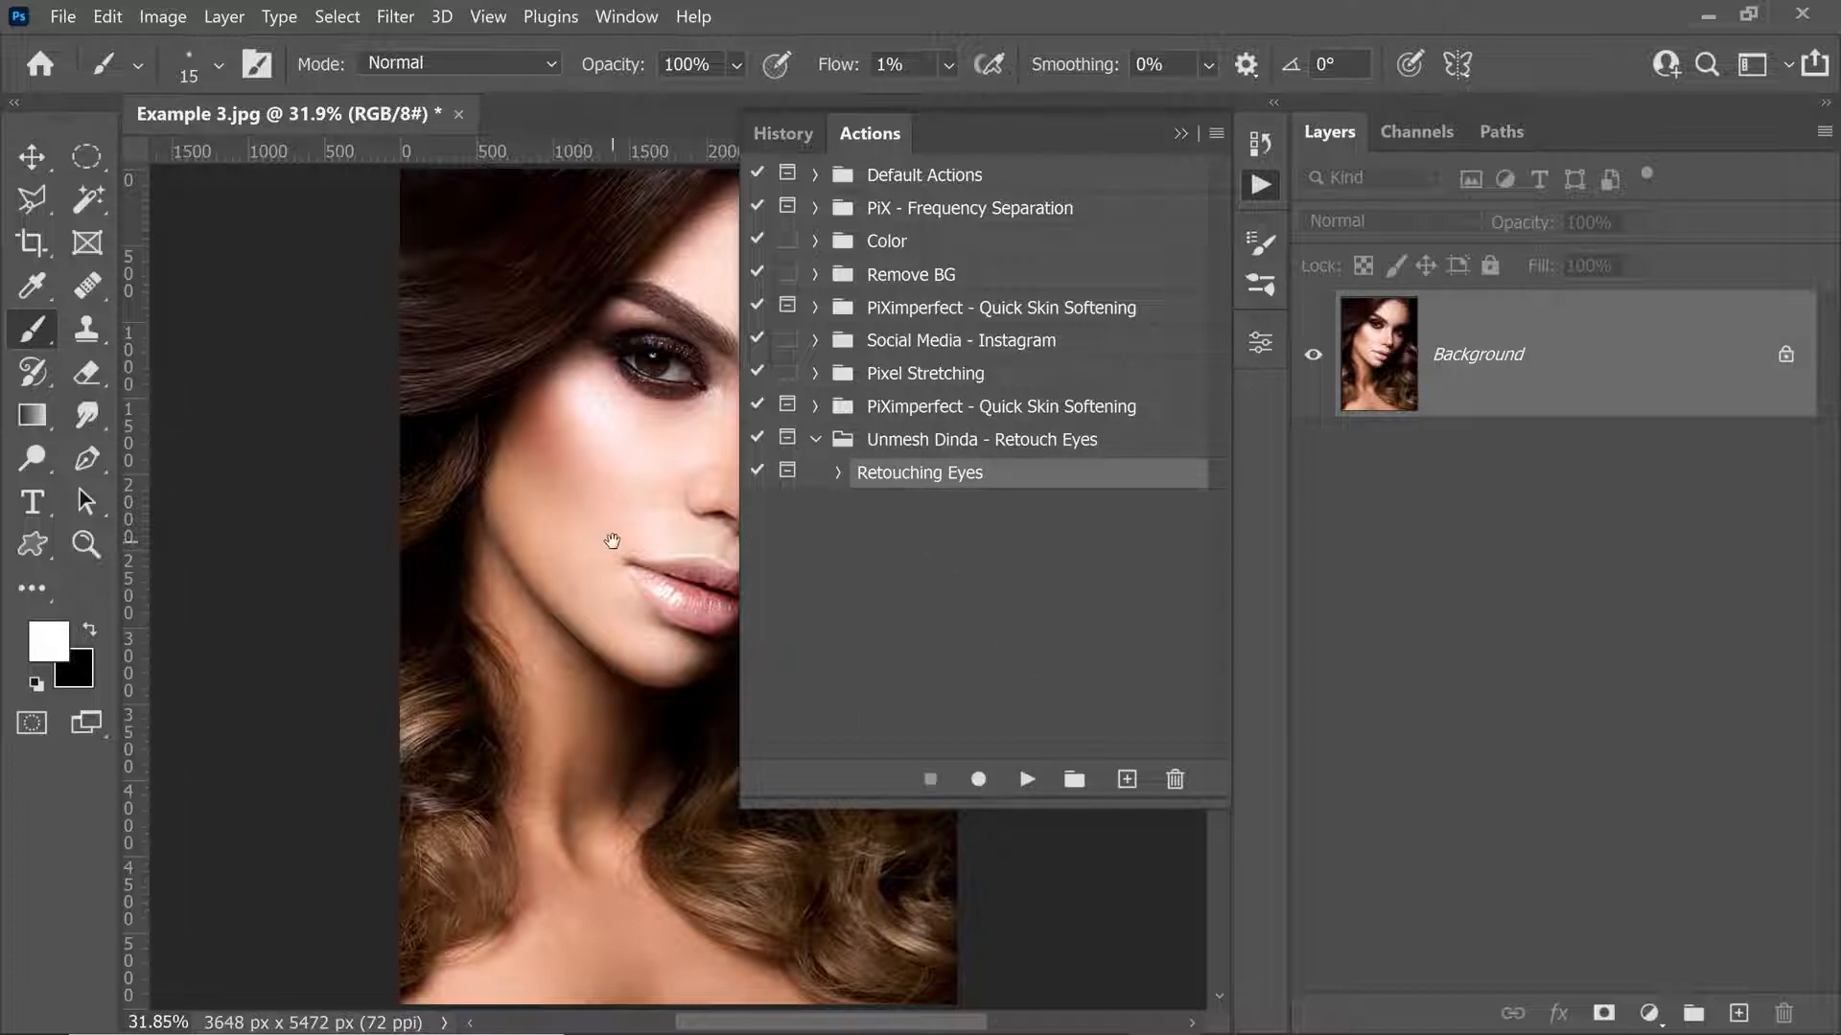
drag(606, 543, 391, 549)
drag(572, 408, 605, 399)
drag(605, 399, 593, 488)
click(1027, 779)
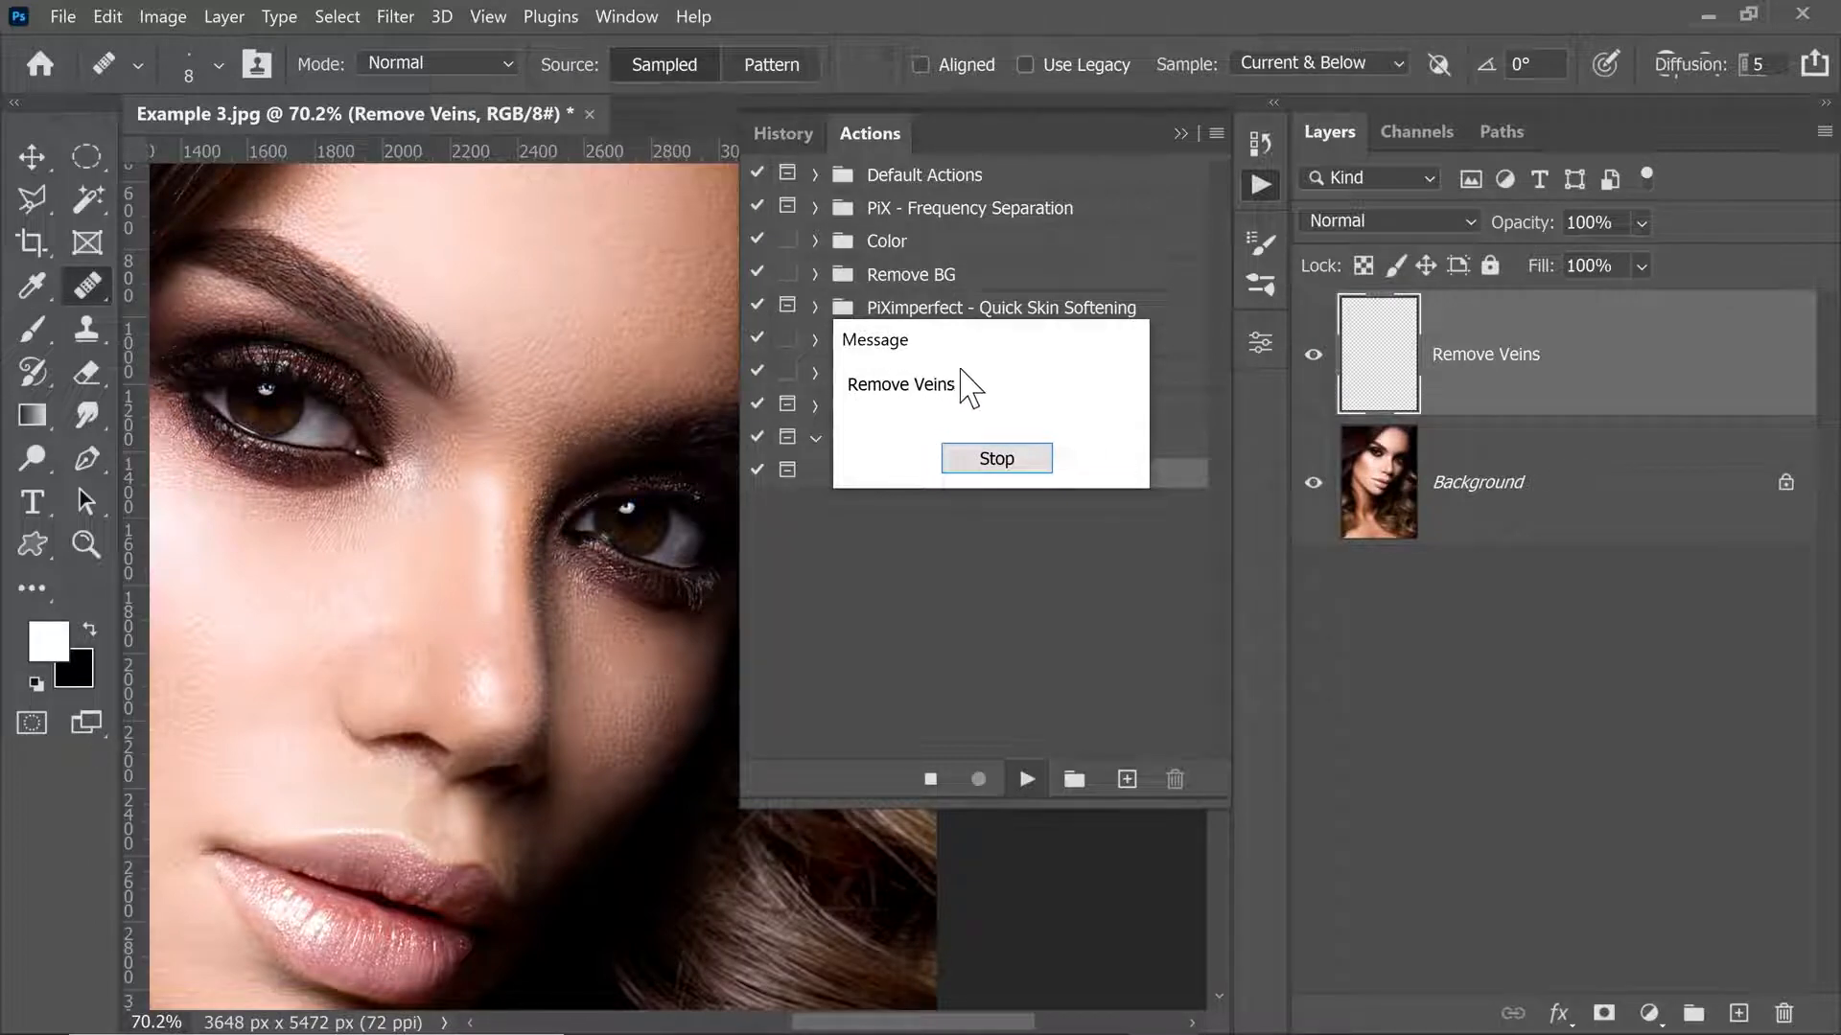
click(1016, 461)
Heal the veins in the first eye's white on the Remove Veins layer with a 15 px Healing Brush.
drag(312, 410, 387, 410)
right_click(90, 287)
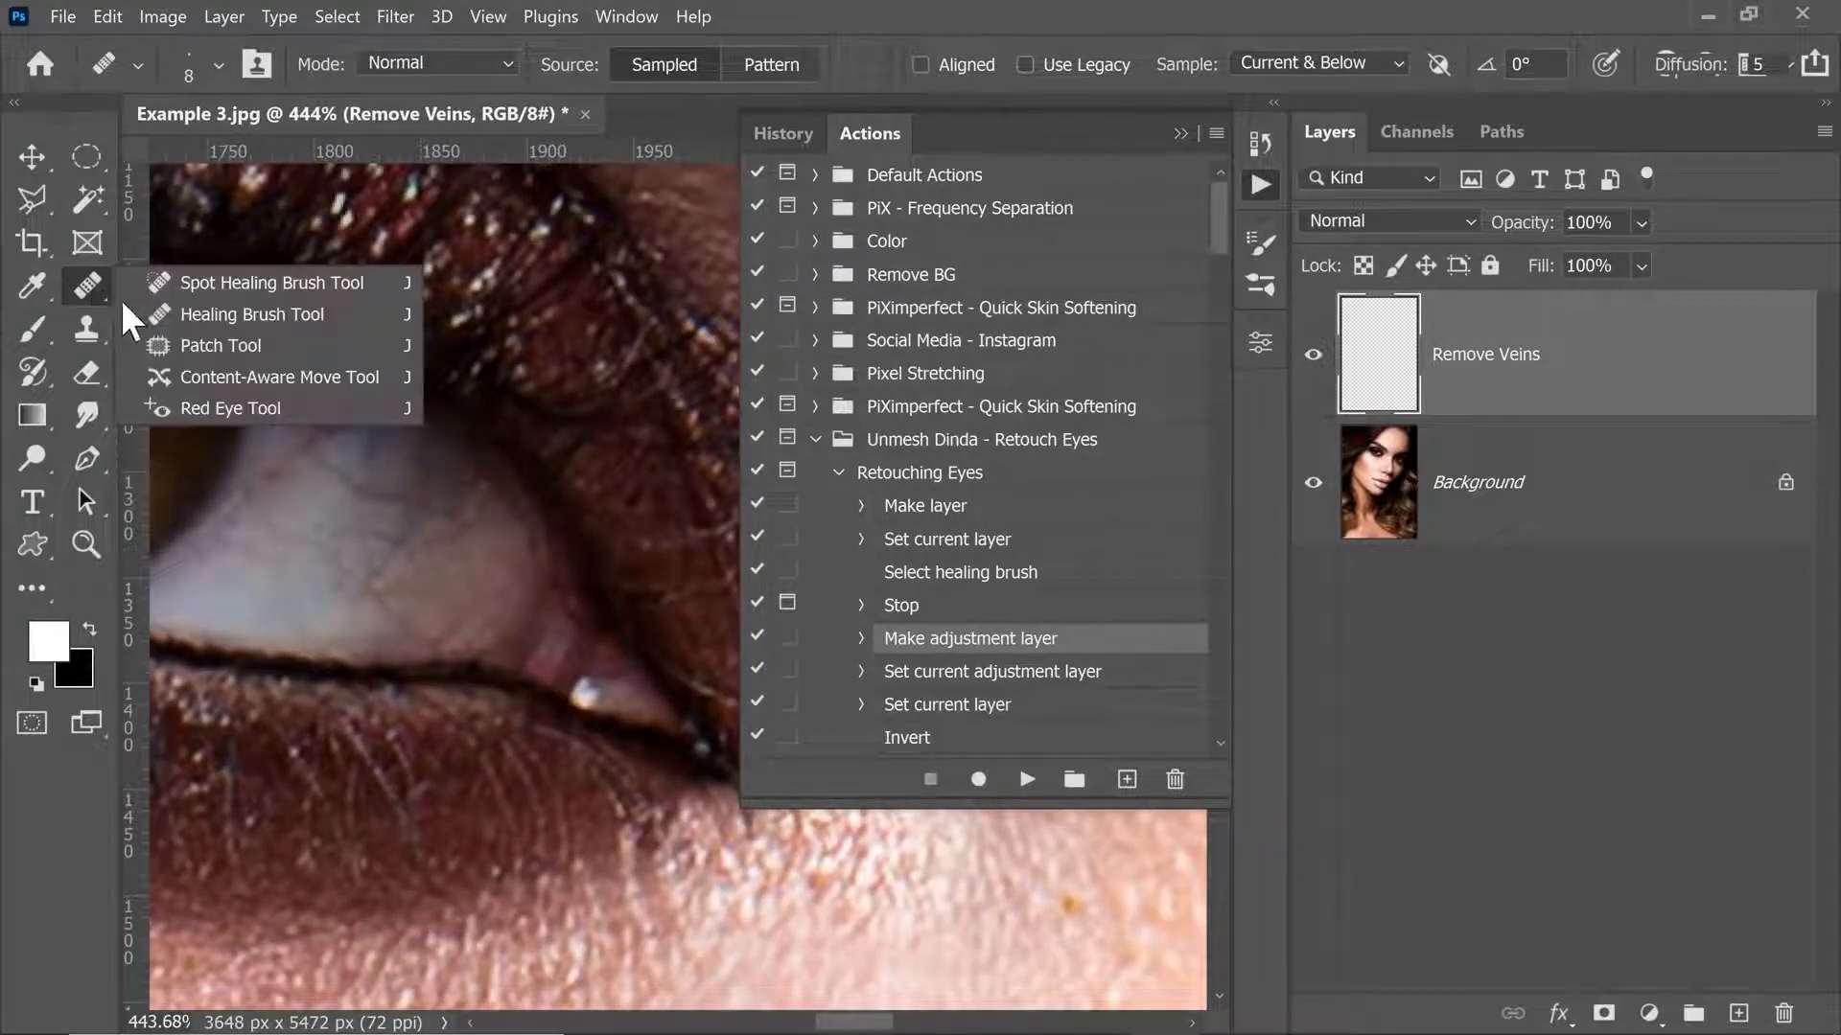
click(93, 287)
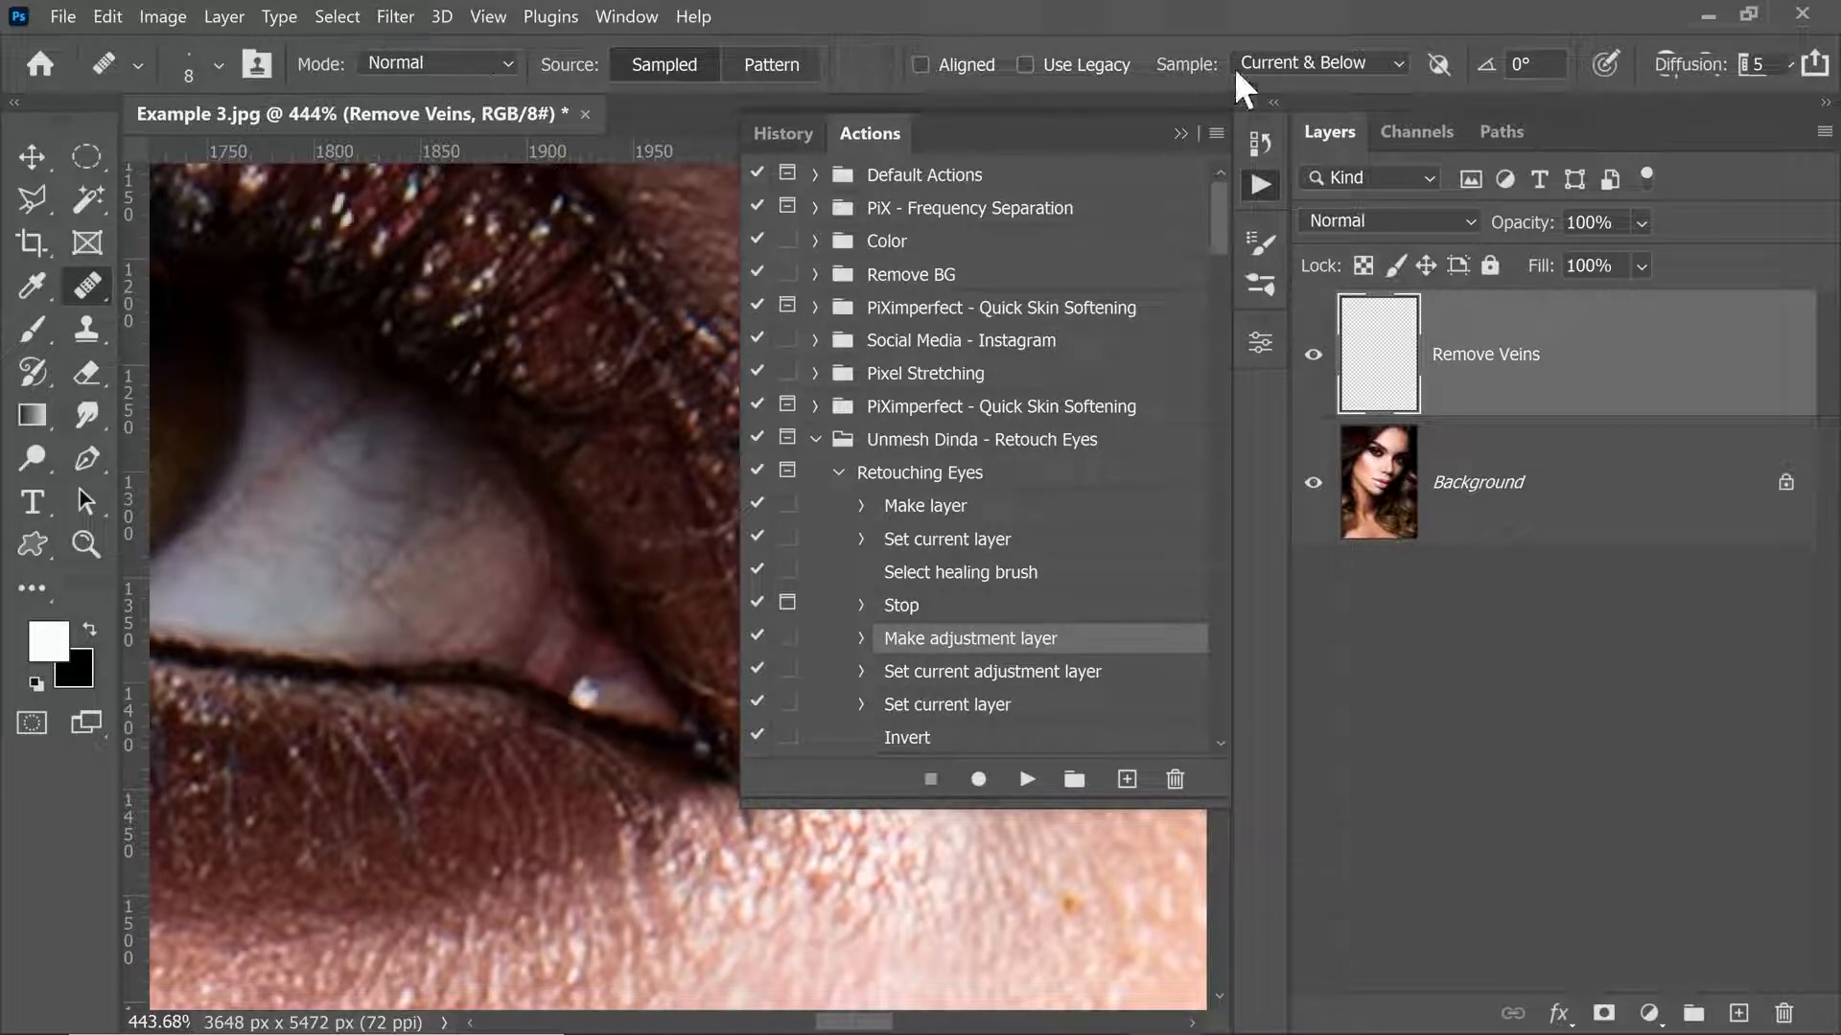
scroll(472, 485, up, 3)
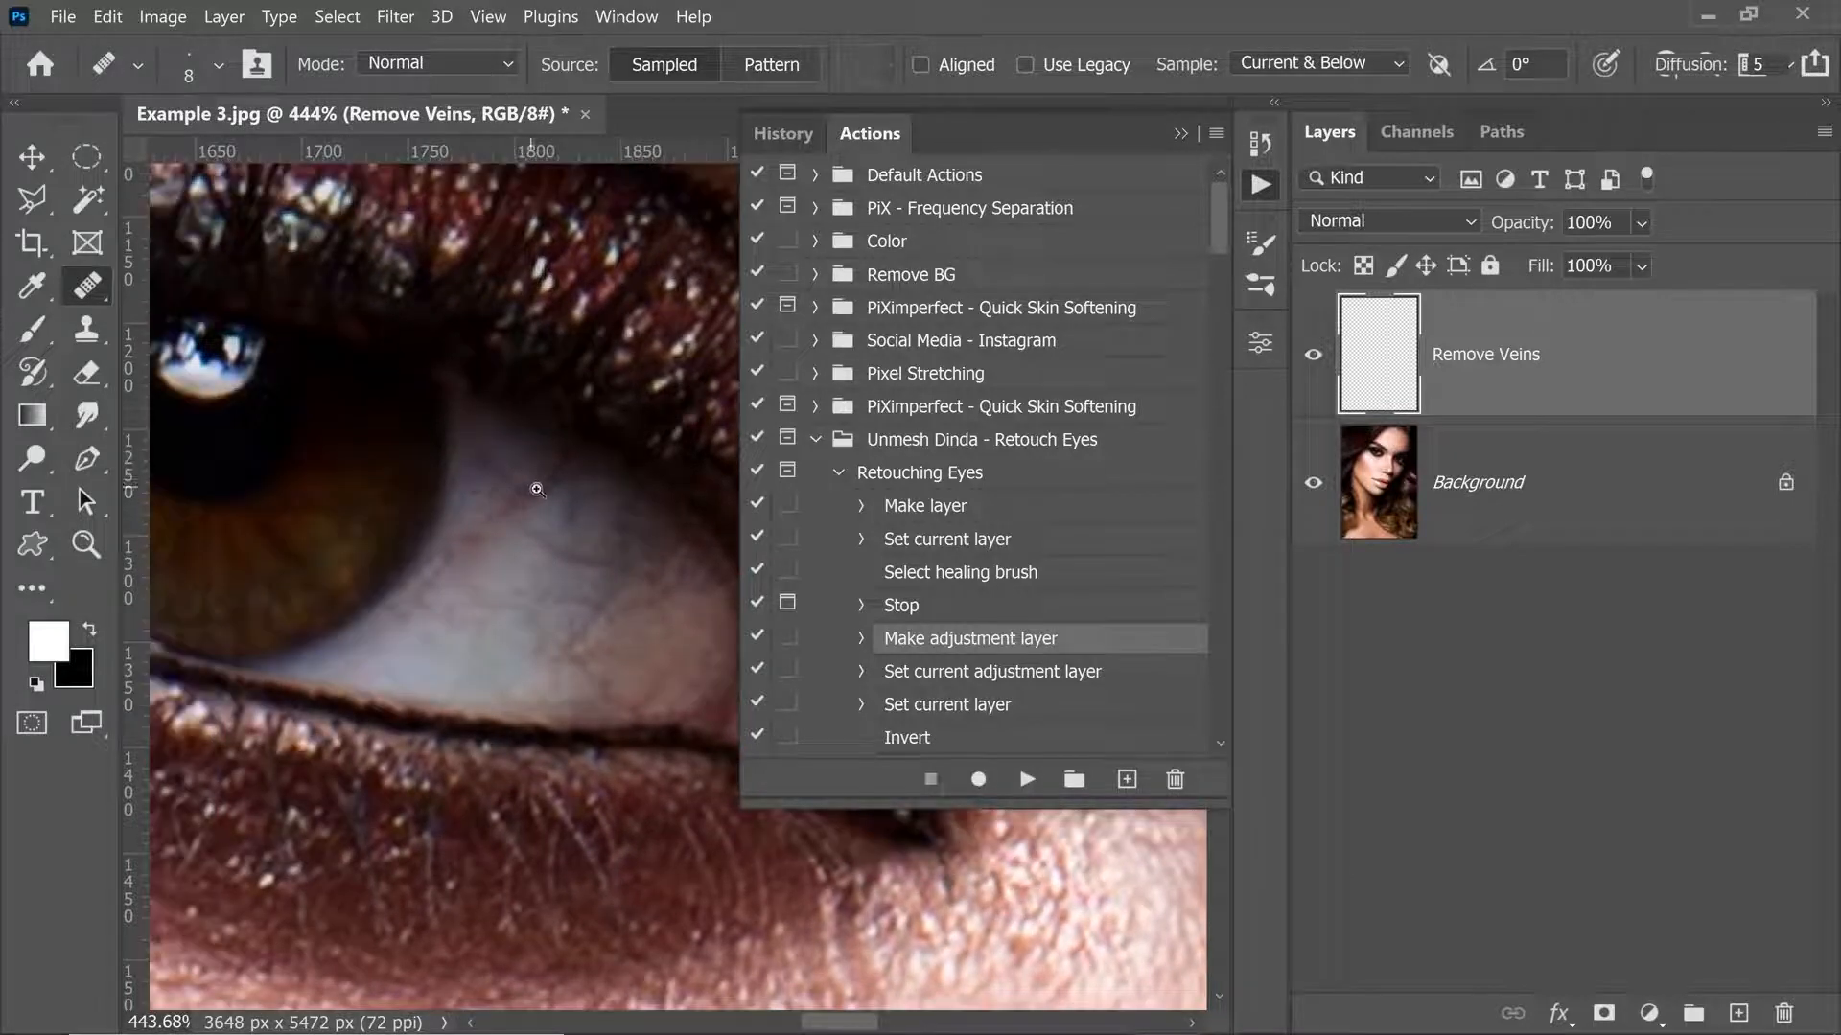
key(bracketright)
key(bracketright)
key(bracketright)
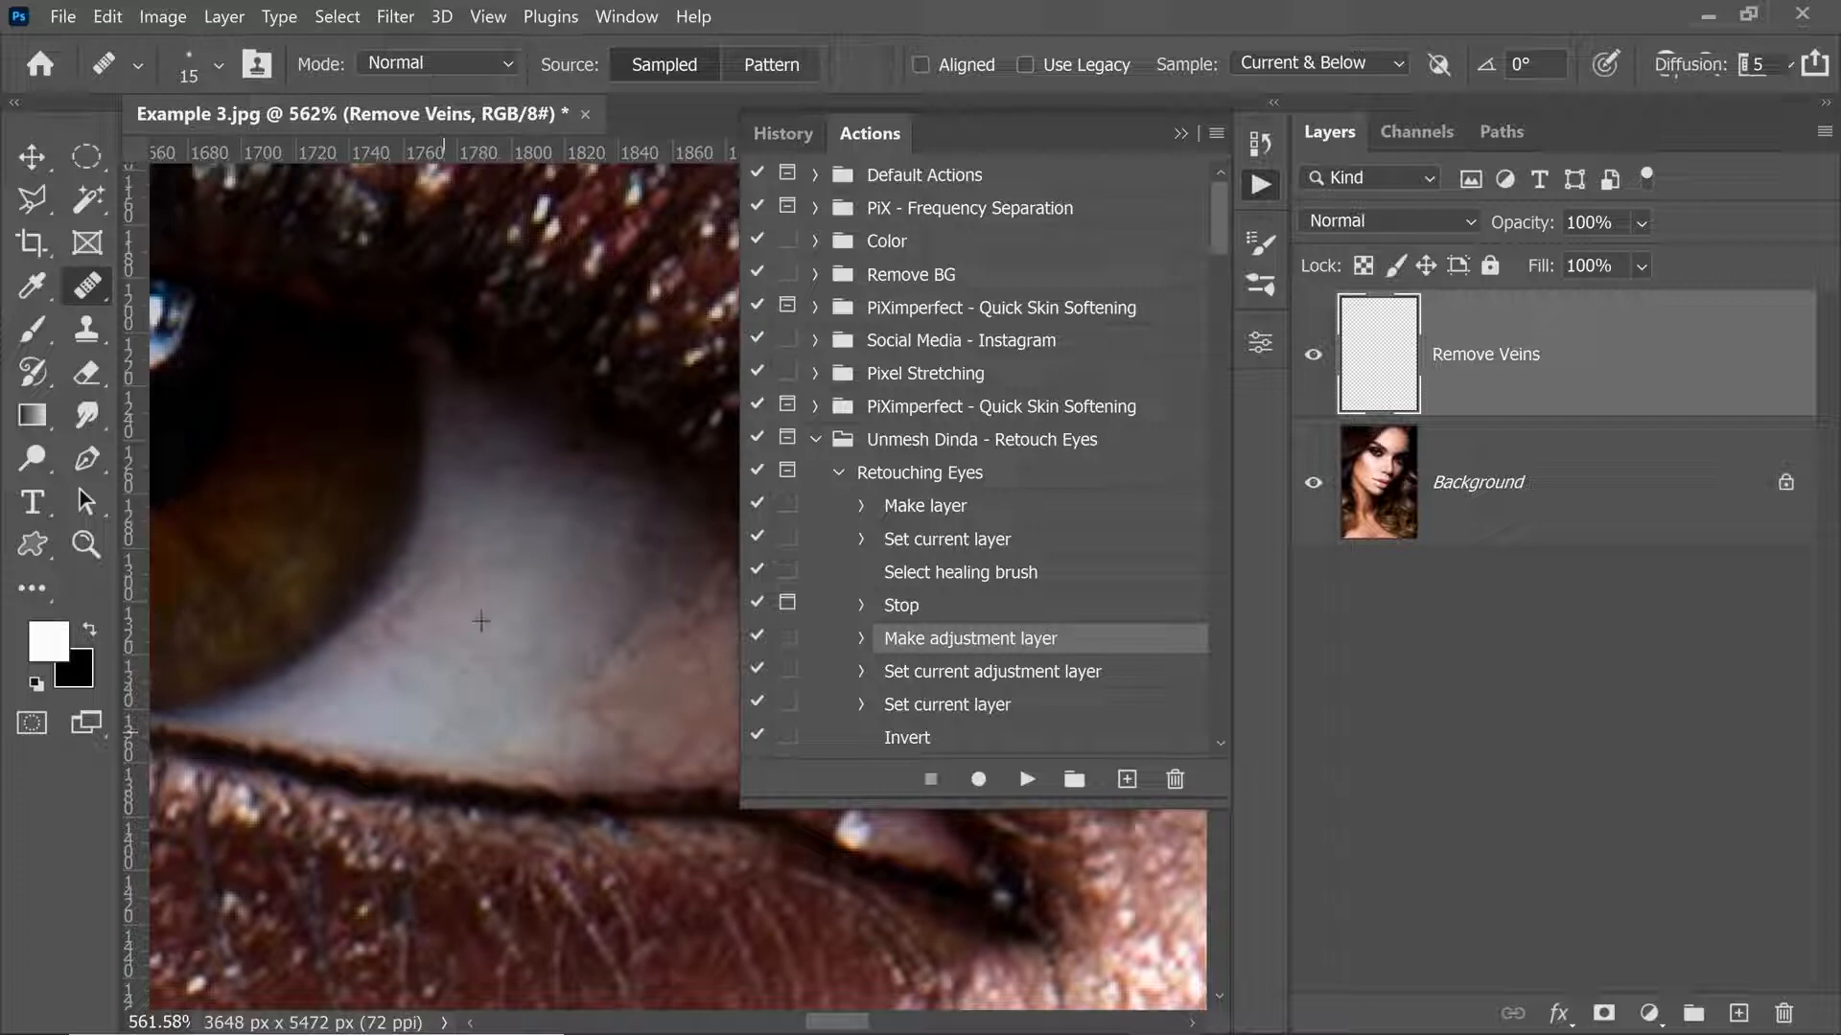
Heal the remaining discoloured patches in the eye white, using Healing Brush sizes of 30, 20 and 10 px.
scroll(486, 610, down, 4)
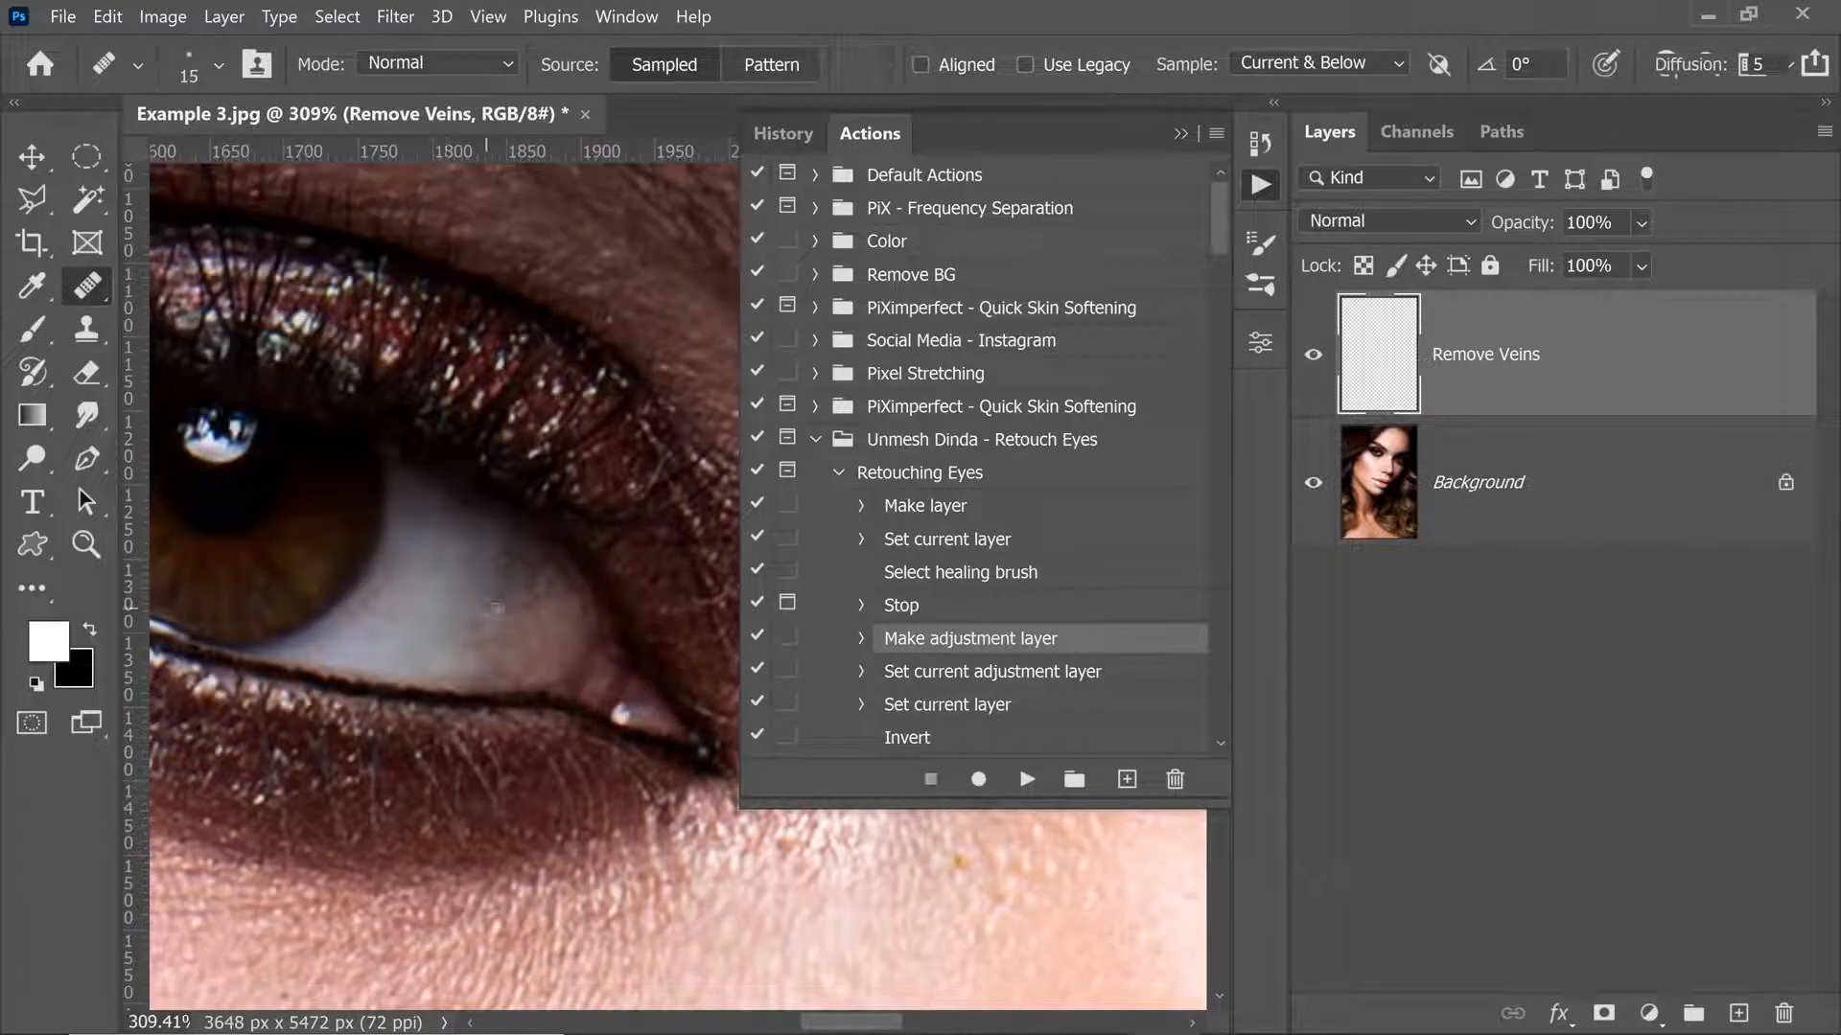
key(bracketright)
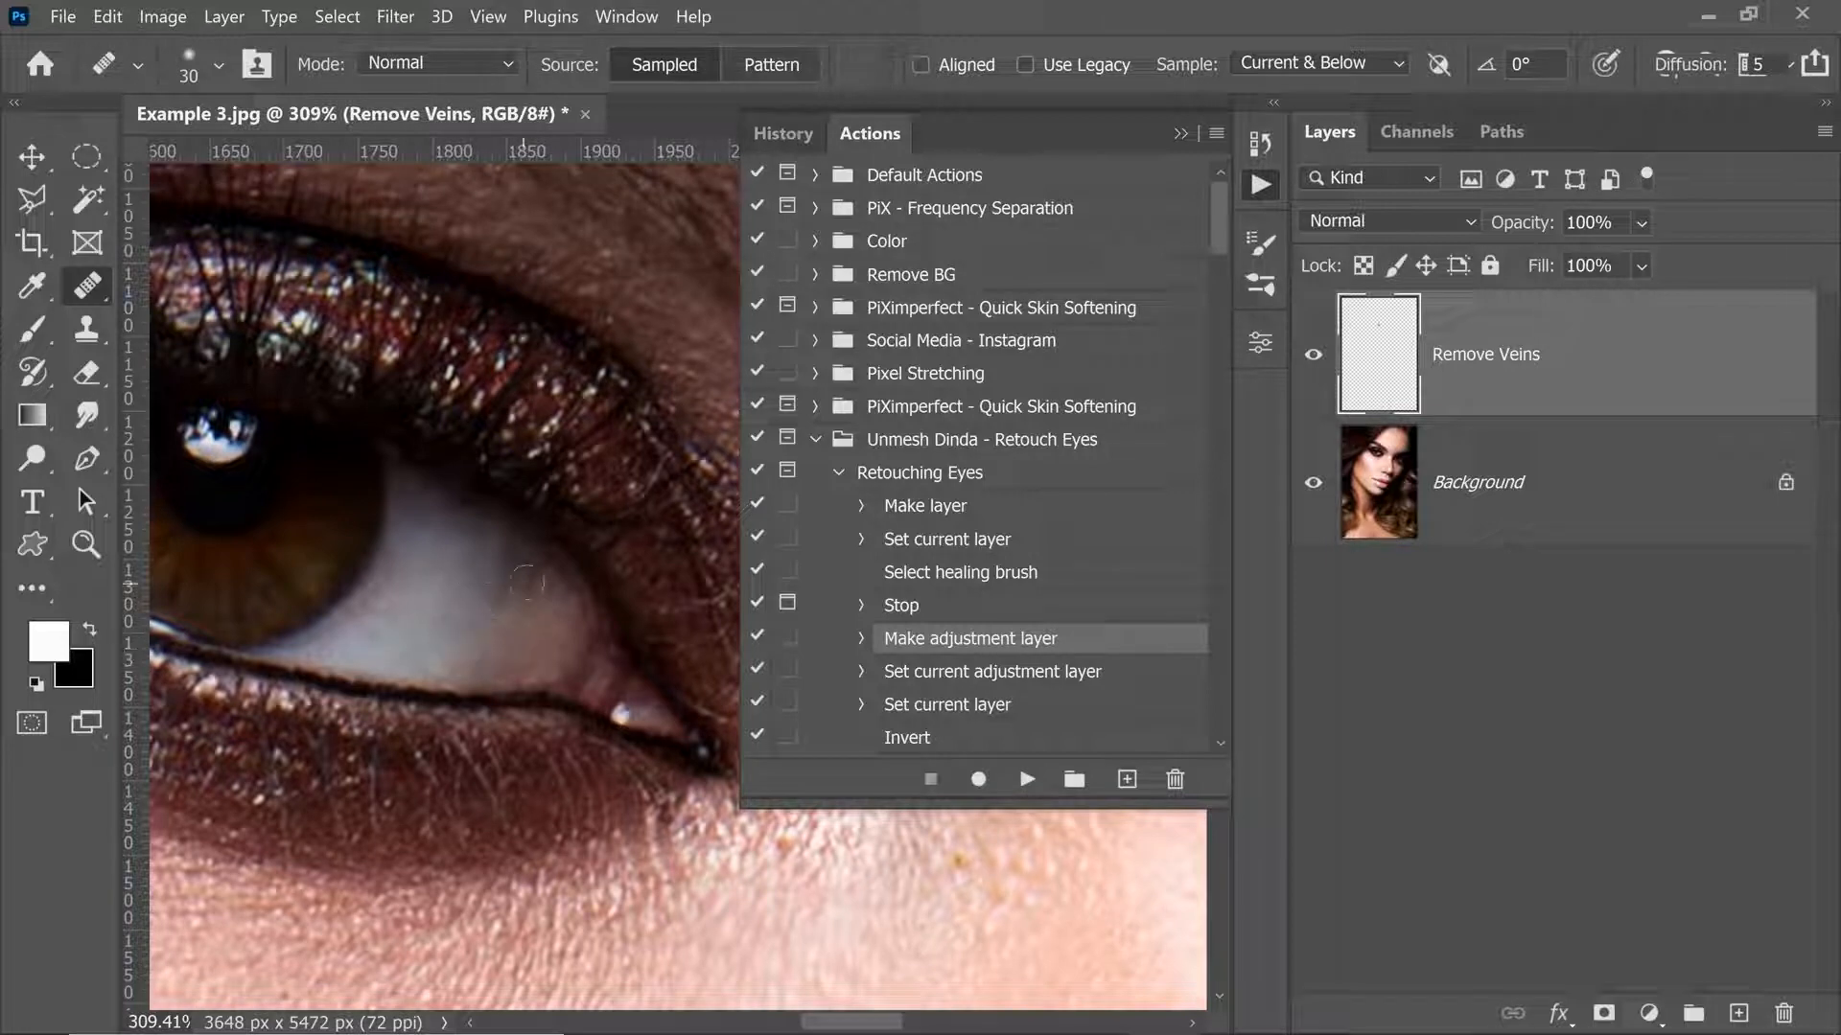
click(501, 602)
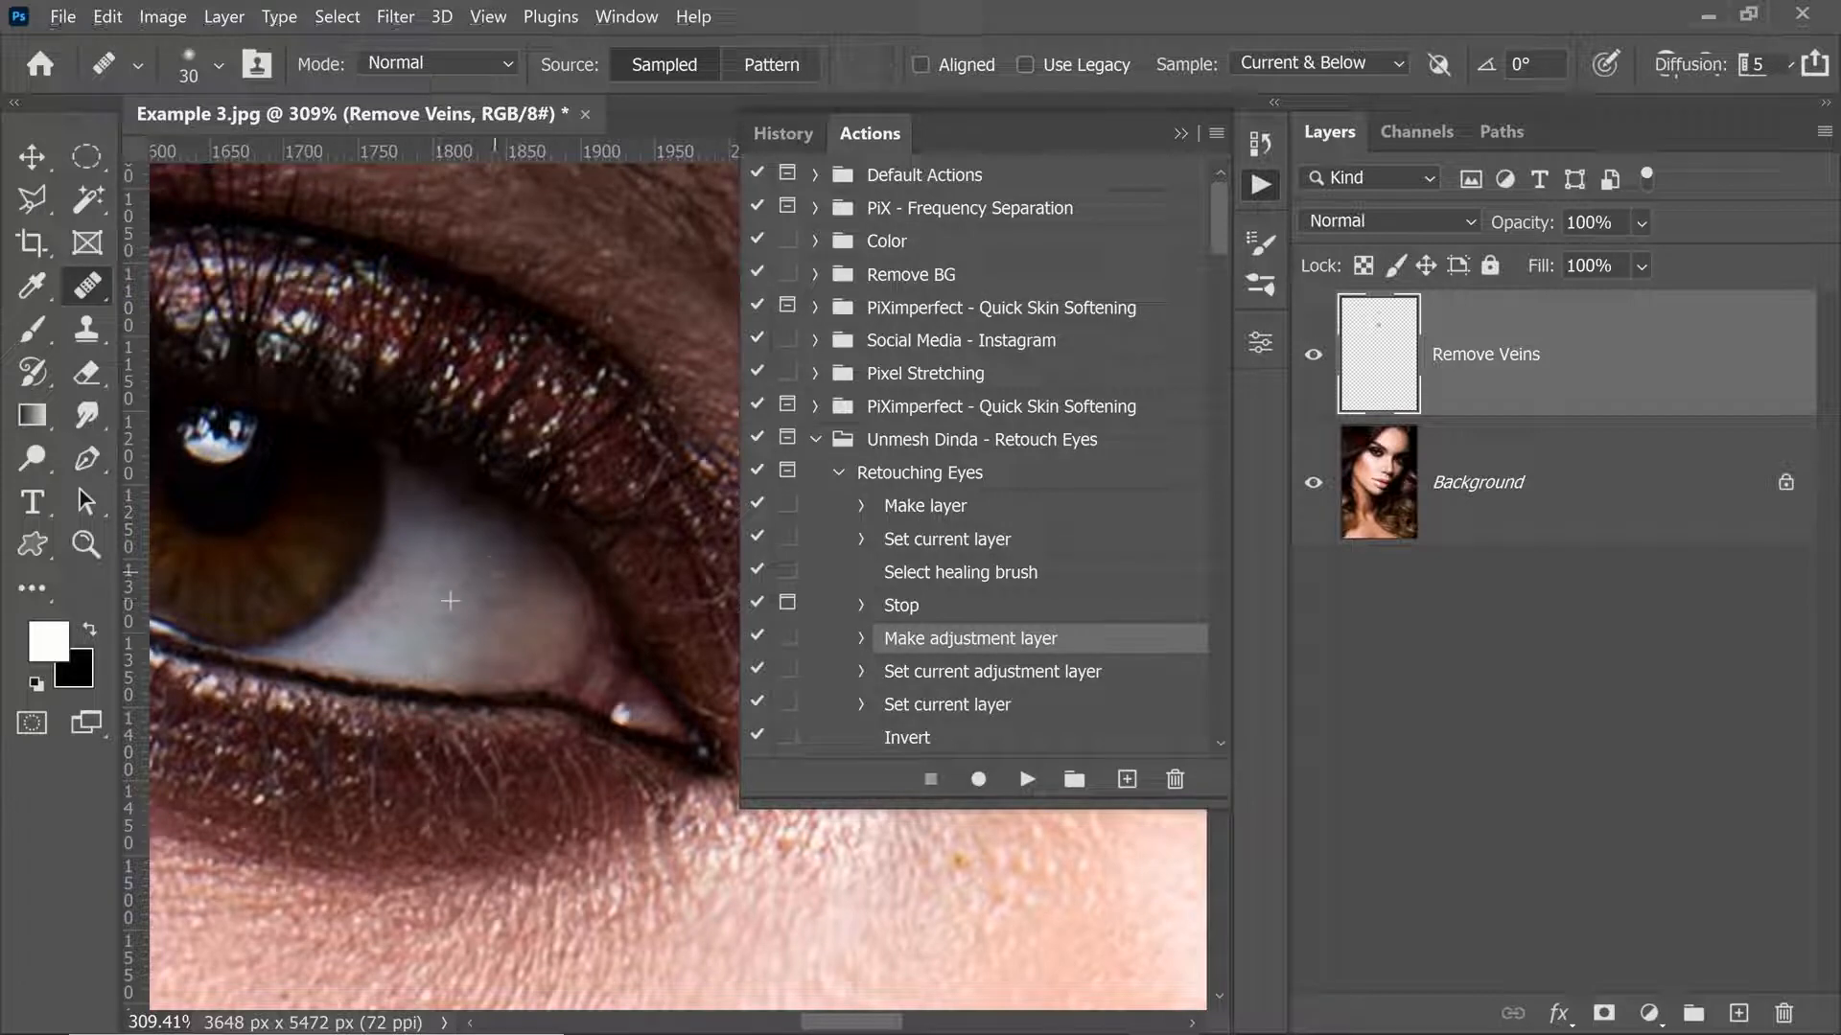
drag(339, 564, 579, 623)
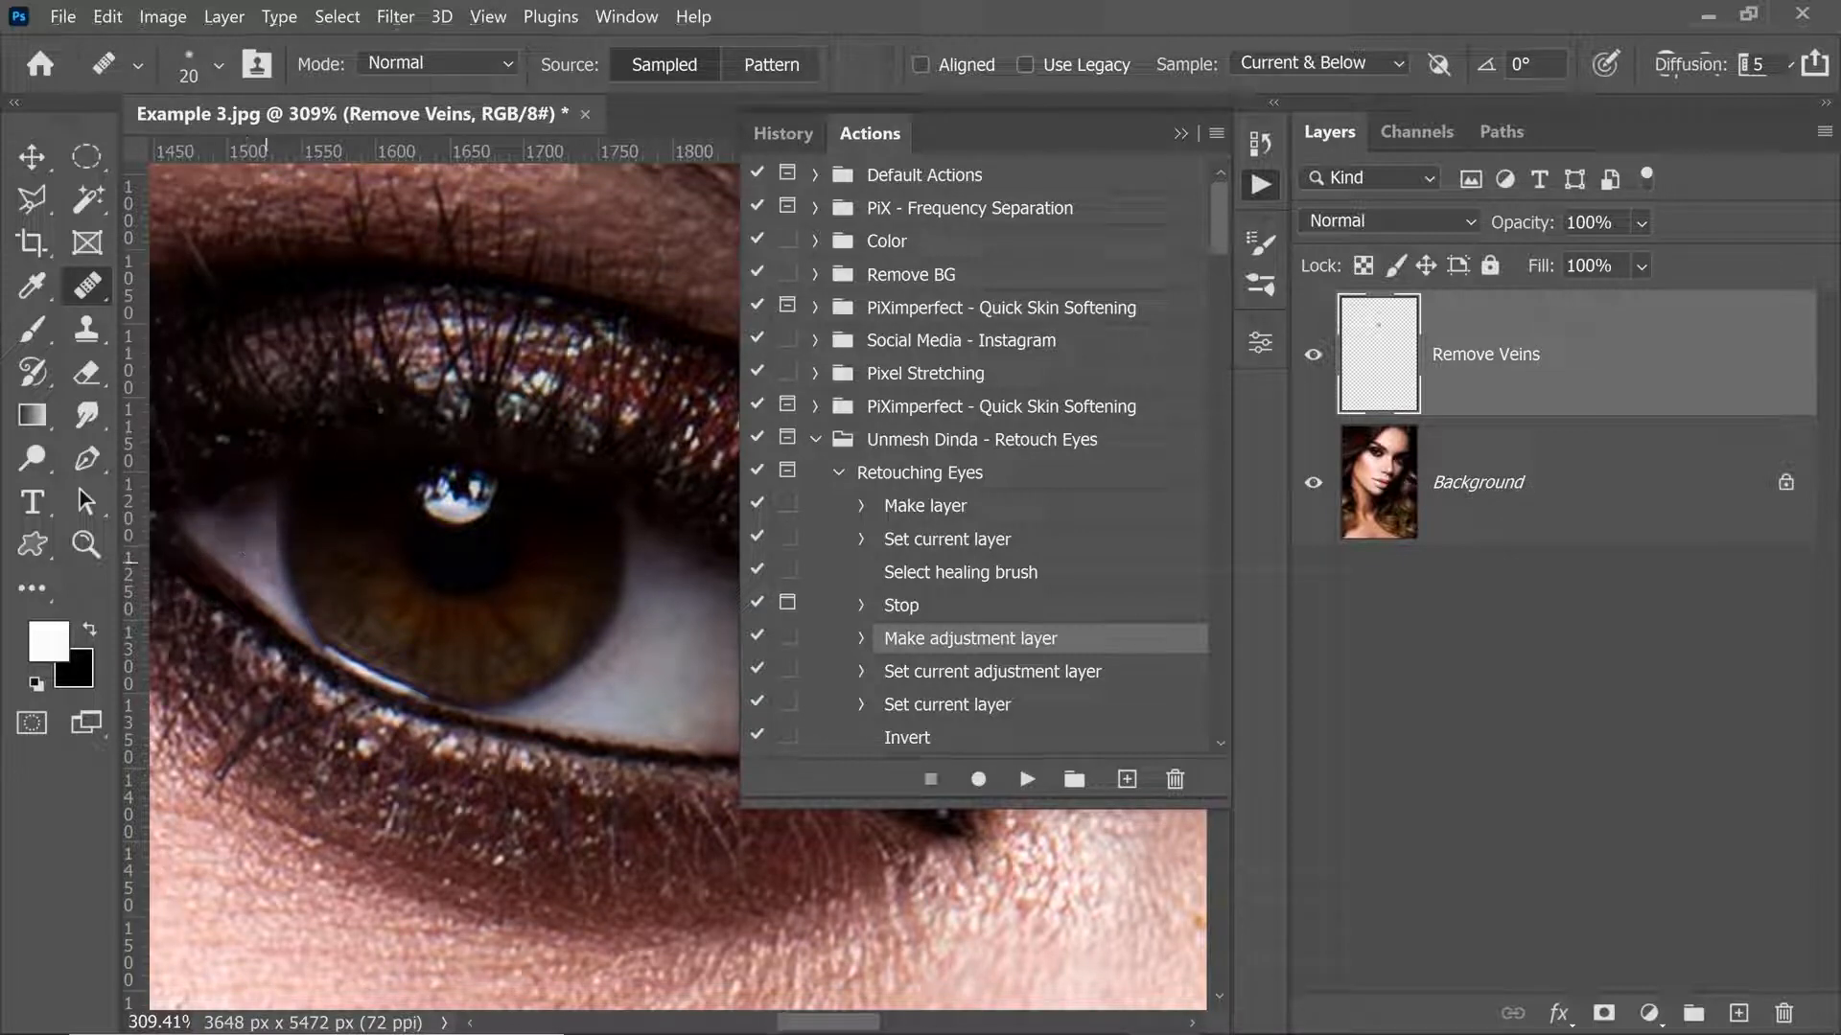
key(bracketleft)
scroll(633, 621, down, 2)
drag(614, 618, 498, 629)
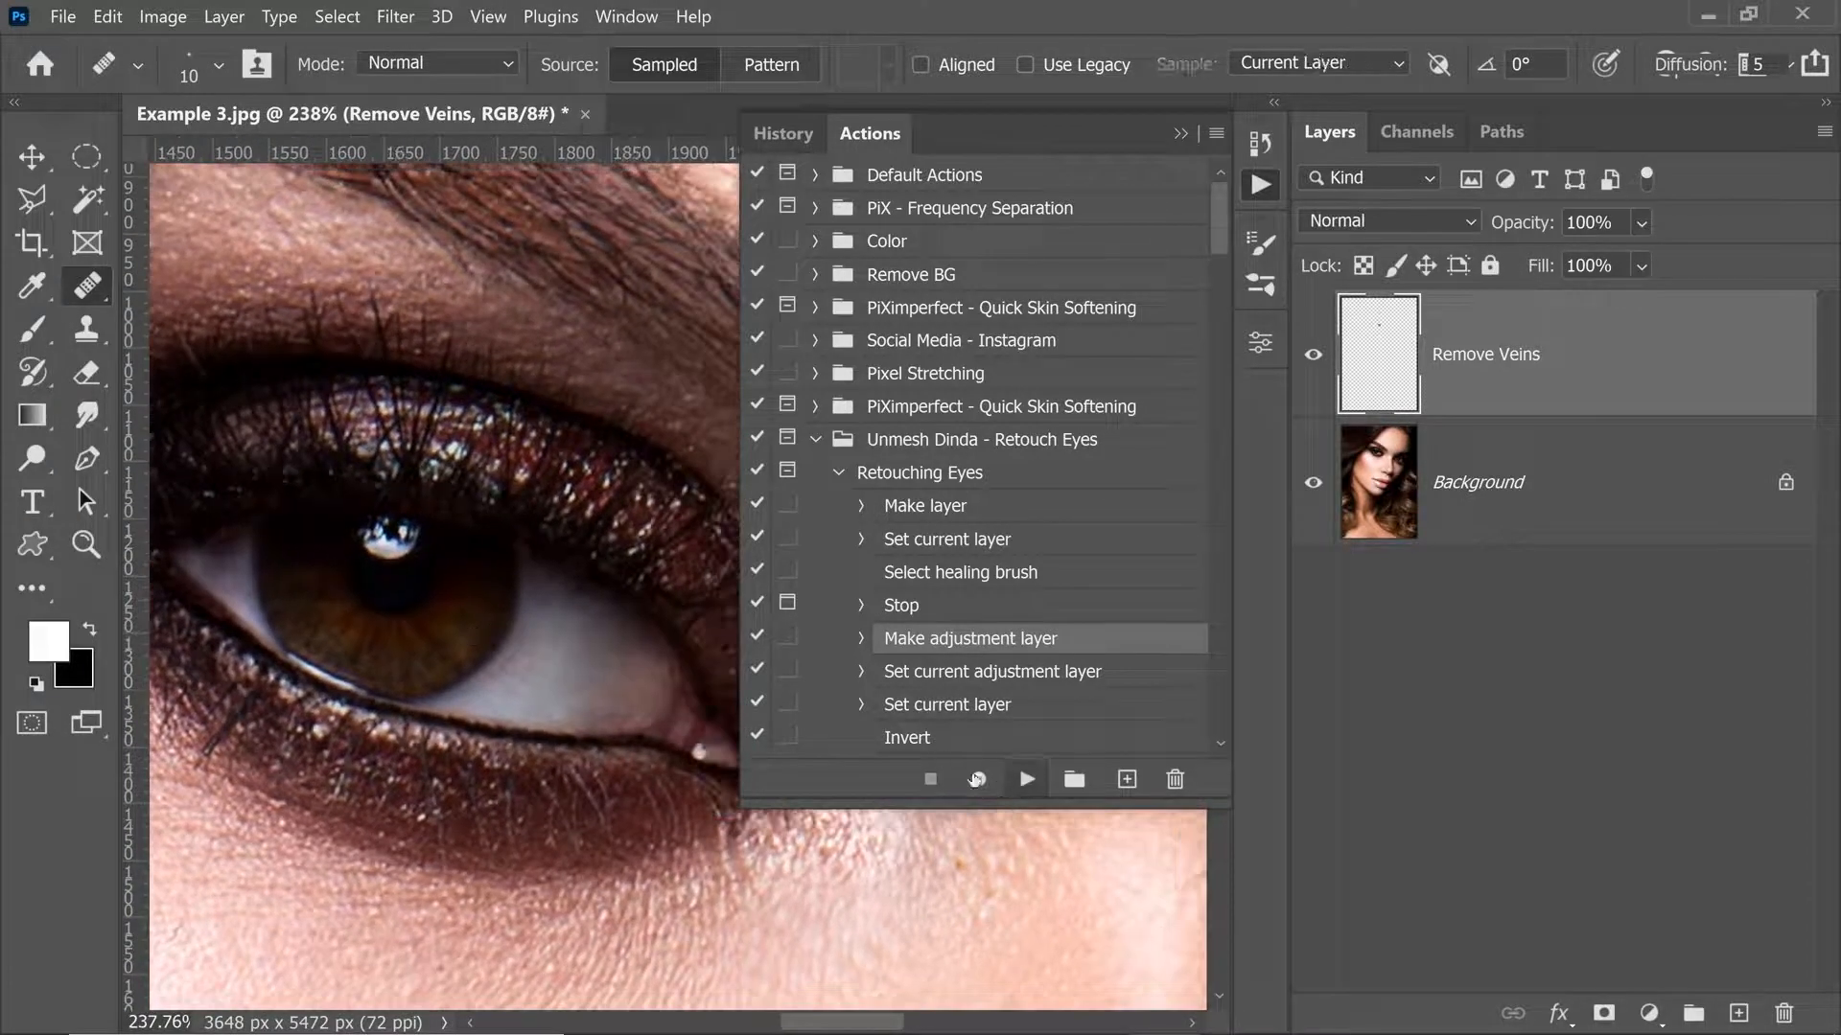
Resume the action up to its Kicker Light message and set a soft white brush to 100% flow.
click(1025, 779)
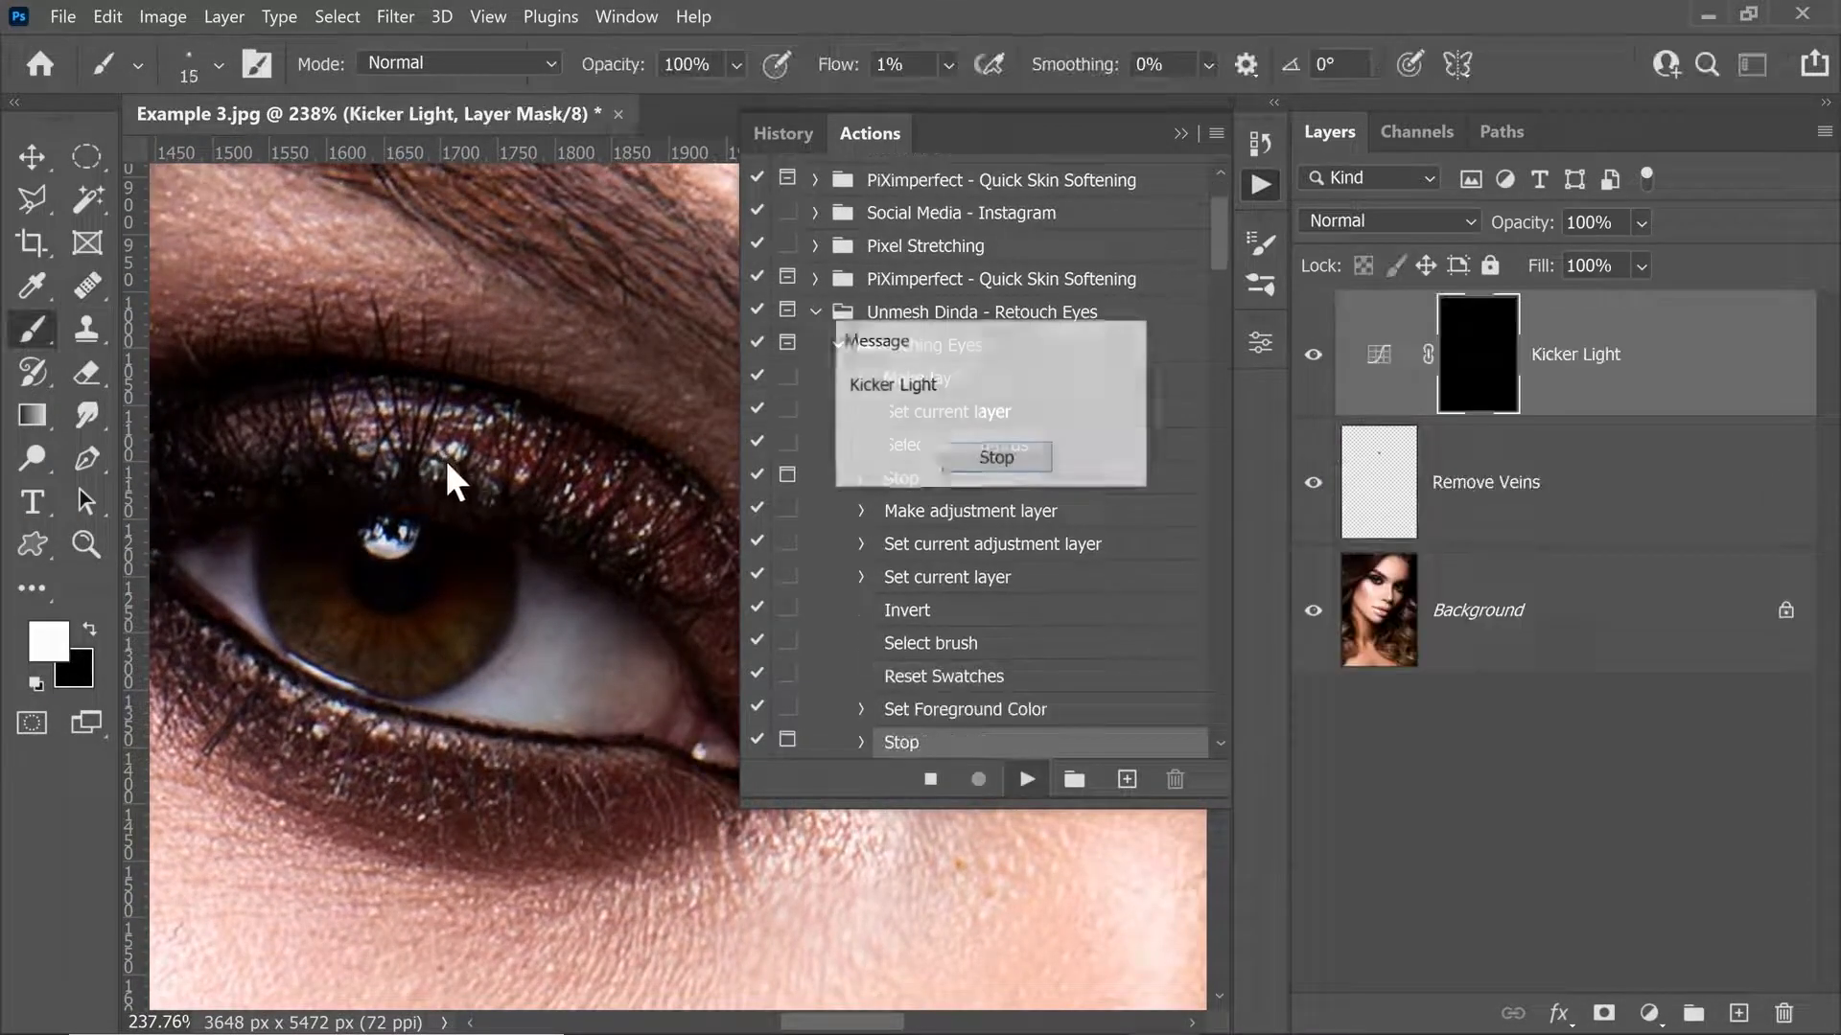
click(997, 462)
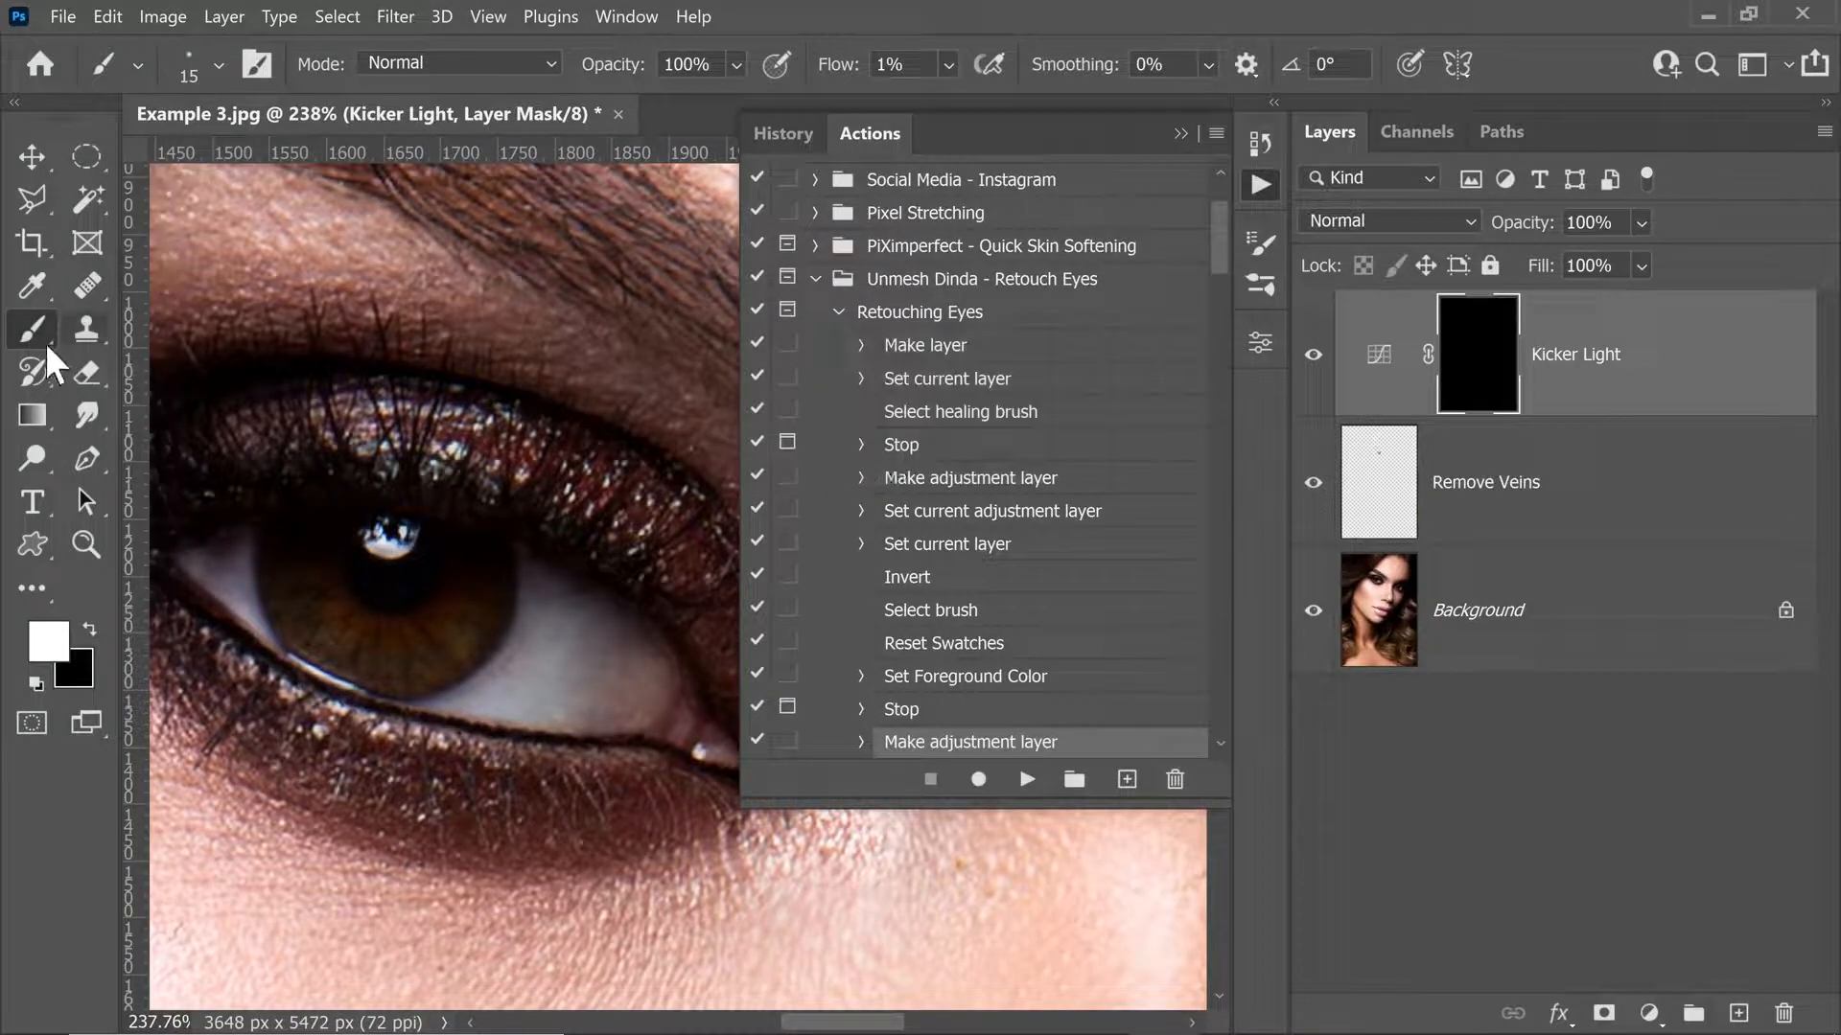
click(204, 73)
click(197, 66)
click(796, 13)
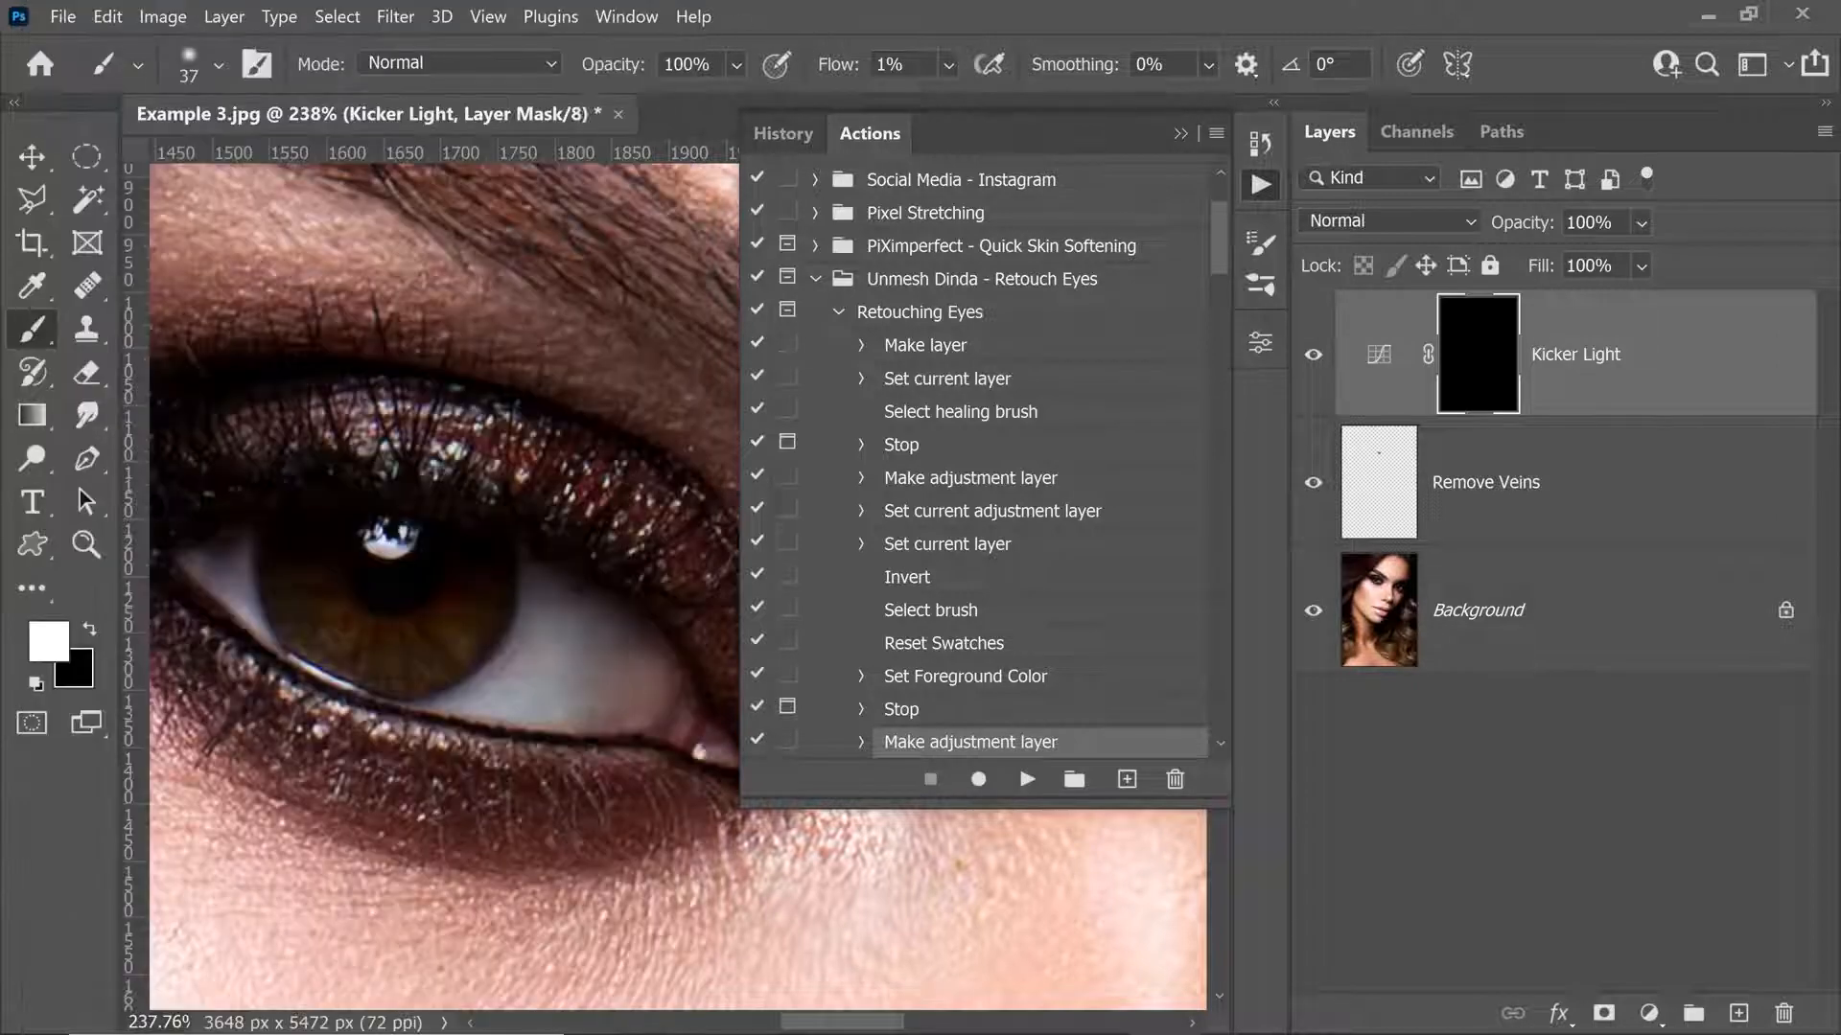
drag(353, 496, 506, 518)
drag(846, 74, 1110, 77)
Dab white on the Kicker Light mask over the lower part of both irises with a 259 px soft brush.
drag(406, 594, 539, 625)
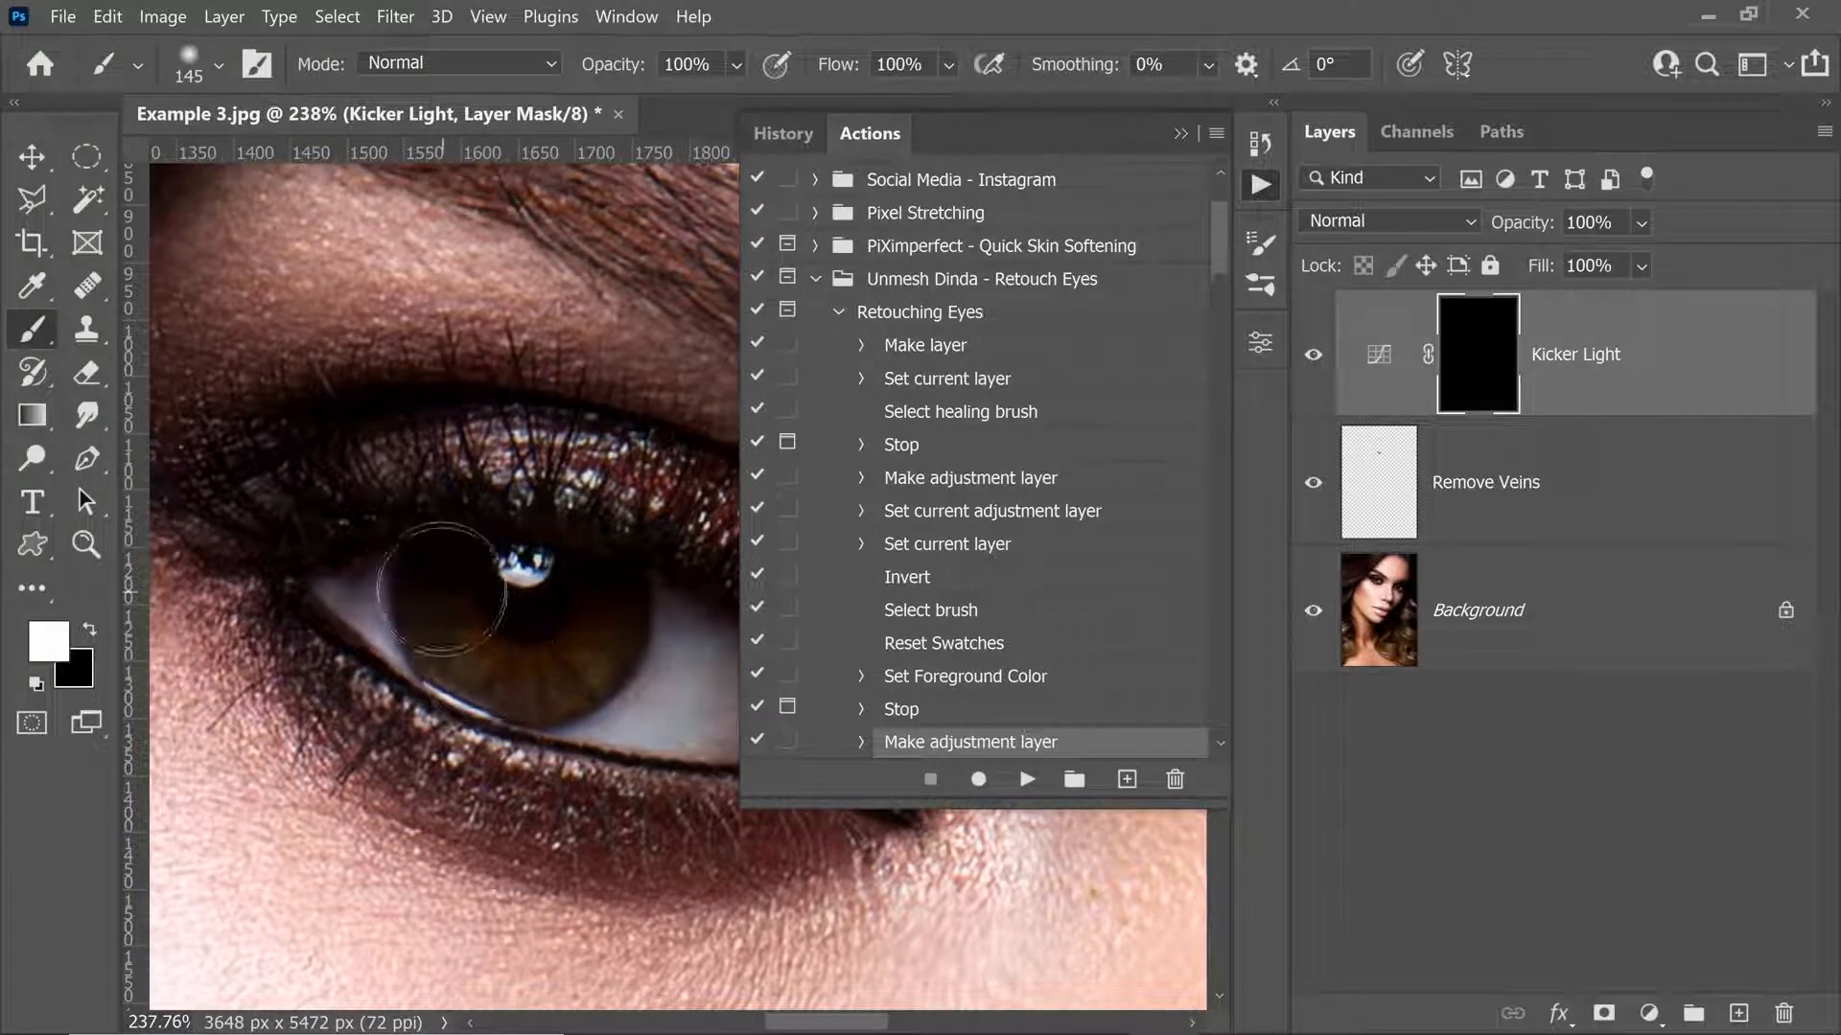
mouse_move(521, 600)
mouse_down()
mouse_move(669, 604)
mouse_move(621, 602)
mouse_up()
mouse_move(517, 594)
mouse_down()
mouse_move(550, 597)
mouse_move(467, 592)
mouse_move(576, 621)
mouse_move(499, 614)
mouse_up()
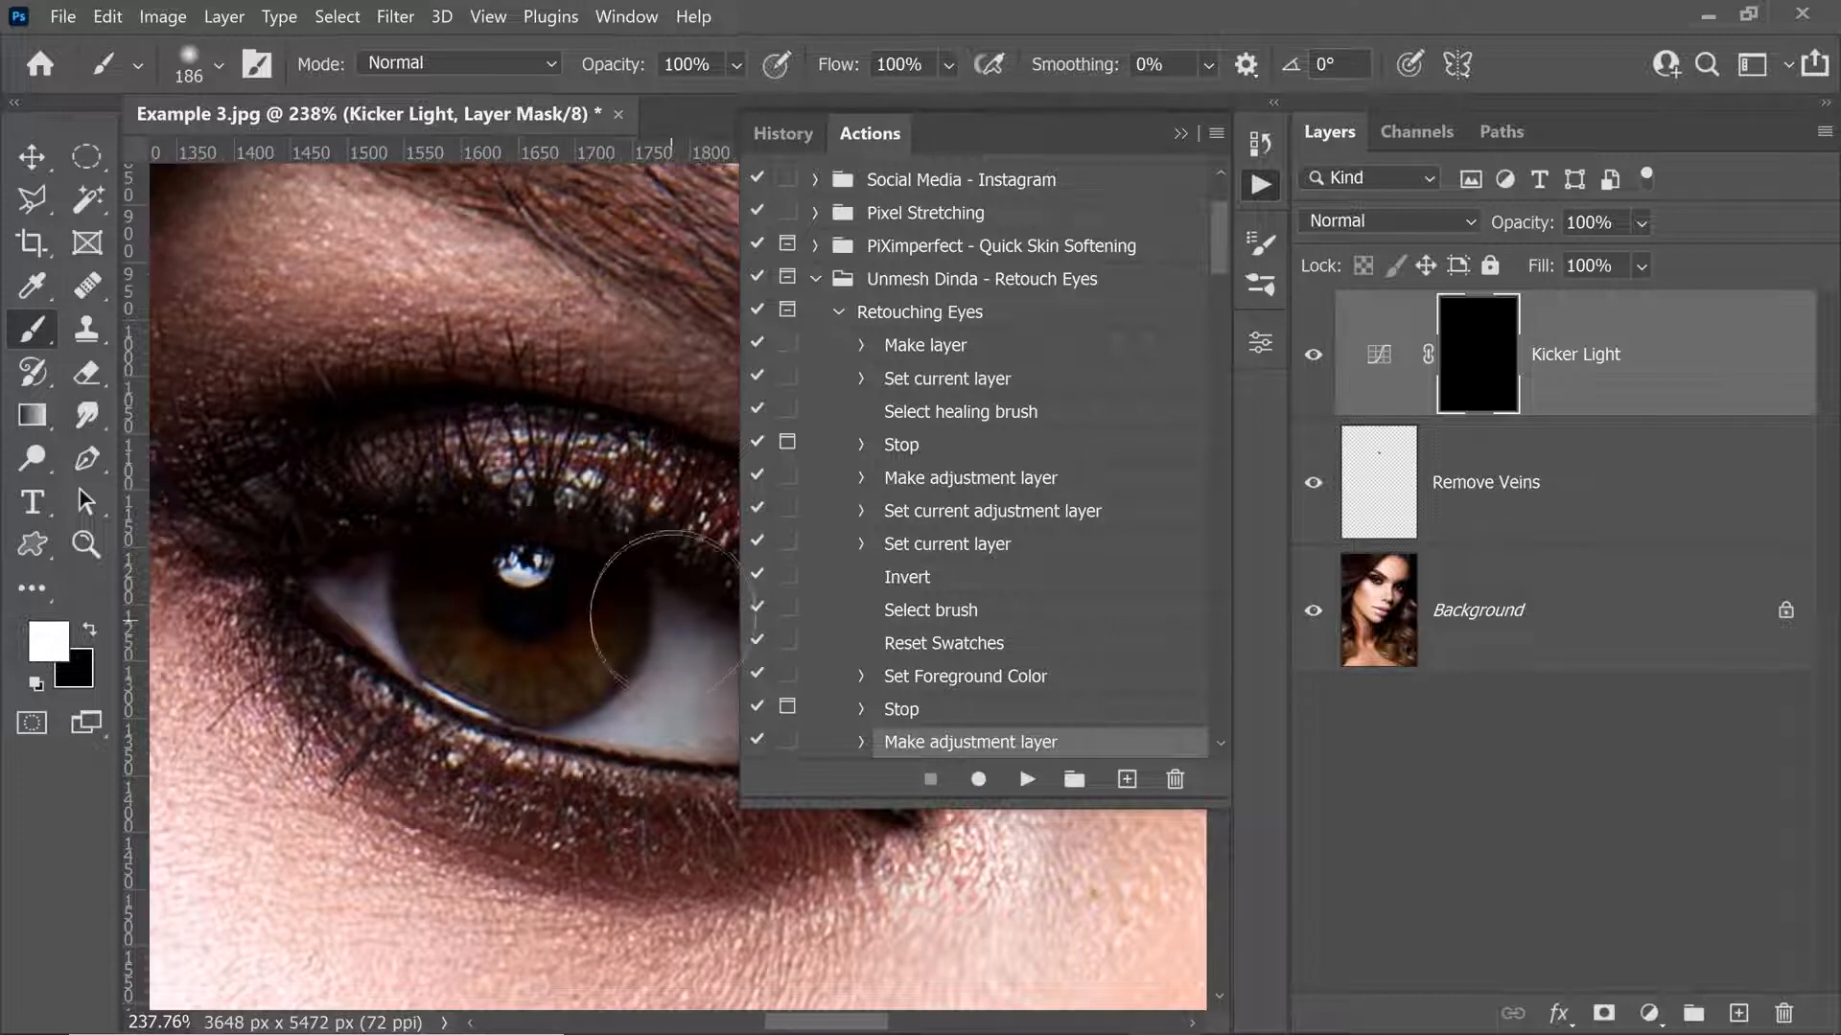
drag(438, 700, 481, 703)
drag(467, 653, 509, 656)
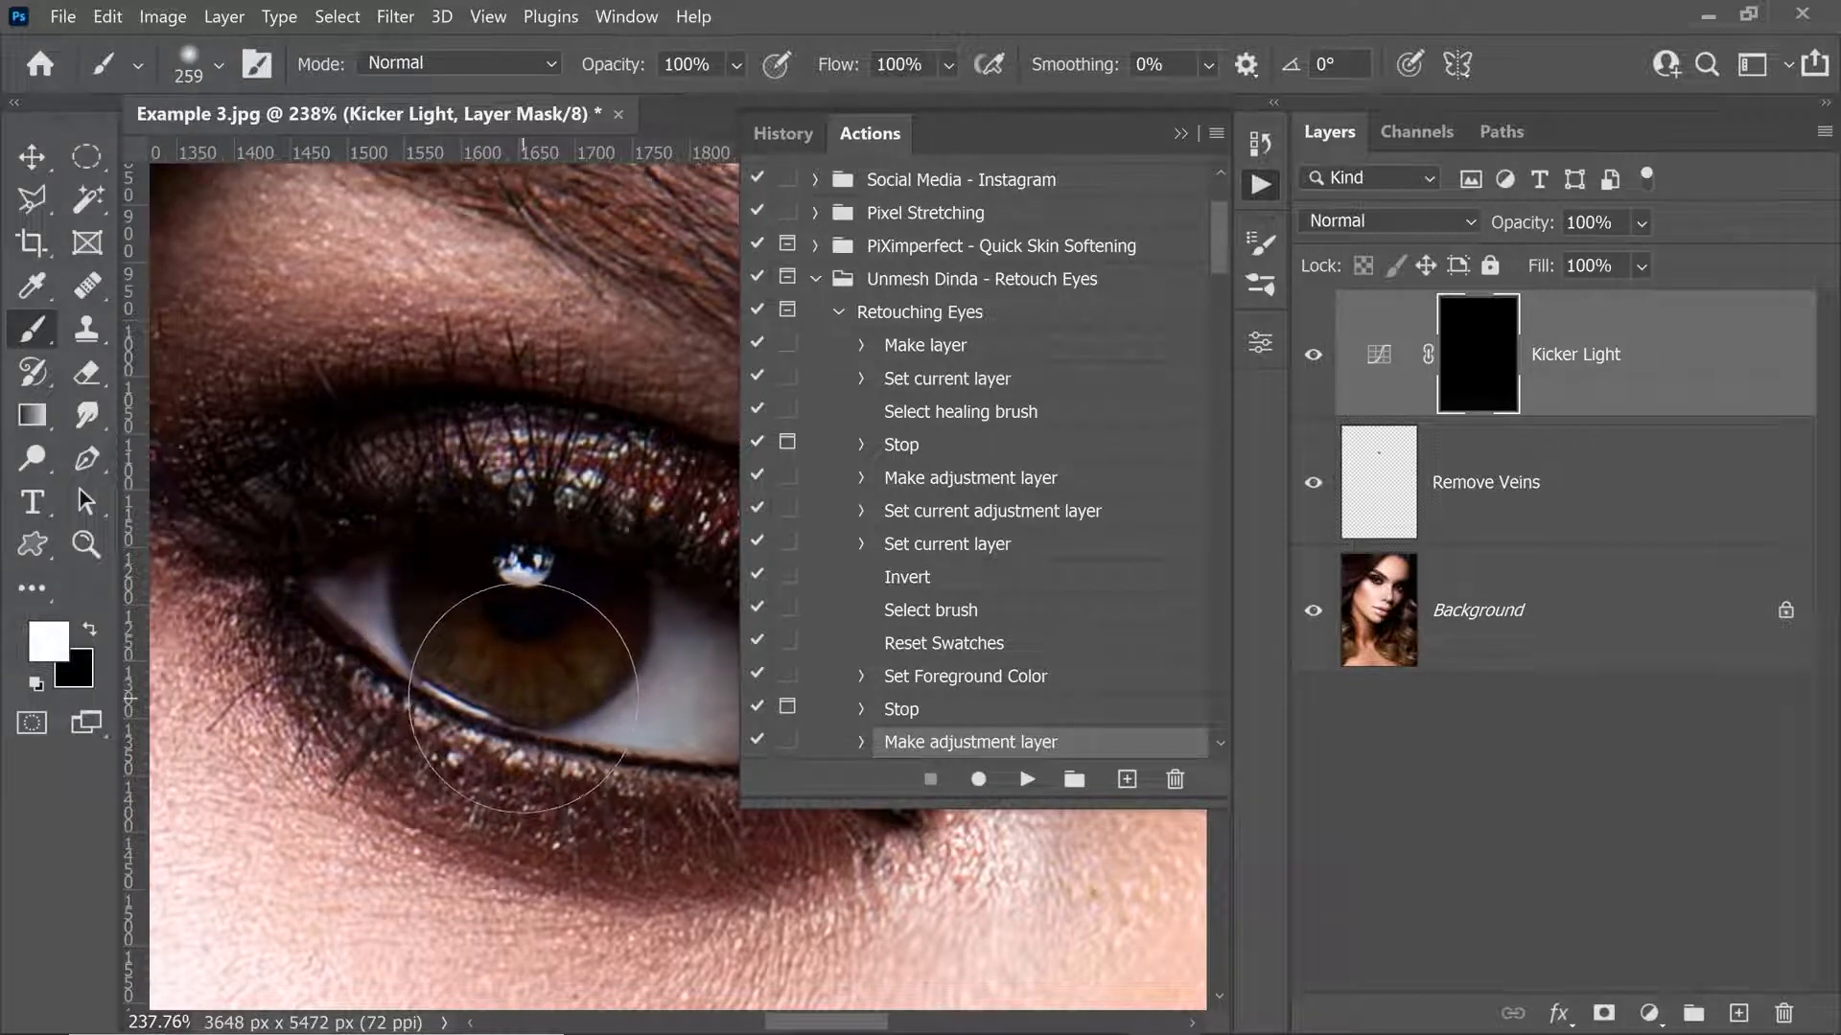
click(527, 707)
drag(692, 662, 177, 694)
drag(297, 566, 537, 182)
click(460, 712)
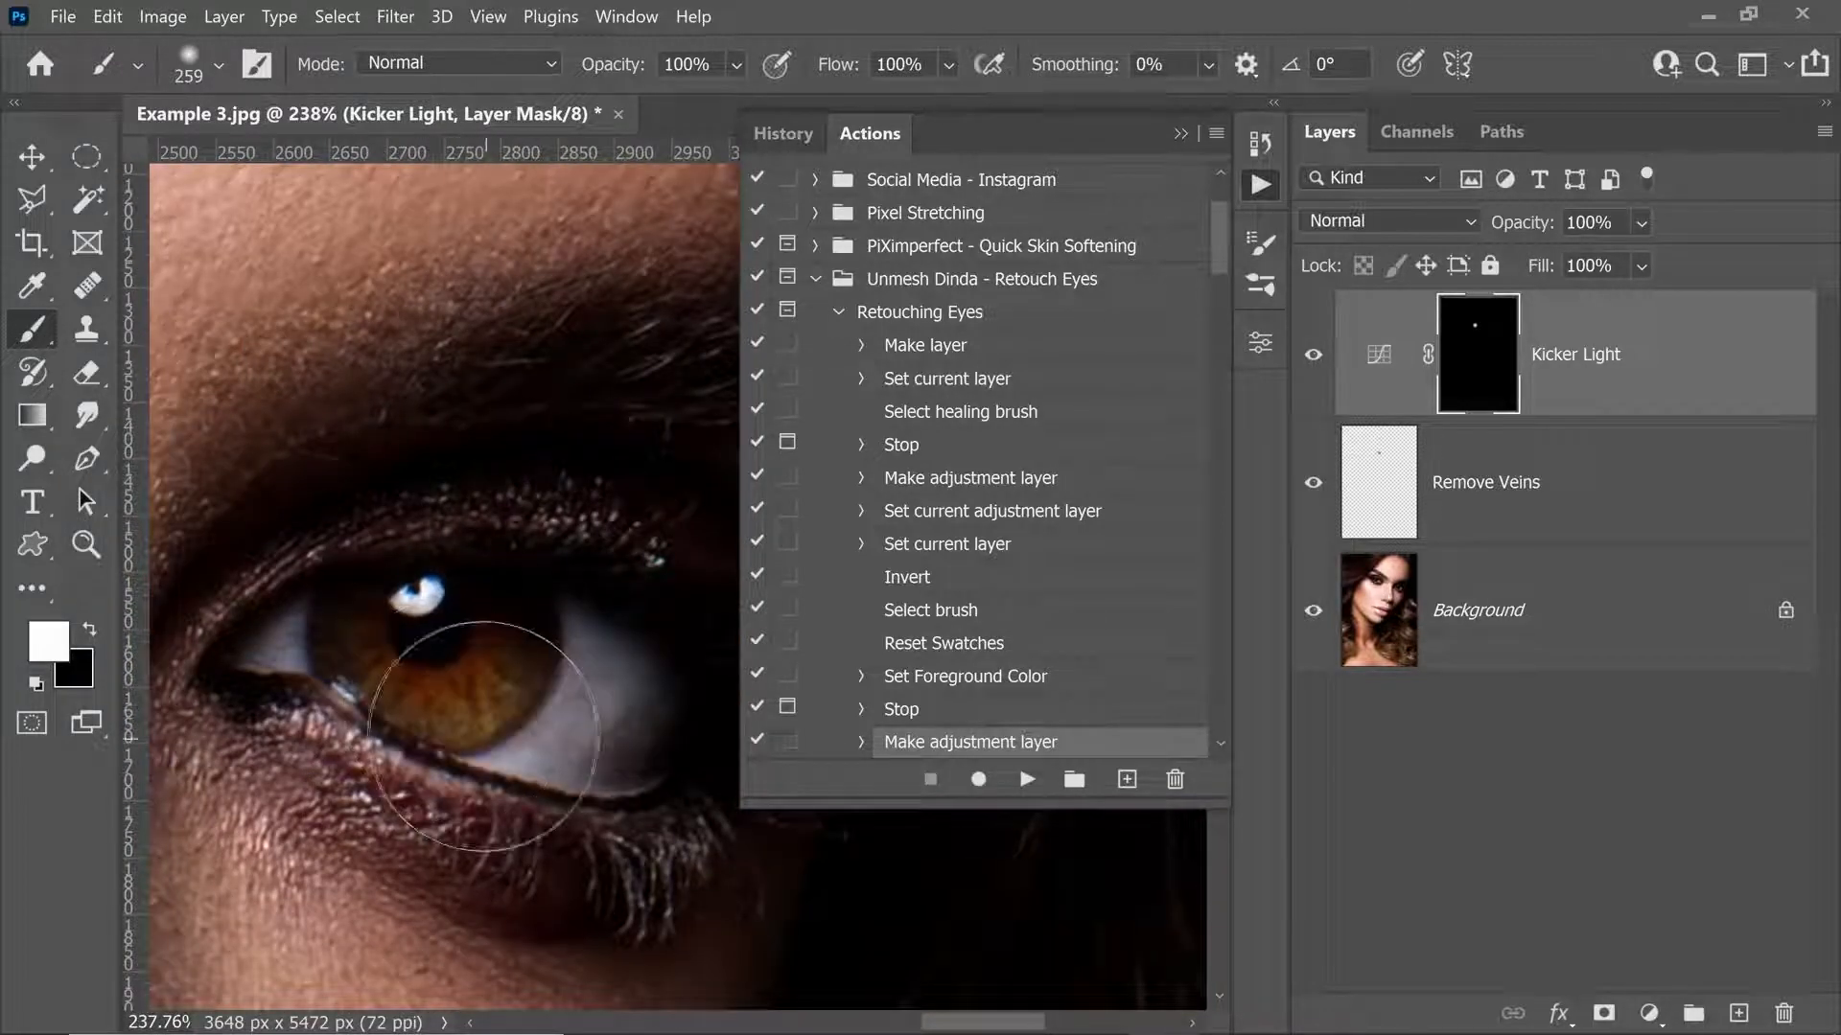
Erase the Kicker Light spill outside the first iris and in its pupil with black, using 33 and 83 px soft brushes and checking the mask.
drag(226, 671, 863, 726)
drag(230, 623, 844, 671)
drag(423, 628, 379, 774)
drag(487, 596, 354, 597)
key(x)
drag(598, 621, 571, 625)
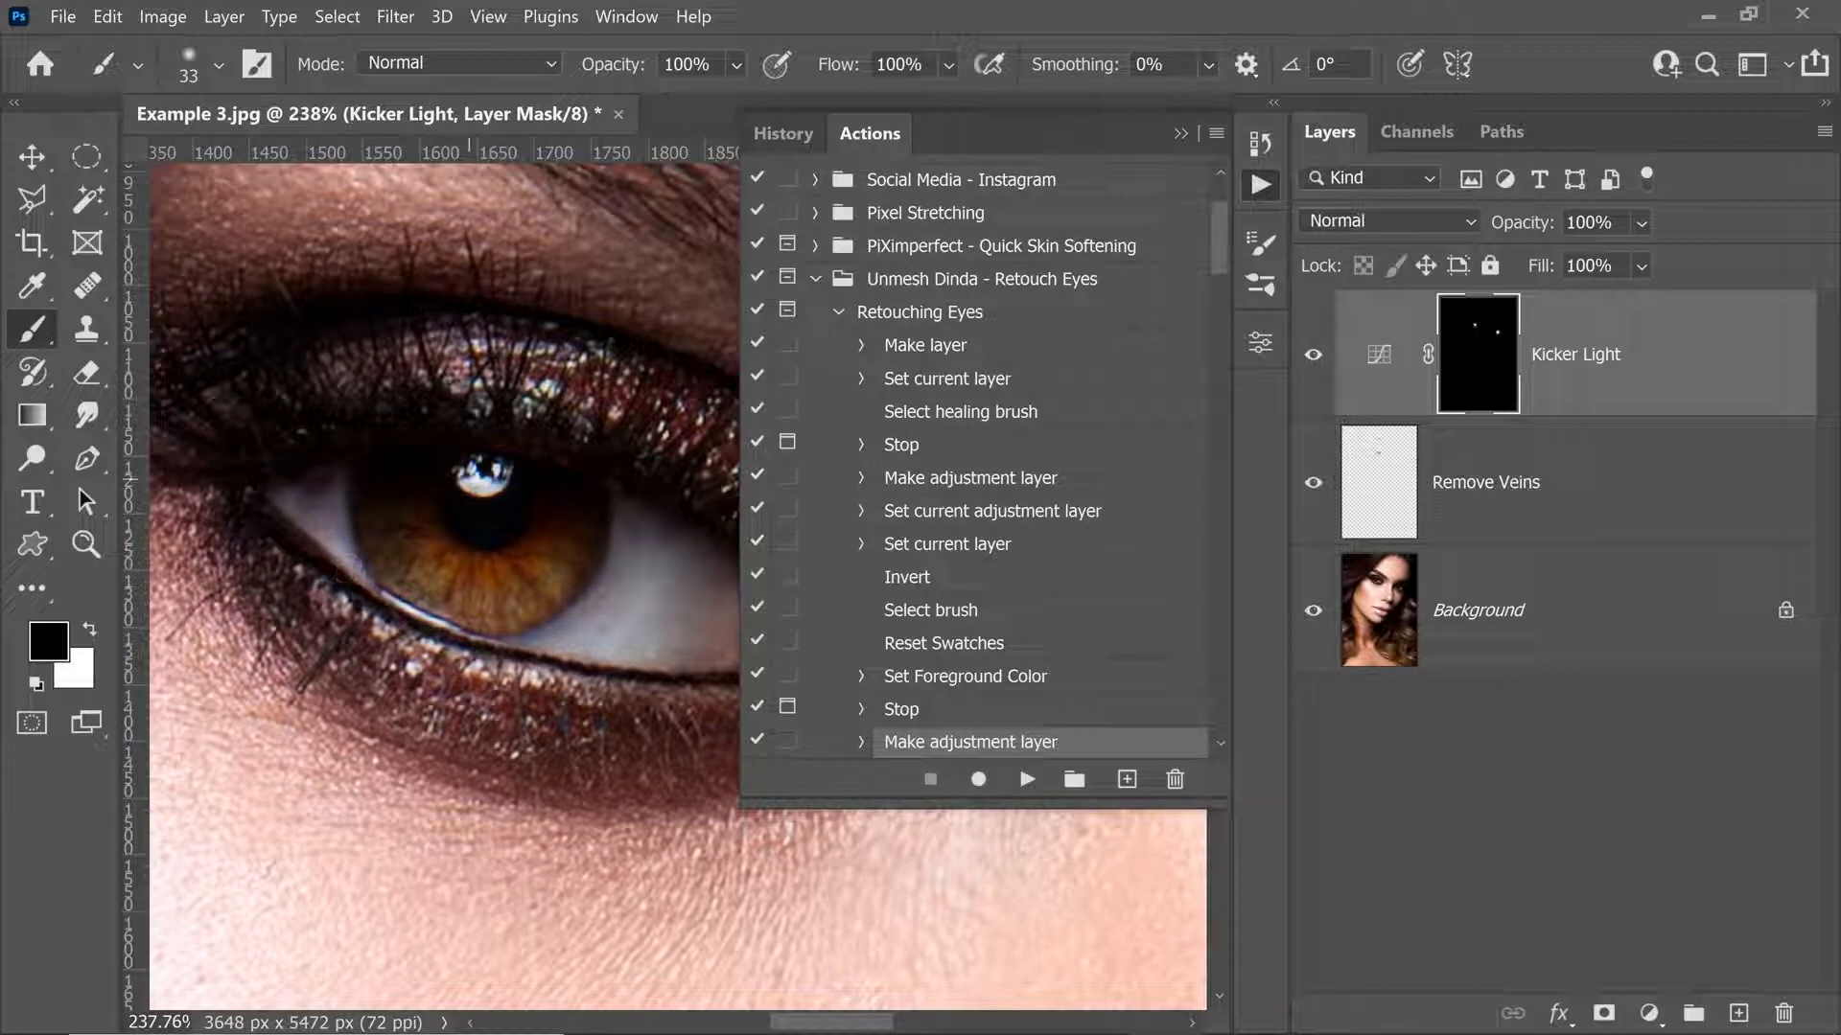
mouse_move(320, 553)
mouse_down()
mouse_move(399, 566)
mouse_move(286, 543)
mouse_move(330, 592)
mouse_move(334, 650)
mouse_move(570, 722)
mouse_move(534, 700)
mouse_up()
alt+click(1477, 365)
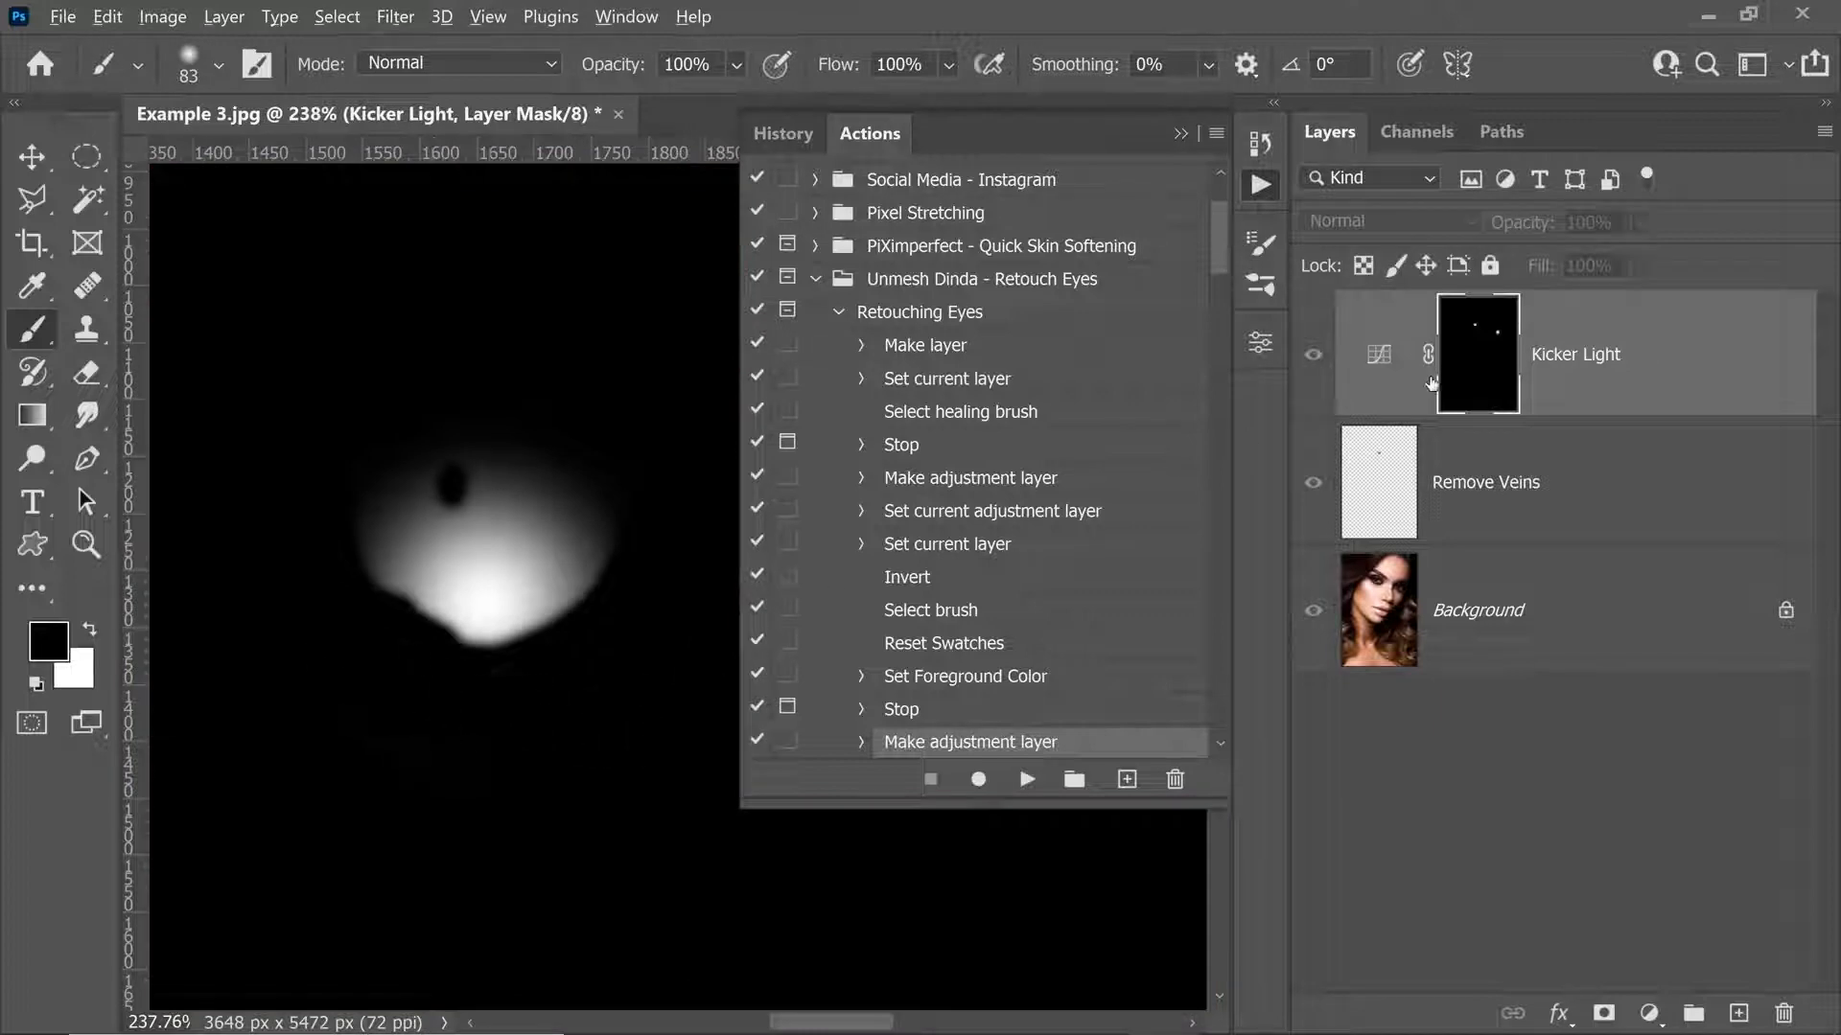
alt+click(1461, 370)
drag(394, 653, 351, 660)
Erase the Kicker Light spill around the second iris with a 55 px black brush while viewing the layer mask alone.
drag(609, 592, 428, 310)
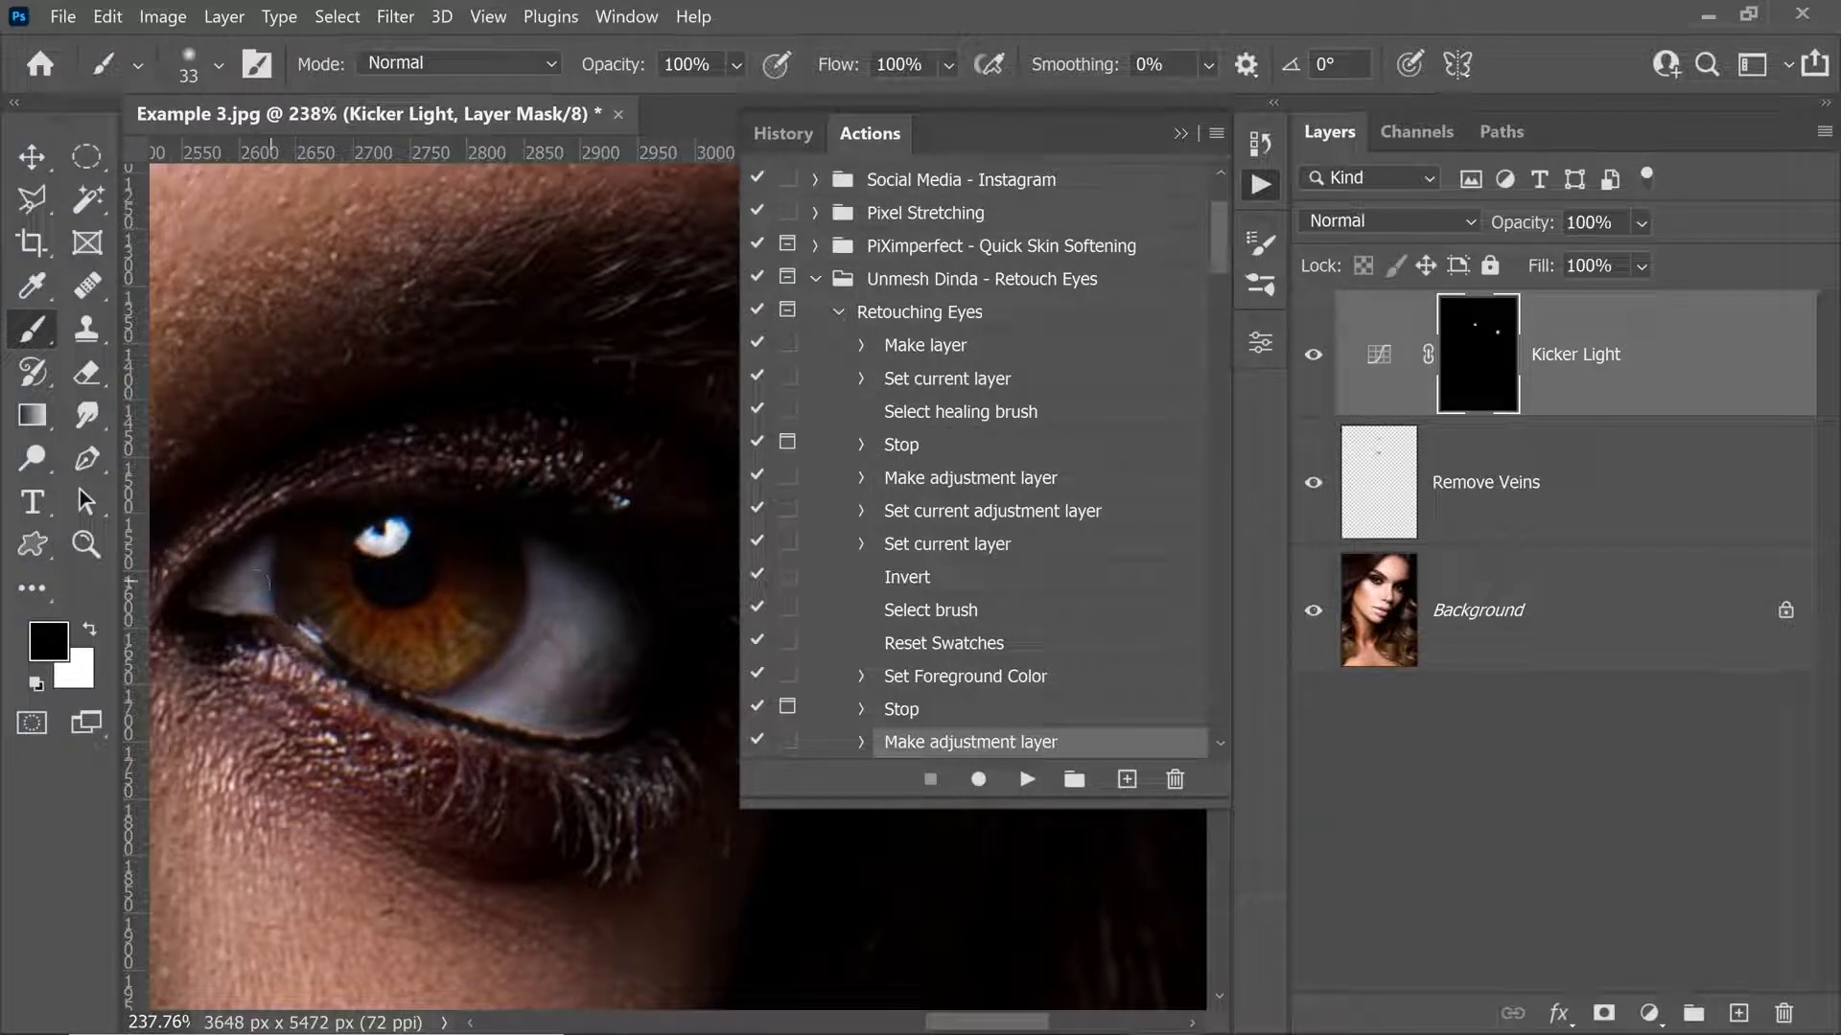
alt+click(1434, 373)
drag(292, 658, 353, 694)
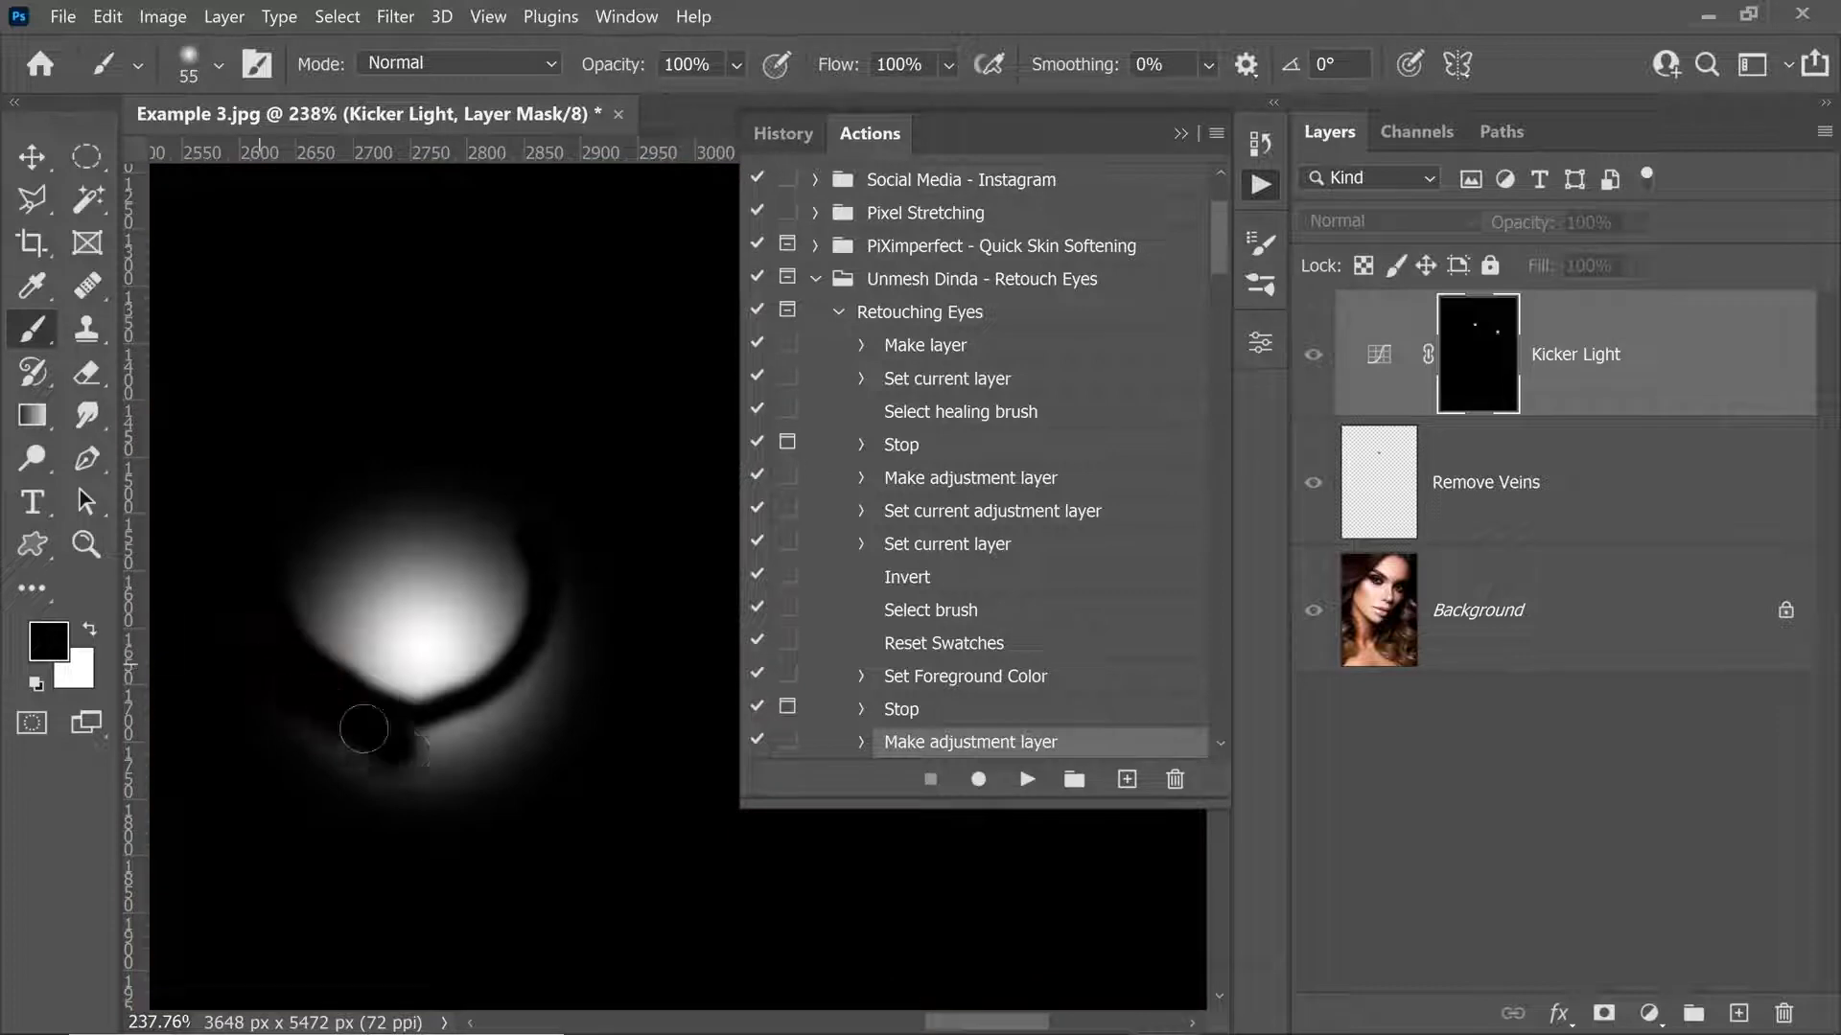
mouse_move(375, 760)
mouse_down()
mouse_move(552, 664)
mouse_move(533, 479)
mouse_up()
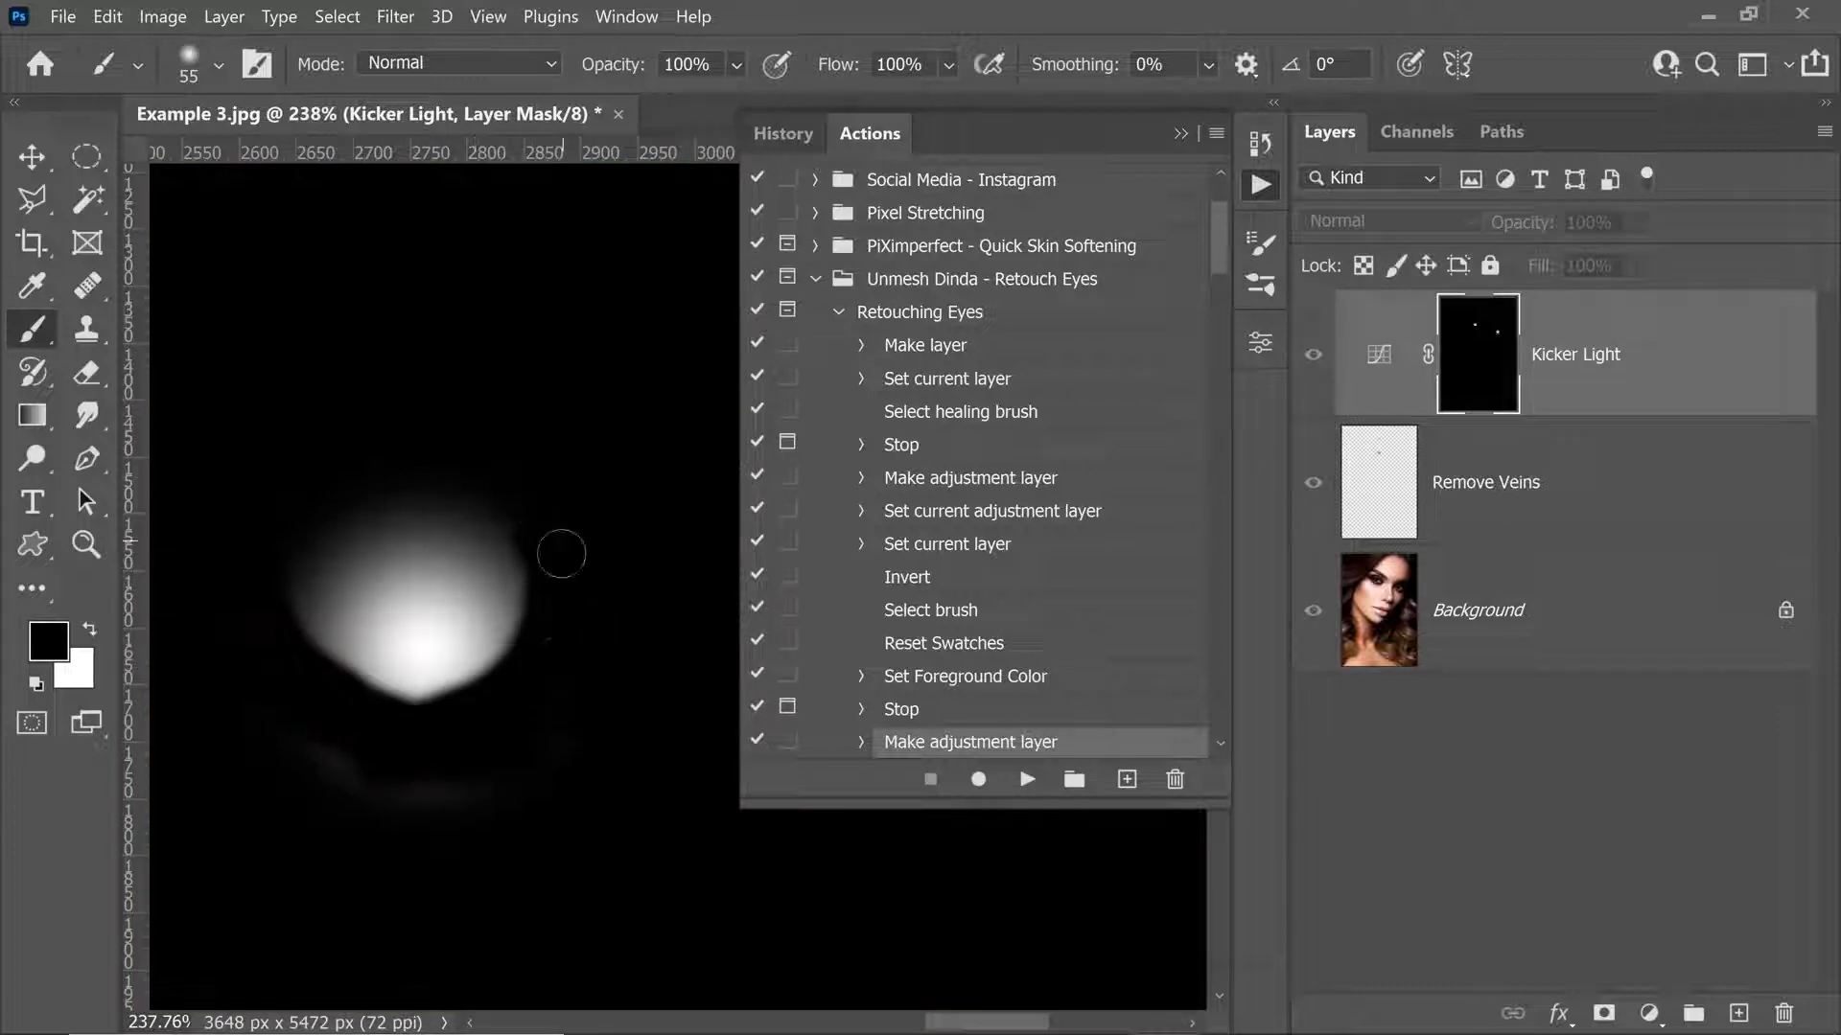
drag(322, 770, 558, 818)
alt+click(1441, 378)
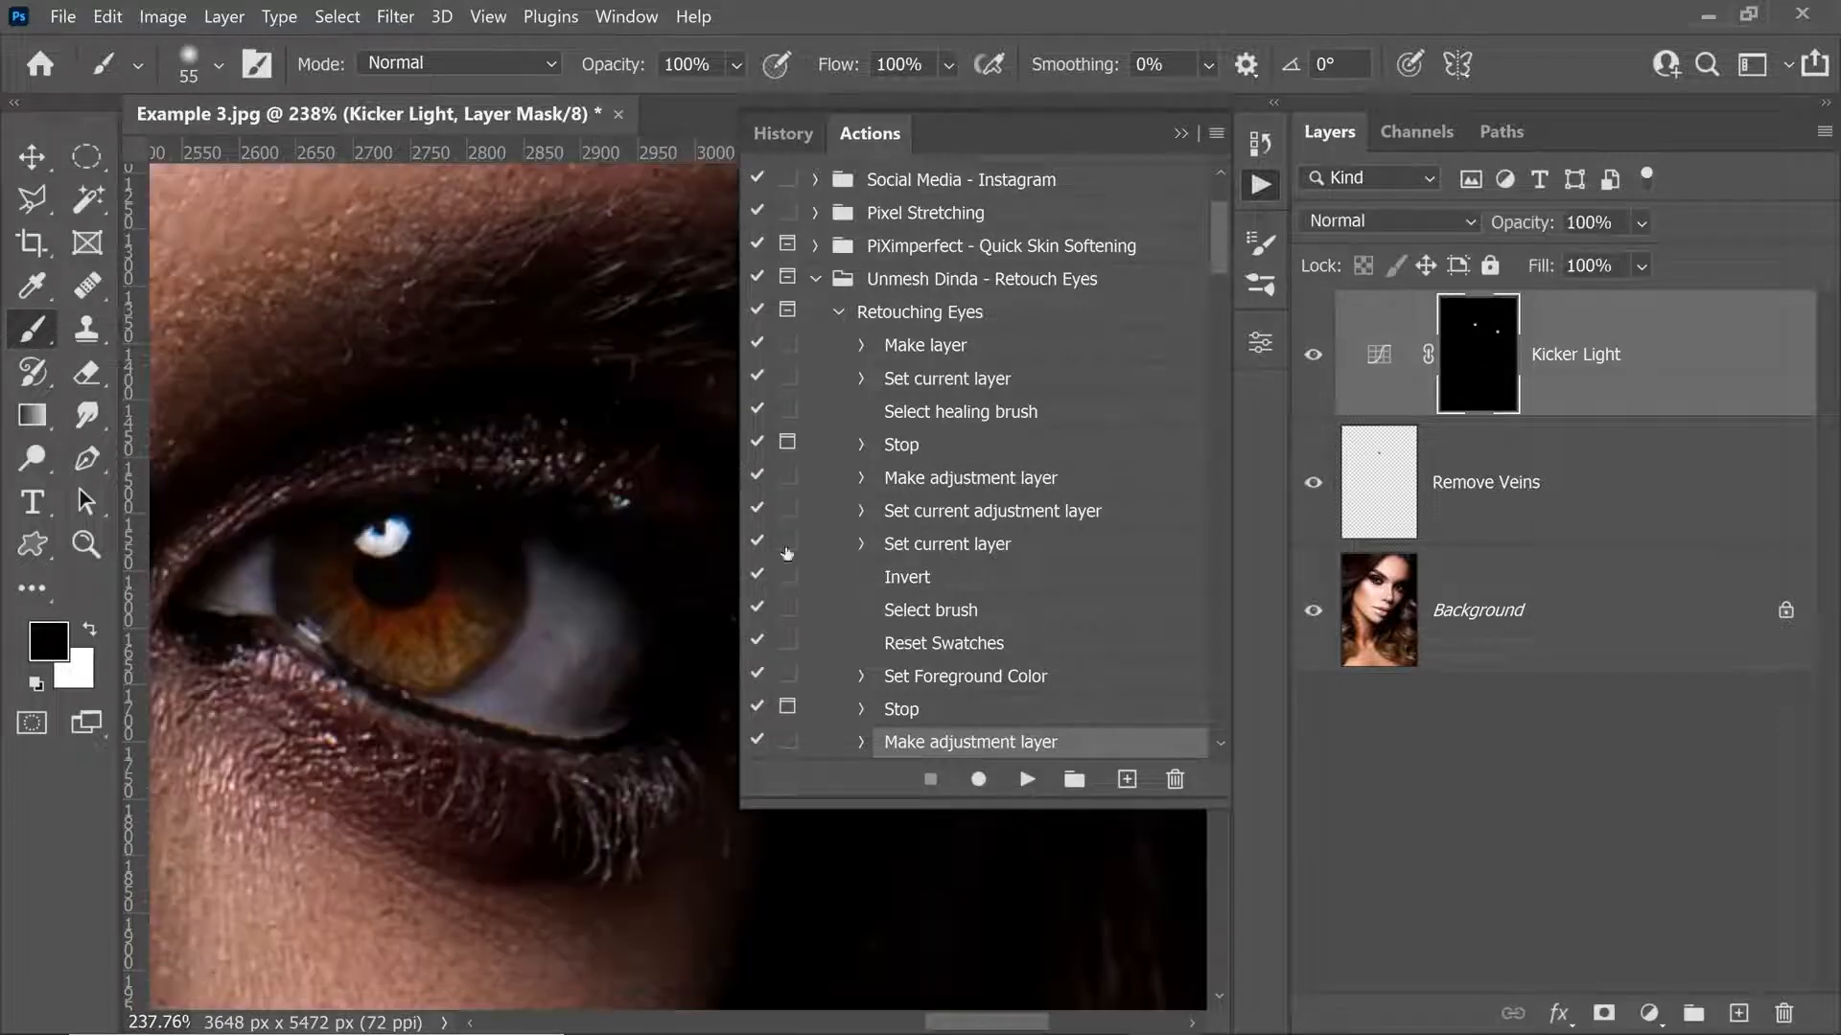
Resume the action up to its Dab Highlight message and dab white on the Eye Highlight mask over both eyes with a 121 px soft brush.
drag(407, 555, 698, 721)
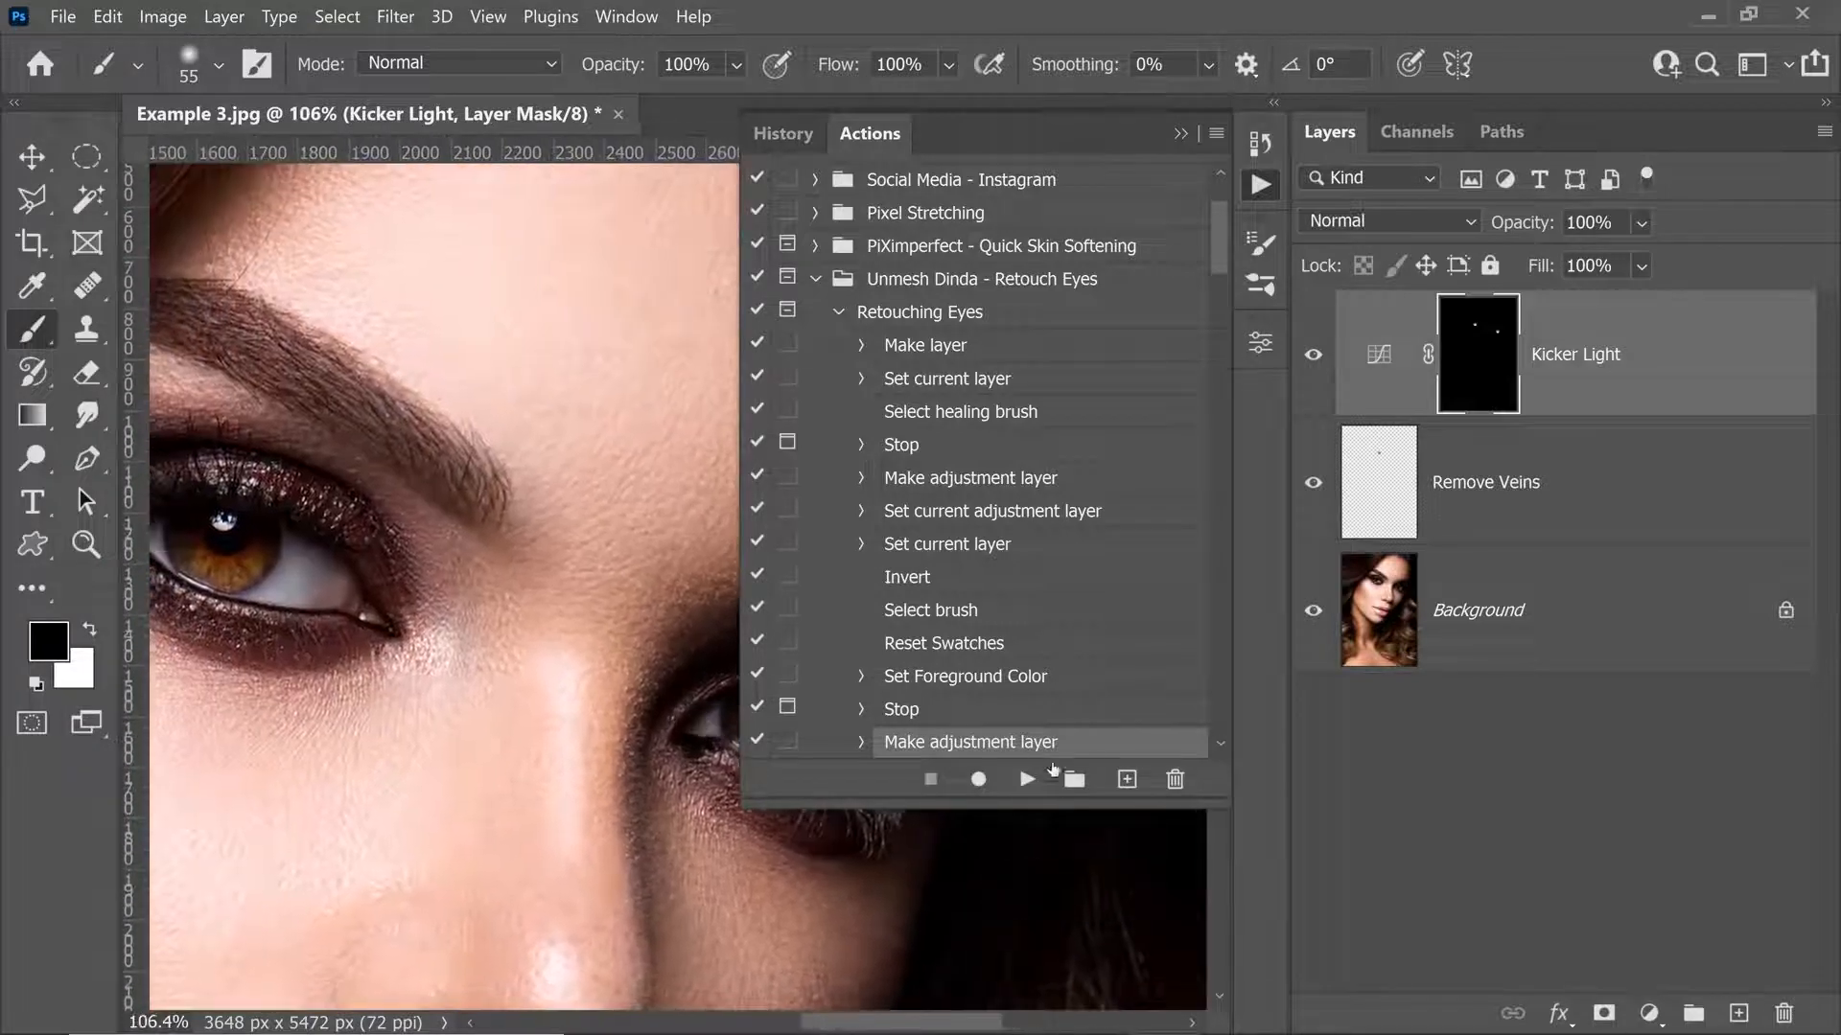
click(1028, 781)
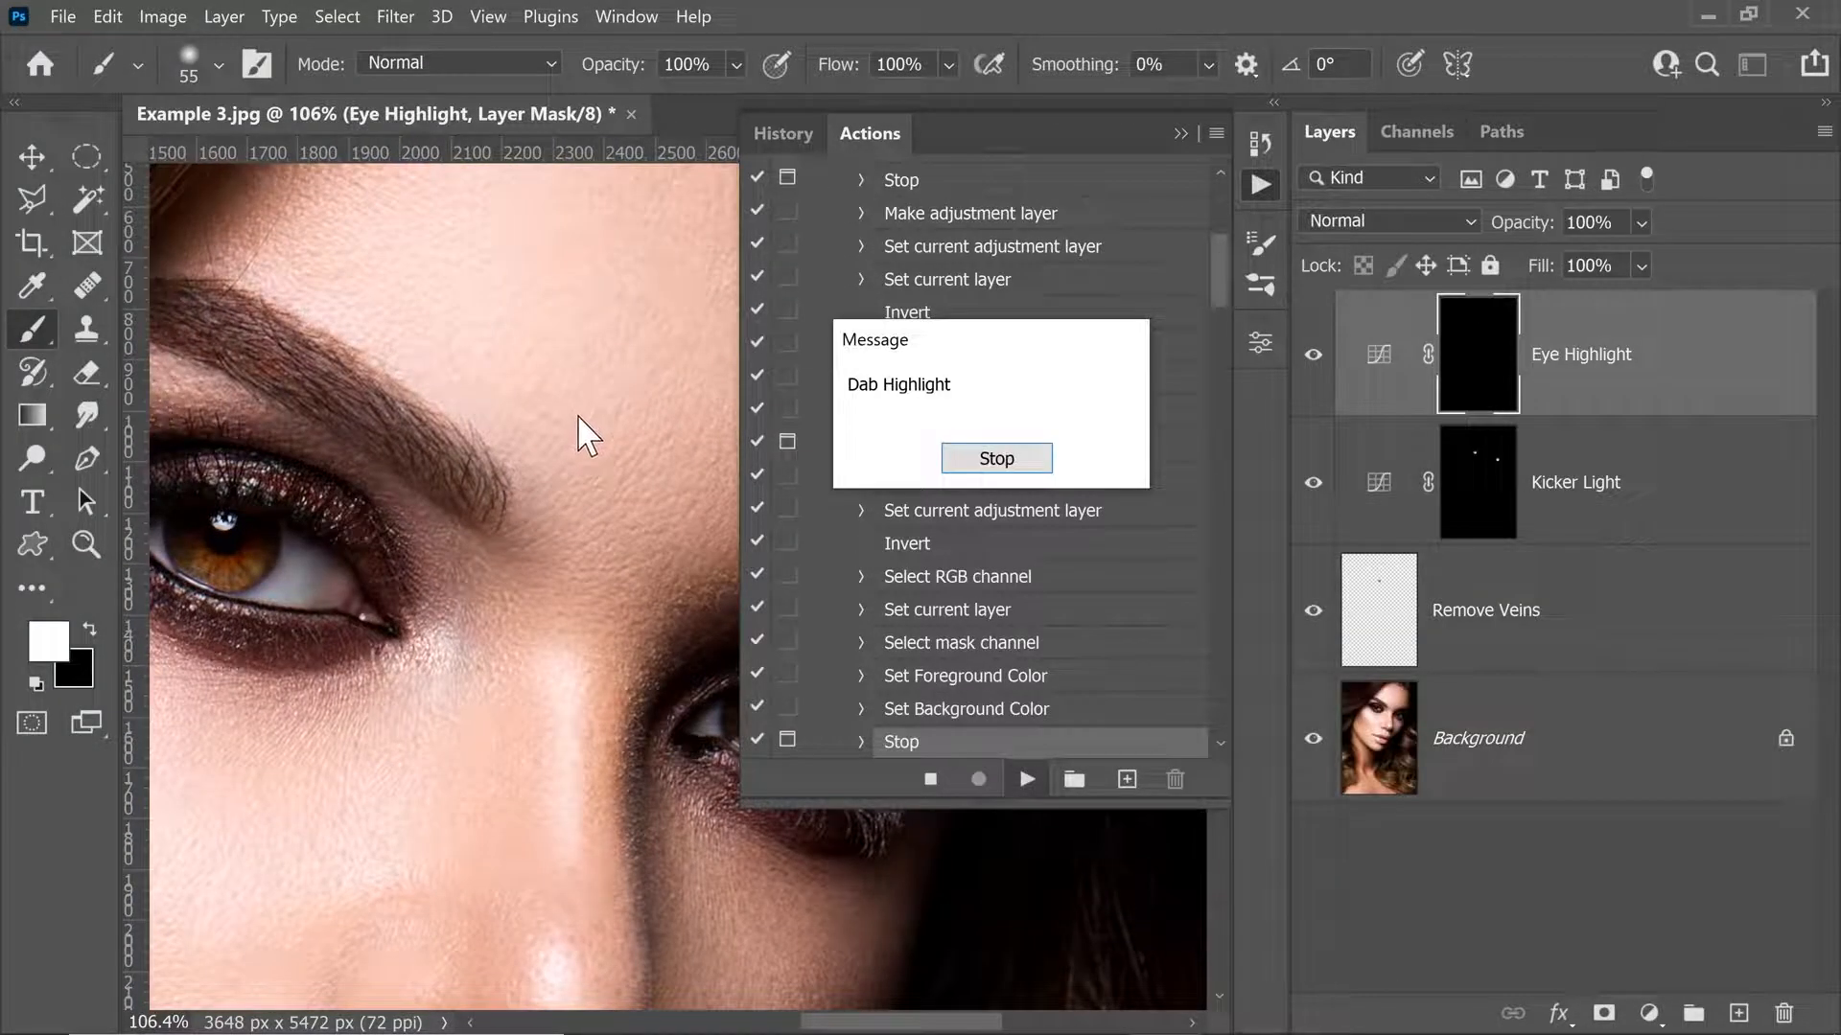
click(997, 458)
drag(239, 499, 522, 491)
drag(410, 543, 487, 544)
click(427, 537)
drag(621, 524, 247, 462)
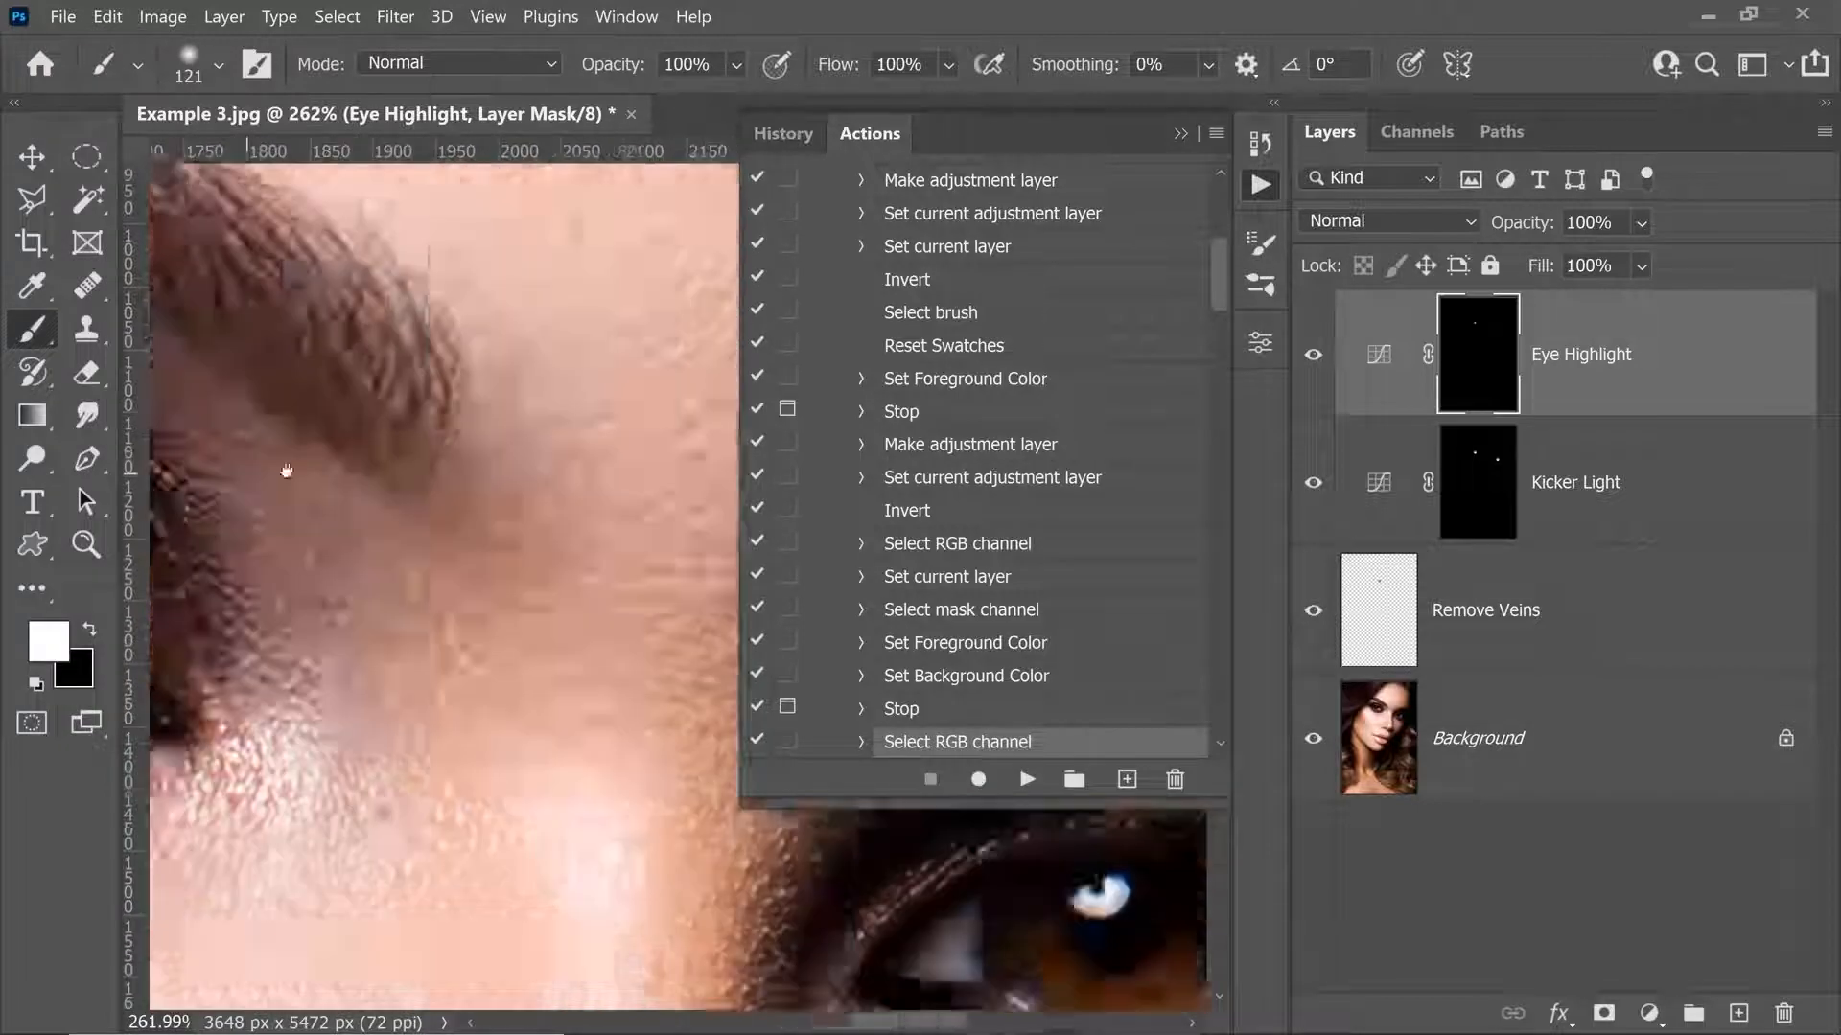
click(592, 701)
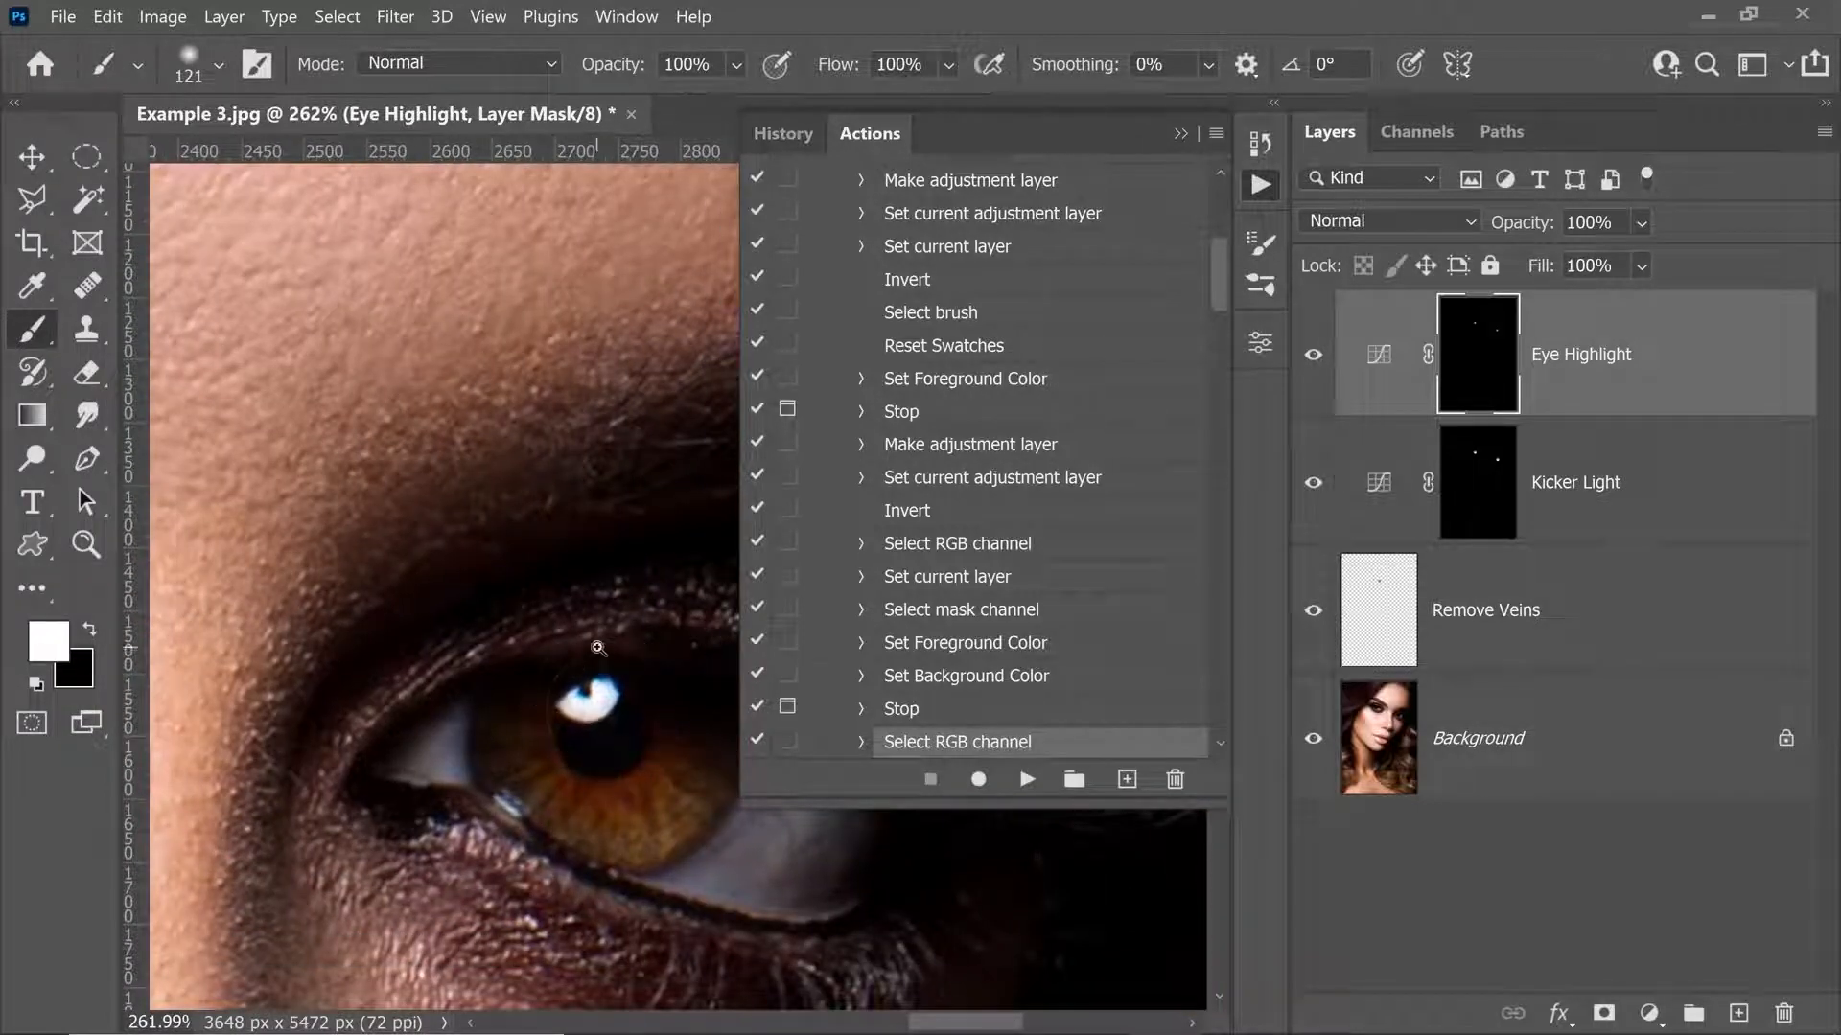
Resume the action up to its Dab Kick High message and dab the Curves 1 mask on the first iris with a 112 px soft brush.
drag(599, 650, 516, 646)
drag(260, 583, 547, 662)
drag(336, 618, 358, 618)
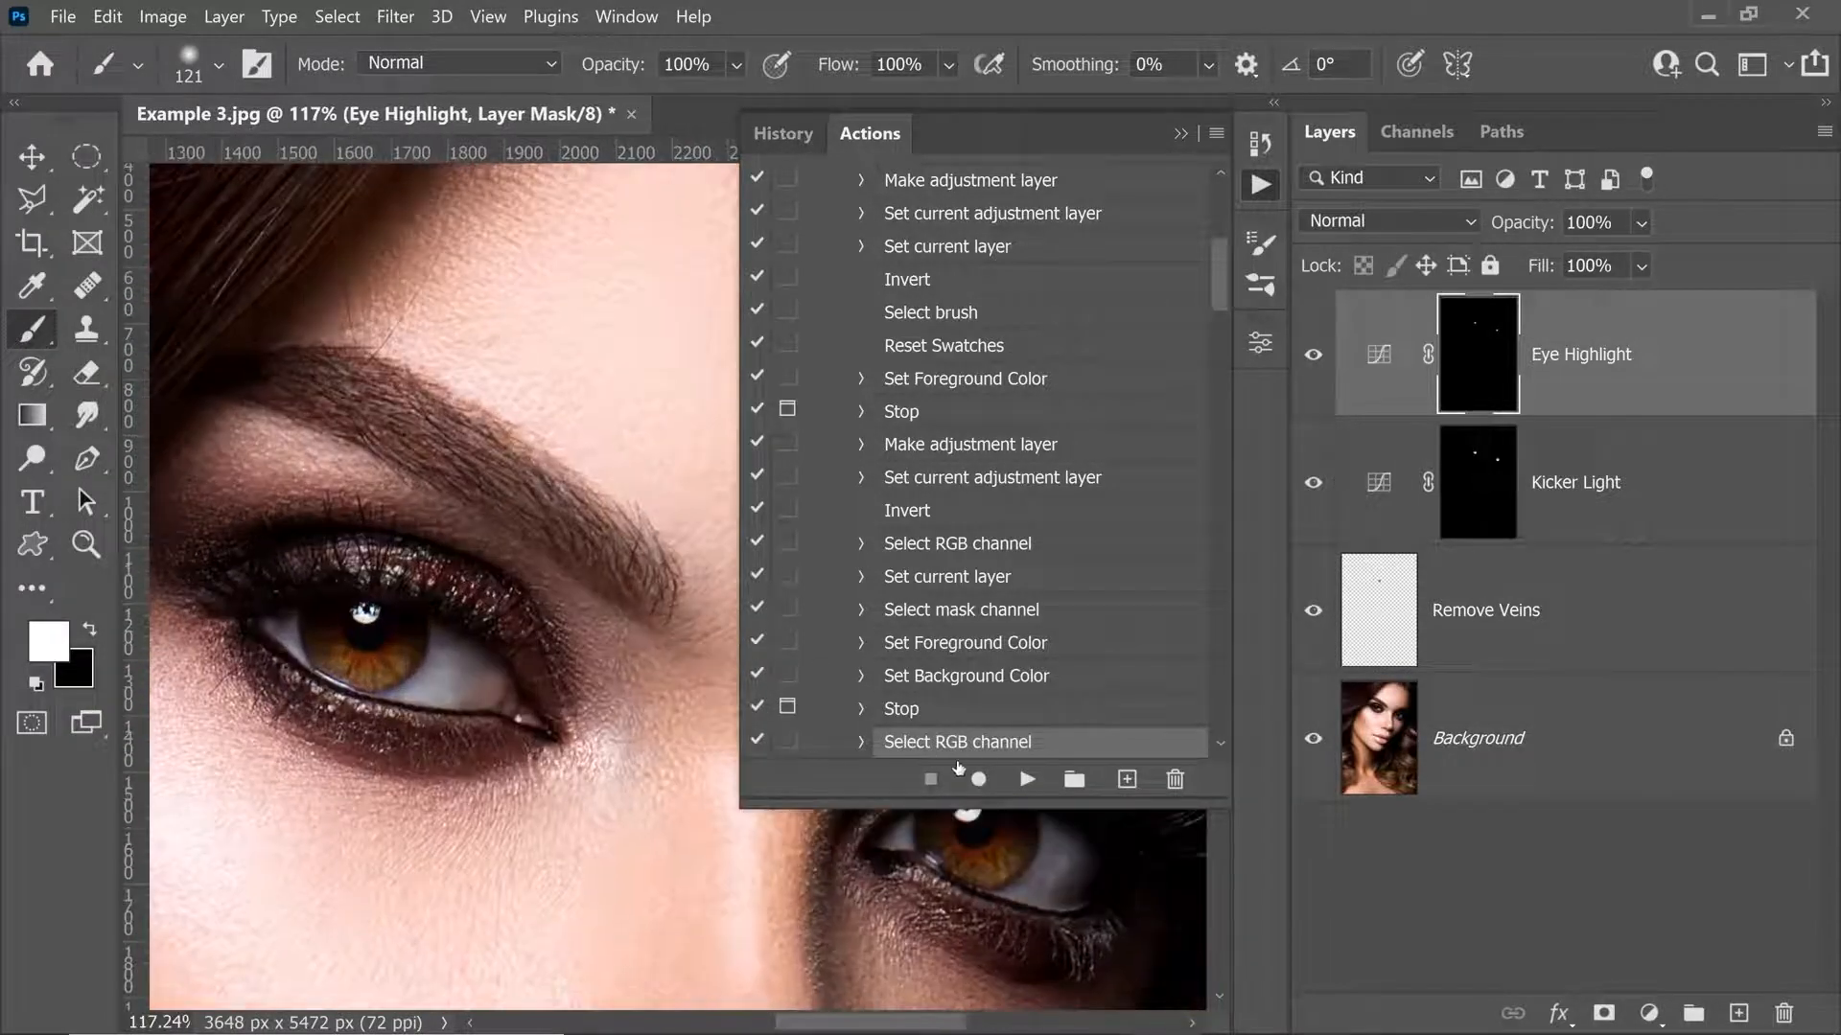
click(1026, 779)
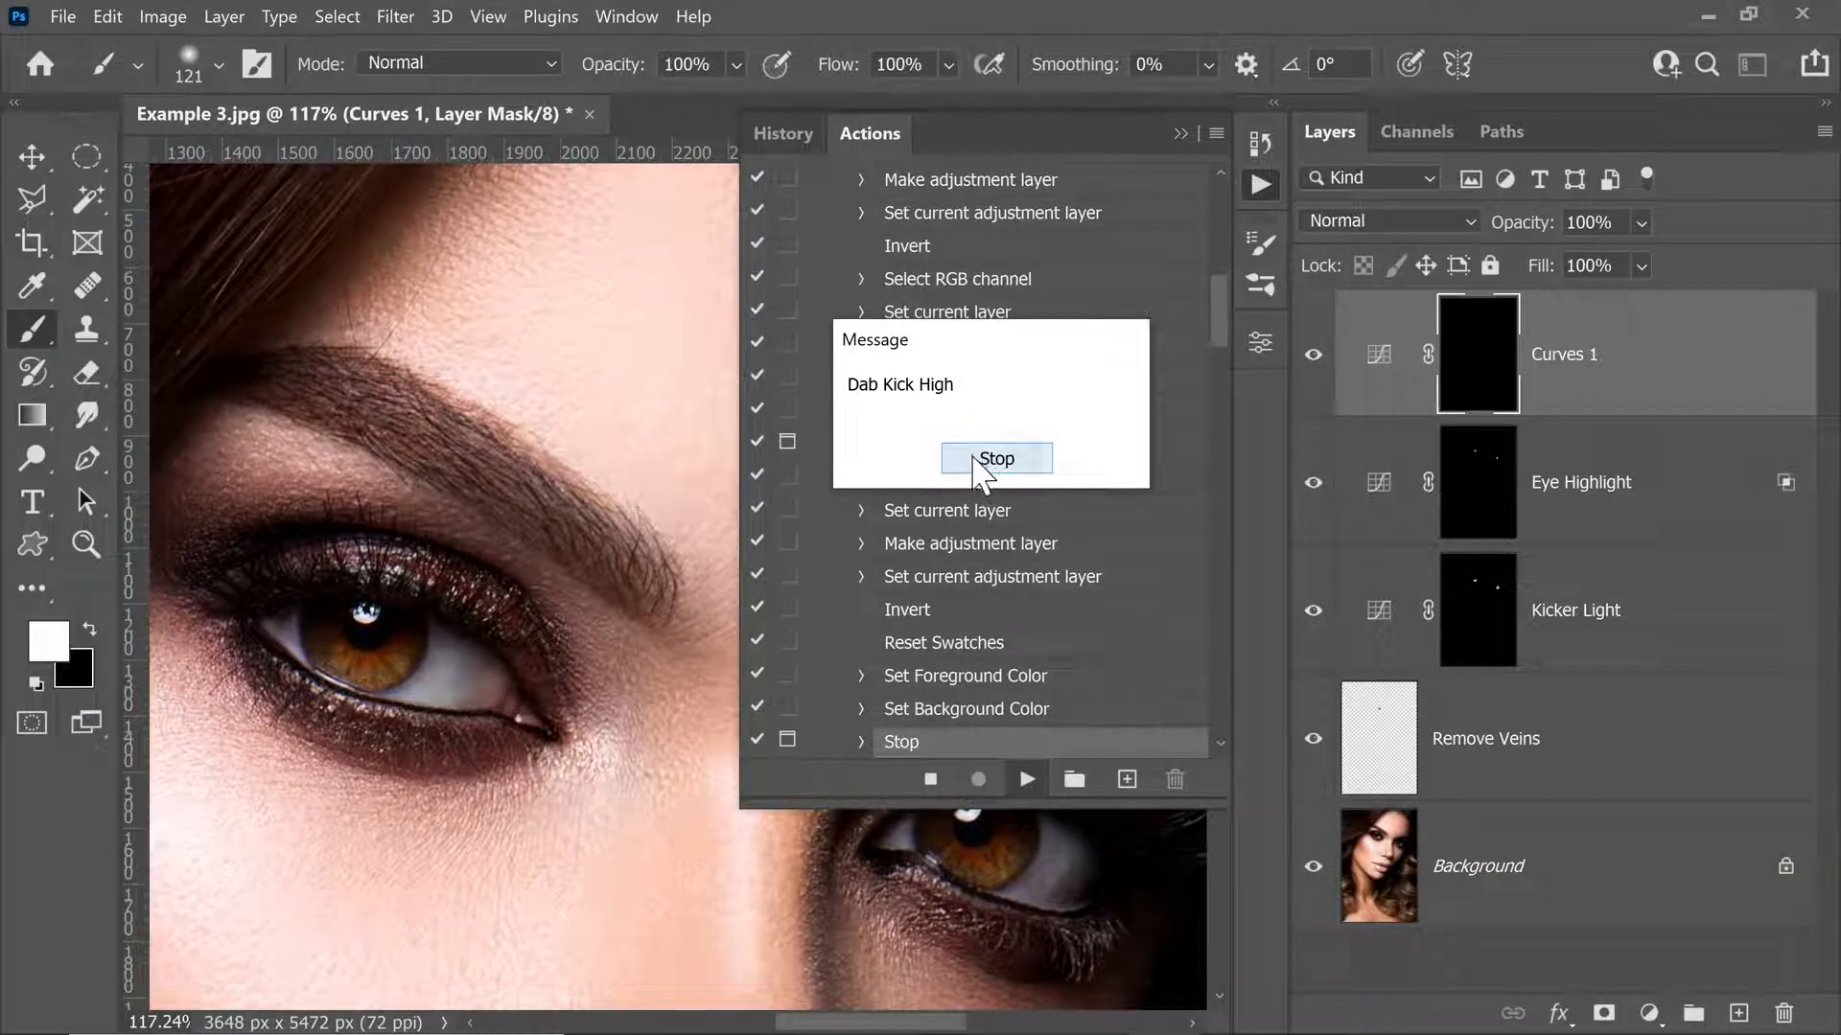
click(983, 460)
mouse_move(351, 672)
mouse_down()
mouse_move(440, 672)
mouse_move(335, 633)
mouse_move(395, 629)
mouse_up()
right_click(394, 629)
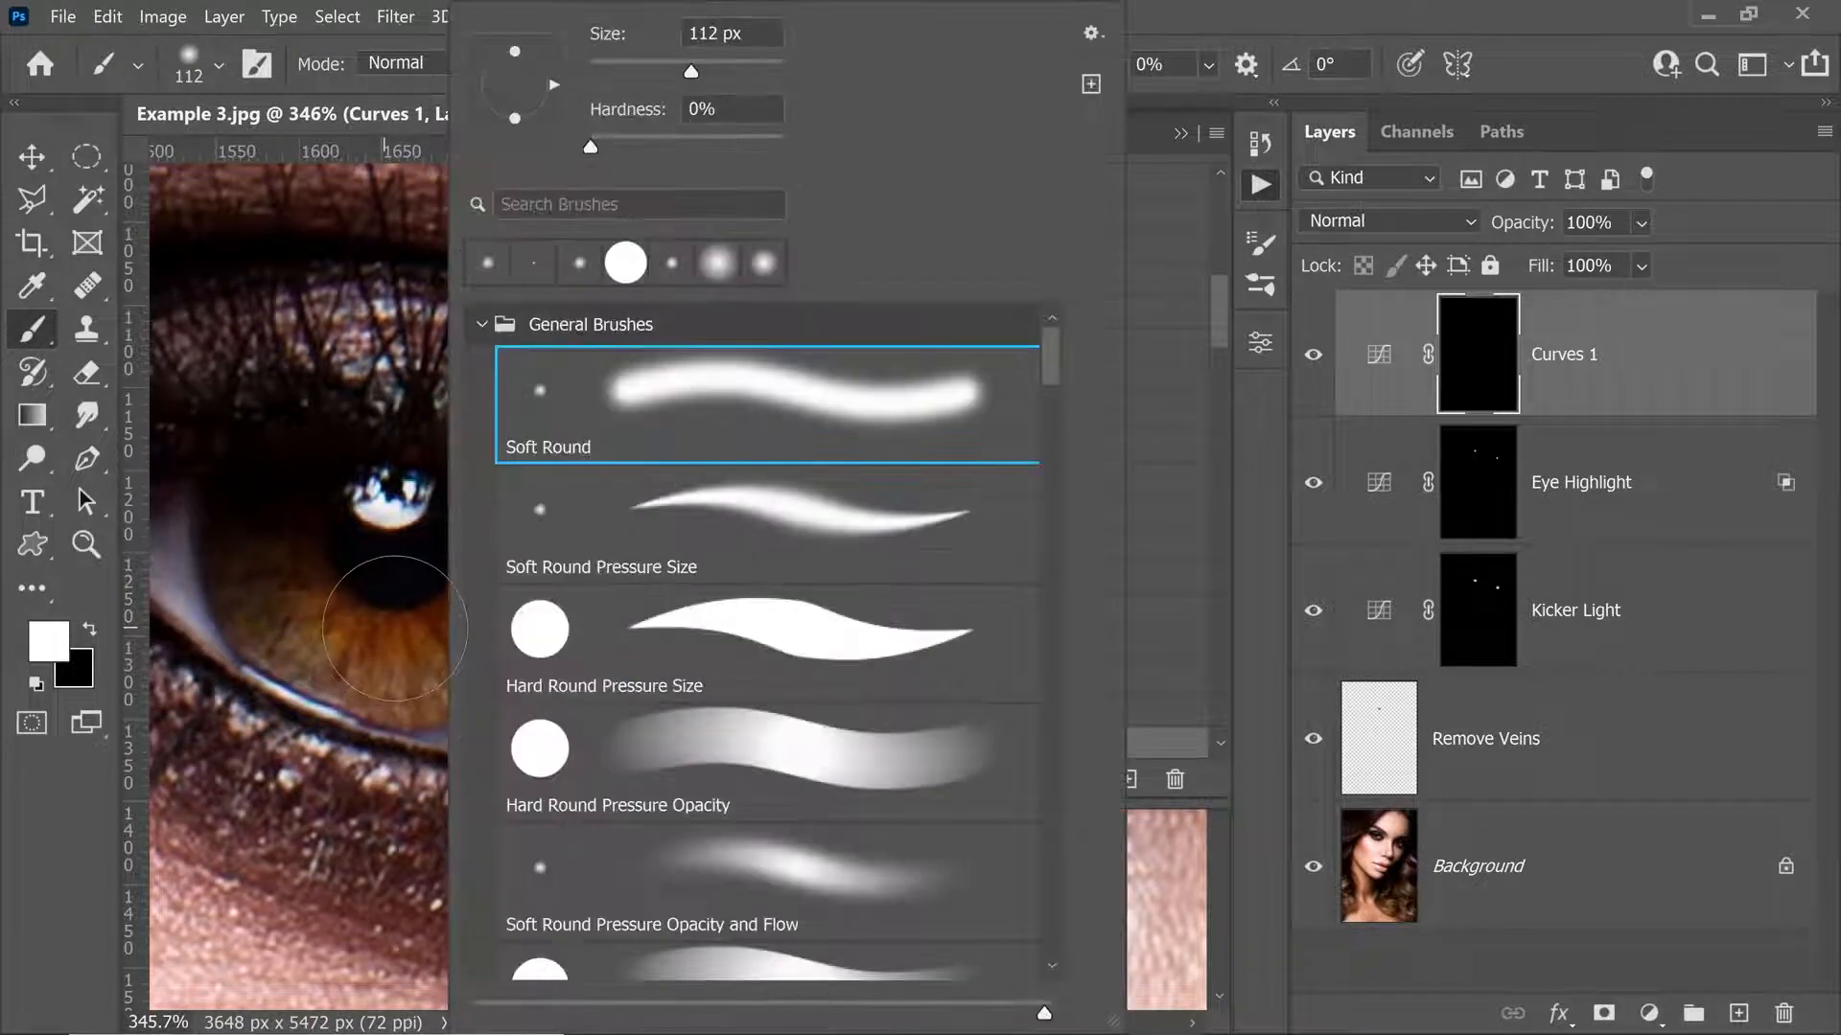
key(Escape)
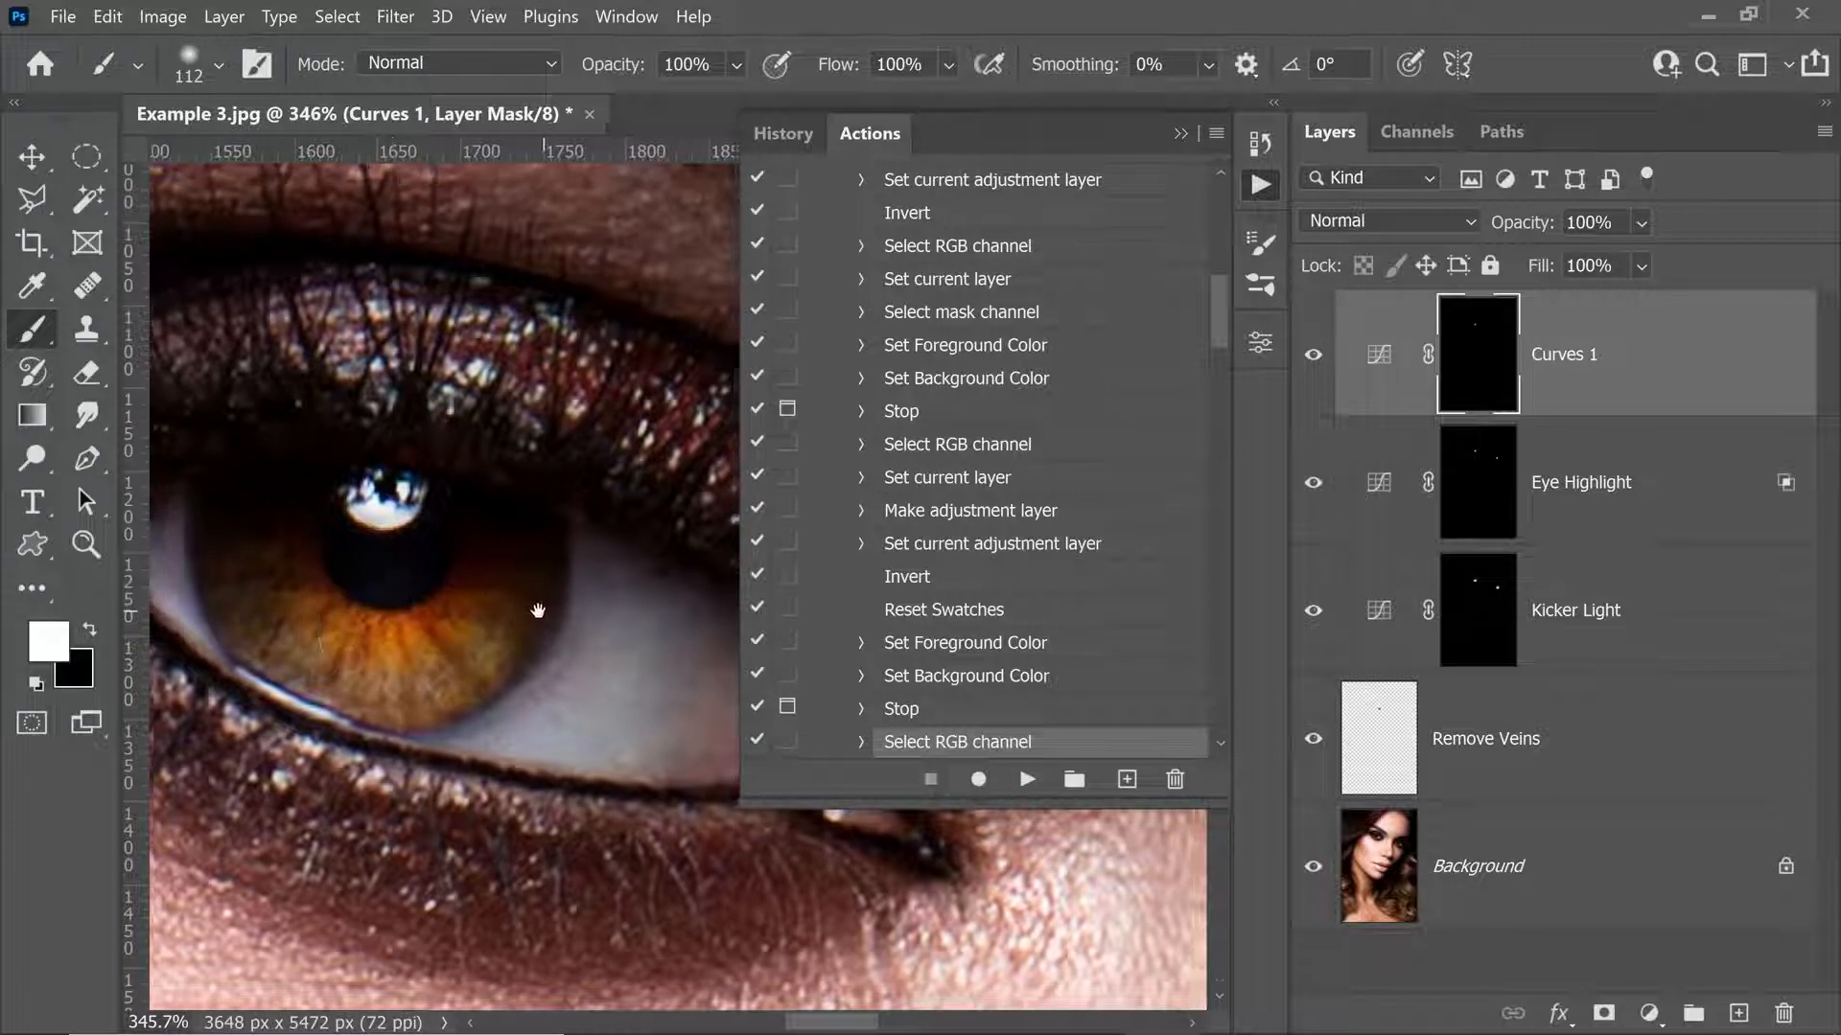
Finish dabbing white on the Curves 1 mask over the lower part of both irises with a soft brush of about 109 px.
drag(540, 610, 422, 595)
mouse_move(273, 602)
mouse_down()
mouse_move(259, 598)
mouse_move(289, 604)
mouse_up()
click(276, 608)
drag(441, 571, 231, 529)
drag(344, 408, 330, 359)
click(600, 771)
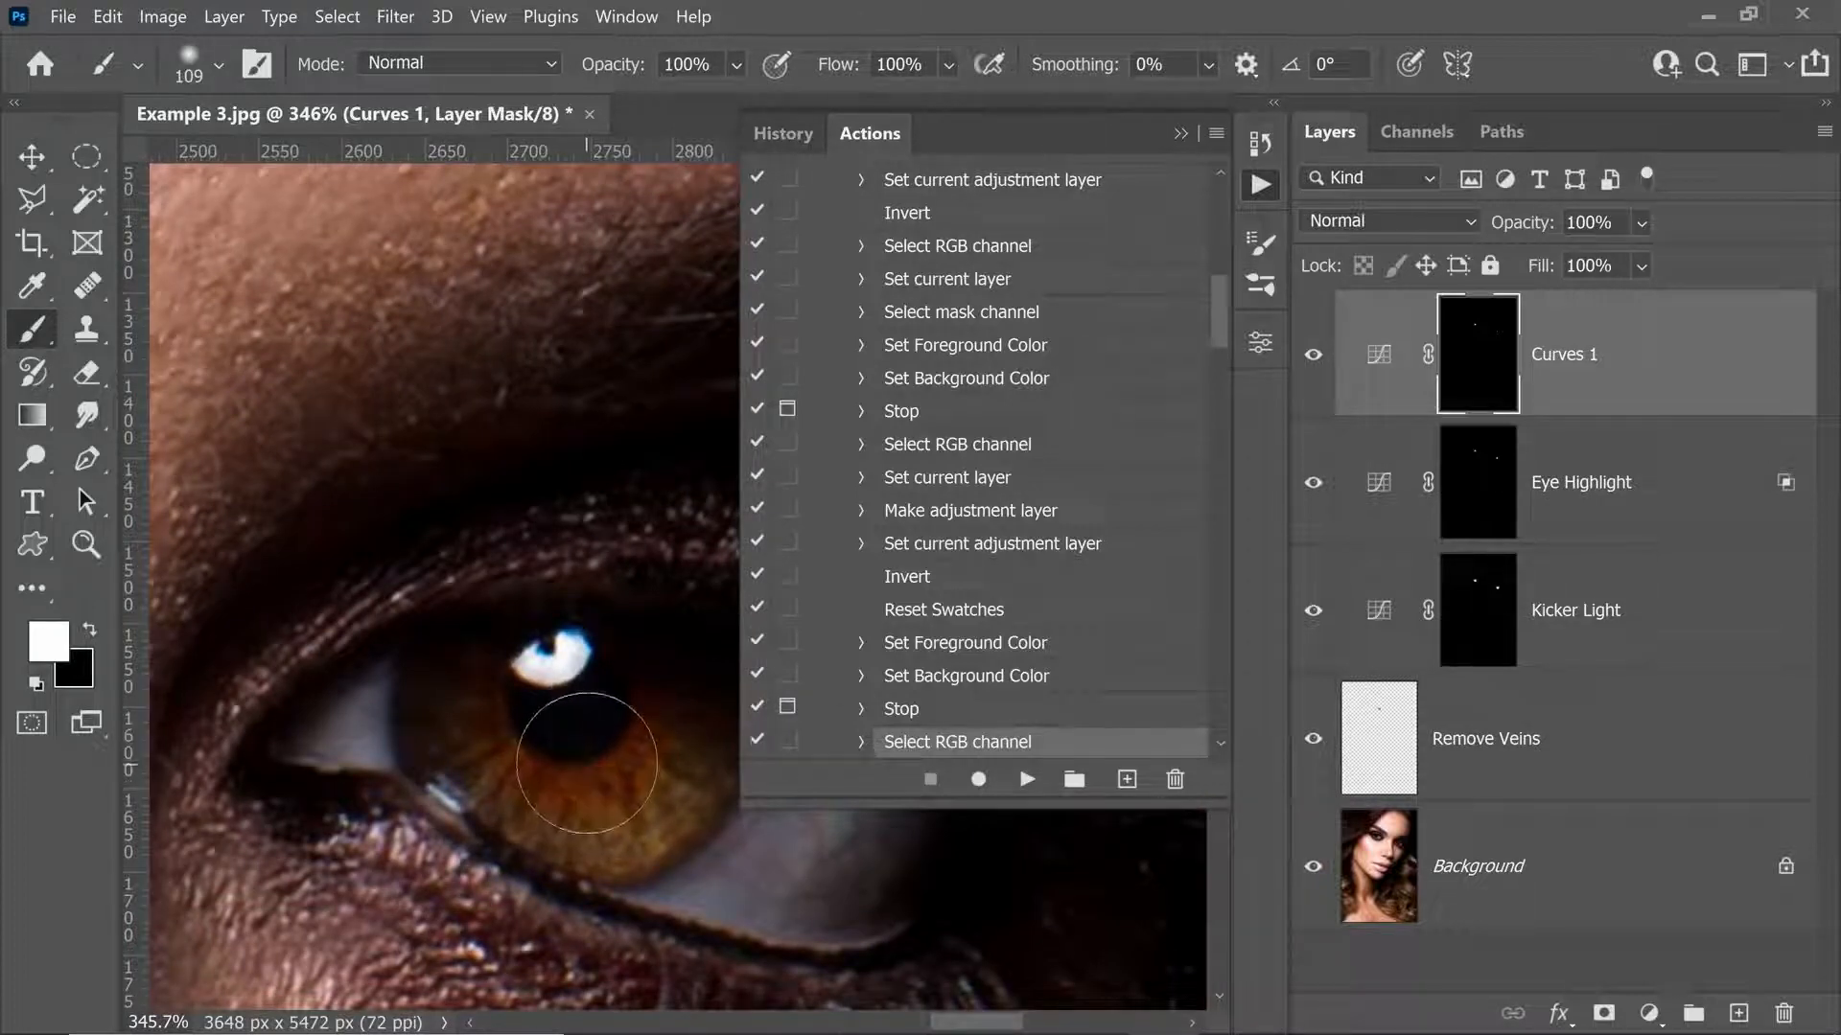
Resume the action up to its Paint on Eye White message and paint both eyes' whites on the Brighten Eye White mask with a 60 px brush.
click(1025, 779)
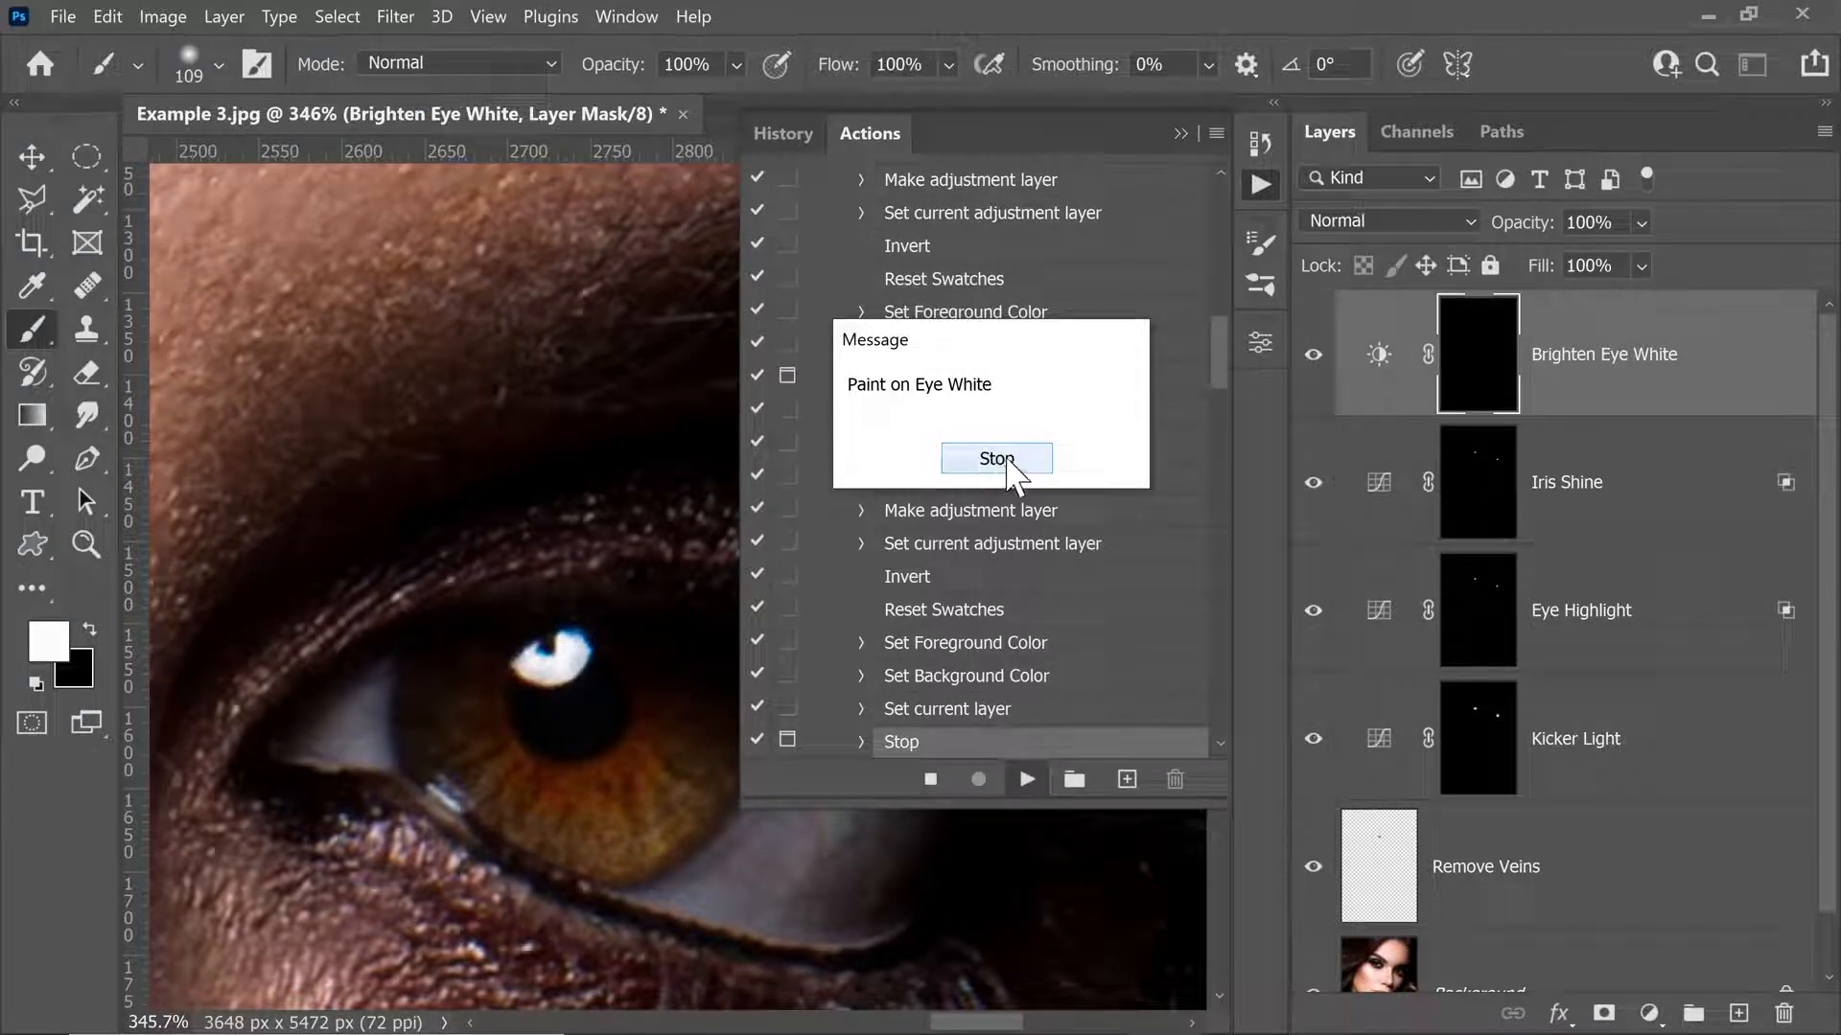
click(1008, 464)
drag(398, 588, 1132, 662)
mouse_move(286, 460)
mouse_down()
mouse_move(527, 662)
mouse_move(468, 646)
mouse_move(521, 627)
mouse_move(478, 628)
mouse_move(543, 644)
mouse_move(505, 693)
mouse_move(570, 681)
mouse_move(614, 700)
mouse_move(415, 579)
mouse_move(461, 628)
mouse_move(449, 642)
mouse_up()
scroll(518, 623, up, 7)
scroll(533, 641, down, 10)
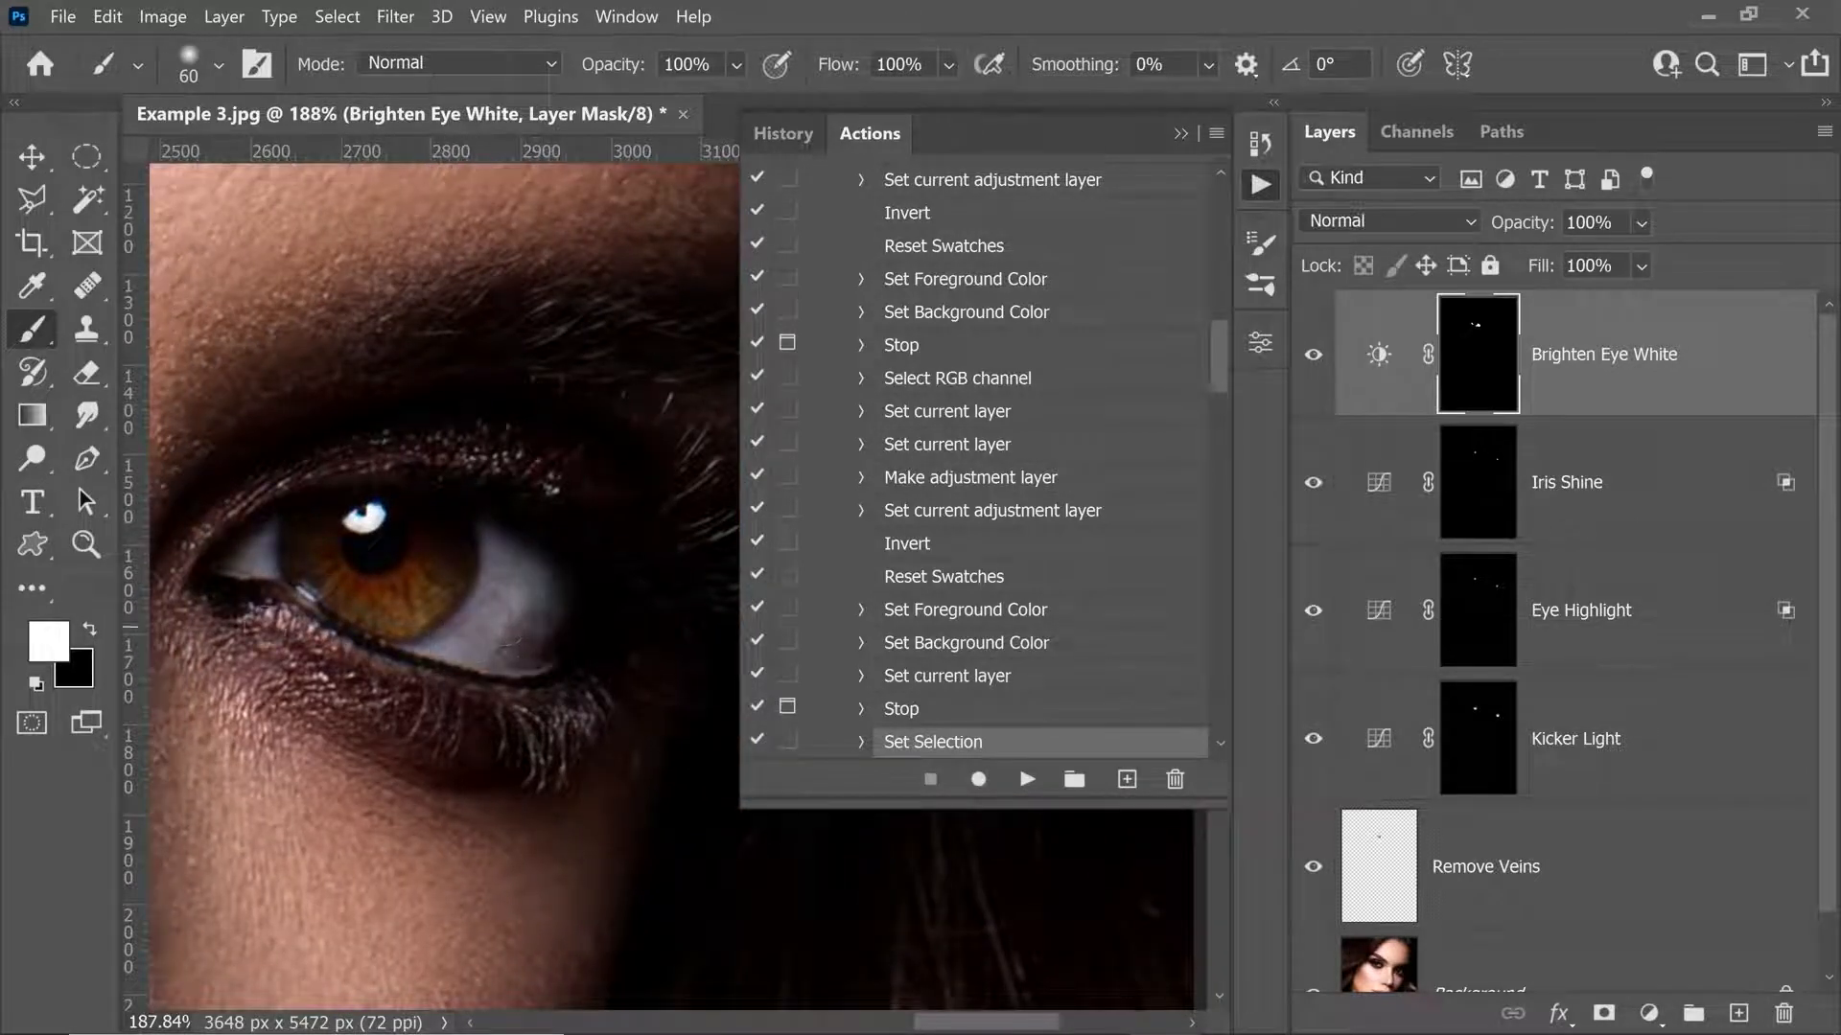
drag(381, 548, 453, 682)
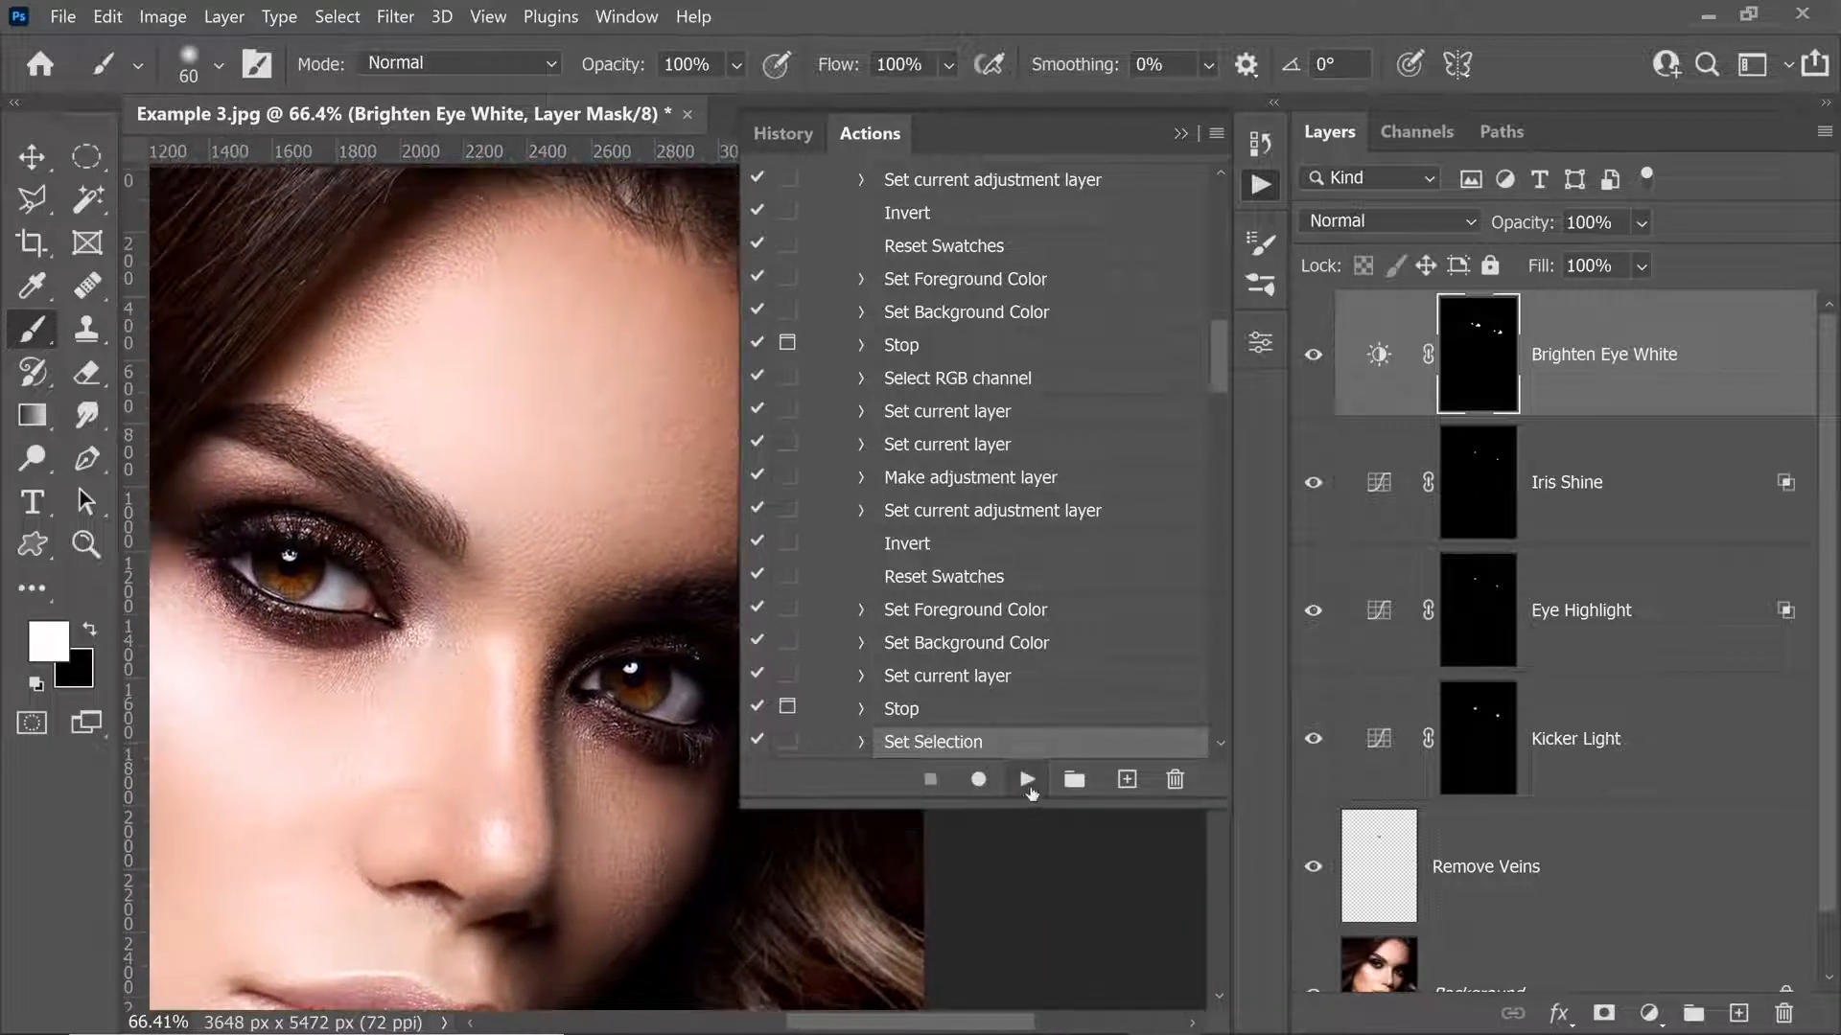
Resume the action up to its Paint on Iris message and paint white over both irises on the Boost Iris Color mask with a 75 px brush.
click(1027, 782)
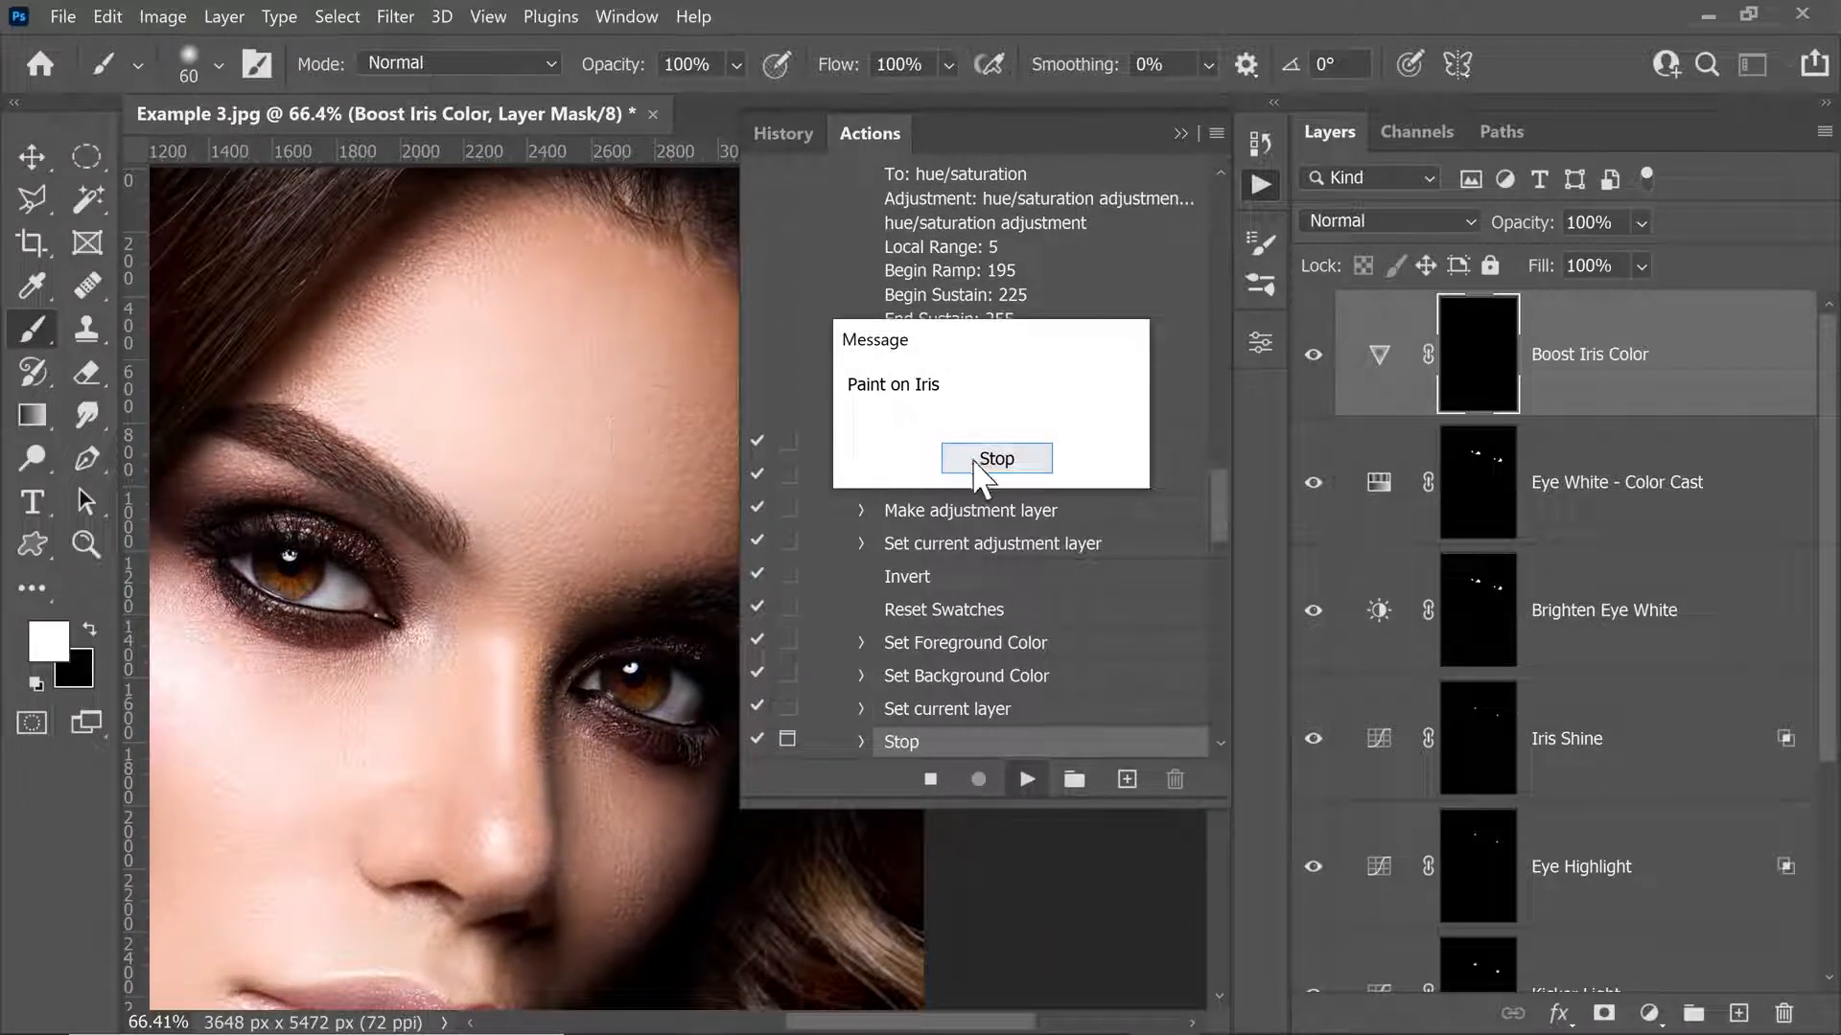
click(993, 460)
mouse_move(302, 570)
mouse_down()
mouse_move(393, 581)
mouse_move(348, 558)
mouse_move(341, 602)
mouse_up()
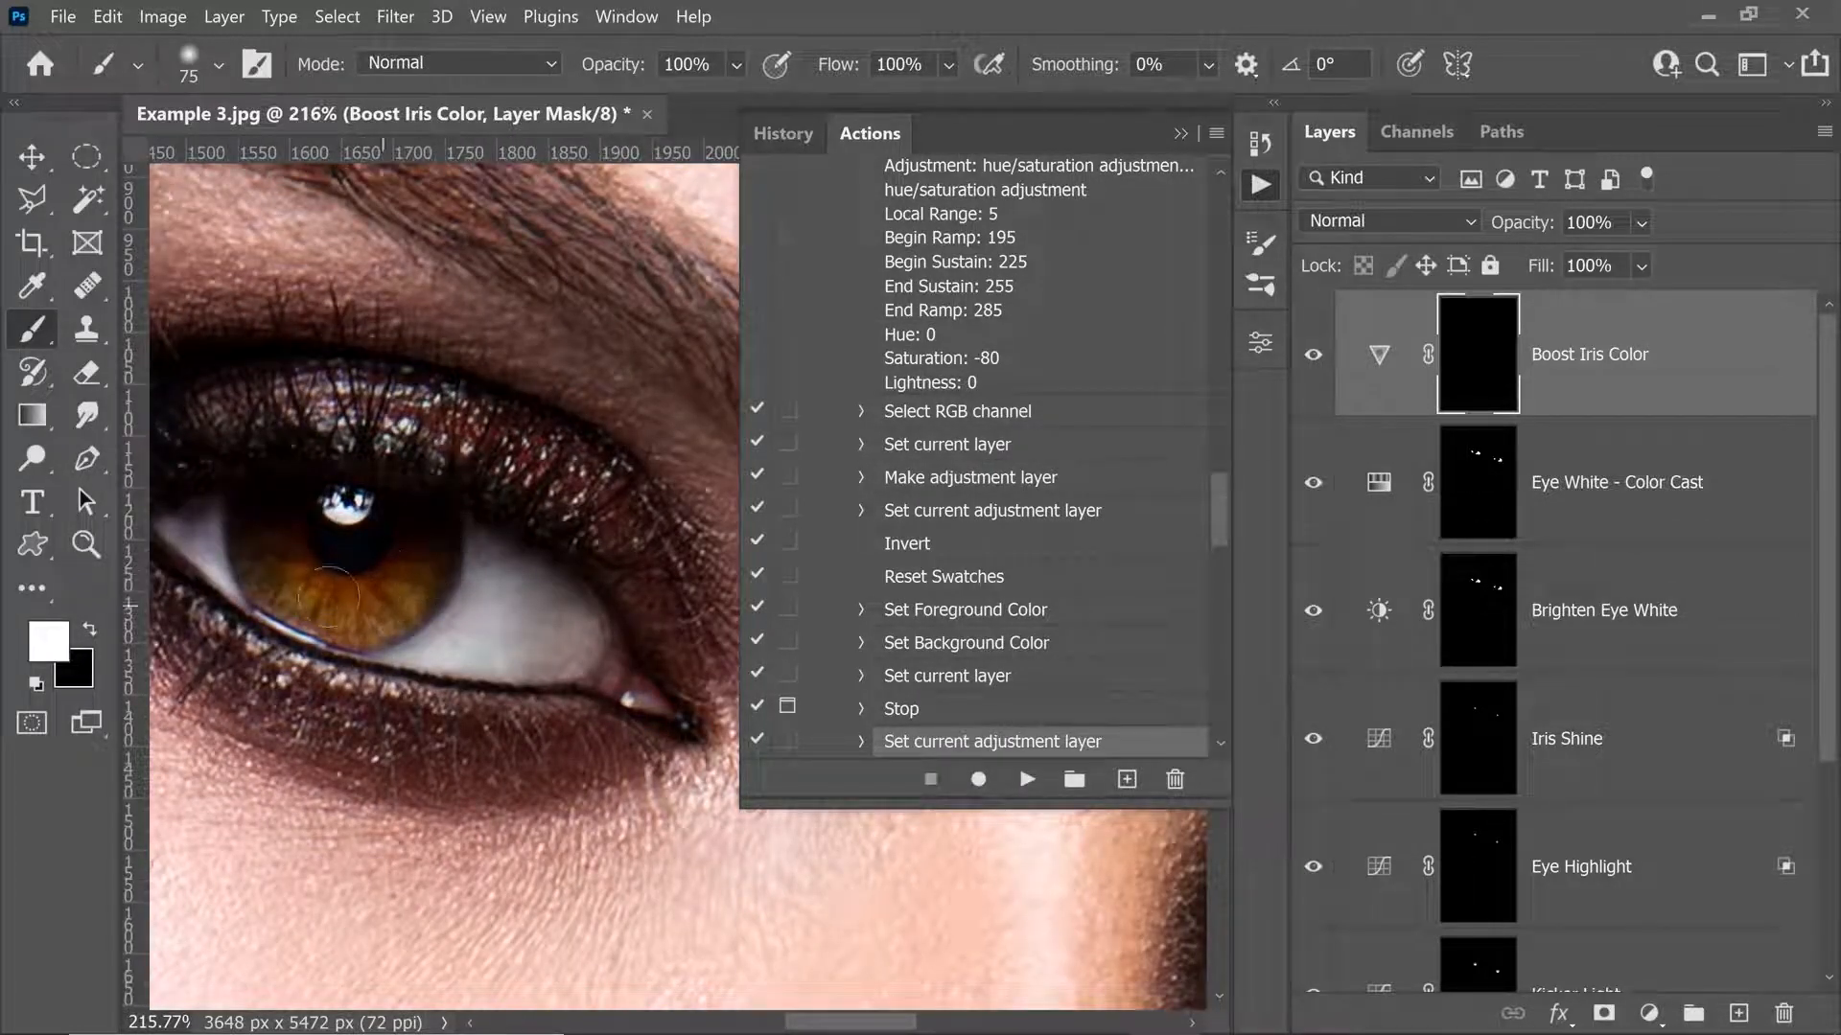
drag(666, 614, 219, 530)
drag(705, 646, 266, 513)
drag(480, 653, 489, 690)
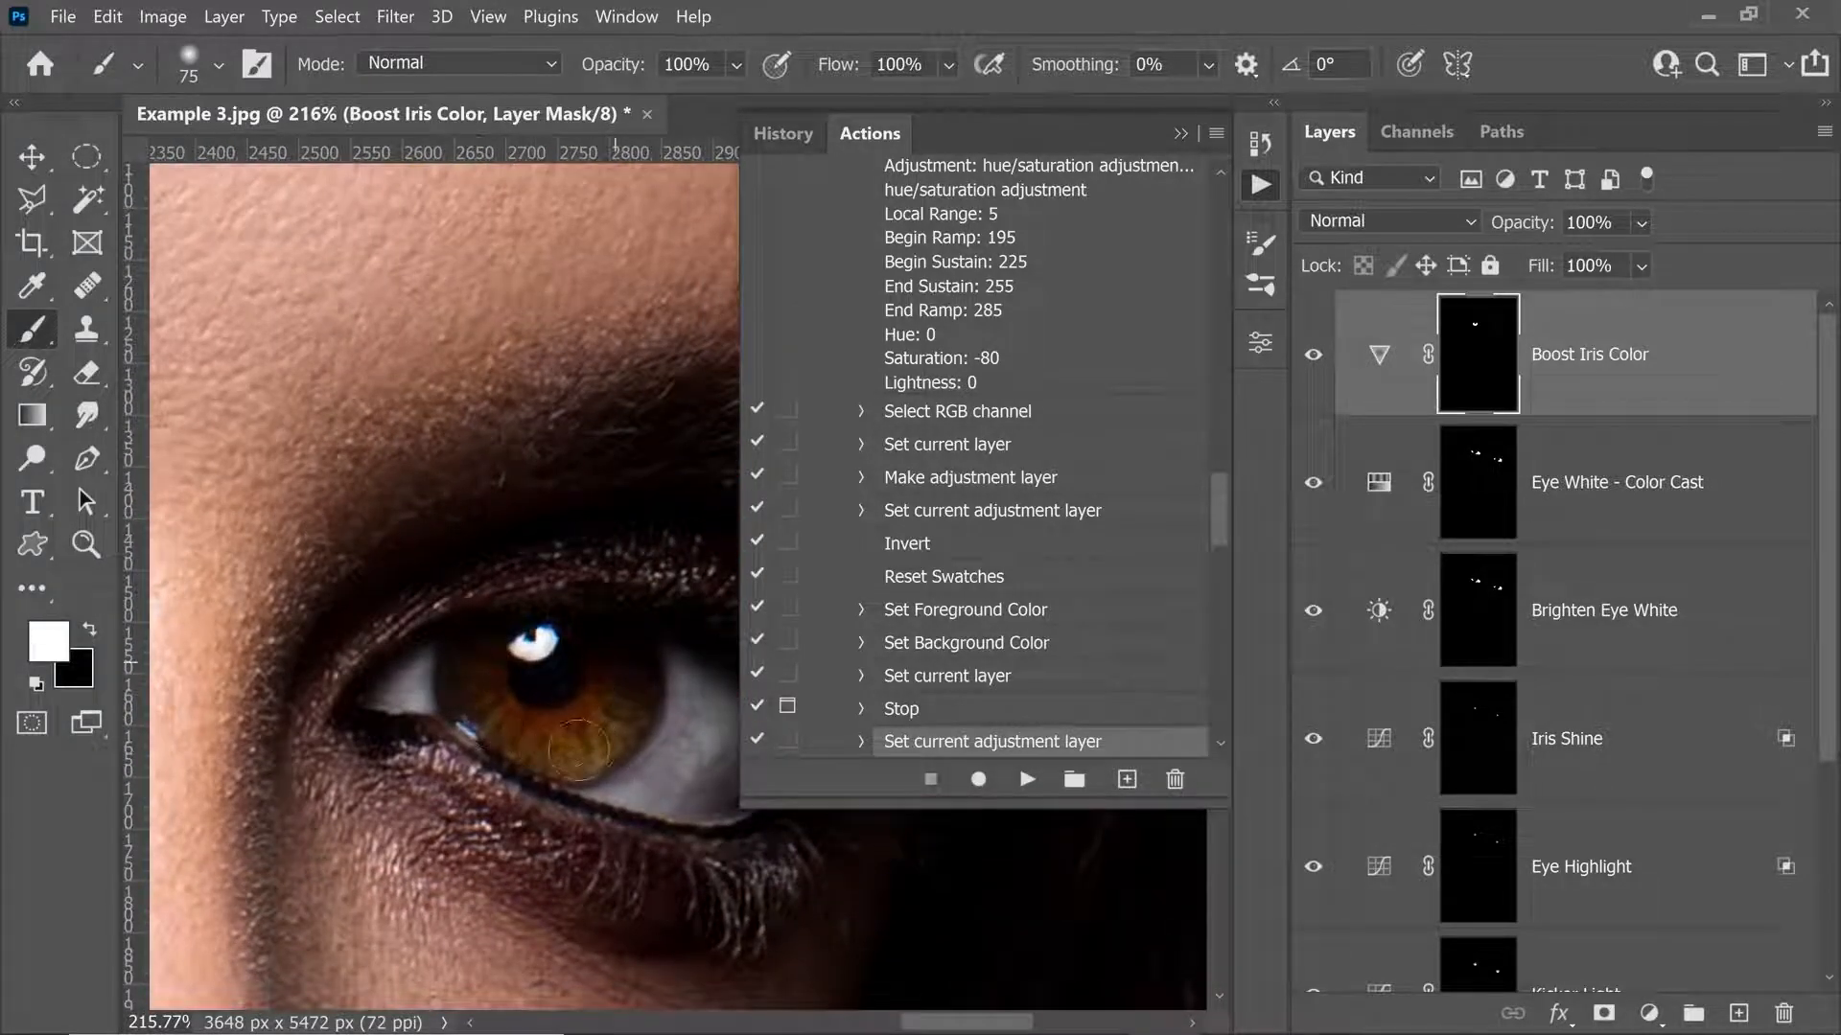
drag(383, 581, 649, 716)
drag(385, 635, 432, 635)
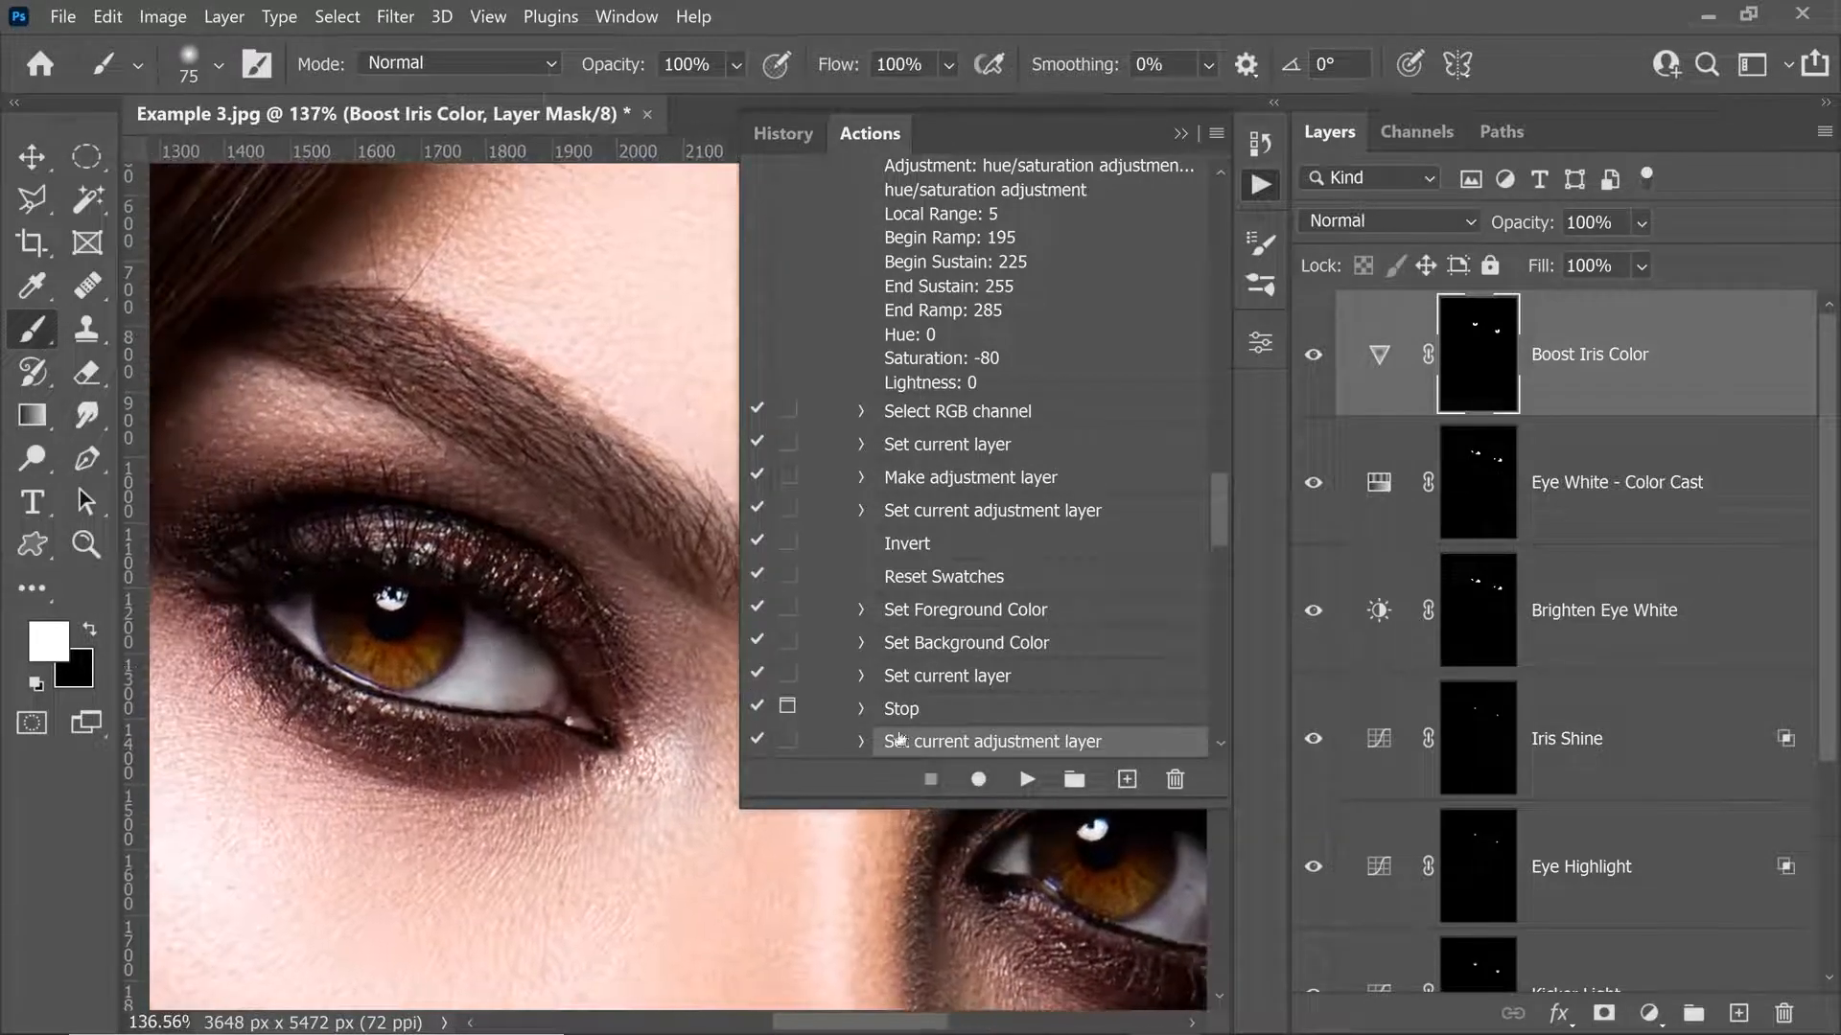
Resume the action, give the Sharpen Eye layer a High Pass radius of 2 pixels, and stop at the message for painting sharpness.
click(1027, 781)
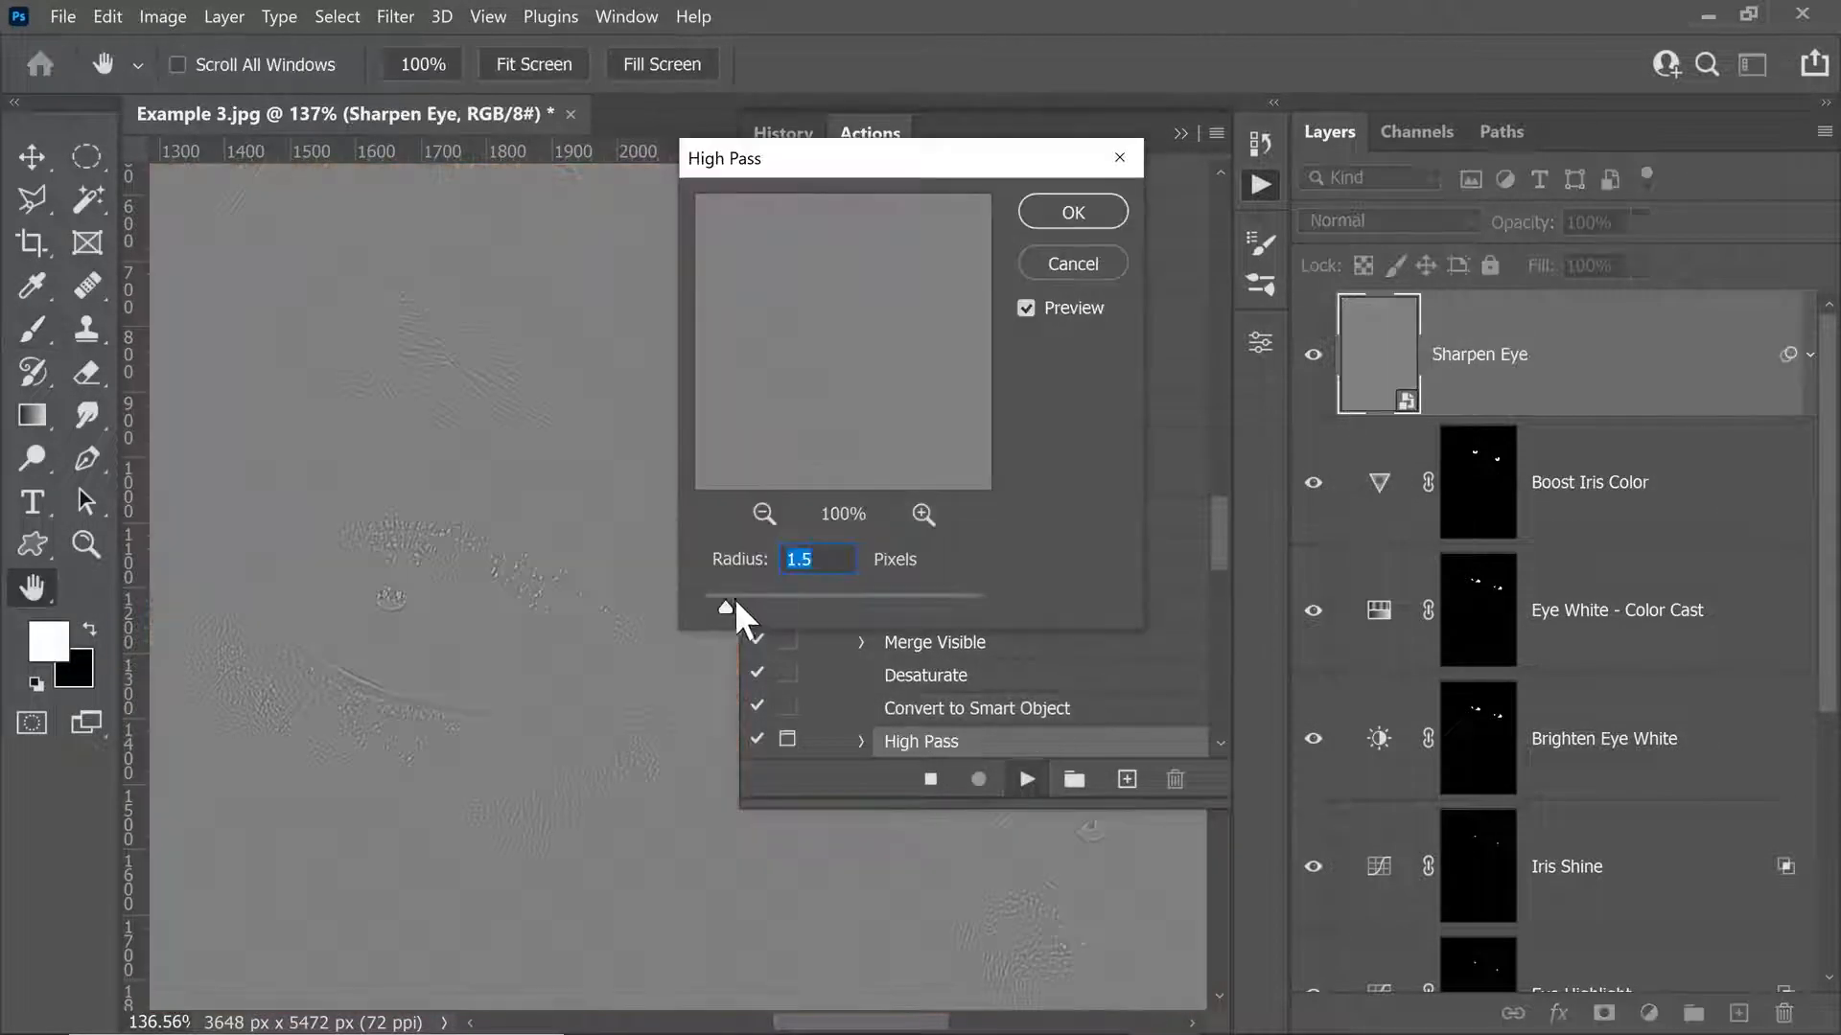
drag(733, 601, 728, 607)
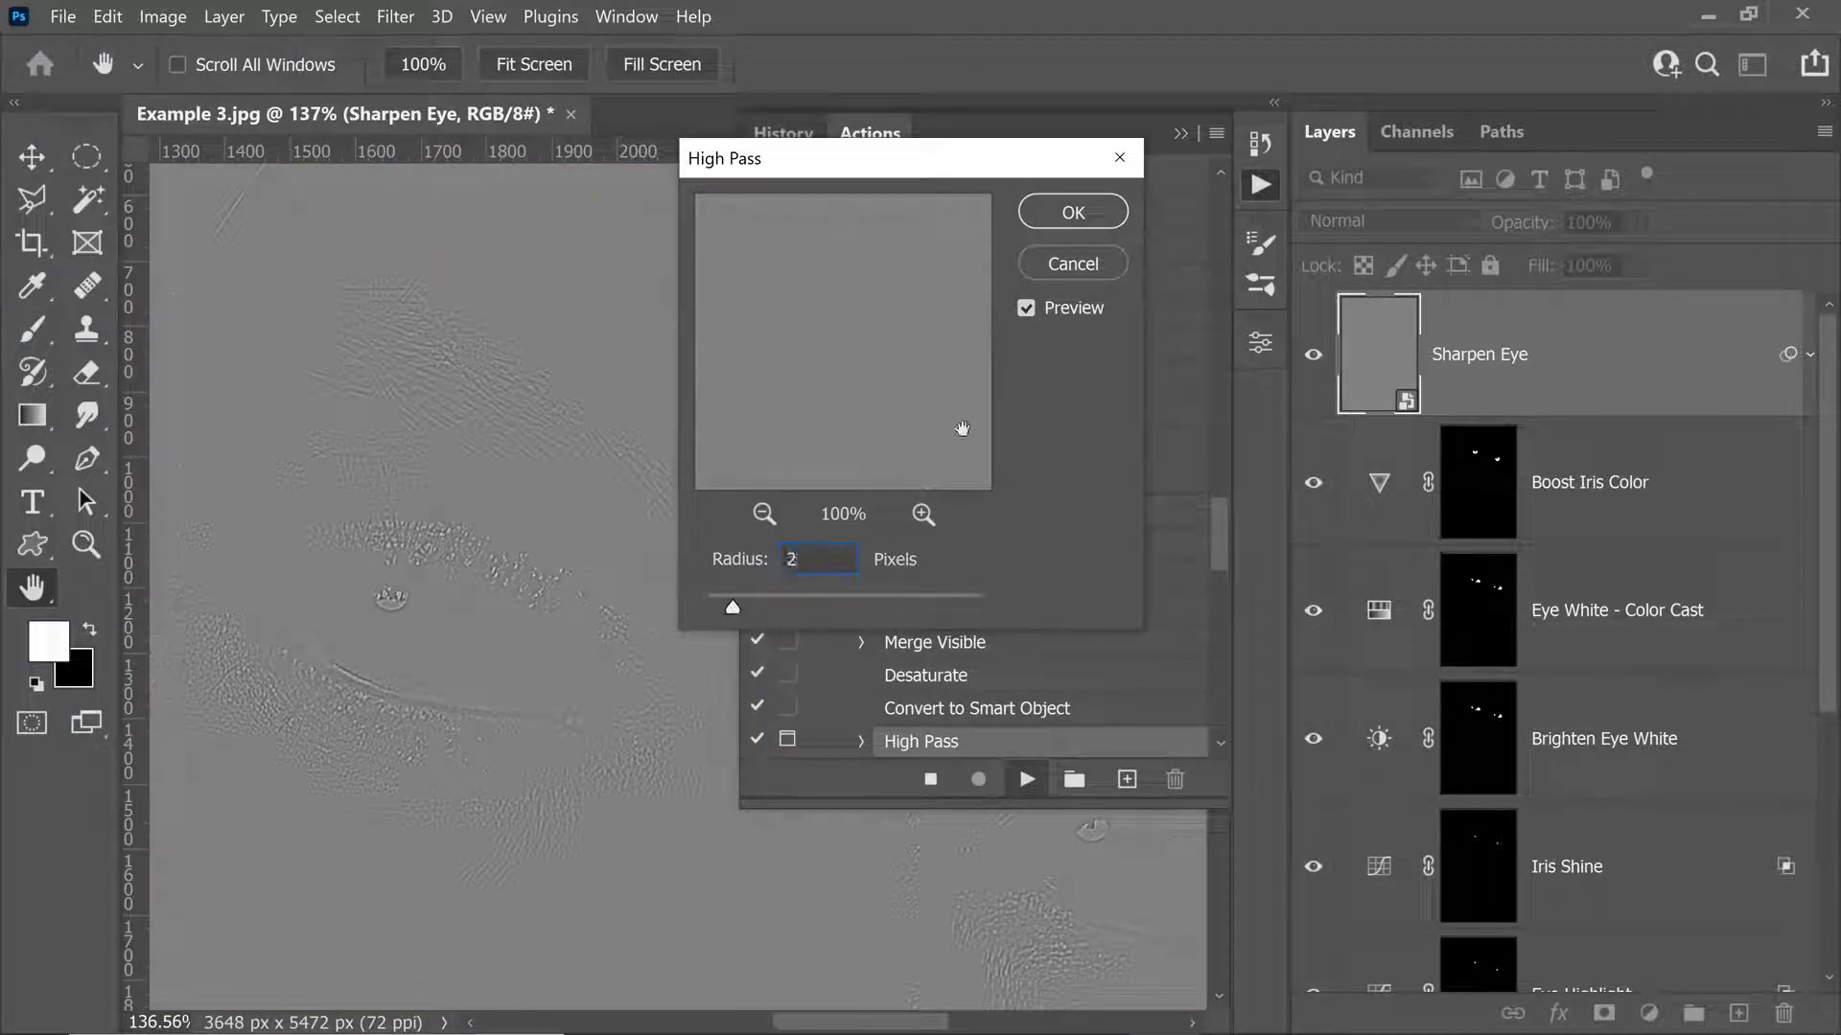
click(1068, 226)
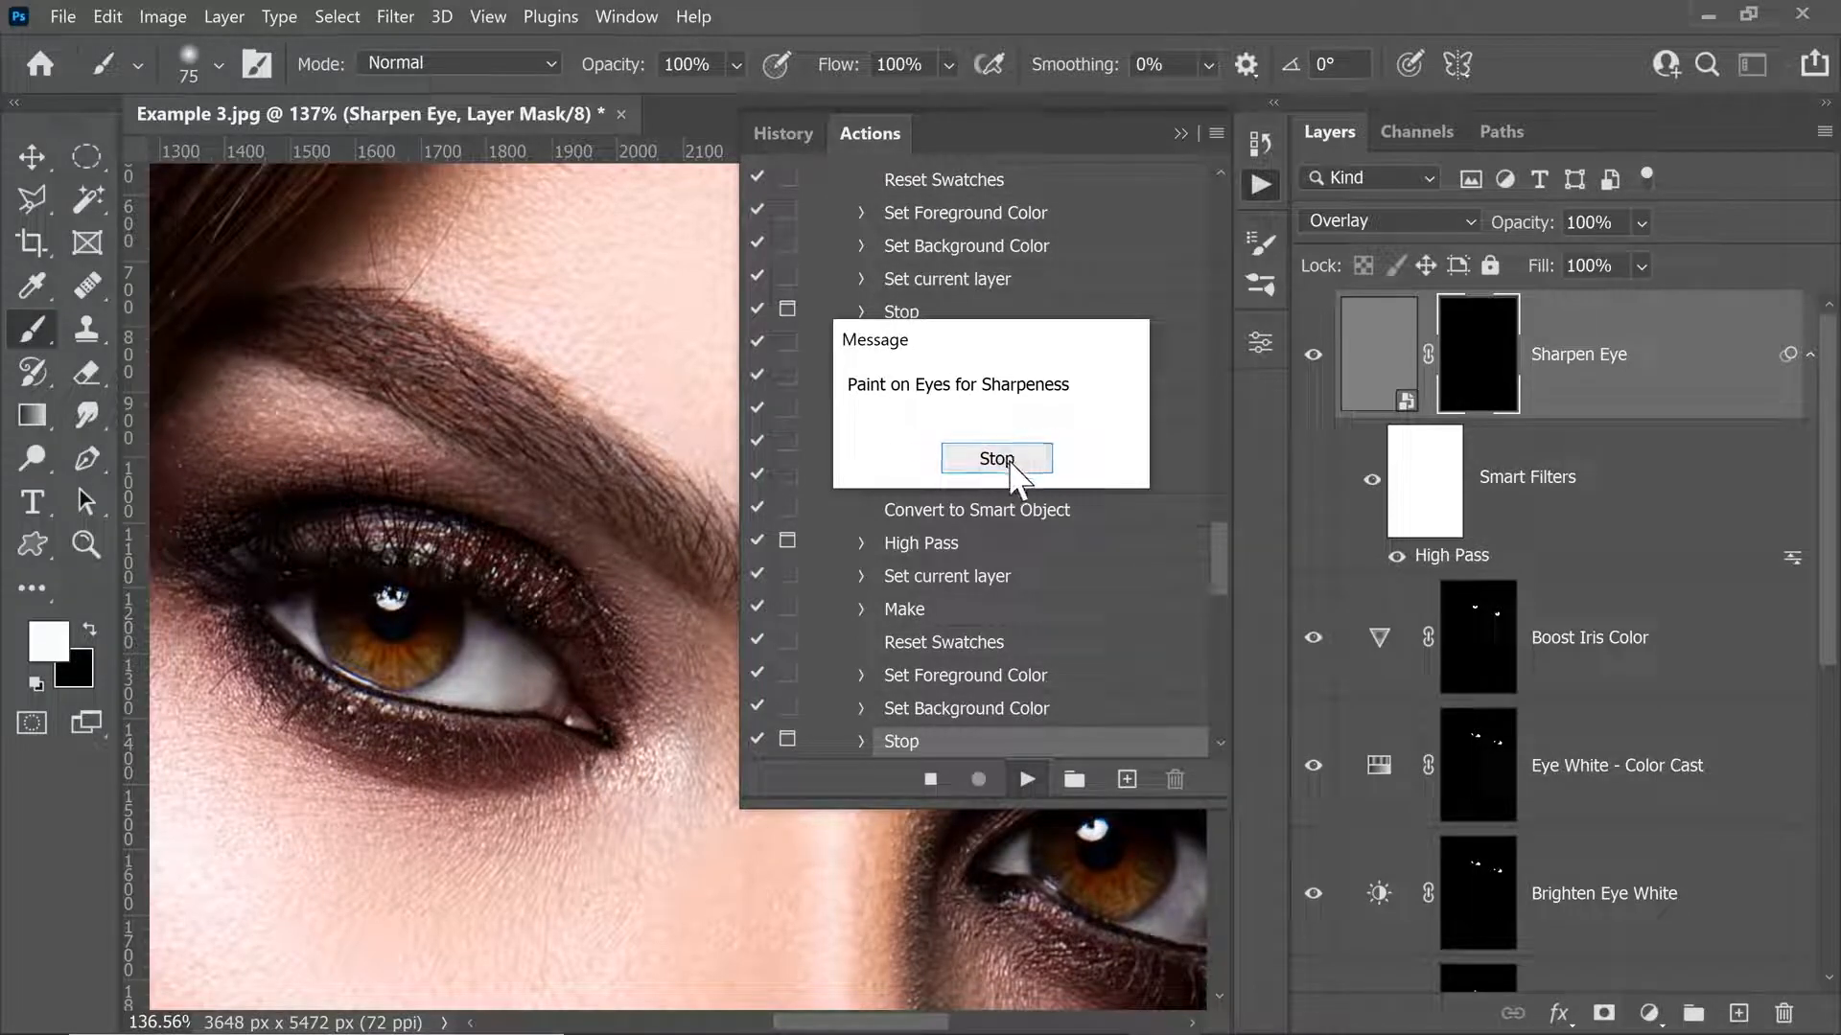
click(996, 459)
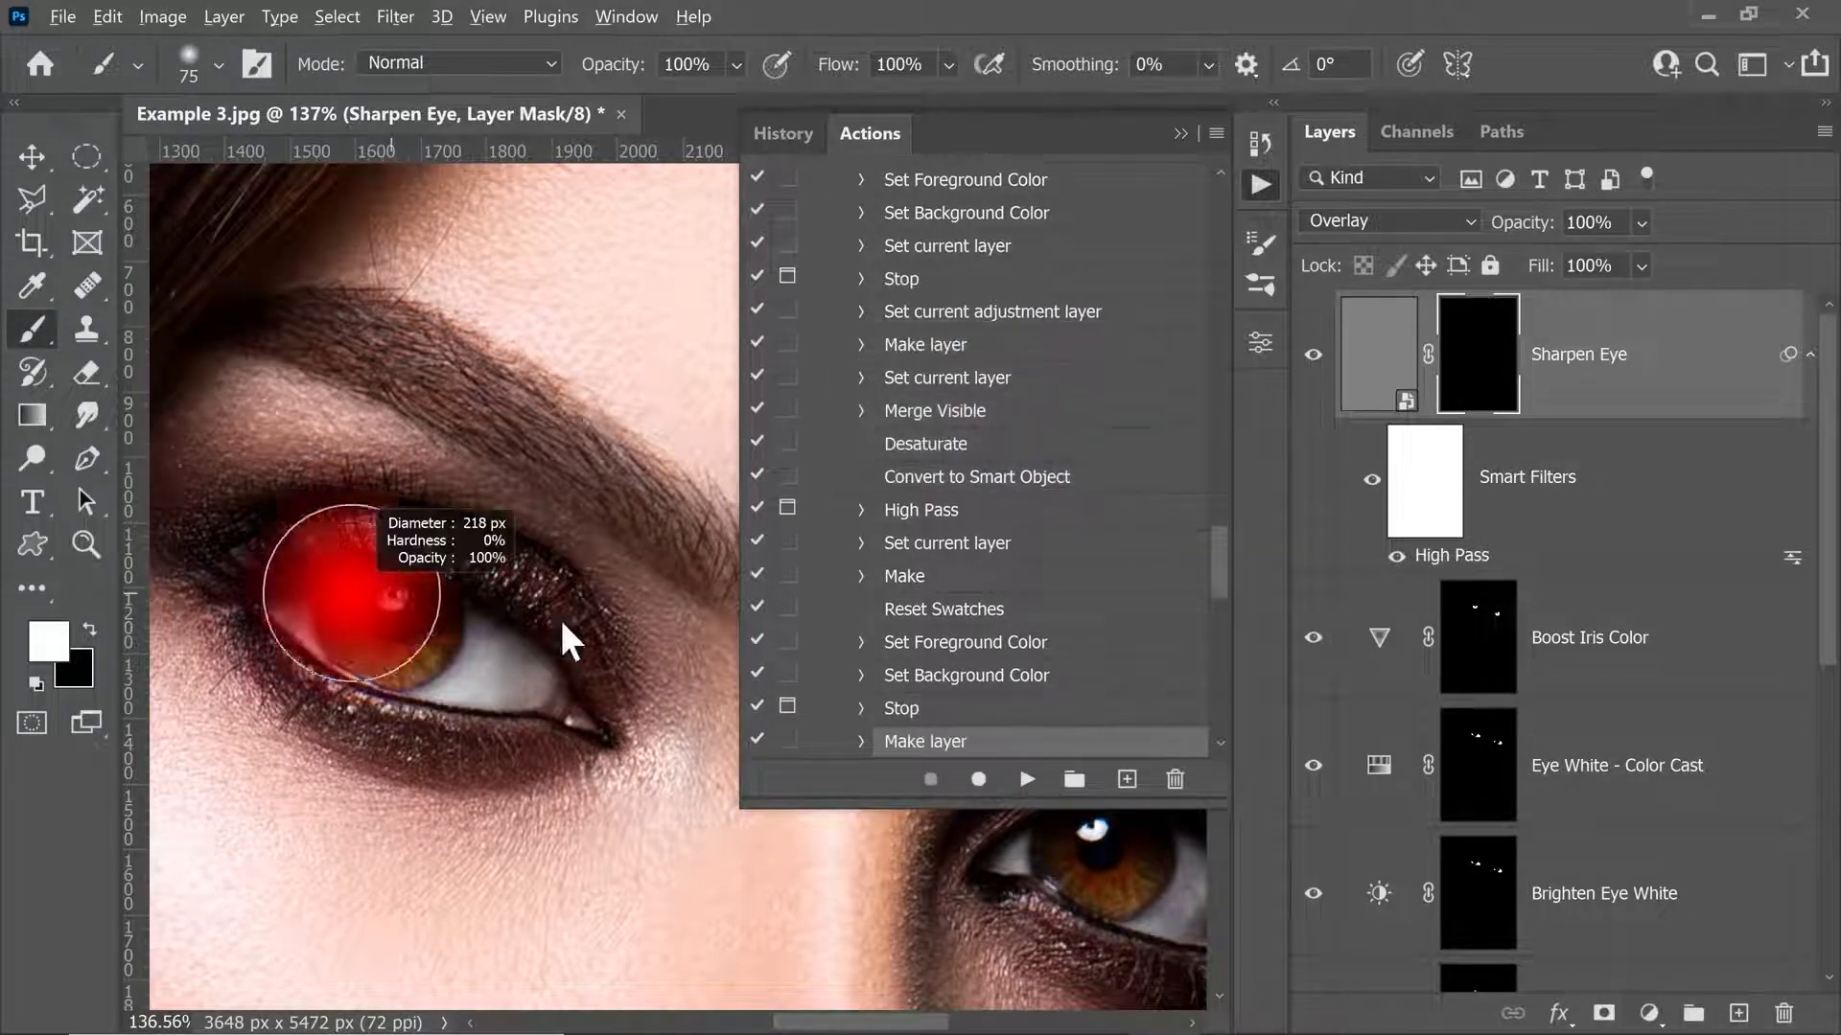
Paint white on the Sharpen Eye mask over both eyes, including lids and lashes, with a 244 px soft brush.
drag(357, 590, 429, 593)
alt+right_click(430, 593)
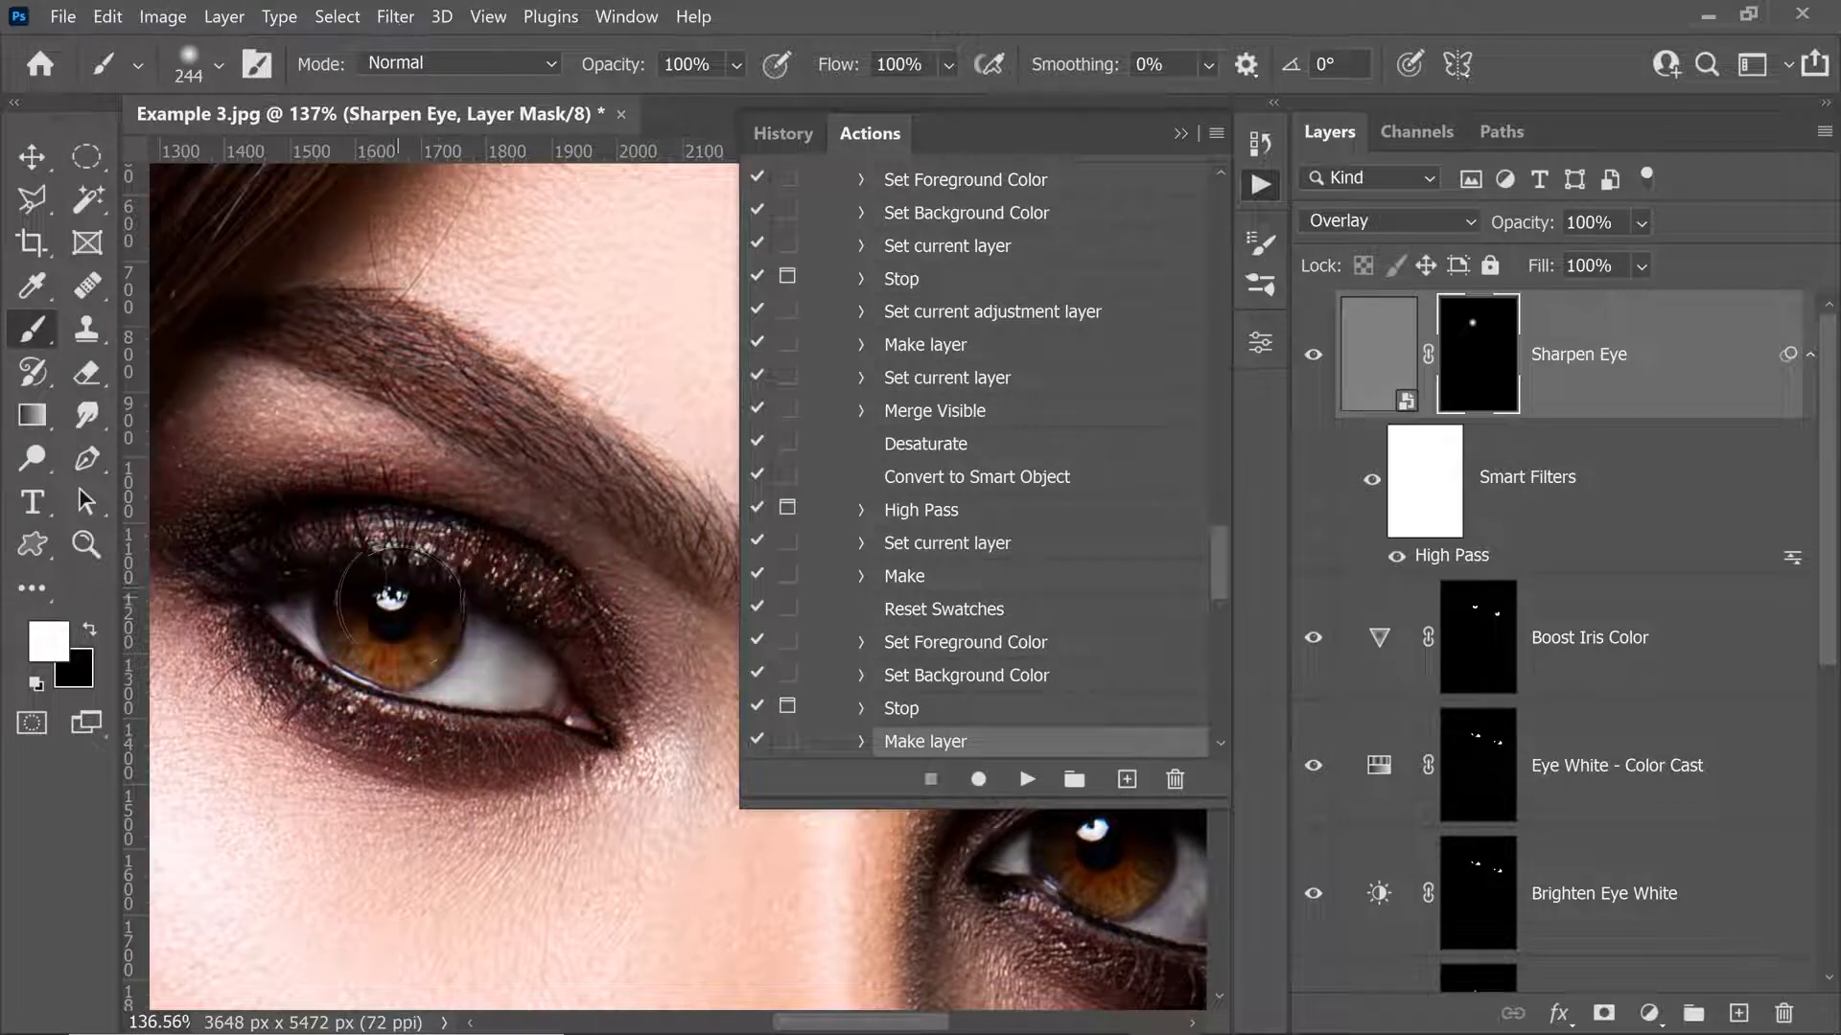
drag(314, 537, 614, 591)
mouse_move(293, 671)
mouse_down()
mouse_move(548, 756)
mouse_move(610, 723)
mouse_up()
drag(565, 713, 203, 511)
drag(616, 636, 636, 593)
mouse_move(604, 617)
mouse_down()
mouse_move(514, 600)
mouse_move(305, 619)
mouse_move(354, 573)
mouse_move(229, 631)
mouse_move(324, 690)
mouse_up()
drag(403, 608, 369, 608)
drag(342, 506, 928, 704)
Resume the action up to its Paint in Iris message and paint both irises on the Iris Details mask with 100 and 141 px brushes.
click(1026, 779)
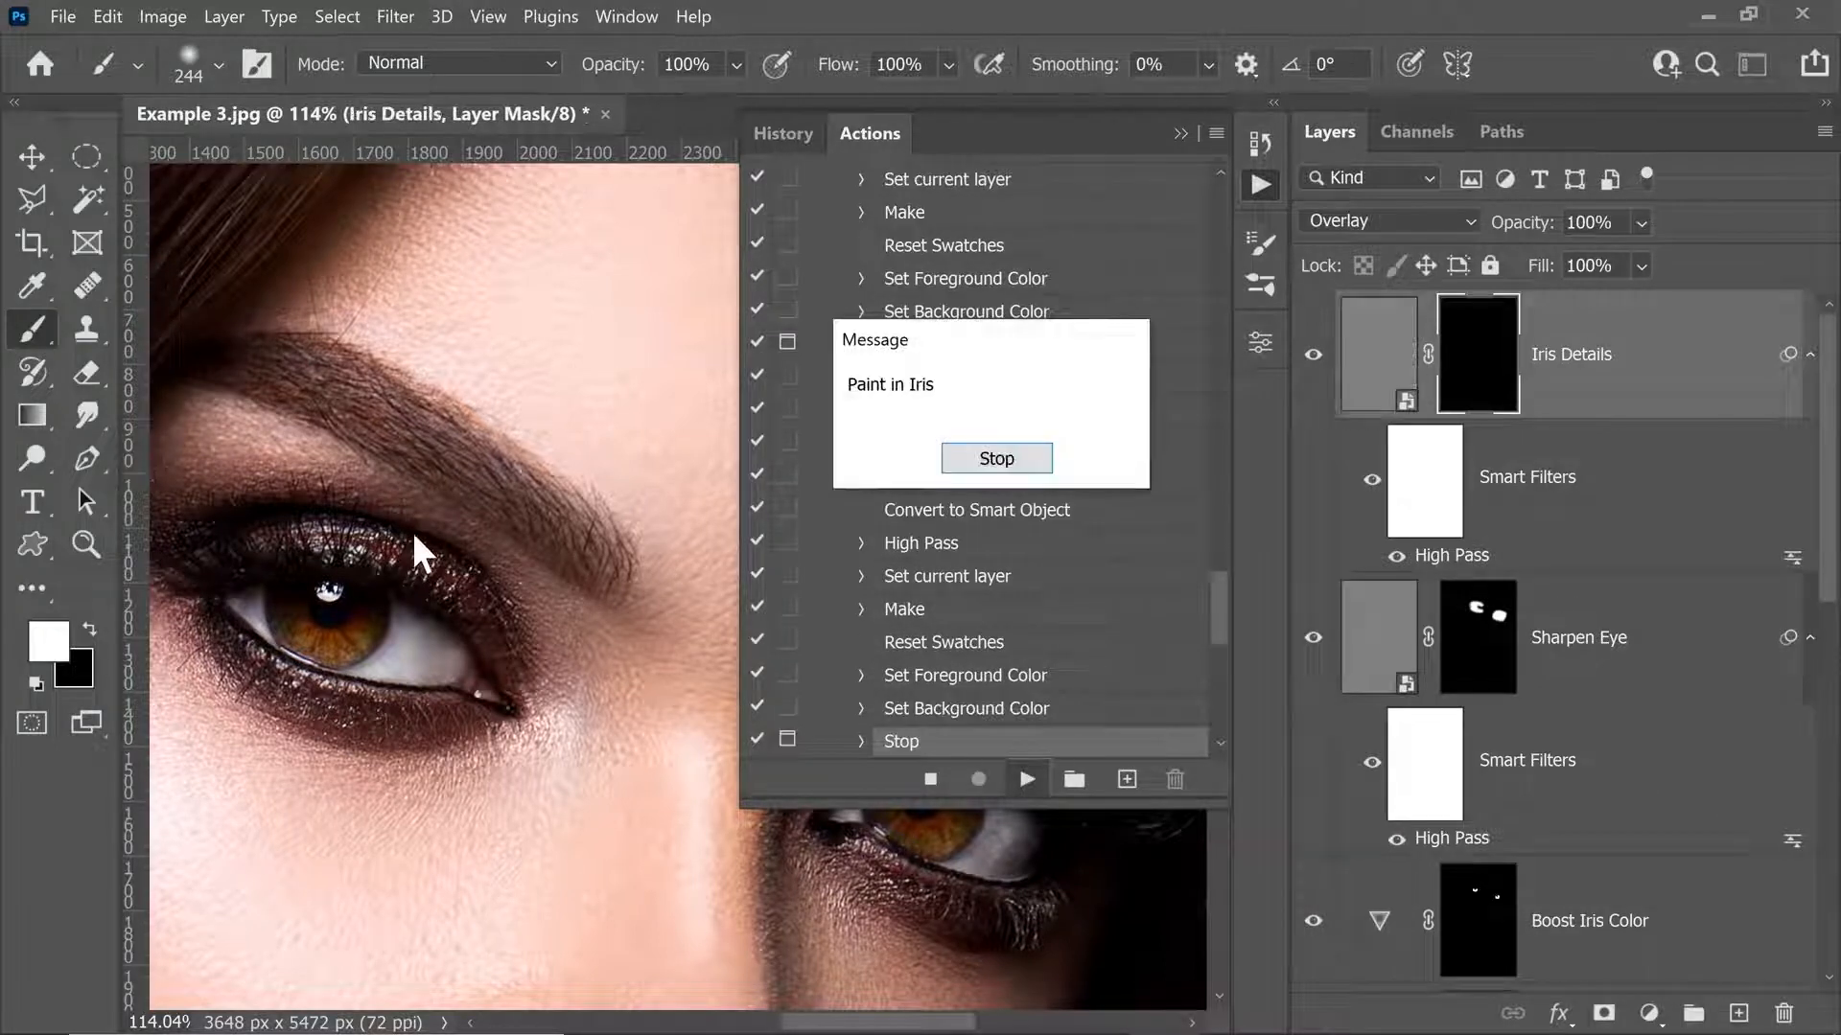
click(997, 462)
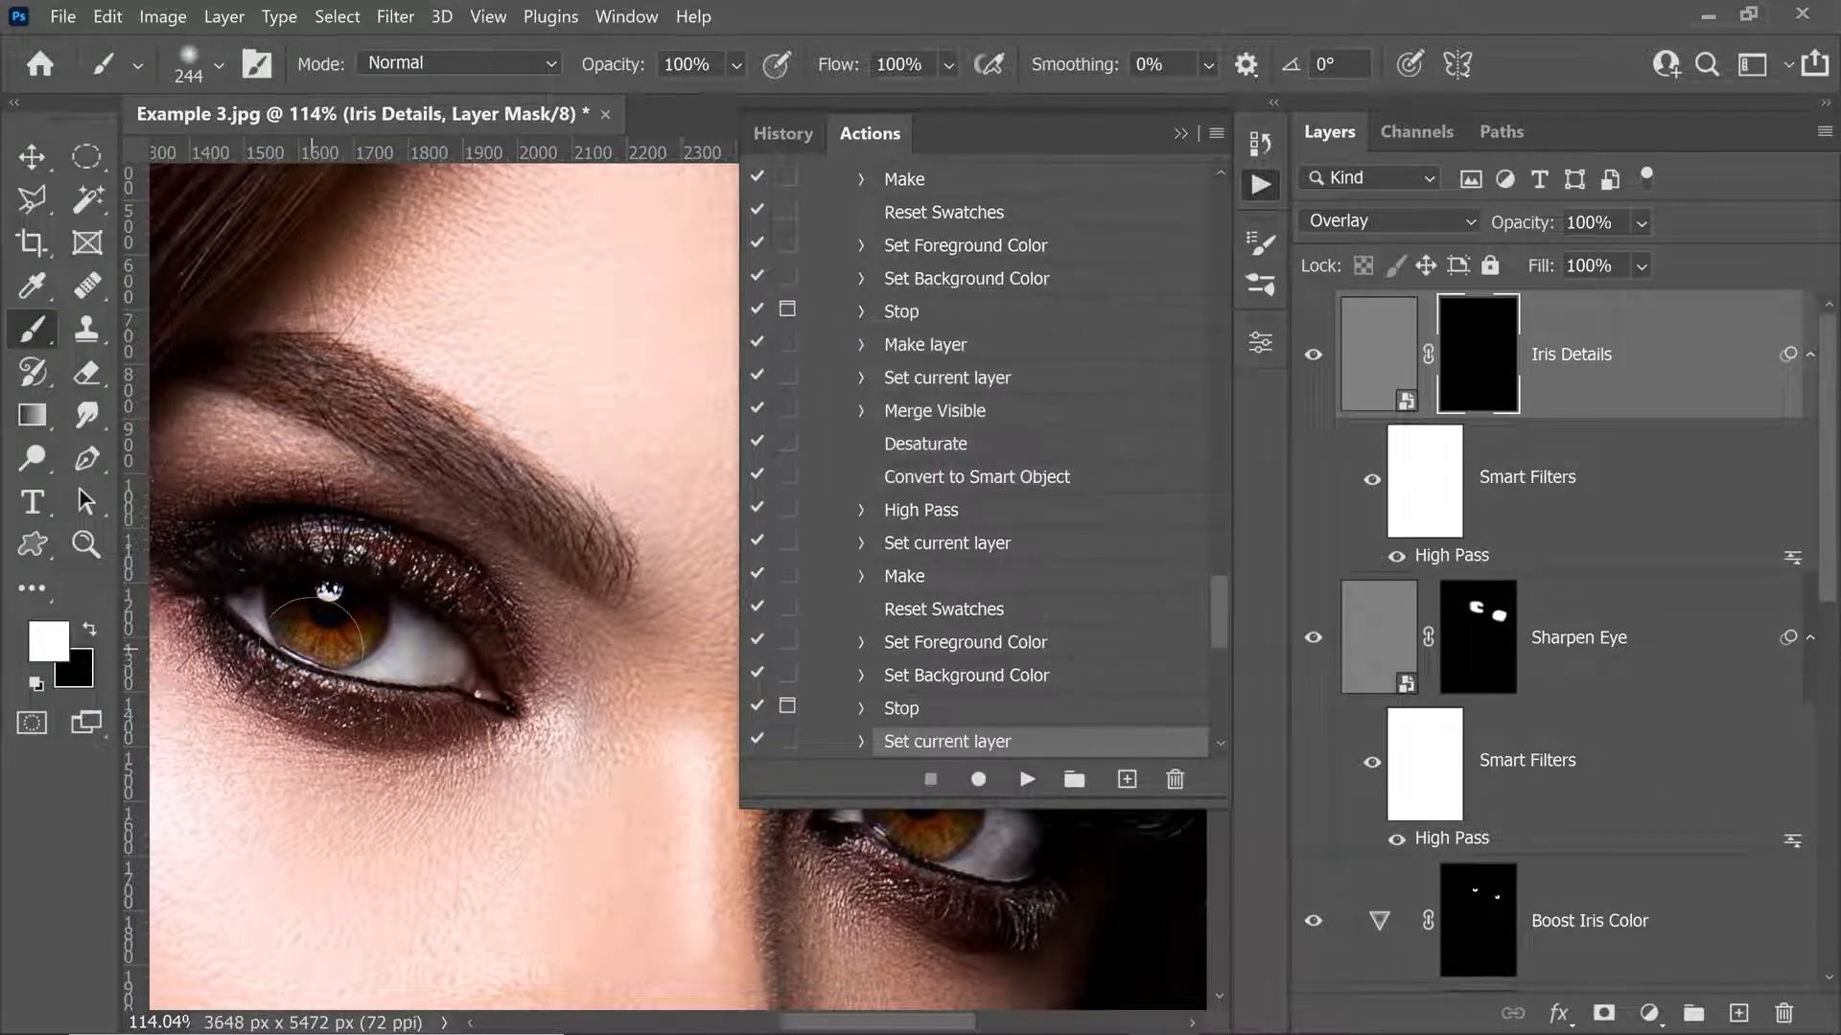
mouse_move(343, 646)
mouse_down()
mouse_move(404, 641)
mouse_move(36, 573)
mouse_up()
drag(365, 537, 277, 531)
scroll(556, 521, down, 5)
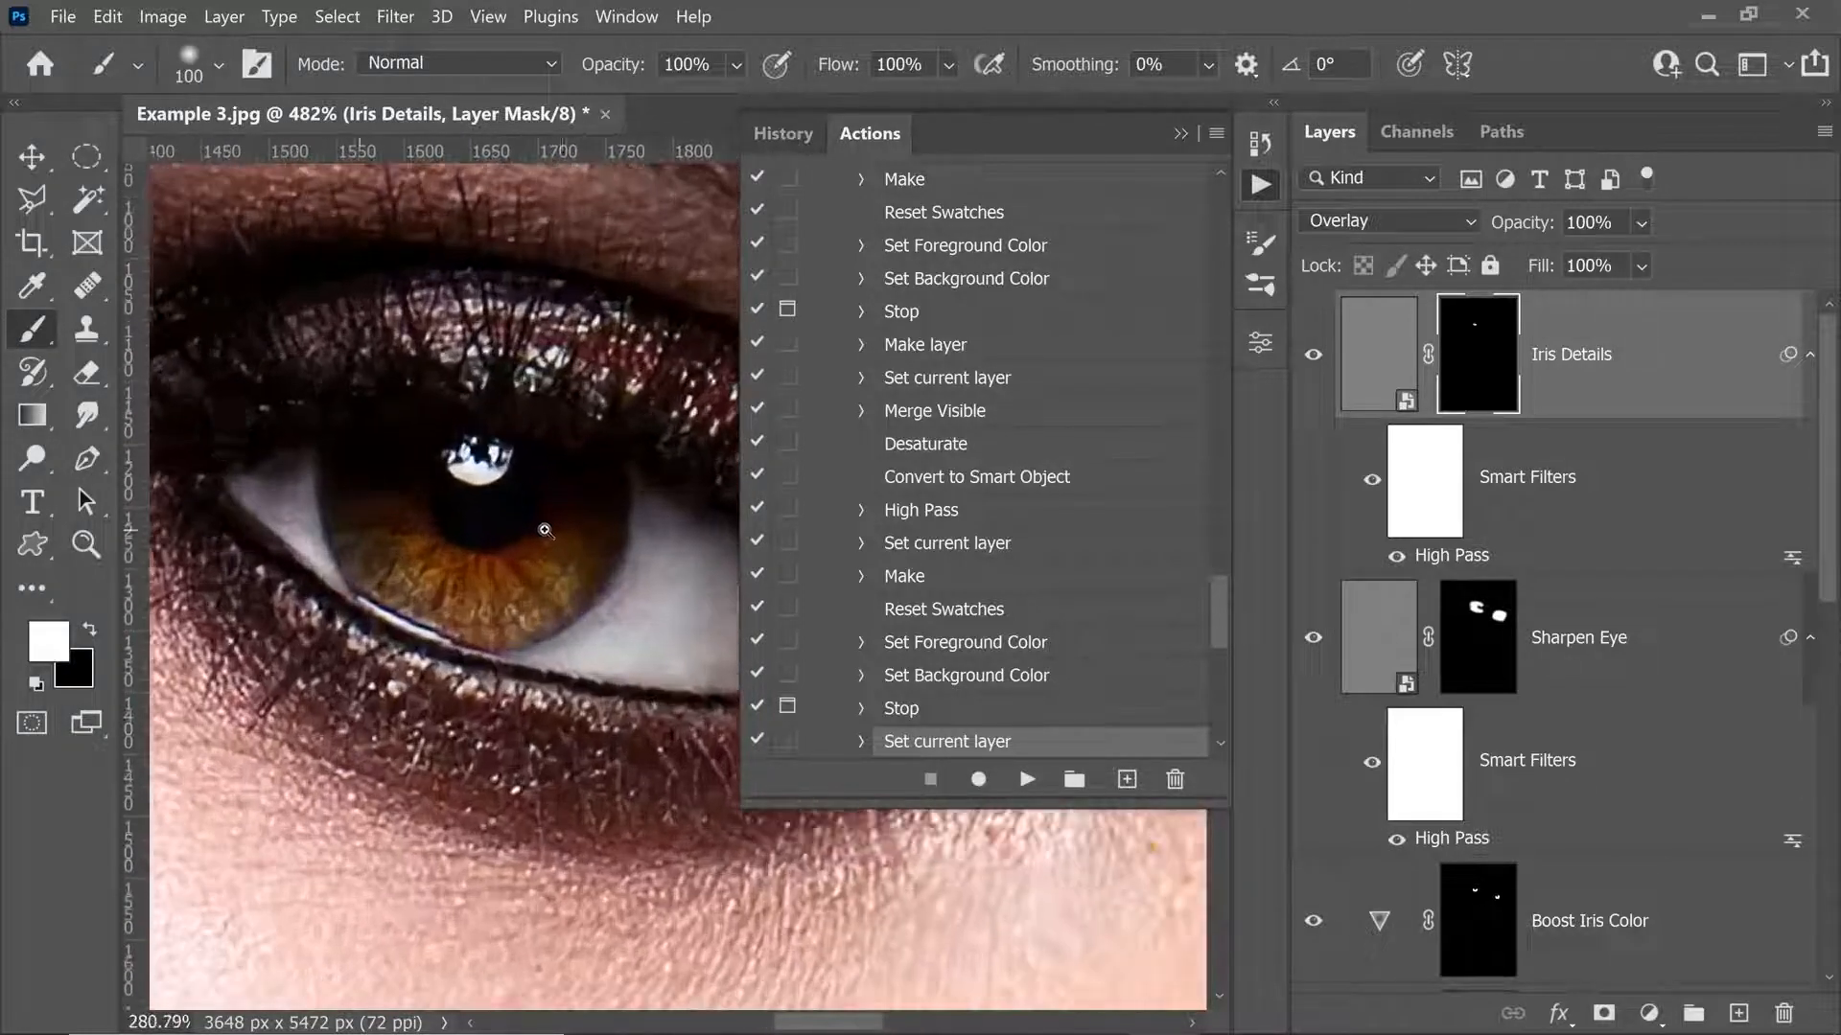
mouse_move(506, 533)
mouse_down()
mouse_move(563, 550)
mouse_move(494, 551)
mouse_move(394, 500)
mouse_move(58, 513)
mouse_up()
mouse_move(651, 551)
mouse_down()
mouse_move(488, 550)
mouse_move(164, 407)
mouse_up()
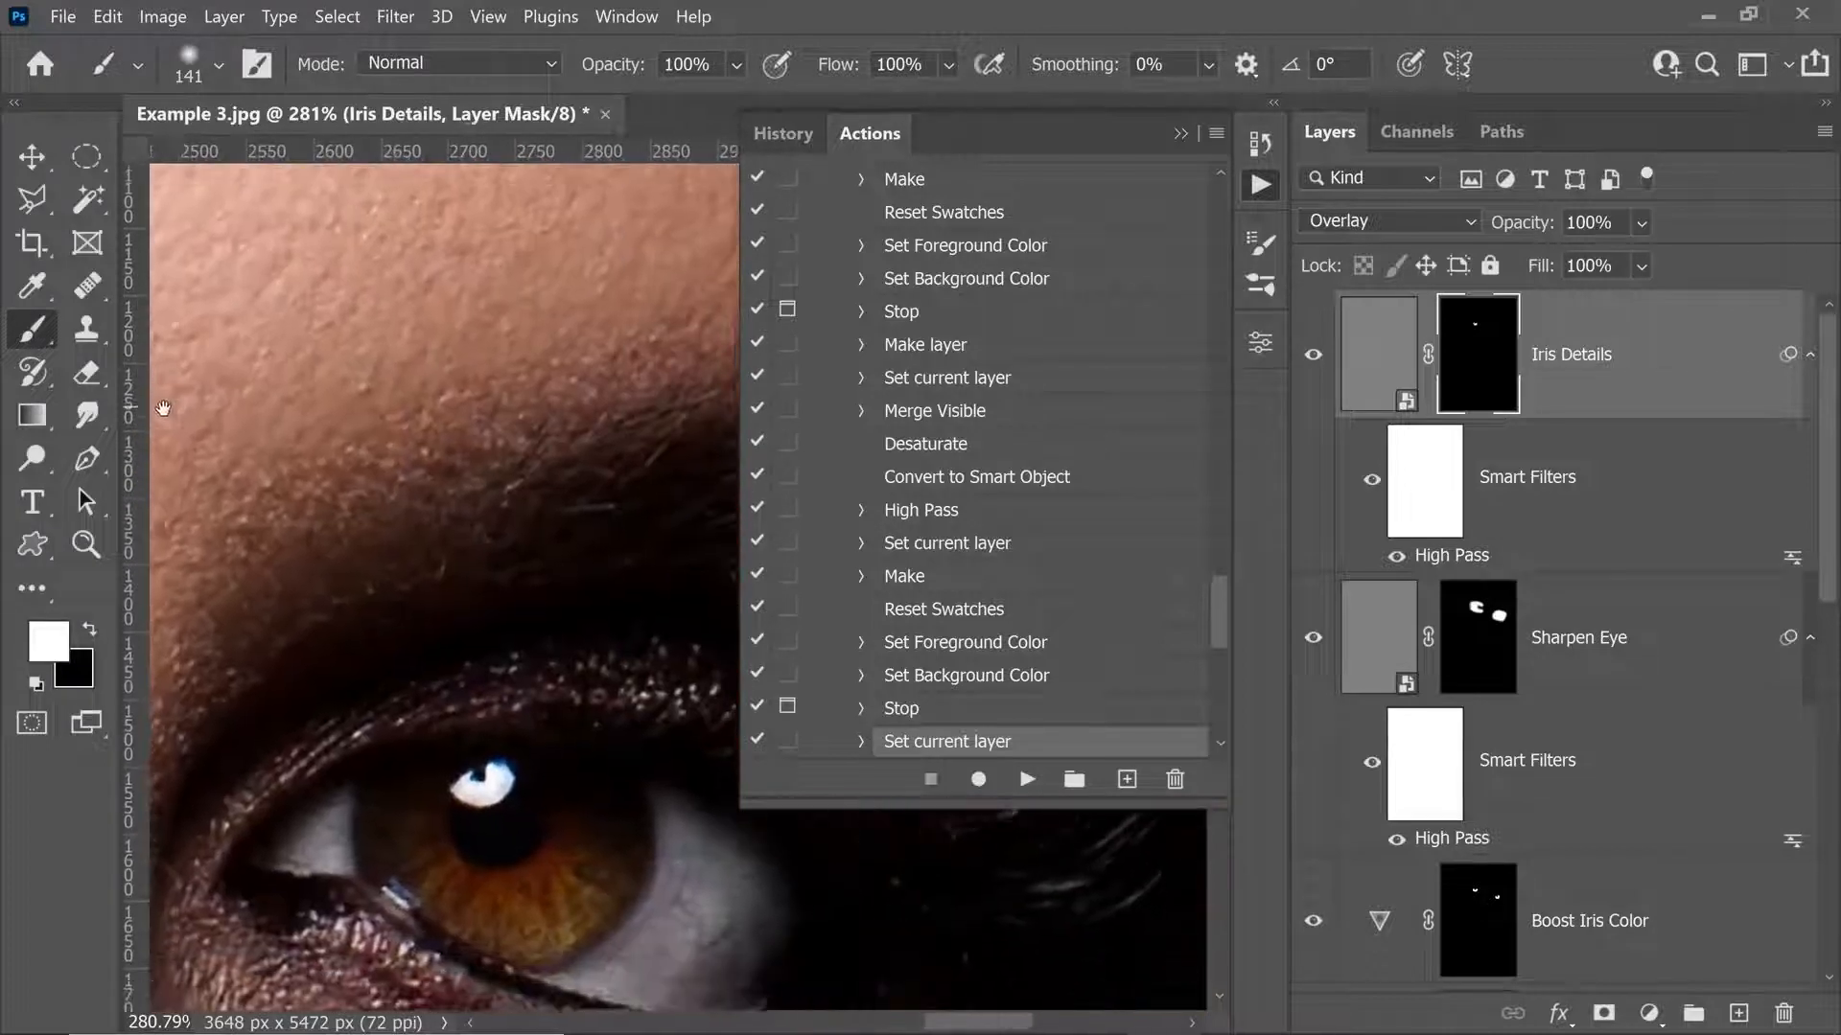
mouse_move(474, 753)
mouse_down()
mouse_move(460, 849)
mouse_move(537, 878)
mouse_move(616, 731)
mouse_move(328, 660)
mouse_move(556, 747)
mouse_up()
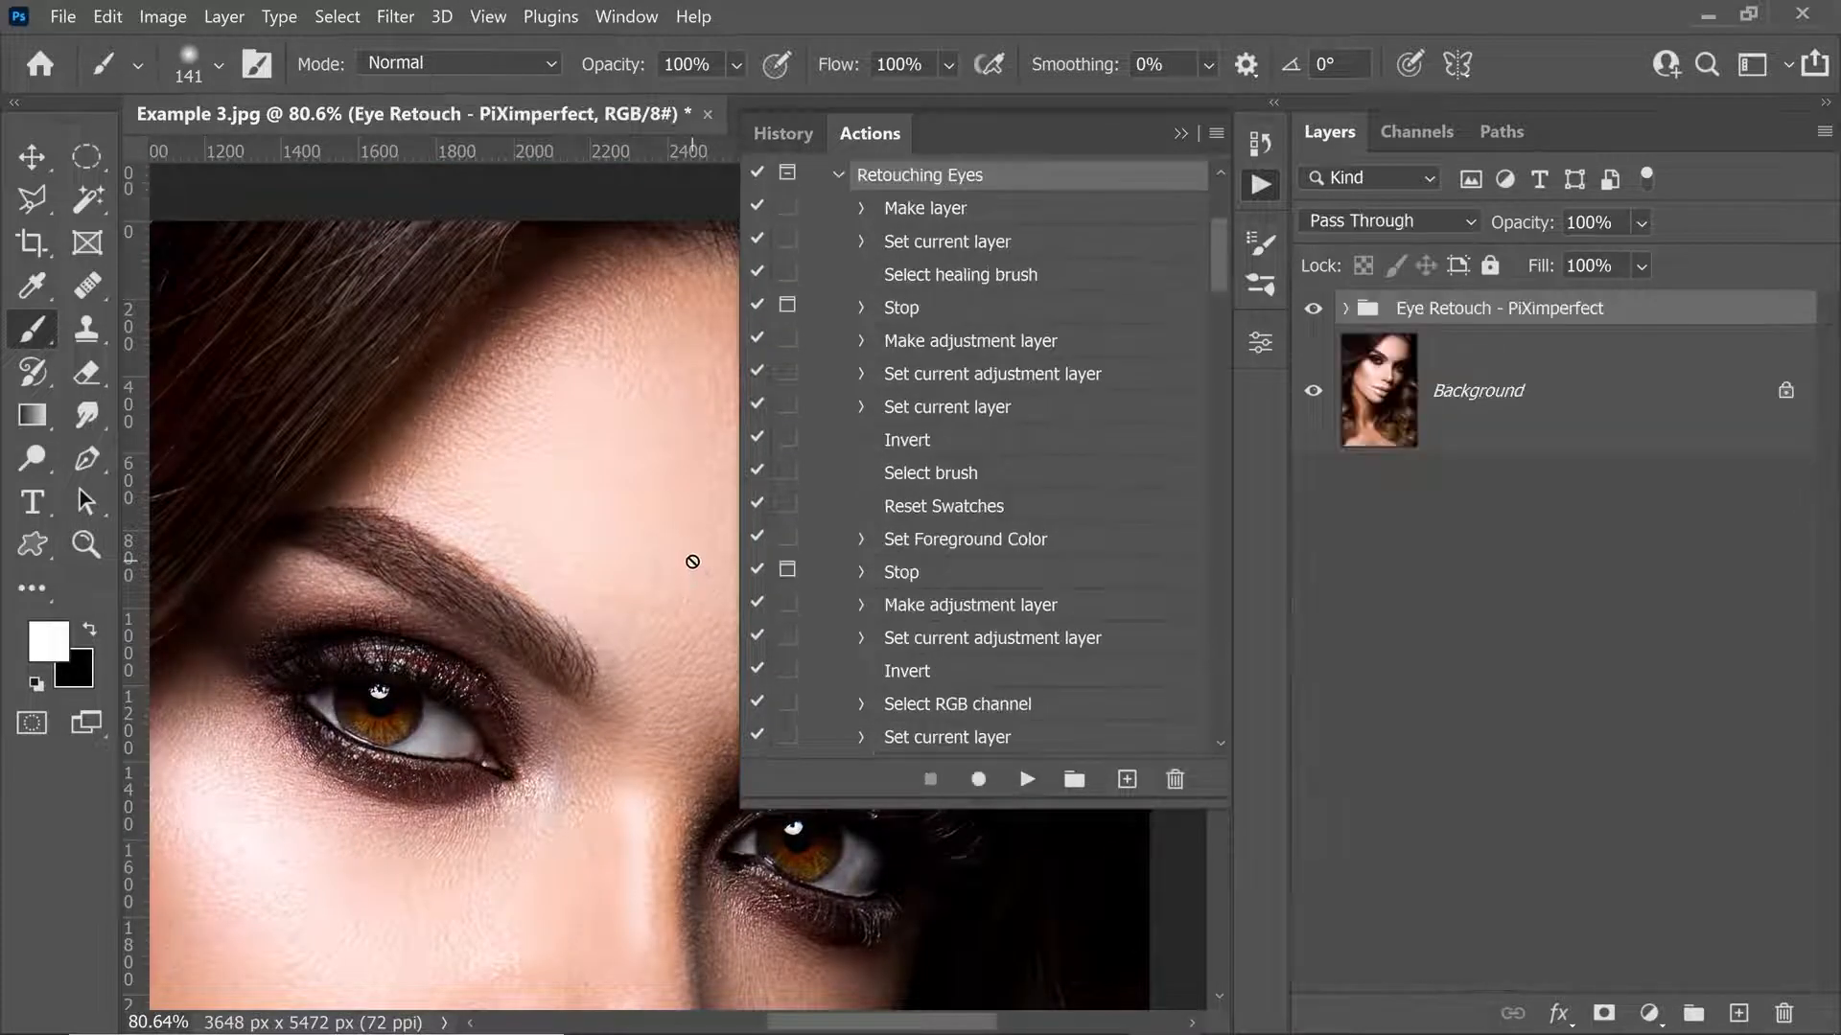
Collapse the actions list and compare before and after by toggling the Eye Retouch group and varying its opacity between 0% and 100%.
click(1182, 134)
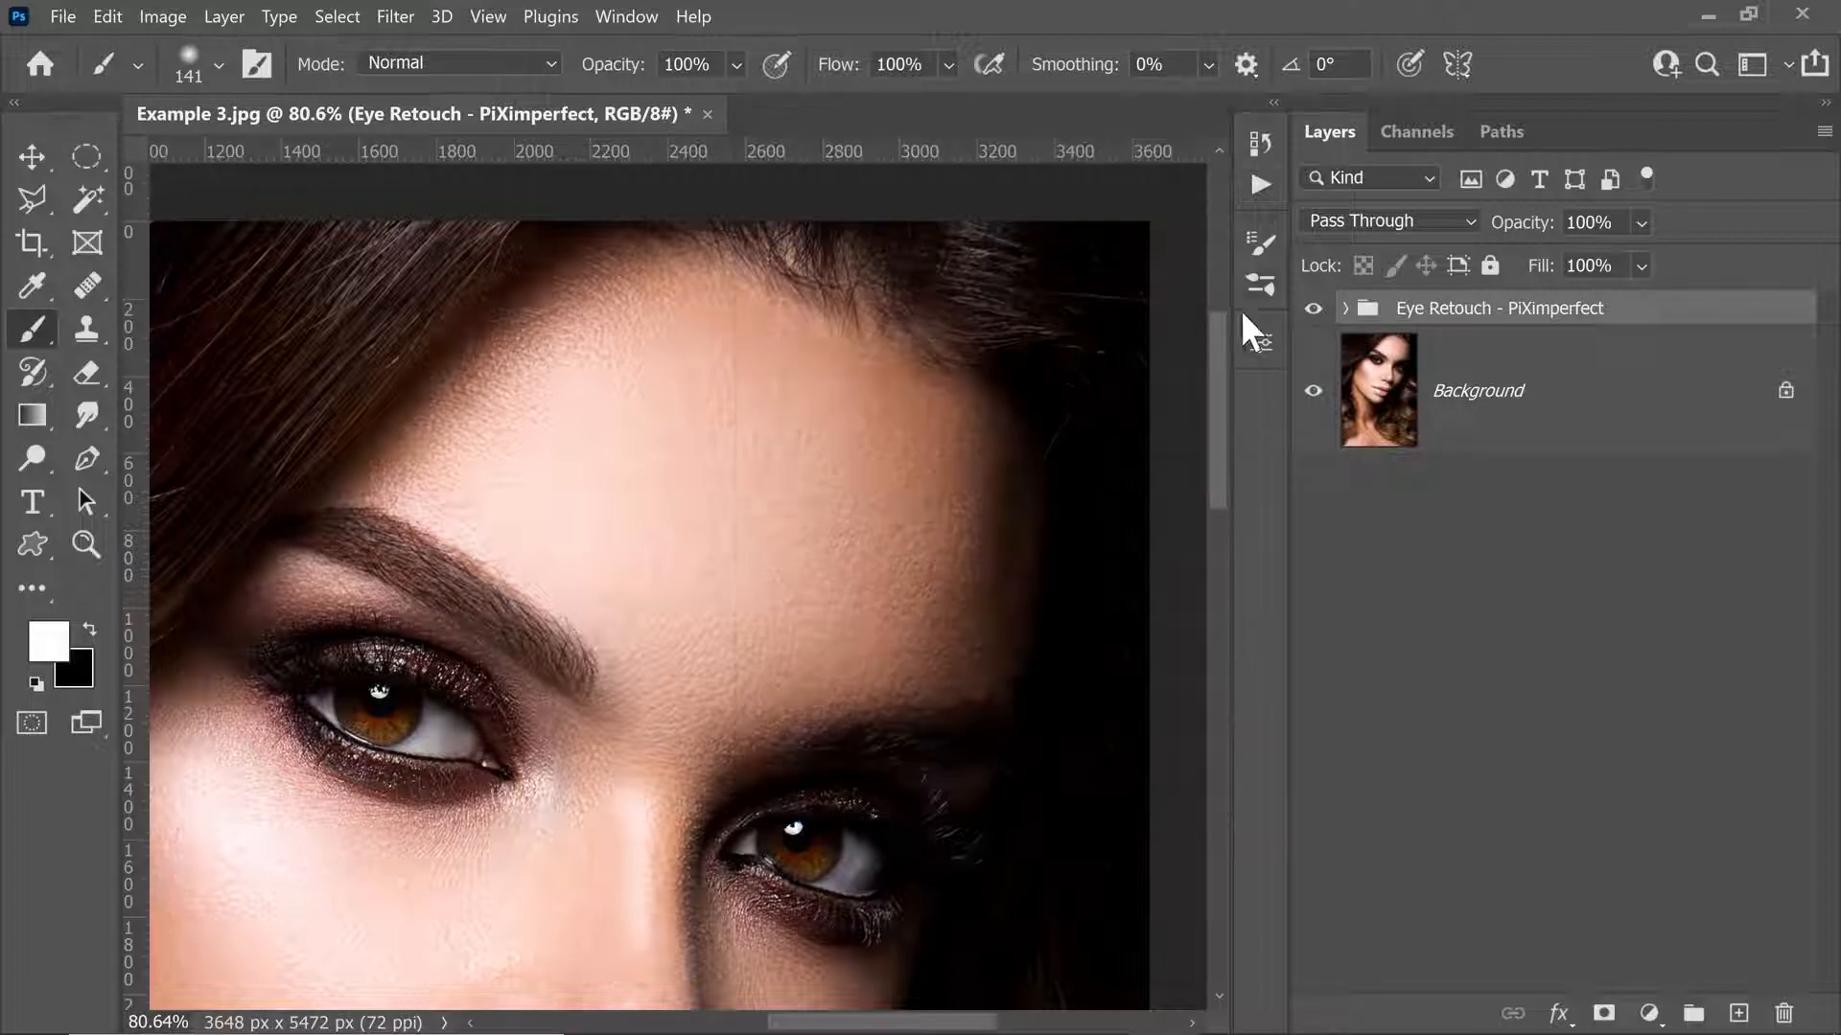
click(1314, 309)
click(1313, 310)
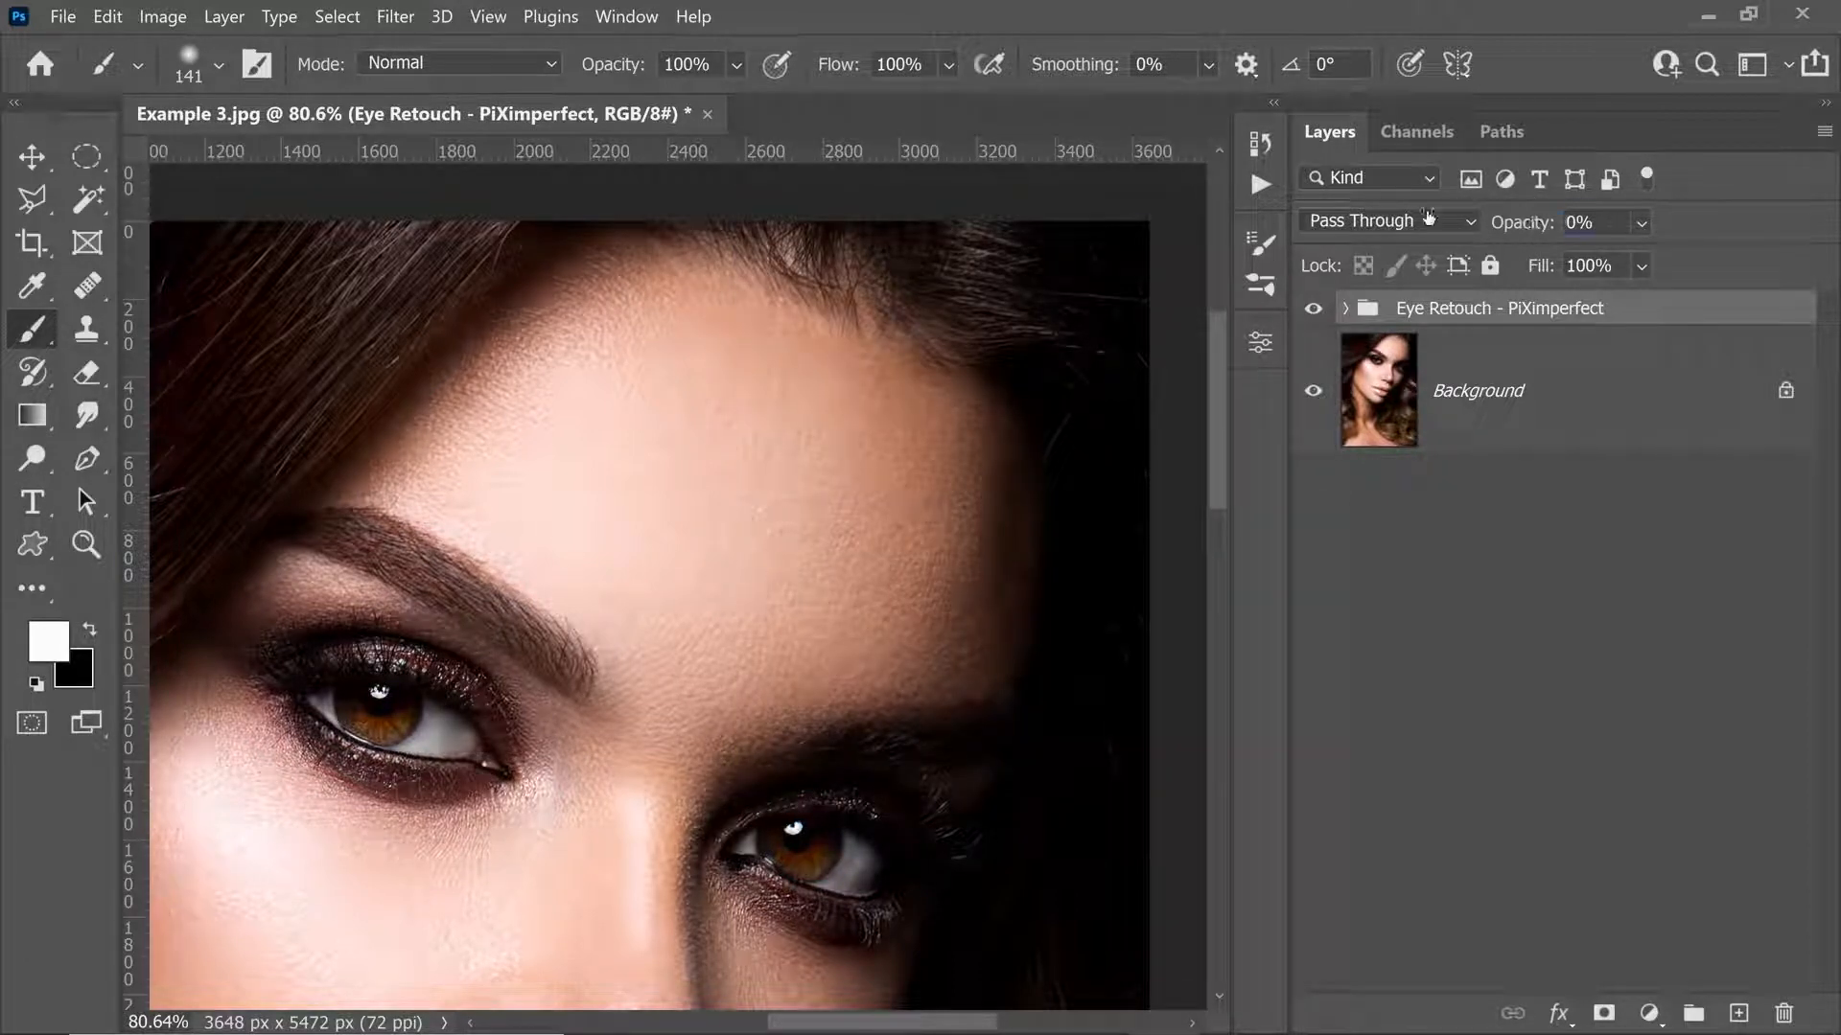
text(3098)
drag(1629, 233, 1636, 234)
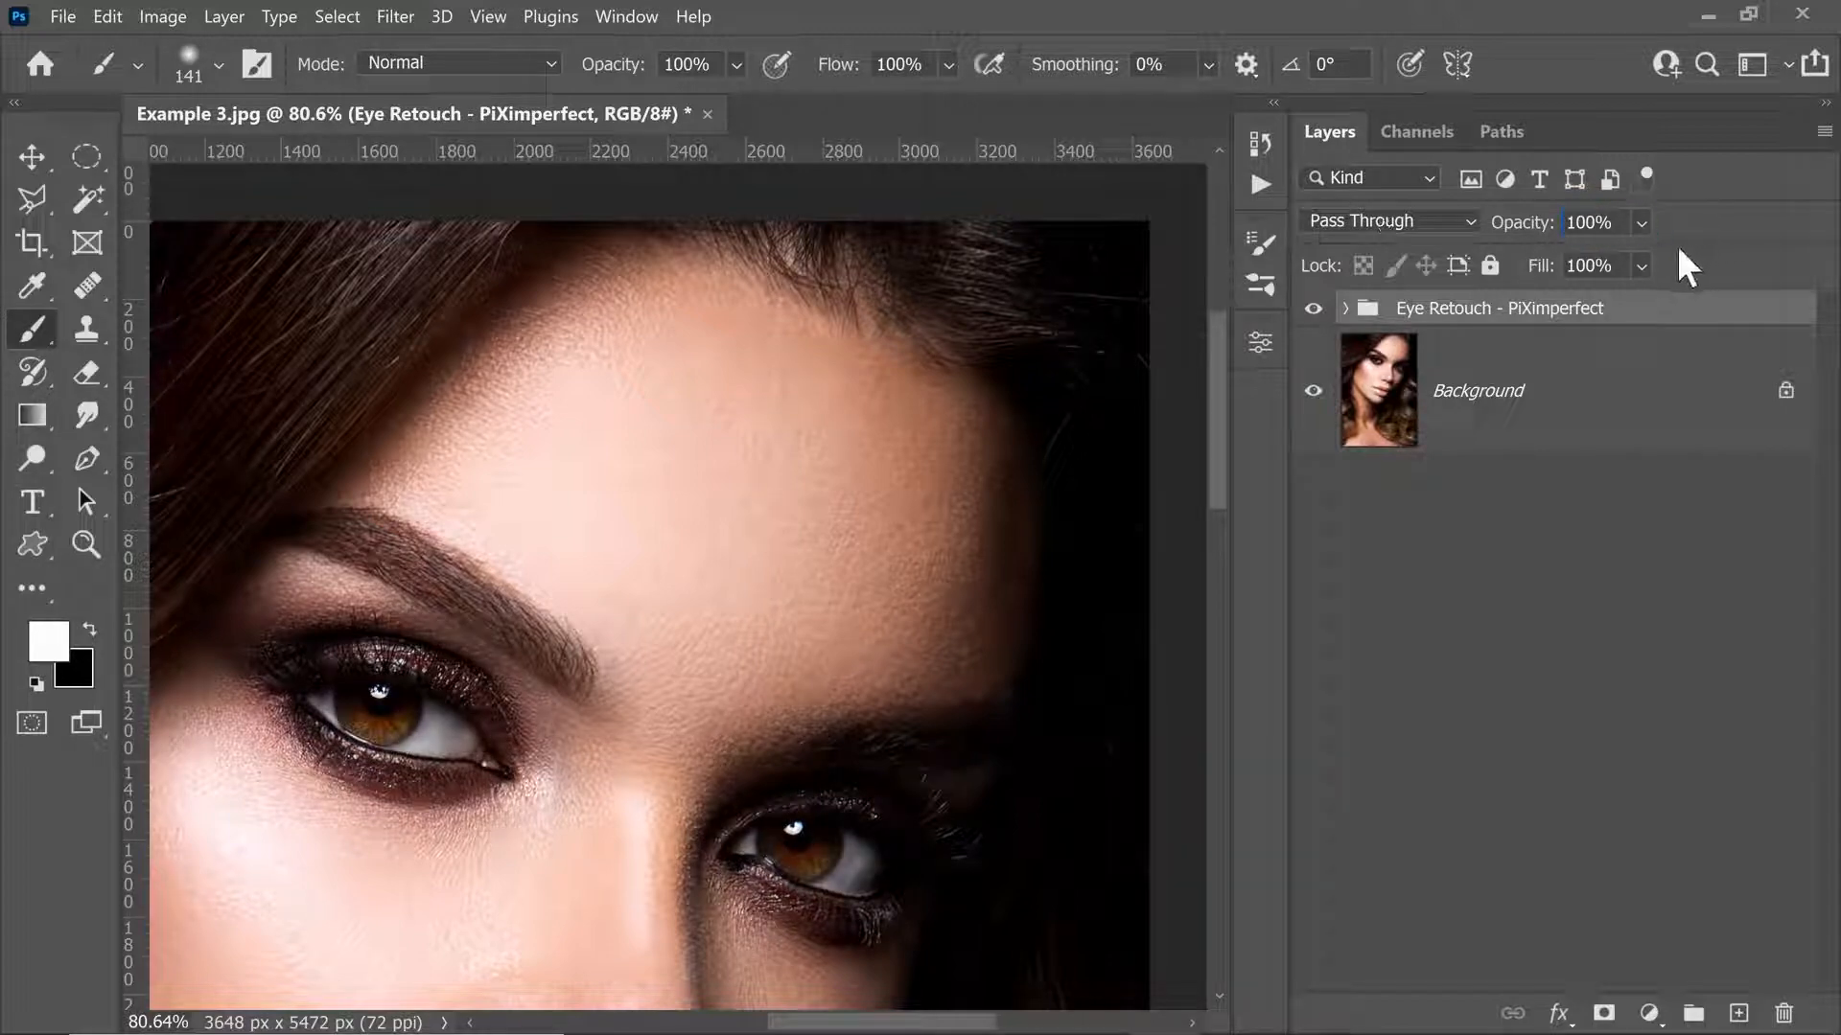
Expand the Eye Retouch group and set the High Pass radius of the Iris Details layer to 9.4 pixels.
click(1347, 309)
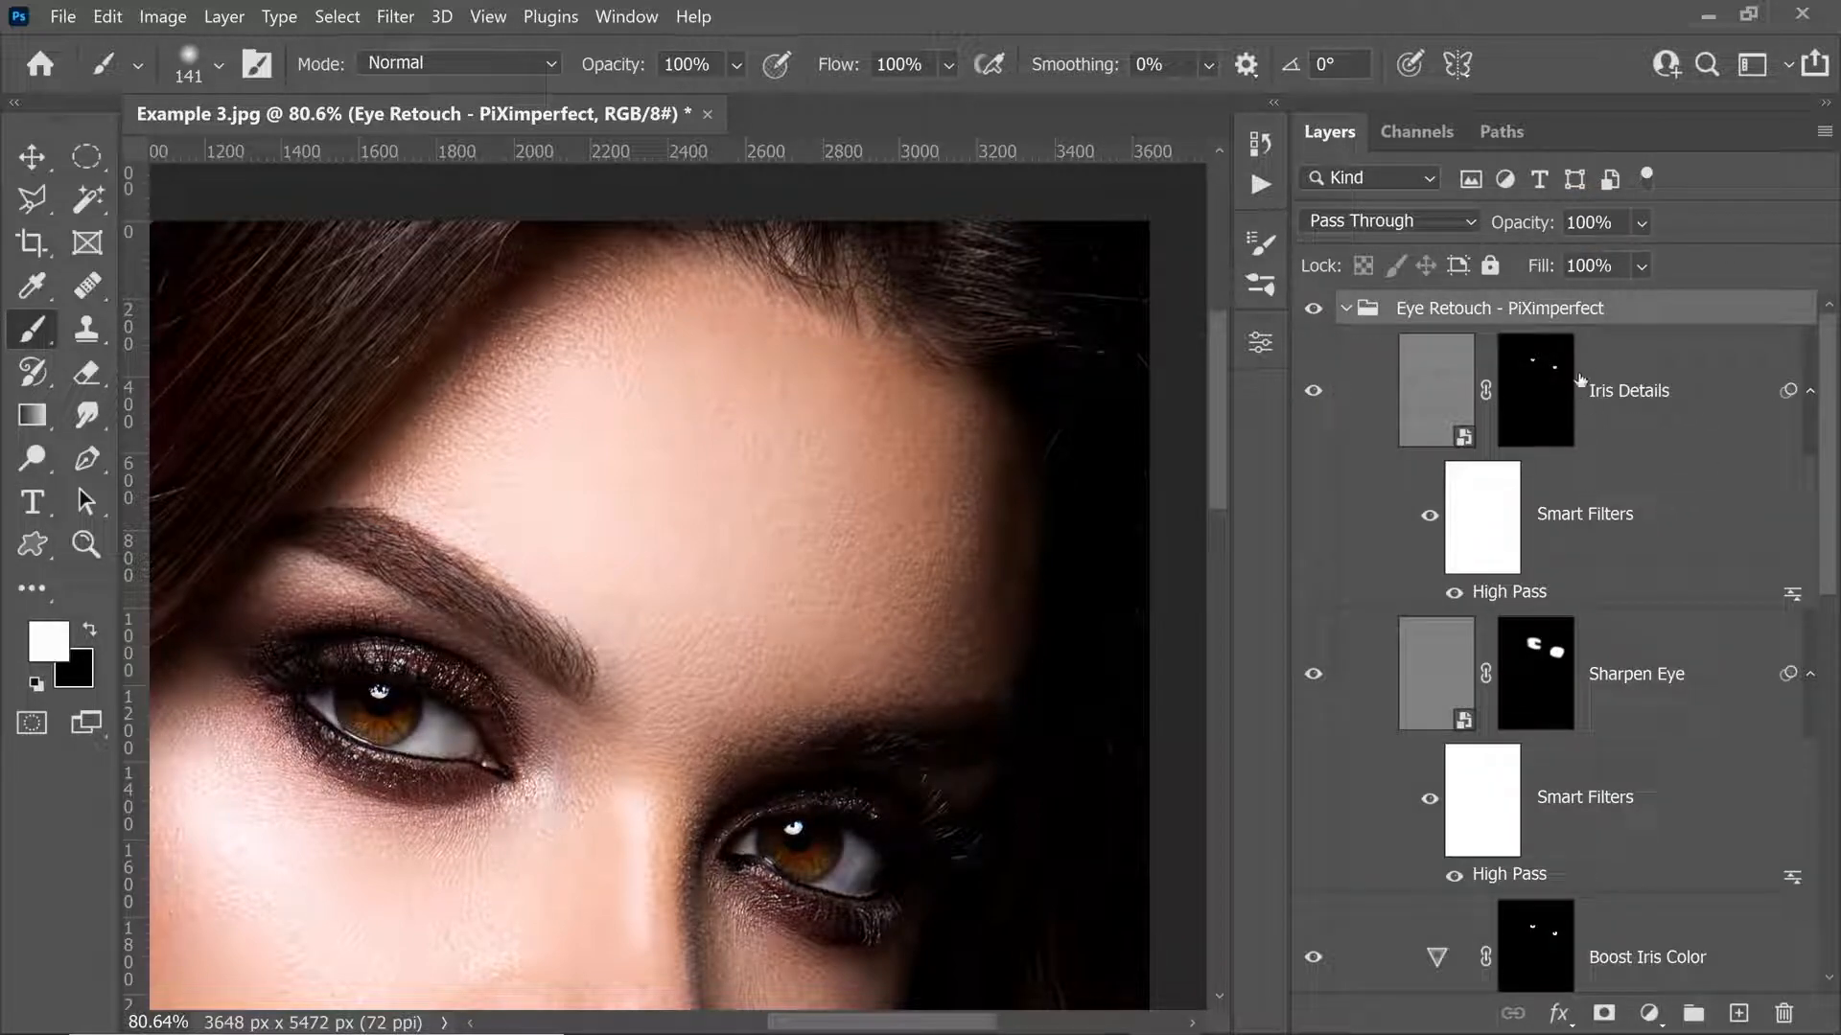
double_click(1523, 601)
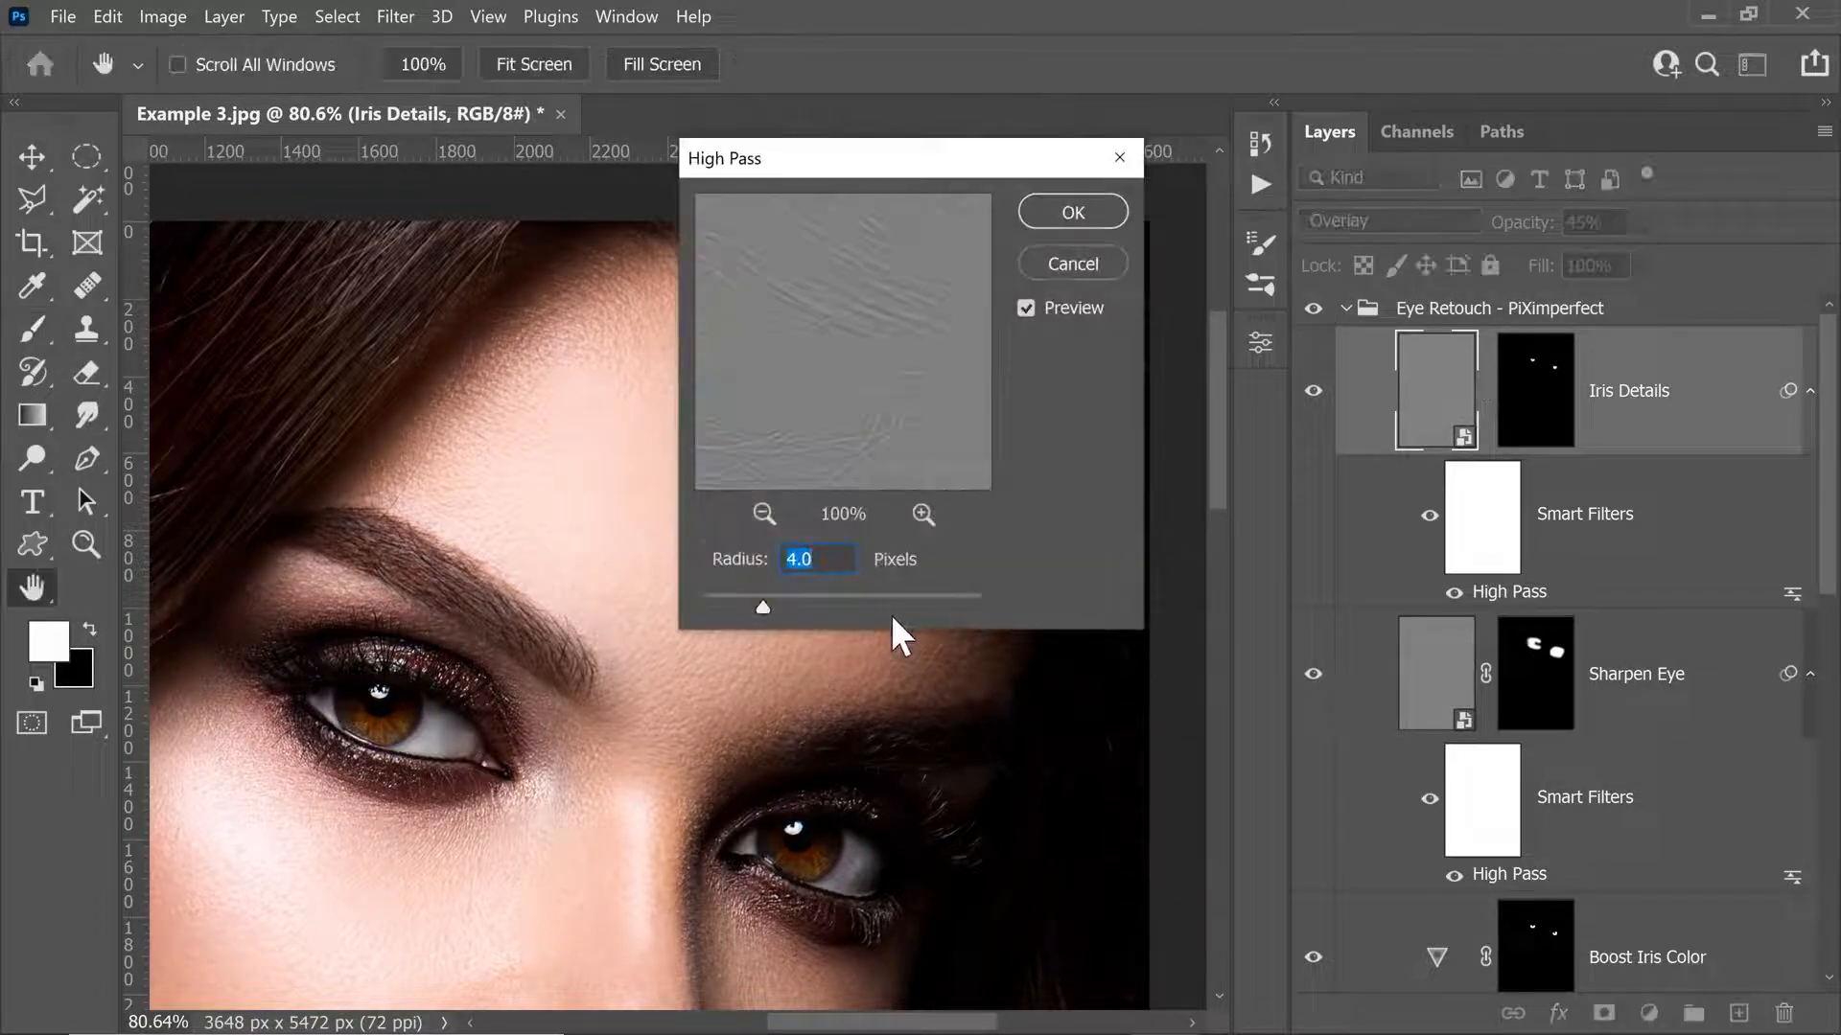
drag(763, 607, 809, 602)
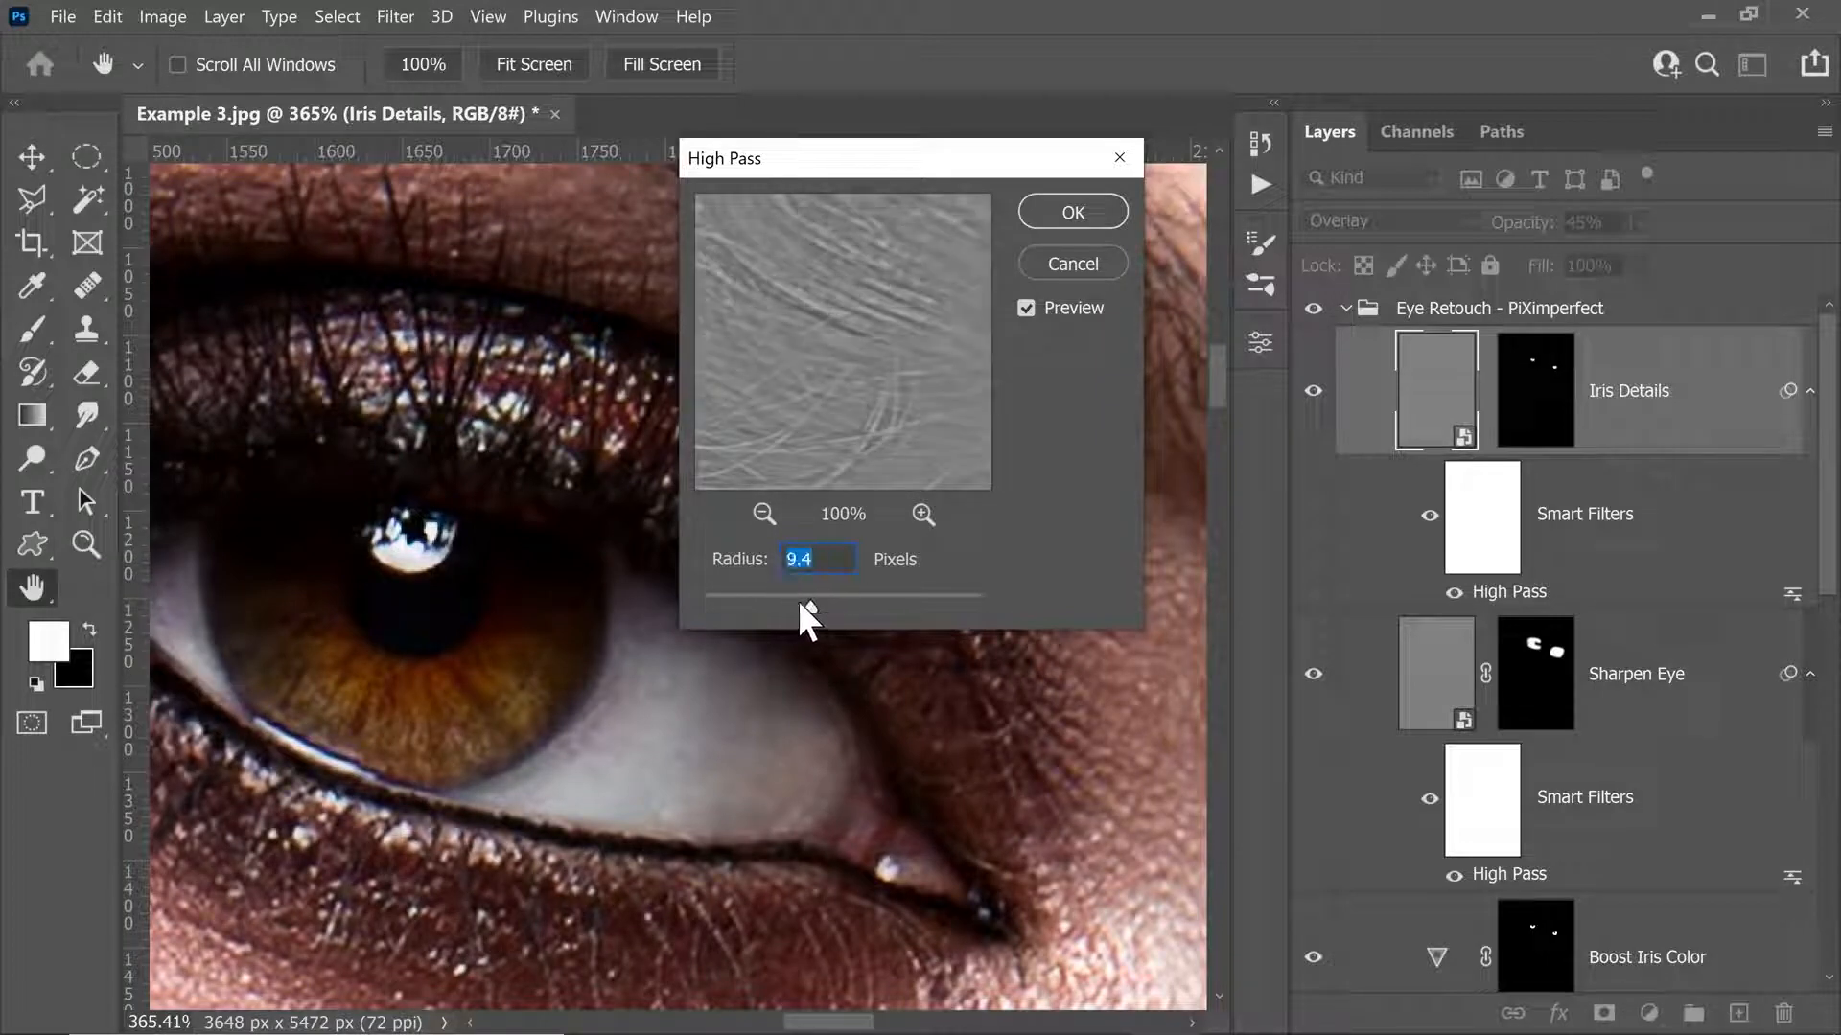
click(1069, 217)
Select the Sharpen Eye layer, review the layers and masks in the Eye Retouch group, and collapse the group.
click(1641, 705)
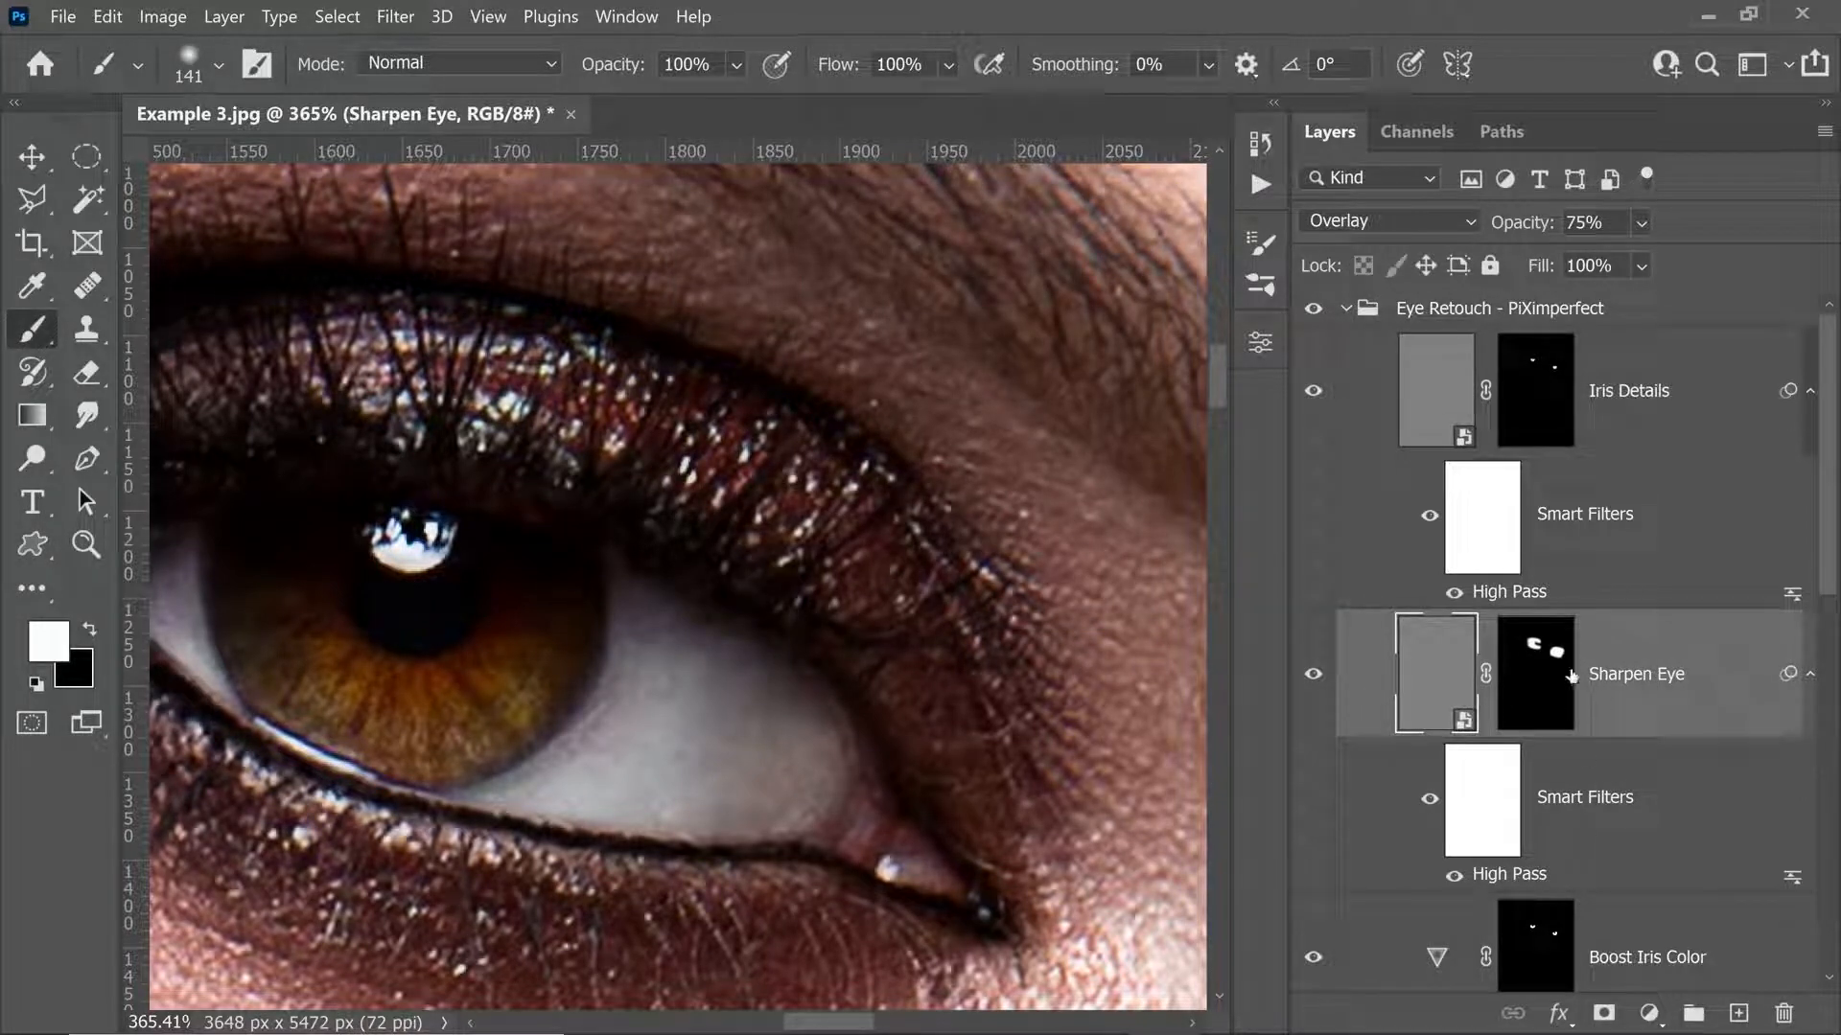
scroll(1826, 546, down, 3)
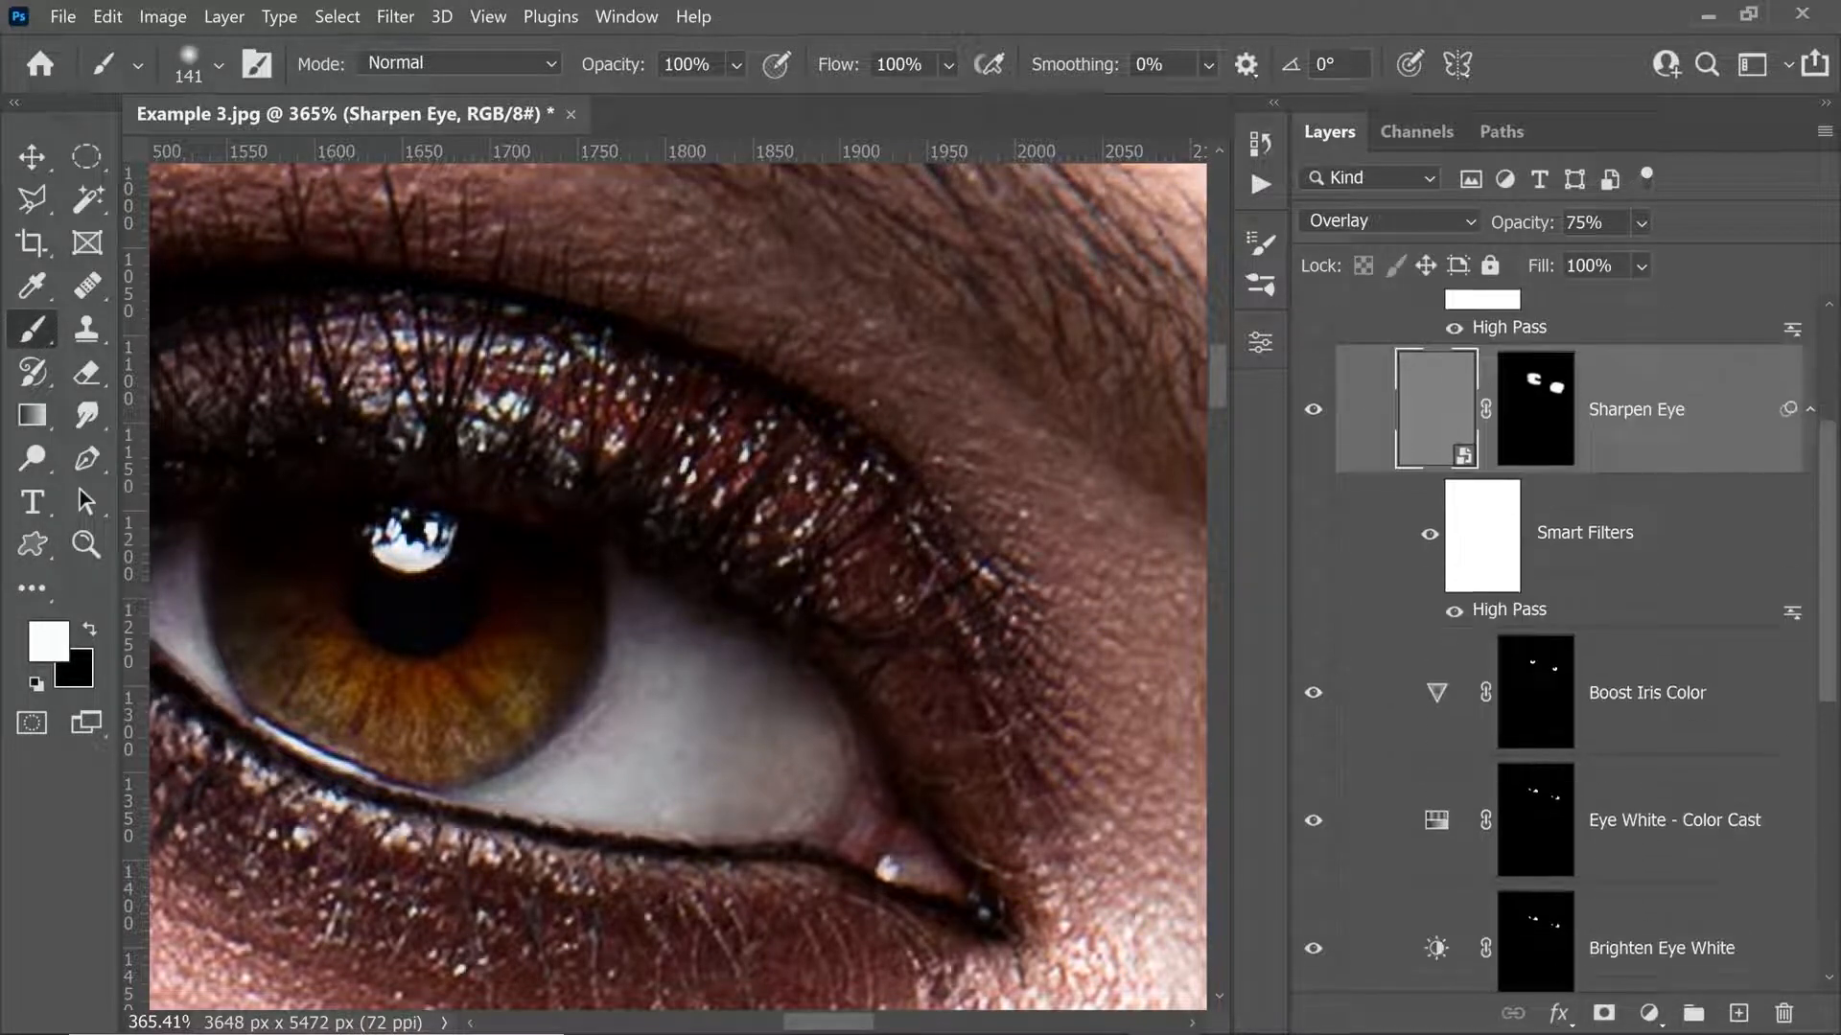
scroll(1779, 526, down, 4)
scroll(1803, 537, up, 7)
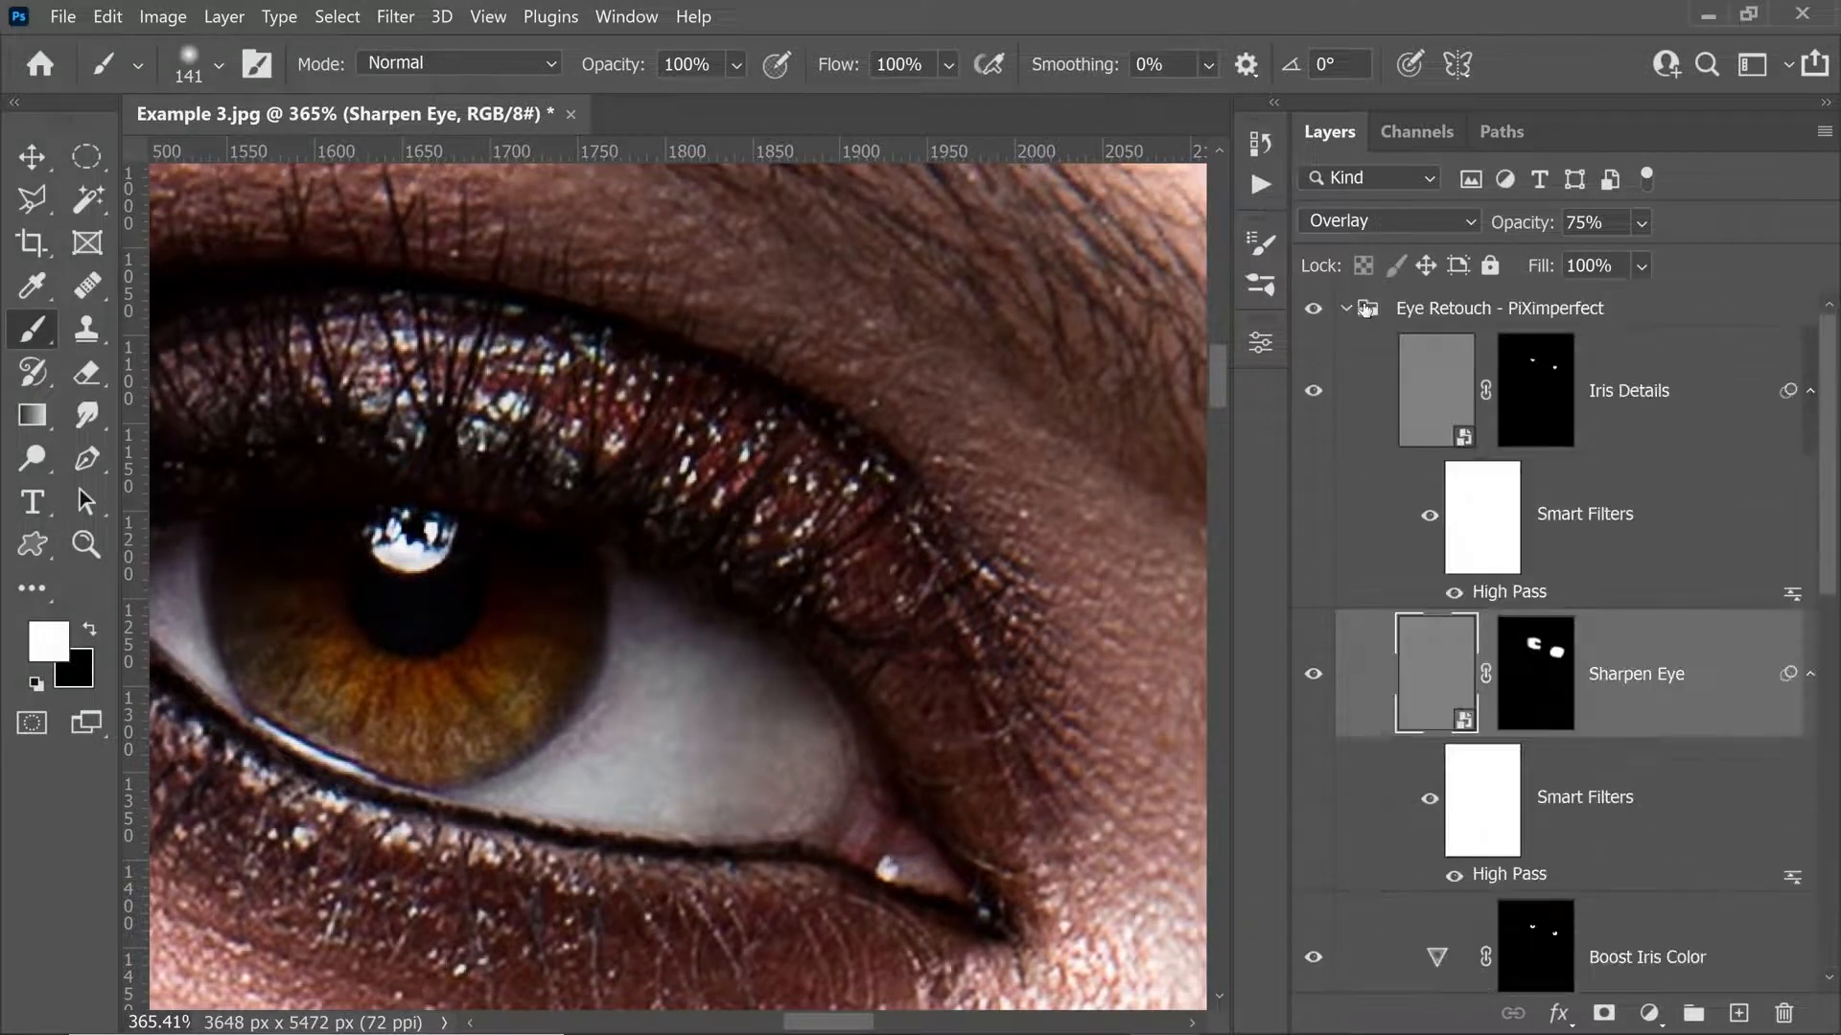
scroll(1826, 566, down, 6)
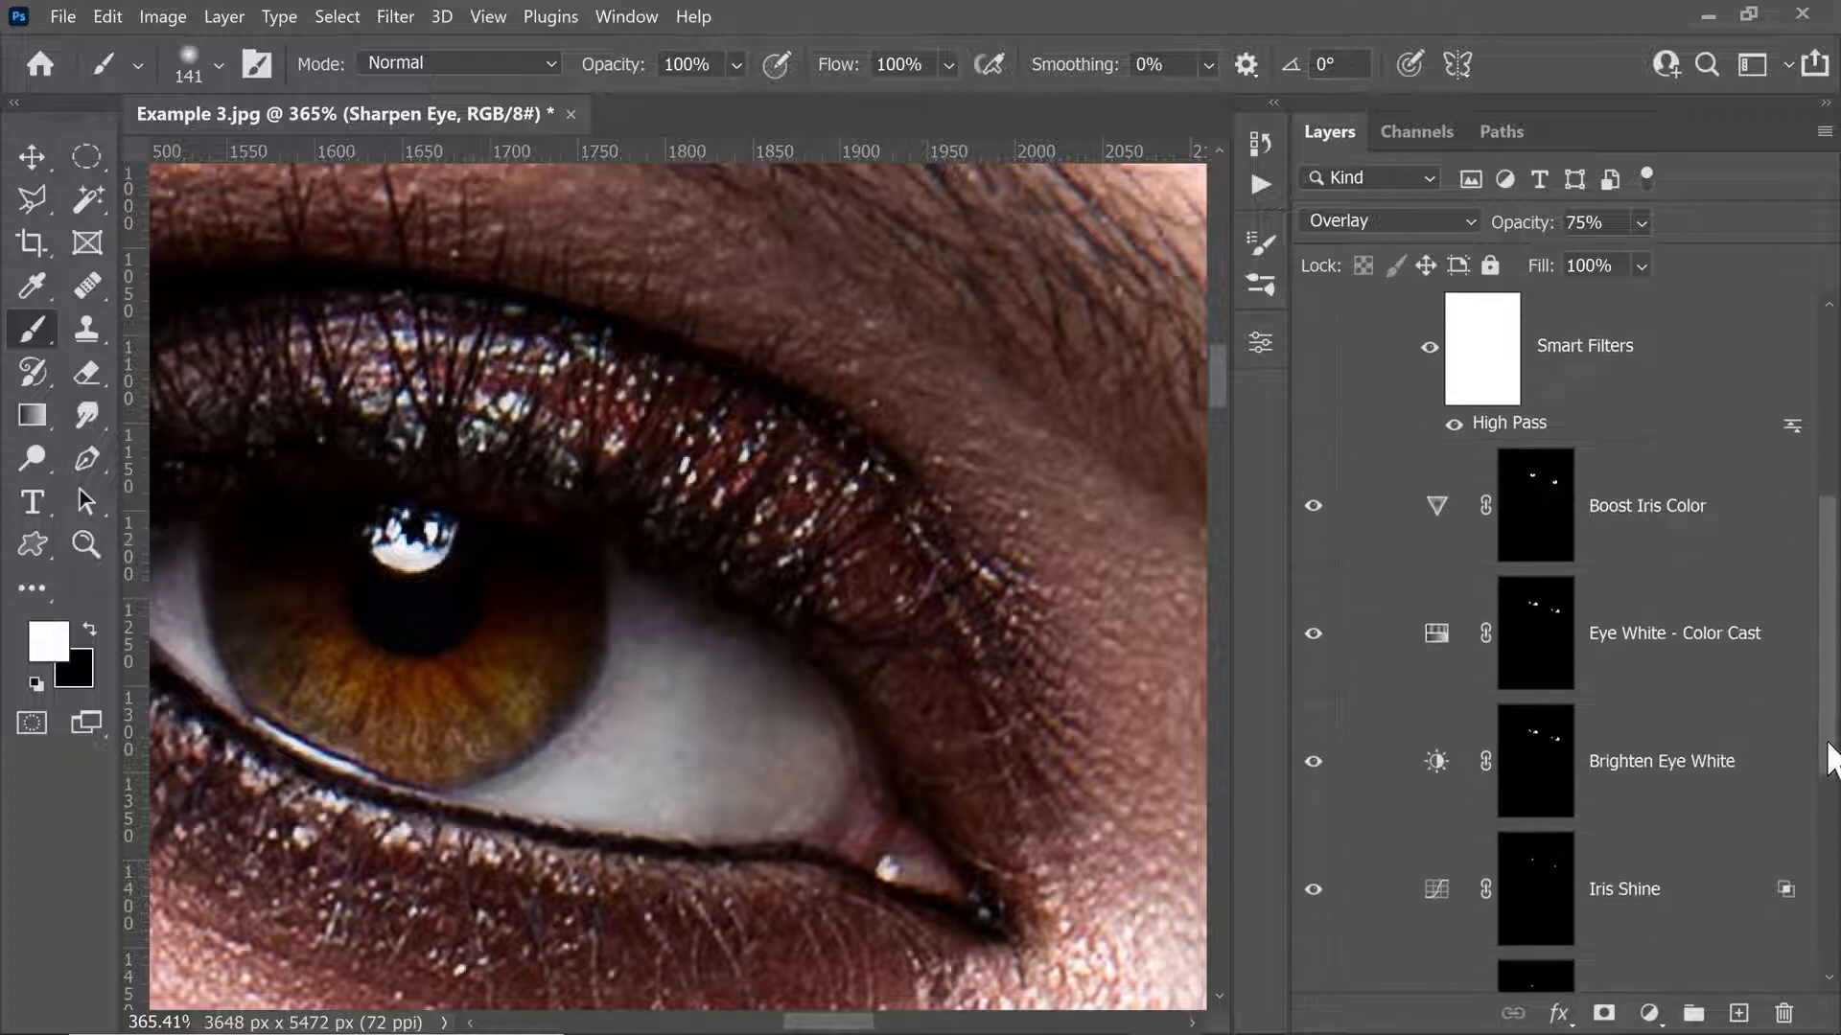
scroll(1730, 353, up, 6)
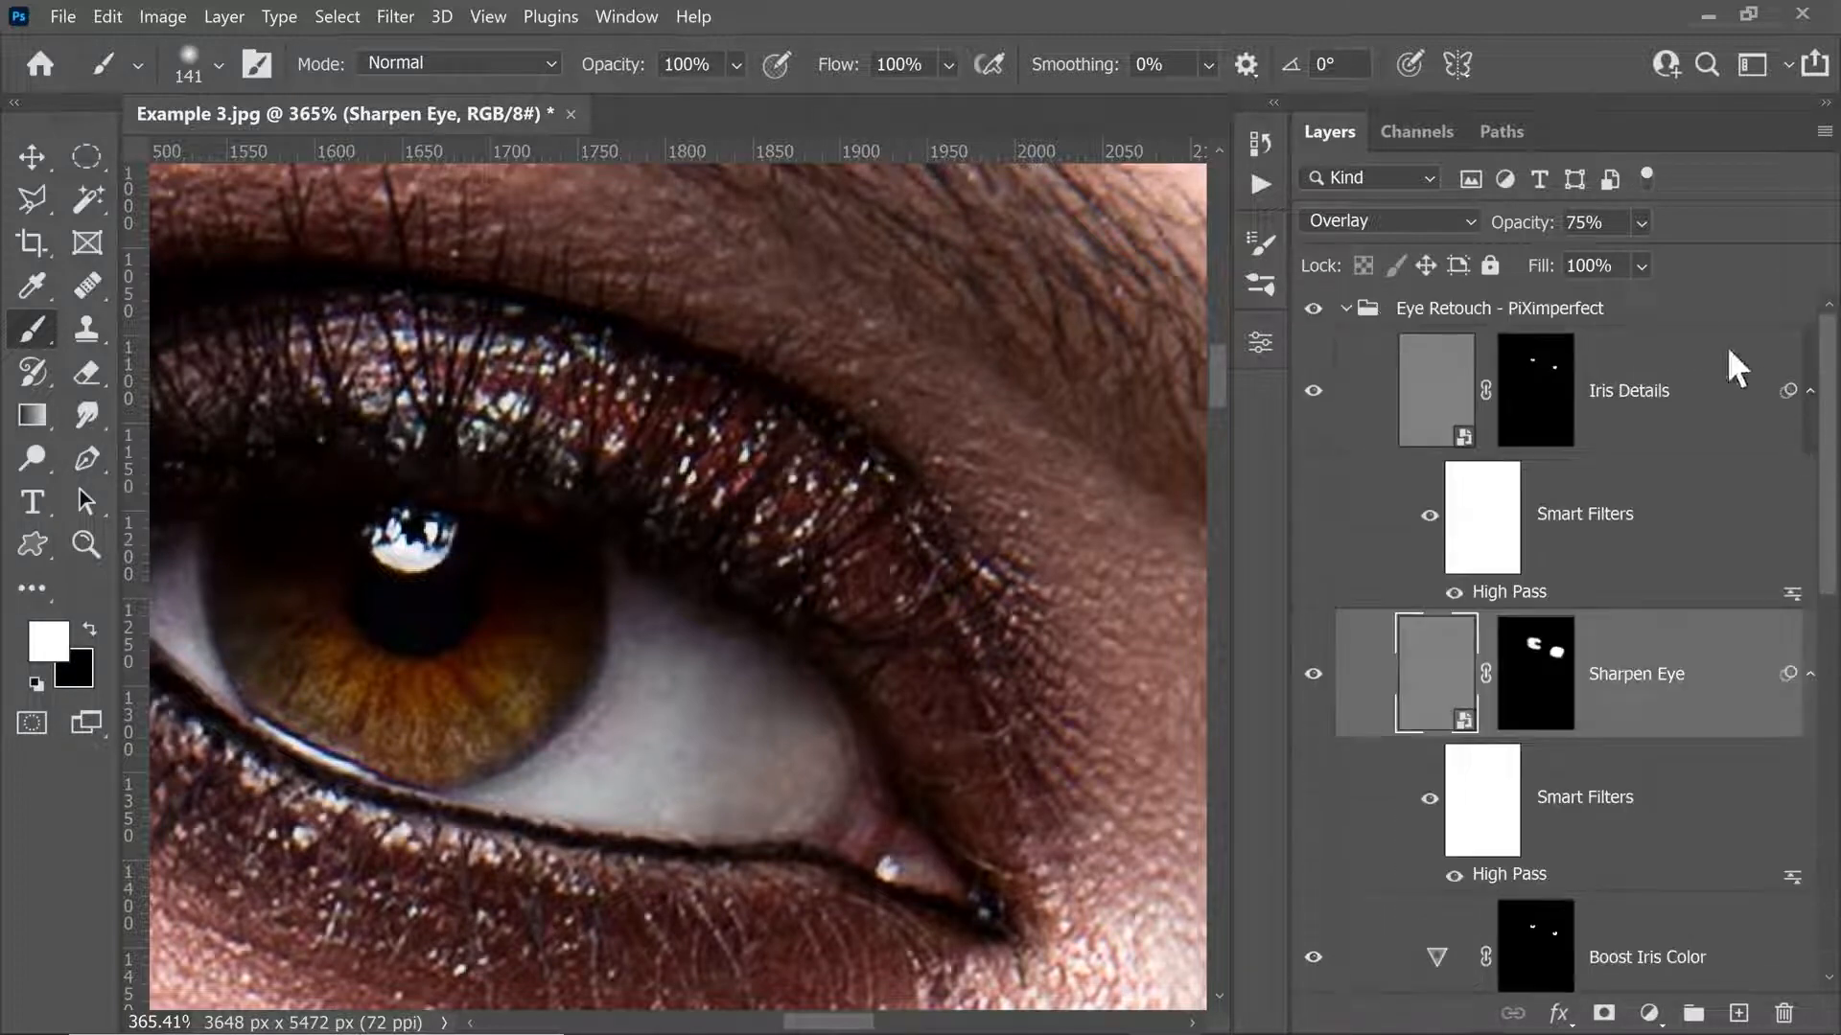
click(1348, 310)
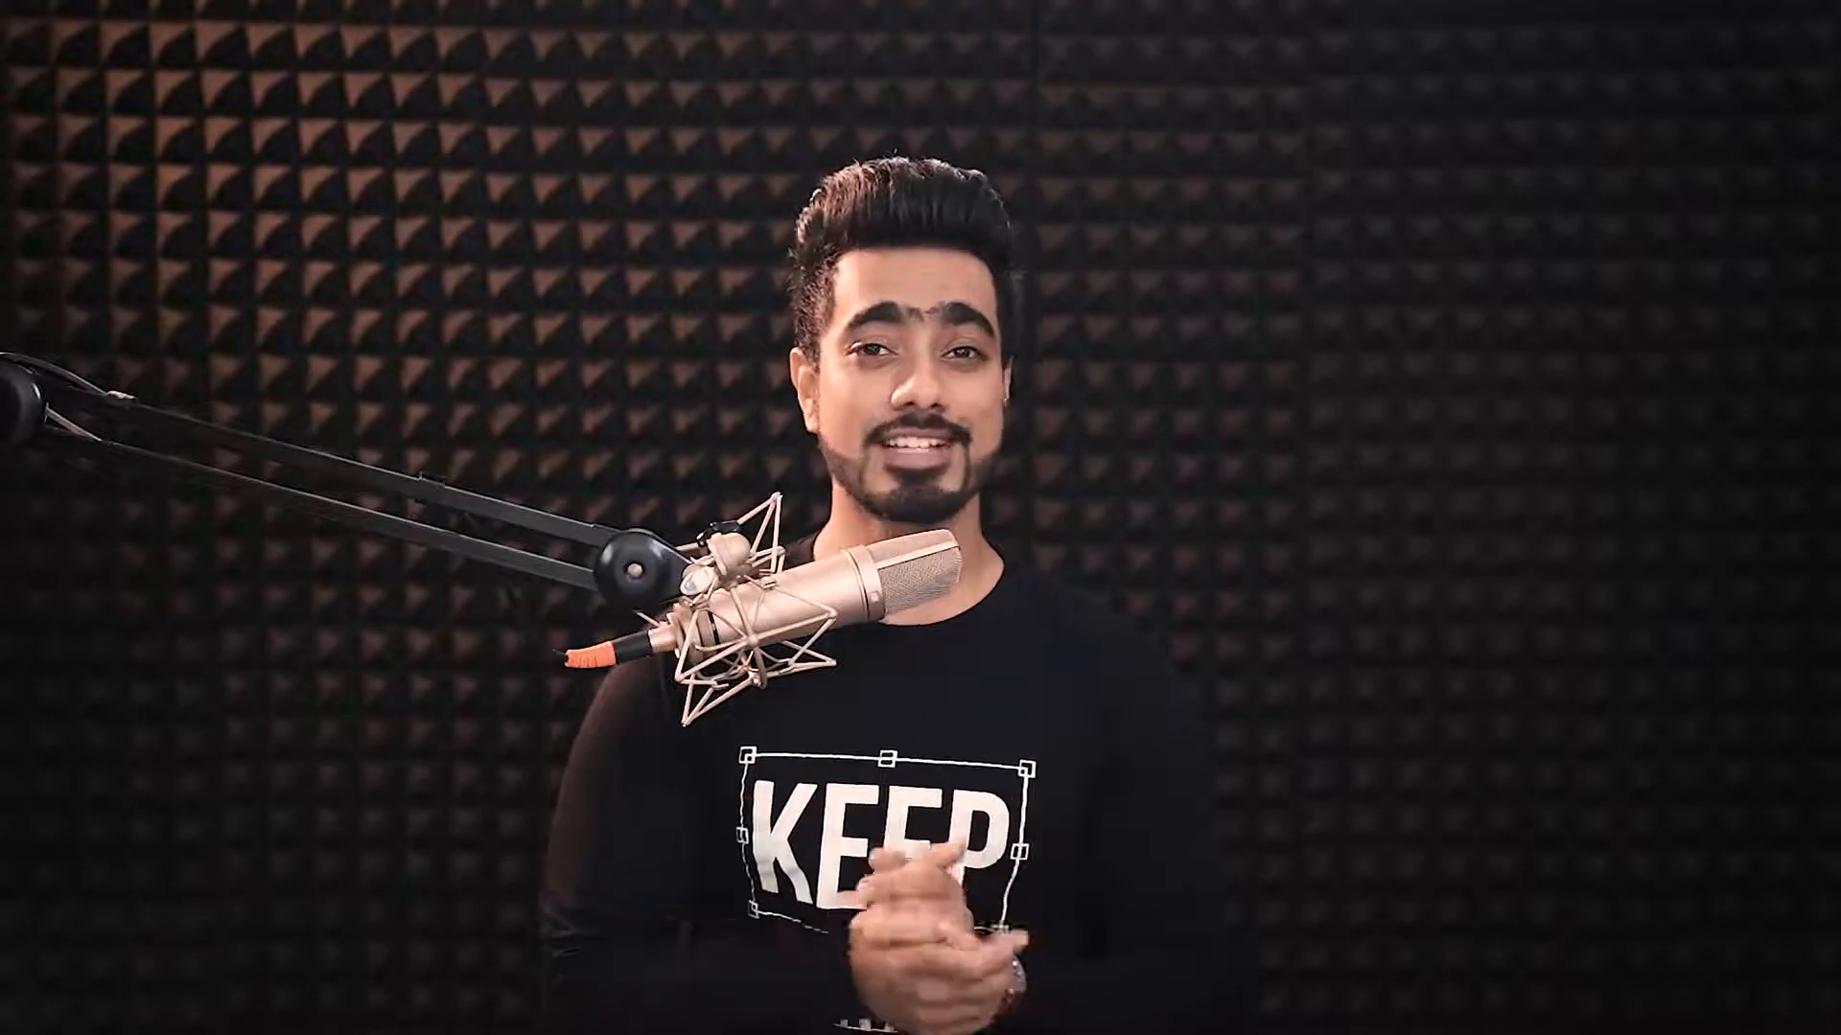